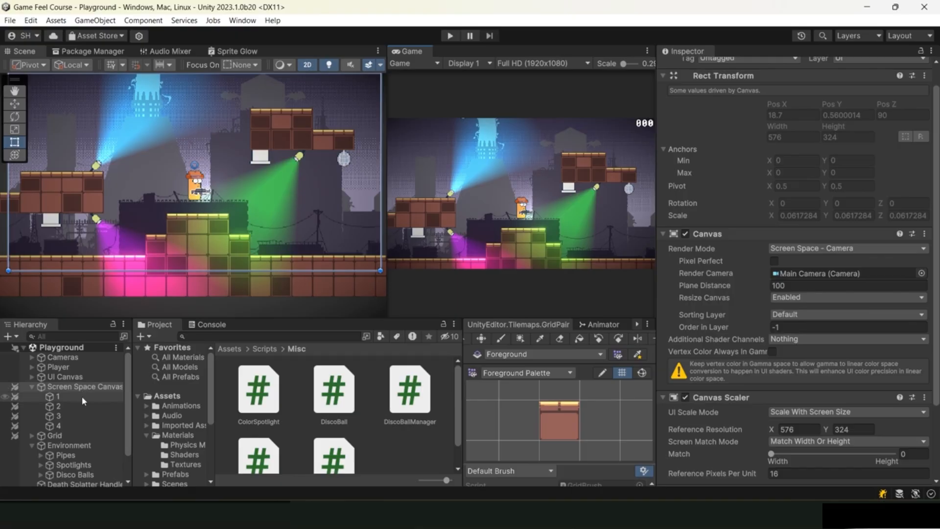
# Examine background layers 1 to 4 of the Screen Space Canvas to see which scenery each one contains.
pyautogui.click(82, 396)
pyautogui.click(76, 406)
pyautogui.click(72, 417)
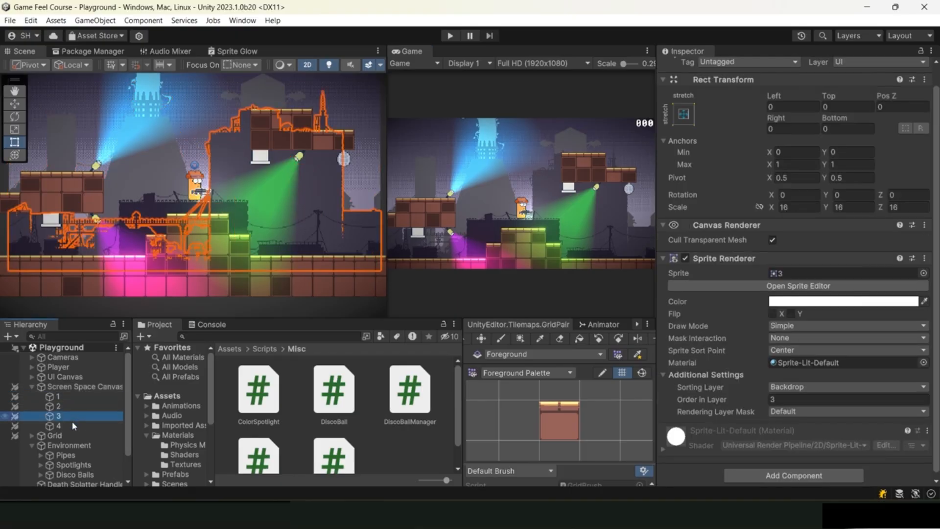
pyautogui.click(73, 426)
pyautogui.scroll(-8, 245, 237)
pyautogui.moveTo(254, 213); pyautogui.dragTo(248, 227, button='middle')
pyautogui.scroll(2, 249, 226)
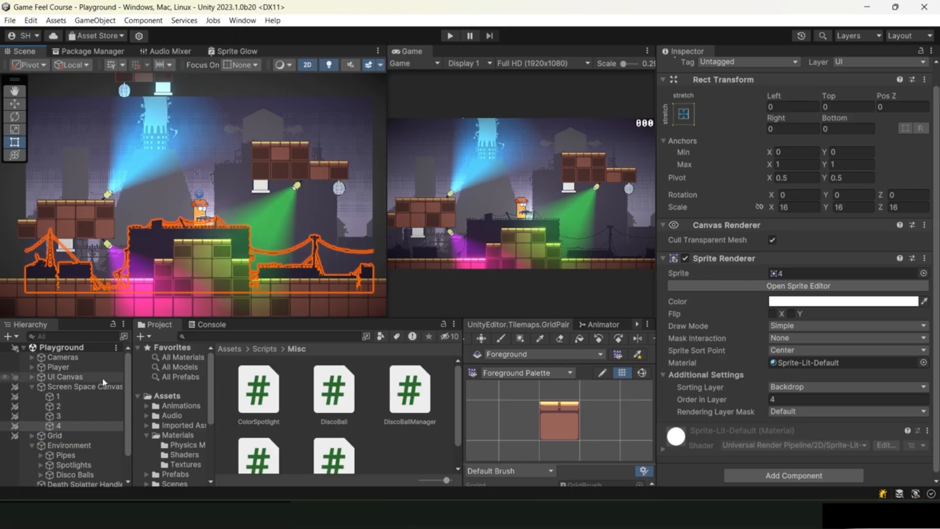
pyautogui.click(73, 406)
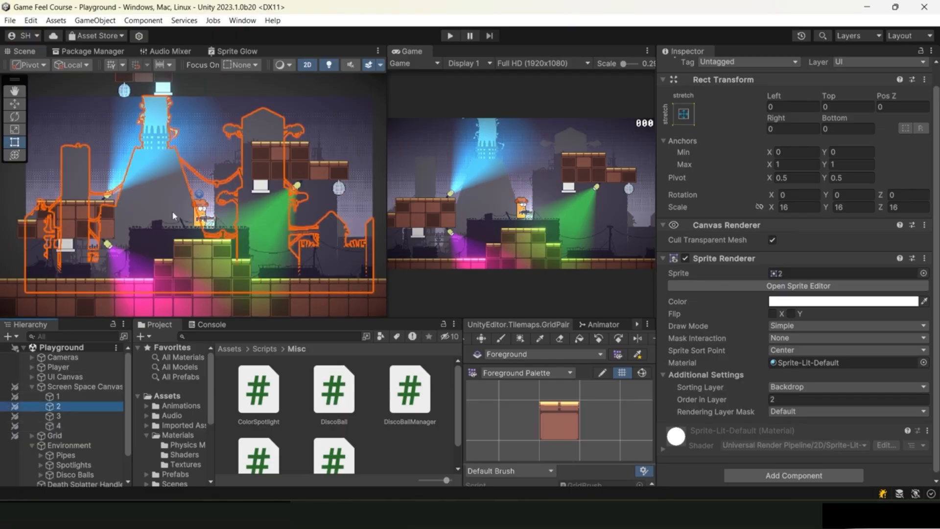
pyautogui.click(74, 416)
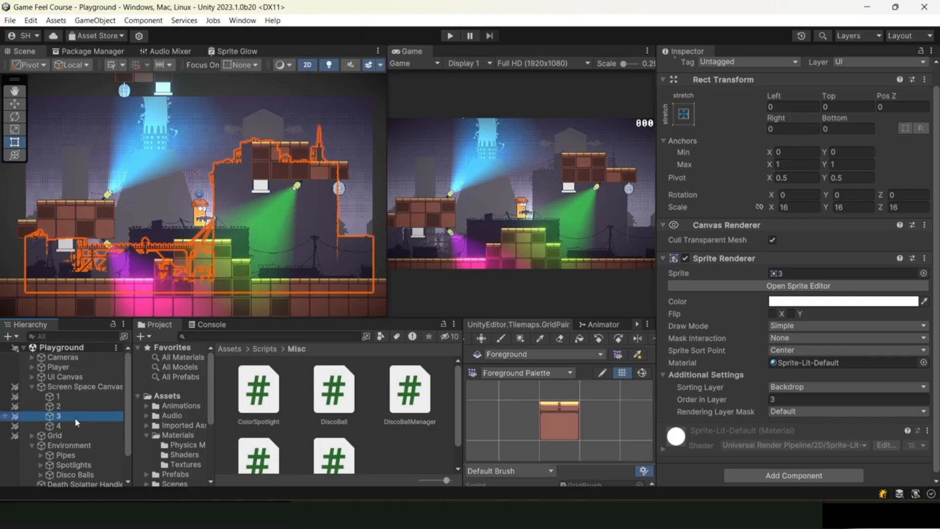
# Try moving background layers 1 to 4 one at a time in the scene, undoing each move.
pyautogui.click(69, 397)
pyautogui.press('w')
pyautogui.moveTo(213, 191); pyautogui.dragTo(202, 163)
pyautogui.hotkey('ctrl', 'z')
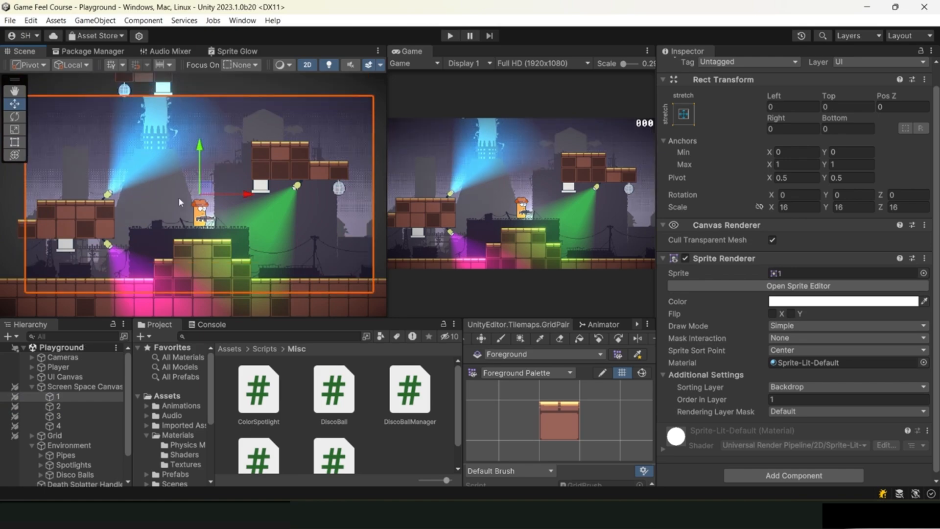
pyautogui.click(74, 406)
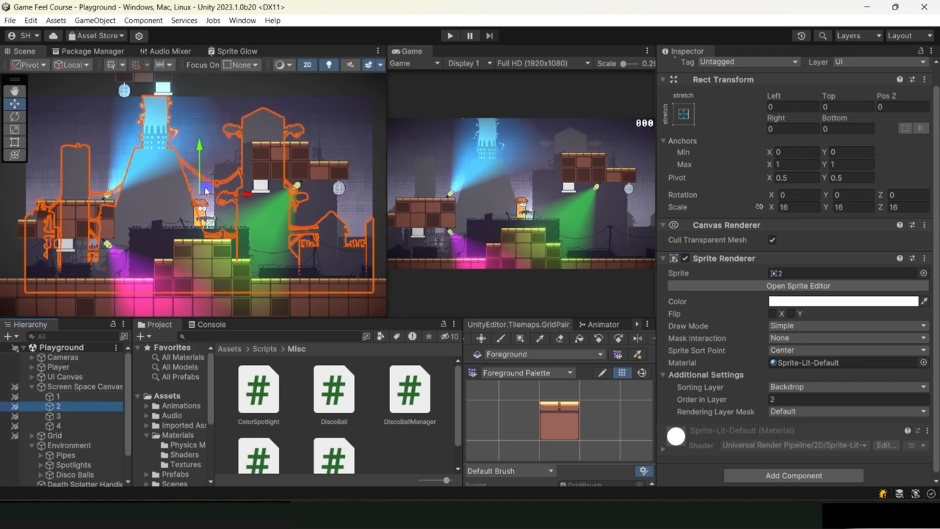
pyautogui.moveTo(202, 192)
pyautogui.mouseDown()
pyautogui.moveTo(228, 172)
pyautogui.moveTo(194, 178)
pyautogui.mouseUp()
pyautogui.hotkey('ctrl', 'z')
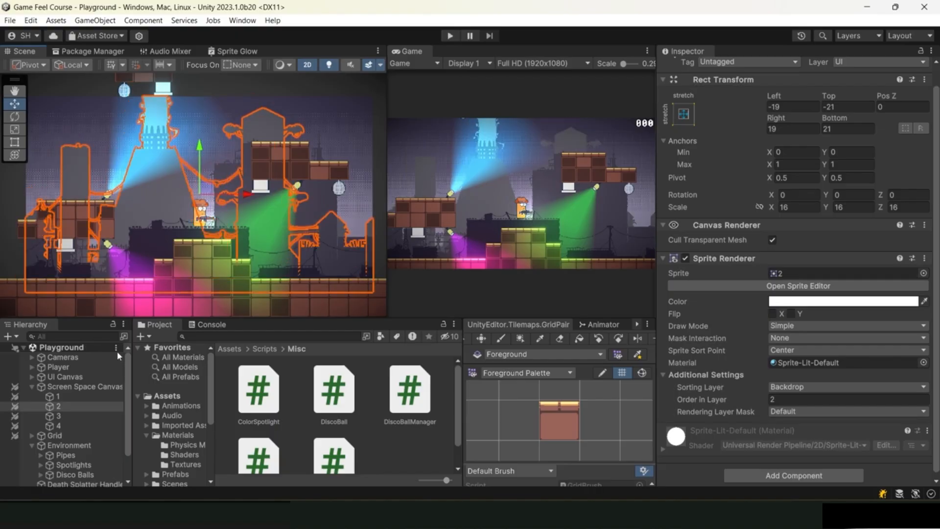
pyautogui.click(58, 416)
pyautogui.moveTo(205, 192); pyautogui.dragTo(279, 195)
pyautogui.hotkey('ctrl', 'z')
pyautogui.click(67, 427)
pyautogui.hotkey('ctrl', 'z')
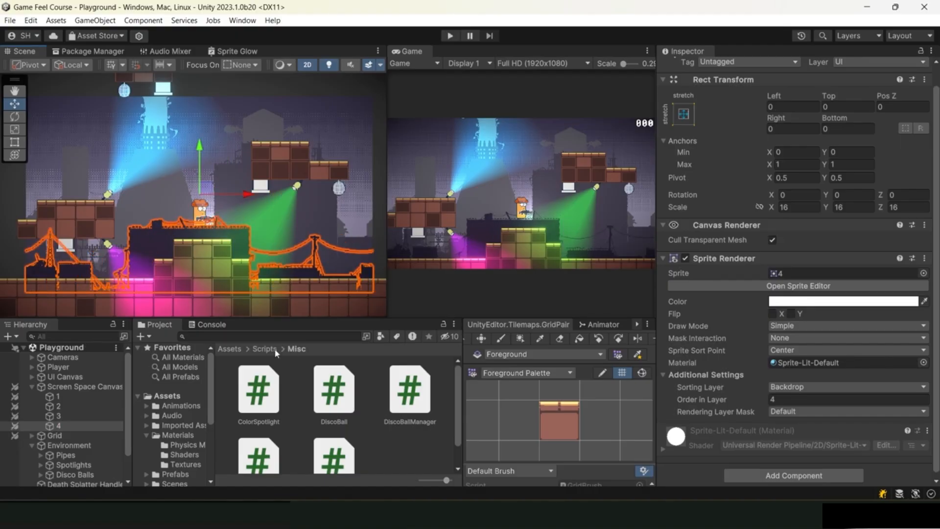
# Create a C# script named Parallax in the Scripts/Misc folder and open it in Visual Studio Code.
pyautogui.rightClick(404, 449)
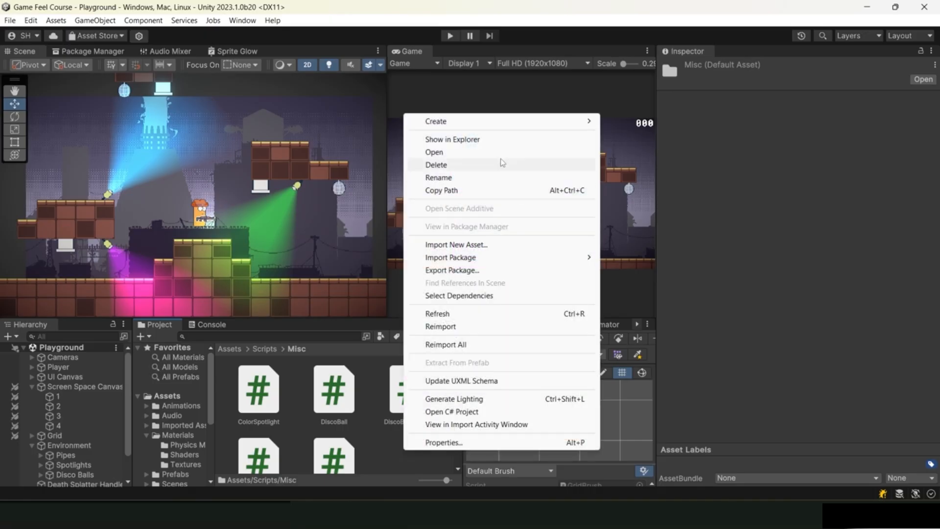
pyautogui.moveTo(494, 121)
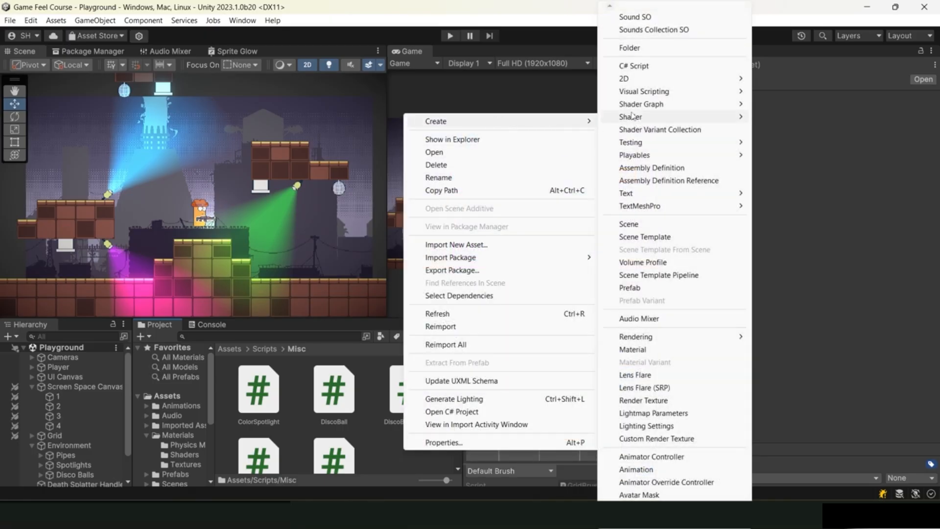
pyautogui.click(636, 65)
pyautogui.write('Parallax')
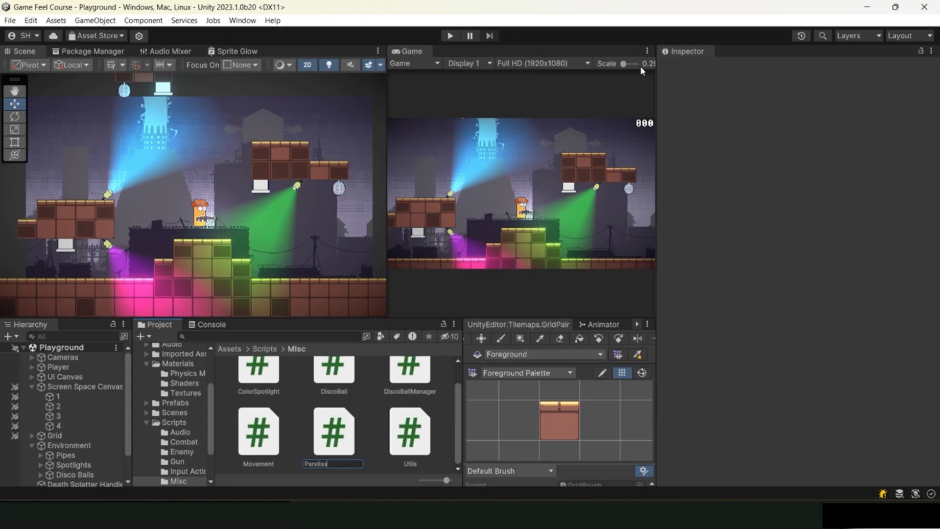
pyautogui.press('Return')
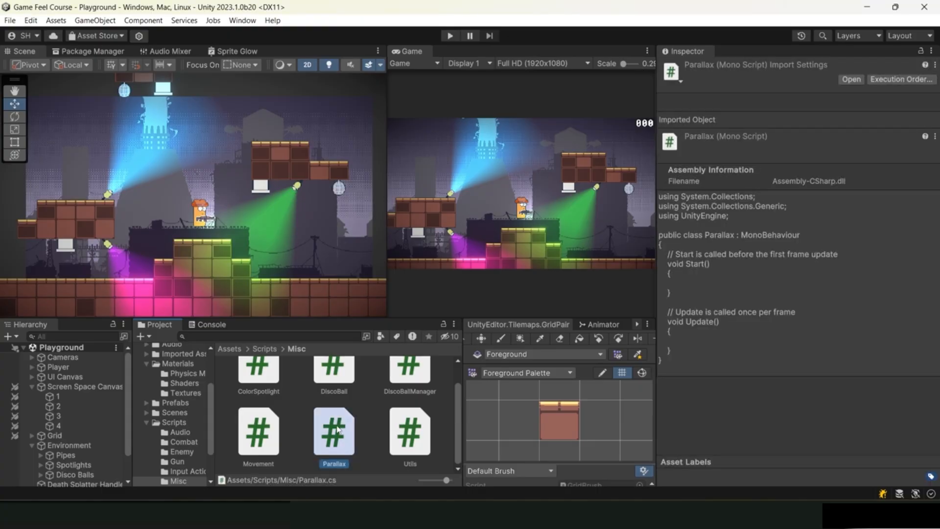
pyautogui.doubleClick(334, 431)
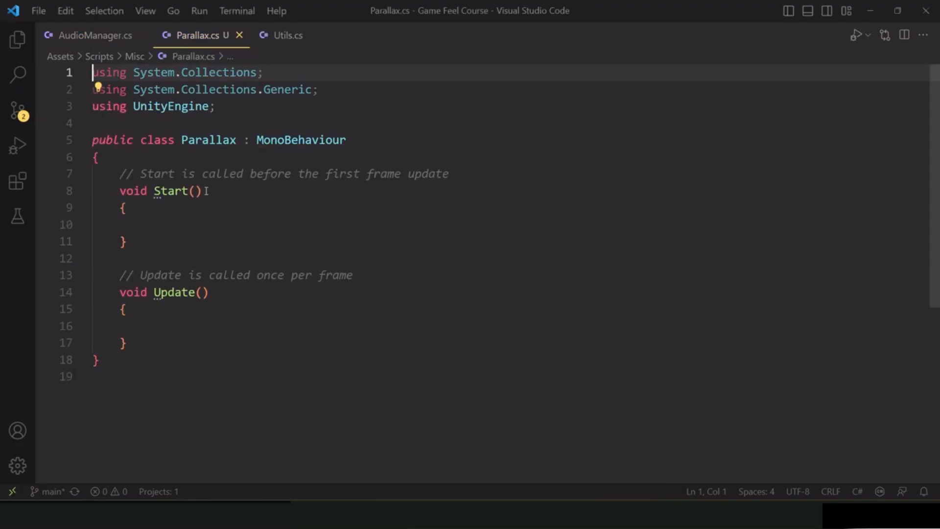
# Replace the template Start and Update methods in the Parallax class with a private Camera field named _mainCamera.
pyautogui.moveTo(119, 174); pyautogui.dragTo(158, 339)
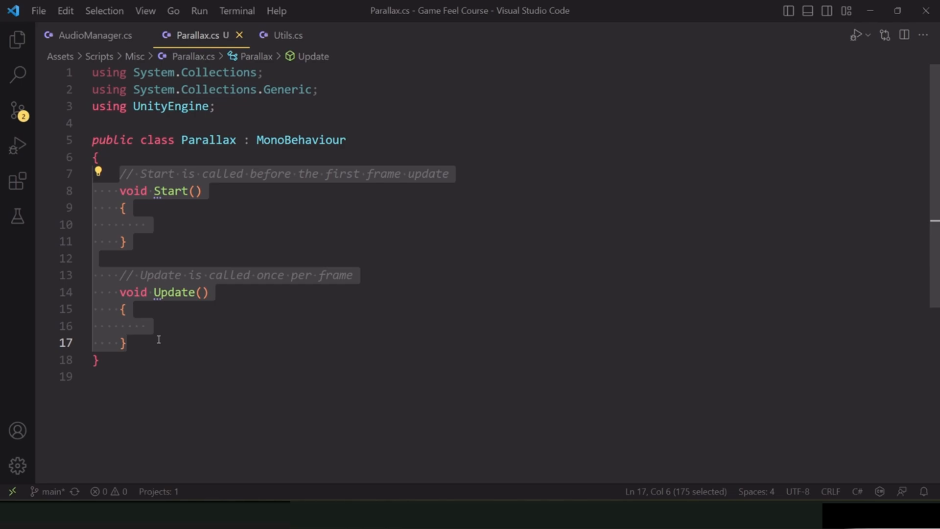
pyautogui.write('private Camera')
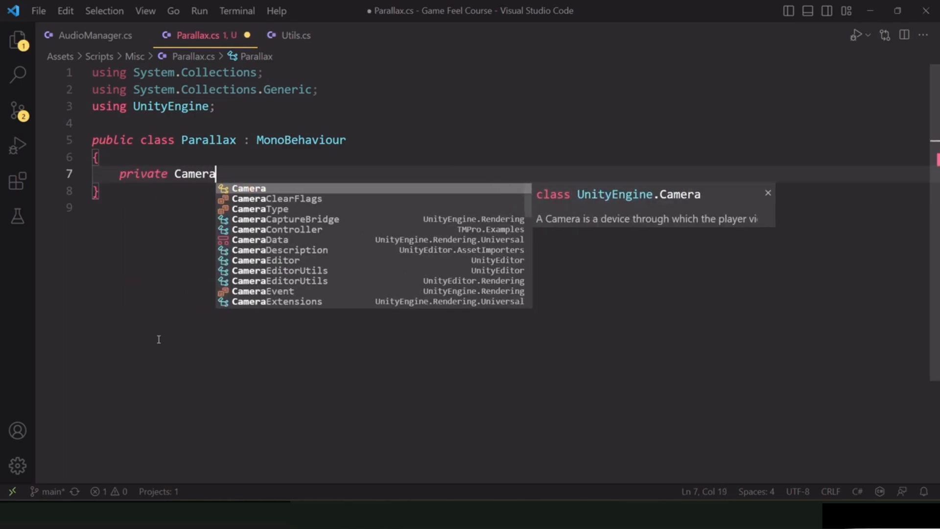
pyautogui.write(' _mainCmaera')
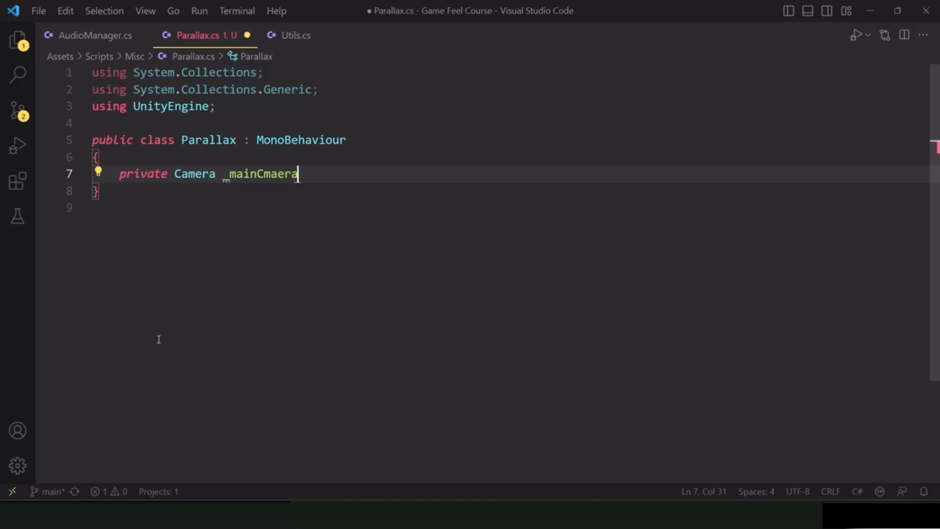
pyautogui.press('BackSpace')
pyautogui.press('BackSpace')
pyautogui.press('BackSpace')
pyautogui.press('BackSpace')
pyautogui.press('BackSpace')
pyautogui.write('amera;')
# Add a private Awake method that assigns Camera.main to _mainCamera, and save the script.
pyautogui.press('Return')
pyautogui.press('Return')
pyautogui.write('awak')
pyautogui.press('Return')
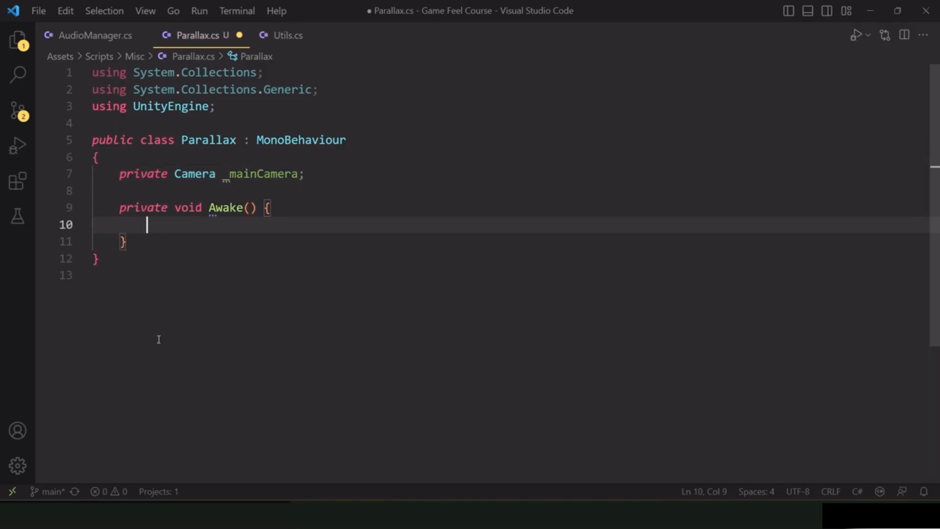
pyautogui.write('_mainCamera = ')
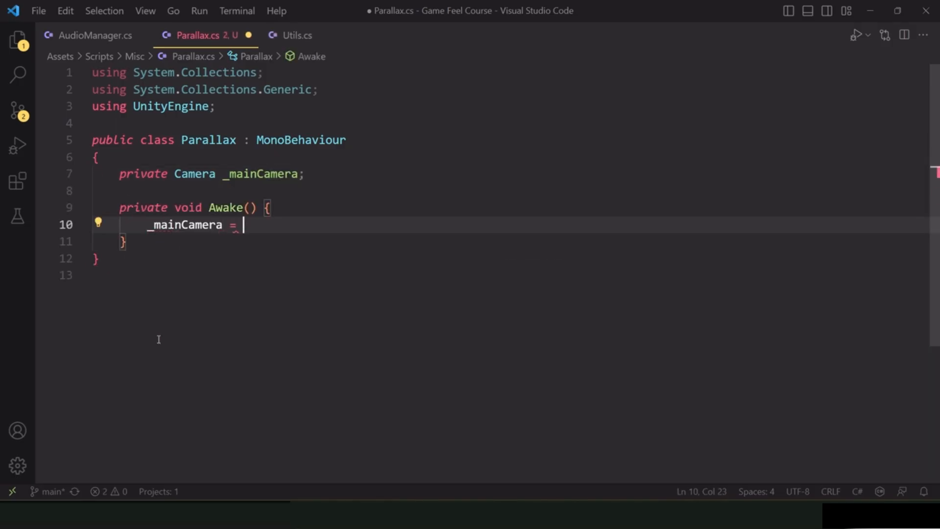
pyautogui.write('Camera.')
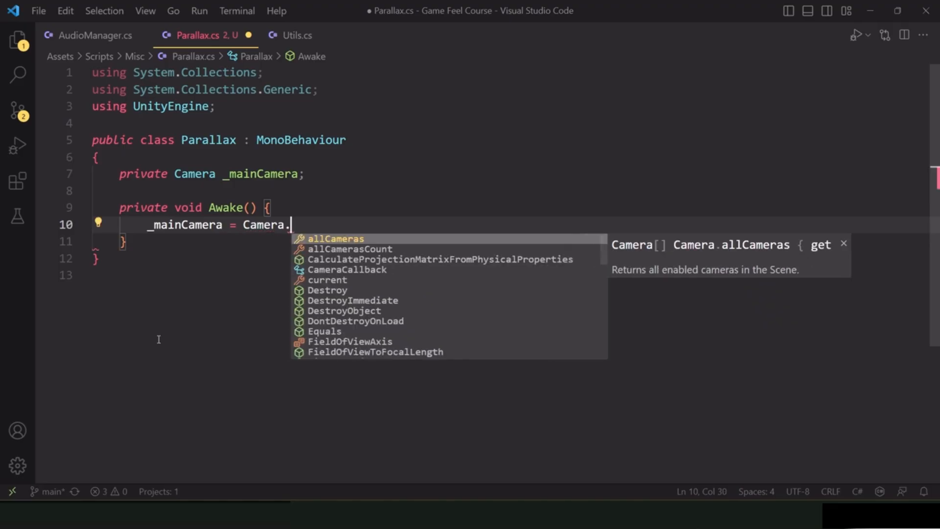
pyautogui.write('main;')
pyautogui.press('Down')
pyautogui.hotkey('ctrl', 's')
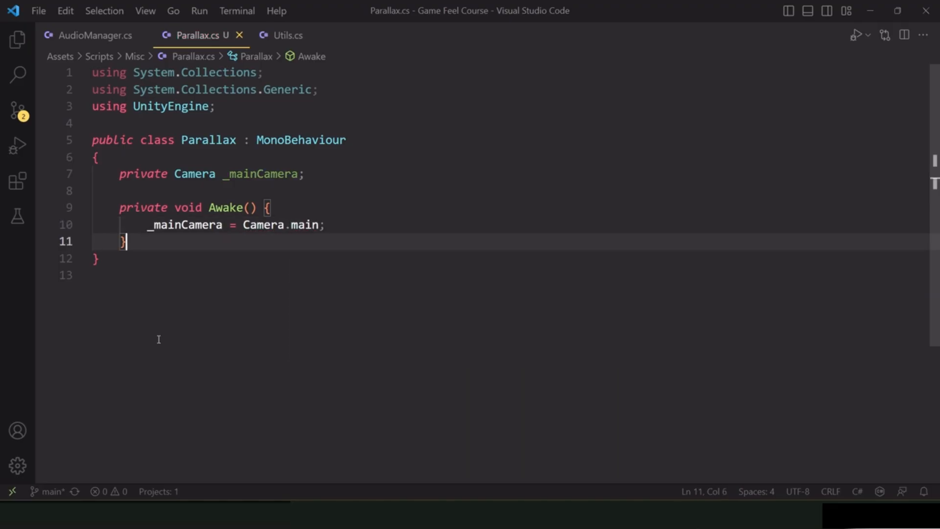
# Declare a private Vector2 field named _startPos above the _mainCamera field and save the script.
pyautogui.press('Return')
pyautogui.press('Return')
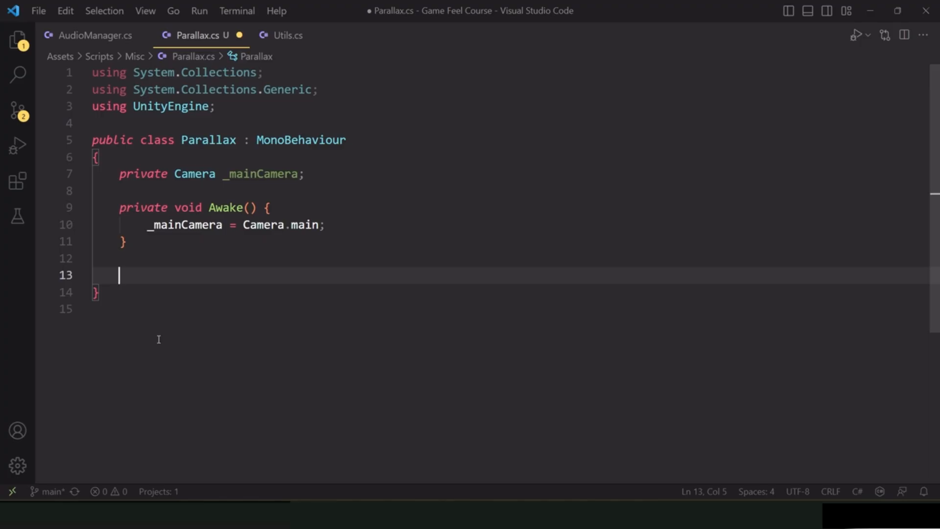
pyautogui.press('Up')
pyautogui.press('Up')
pyautogui.press('Up')
pyautogui.press('Up')
pyautogui.press('Up')
pyautogui.press('Up')
pyautogui.press('Up')
pyautogui.press('Return')
pyautogui.write('private ')
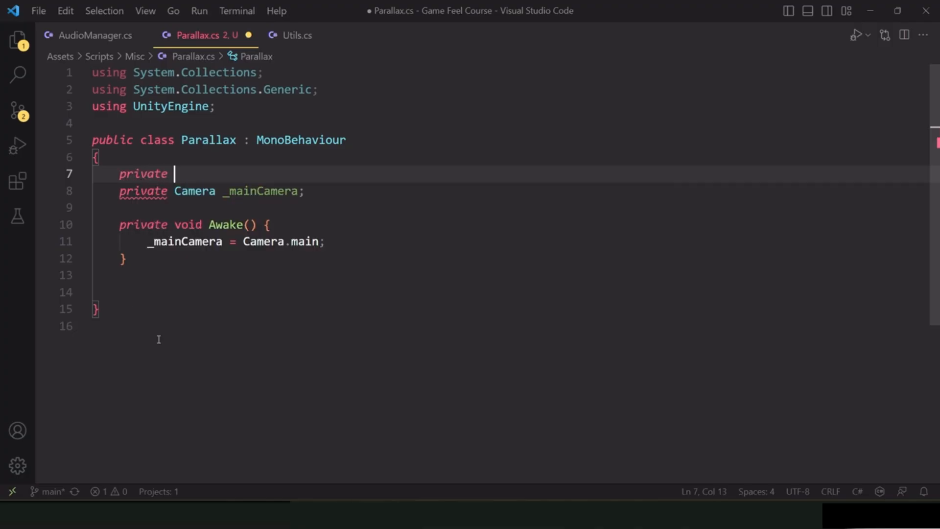
pyautogui.write('Vector2 ')
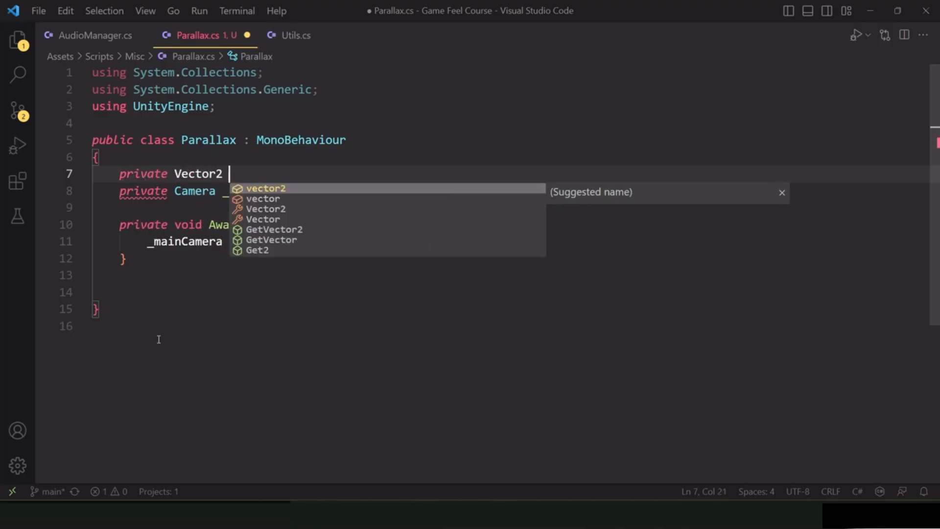
pyautogui.write('_startPos;')
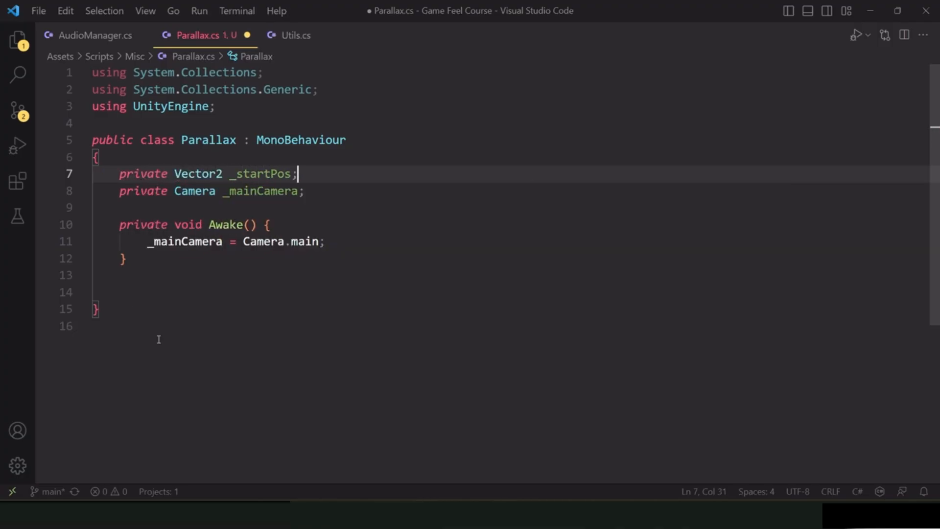
pyautogui.hotkey('ctrl', 's')
# Add a serialized private float _parallaxOffset set to 0.1f at the beginning of the Parallax class, and save.
pyautogui.hotkey('ctrl', 'shift', 'Return')
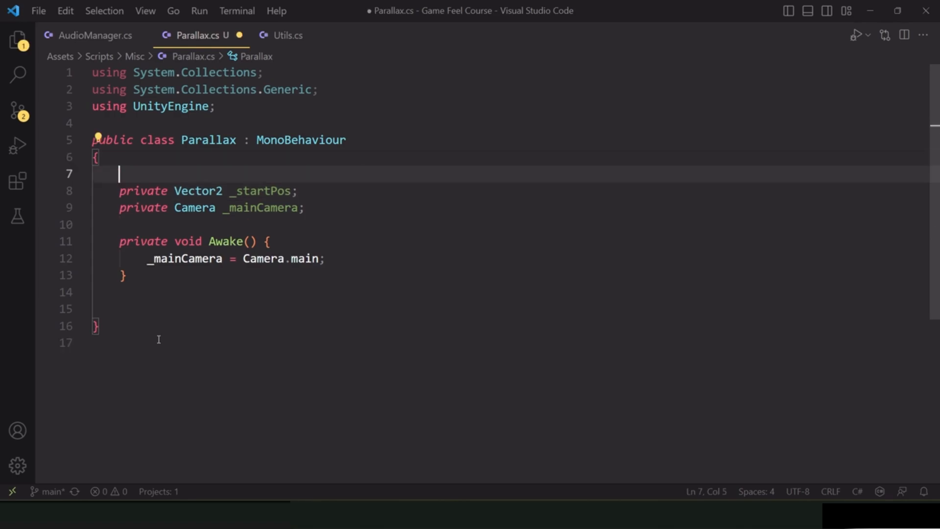
pyautogui.press('Up')
pyautogui.press('Return')
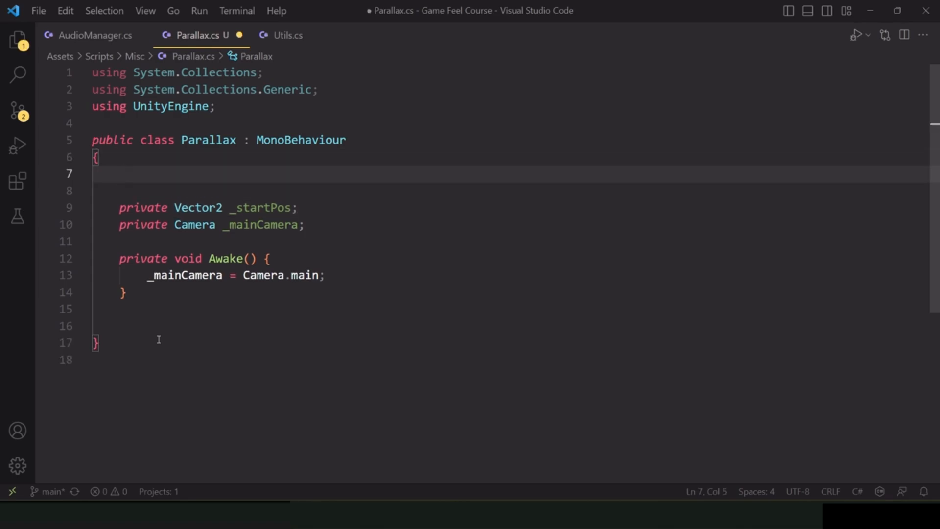
pyautogui.write('[serai')
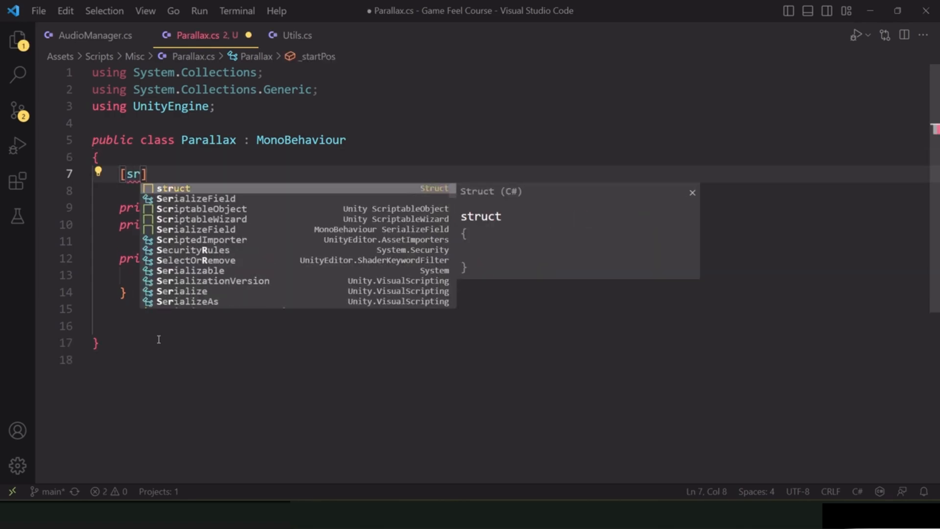
pyautogui.press('Down')
pyautogui.press('Return')
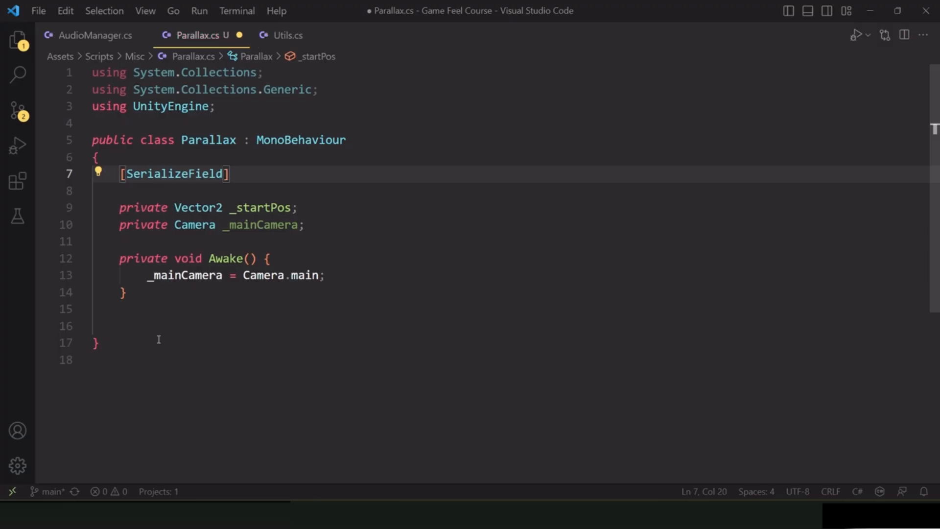
pyautogui.write('] private floa')
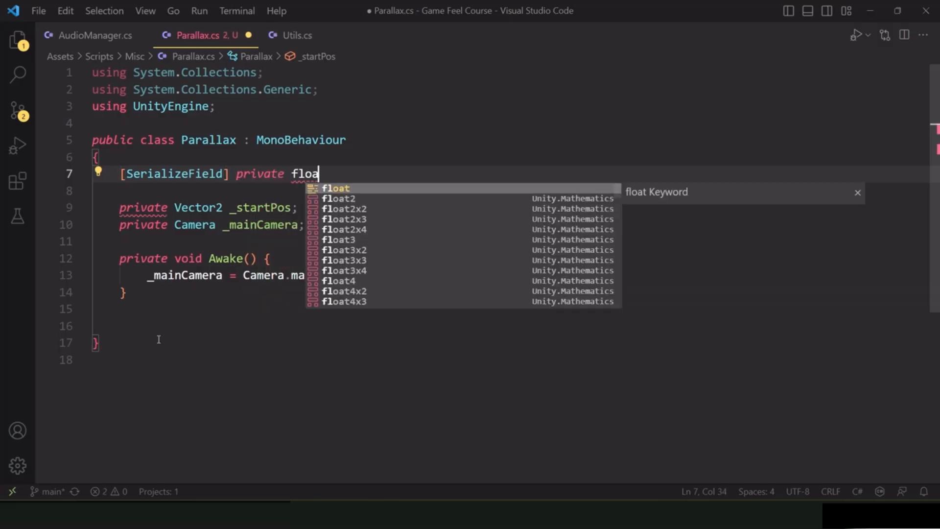
pyautogui.write('t _parallax')
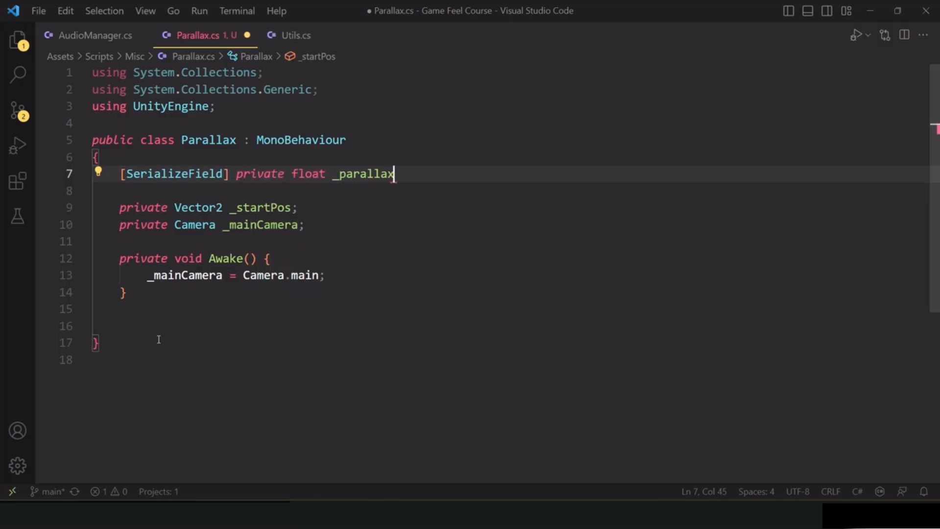
pyautogui.write('Offset = ')
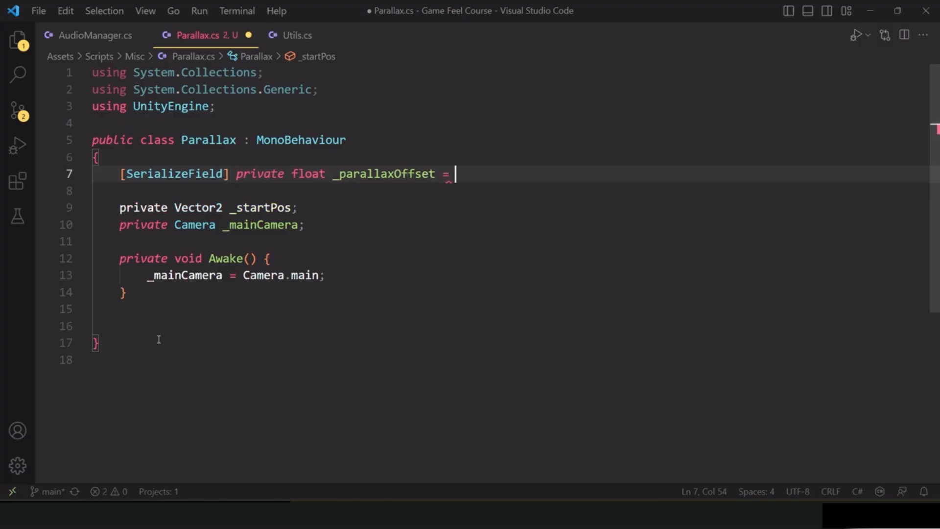
pyautogui.write('0.1f;')
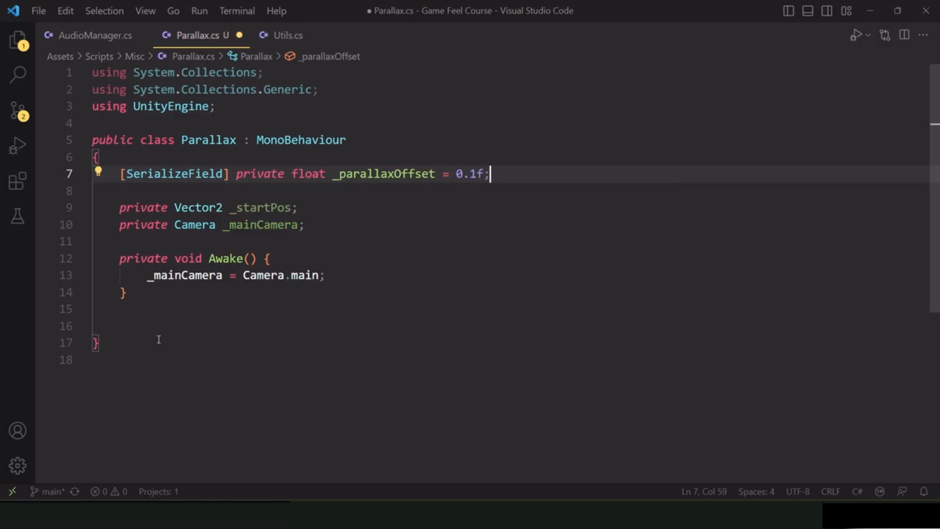
pyautogui.hotkey('ctrl', 's')
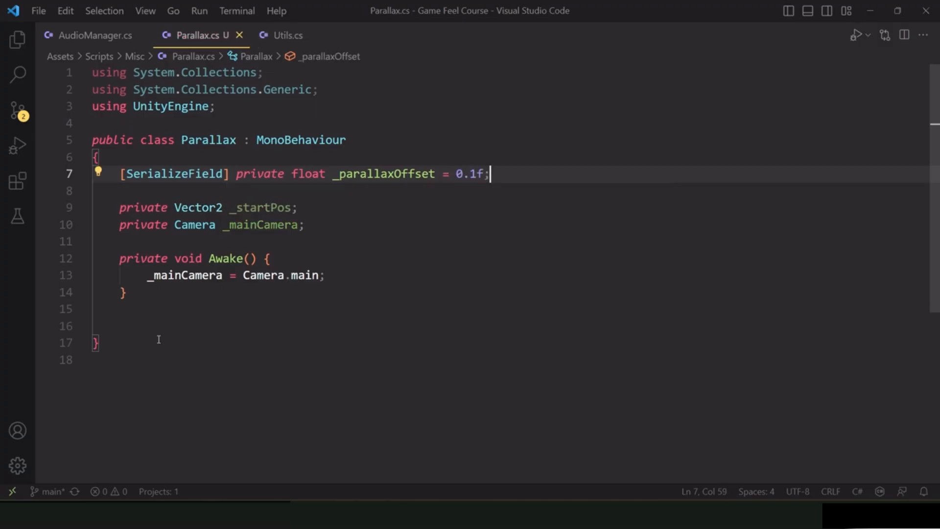
# Make the default value of _parallaxOffset negative, -0.1f.
pyautogui.press('Left')
pyautogui.press('Left')
pyautogui.press('Left')
pyautogui.press('Left')
pyautogui.press('Left')
pyautogui.write('-')
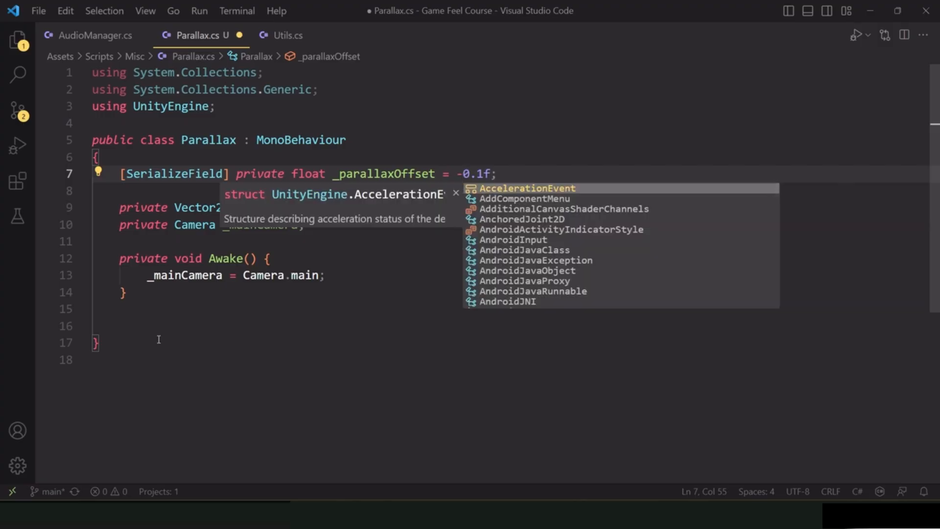
# Add a private Start method below Awake that assigns transform.position to _startPos, and save the script.
pyautogui.click(188, 294)
pyautogui.press('Return')
pyautogui.press('Return')
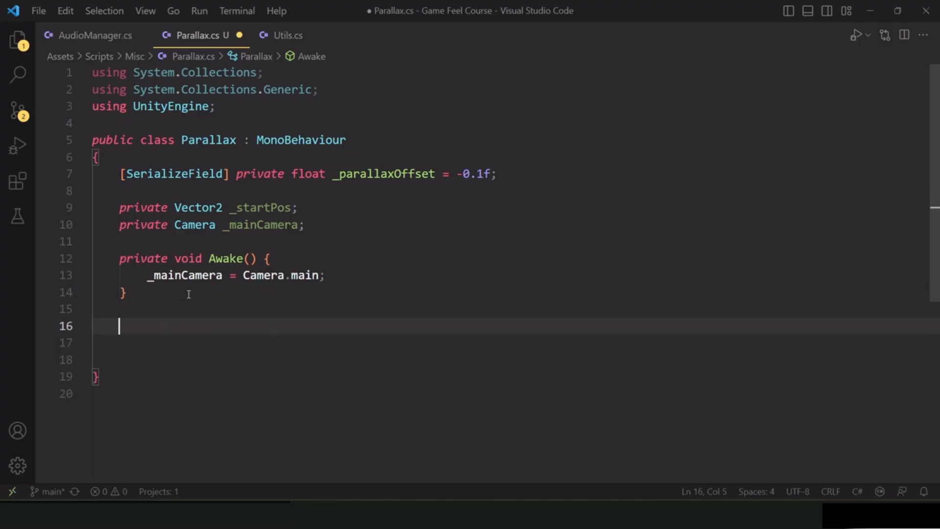
pyautogui.write('Start')
pyautogui.press('Return')
pyautogui.write('_star')
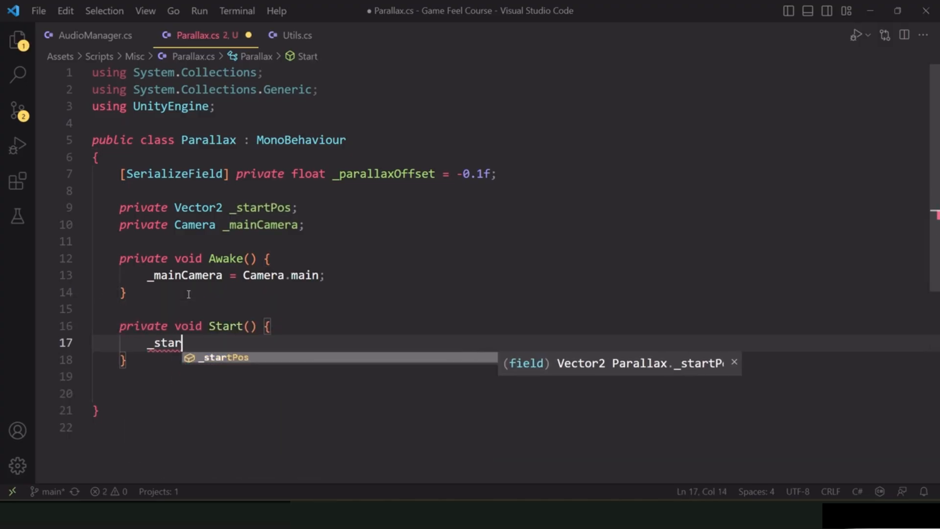
pyautogui.write('tPos = transform.position;')
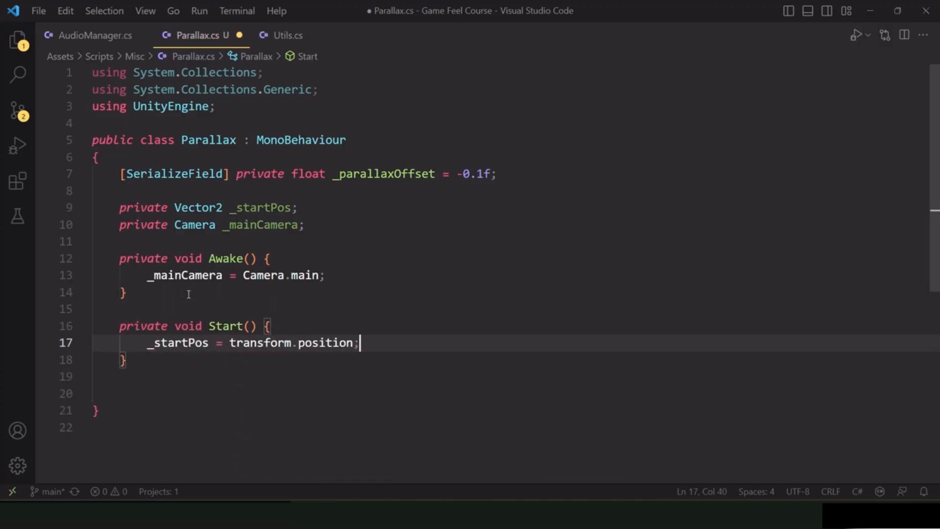
pyautogui.hotkey('ctrl', 's')
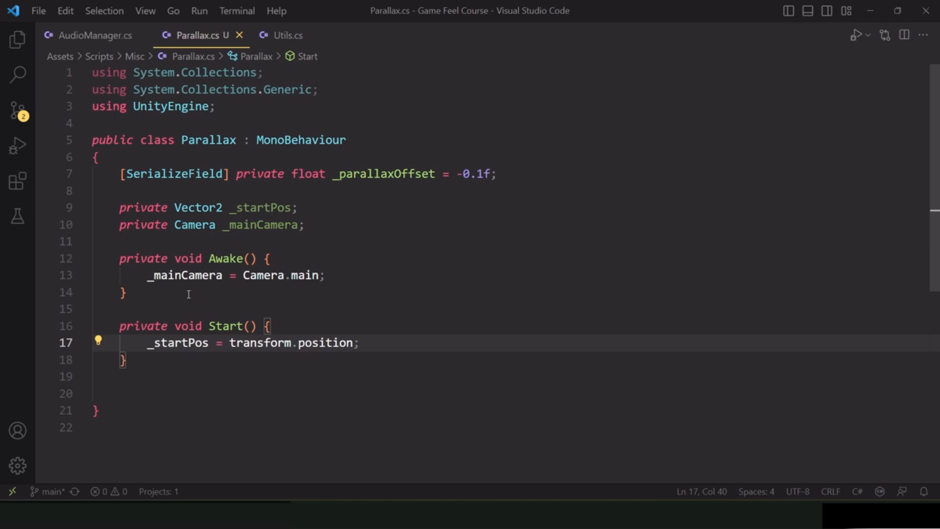
# Add a private FixedUpdate method below Start, begin a Vector2 newPosition assignment inside it, and save.
pyautogui.press('Down')
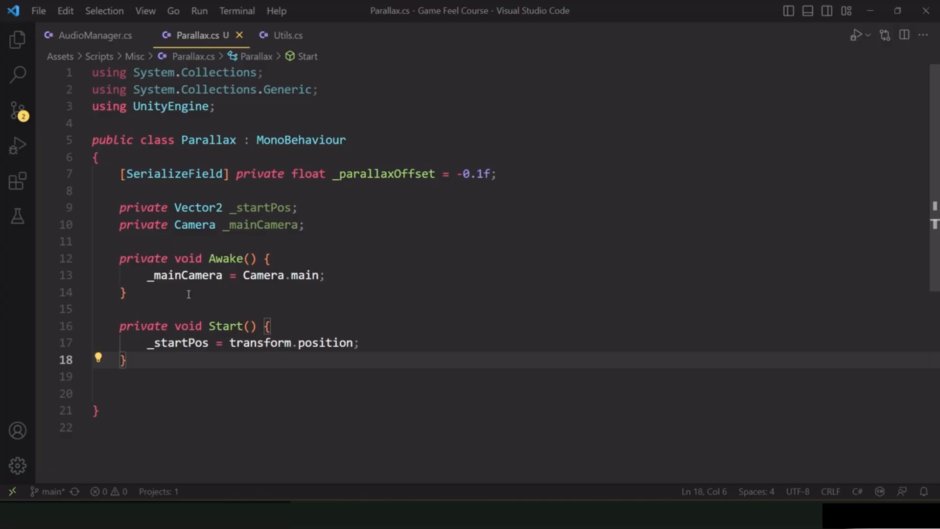
pyautogui.press('Return')
pyautogui.press('Return')
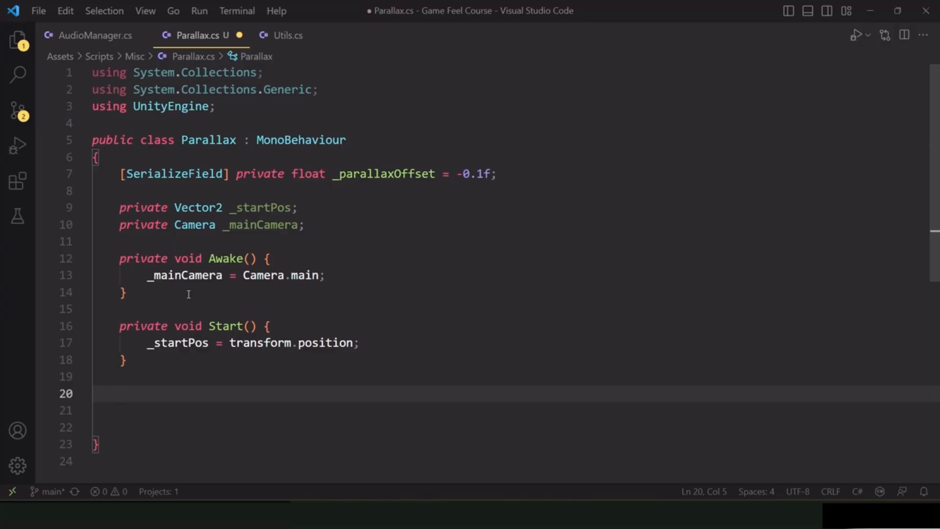
pyautogui.write('fixedup')
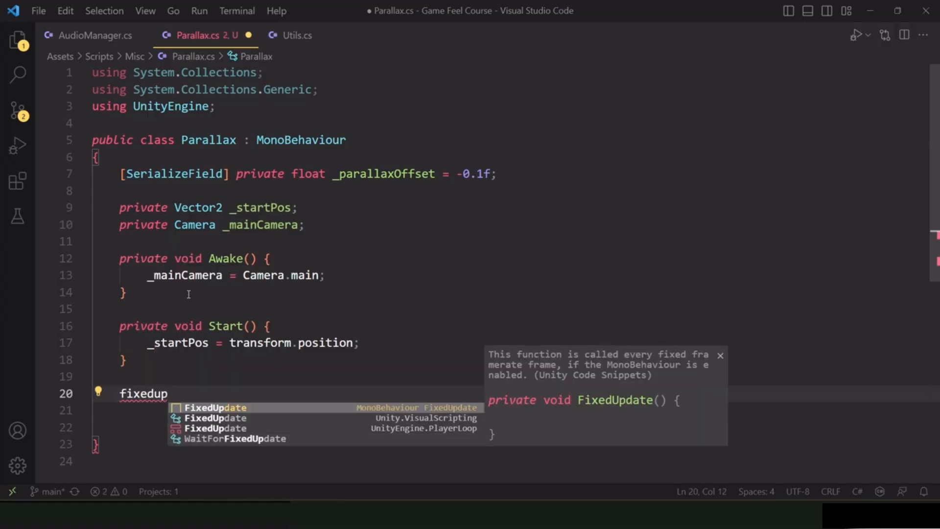
pyautogui.press('Return')
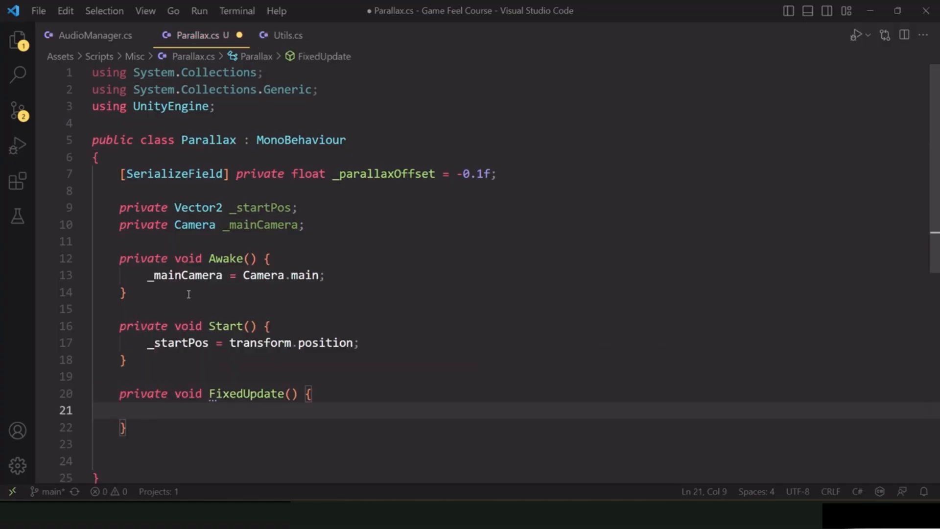
pyautogui.write('Vector')
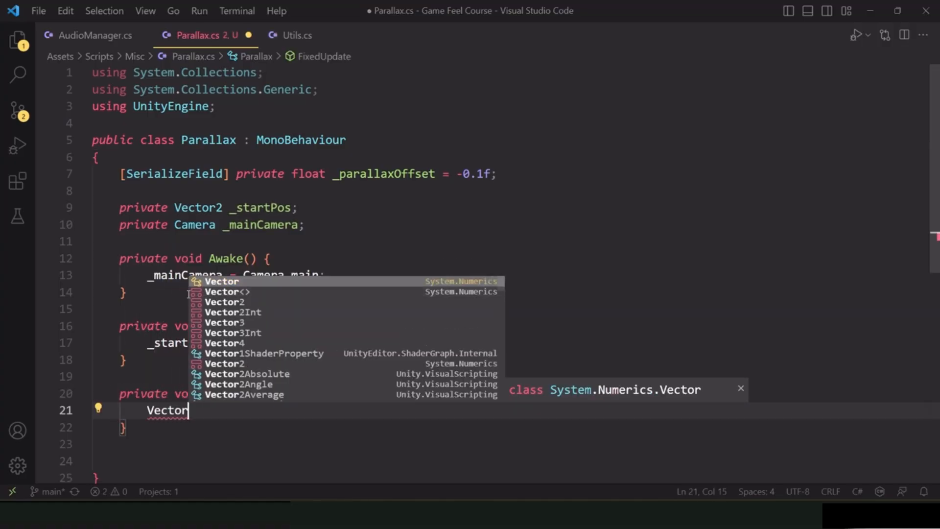
pyautogui.write('2 newPos')
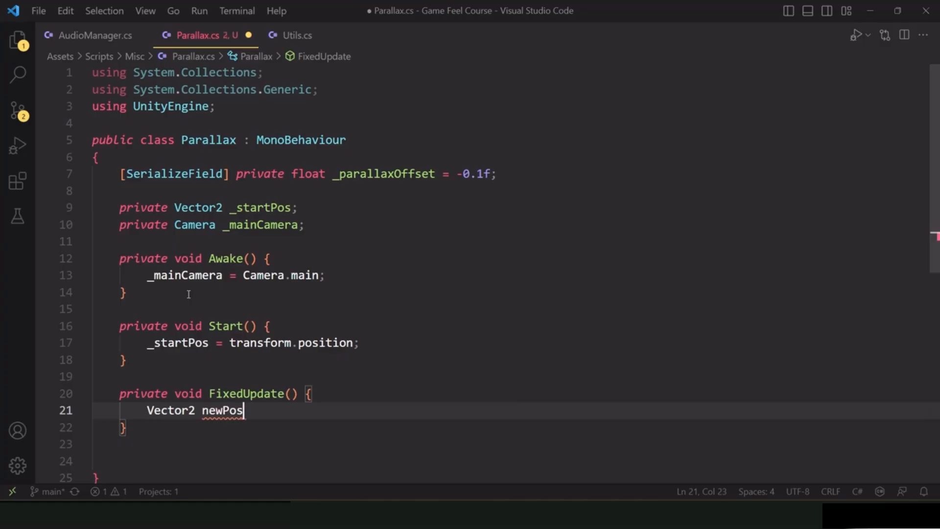
pyautogui.write('ition =')
pyautogui.hotkey('ctrl', 's')
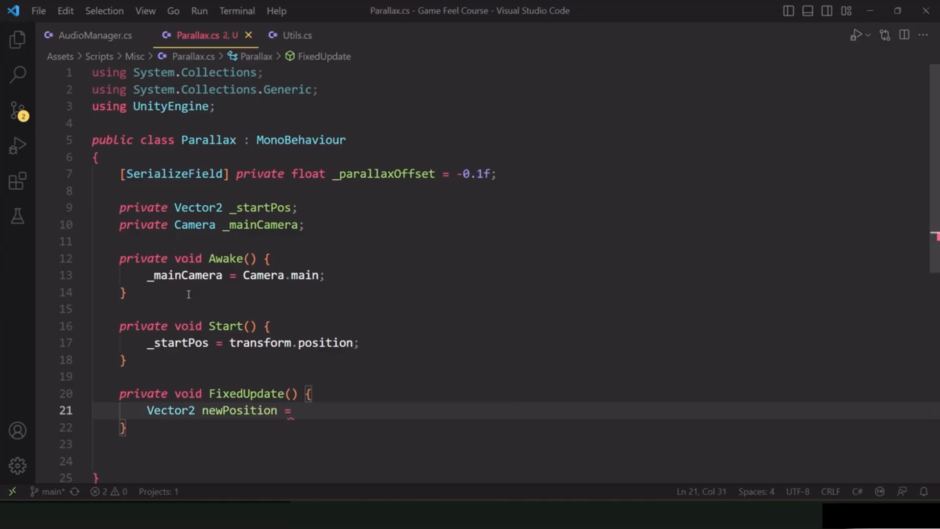
# Below the _mainCamera field, declare a private Vector2 property _travel => _mainCamera.transform.position - _startPos; and save.
pyautogui.click(330, 226)
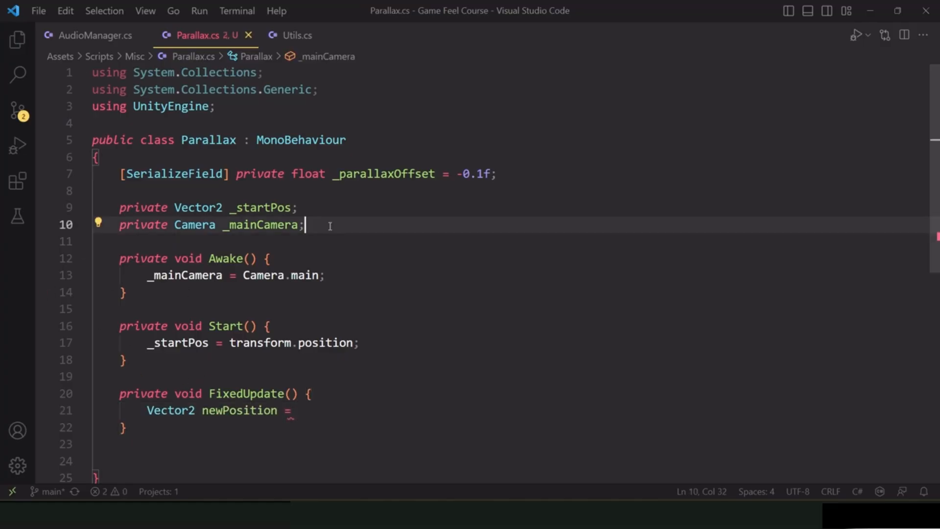
pyautogui.press('Return')
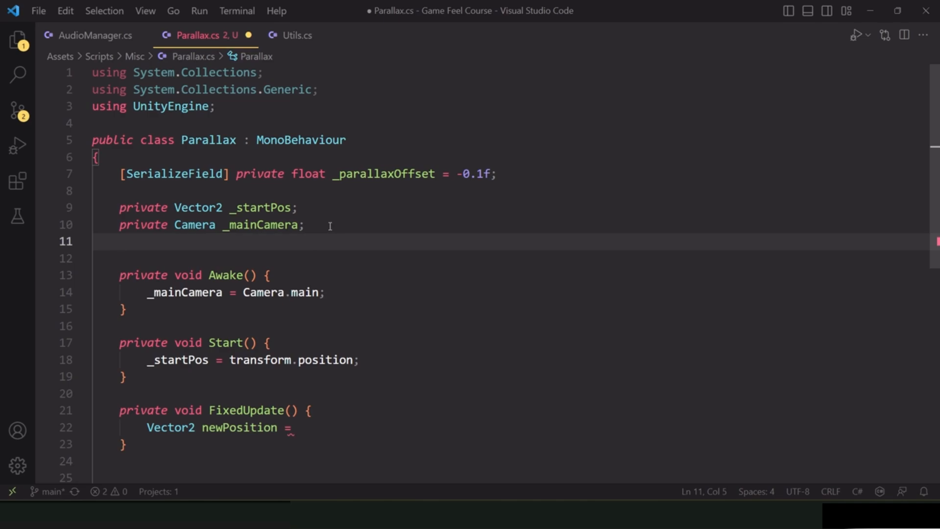
pyautogui.press('Return')
pyautogui.write('private ')
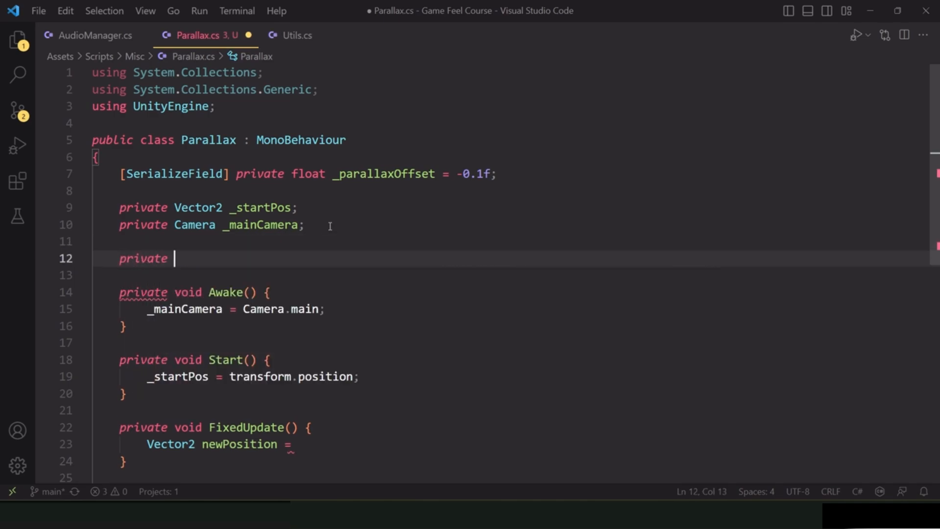
pyautogui.write('Vector2 _travel')
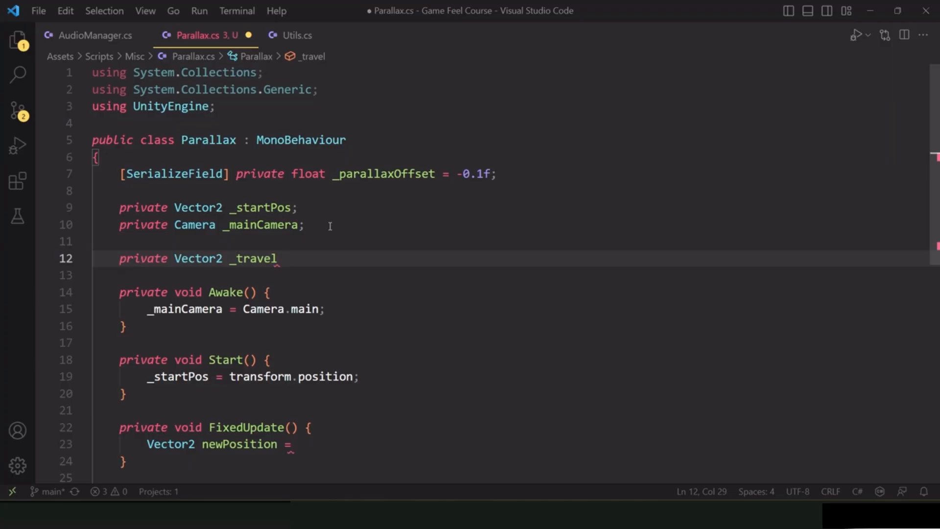
pyautogui.hotkey('ctrl', 'shift', 'Left')
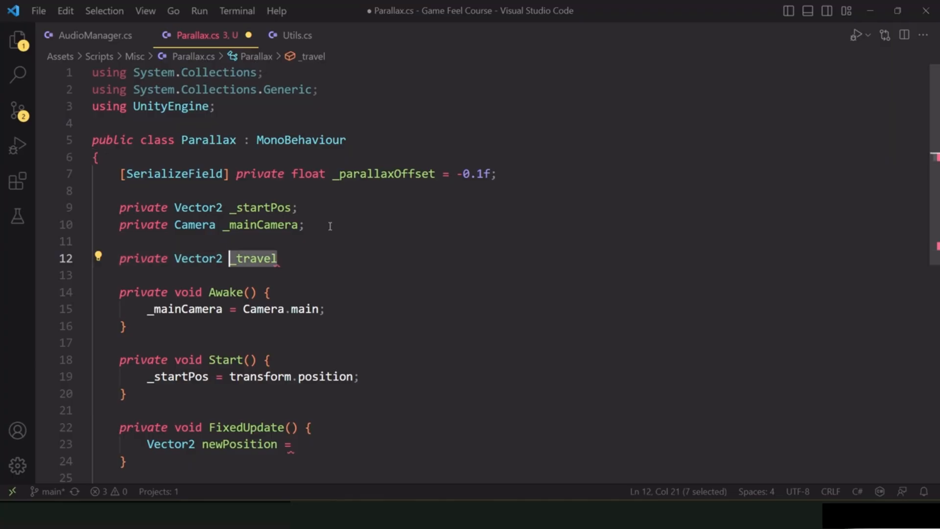
pyautogui.press('End')
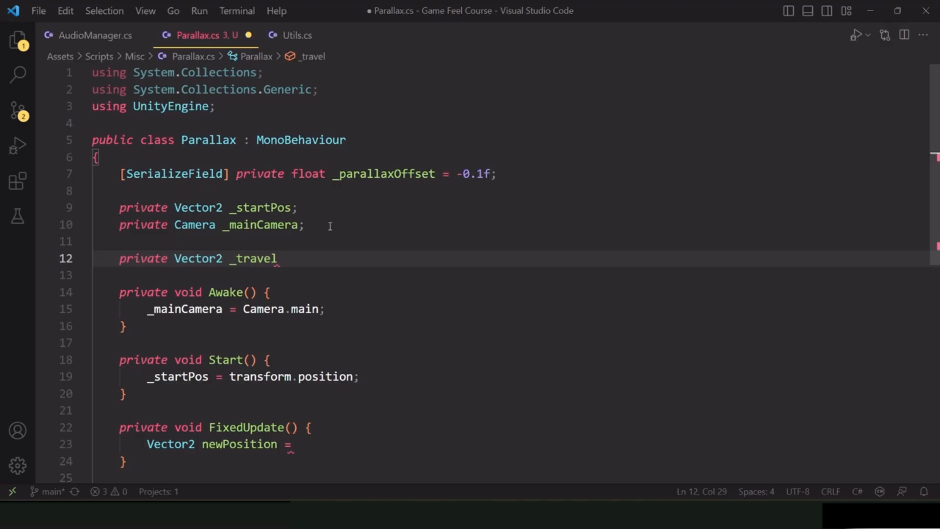
pyautogui.write('=> ')
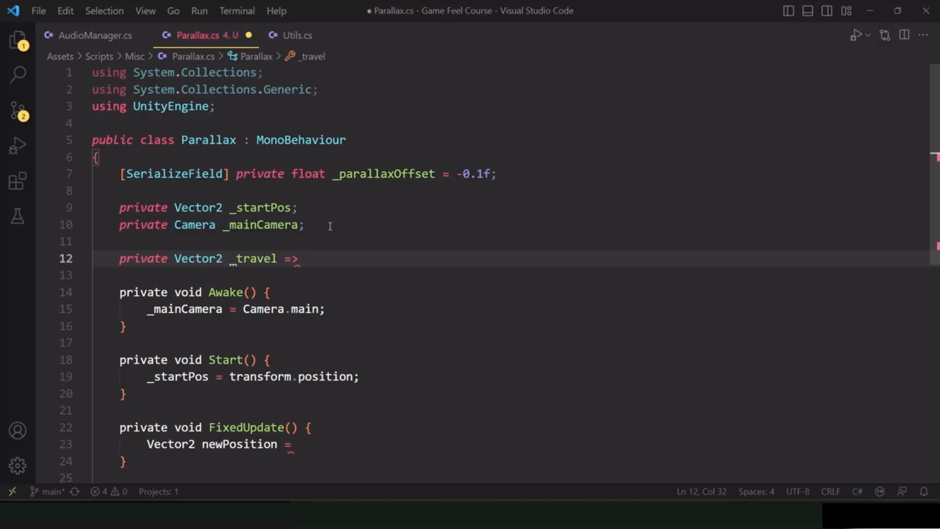
pyautogui.write('_mainCamera')
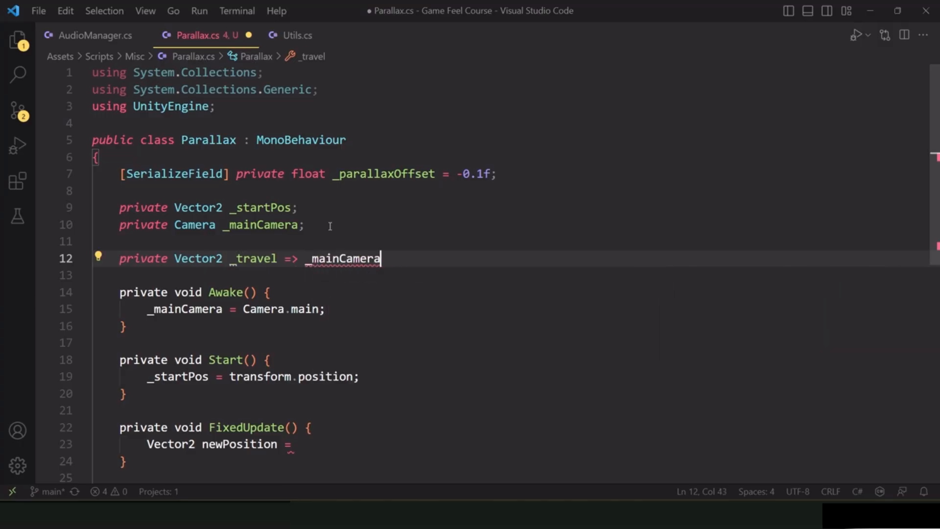
pyautogui.write('.transform.')
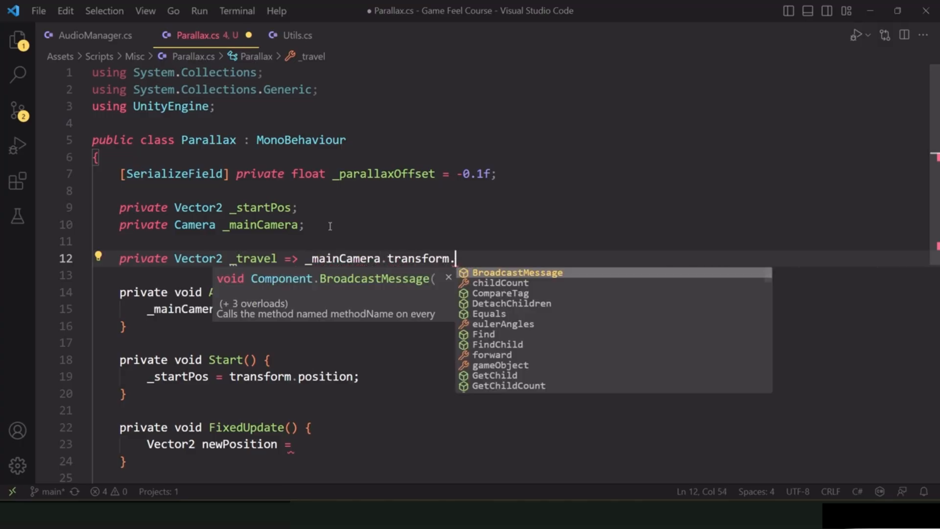
pyautogui.write('position - ')
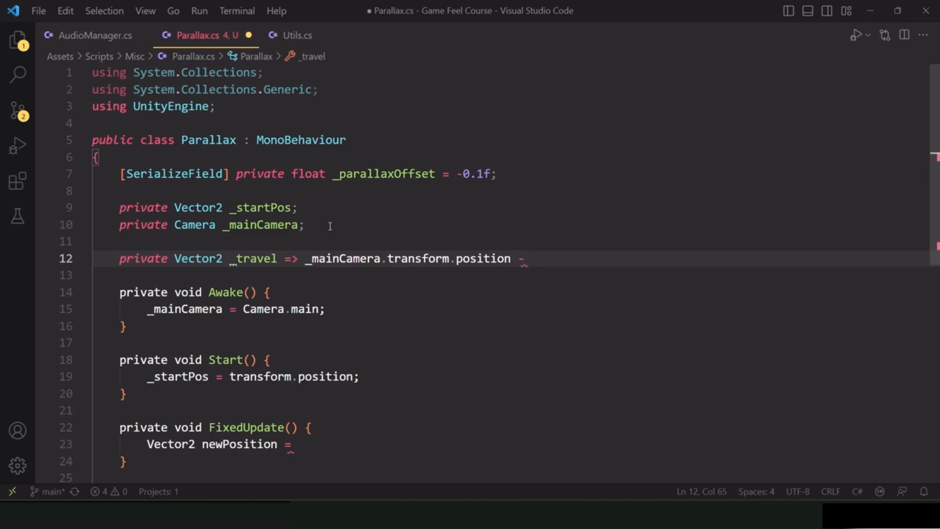
pyautogui.write('_startPos;')
pyautogui.hotkey('ctrl', 's')
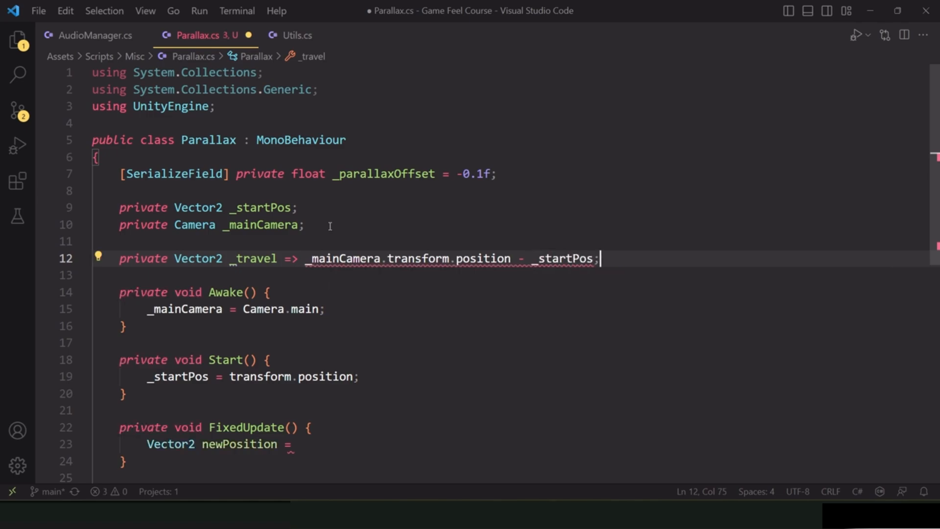
# Cast the camera position in the _travel expression to Vector2 and save the script.
pyautogui.click(306, 259)
pyautogui.write('(Vector2')
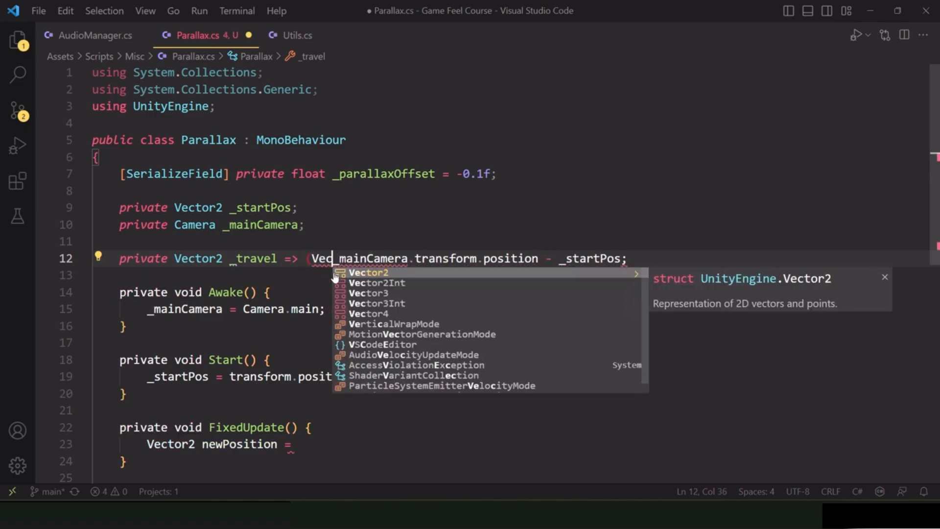
pyautogui.write(')')
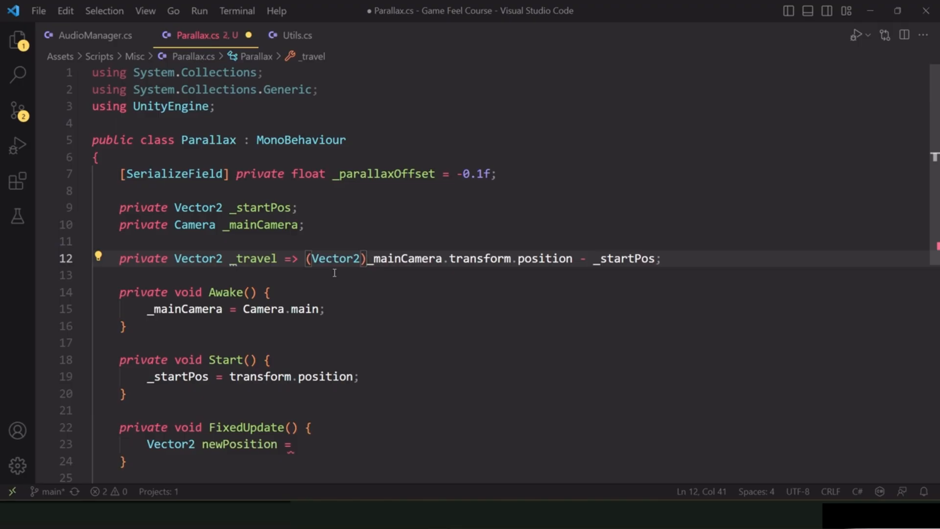
pyautogui.hotkey('ctrl', 's')
# Complete the newPosition assignment in FixedUpdate with _startPos + new Vector2(_travel.x * _parallaxOffset, 0f); and save.
pyautogui.click(326, 447)
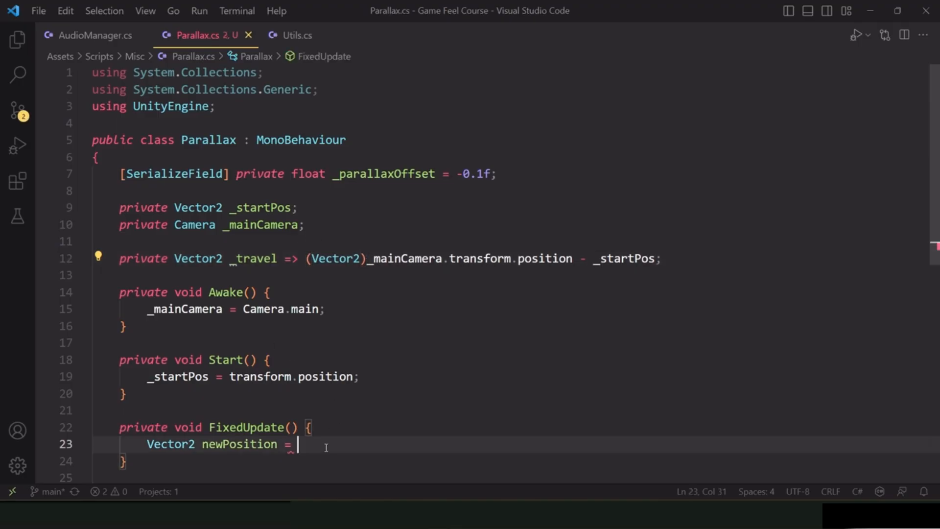
pyautogui.write('_start')
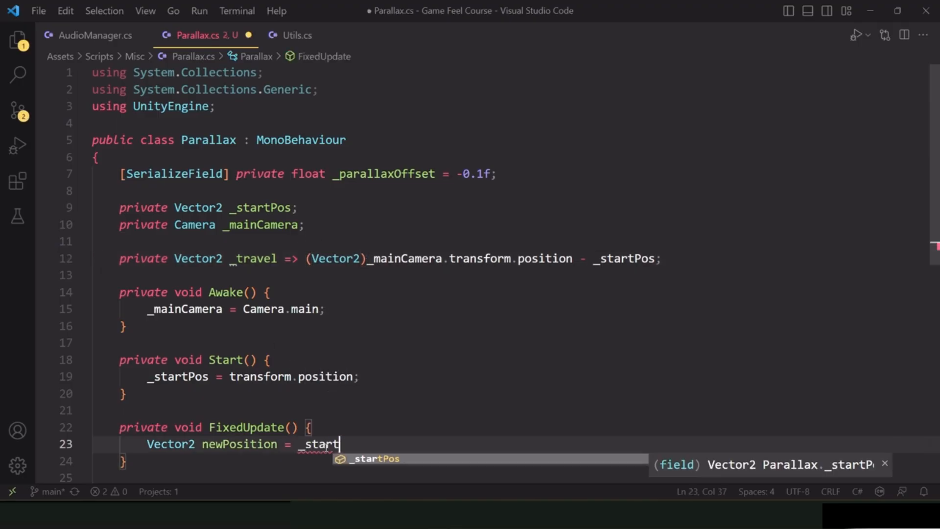
pyautogui.write('Pos + ')
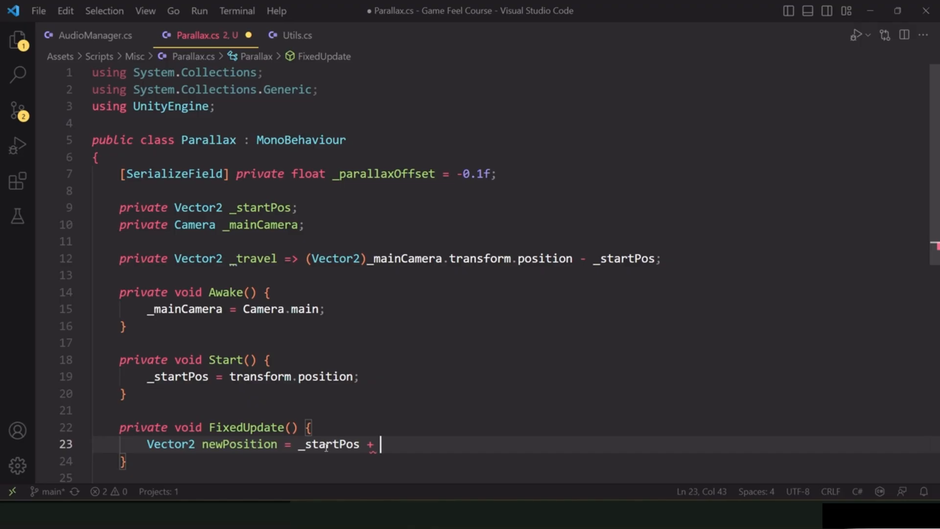
pyautogui.write('new ve')
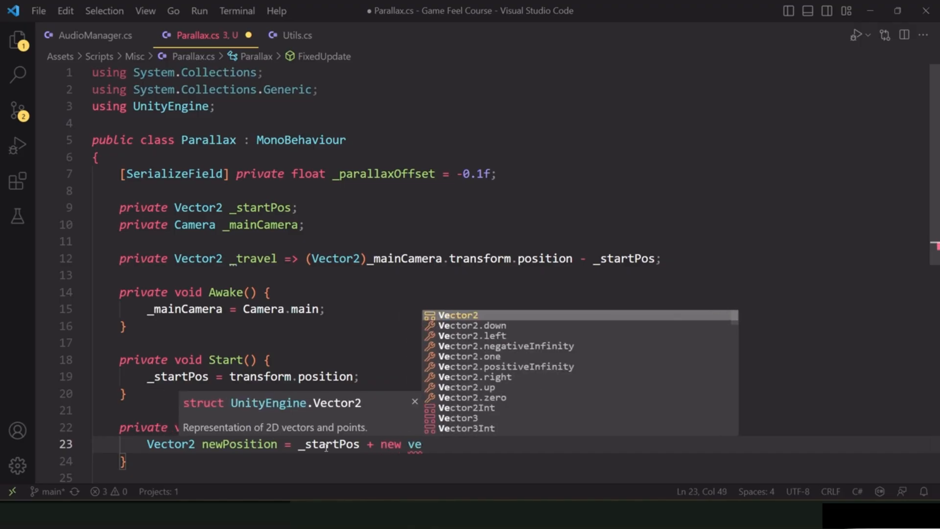
pyautogui.write('ctor2(_tra')
pyautogui.press('Tab')
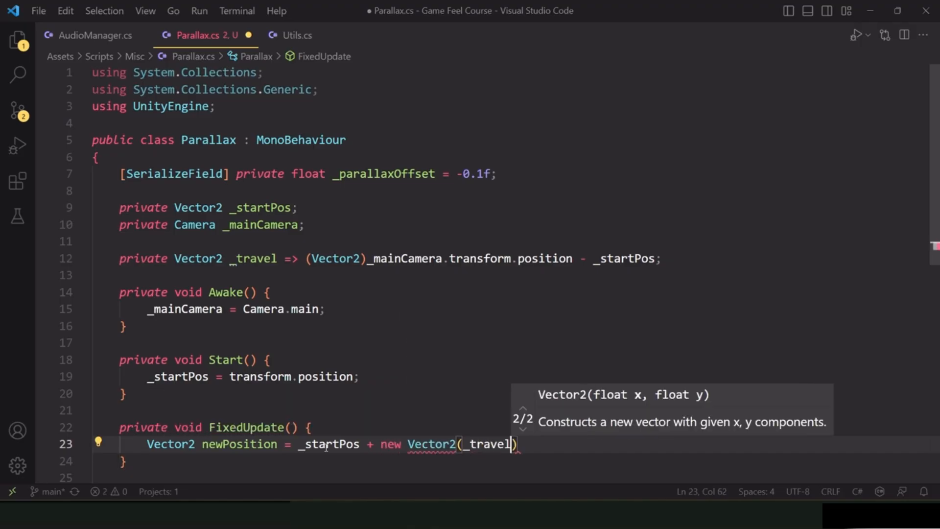
pyautogui.write('.x * par')
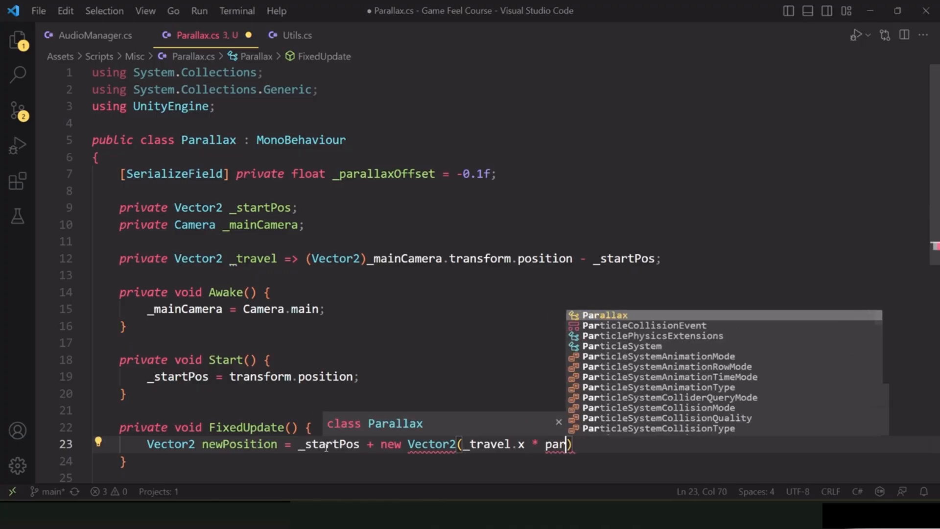
pyautogui.press('Tab')
pyautogui.write(', ')
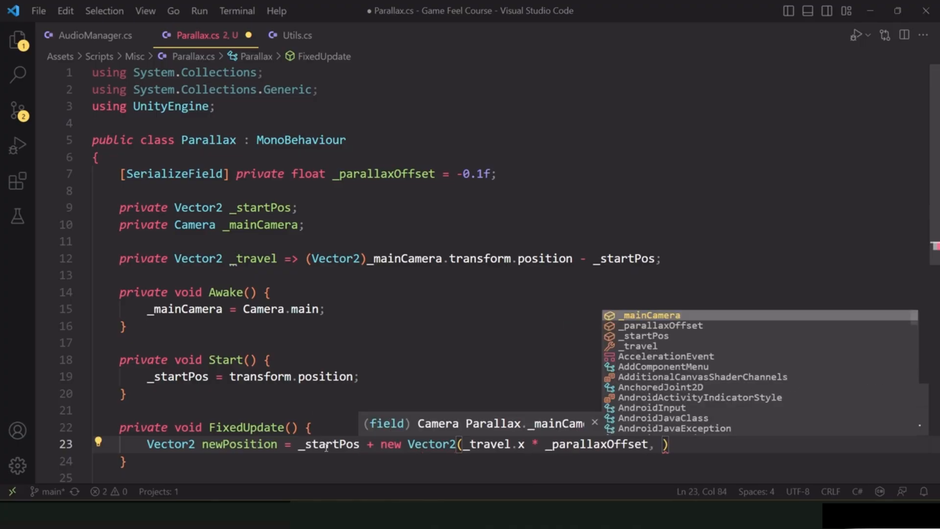
pyautogui.write('0f')
pyautogui.hotkey('ctrl', 's')
pyautogui.write(')')
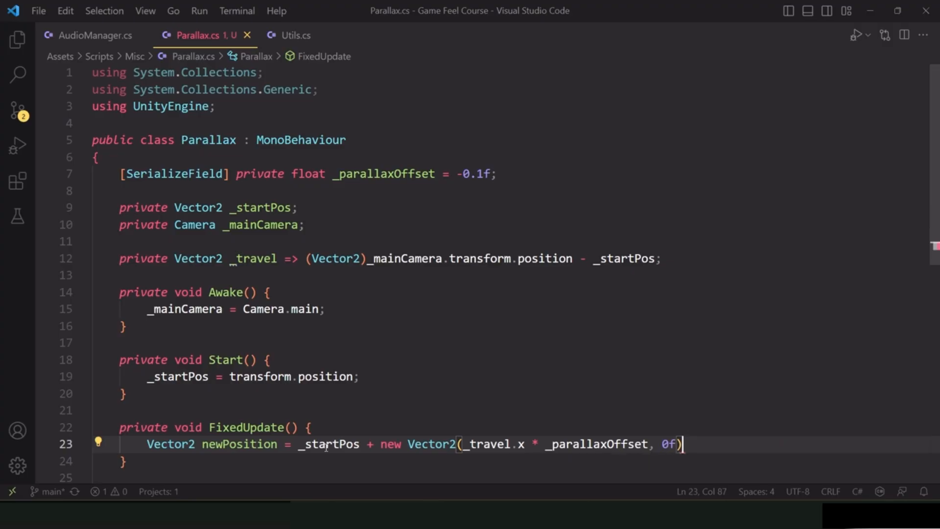
pyautogui.write(';')
pyautogui.hotkey('ctrl', 's')
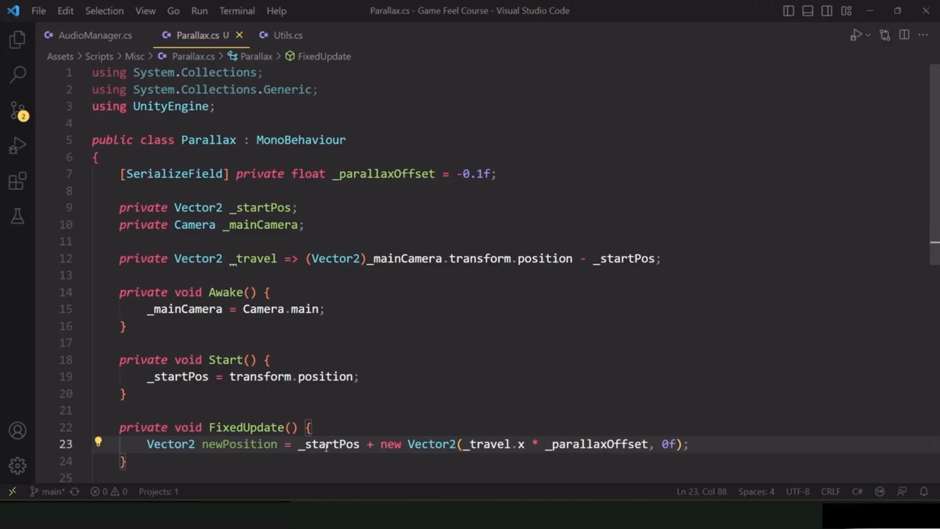
# Below the newPosition assignment in FixedUpdate, add transform.position = new Vector2(newPosition.x, transform.position.y); and save the script.
pyautogui.press('Return')
pyautogui.write('tran')
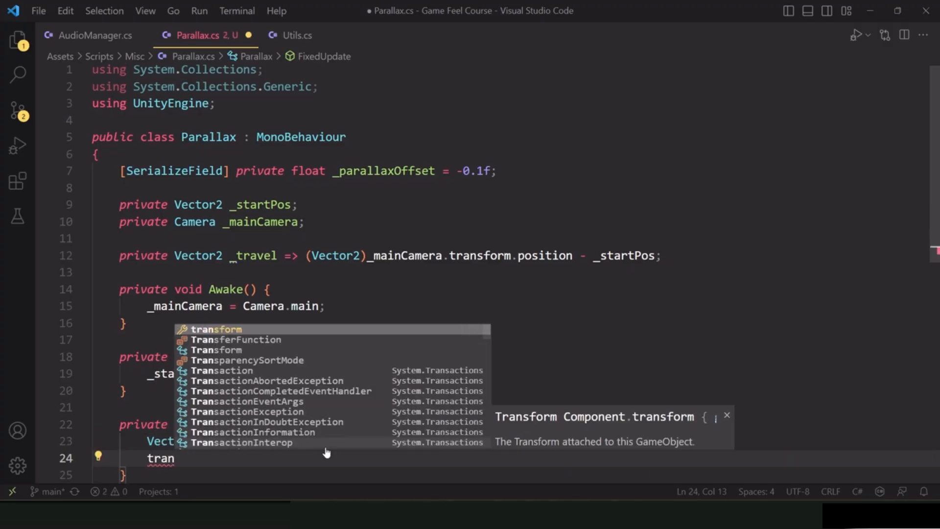
pyautogui.write('sform.position = ')
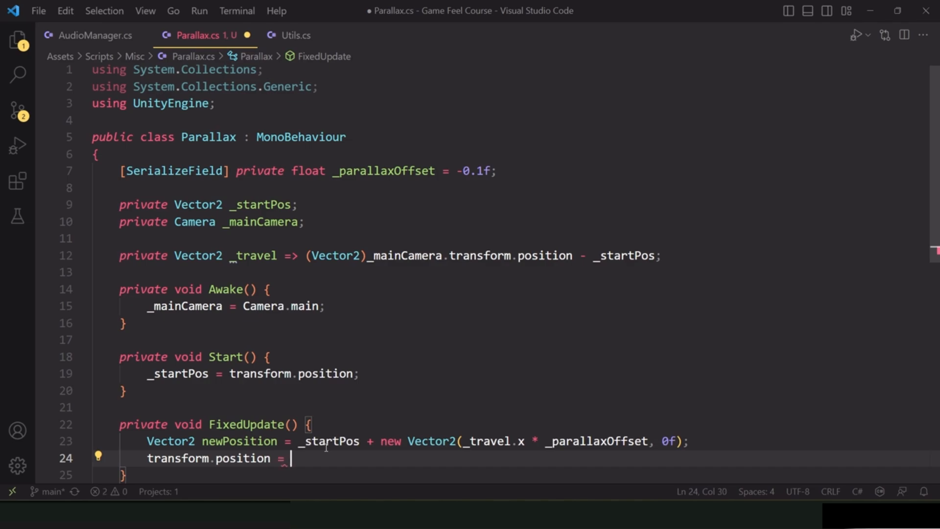
pyautogui.write('new')
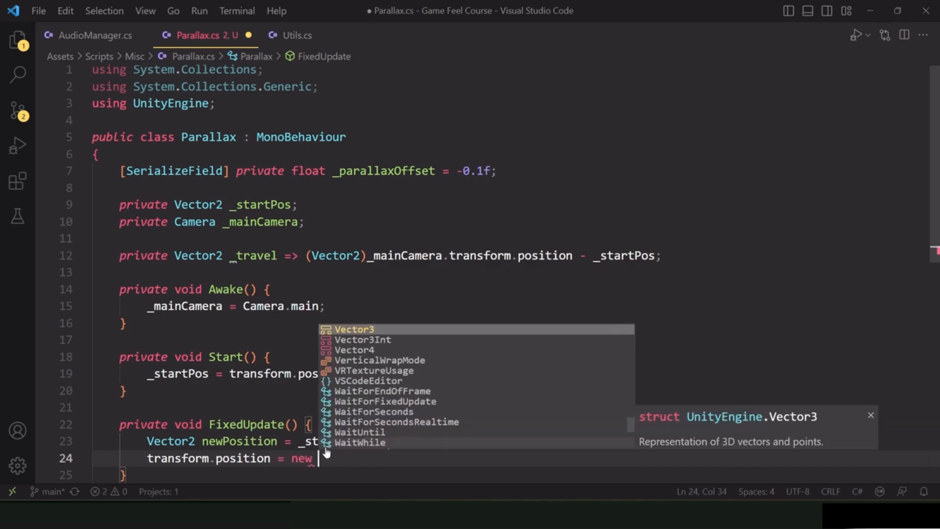
pyautogui.write('Vector2')
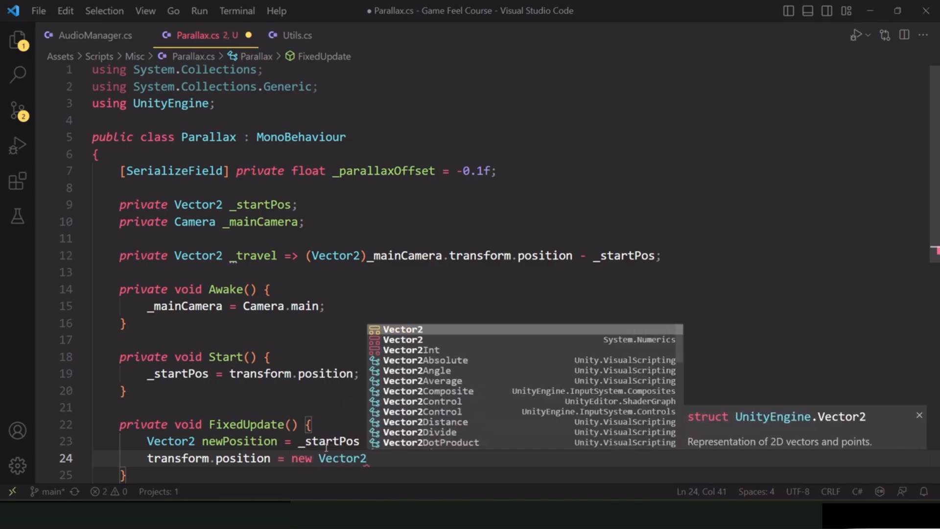
pyautogui.press('Escape')
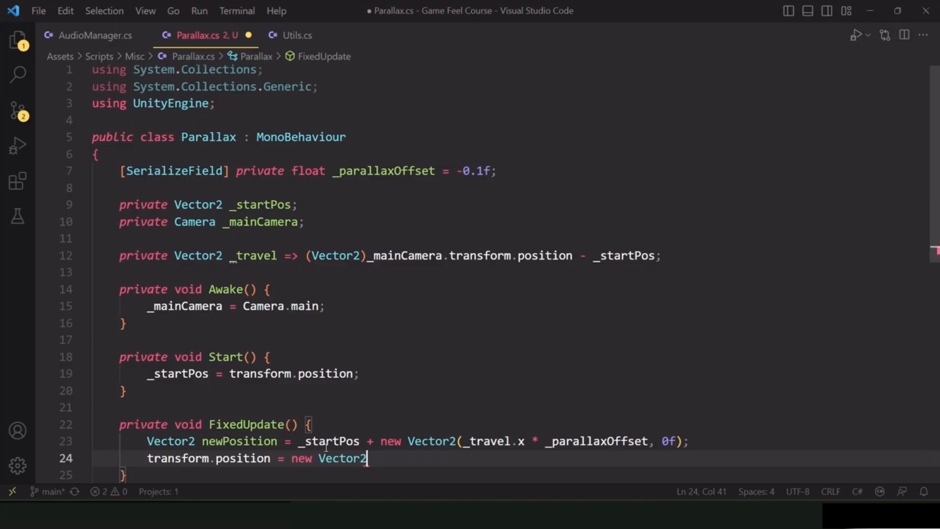
pyautogui.write('(newpo')
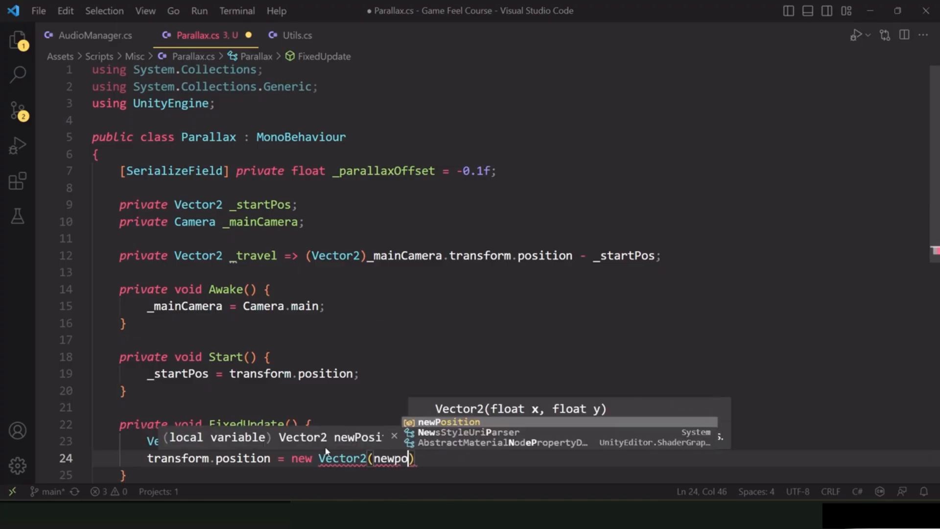
pyautogui.press('Tab')
pyautogui.write('.x, tran')
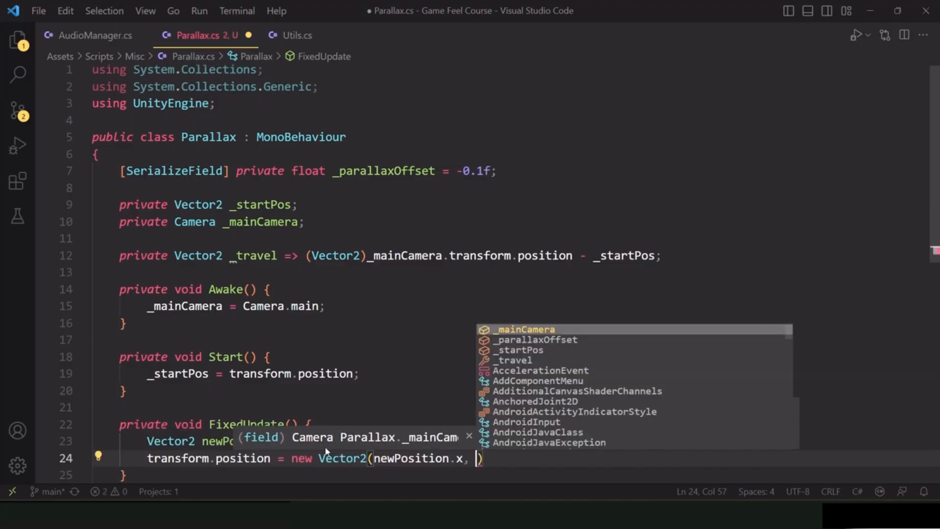
pyautogui.press('Tab')
pyautogui.write('.pos')
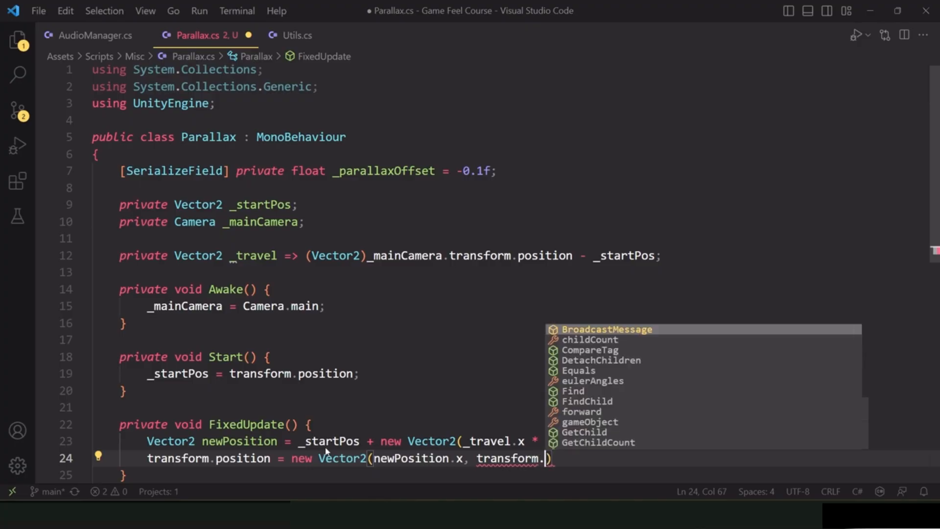
pyautogui.press('Tab')
pyautogui.write('.y);')
pyautogui.hotkey('ctrl', 's')
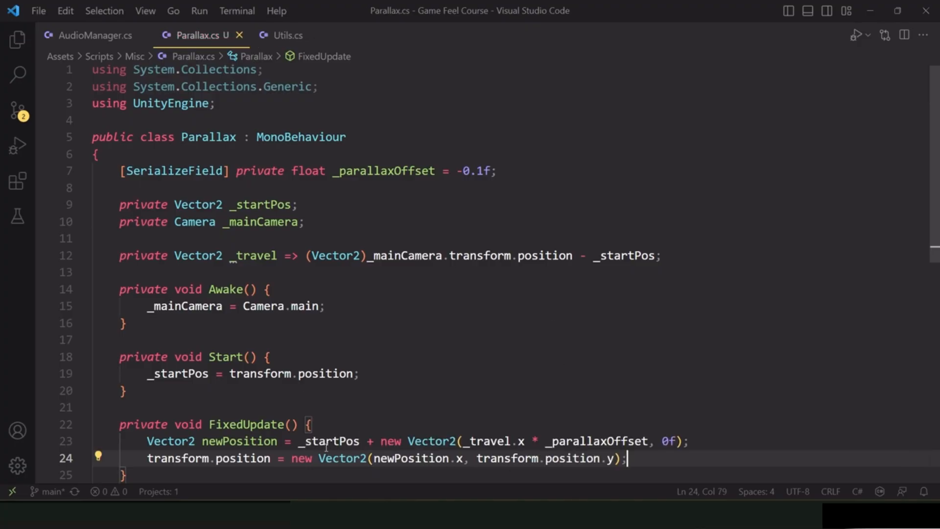
# Remove the blank line between the _mainCamera field and the _travel property.
pyautogui.press('Up')
pyautogui.press('Up')
pyautogui.press('Up')
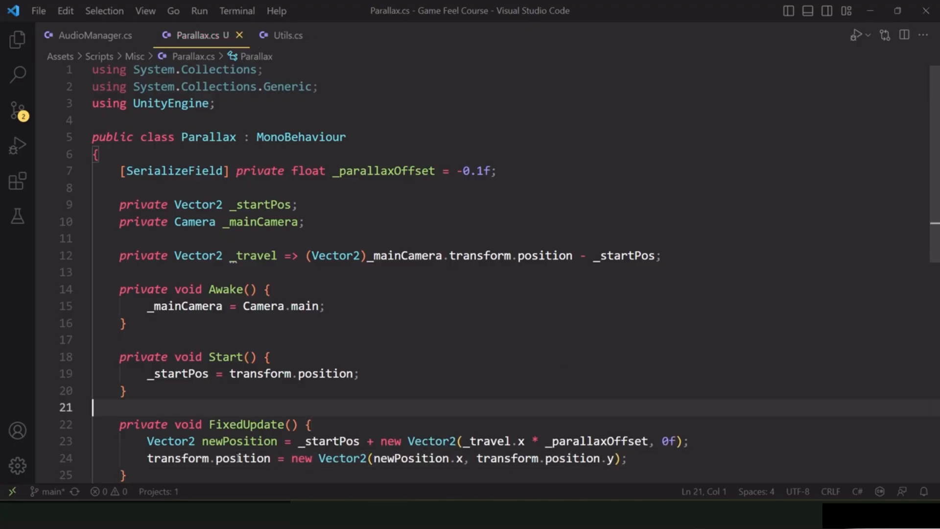
pyautogui.click(373, 458)
pyautogui.click(391, 414)
pyautogui.press('Up')
pyautogui.press('Up')
pyautogui.press('Up')
pyautogui.press('Up')
pyautogui.press('Up')
pyautogui.press('Up')
pyautogui.press('Up')
pyautogui.press('Up')
pyautogui.press('Up')
pyautogui.press('Up')
pyautogui.press('Delete')
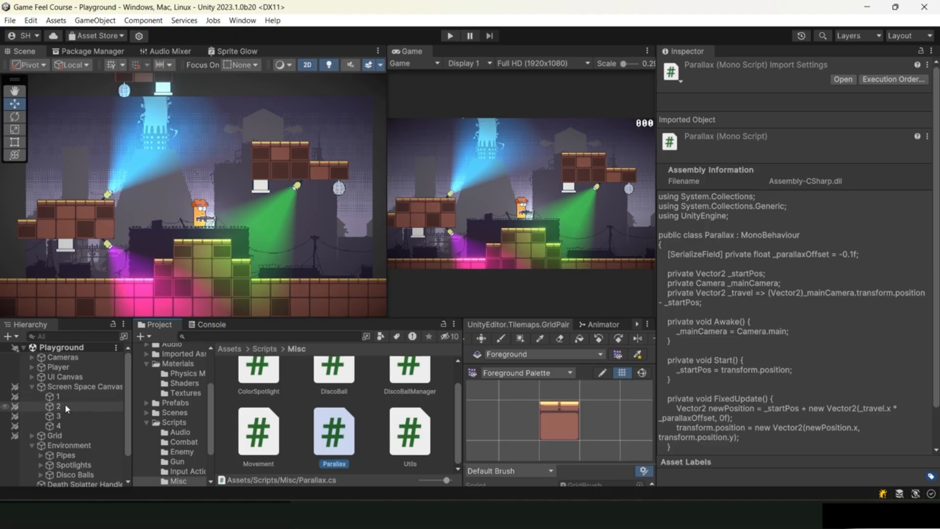
# In Unity, attach the Parallax script to background layers 3 and 4 under the Screen Space Canvas together.
pyautogui.click(68, 416)
pyautogui.keyDown('shift'); pyautogui.click(59, 425); pyautogui.keyUp('shift')
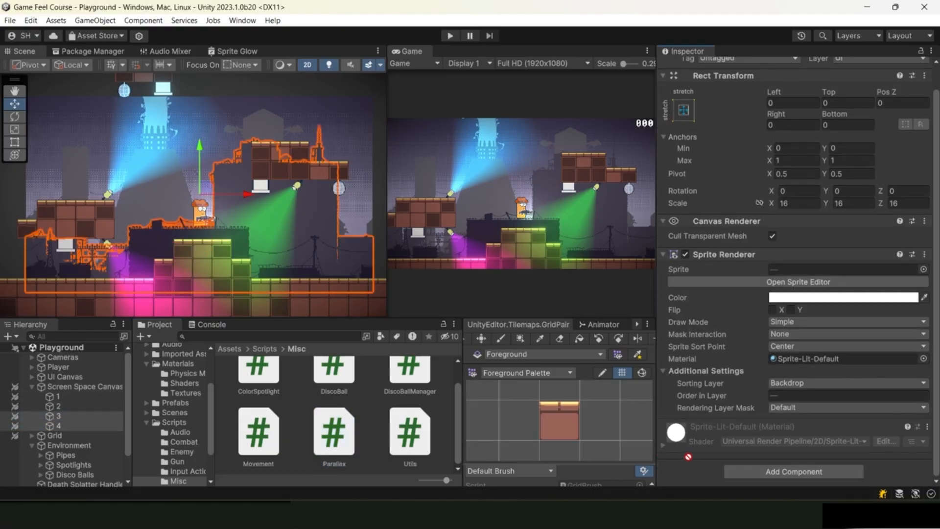
pyautogui.moveTo(700, 463); pyautogui.dragTo(700, 460)
pyautogui.scroll(-2, 756, 404)
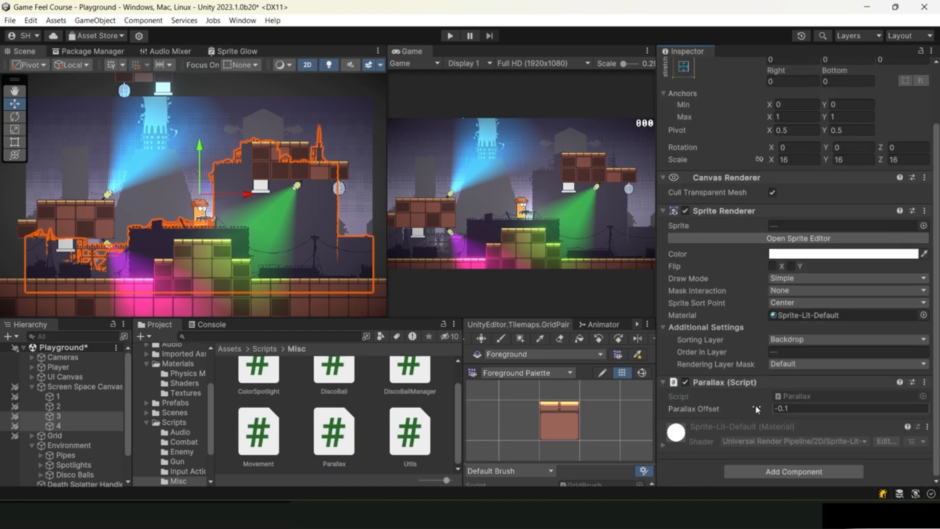
# Set the Parallax Offset of background layer 3 to 0.9.
pyautogui.click(83, 426)
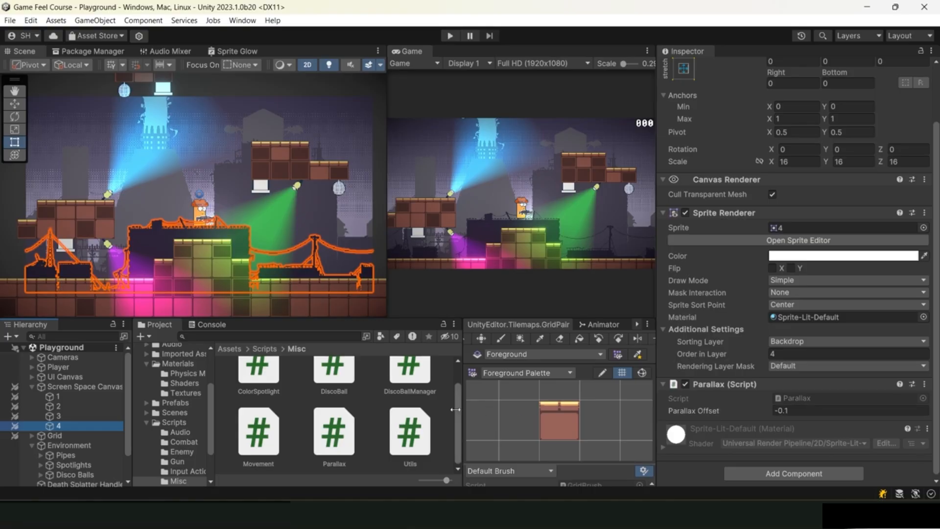
pyautogui.click(69, 417)
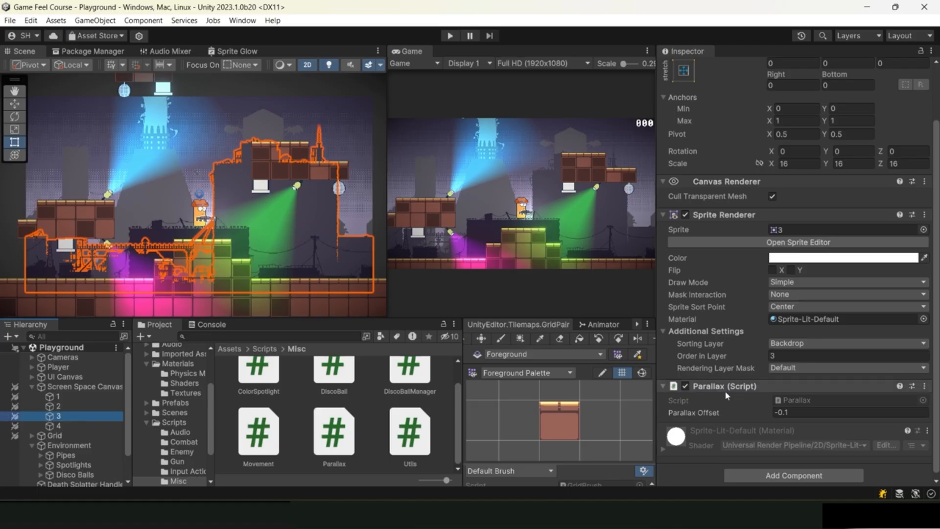
pyautogui.click(817, 414)
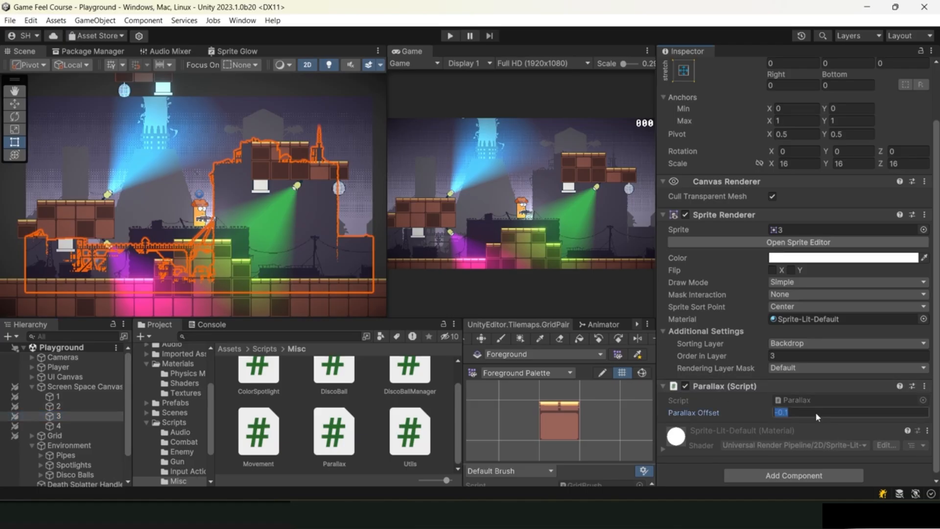
pyautogui.write('.9')
pyautogui.press('Return')
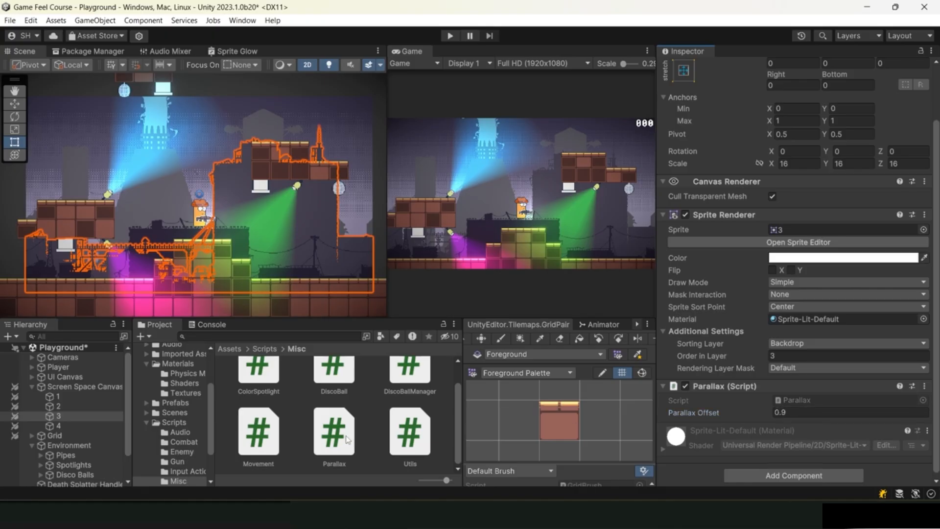
# Set the Parallax Offset of background layer 4 to 0.8 and save the scene.
pyautogui.click(83, 426)
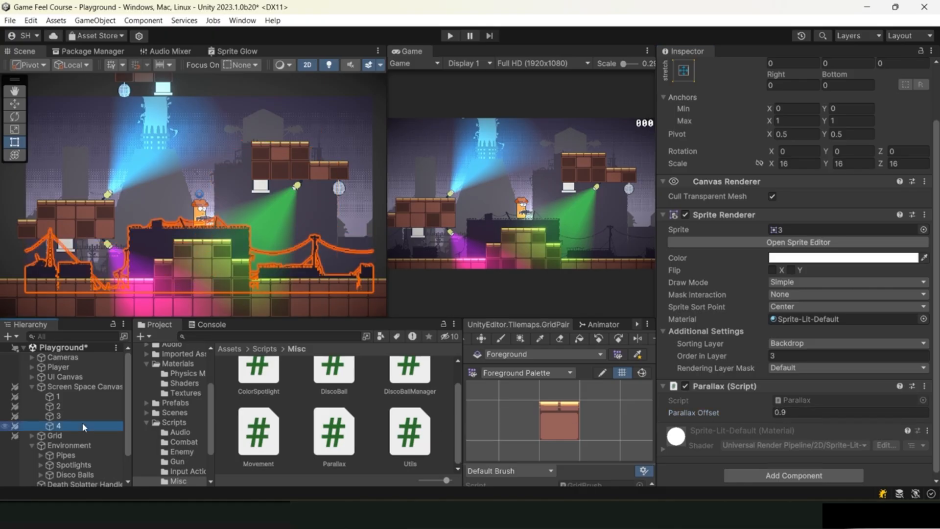
pyautogui.click(792, 413)
pyautogui.write('.8')
pyautogui.press('Return')
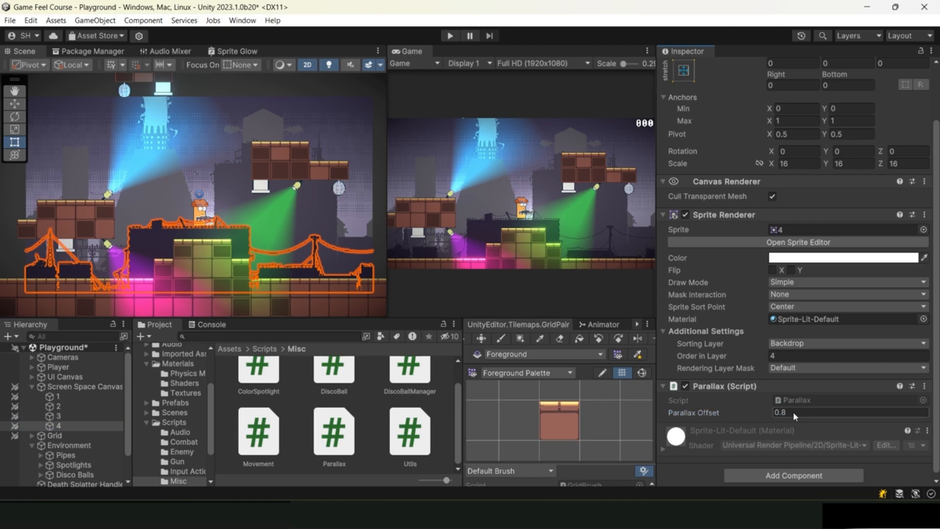
pyautogui.hotkey('ctrl', 's')
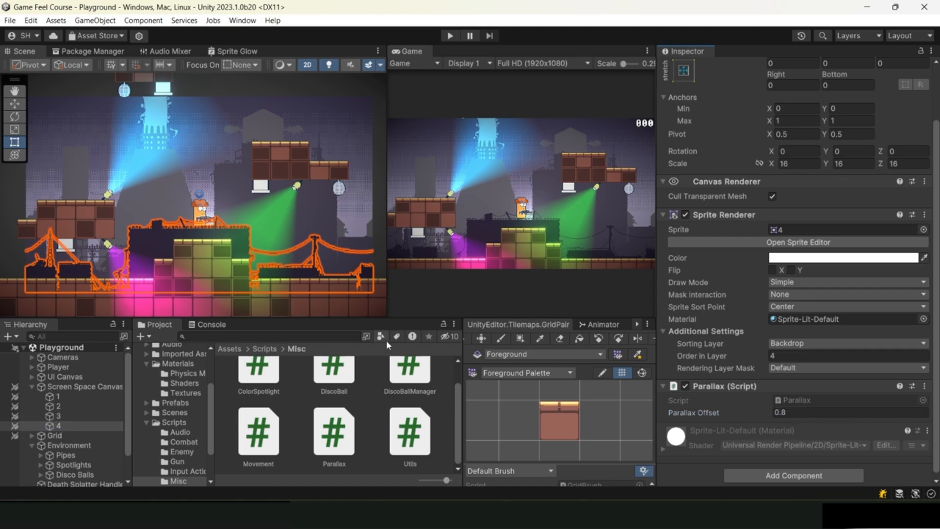
# Play the scene and run, jump and shoot with the character in both directions to examine the background layers' parallax movement.
pyautogui.click(335, 430)
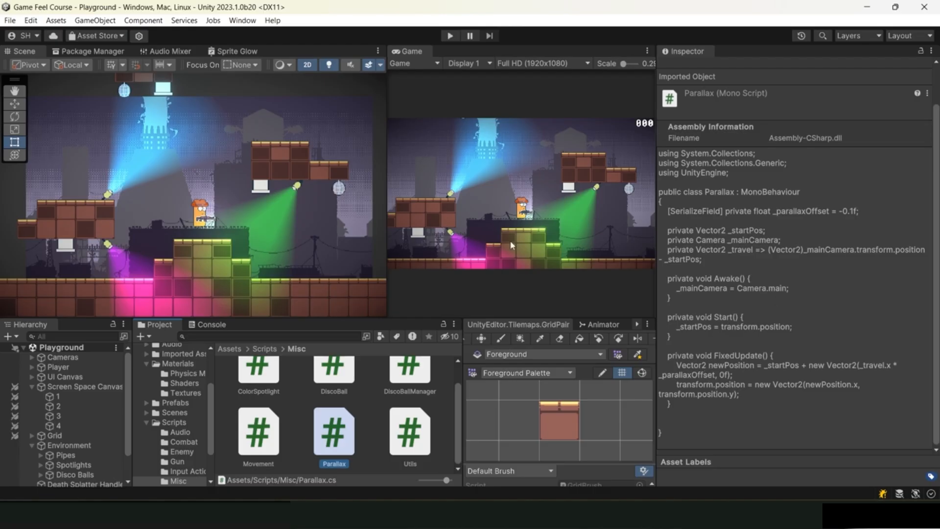
pyautogui.click(450, 38)
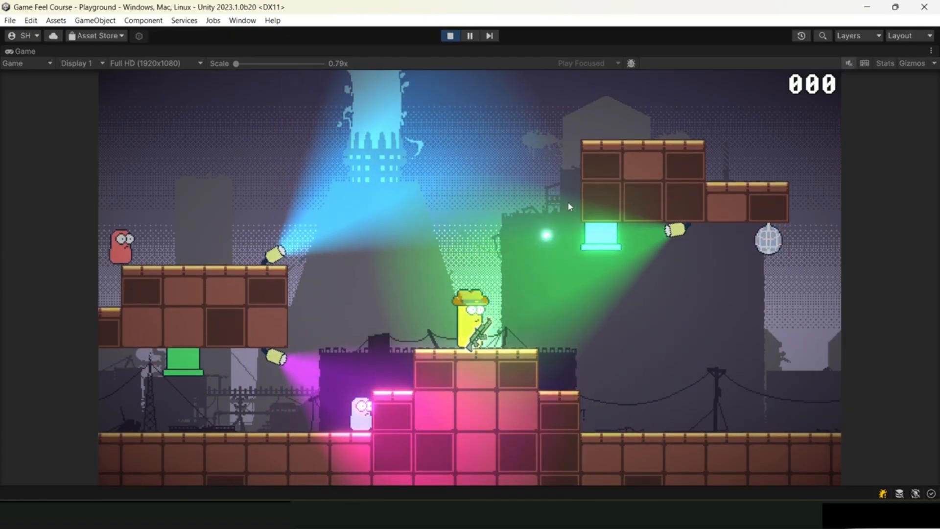
pyautogui.press('a')
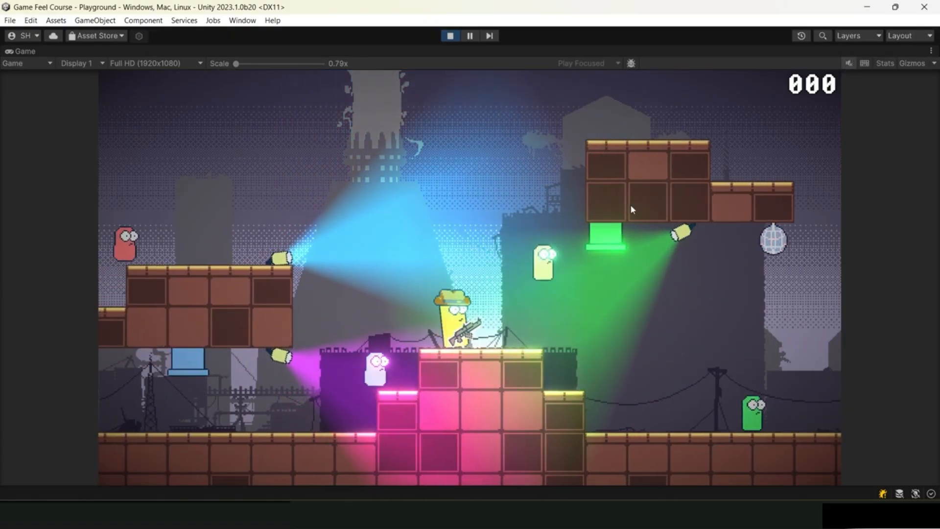
pyautogui.press('space')
pyautogui.press('a')
pyautogui.press('space')
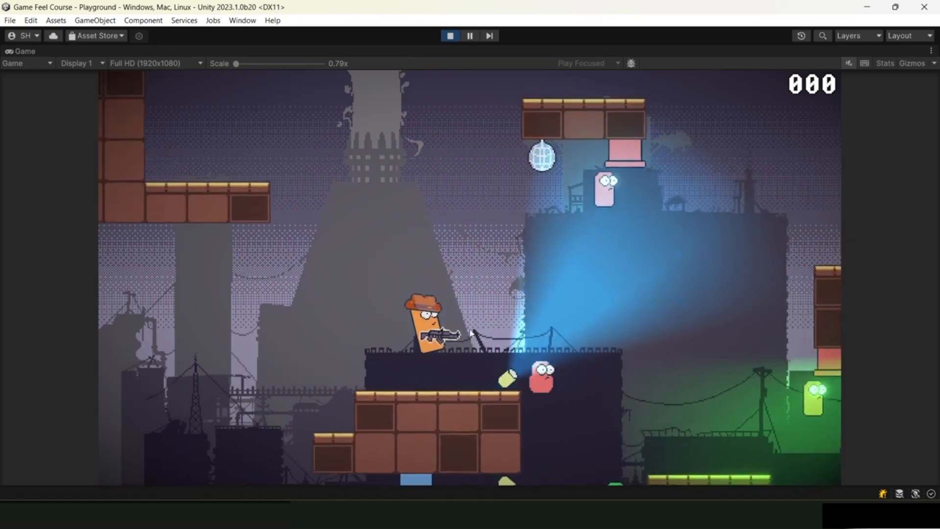
pyautogui.press('d')
pyautogui.press('space')
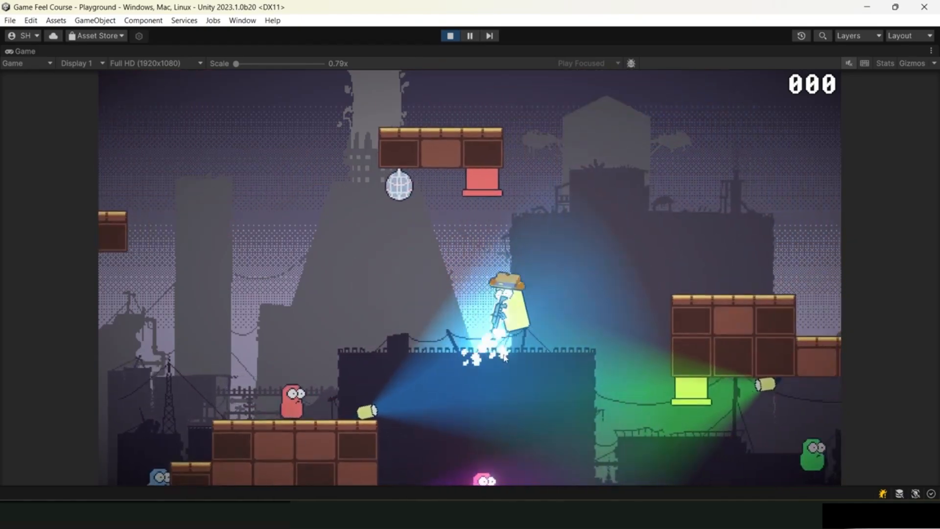
pyautogui.press('d')
pyautogui.click(569, 374)
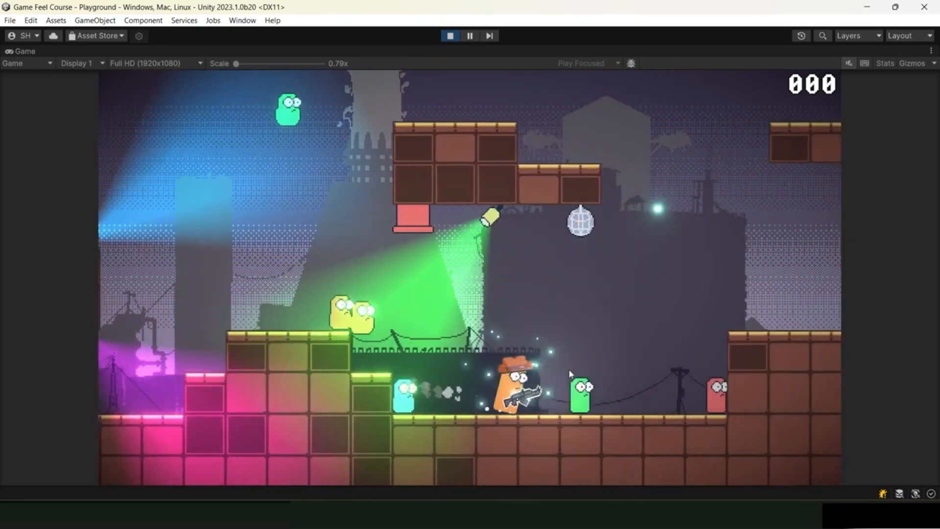
pyautogui.click(457, 395)
pyautogui.press('a')
pyautogui.press('space')
pyautogui.click(395, 389)
pyautogui.press('space')
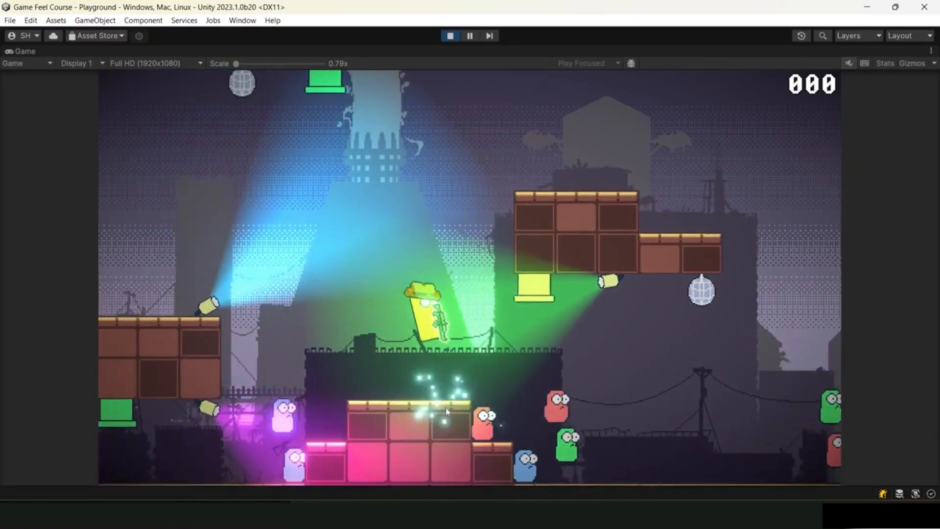
pyautogui.click(523, 421)
pyautogui.press('a')
pyautogui.press('space')
pyautogui.click(528, 410)
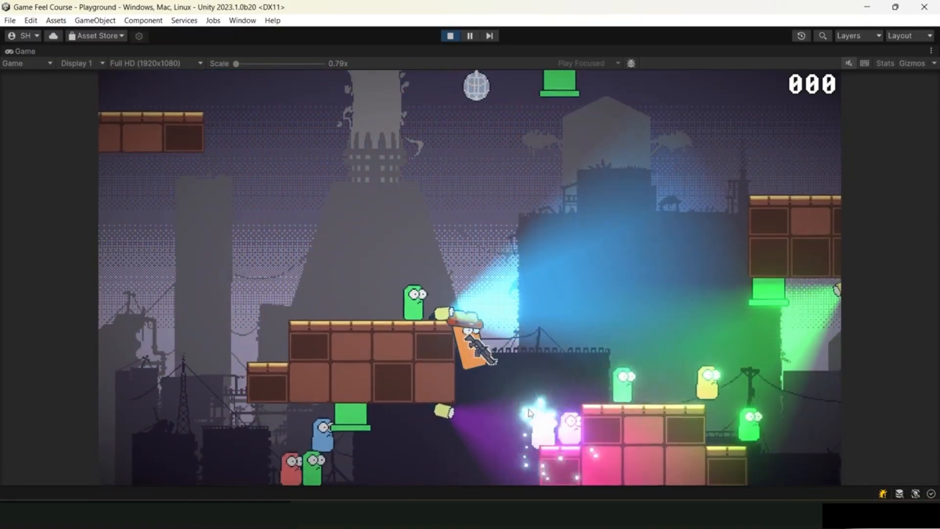
pyautogui.click(530, 413)
pyautogui.press('a')
pyautogui.click(530, 413)
pyautogui.press('d')
pyautogui.click(534, 399)
pyautogui.press('a')
pyautogui.click(544, 359)
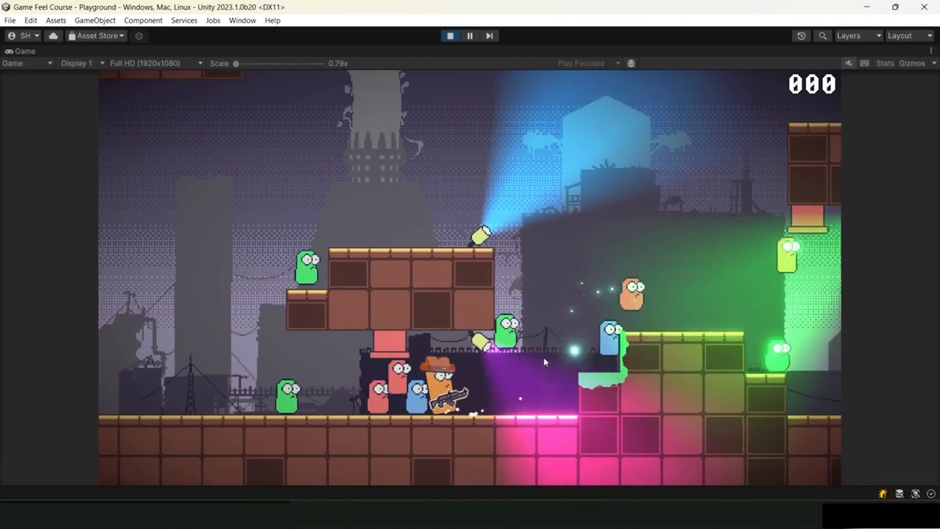
pyautogui.press('d')
pyautogui.click(555, 361)
pyautogui.press('d')
pyautogui.press('space')
pyautogui.click(554, 361)
pyautogui.press('space')
pyautogui.click(554, 361)
pyautogui.click(555, 360)
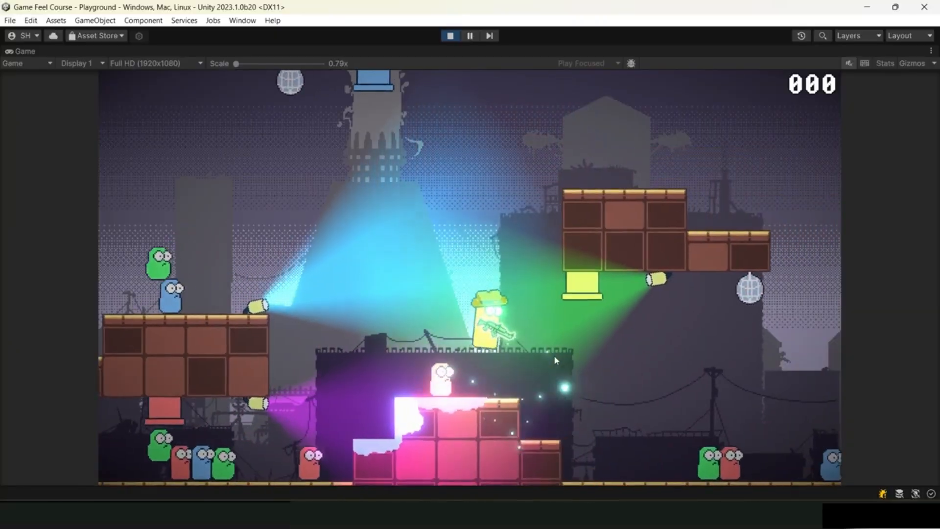
pyautogui.press('space')
pyautogui.click(555, 360)
pyautogui.press('a')
pyautogui.press('space')
pyautogui.click(555, 360)
pyautogui.click(555, 361)
pyautogui.press('d')
pyautogui.click(555, 361)
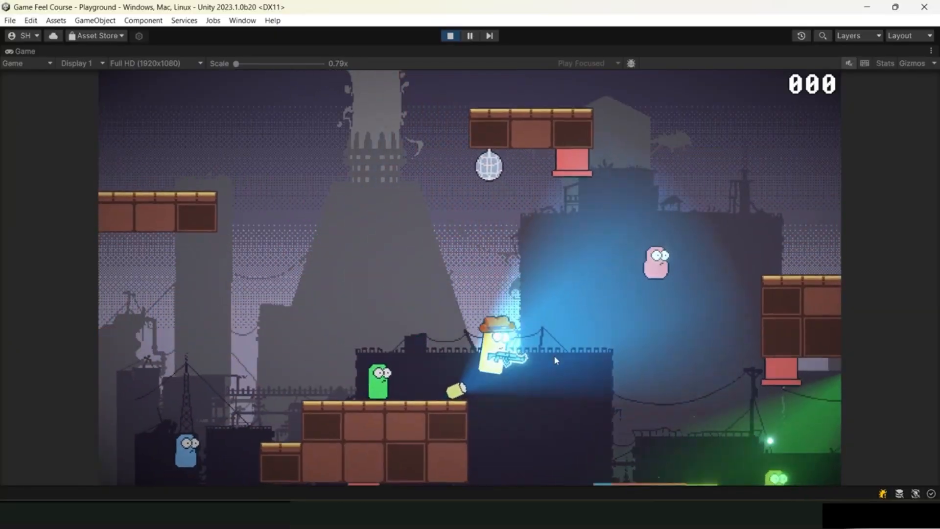
pyautogui.press('space')
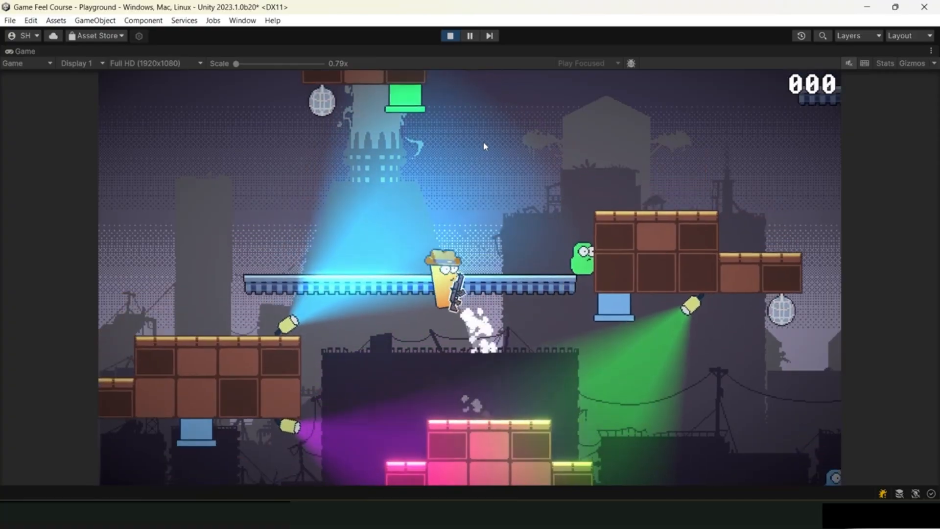
# Test the long thin platform by moving the character across it, dropping through it and jumping back onto it.
pyautogui.press('a')
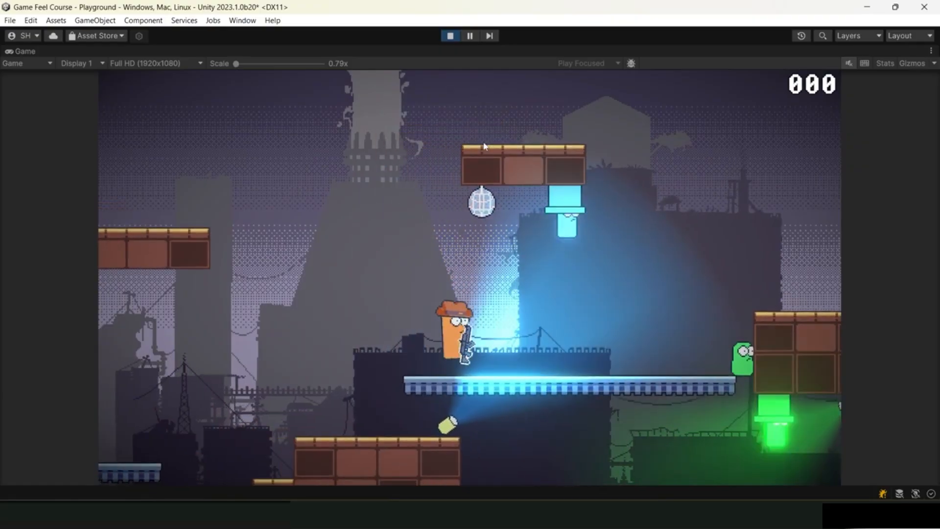
pyautogui.press('d')
pyautogui.press('s')
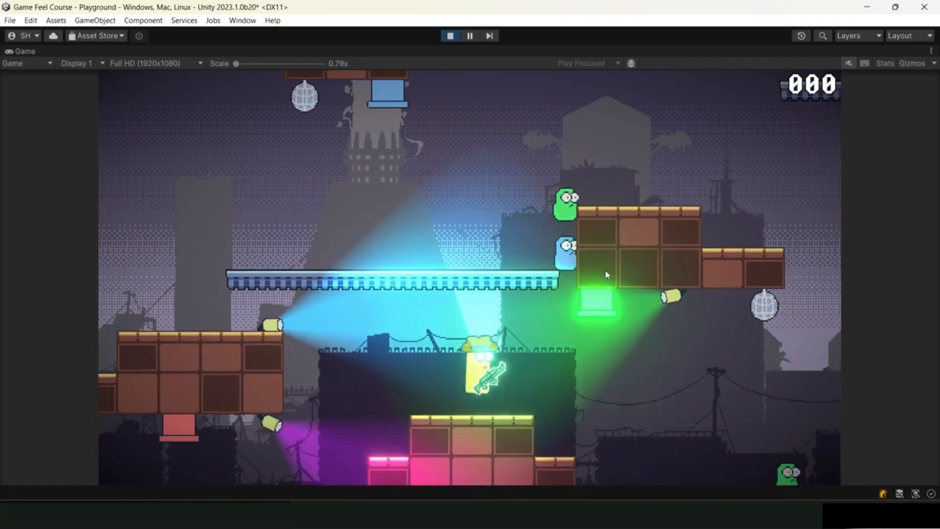
pyautogui.press('space')
pyautogui.press('a')
pyautogui.press('space')
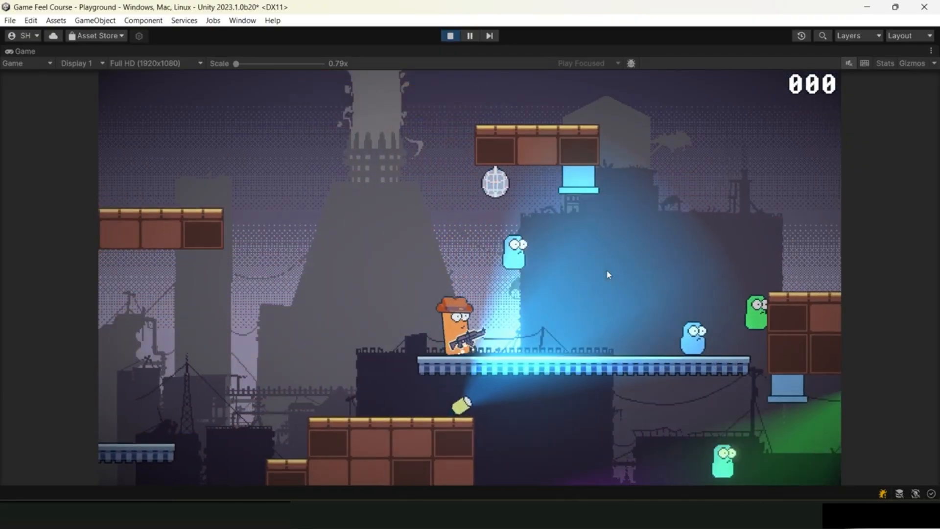
# Playtest jumping and dropping between the platforms and shooting at enemies, and stop play mode.
pyautogui.press('a')
pyautogui.press('space')
pyautogui.press('a')
pyautogui.press('space')
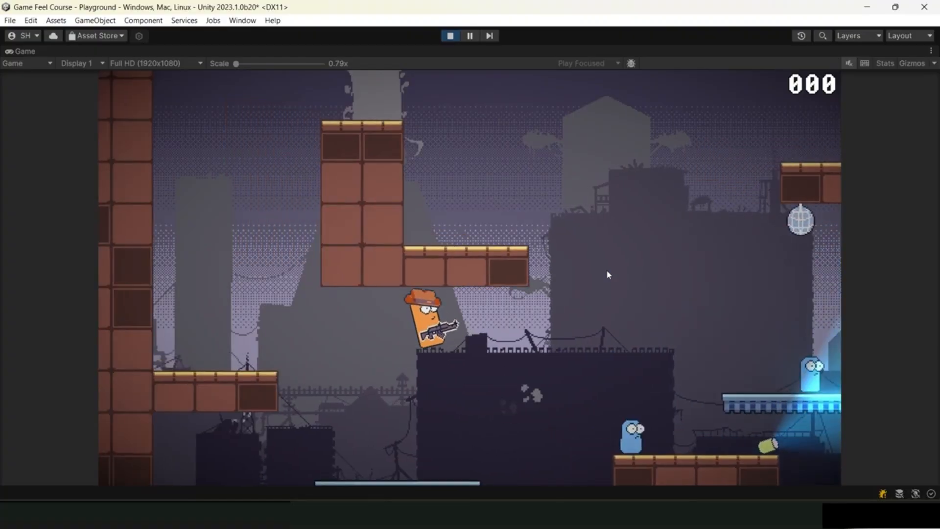
pyautogui.press('d')
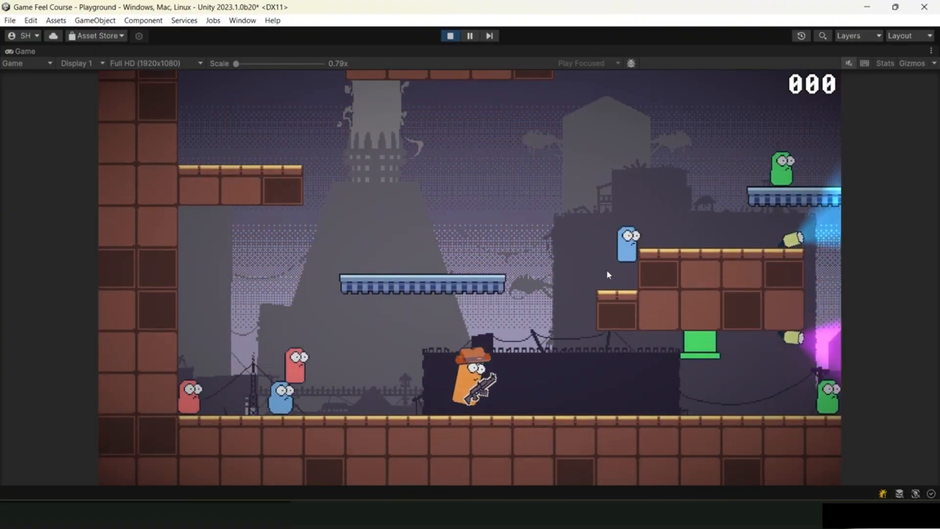
pyautogui.press('space')
pyautogui.press('a')
pyautogui.press('space')
pyautogui.press('d')
pyautogui.click(641, 302)
pyautogui.press('space')
pyautogui.click(643, 305)
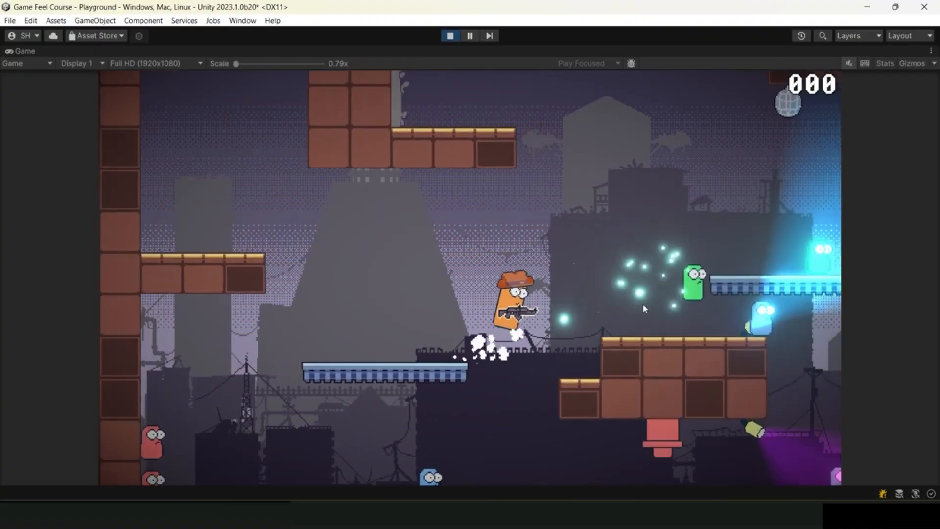
pyautogui.press('space')
pyautogui.click(643, 306)
pyautogui.hotkey('ctrl', 'p')
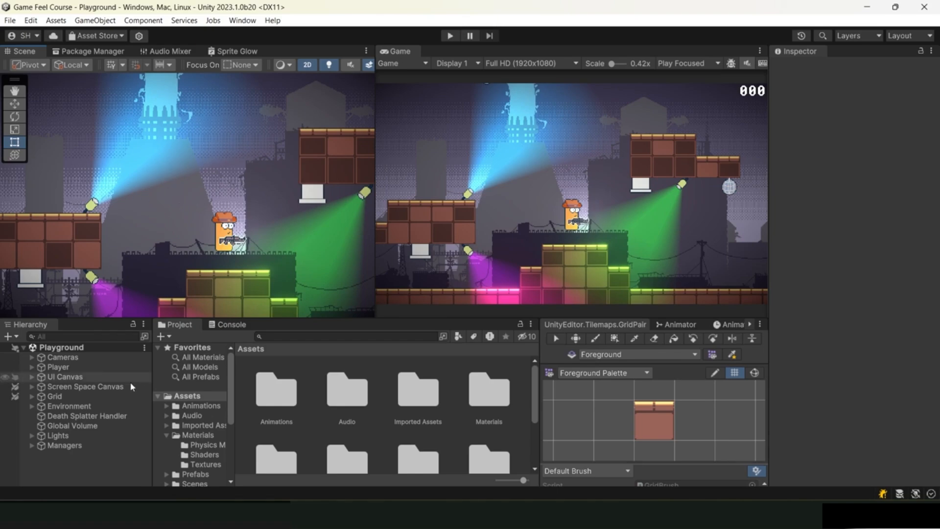
# Create an empty GameObject at the scene's root, name it Platform_Medium and save the scene.
pyautogui.rightClick(64, 462)
pyautogui.click(131, 294)
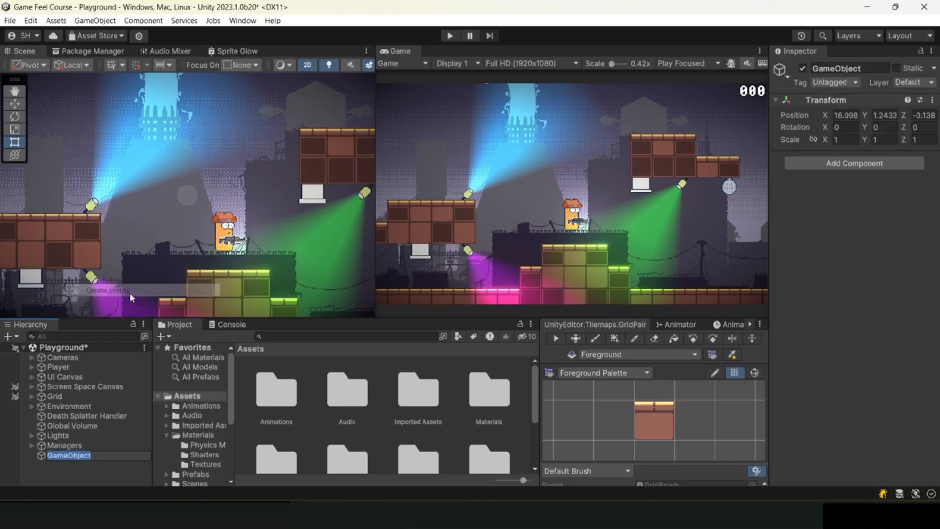
pyautogui.write('P')
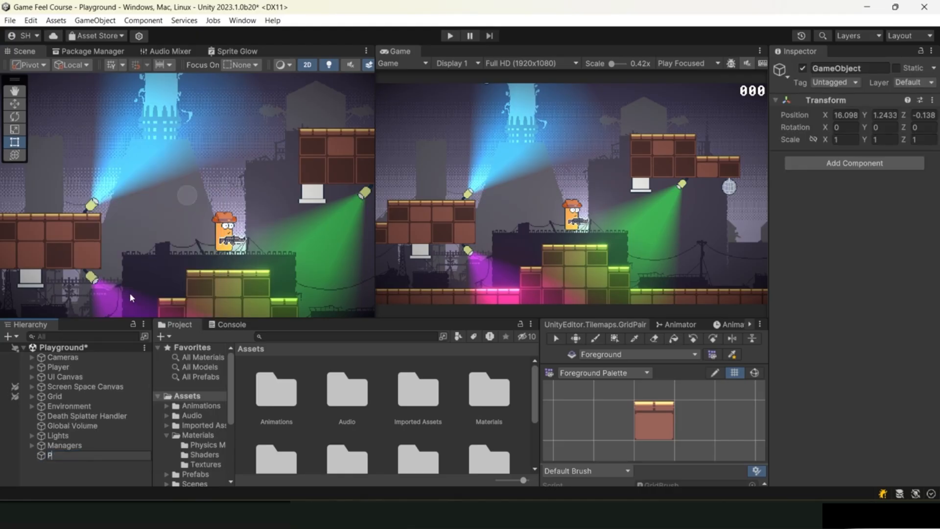
pyautogui.write('latform_Medium')
pyautogui.press('Return')
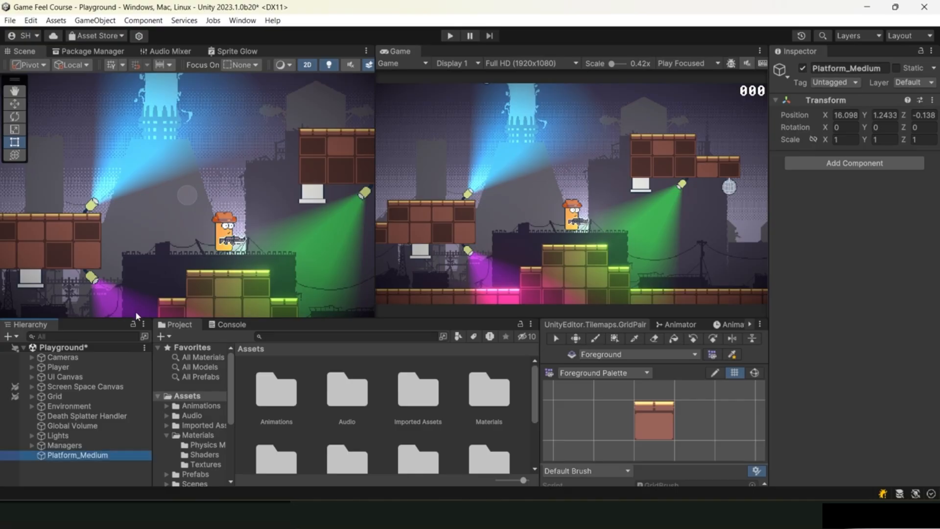
pyautogui.hotkey('ctrl', 's')
# Search the project assets for "platform" and open the Platform Sprites folder.
pyautogui.click(308, 335)
pyautogui.write('pl')
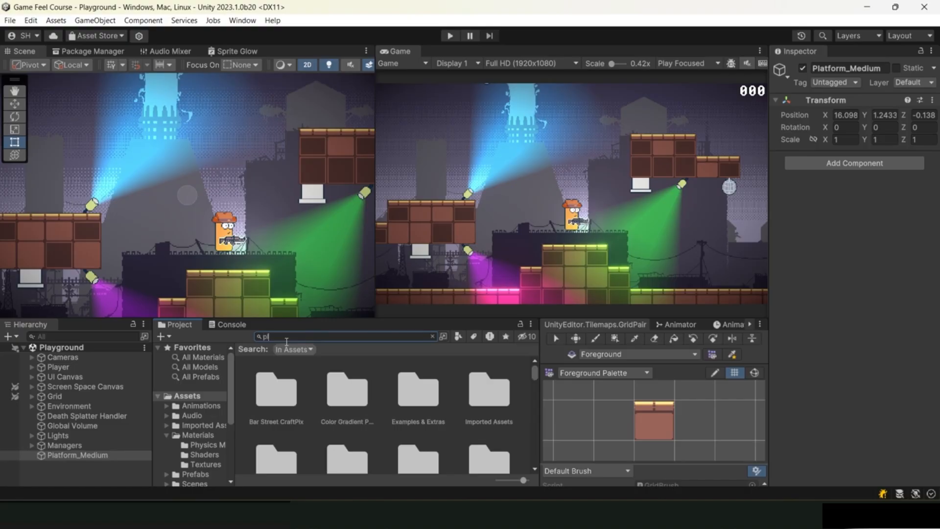
pyautogui.write('at')
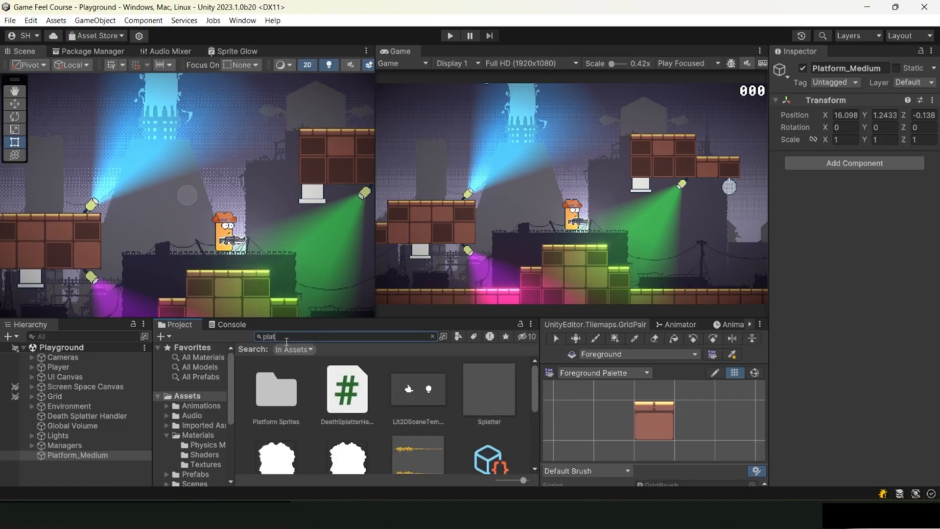
pyautogui.write('form')
pyautogui.click(288, 397)
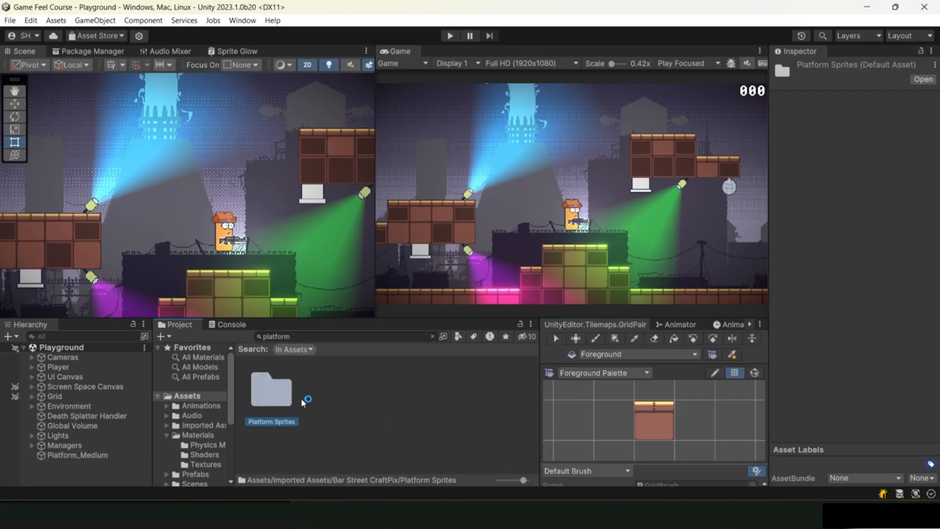
pyautogui.doubleClick(276, 397)
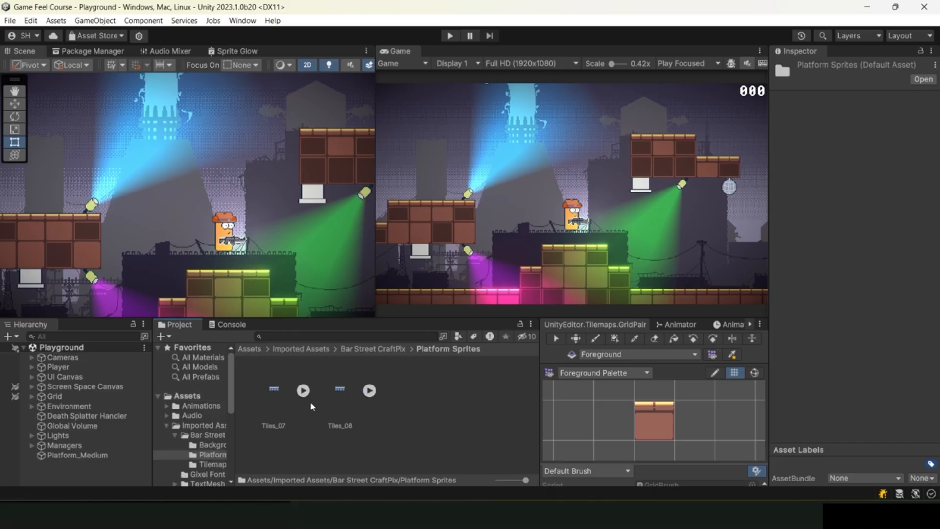
# Add the Tiles_08 sprite as a child of Platform_Medium and set its position to 0, 0, 0.
pyautogui.keyDown('ctrl'); pyautogui.scroll(-1, 321, 403); pyautogui.keyUp('ctrl')
pyautogui.keyDown('ctrl'); pyautogui.scroll(1, 321, 402); pyautogui.keyUp('ctrl')
pyautogui.moveTo(340, 390); pyautogui.dragTo(92, 456)
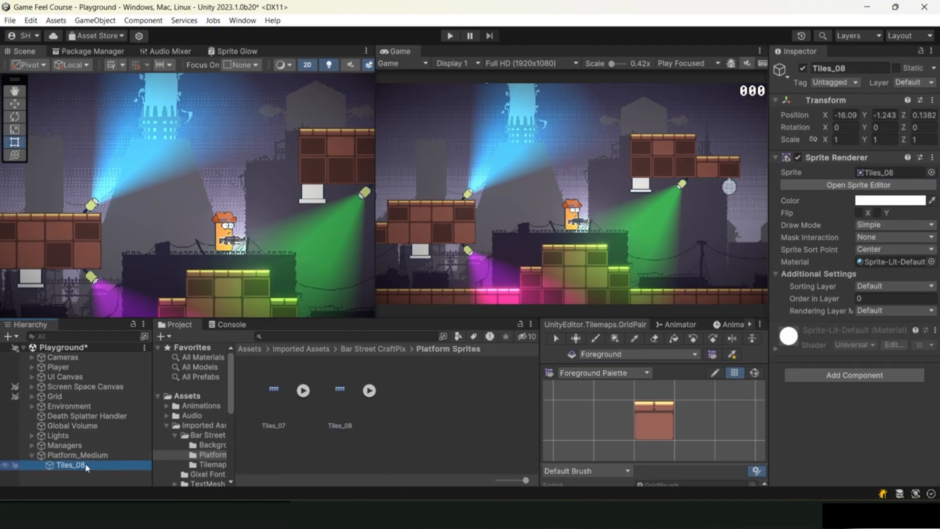
pyautogui.click(852, 118)
pyautogui.write('0')
pyautogui.press('Tab')
pyautogui.write('0')
pyautogui.press('Tab')
pyautogui.write('0')
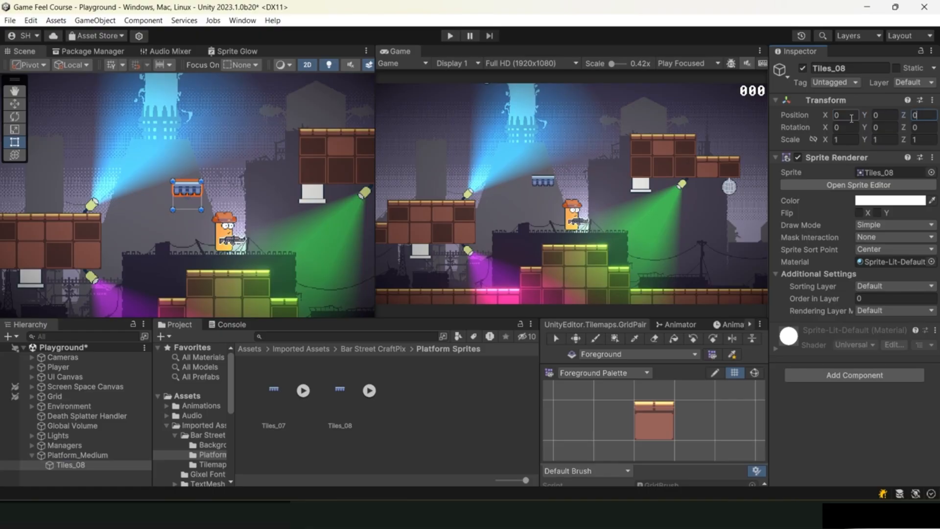
pyautogui.scroll(5, 190, 219)
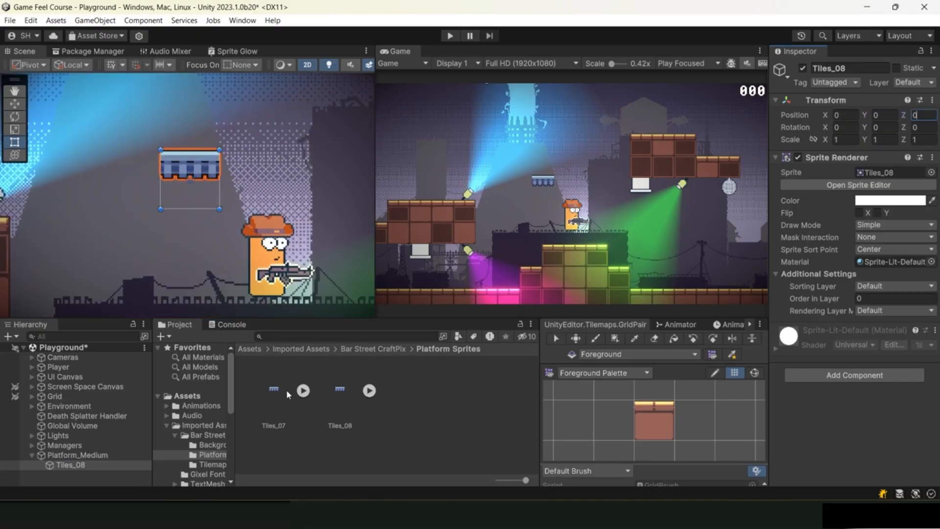
# Duplicate the Tiles_08 child three times and line up the copies in a continuous row at X 2, 4 and -2.
pyautogui.click(89, 455)
pyautogui.click(79, 464)
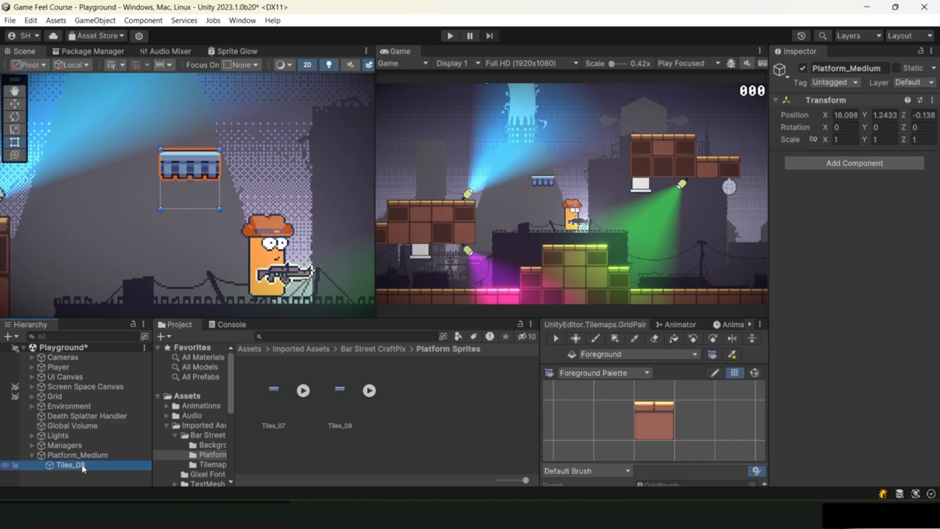
pyautogui.hotkey('ctrl', 'd')
pyautogui.press('w')
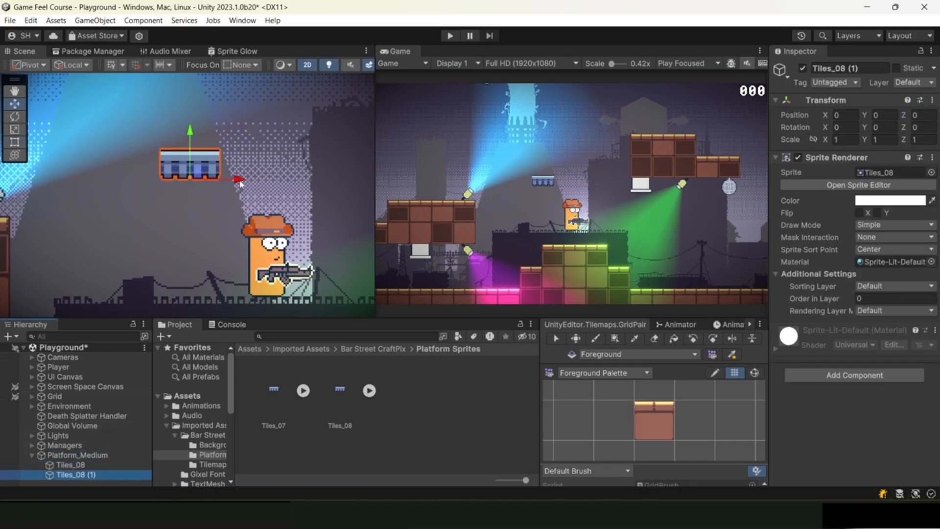
pyautogui.moveTo(240, 184); pyautogui.dragTo(300, 193)
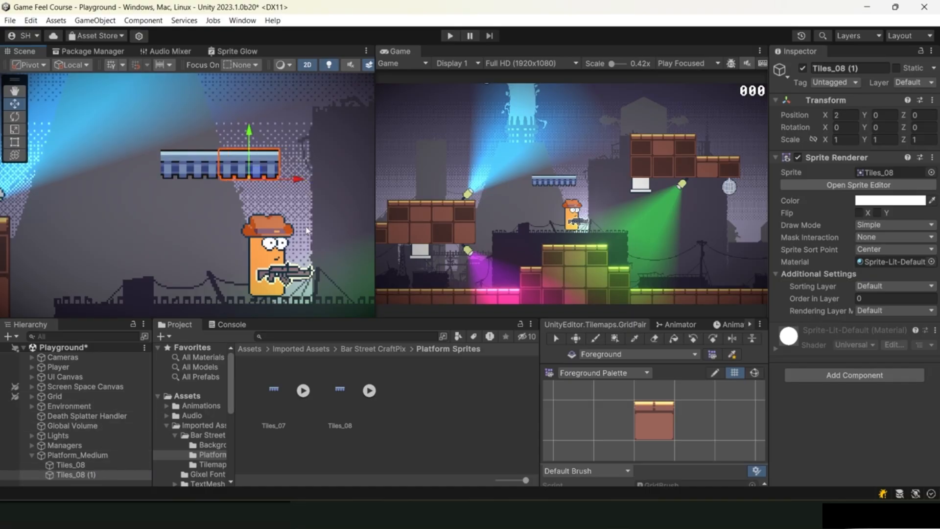
pyautogui.hotkey('ctrl', 'd')
pyautogui.moveTo(298, 180); pyautogui.dragTo(176, 182)
pyautogui.hotkey('ctrl', 'd')
pyautogui.scroll(-2, 191, 177)
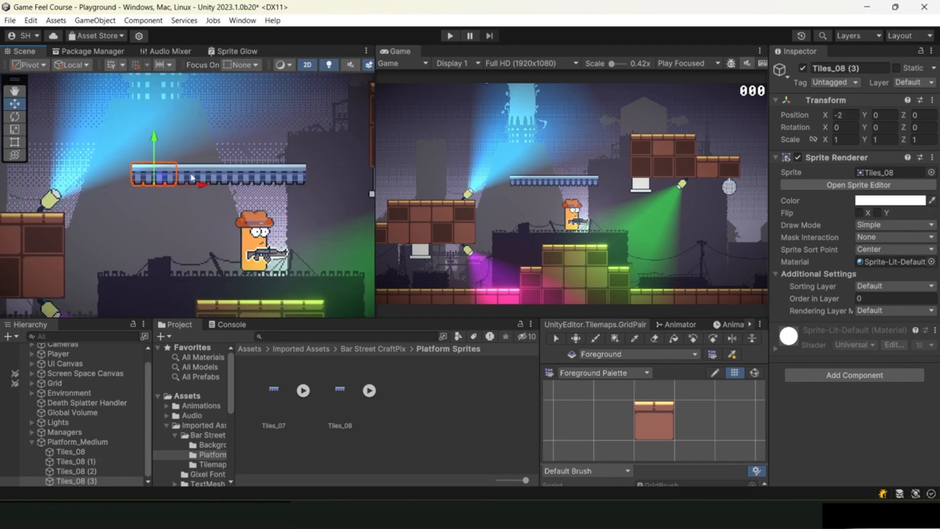
# Assign the Tiles_07 sprite to both end tiles and set the Y rotation of the end tile at X 4 to 180.
pyautogui.keyDown('ctrl'); pyautogui.click(95, 471); pyautogui.keyUp('ctrl')
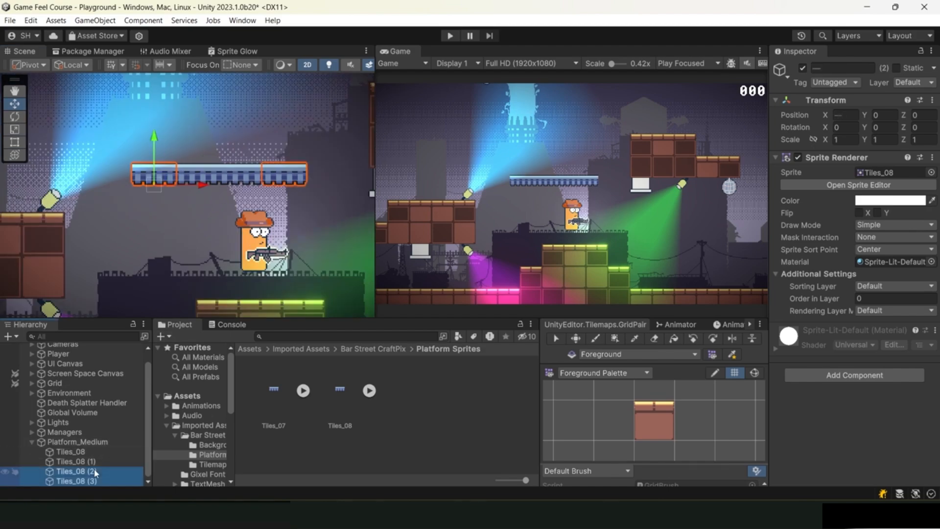
pyautogui.moveTo(278, 395); pyautogui.dragTo(883, 173)
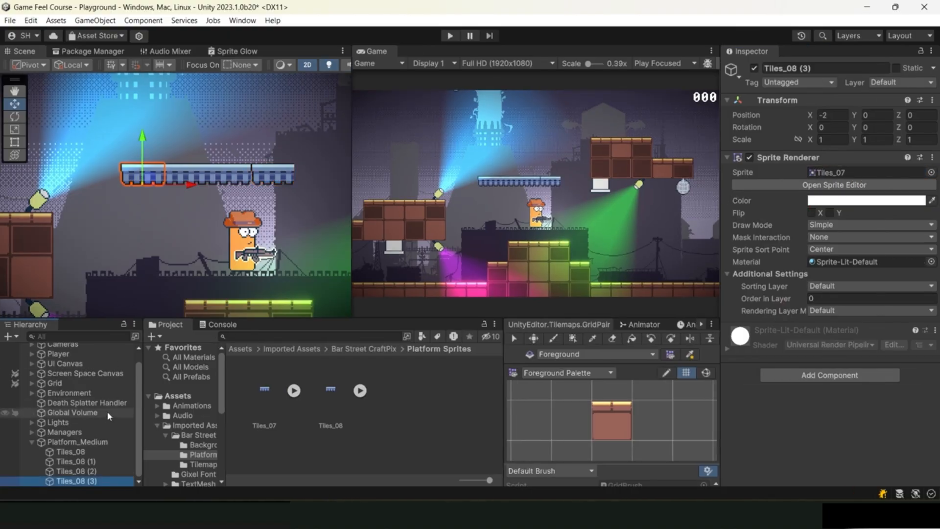
pyautogui.click(275, 175)
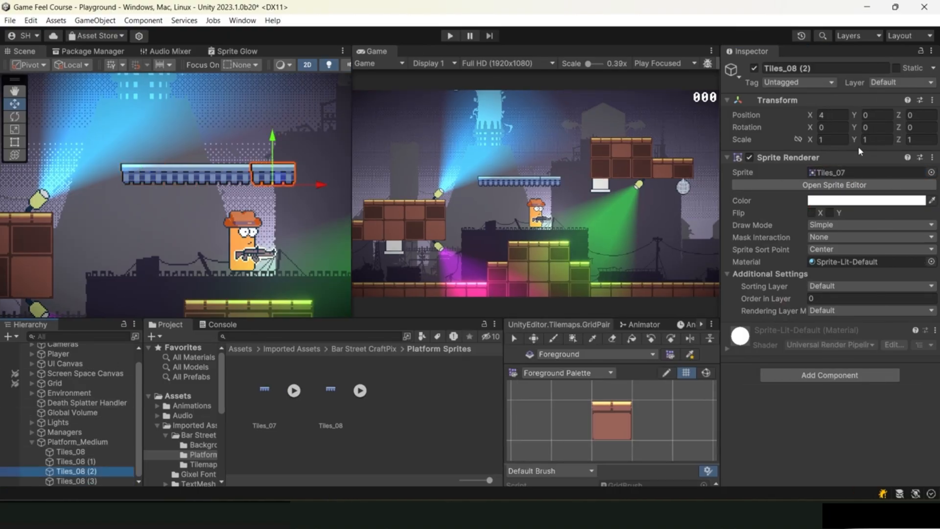
pyautogui.click(873, 128)
pyautogui.write('180')
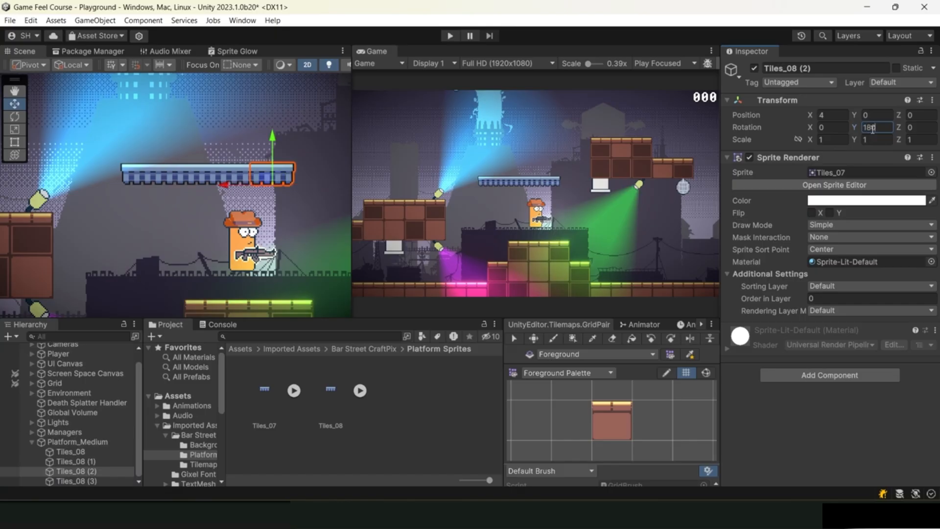
# Add a Box Collider 2D to Tiles_08 (2) and resize it to cover the whole platform, about 8 by 1.02.
pyautogui.scroll(3, 237, 193)
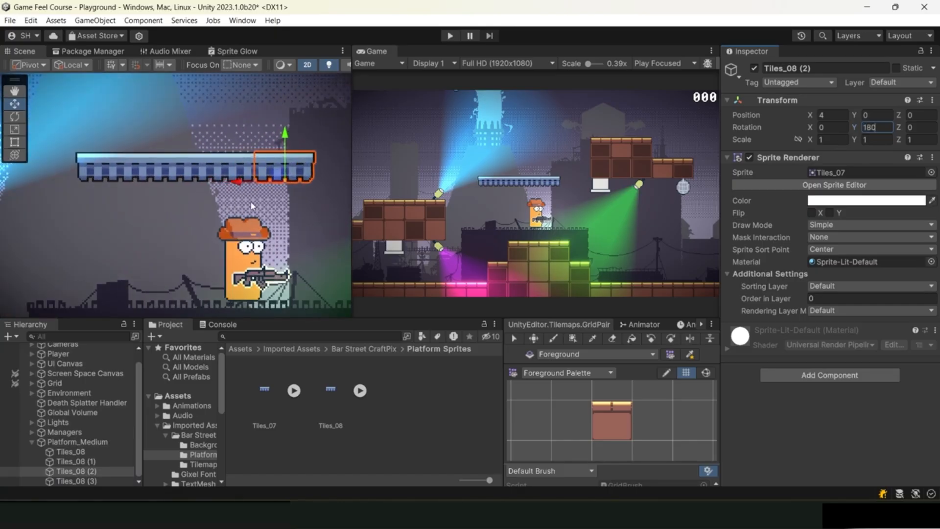
pyautogui.moveTo(251, 202); pyautogui.dragTo(236, 215, button='middle')
pyautogui.click(833, 375)
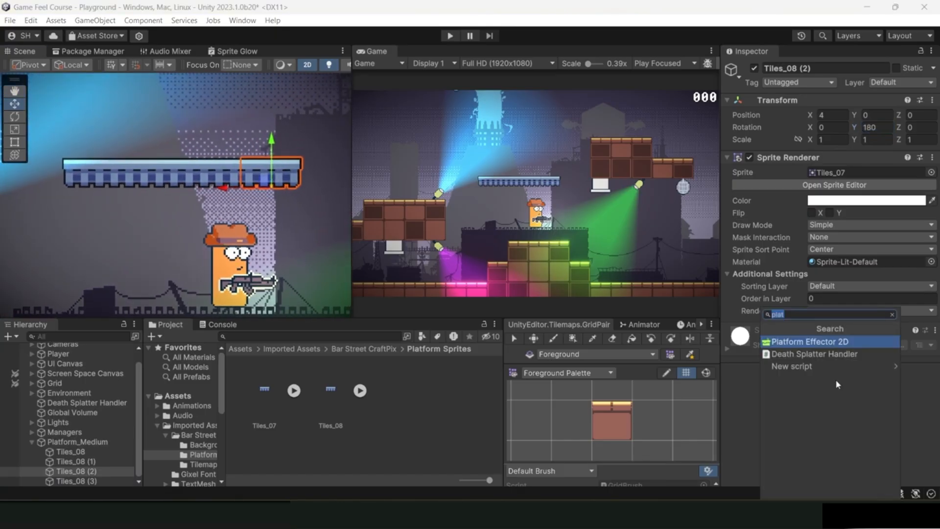
pyautogui.write('box')
pyautogui.press('Down')
pyautogui.press('Return')
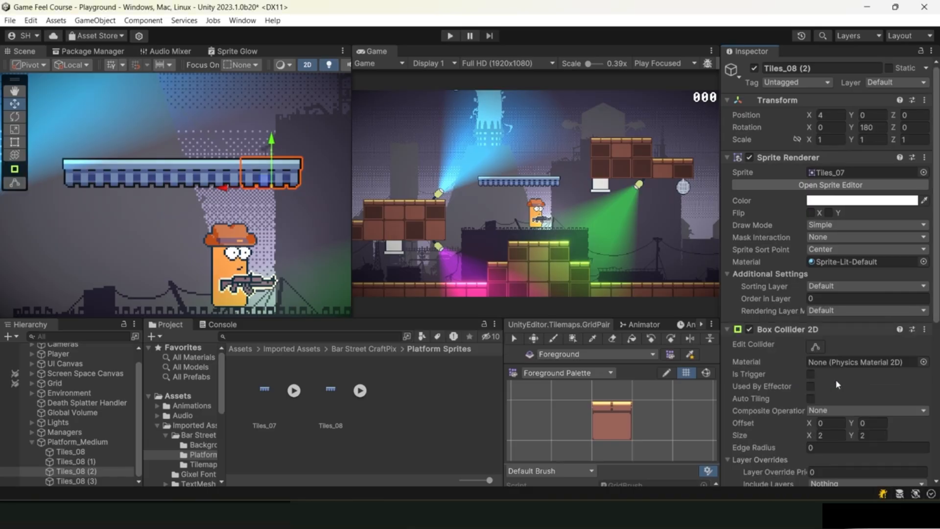
pyautogui.click(816, 346)
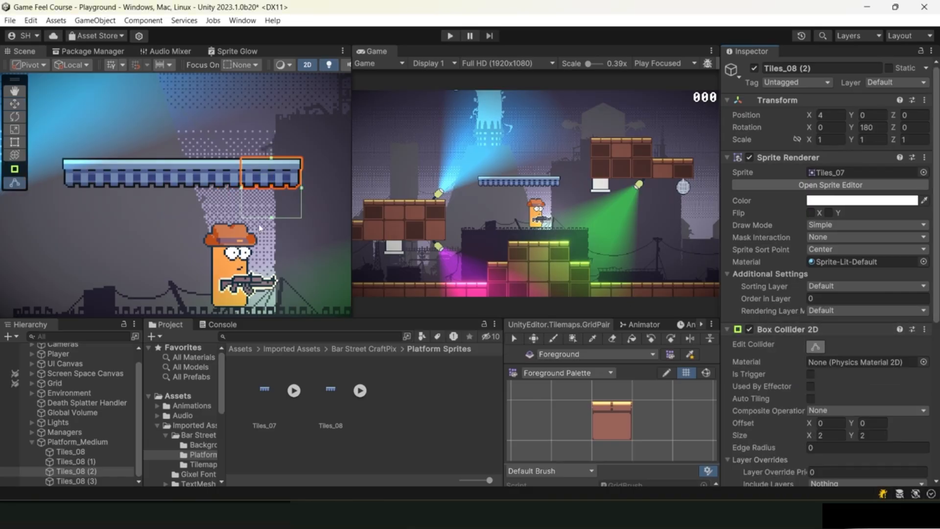
pyautogui.moveTo(270, 221); pyautogui.dragTo(270, 192)
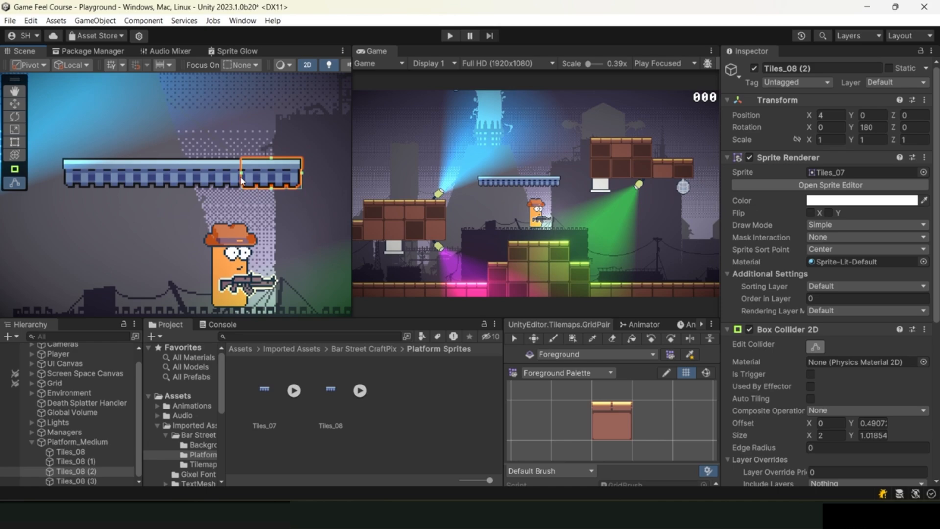
pyautogui.moveTo(241, 180); pyautogui.dragTo(62, 179)
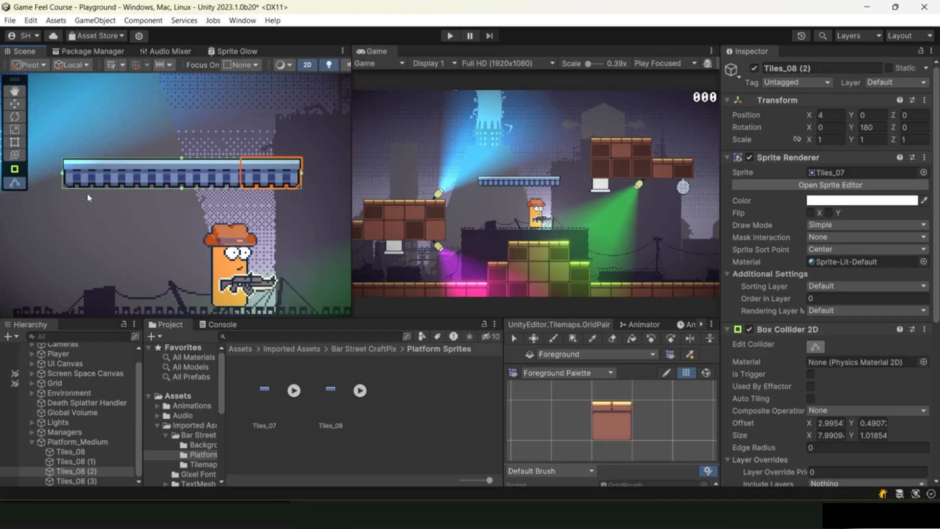
# Add a Sprite Mask component to all four tiles of Platform_Medium.
pyautogui.scroll(-5, 870, 334)
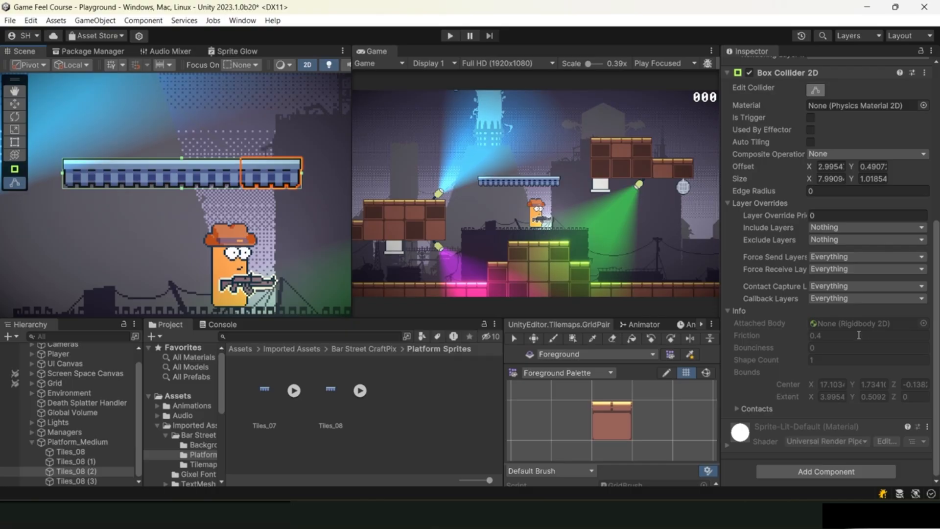
pyautogui.click(90, 453)
pyautogui.keyDown('shift'); pyautogui.click(89, 482); pyautogui.keyUp('shift')
pyautogui.click(790, 393)
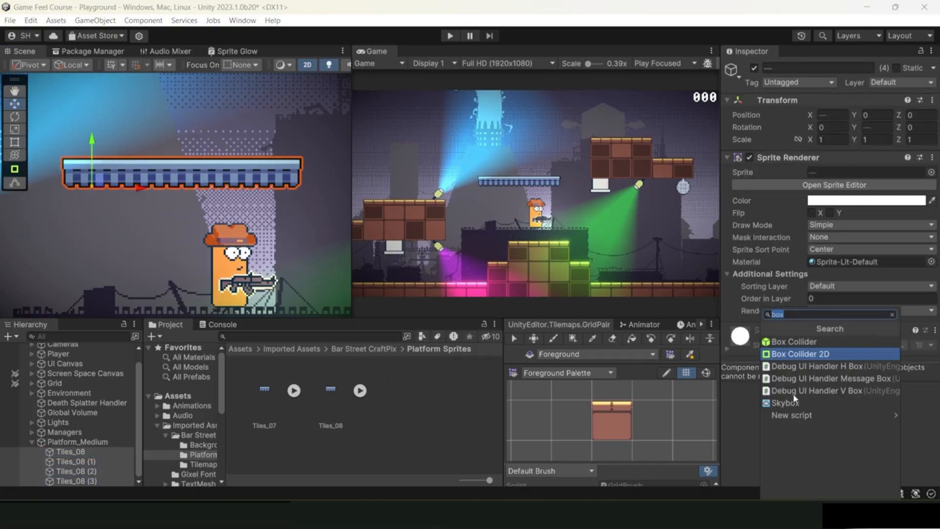
pyautogui.write('sprite mask')
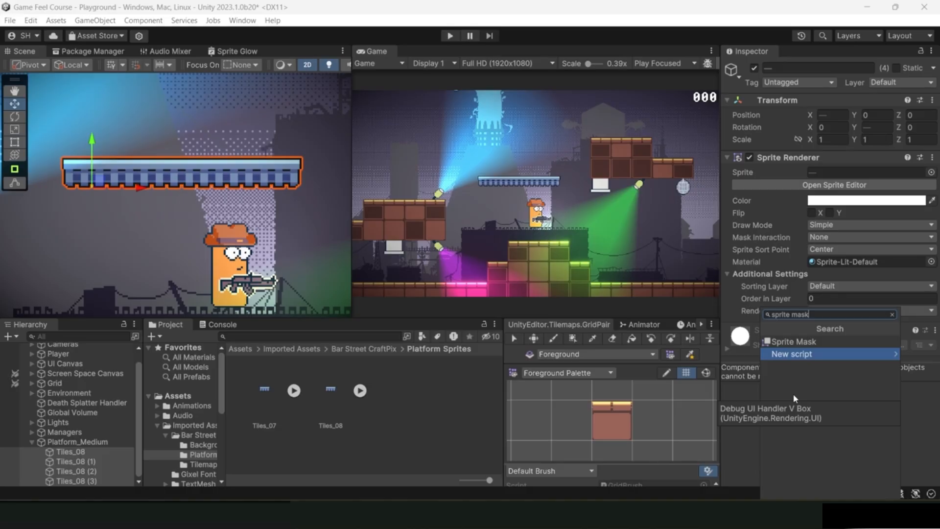
pyautogui.click(808, 342)
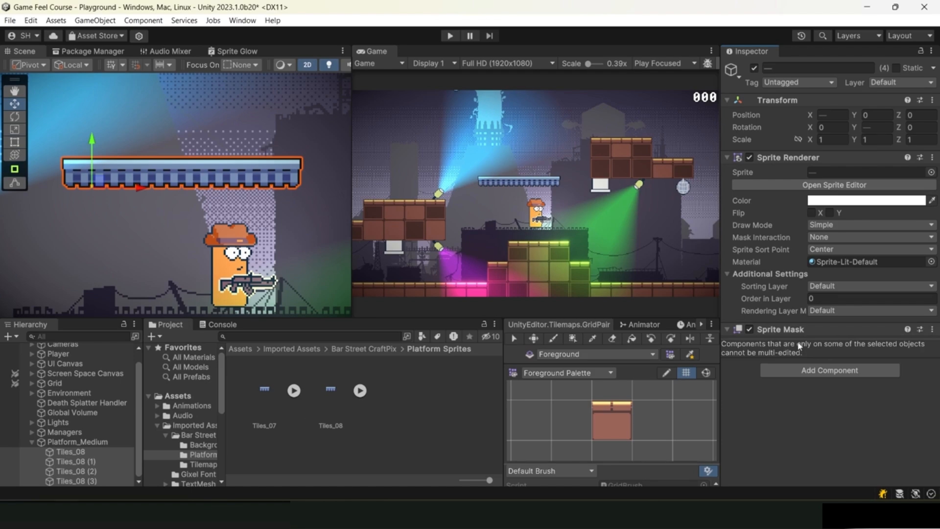
# Rename the Tiles_08 and Tiles_08 (1) children of Platform_Medium to Middle.
pyautogui.click(88, 452)
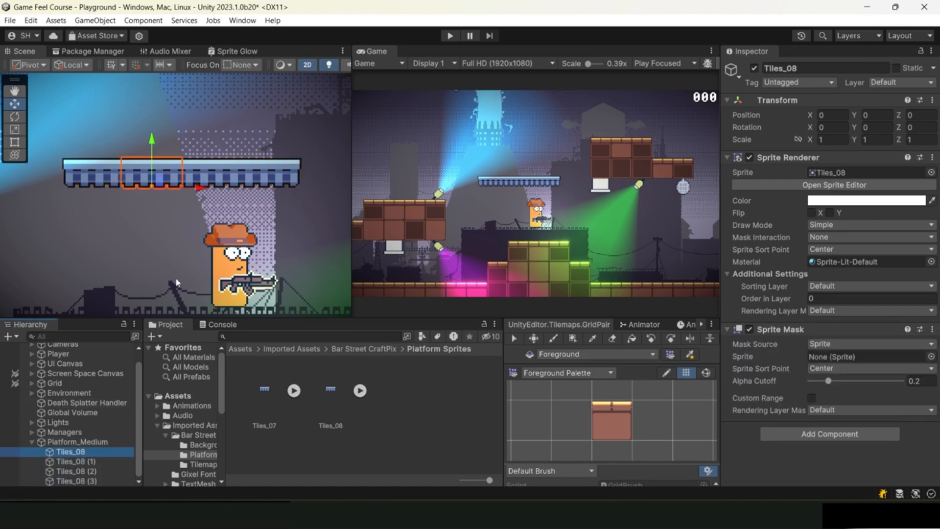
pyautogui.press('F2')
pyautogui.write('Middle')
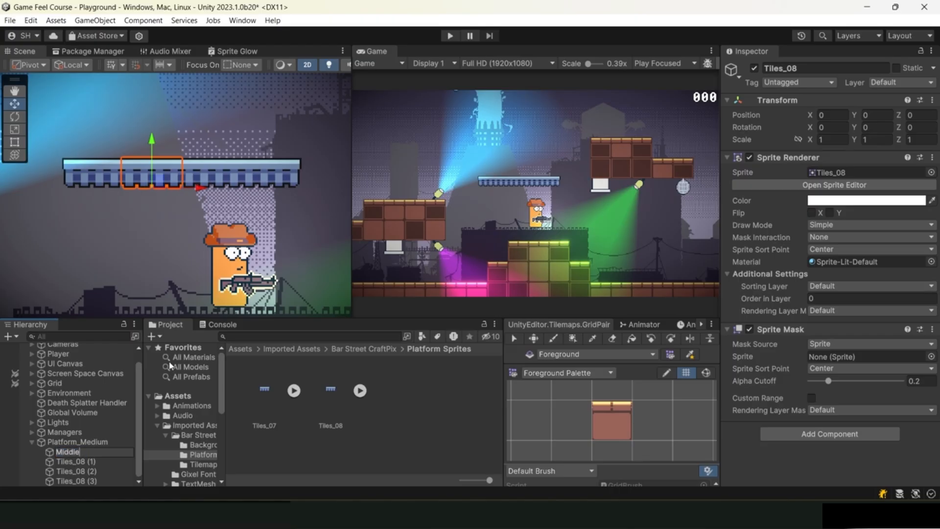
pyautogui.press('Return')
pyautogui.press('Down')
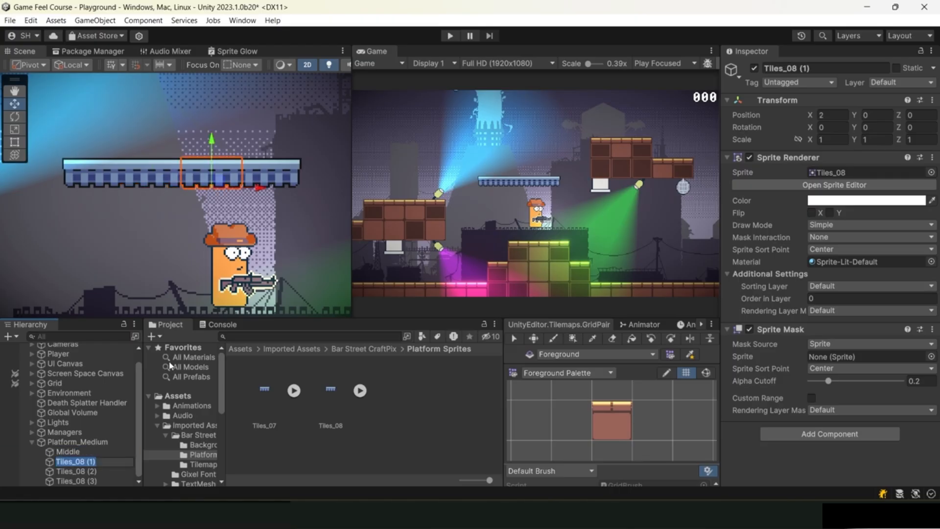
pyautogui.press('F2')
pyautogui.write('Middle')
pyautogui.press('Return')
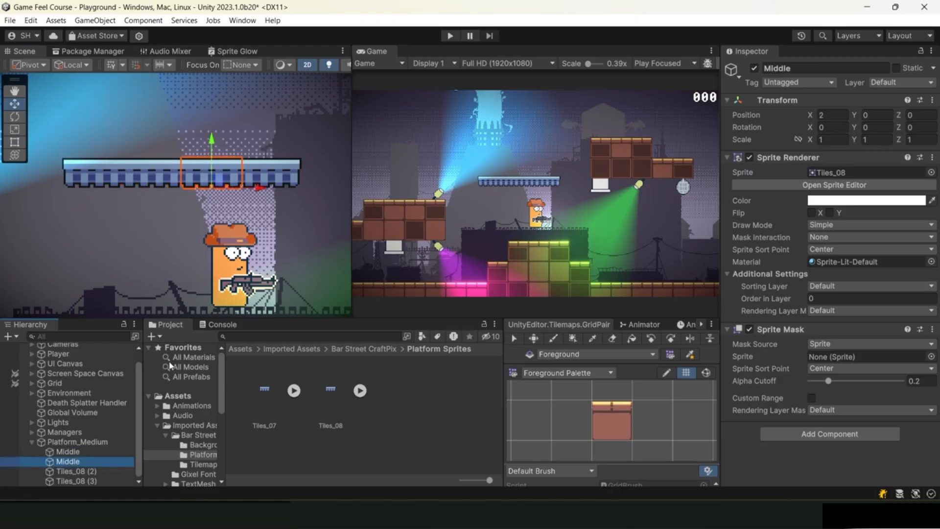
# Rename Tiles_08 (2) to Right and Tiles_08 (3) to Left.
pyautogui.press('Down')
pyautogui.press('F2')
pyautogui.write('Right')
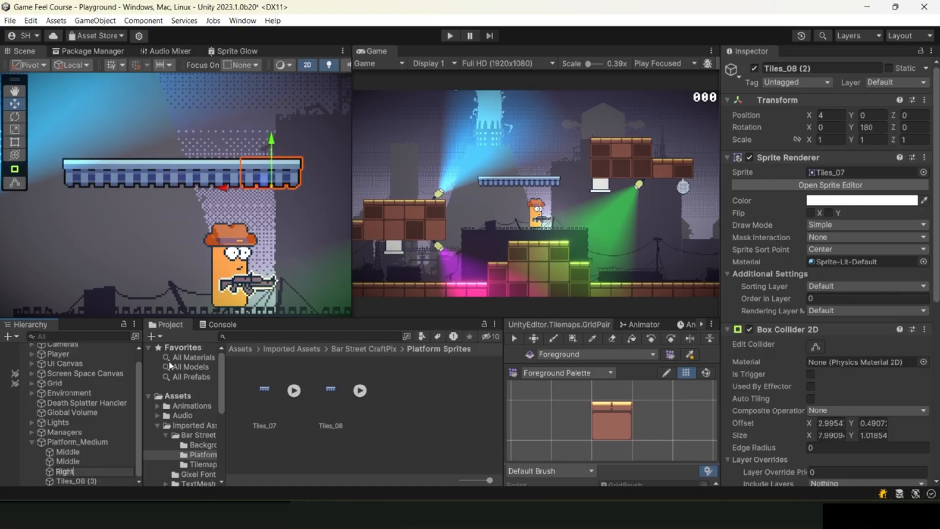
pyautogui.press('Return')
pyautogui.press('Down')
pyautogui.press('F2')
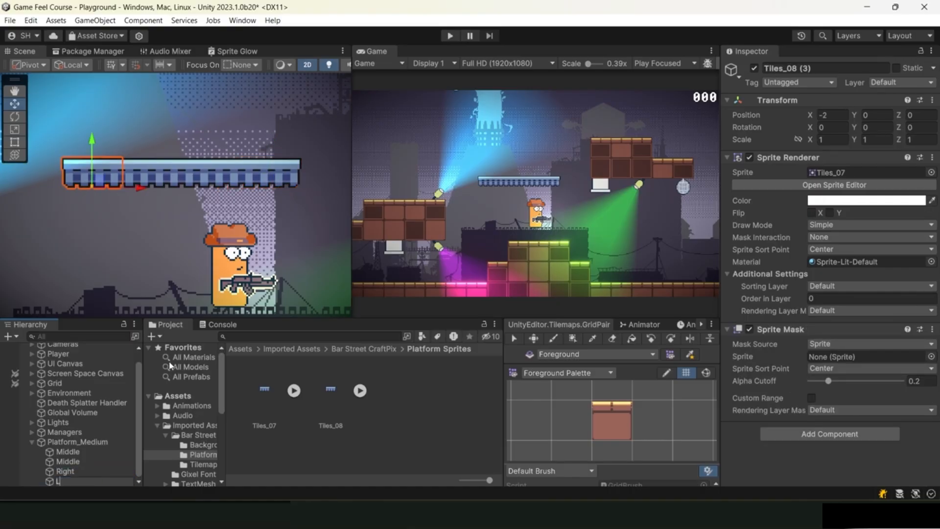
pyautogui.write('Left')
pyautogui.press('Return')
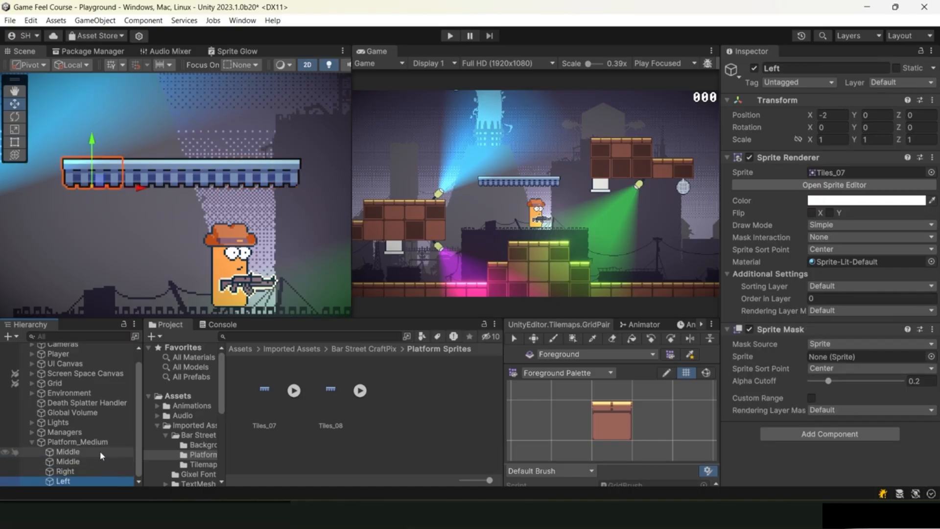
# Assign the Tiles_08 sprite to the Sprite Mask of both Middle tiles.
pyautogui.click(99, 451)
pyautogui.keyDown('shift'); pyautogui.click(95, 462); pyautogui.keyUp('shift')
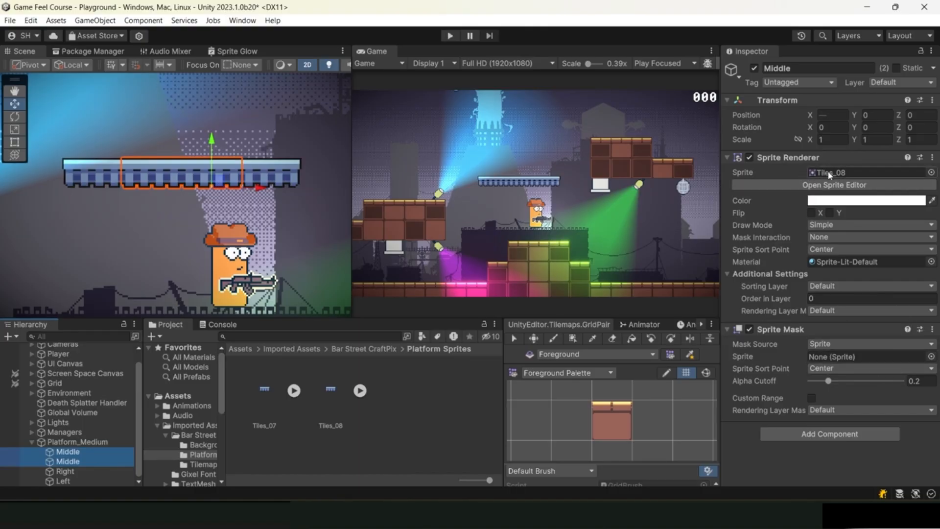
pyautogui.click(932, 357)
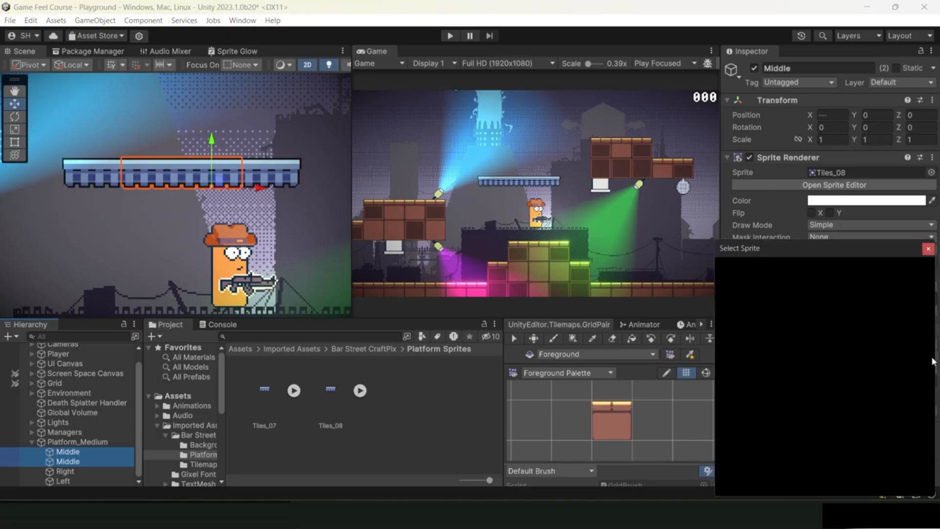
pyautogui.write('tiles')
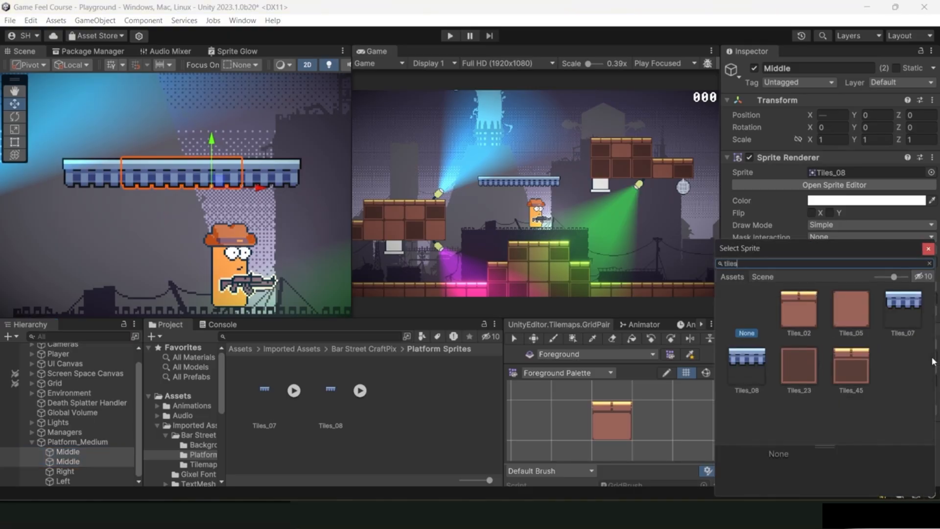
pyautogui.write('_08')
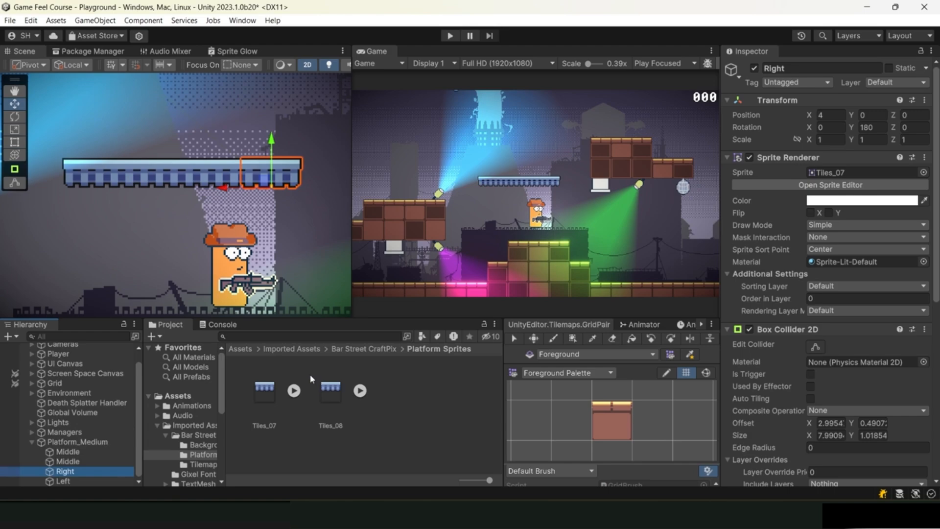
# Assign the Tiles_07 sprite to the Sprite Mask of the Right and Left tiles.
pyautogui.keyDown('shift'); pyautogui.click(74, 482); pyautogui.keyUp('shift')
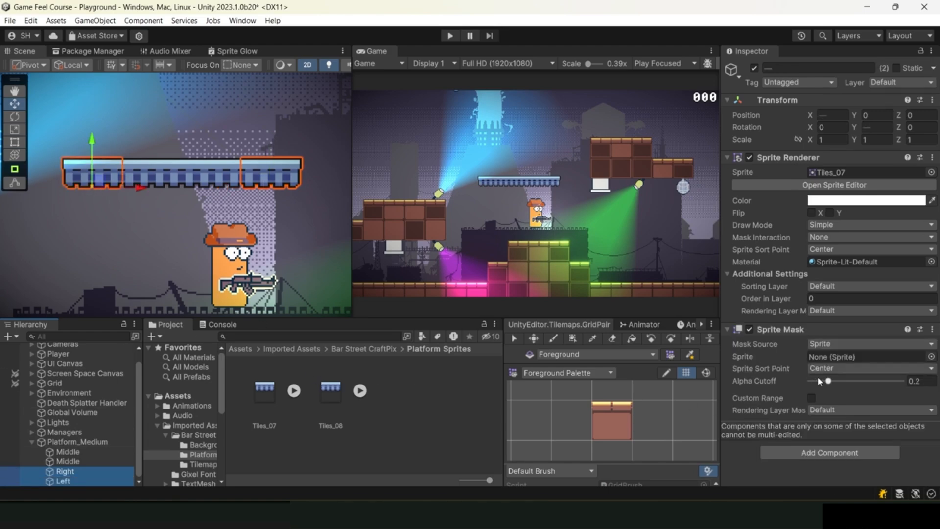
pyautogui.click(932, 357)
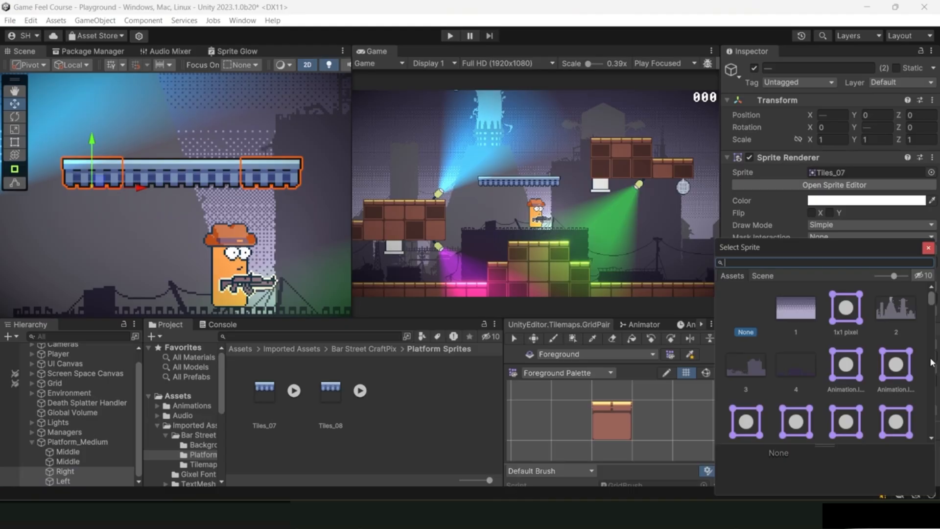
pyautogui.write('tiles_')
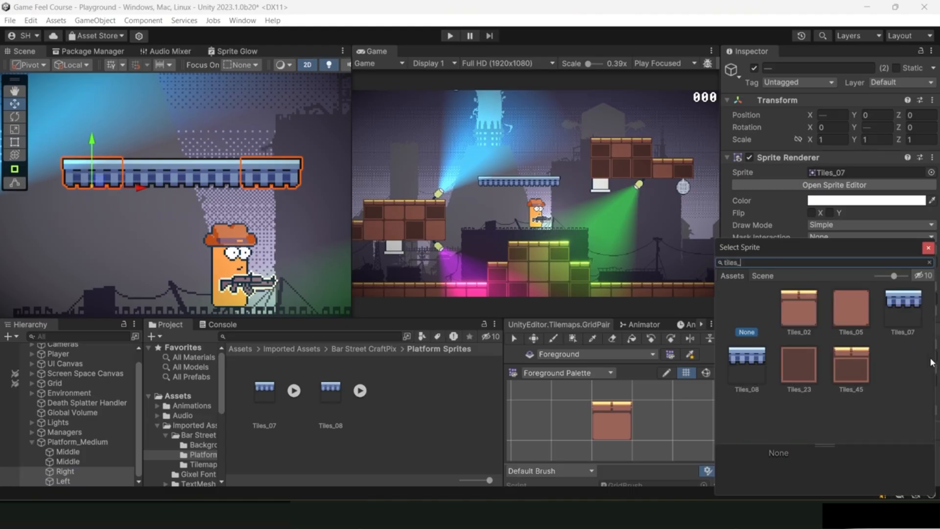
pyautogui.write('07')
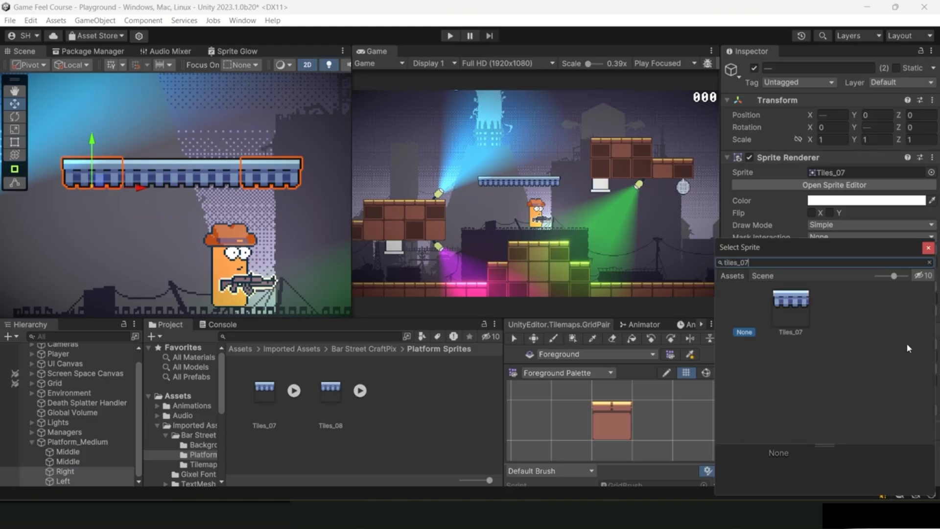
pyautogui.doubleClick(799, 308)
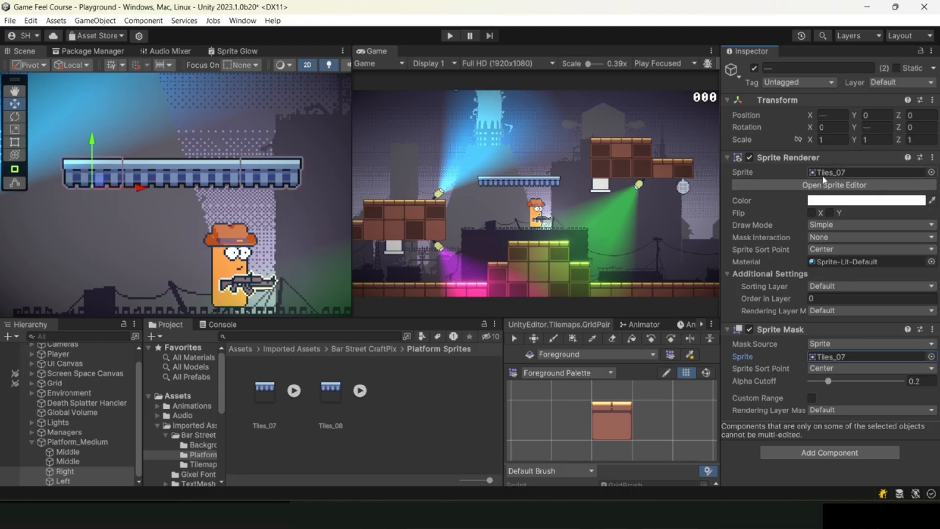
# Search the project for splatter, place the Splatter asset over the platform to test the sprite masks, and undo the placement.
pyautogui.click(332, 340)
pyautogui.write('splat')
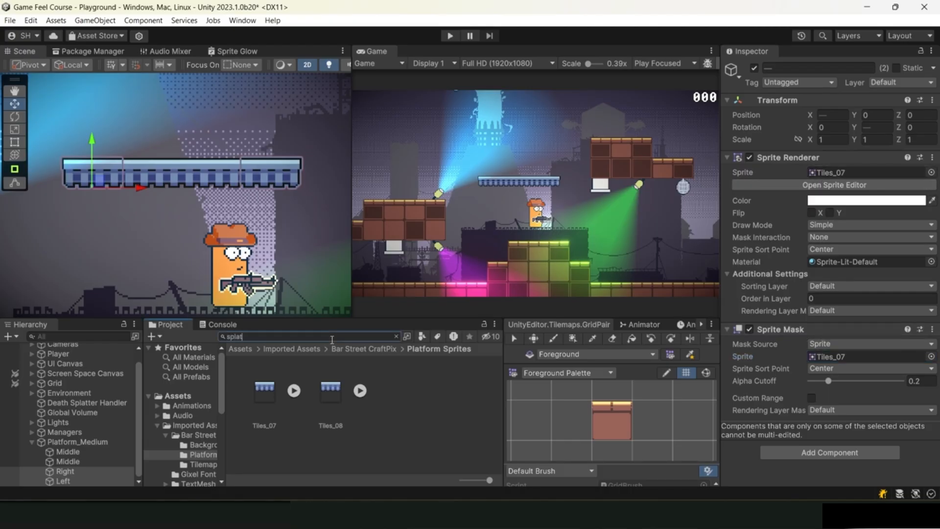
pyautogui.write('ter')
pyautogui.moveTo(356, 392); pyautogui.dragTo(208, 196)
pyautogui.hotkey('ctrl', 'z')
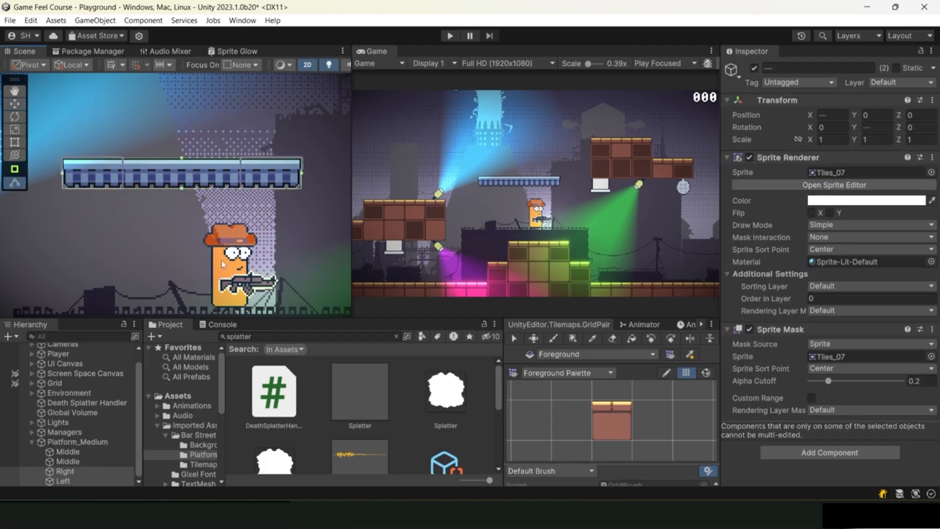
pyautogui.scroll(-2, 217, 256)
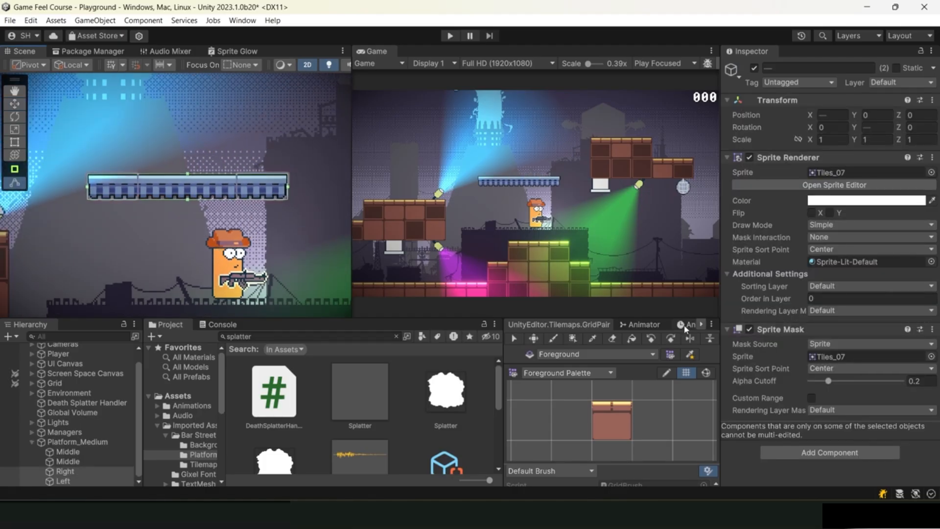
# Set the layer of Platform_Medium and all its children to Ground and save the scene.
pyautogui.click(84, 443)
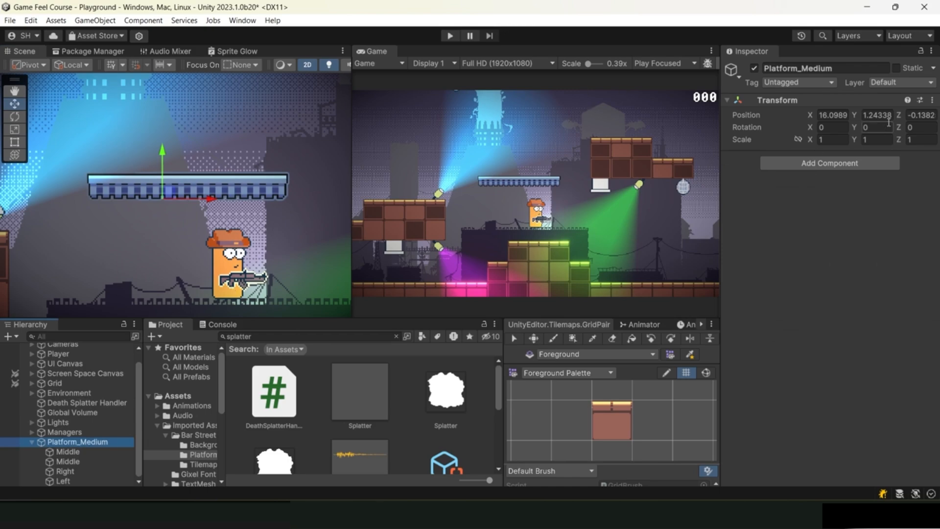
pyautogui.click(906, 83)
pyautogui.click(864, 170)
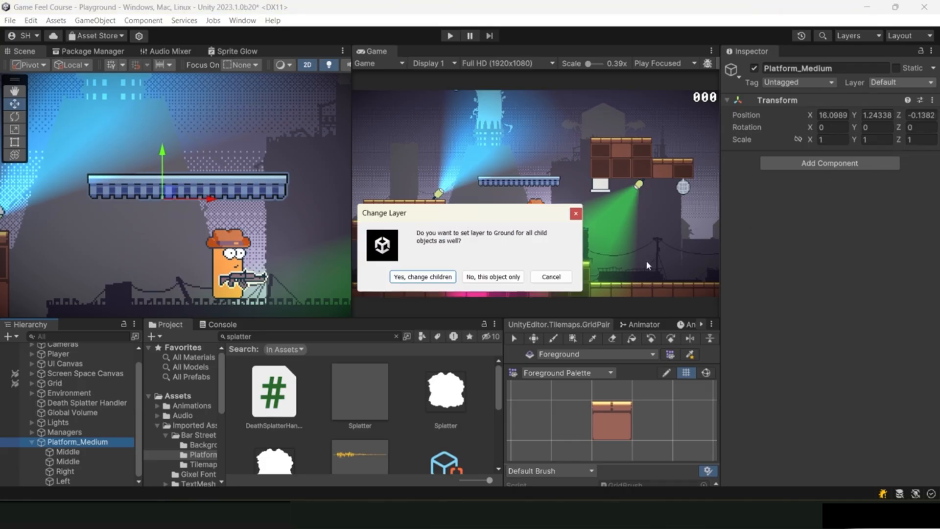
pyautogui.click(428, 279)
pyautogui.hotkey('ctrl', 's')
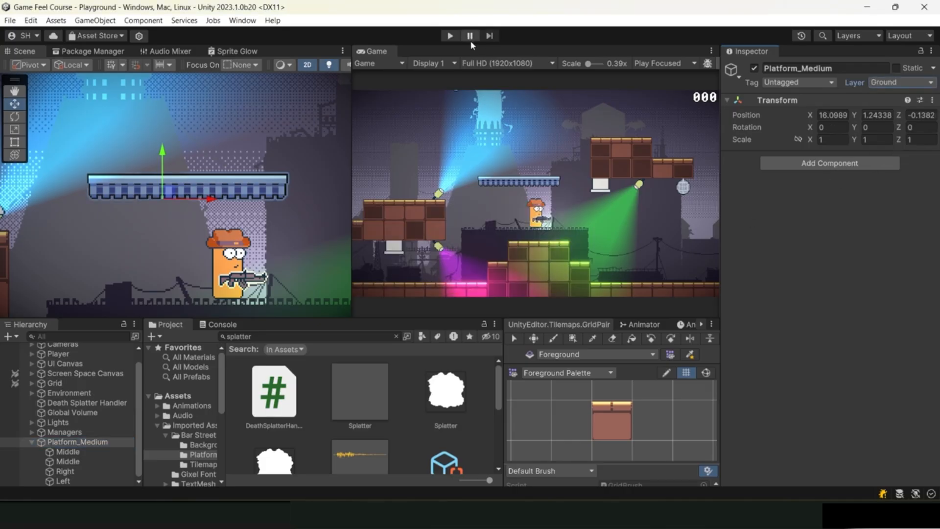
# Playtest the scene, moving and jumping the player against the platform to check its collision, and stop the game.
pyautogui.click(449, 37)
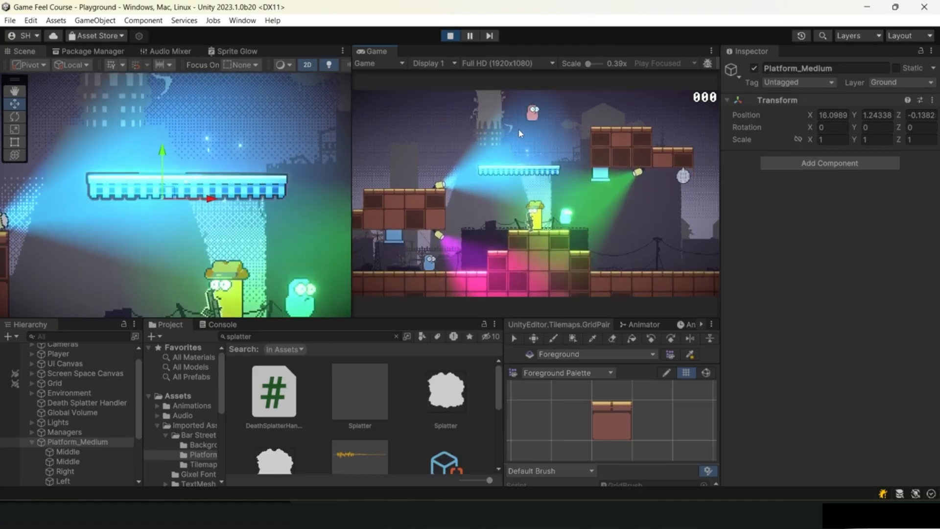
pyautogui.press('a')
pyautogui.press('space')
pyautogui.press('d')
pyautogui.press('space')
pyautogui.press('space')
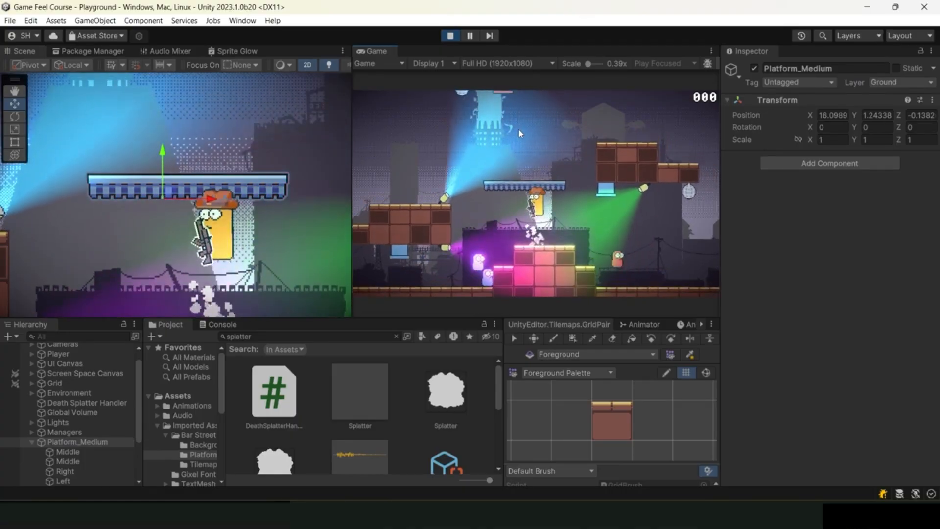
pyautogui.press('space')
pyautogui.press('space')
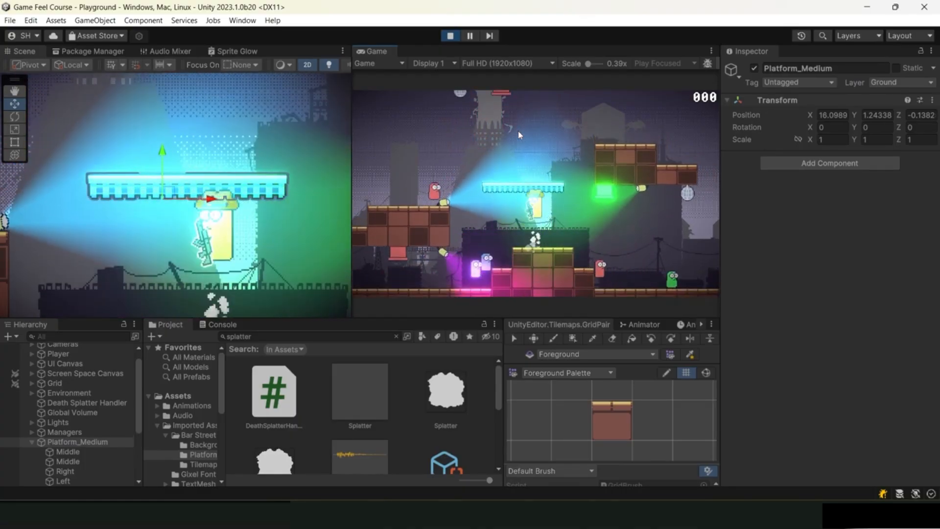
pyautogui.click(450, 36)
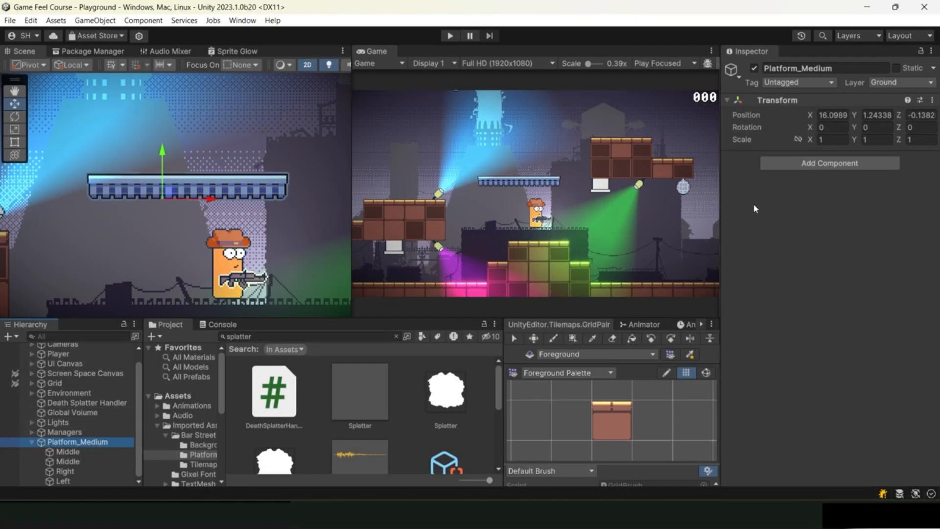
# Copy the Box Collider 2D component from the Right tile and remove it from that tile.
pyautogui.click(69, 451)
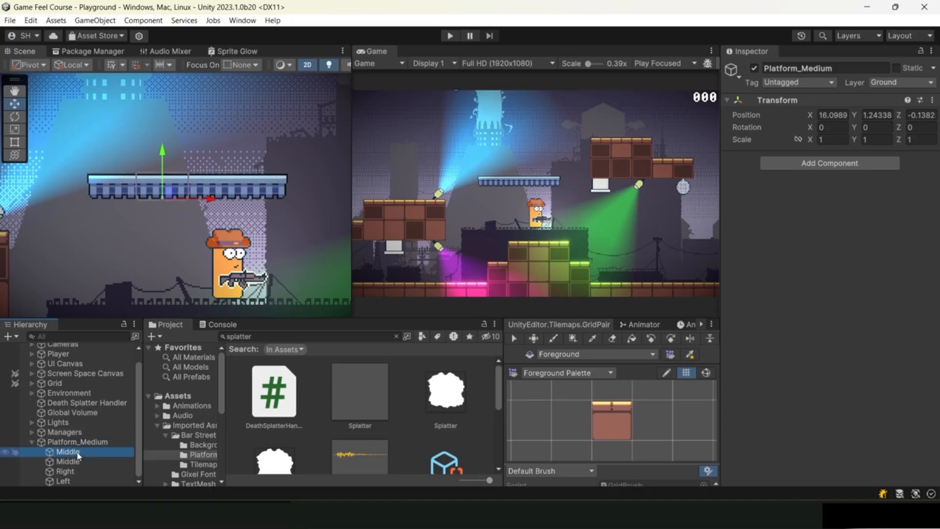
pyautogui.click(76, 464)
pyautogui.click(75, 470)
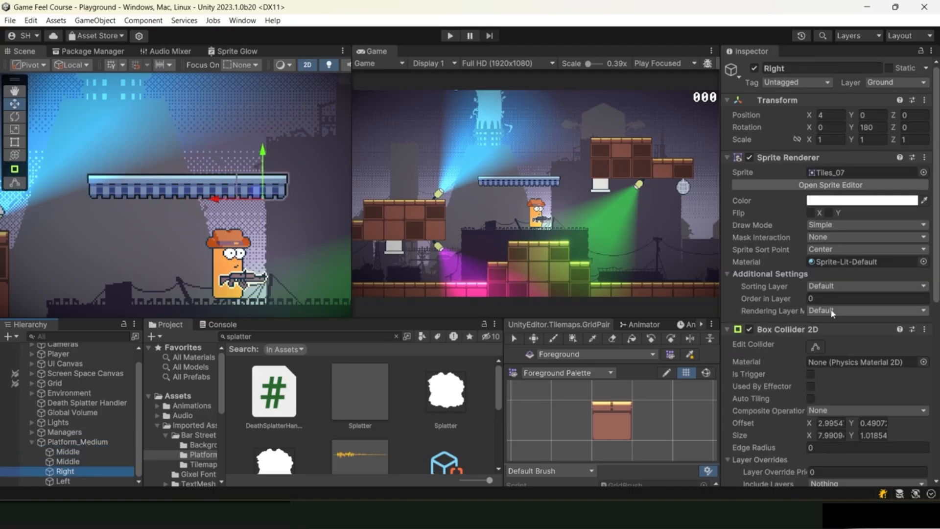
pyautogui.scroll(-10, 829, 311)
pyautogui.scroll(5, 829, 311)
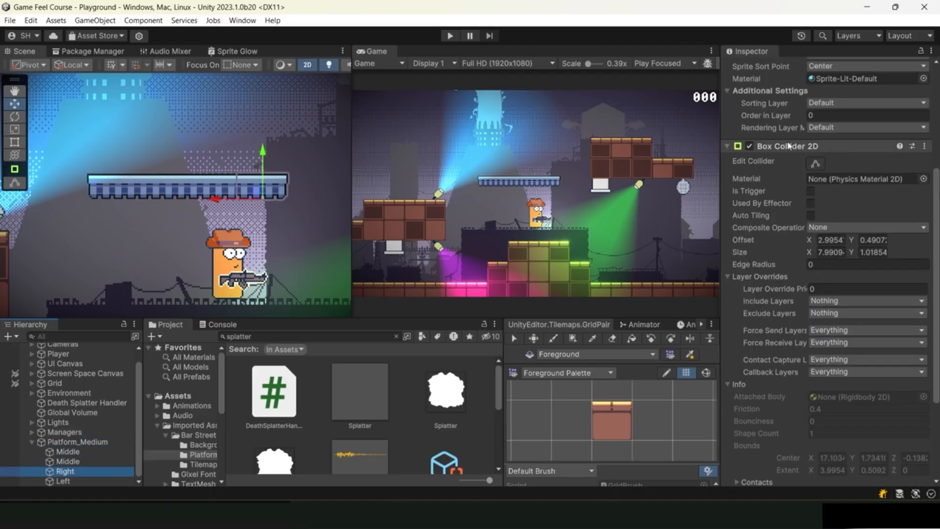
pyautogui.click(925, 147)
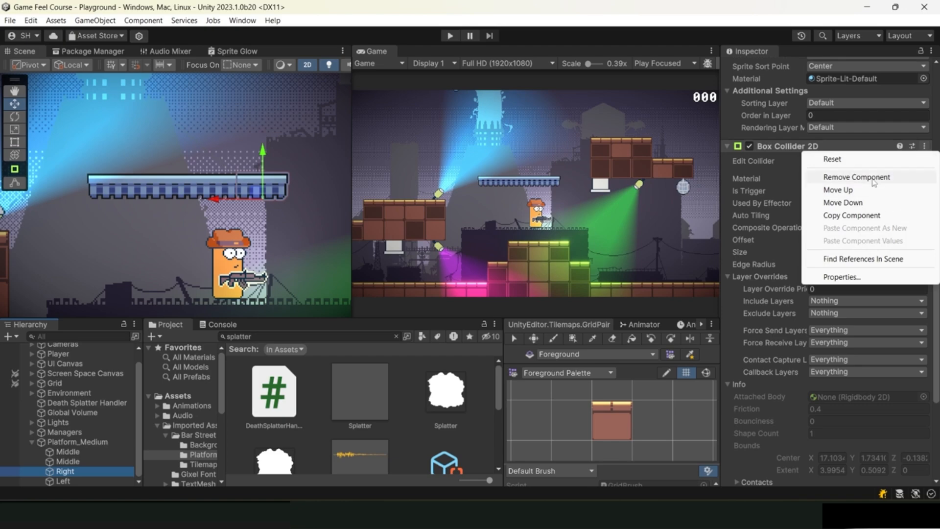
pyautogui.click(865, 216)
pyautogui.click(924, 146)
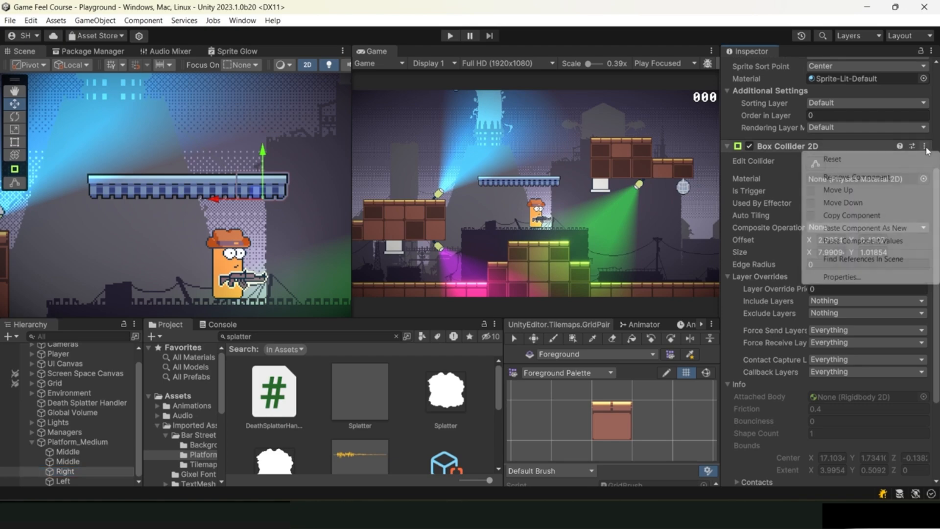
pyautogui.click(872, 177)
# Add a Box Collider 2D component to the parent Platform_Medium object.
pyautogui.click(85, 481)
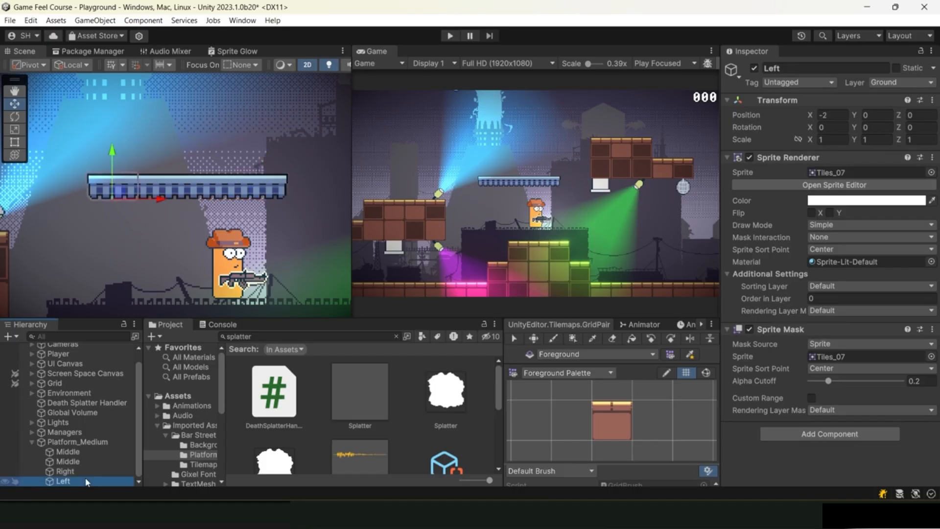
pyautogui.click(83, 471)
pyautogui.click(88, 461)
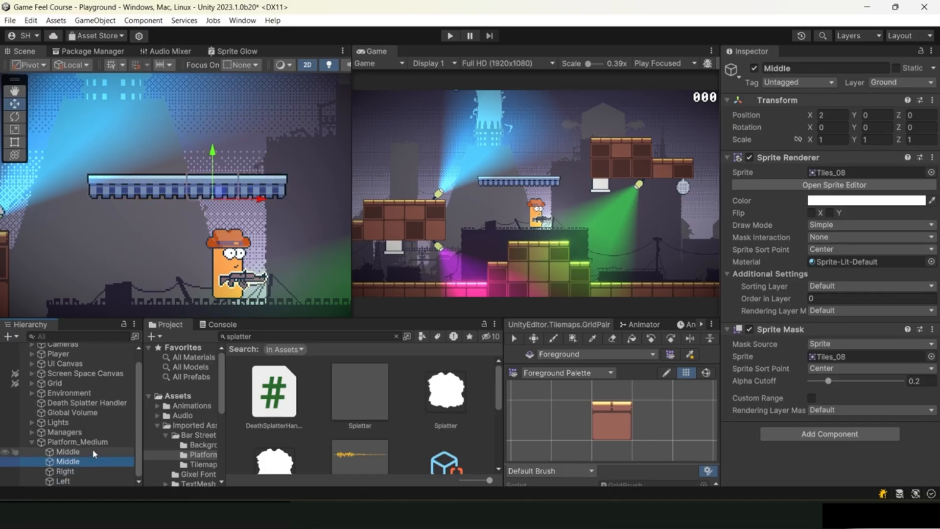
pyautogui.click(95, 443)
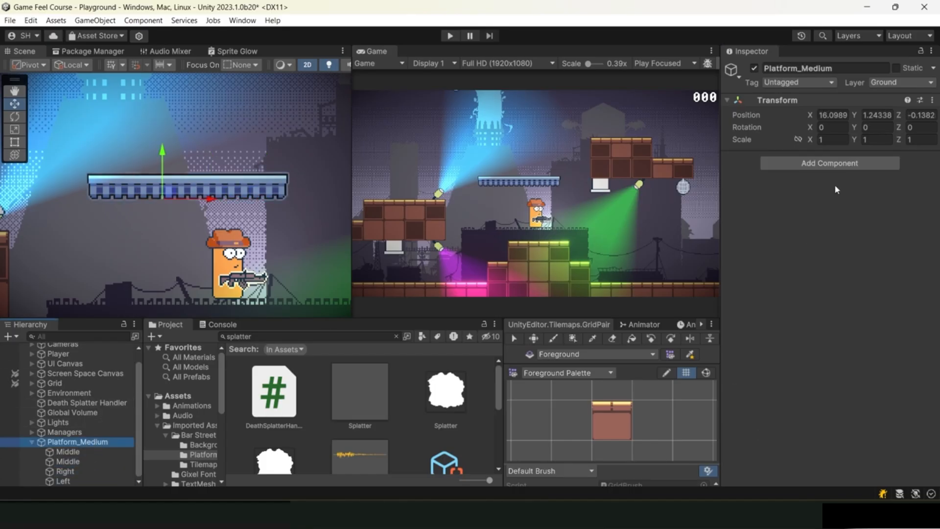
pyautogui.click(828, 164)
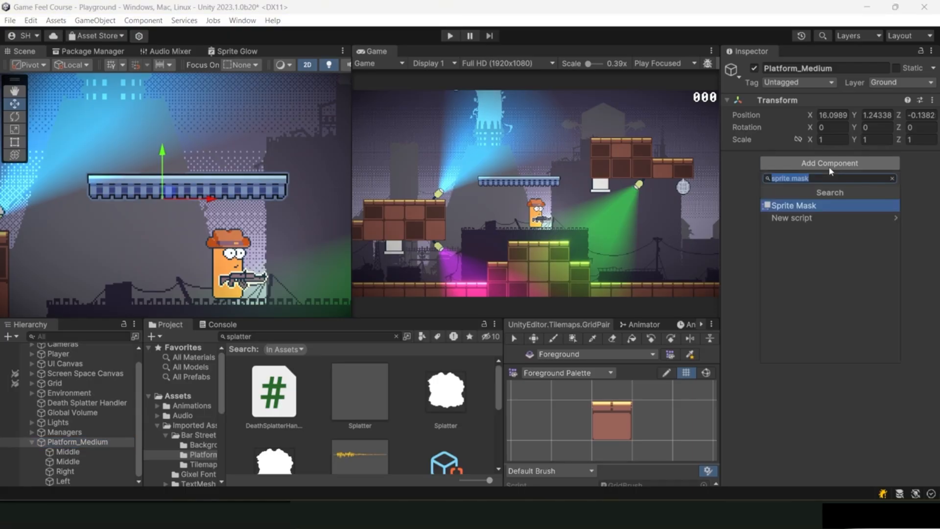
pyautogui.write('box')
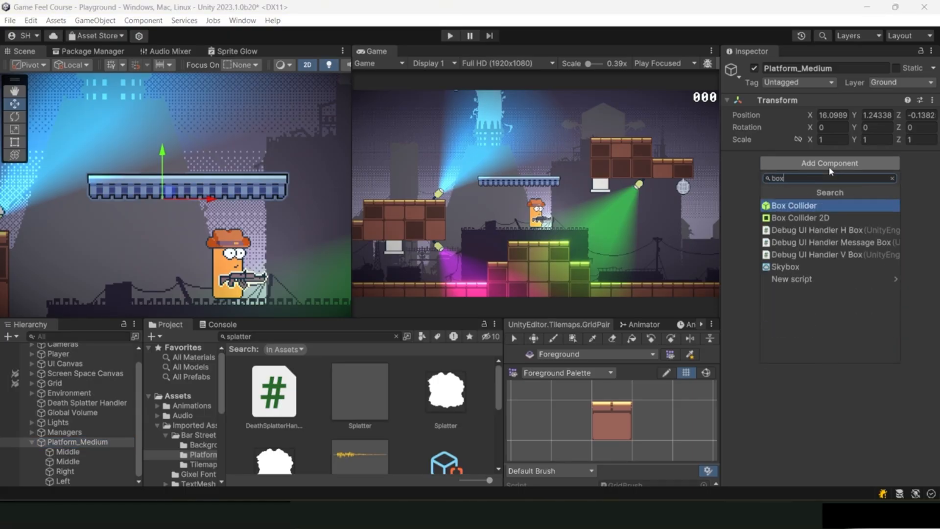
pyautogui.press('Down')
pyautogui.press('Return')
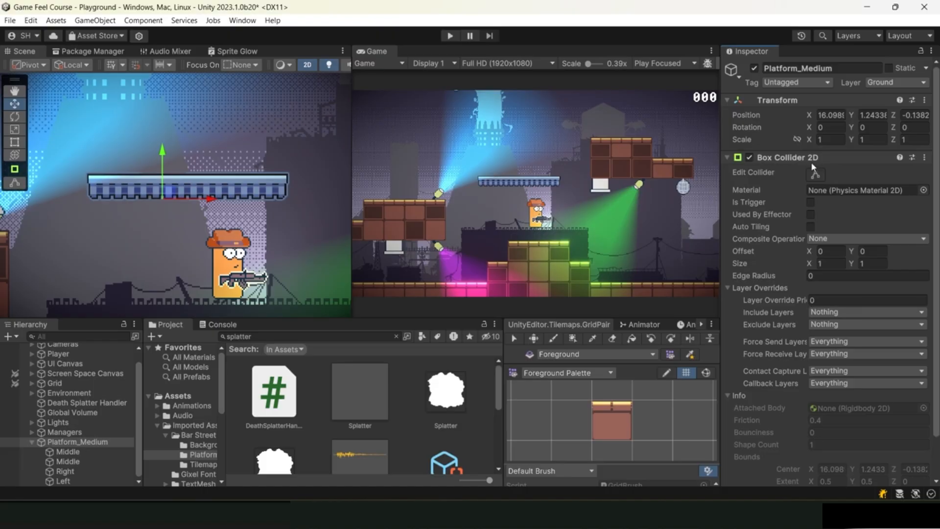
# Paste the copied values onto Platform_Medium's collider, fit its ends to the platform at about 7.97 wide and 1.01 X offset, and save.
pyautogui.rightClick(809, 162)
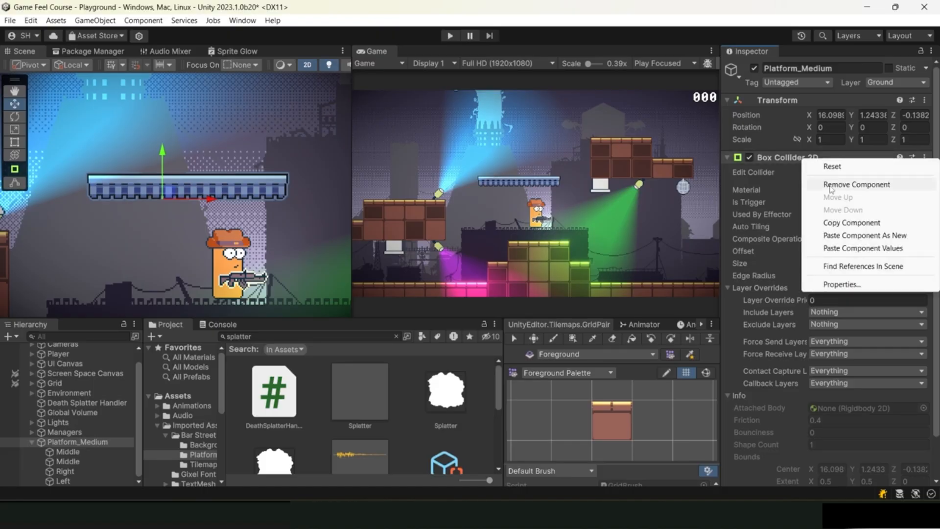
pyautogui.click(852, 248)
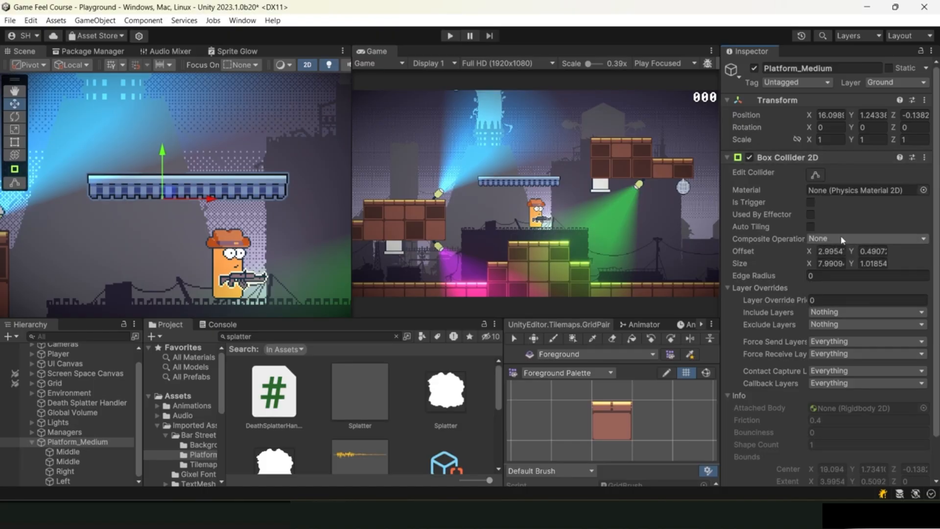
pyautogui.click(815, 175)
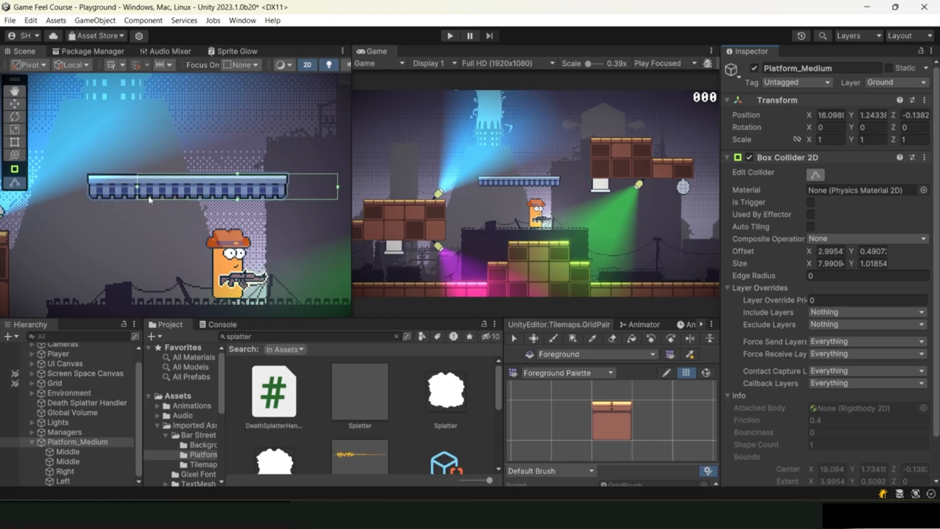
pyautogui.moveTo(140, 190); pyautogui.dragTo(96, 198)
pyautogui.moveTo(334, 190); pyautogui.dragTo(289, 194)
pyautogui.hotkey('ctrl', 's')
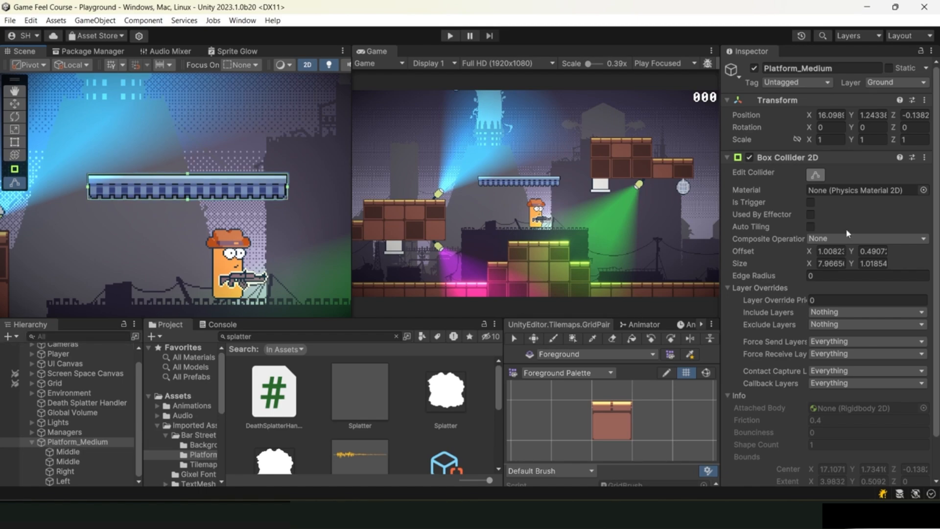
# Add a Platform Effector 2D component to Platform_Medium.
pyautogui.scroll(-2, 798, 226)
pyautogui.scroll(2, 796, 230)
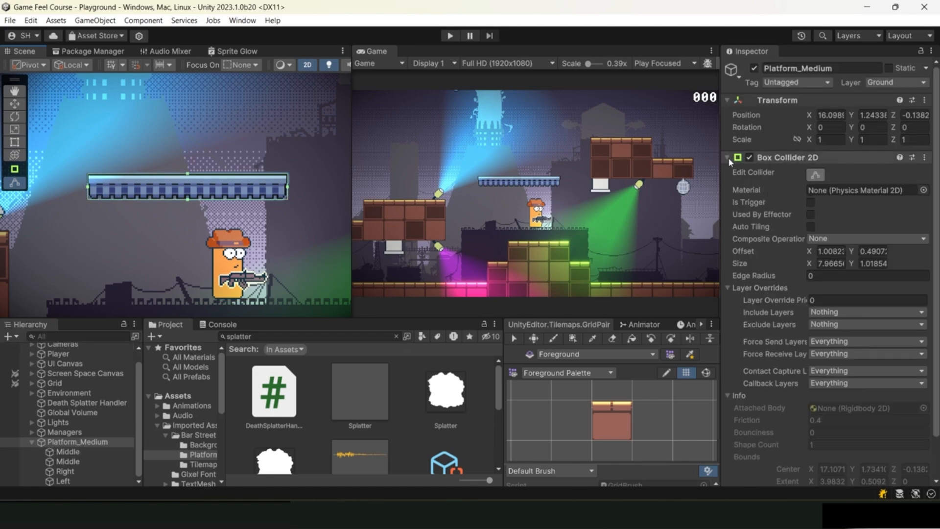
pyautogui.scroll(-2, 786, 258)
pyautogui.click(804, 469)
pyautogui.write('e')
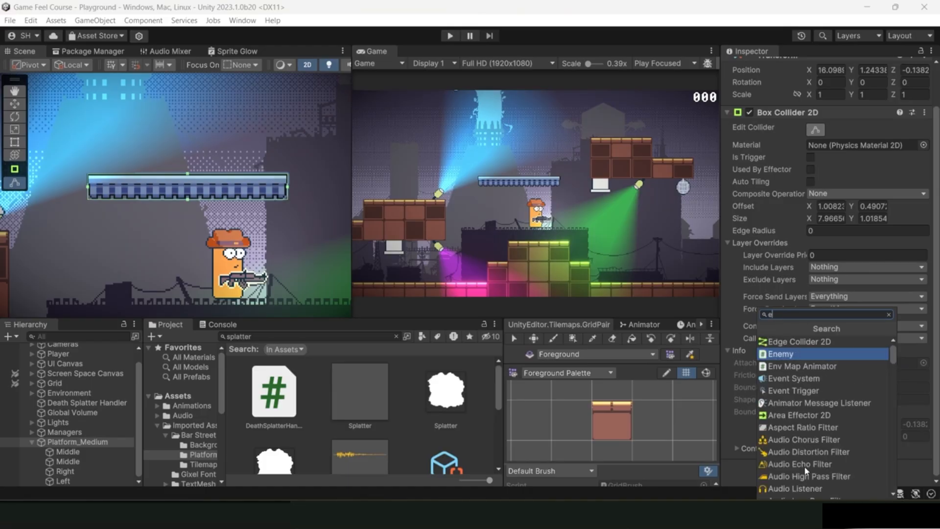
pyautogui.write('ffe')
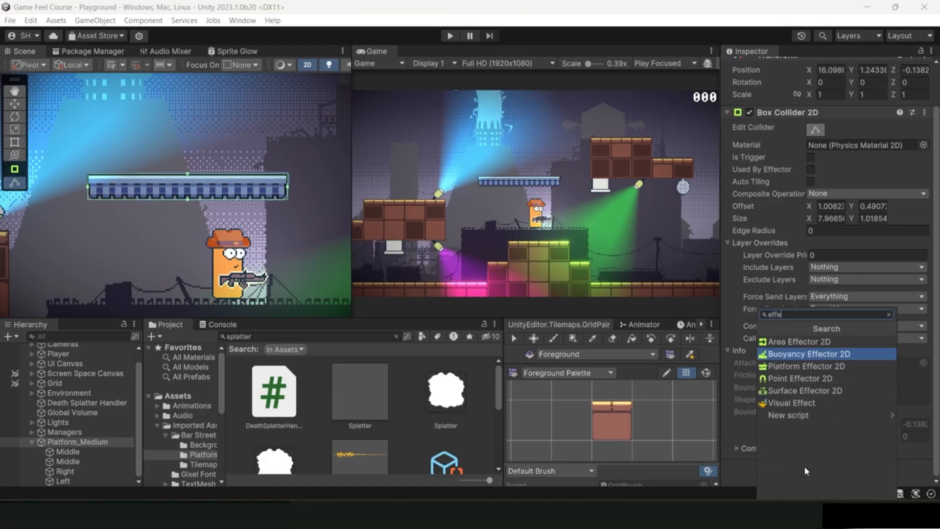
pyautogui.press('Down')
pyautogui.press('Return')
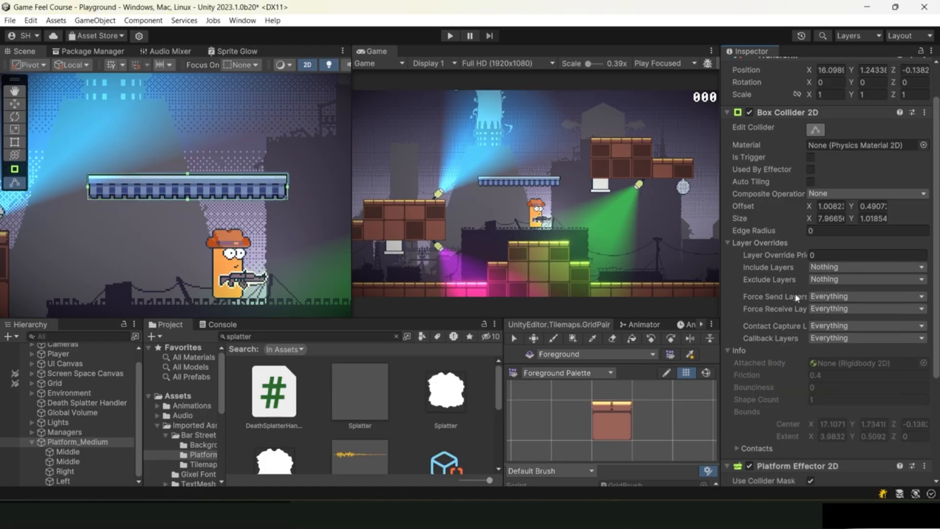
# Enable Used By Effector on Platform_Medium's Box Collider 2D and inspect the effector's arc in the scene.
pyautogui.scroll(-3, 795, 294)
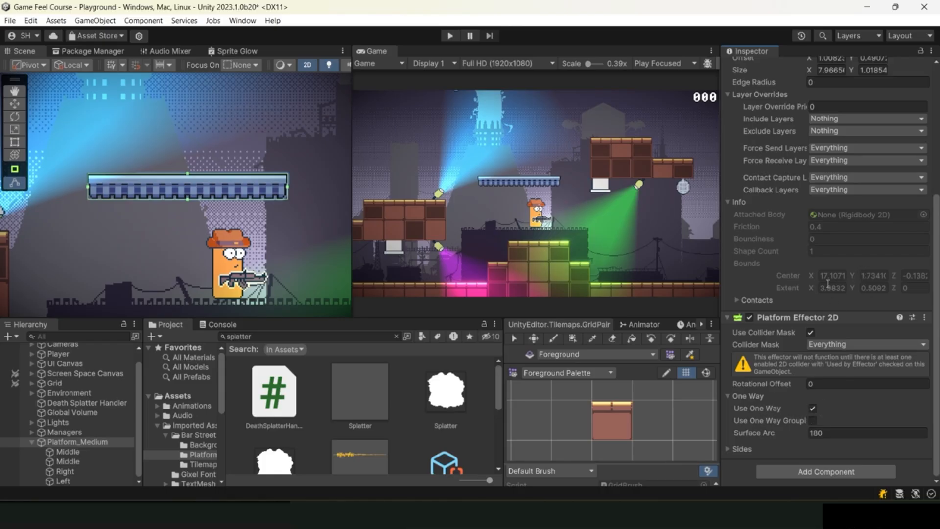
pyautogui.scroll(3, 831, 277)
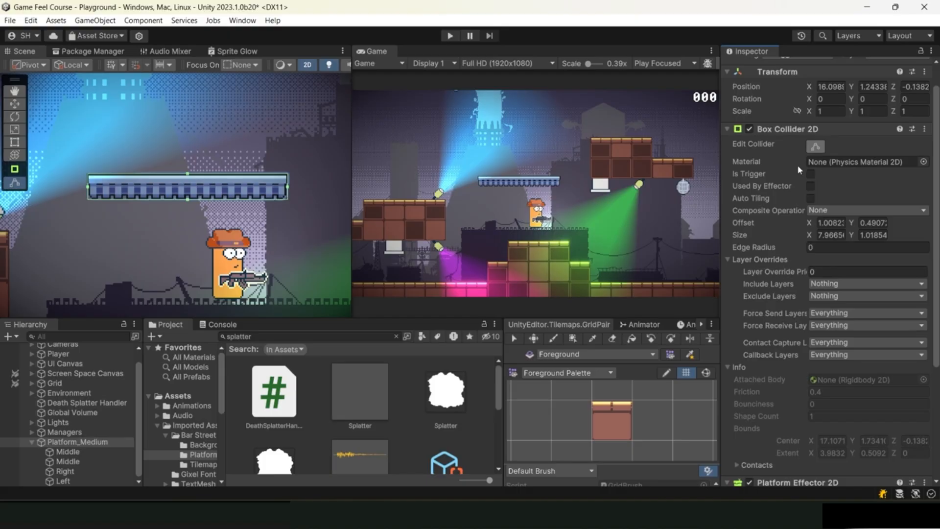
pyautogui.click(811, 191)
pyautogui.moveTo(352, 111); pyautogui.dragTo(457, 109)
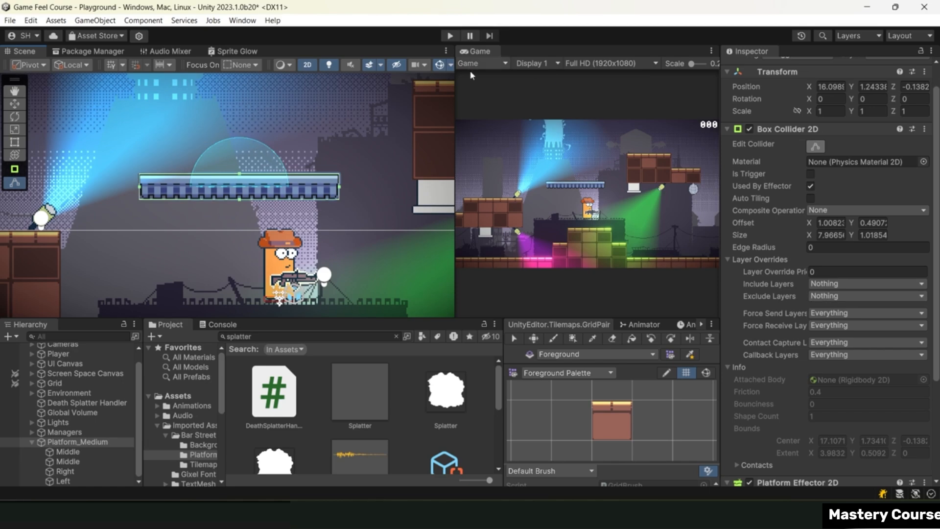
pyautogui.moveTo(456, 146); pyautogui.dragTo(337, 152)
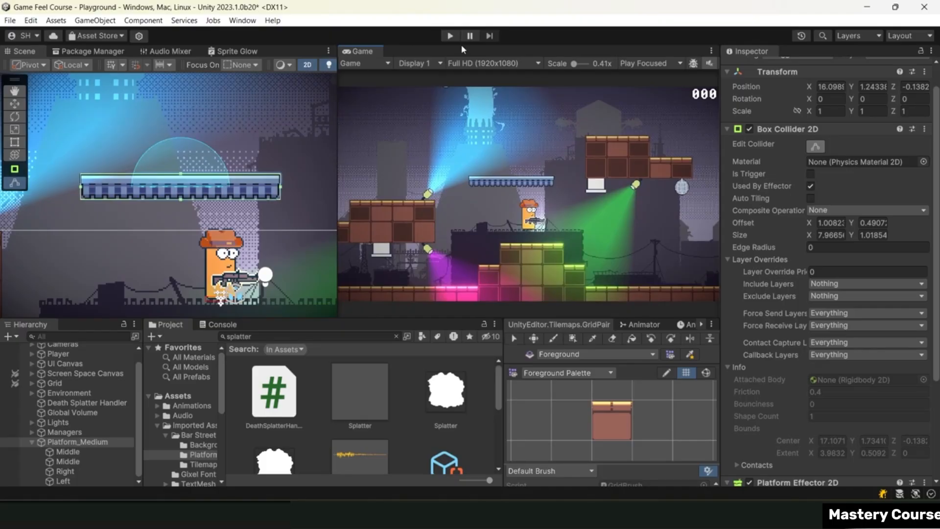
# Playtest the scene, jumping the player up through the platform and moving on and off it, and stop the game.
pyautogui.click(450, 36)
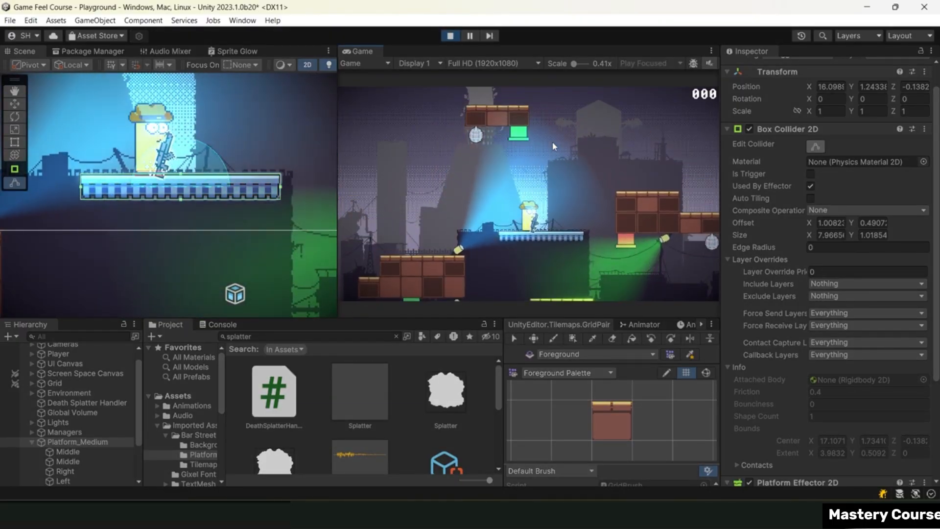
pyautogui.press('d')
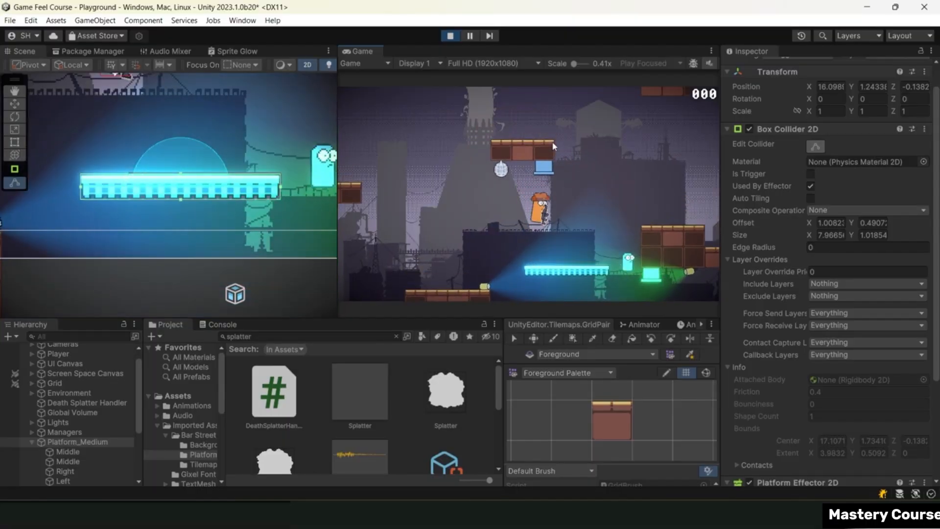
pyautogui.press('s')
pyautogui.press('a')
pyautogui.press('space')
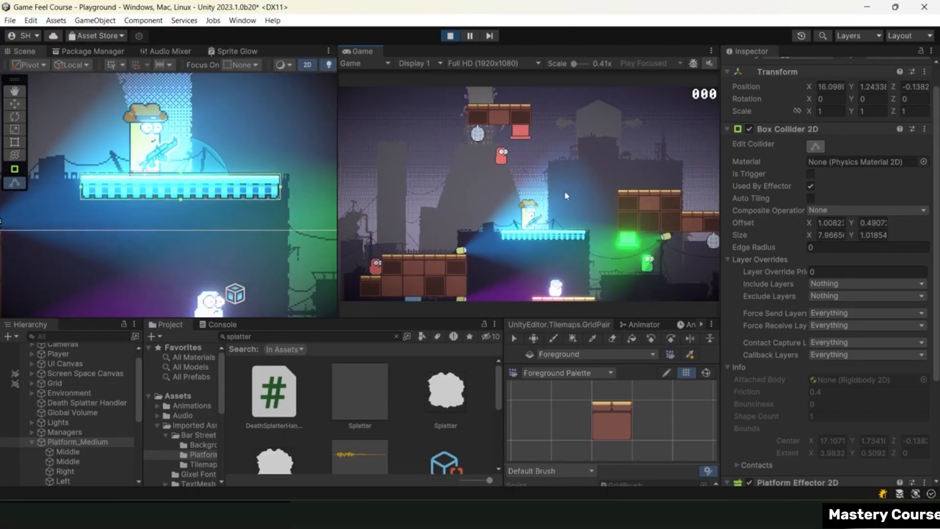
pyautogui.press('a')
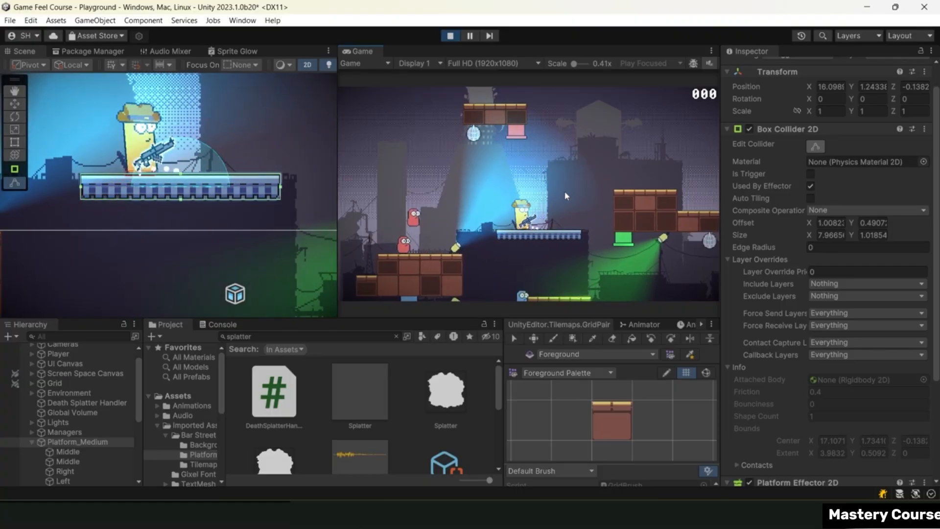
pyautogui.press('d')
pyautogui.press('a')
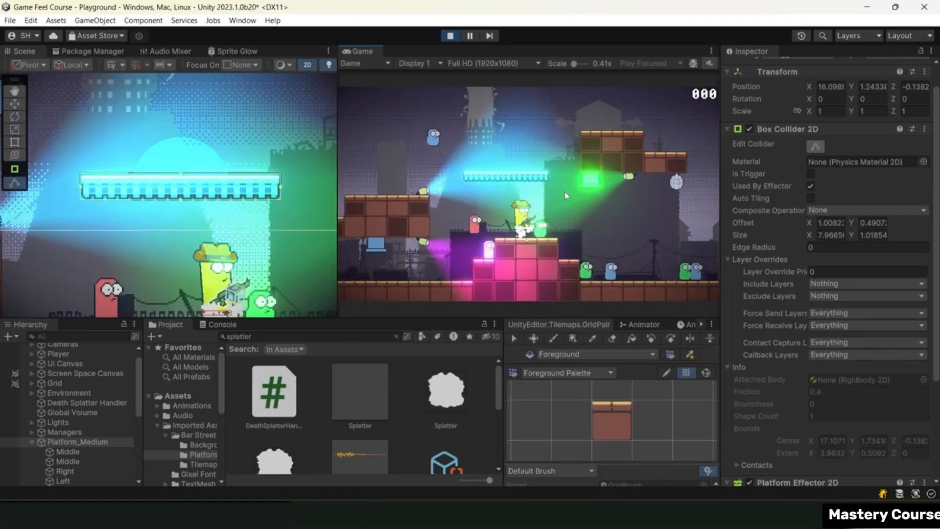
pyautogui.press('space')
pyautogui.press('d')
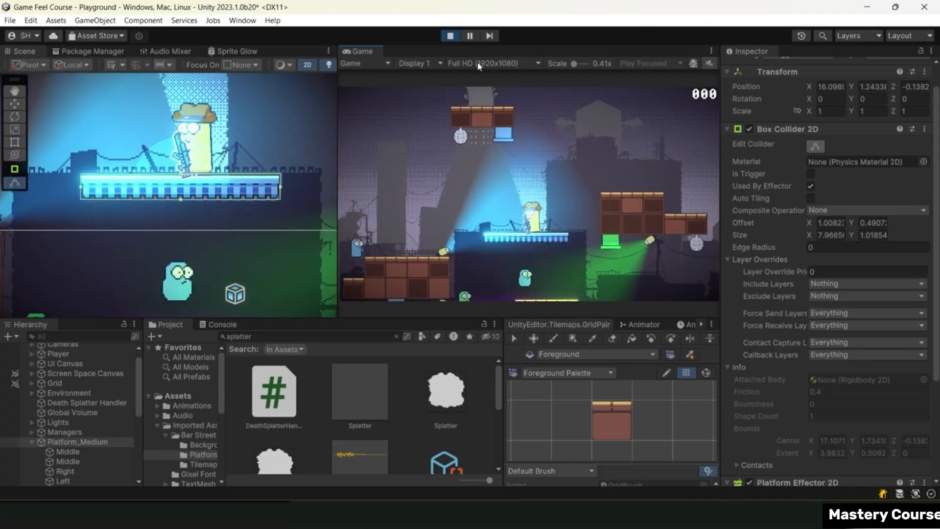
pyautogui.click(451, 37)
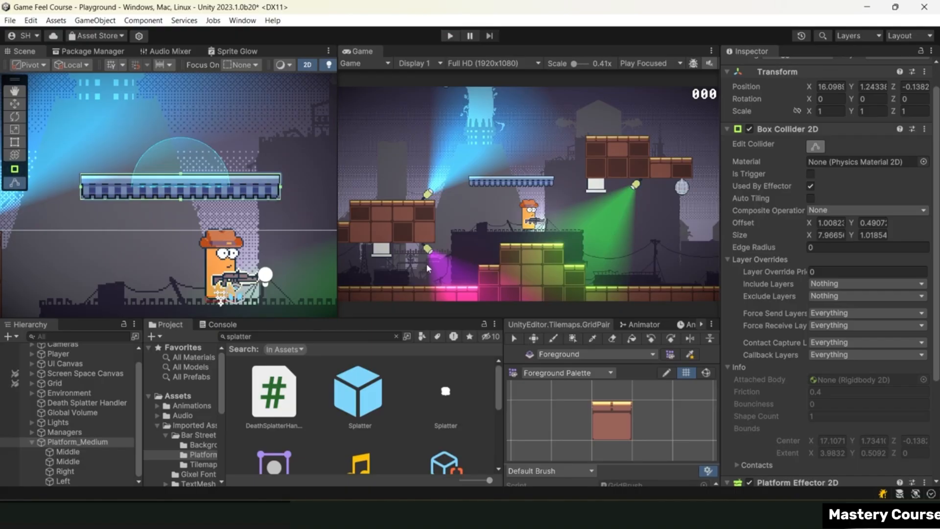
# Clear the project search and create a C# script named OneWayPlatform in the Assets/Scripts/Misc folder.
pyautogui.click(397, 336)
pyautogui.click(240, 350)
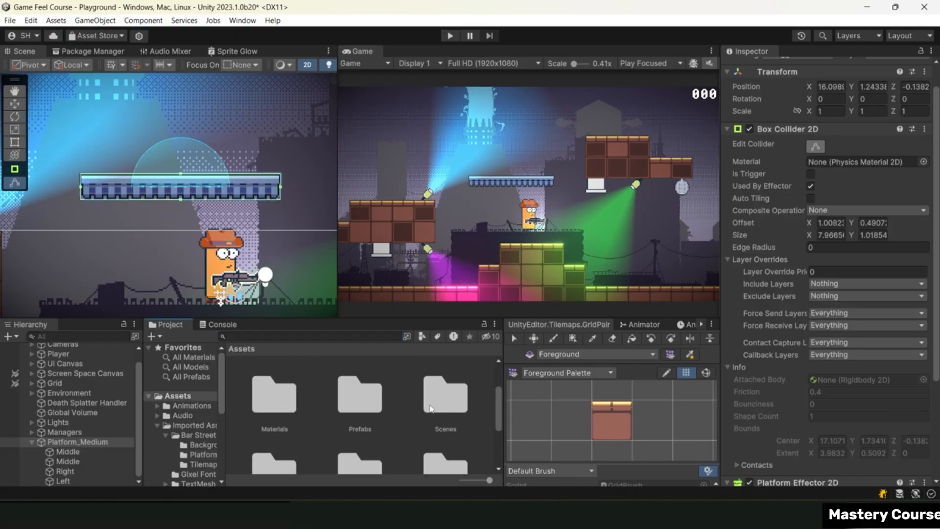
pyautogui.scroll(-3, 349, 413)
pyautogui.doubleClick(286, 402)
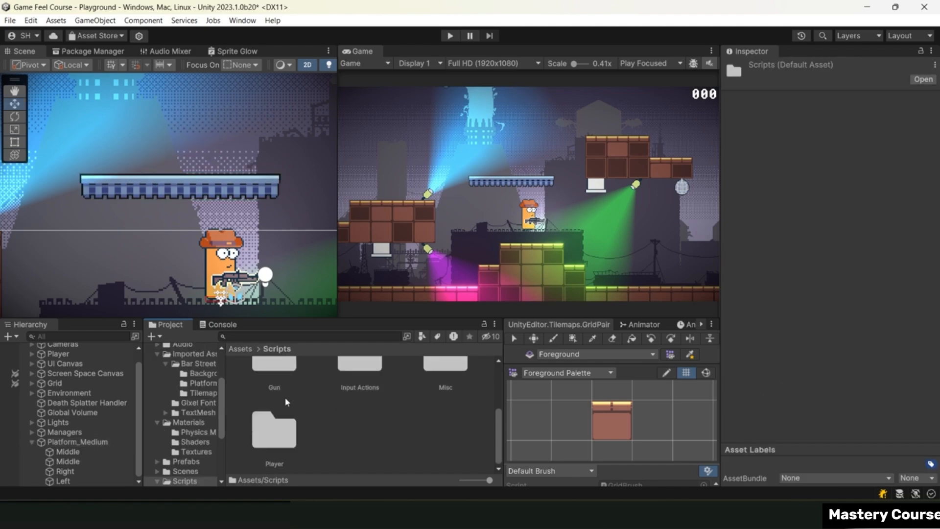
pyautogui.doubleClick(448, 376)
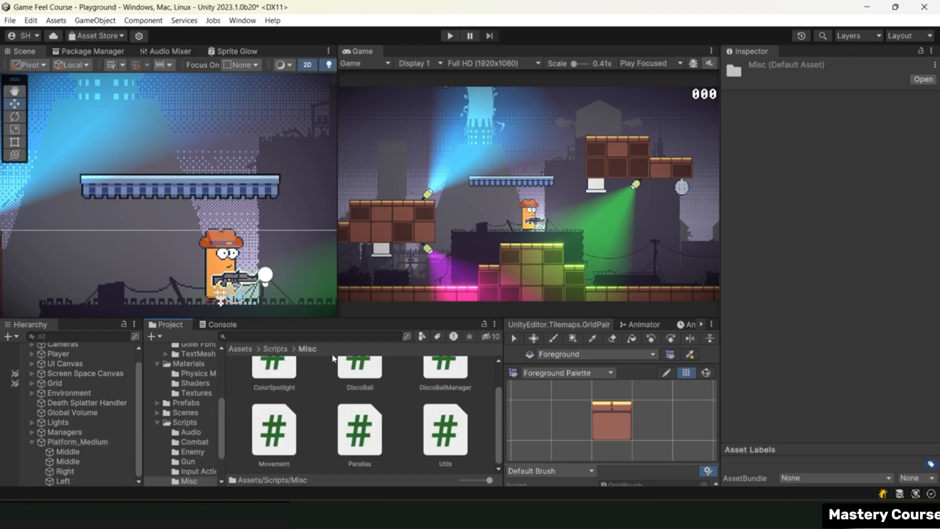
pyautogui.rightClick(406, 414)
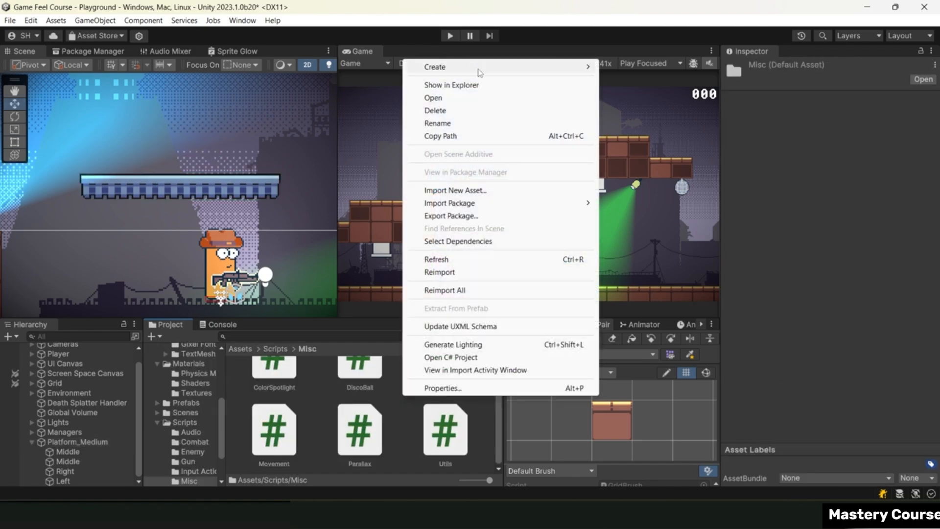
pyautogui.moveTo(548, 74)
pyautogui.click(646, 66)
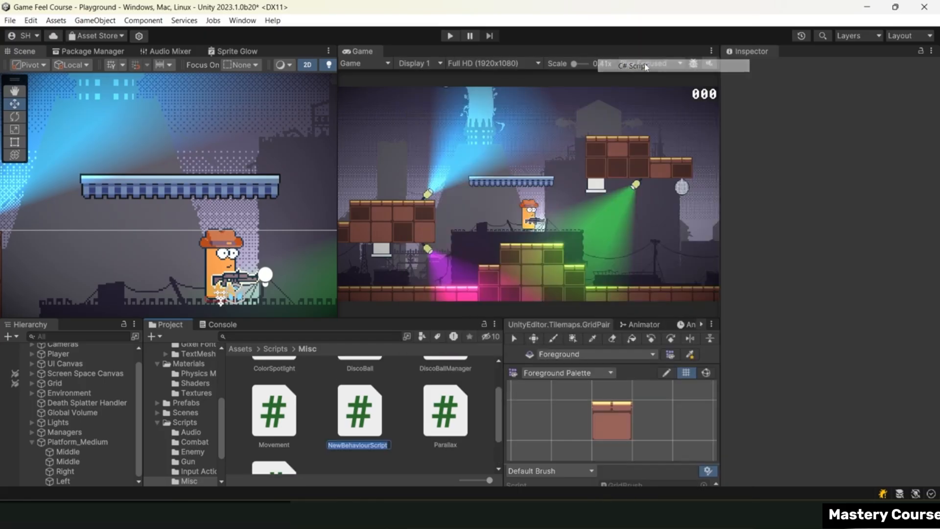
pyautogui.write('OneW')
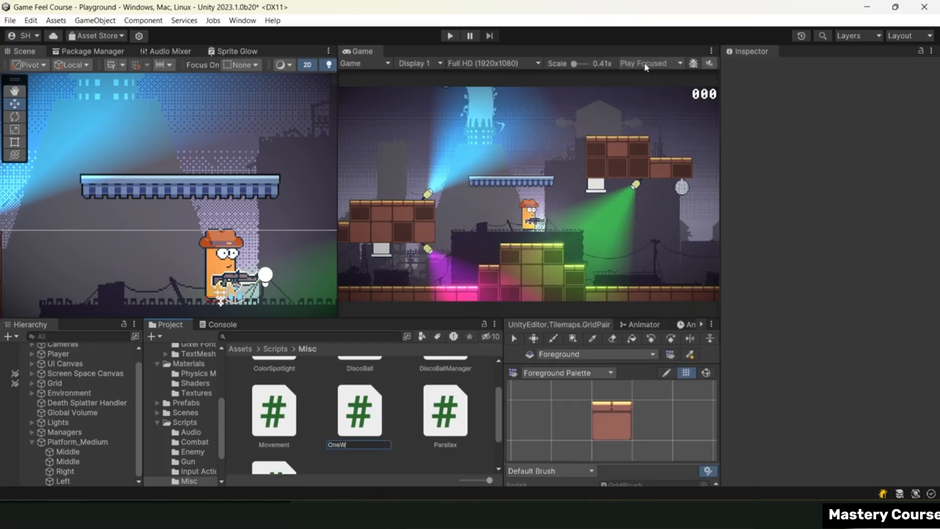
pyautogui.write('ayPlatform')
pyautogui.press('Return')
# Attach the OneWayPlatform script to Platform_Medium and open it for editing in Visual Studio Code.
pyautogui.click(75, 442)
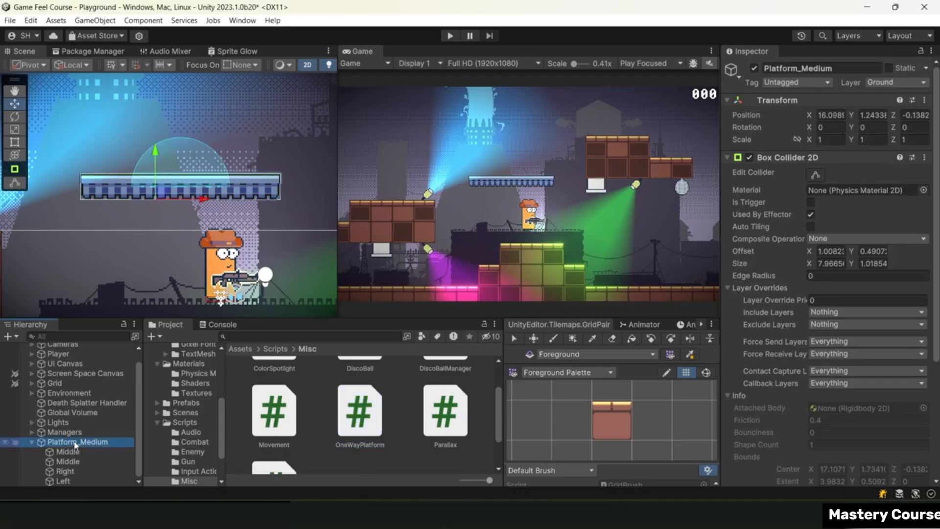
pyautogui.scroll(-5, 774, 362)
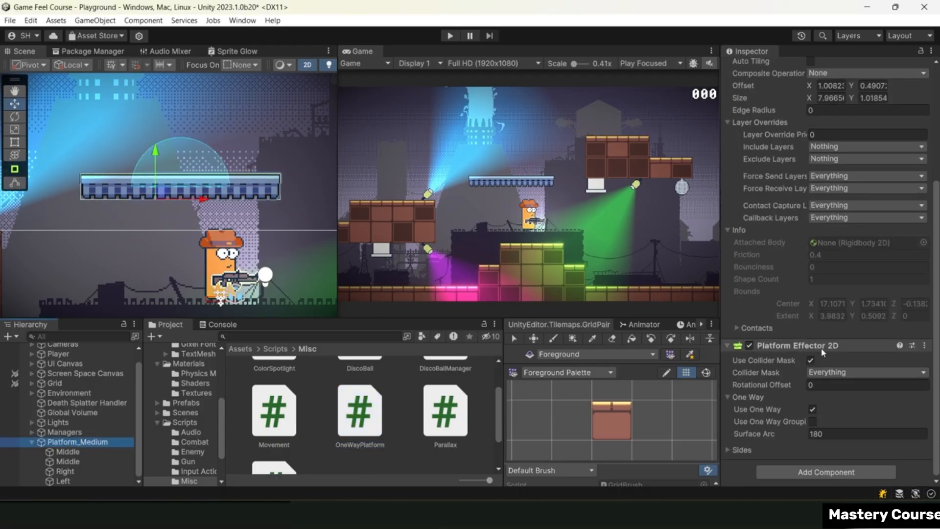
pyautogui.moveTo(354, 416); pyautogui.dragTo(747, 474)
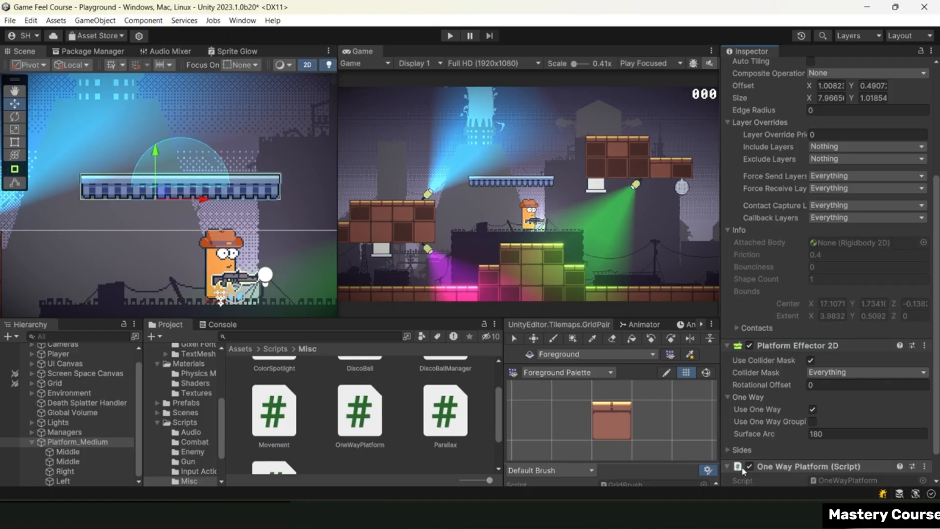
pyautogui.scroll(-2, 780, 398)
pyautogui.click(841, 447)
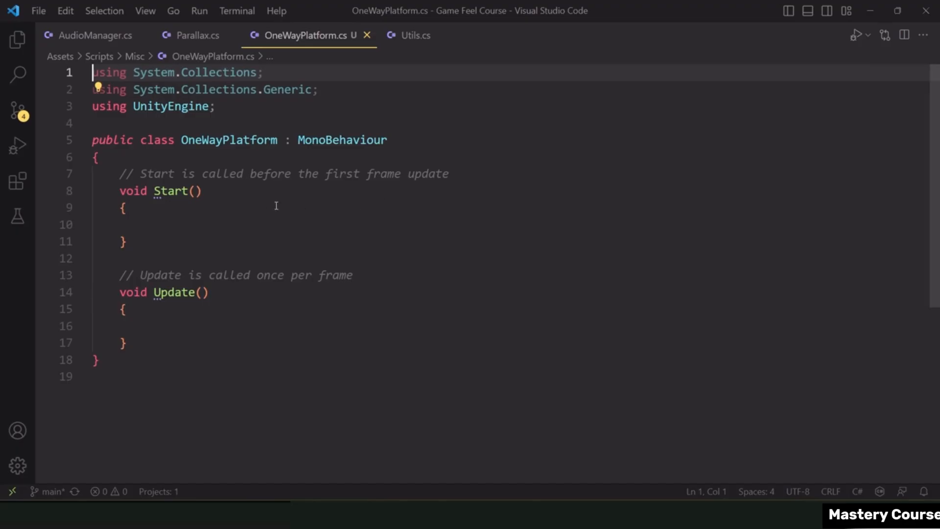
# Replace the template Start and Update methods with an empty private OnCollisionEnter2D(Collision2D other) method and save the script.
pyautogui.moveTo(120, 175); pyautogui.dragTo(169, 338)
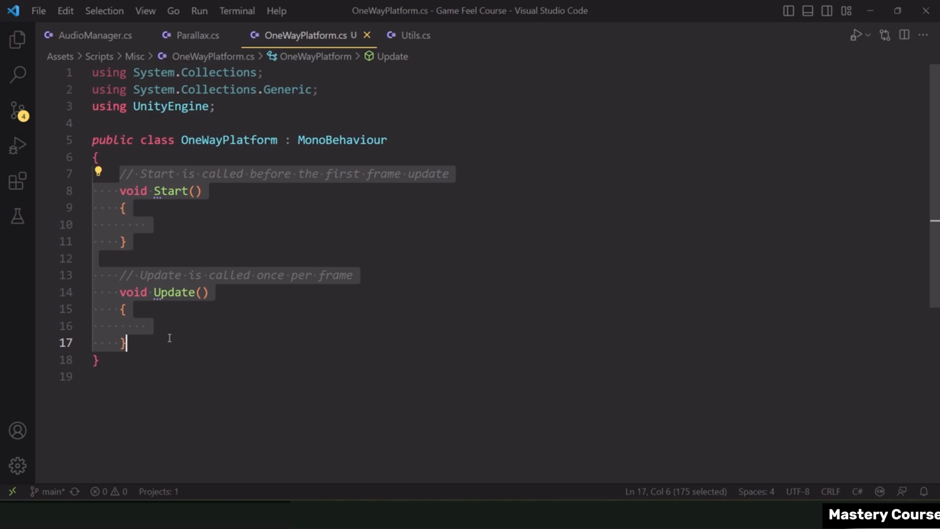
pyautogui.press('BackSpace')
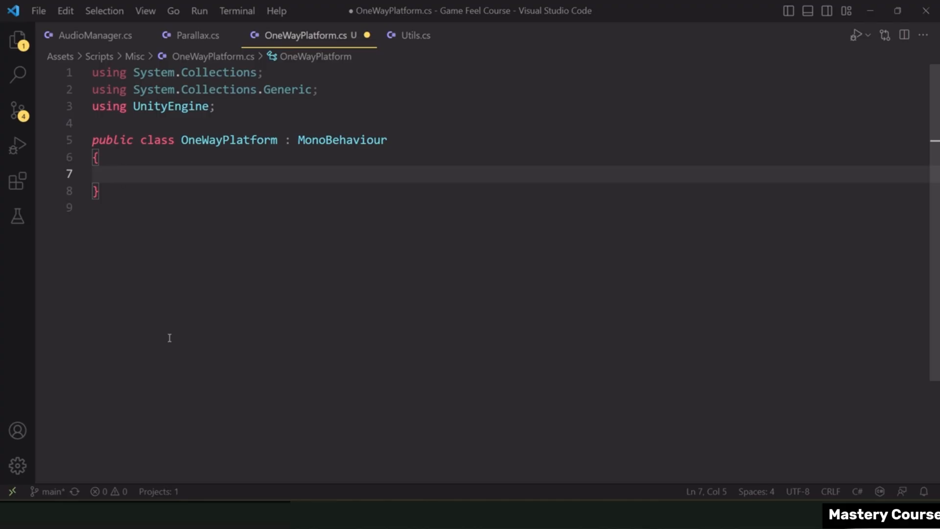
pyautogui.write('p')
pyautogui.press('BackSpace')
pyautogui.write('oncolli')
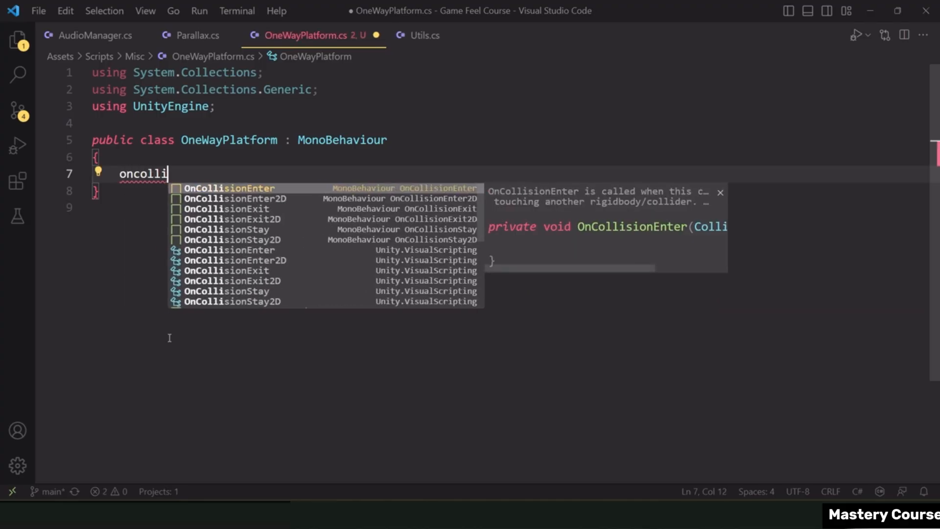
pyautogui.press('Down')
pyautogui.press('Return')
pyautogui.hotkey('ctrl', 's')
pyautogui.press('Down')
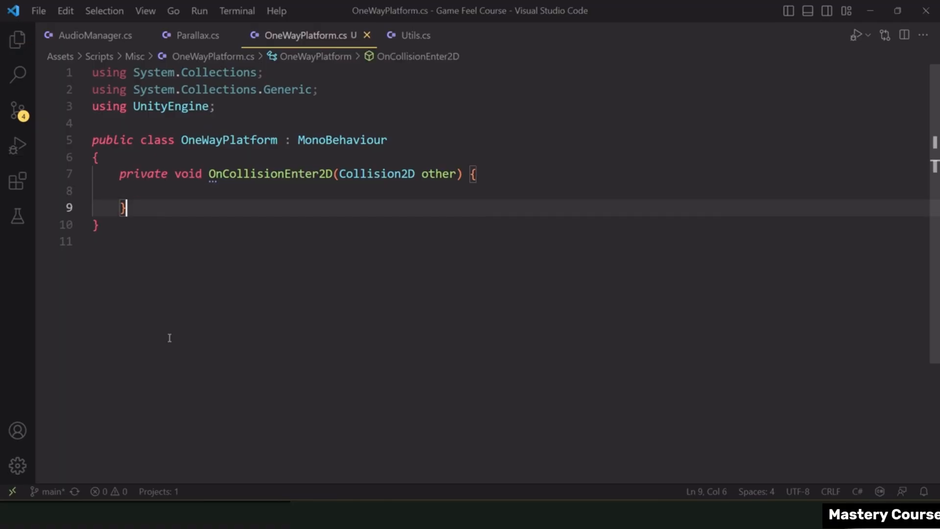
# Add an empty private OnCollisionExit2D(Collision2D other) method below OnCollisionEnter2D and save the script.
pyautogui.press('Return')
pyautogui.press('Return')
pyautogui.write('oncoll')
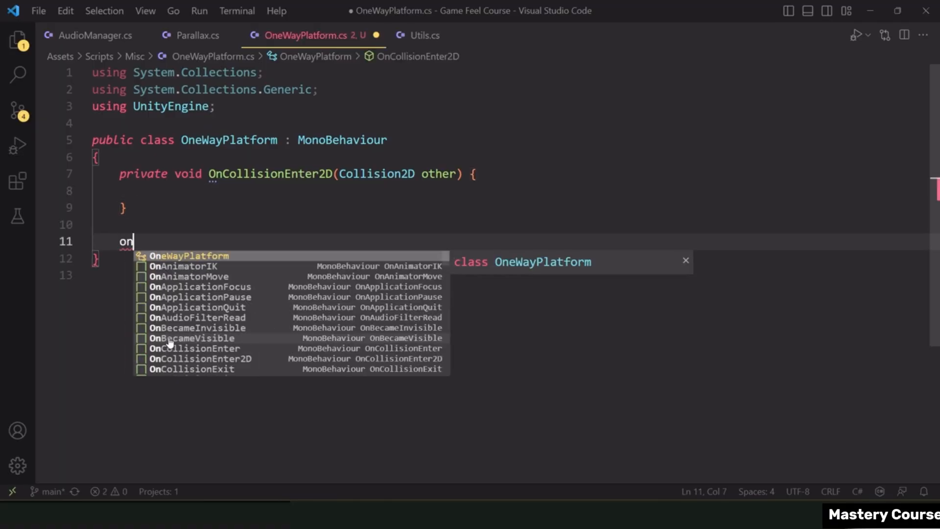
pyautogui.press('Down')
pyautogui.press('Down')
pyautogui.press('Down')
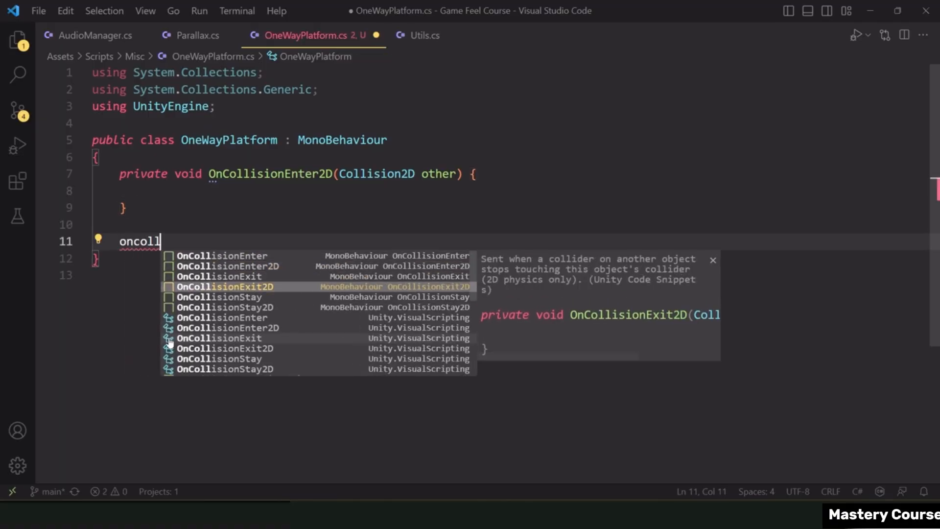
pyautogui.press('Return')
pyautogui.hotkey('ctrl', 's')
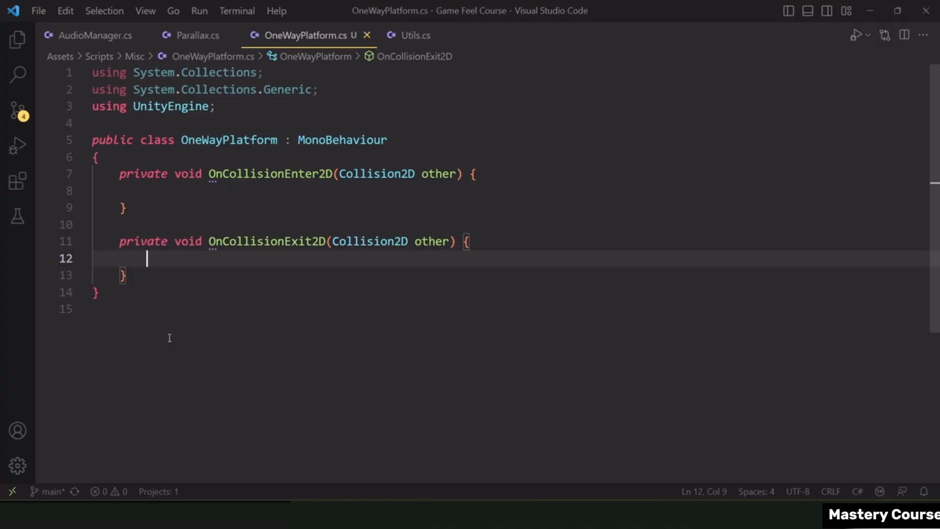
# In OnCollisionEnter2D, add an empty if block with the condition other.gameObject.GetComponent<PlayerController>() and save.
pyautogui.press('Up')
pyautogui.press('Up')
pyautogui.press('Up')
pyautogui.press('Up')
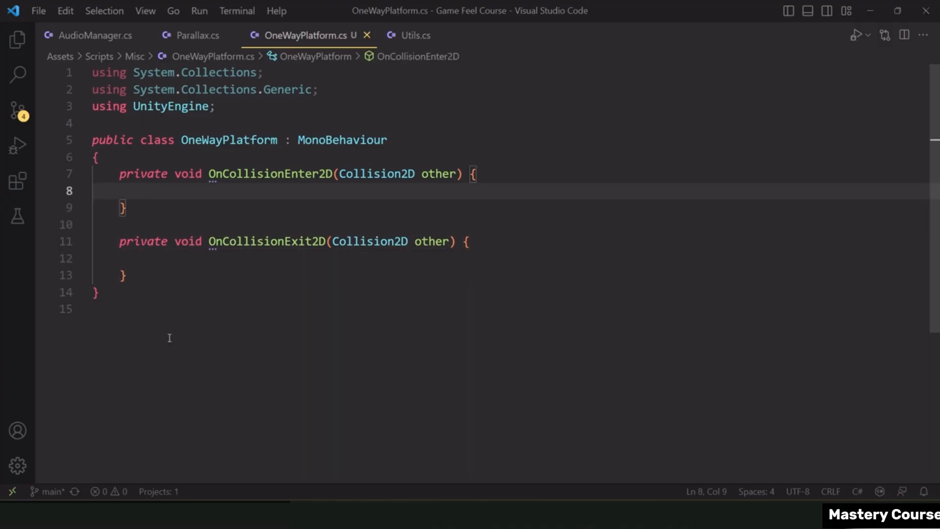
pyautogui.write('if (')
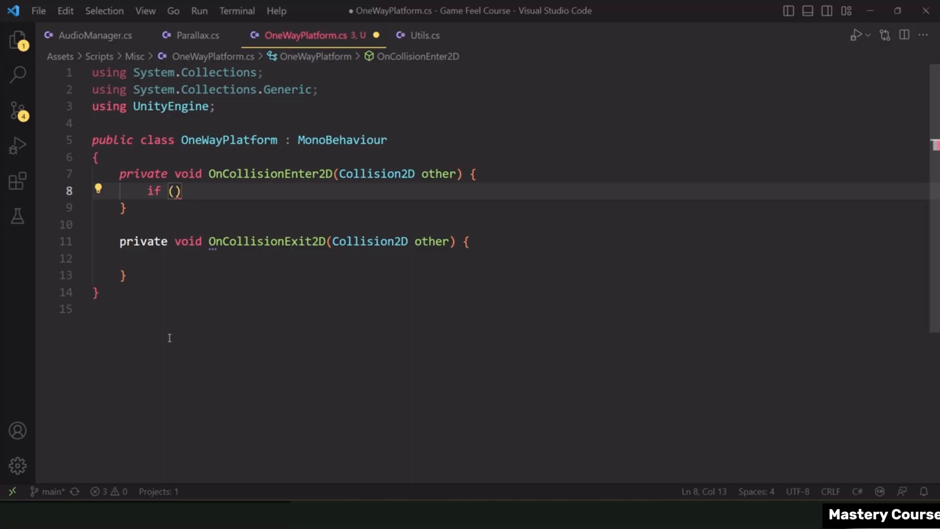
pyautogui.write('other')
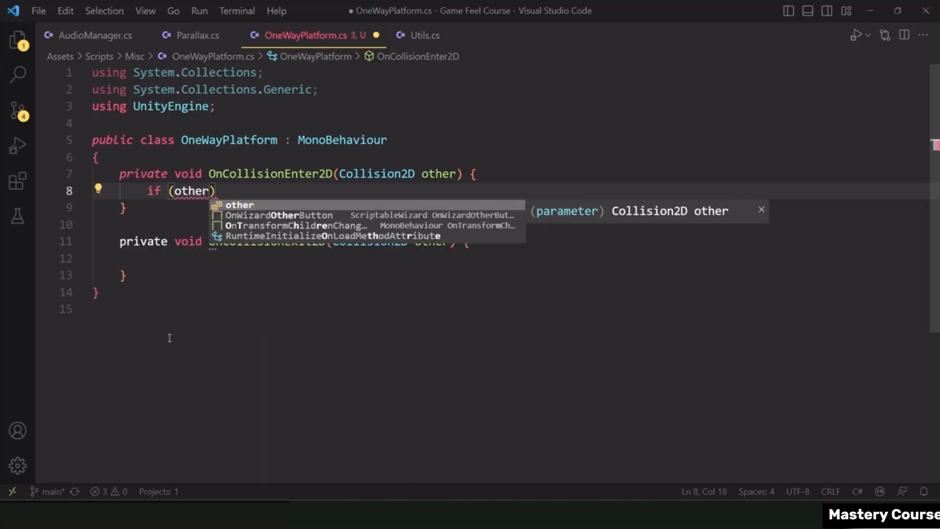
pyautogui.write('.gameObject')
pyautogui.write('.GetComponent<player')
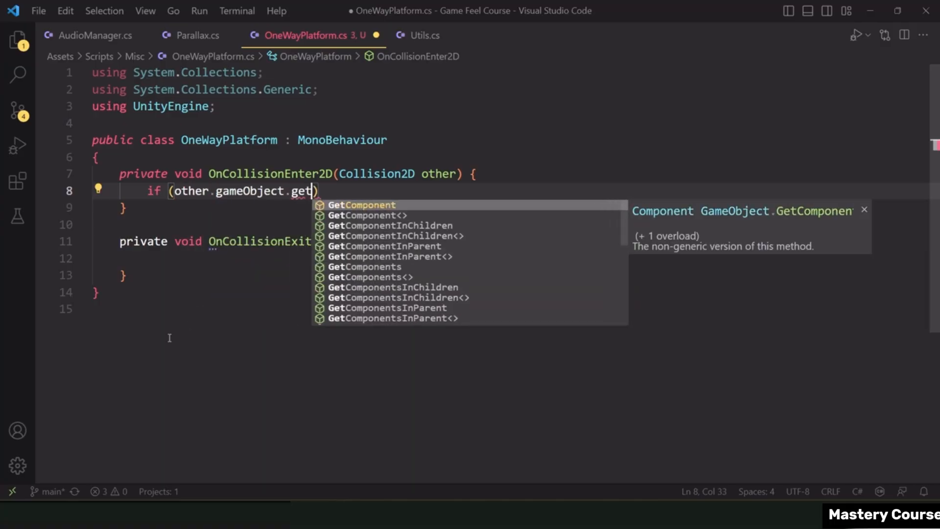
pyautogui.press('Down')
pyautogui.press('Tab')
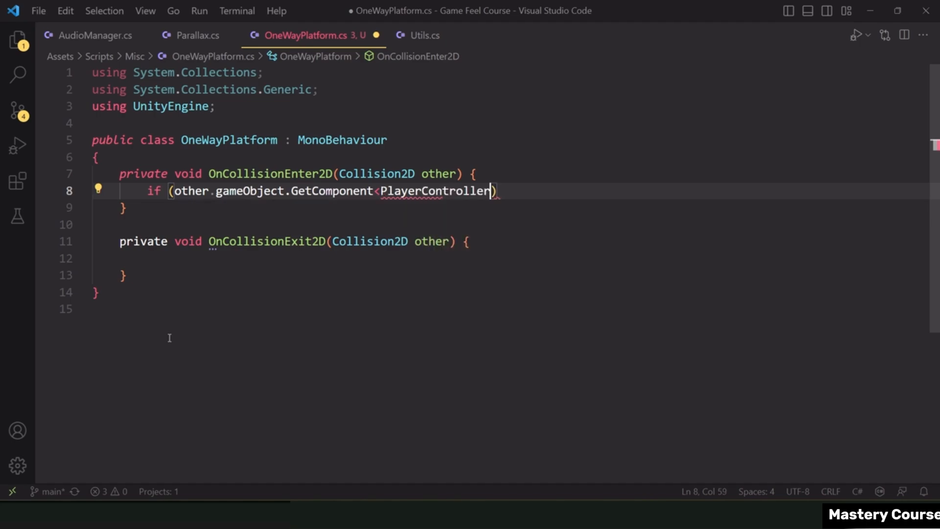
pyautogui.write('>()) {')
pyautogui.press('Return')
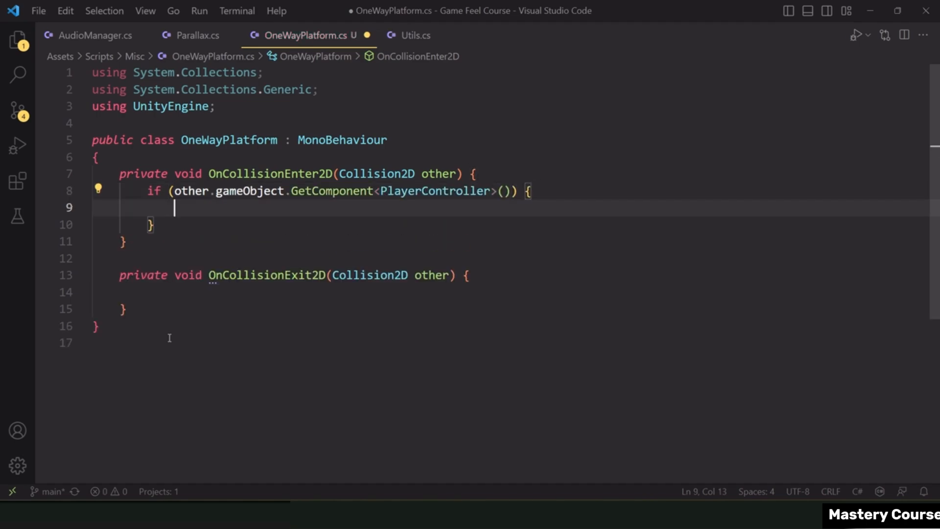
pyautogui.hotkey('ctrl', 's')
# Copy the PlayerController if block from OnCollisionEnter2D into the body of OnCollisionExit2D.
pyautogui.click(164, 224)
pyautogui.moveTo(164, 223); pyautogui.dragTo(148, 191)
pyautogui.hotkey('ctrl', 'c')
pyautogui.click(160, 290)
pyautogui.hotkey('ctrl', 'v')
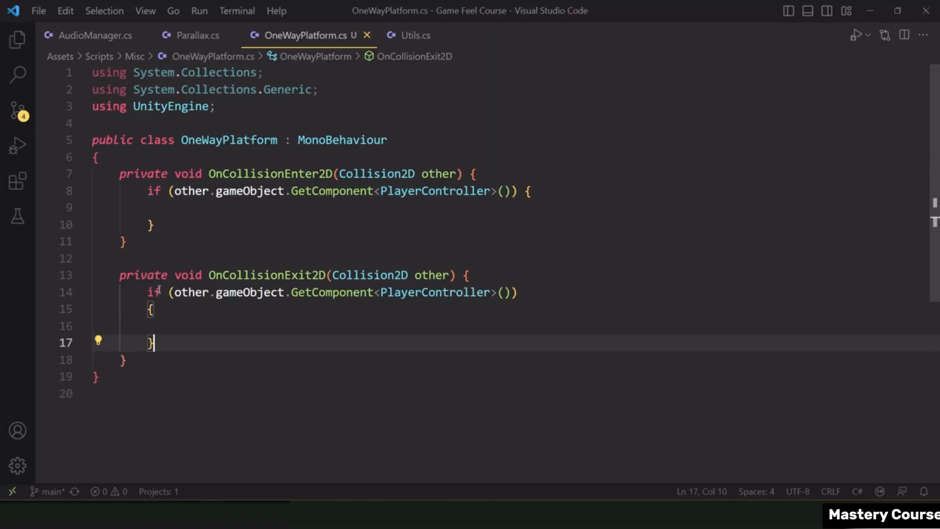
pyautogui.moveTo(181, 175); pyautogui.dragTo(162, 359)
# Declare the field private bool _playerOnPlatform = false; at the top of the OneWayPlatform class and save.
pyautogui.click(296, 156)
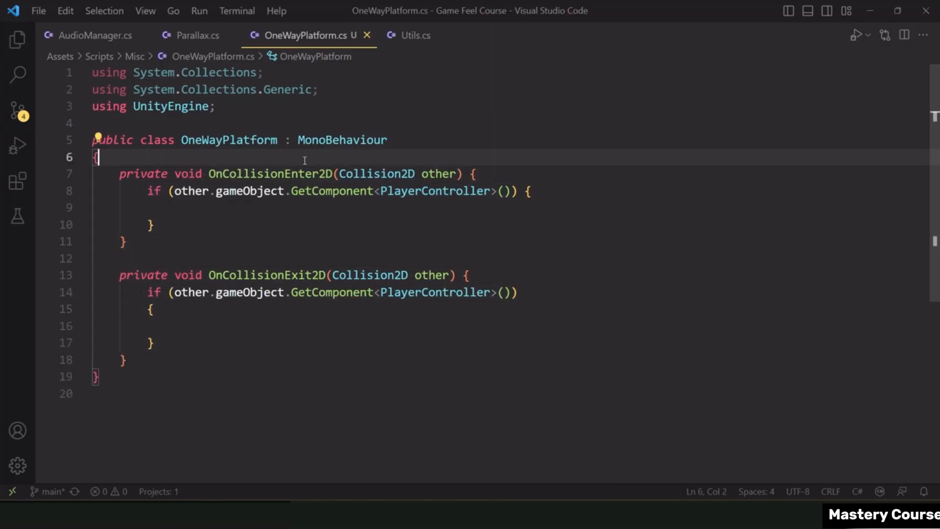
pyautogui.press('Return')
pyautogui.press('Return')
pyautogui.press('Up')
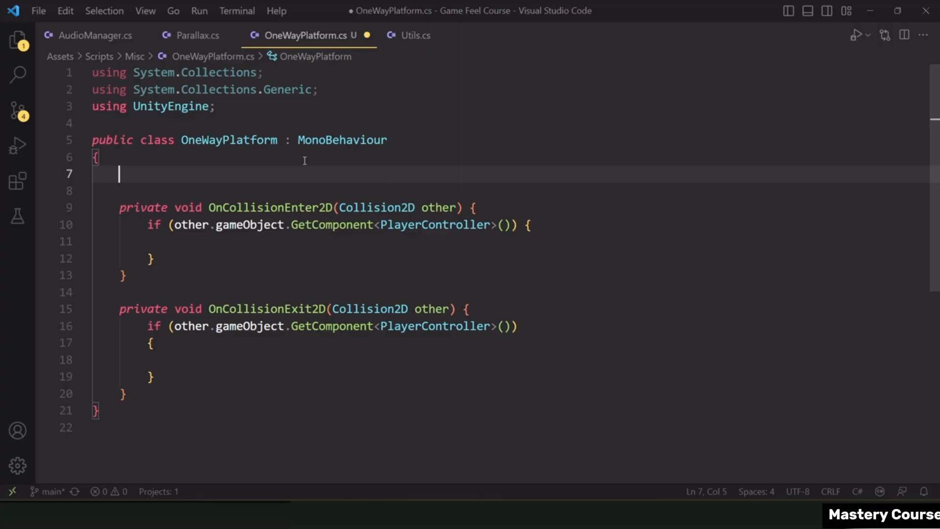
pyautogui.write('private ')
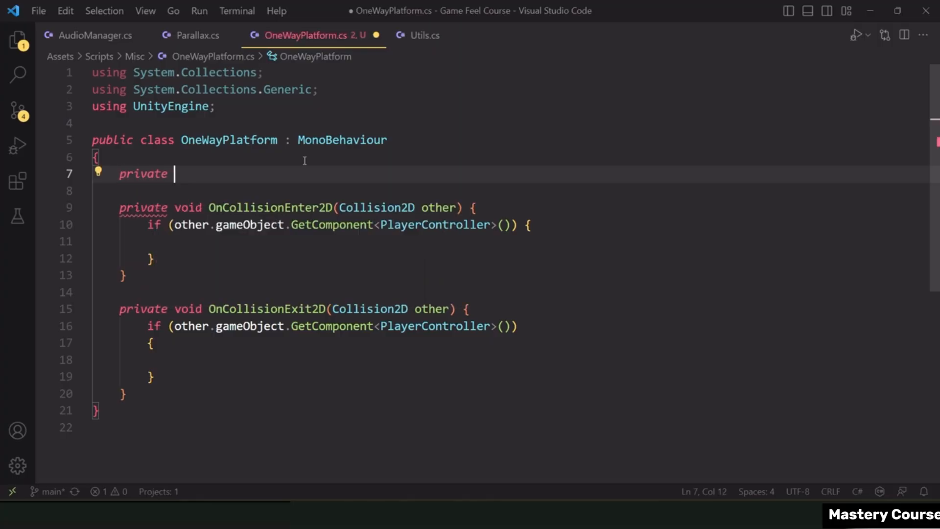
pyautogui.write('bool _play')
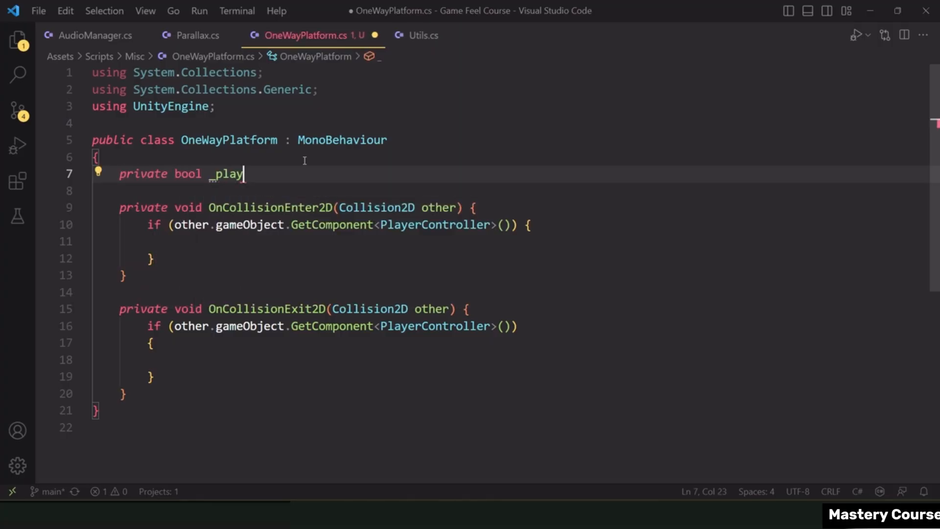
pyautogui.write('erOnPlatform')
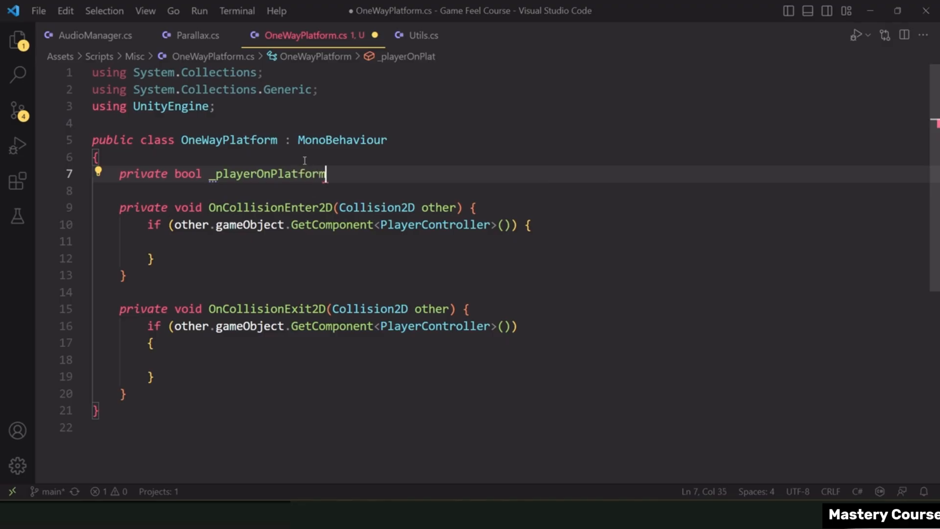
pyautogui.write(' = false;')
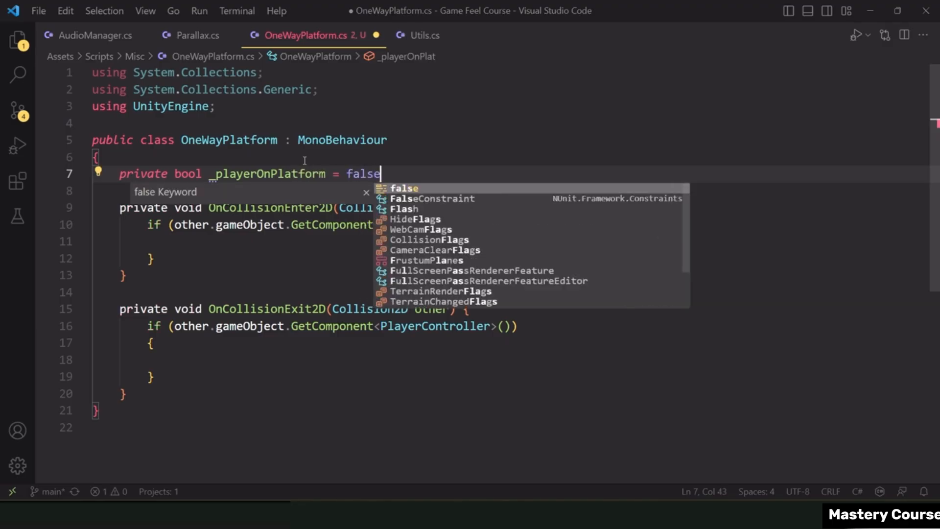
pyautogui.hotkey('ctrl', 's')
# Add an empty private void DetectPlayerInput() method below OnCollisionExit2D and save the script.
pyautogui.click(338, 392)
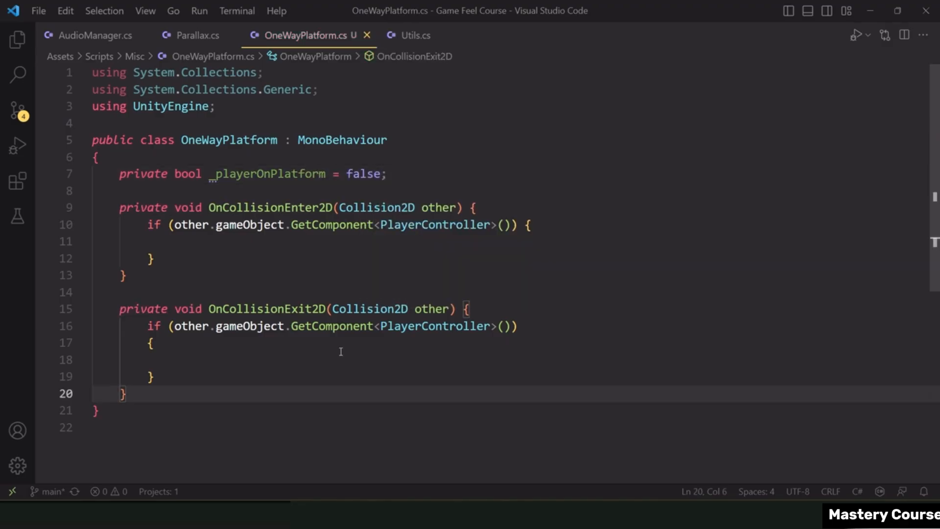
pyautogui.press('Return')
pyautogui.press('Return')
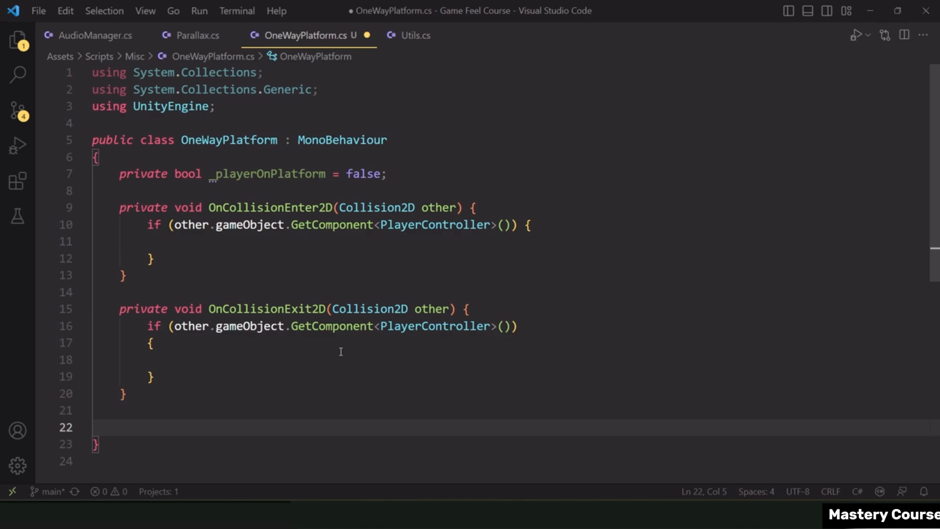
pyautogui.write('pri')
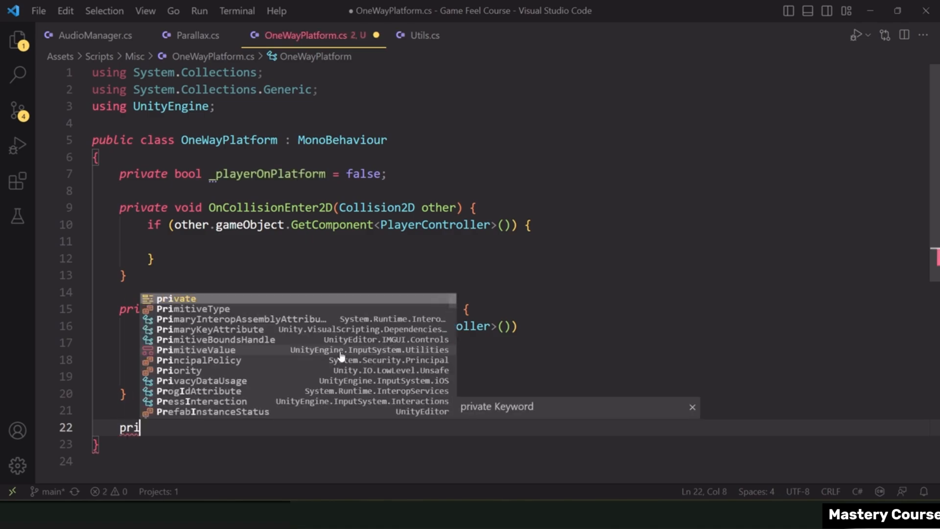
pyautogui.write('vate void D')
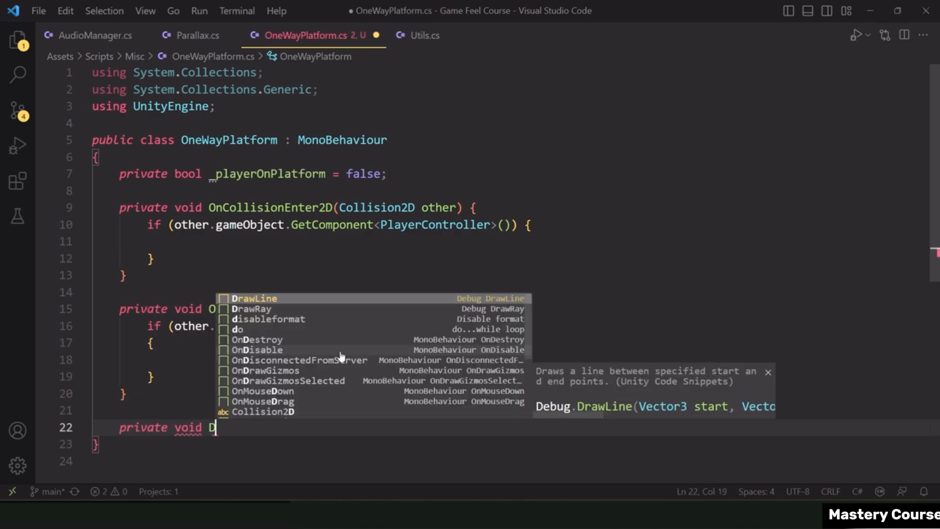
pyautogui.write('etectPlayerInput(*)')
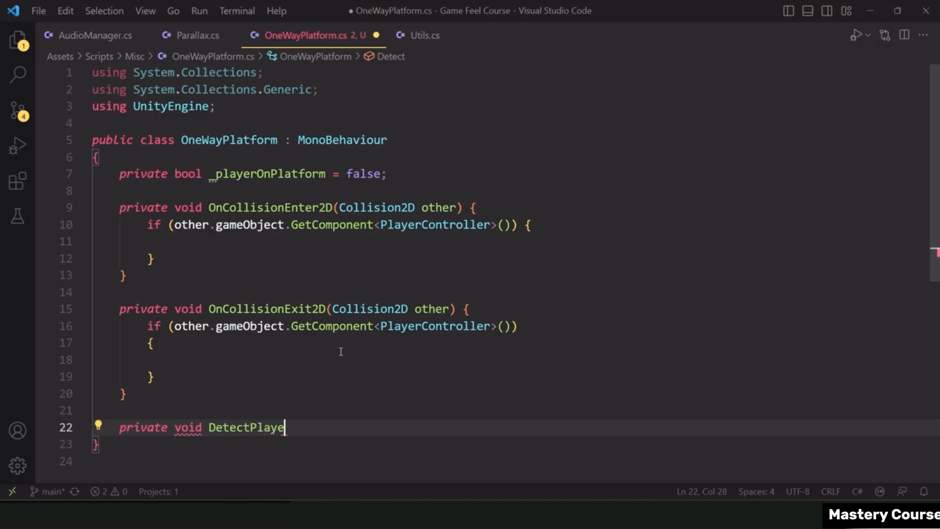
pyautogui.press('BackSpace')
pyautogui.press('BackSpace')
pyautogui.write(') {')
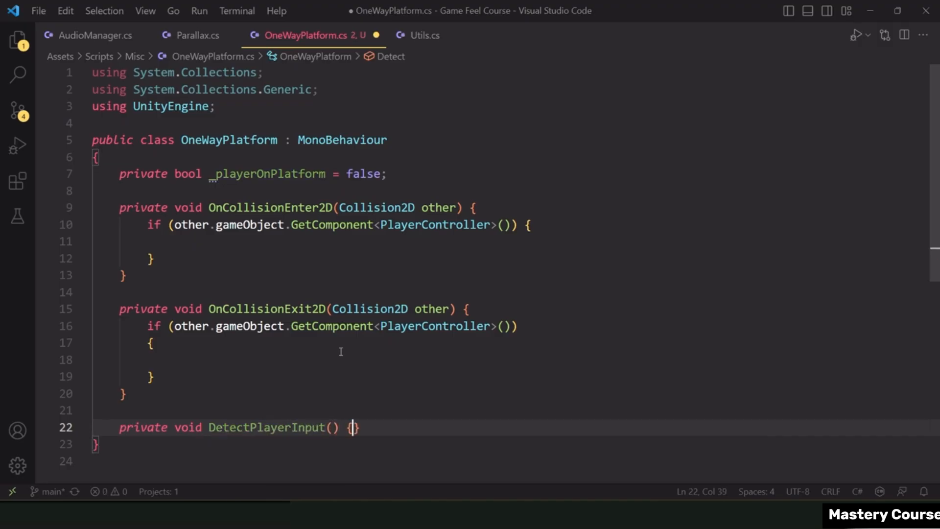
pyautogui.press('Return')
pyautogui.hotkey('ctrl', 's')
# Add a private Update method below the _playerOnPlatform field that calls DetectPlayerInput(); and save.
pyautogui.click(271, 190)
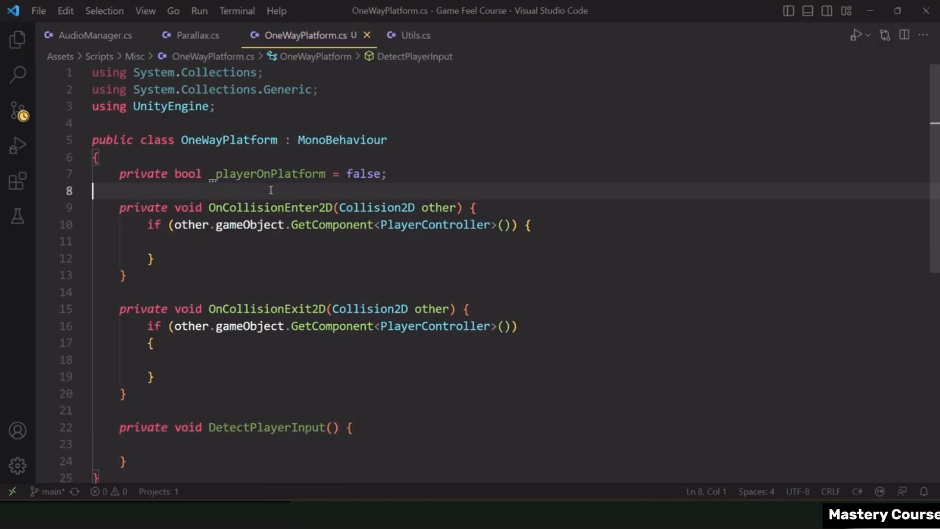
pyautogui.press('Return')
pyautogui.write('Update')
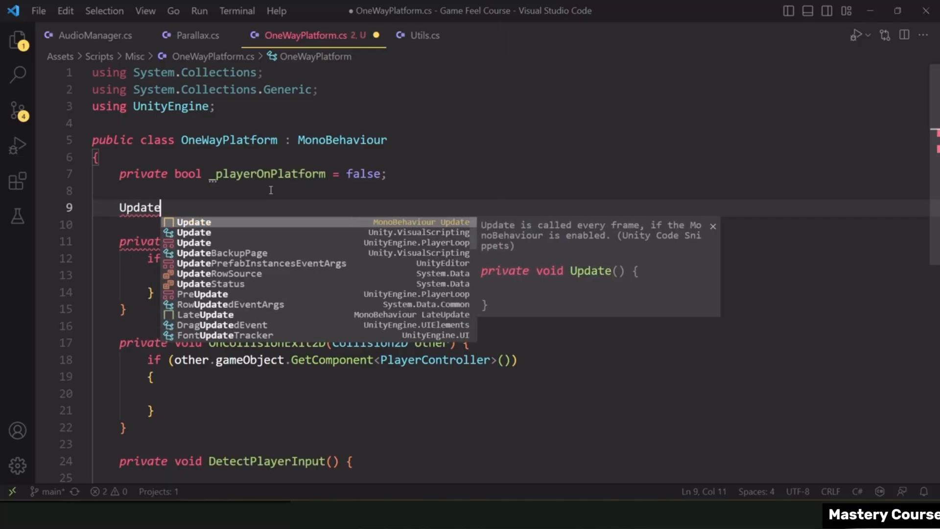
pyautogui.press('Return')
pyautogui.hotkey('ctrl', 's')
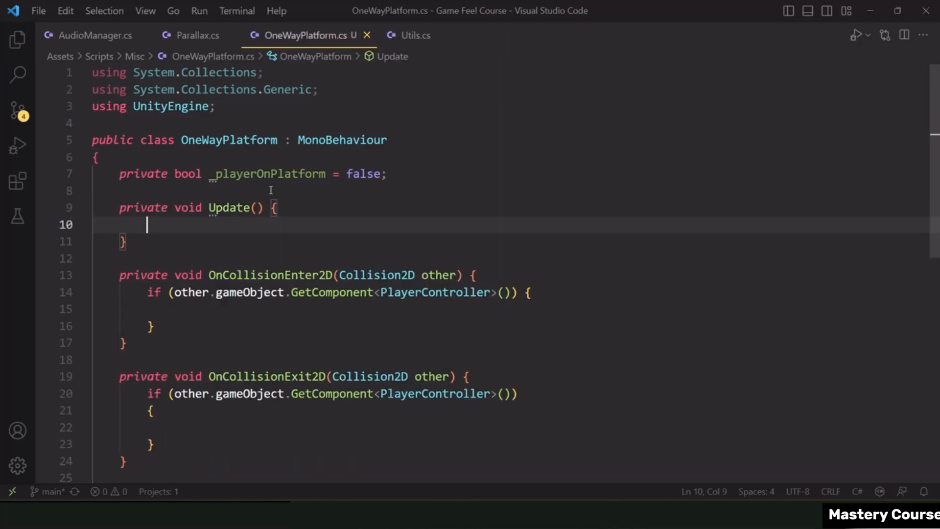
pyautogui.scroll(-1, 271, 189)
pyautogui.write('Detec')
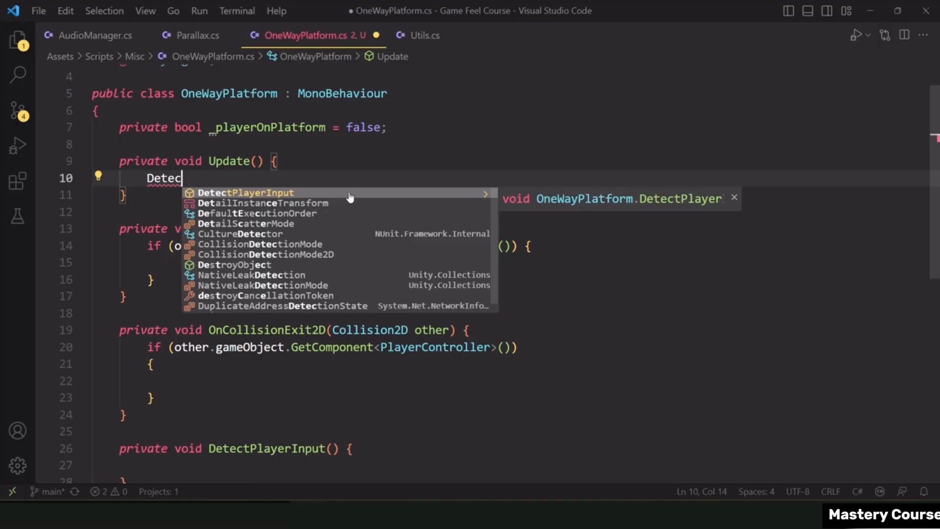
pyautogui.click(350, 193)
pyautogui.write('();')
pyautogui.hotkey('ctrl', 's')
# Add the early exit if (!_playerOnPlatform) return; to the body of DetectPlayerInput and save.
pyautogui.scroll(-2, 318, 183)
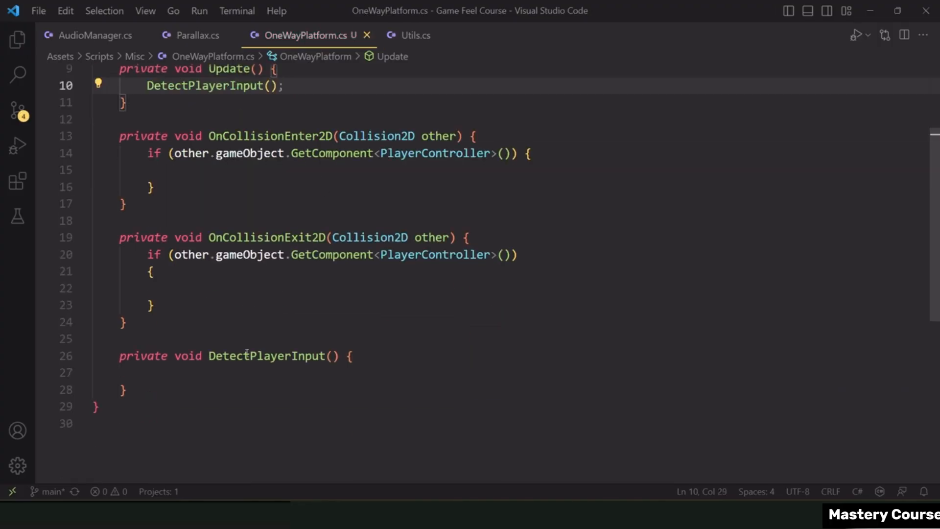
pyautogui.click(235, 374)
pyautogui.press('Tab')
pyautogui.press('Tab')
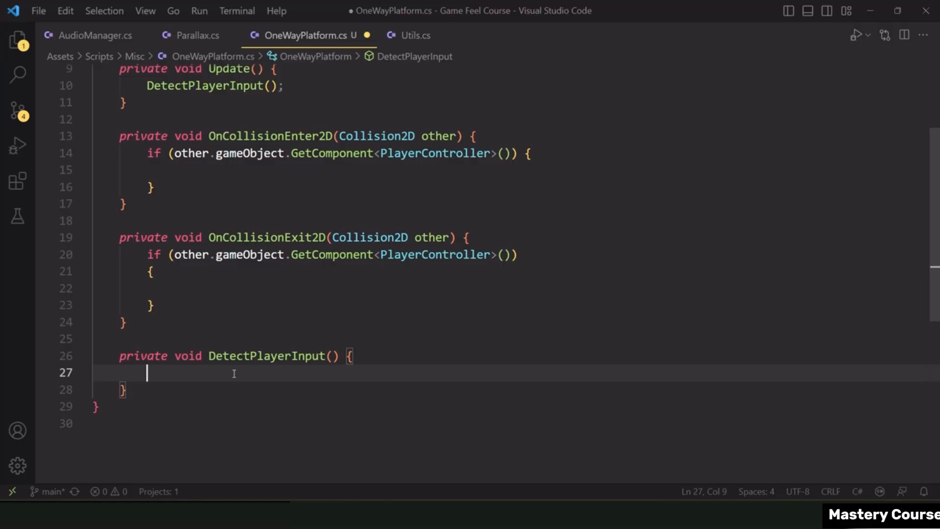
pyautogui.write('if (!_playerOnPlatform')
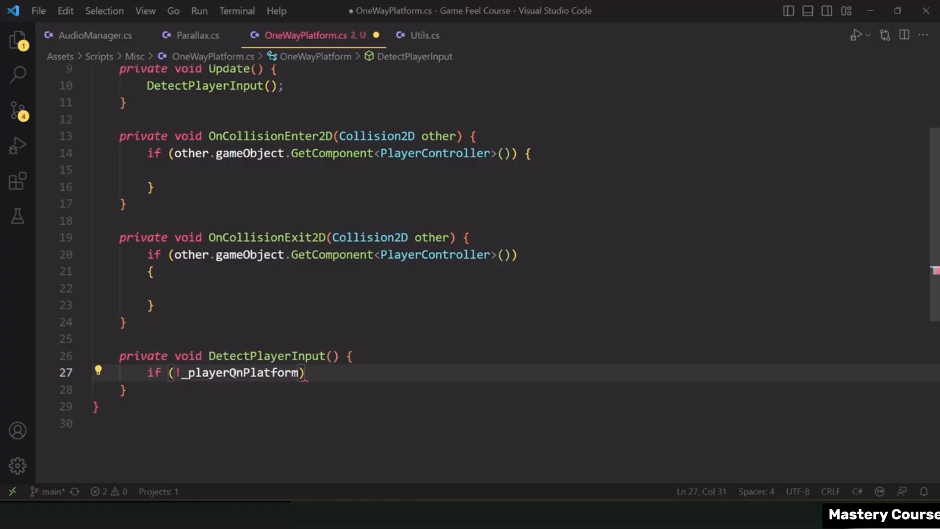
pyautogui.write(') return;')
pyautogui.hotkey('ctrl', 's')
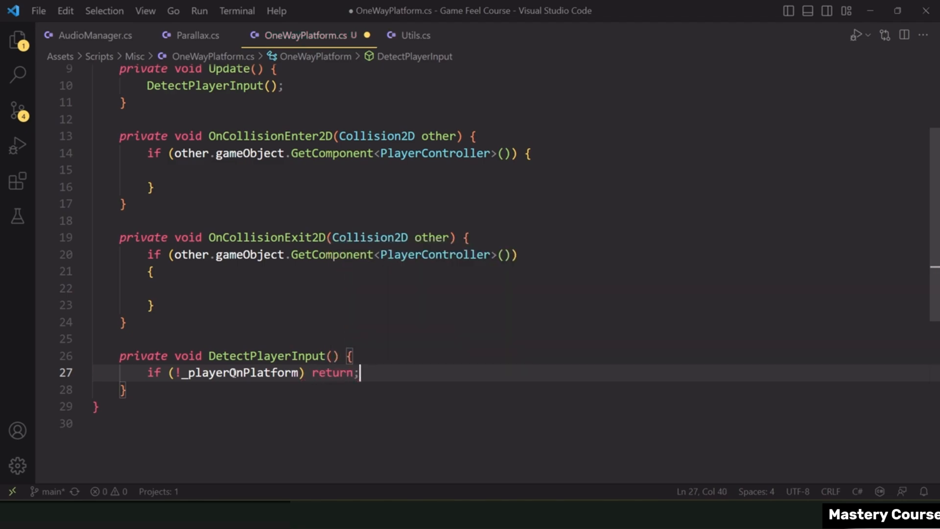
# Start an if statement with empty parentheses below the early return in DetectPlayerInput.
pyautogui.press('Return')
pyautogui.press('Return')
pyautogui.write('if ')
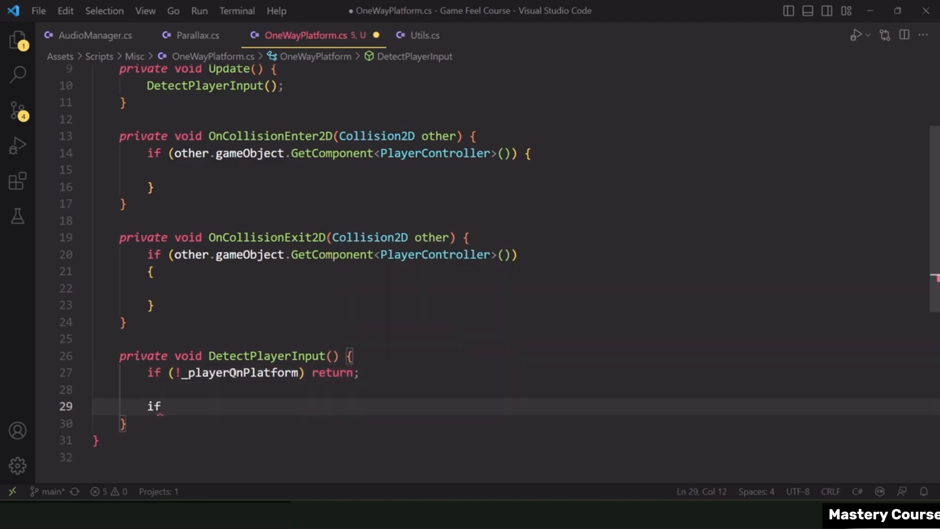
pyautogui.write('(')
# Look up how the MoveInput property is declared in PlayerController.cs, and return to OneWayPlatform.cs.
pyautogui.hotkey('ctrl', 'p')
pyautogui.write('playercon')
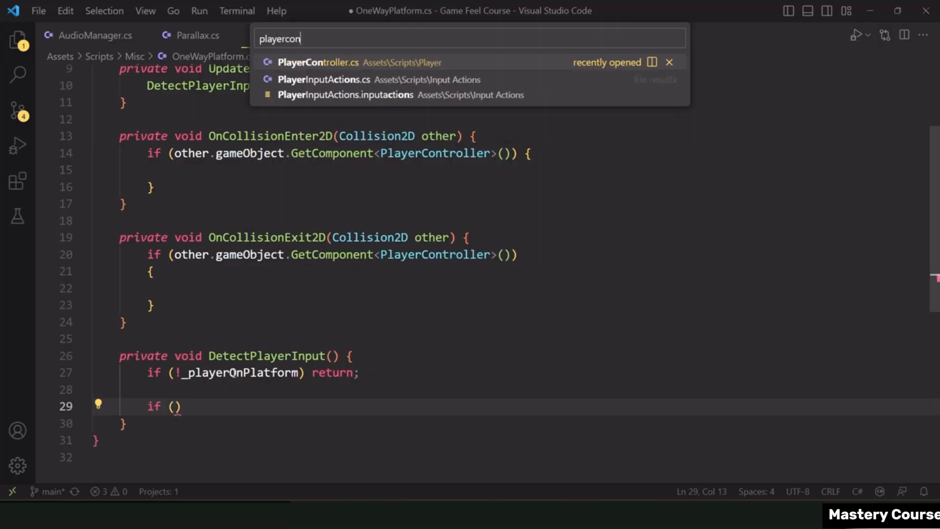
pyautogui.press('Return')
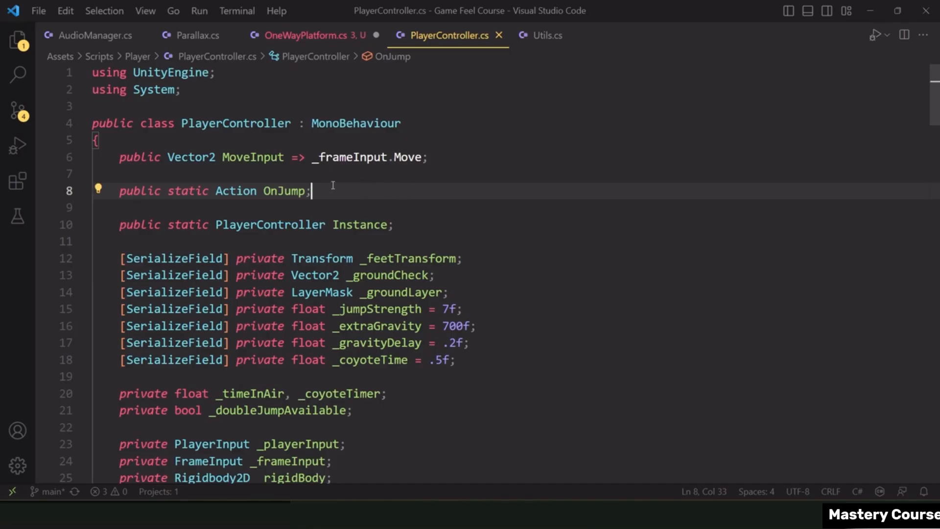
pyautogui.moveTo(229, 157); pyautogui.dragTo(285, 157)
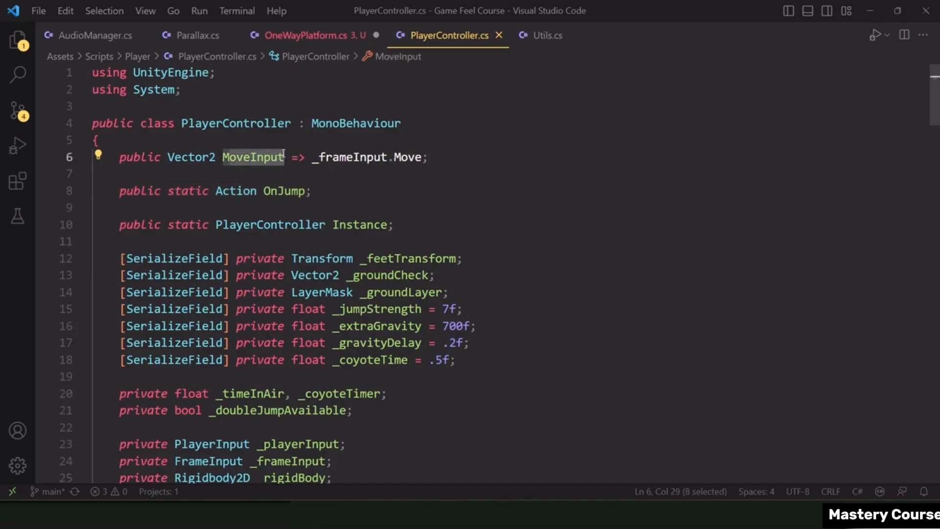
pyautogui.click(264, 177)
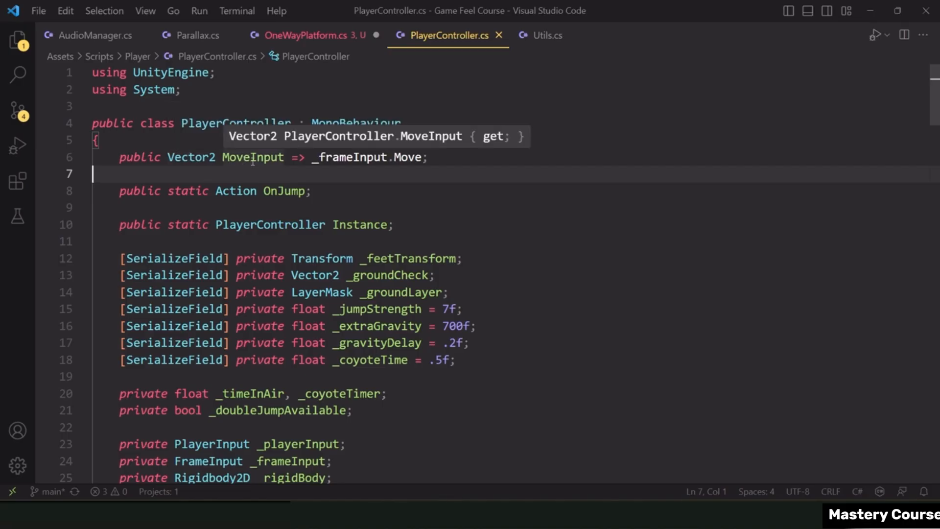
pyautogui.click(316, 191)
pyautogui.click(315, 37)
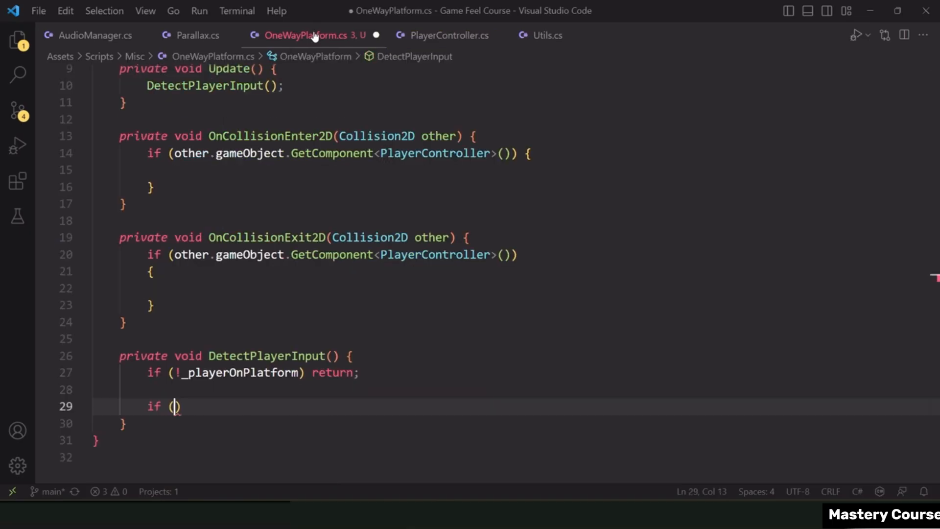
# Complete the if condition as PlayerController.Instance.MoveInput.y < 0f, give it an empty body and save the script.
pyautogui.write('playecon')
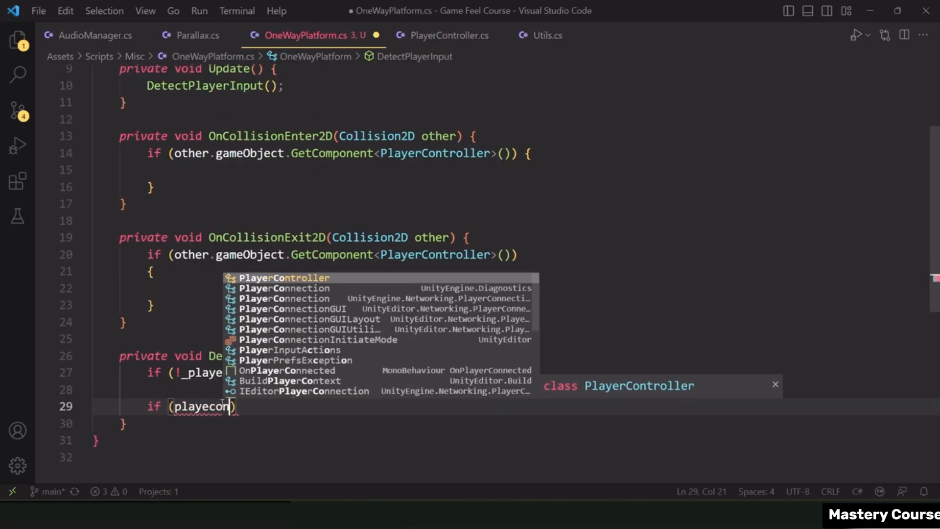
pyautogui.press('Tab')
pyautogui.write('.Instance')
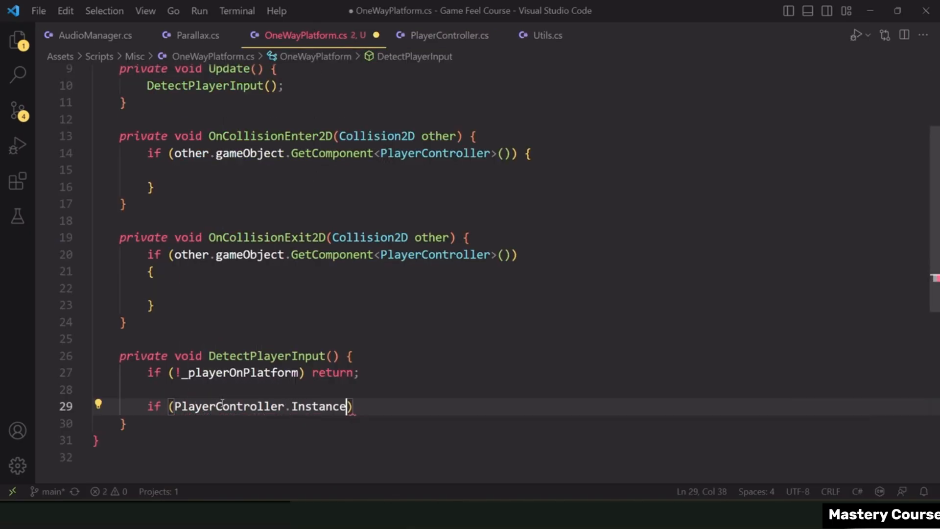
pyautogui.write('.movein')
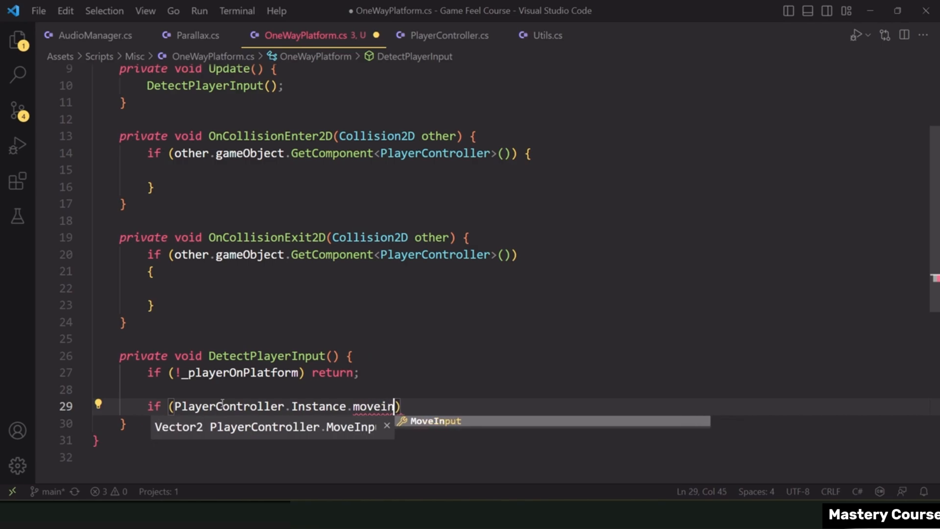
pyautogui.press('Tab')
pyautogui.write('.y')
pyautogui.write(' < 0f)')
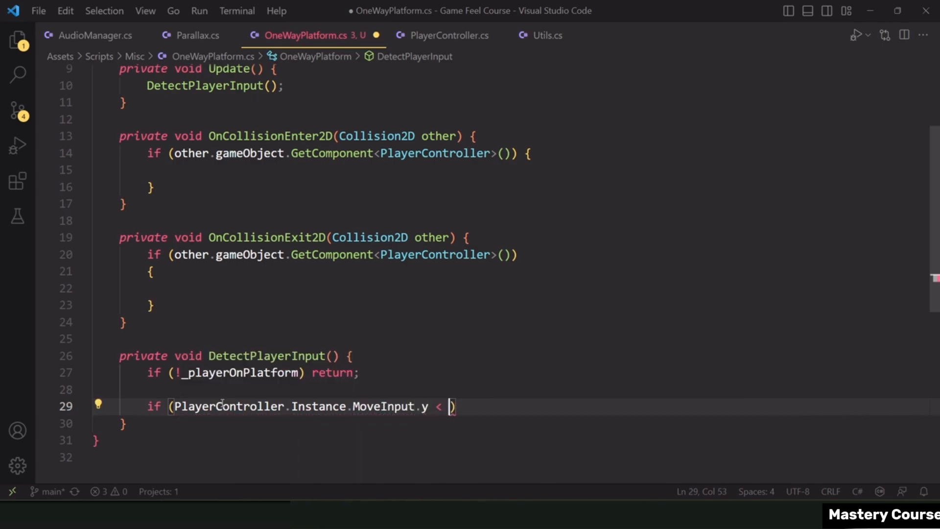
pyautogui.write(' {')
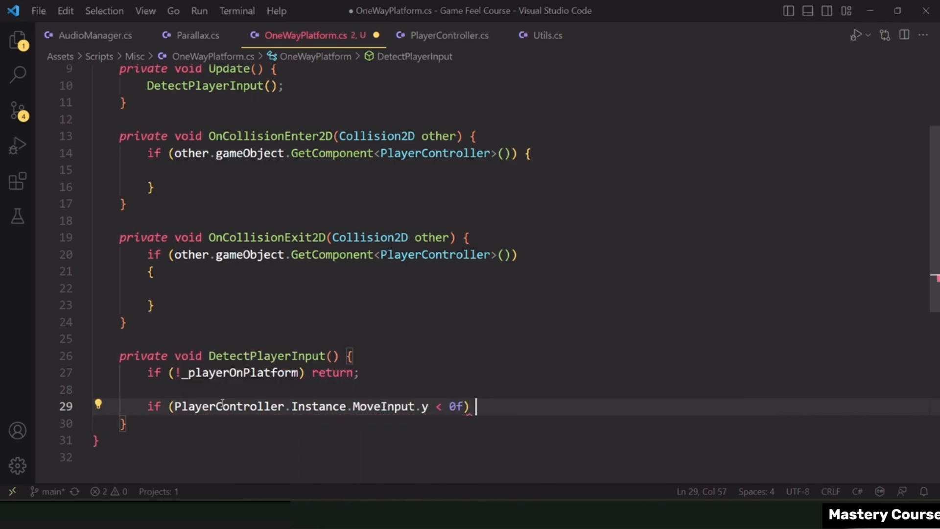
pyautogui.press('Return')
pyautogui.hotkey('ctrl', 's')
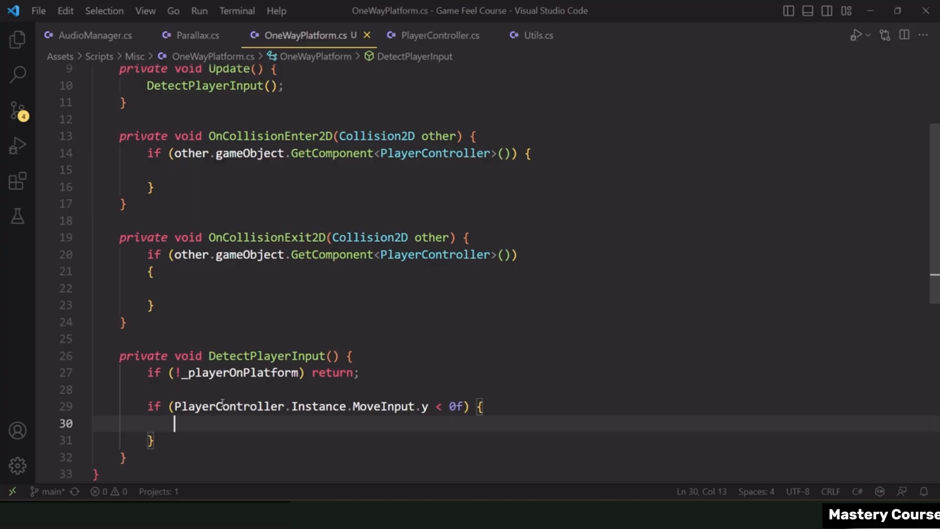
# Add a private IEnumerator method named DisablePlatformColliderRoutine() below DetectPlayerInput.
pyautogui.scroll(-3, 264, 384)
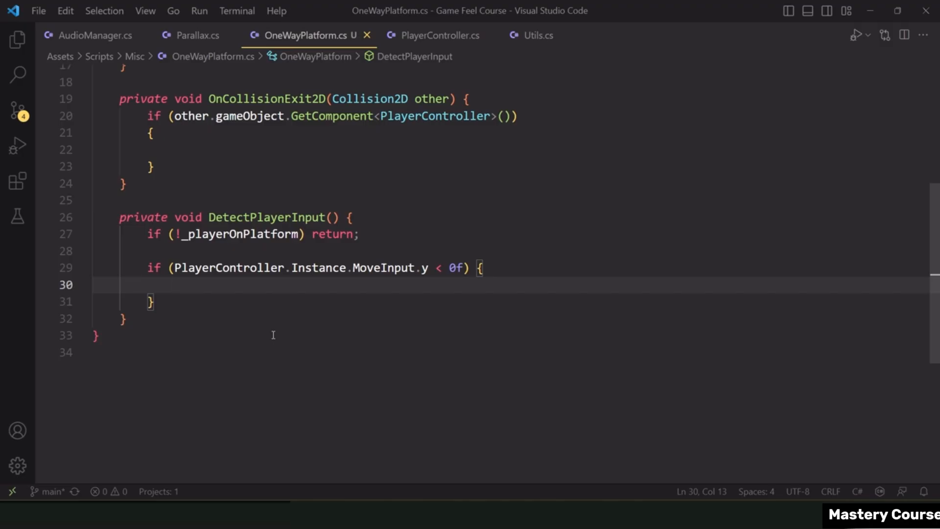
pyautogui.press('Down')
pyautogui.press('Down')
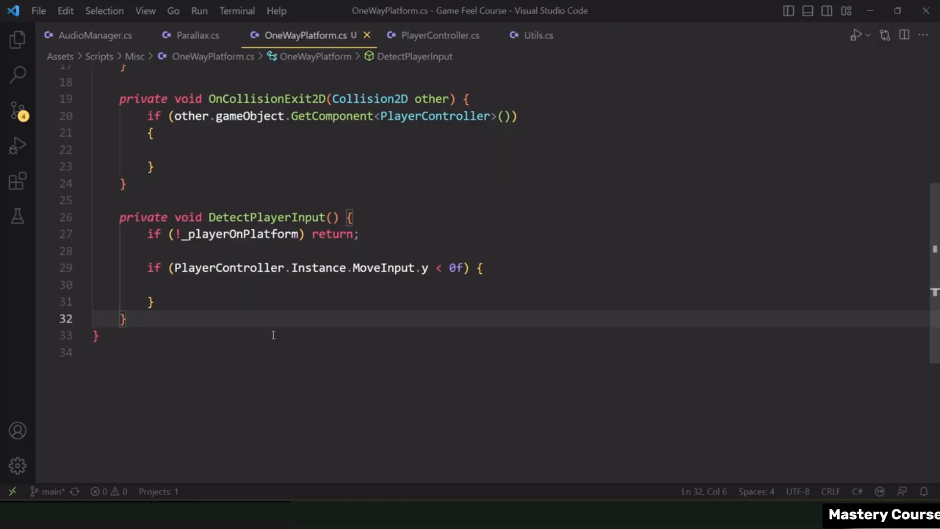
pyautogui.press('Return')
pyautogui.press('Return')
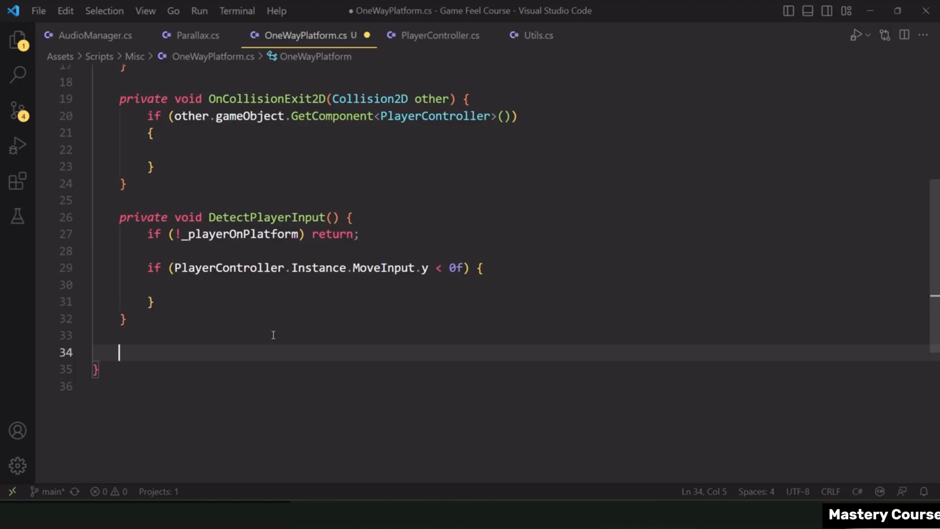
pyautogui.write('priva')
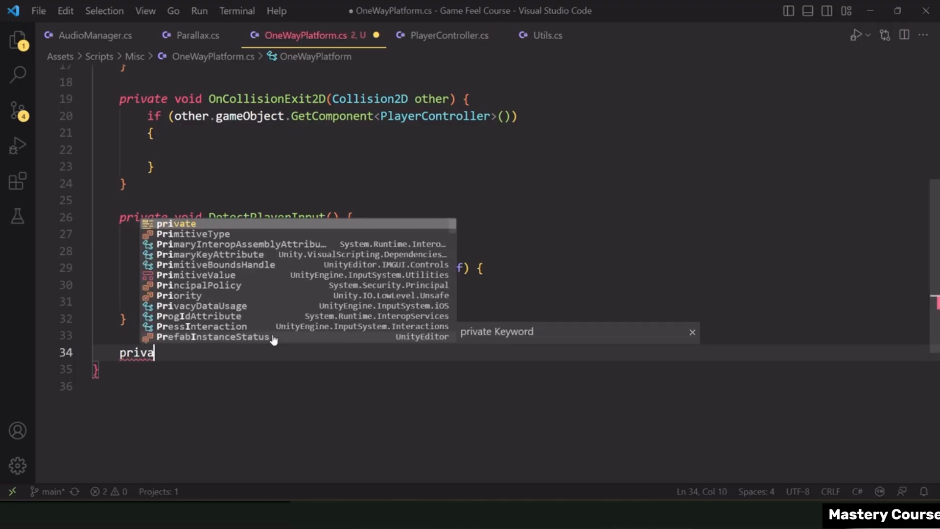
pyautogui.write('te ienum')
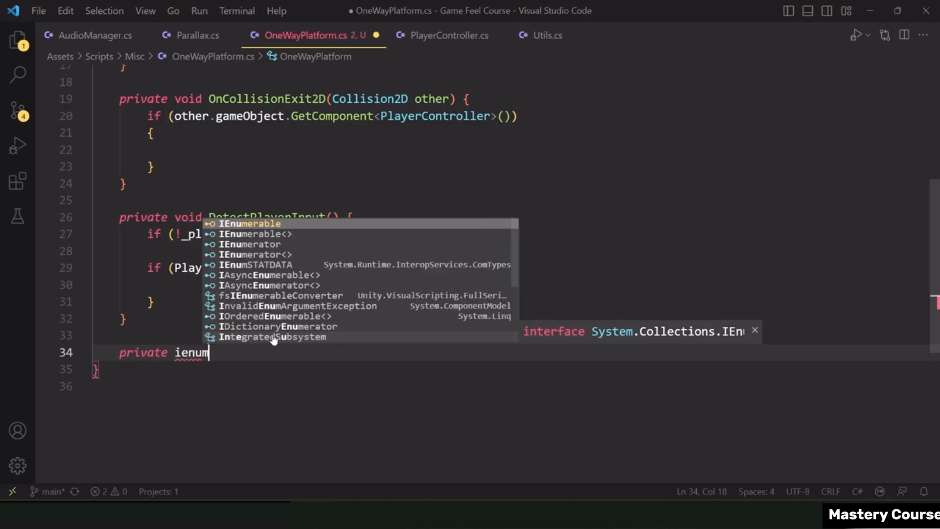
pyautogui.press('Down')
pyautogui.press('Down')
pyautogui.press('Tab')
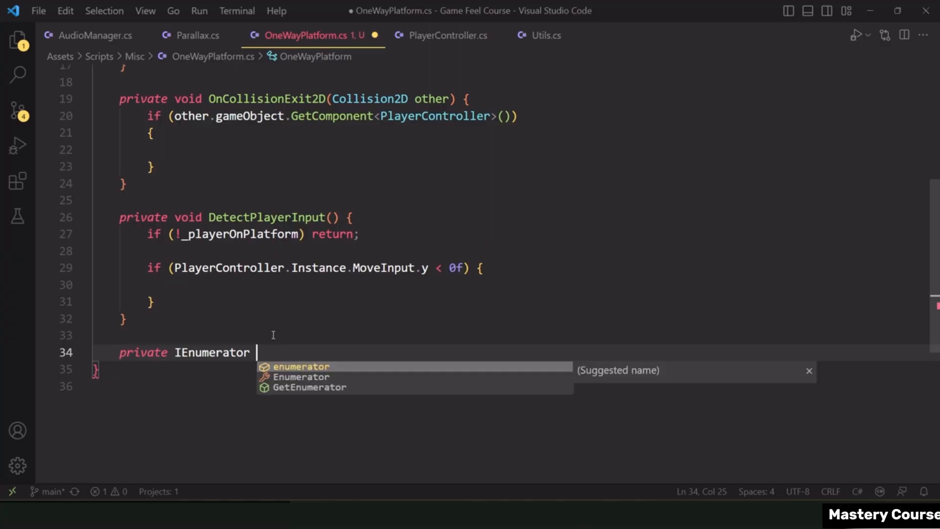
pyautogui.write('Disable')
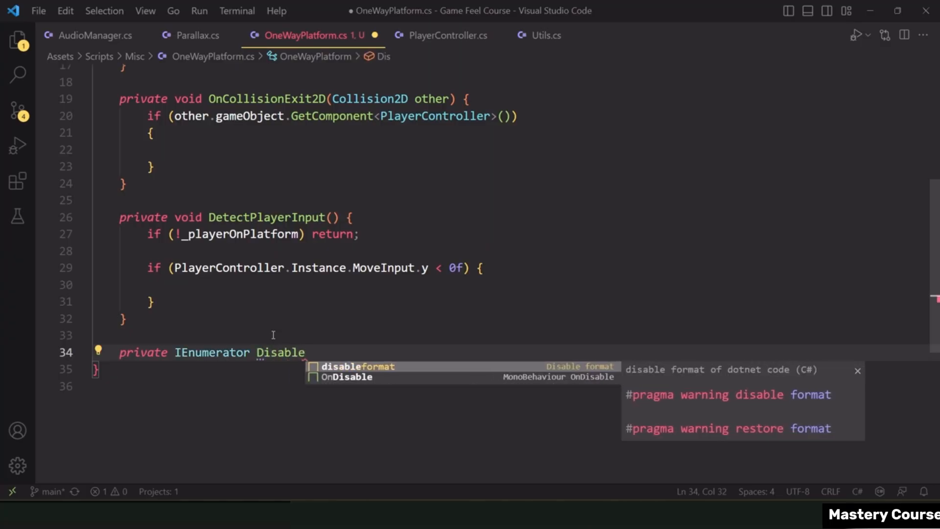
pyautogui.press('Escape')
pyautogui.write('Plat')
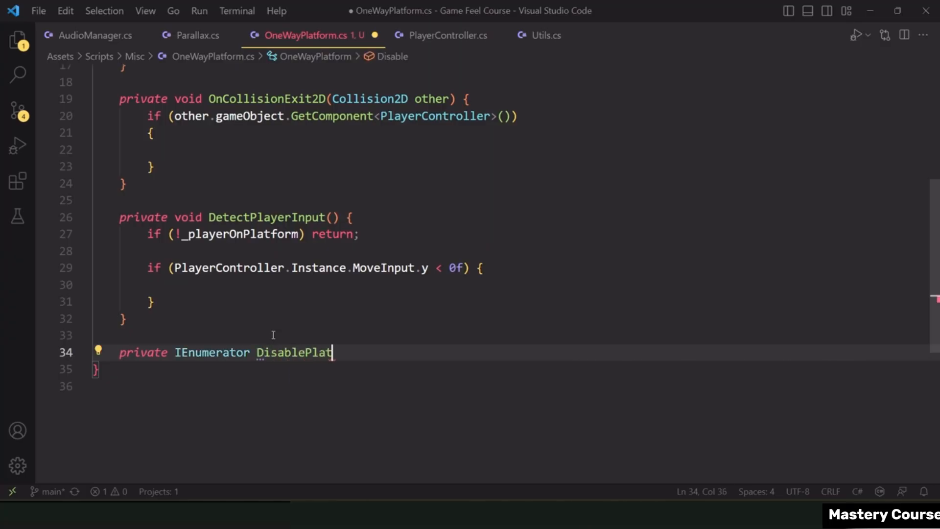
pyautogui.write('formCollider')
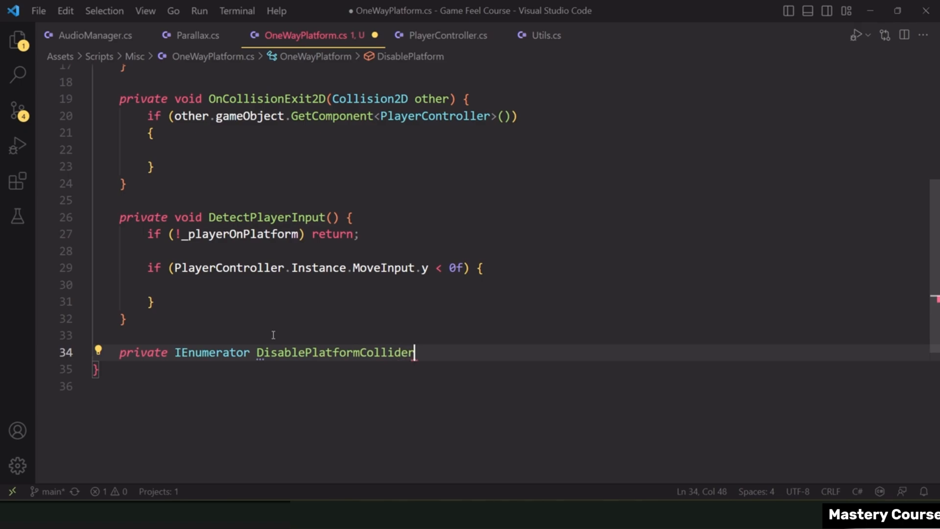
pyautogui.press('BackSpace')
pyautogui.write('rRoutine() {')
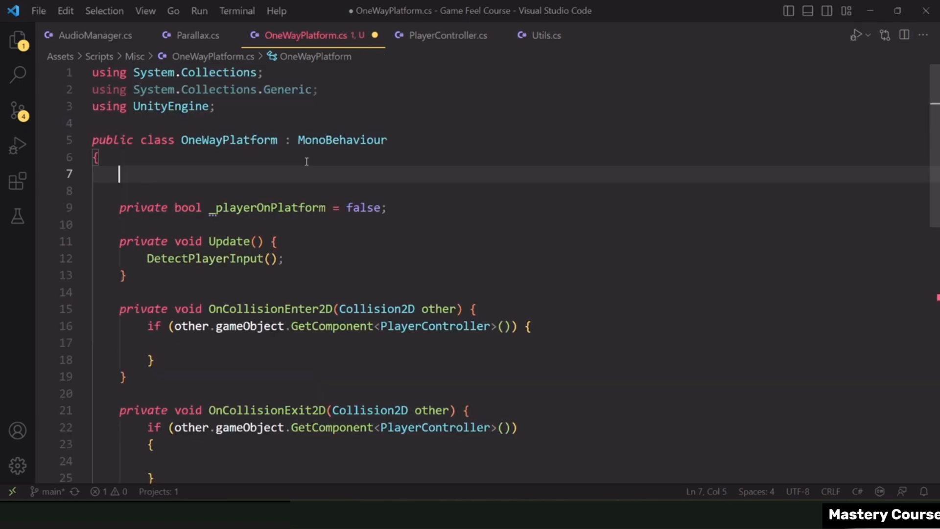
# Declare [SerializeField] private float _disableColliderTime = 1f; at the top of the OneWayPlatform class and save.
pyautogui.press('Tab')
pyautogui.write('[p')
pyautogui.press('BackSpace')
pyautogui.write('seria')
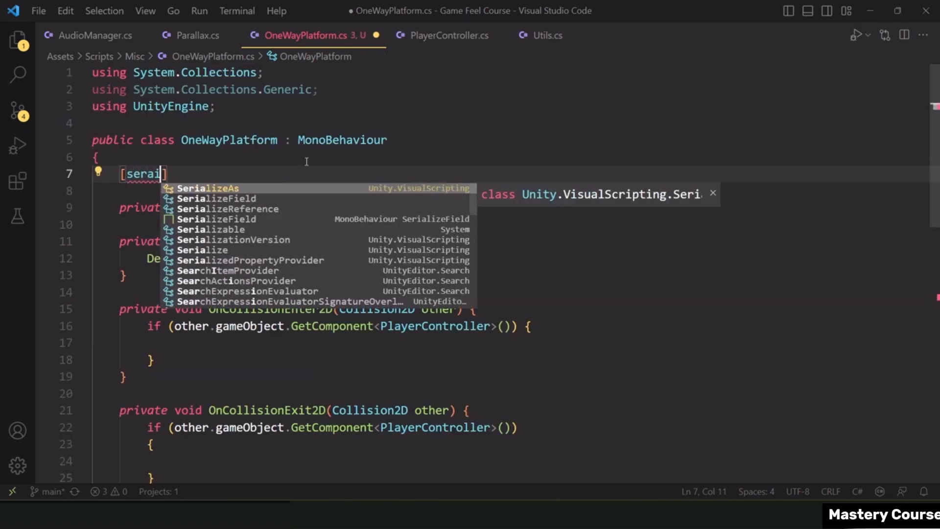
pyautogui.press('Down')
pyautogui.press('Return')
pyautogui.press('Right')
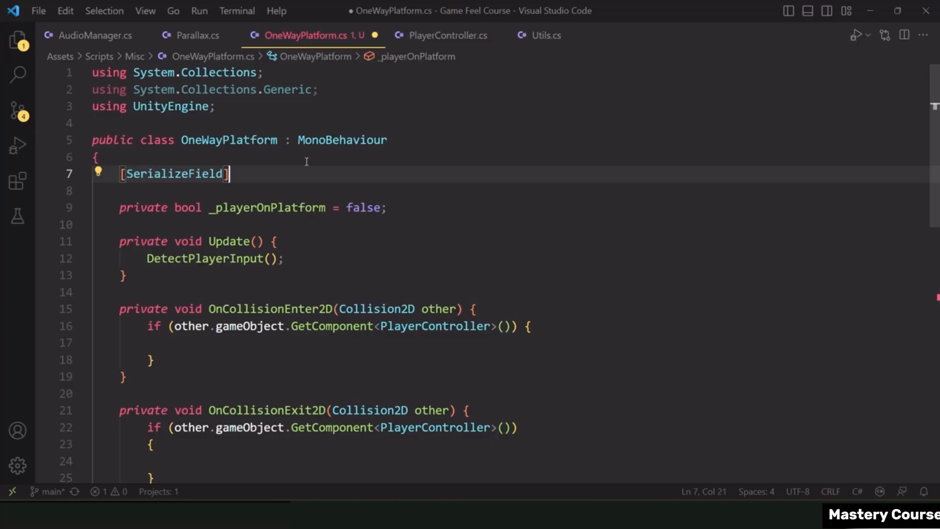
pyautogui.write('private ')
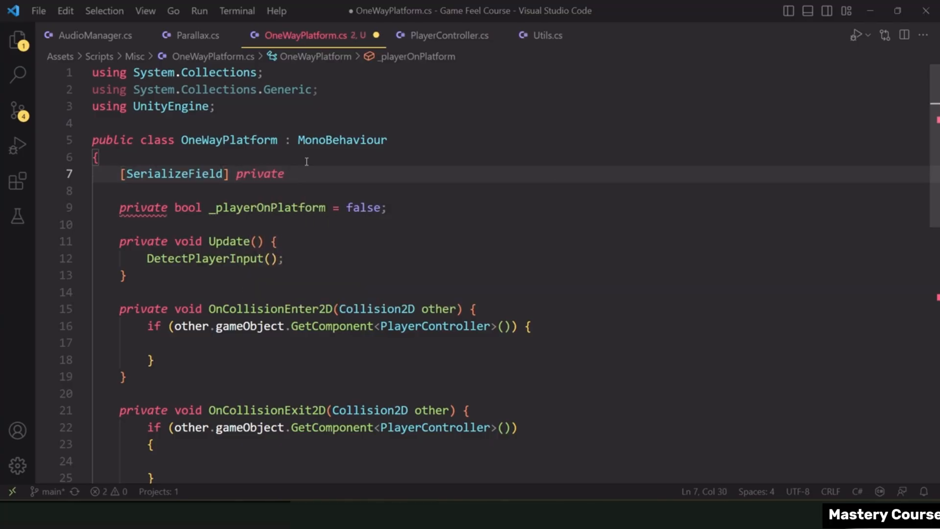
pyautogui.write('float _dis')
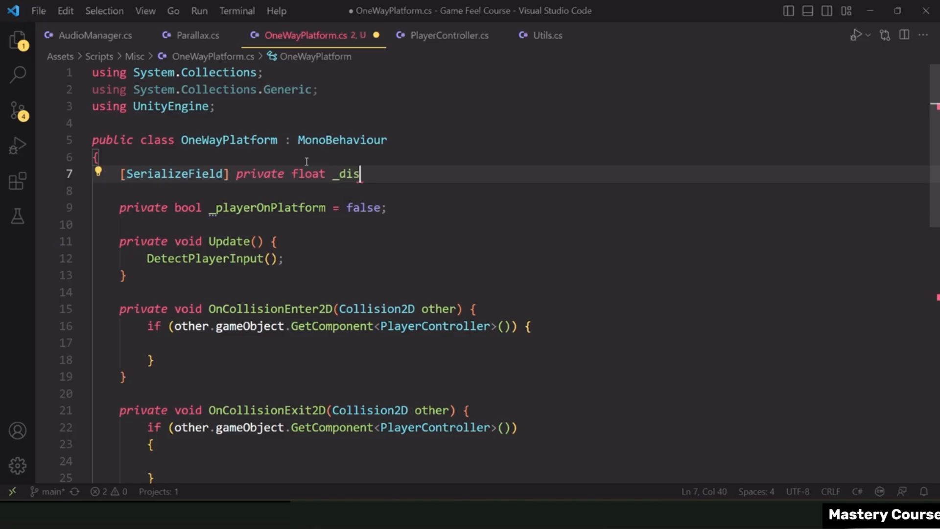
pyautogui.write('ableCollid')
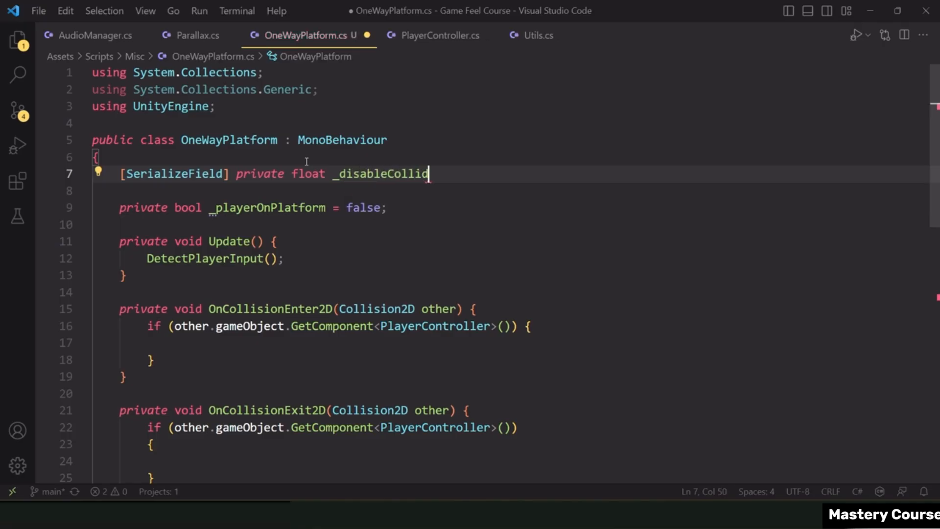
pyautogui.write('erTime = 1f;')
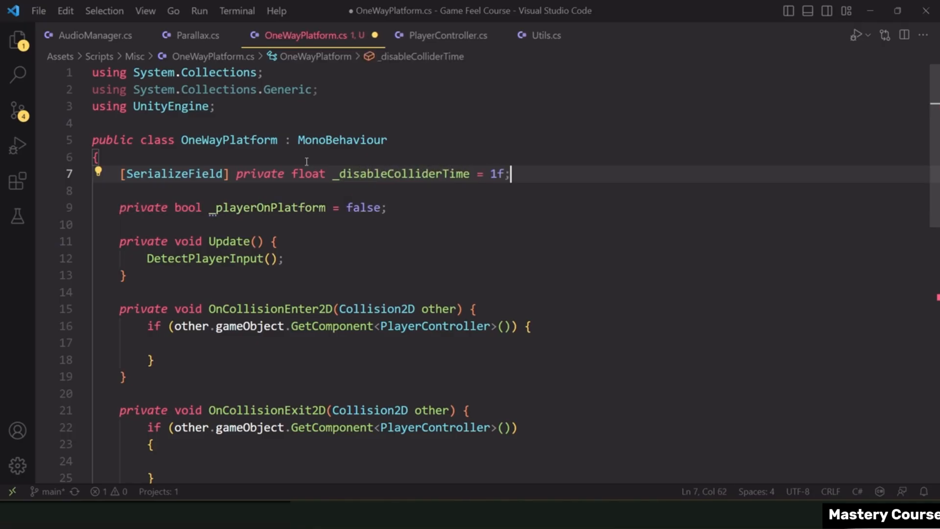
pyautogui.hotkey('ctrl', 's')
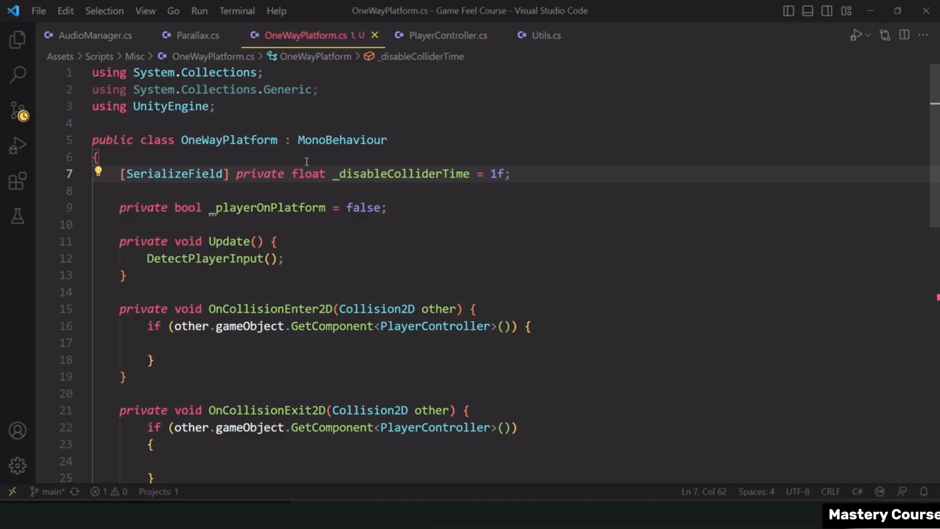
# Declare the field private Collider2D _collider; below _playerOnPlatform and save the script.
pyautogui.click(437, 197)
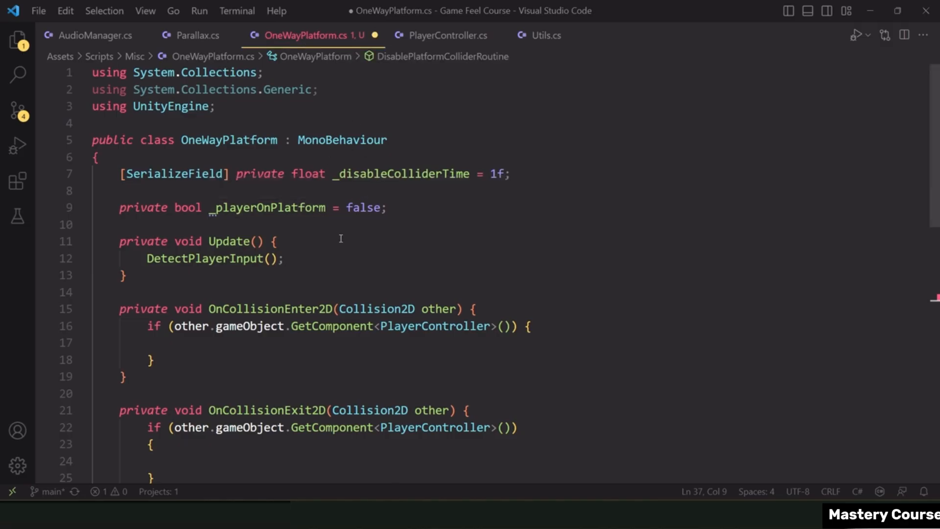
pyautogui.click(408, 208)
pyautogui.press('Return')
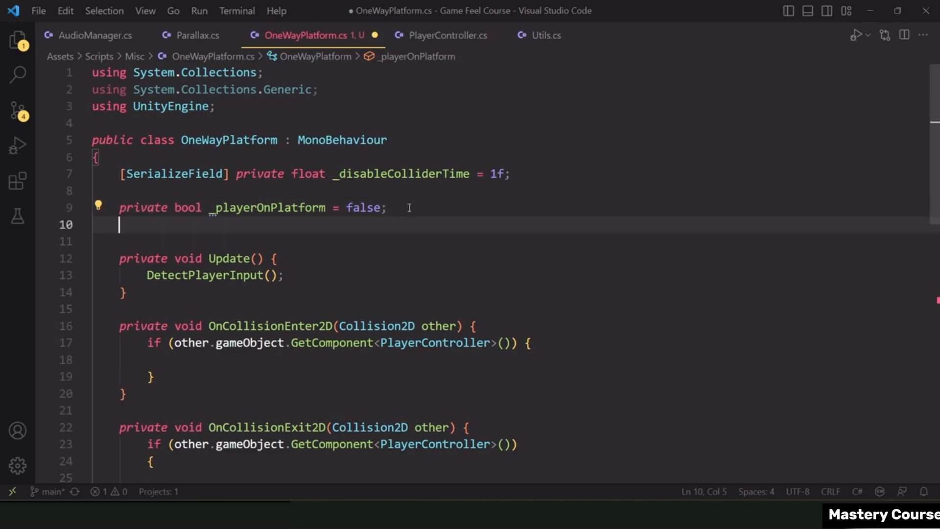
pyautogui.write('private ')
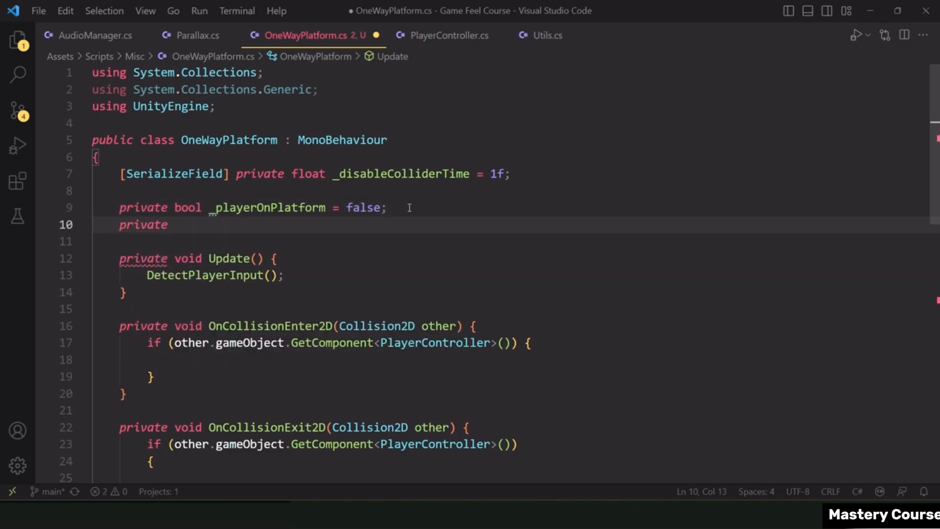
pyautogui.write('collider2D')
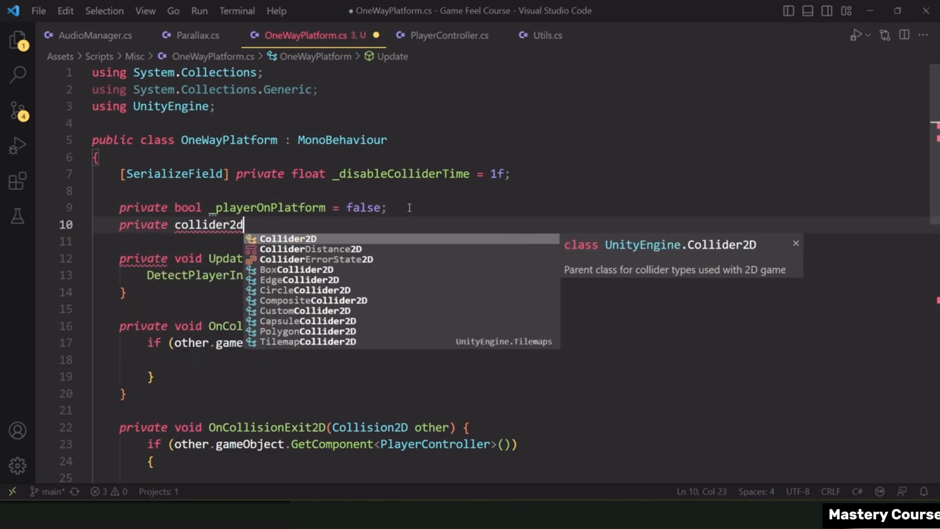
pyautogui.press('Tab')
pyautogui.write('_collider;')
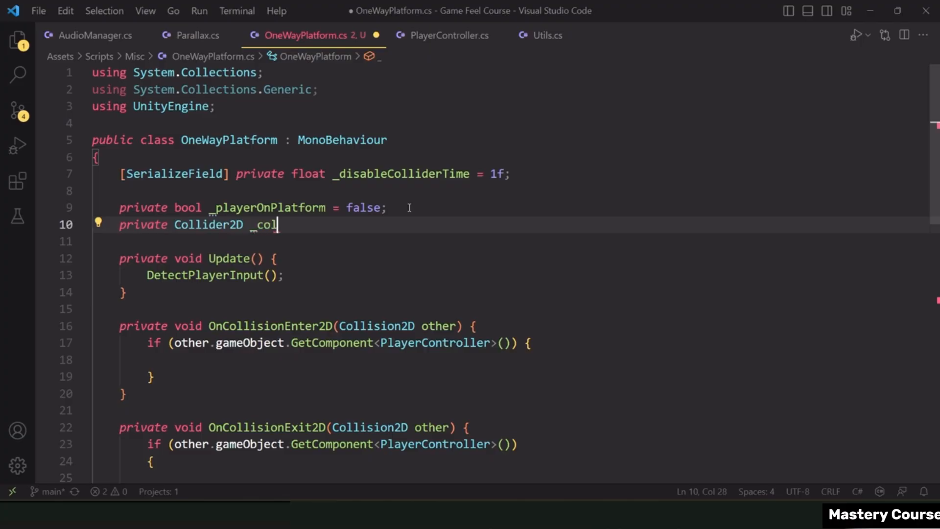
pyautogui.hotkey('ctrl', 's')
# Add an empty private void Awake() method below the _collider field in the OneWayPlatform class.
pyautogui.press('Return')
pyautogui.press('Return')
pyautogui.write('awak')
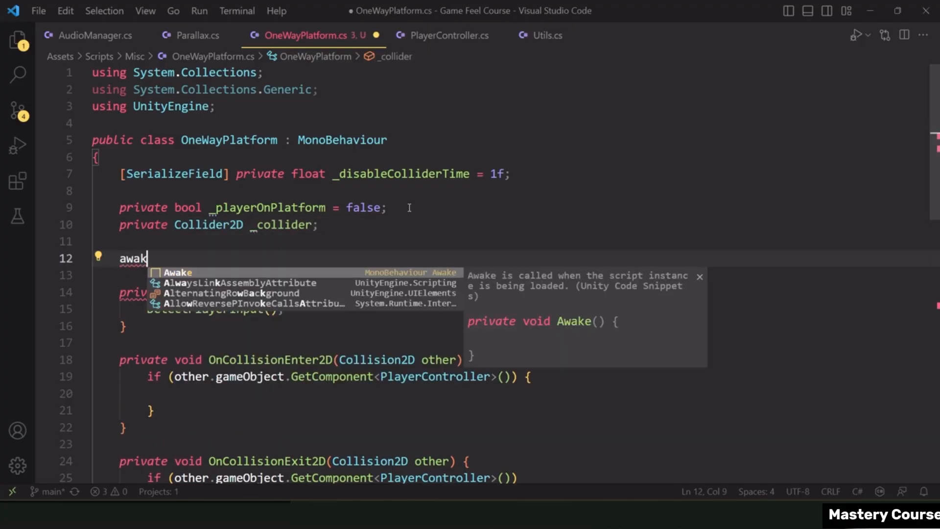
pyautogui.press('Tab')
# In Awake, assign _collider = GetComponent<BoxCollider2D>(); and save the script.
pyautogui.write('_collider')
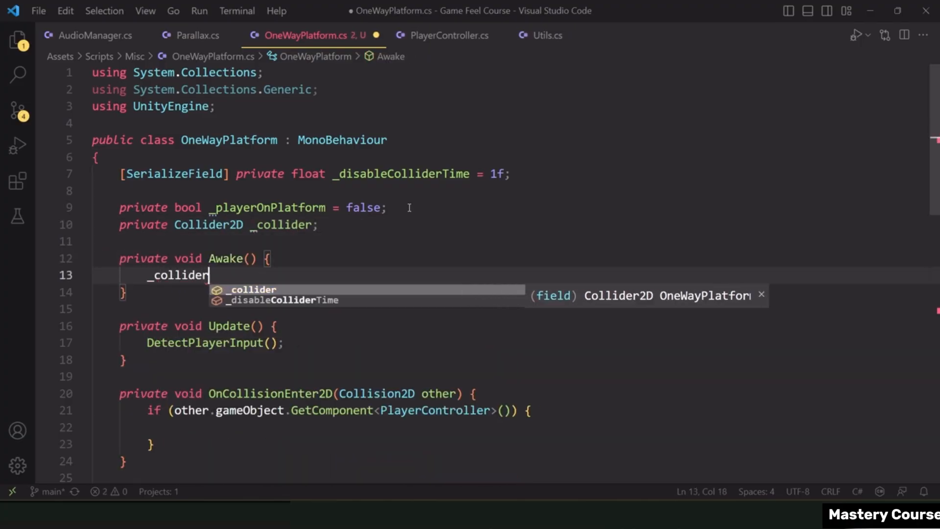
pyautogui.press('Escape')
pyautogui.write('= getcom')
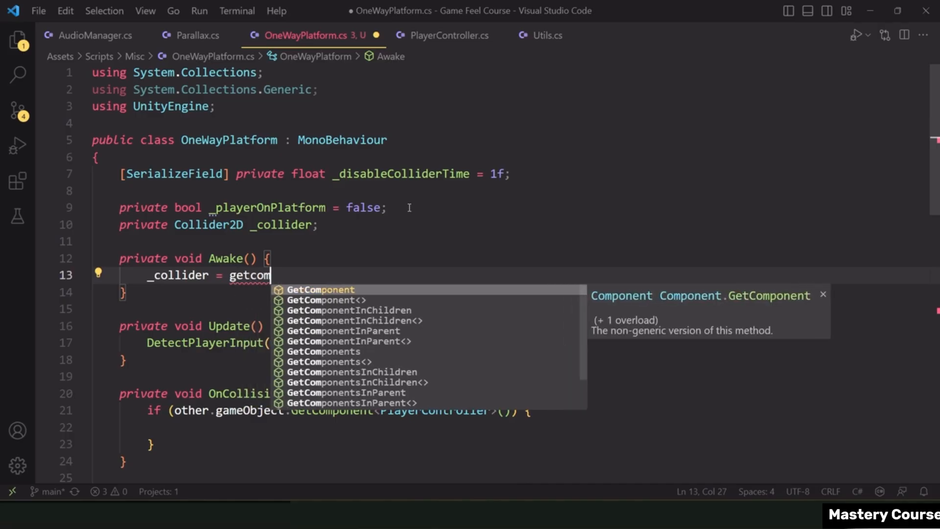
pyautogui.press('Tab')
pyautogui.write('<collider')
pyautogui.press('BackSpace')
pyautogui.press('BackSpace')
pyautogui.press('BackSpace')
pyautogui.press('BackSpace')
pyautogui.press('BackSpace')
pyautogui.press('BackSpace')
pyautogui.press('BackSpace')
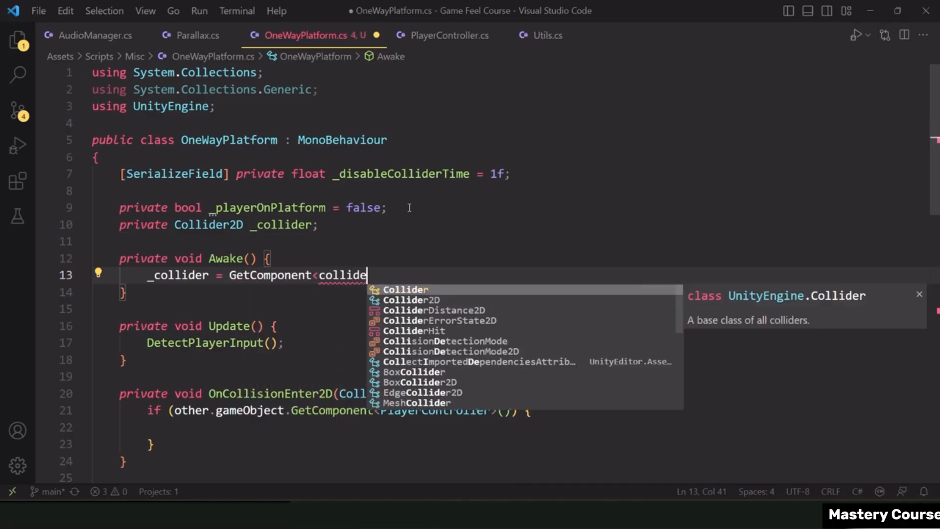
pyautogui.write('b')
pyautogui.press('BackSpace')
pyautogui.press('BackSpace')
pyautogui.write('boxcoll')
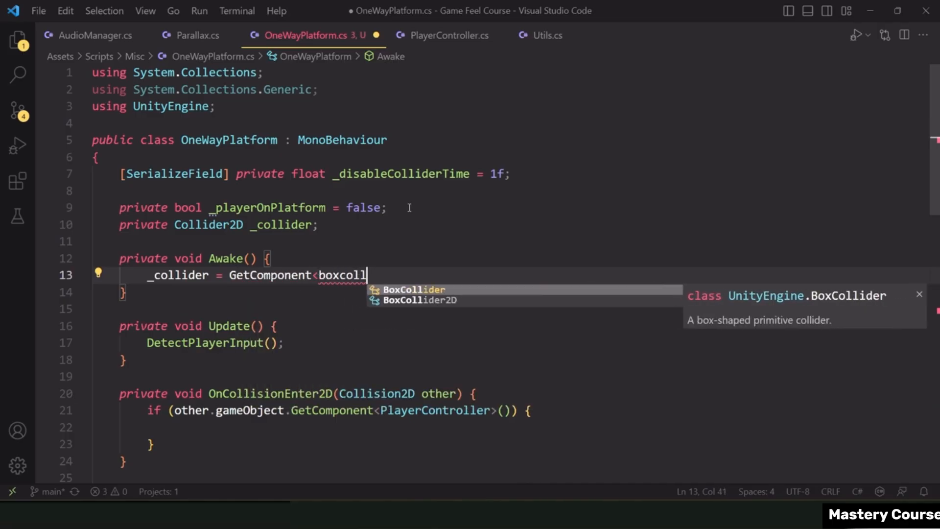
pyautogui.press('Tab')
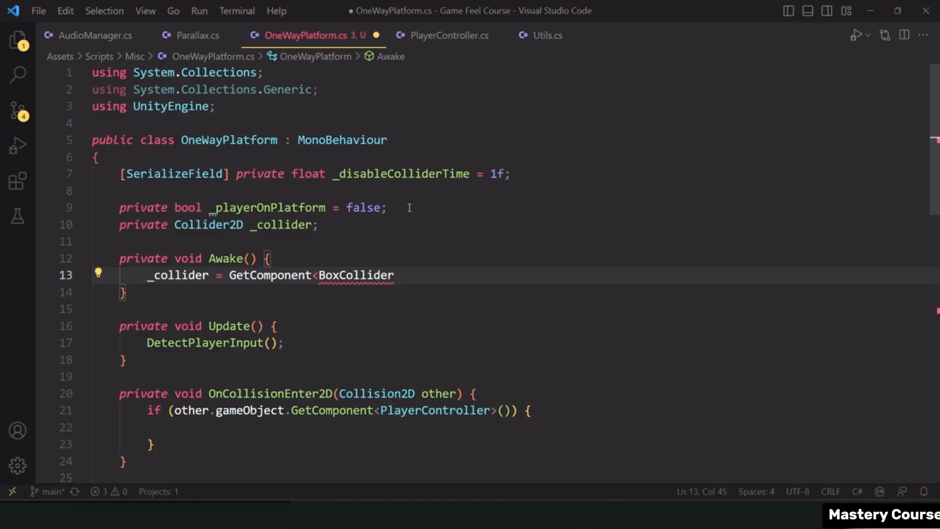
pyautogui.write('2d')
pyautogui.press('Tab')
pyautogui.write('>();')
pyautogui.hotkey('ctrl', 's')
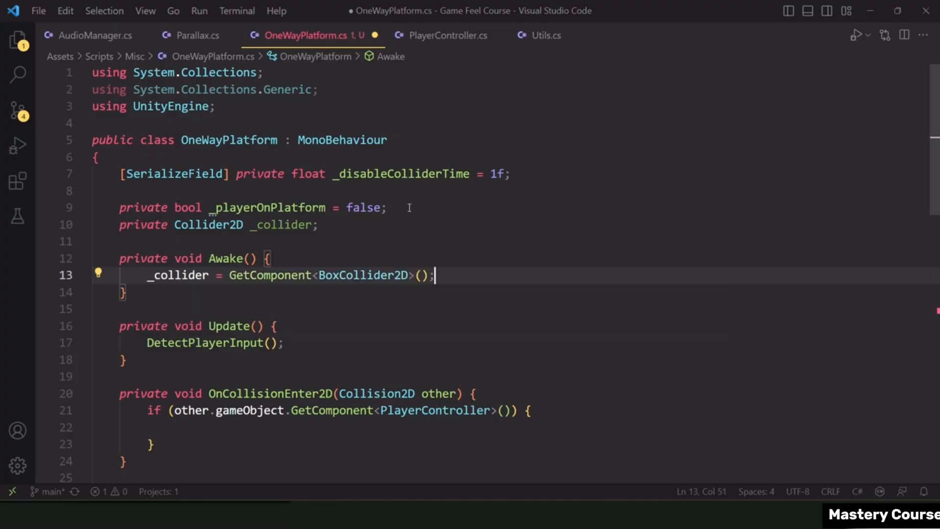
# Start declaring a local Collider2D[] array named playerColliders inside DisablePlatformColliderRoutine.
pyautogui.scroll(-7, 353, 233)
pyautogui.scroll(-1, 355, 236)
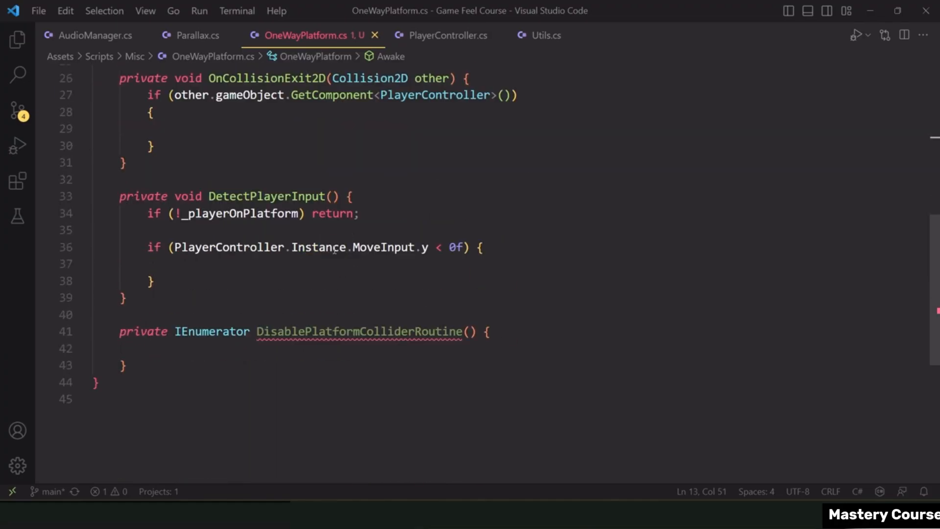
pyautogui.click(251, 348)
pyautogui.press('Tab')
pyautogui.write('Collider2D')
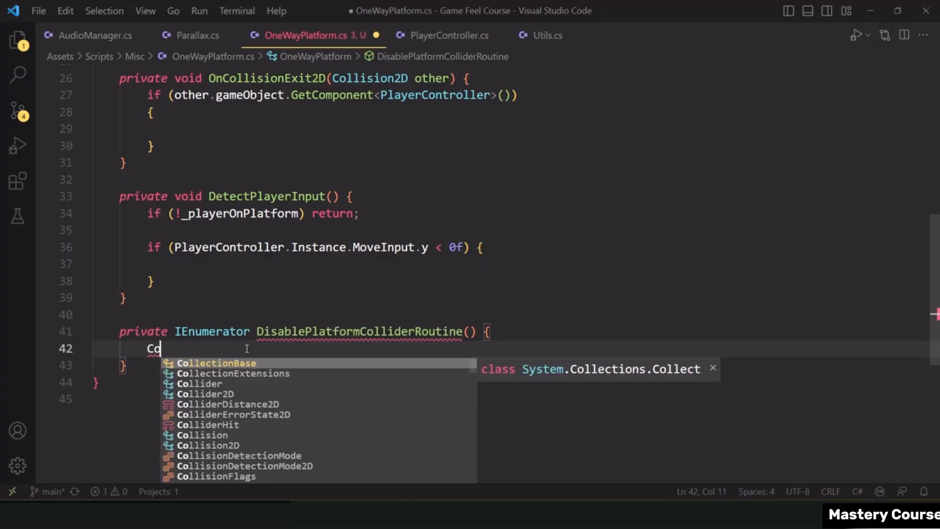
pyautogui.press('Escape')
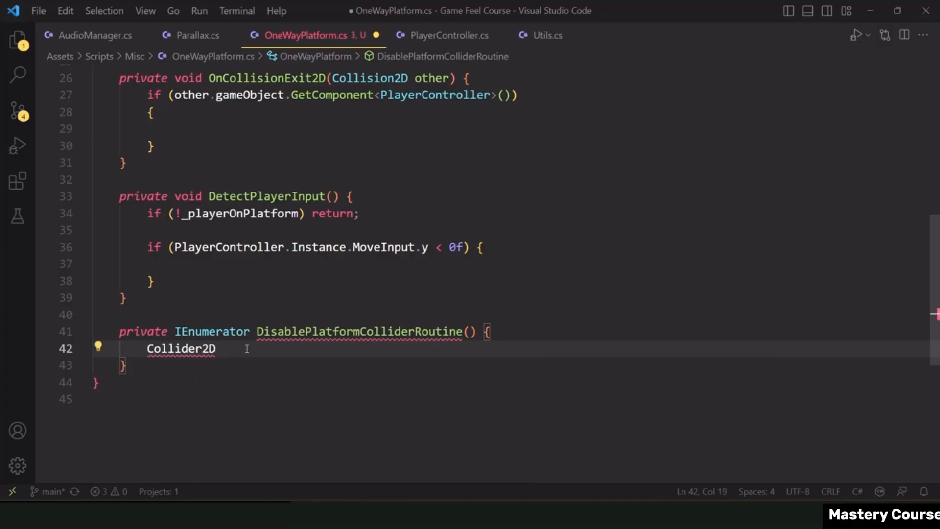
pyautogui.write('[] ')
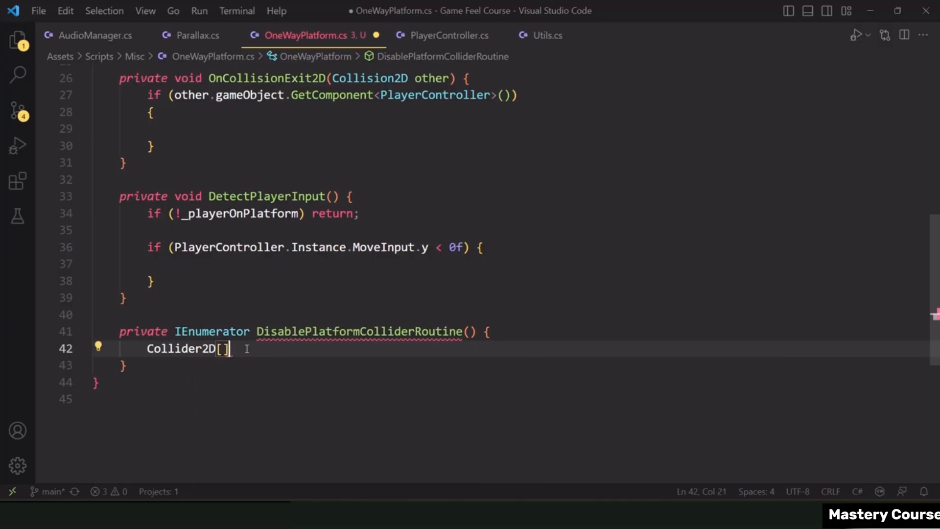
pyautogui.write('player')
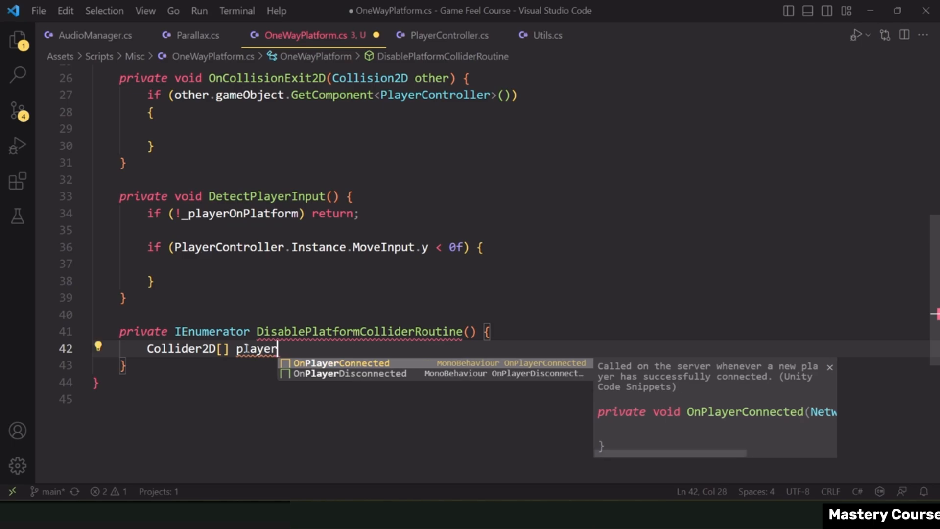
pyautogui.write('Colliders ')
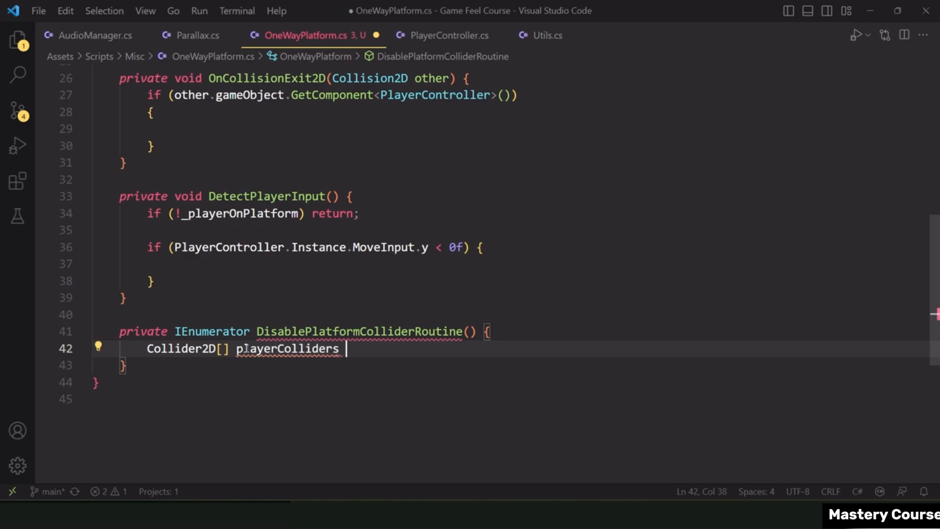
# Initialize playerColliders with PlayerController.Instance.GetComponents<Collider2D>(); and save the script.
pyautogui.write('= playercon')
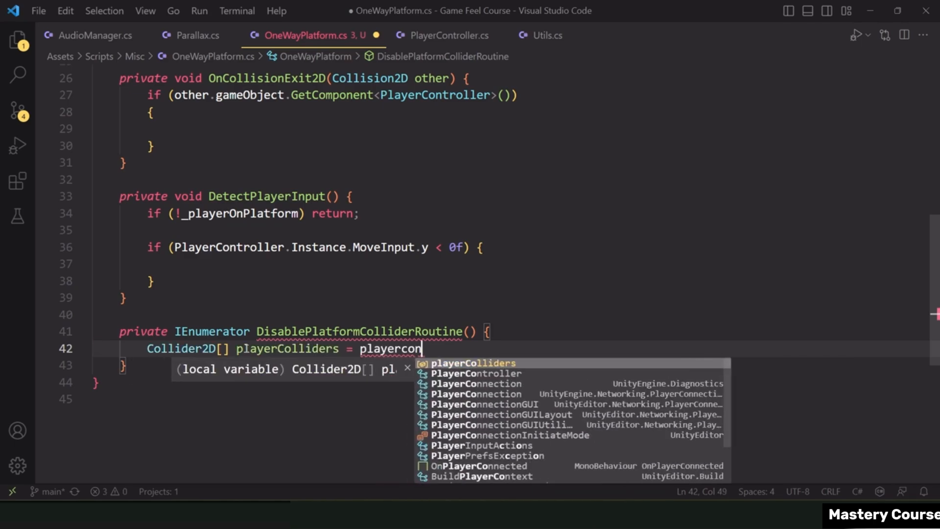
pyautogui.press('Tab')
pyautogui.write('.in')
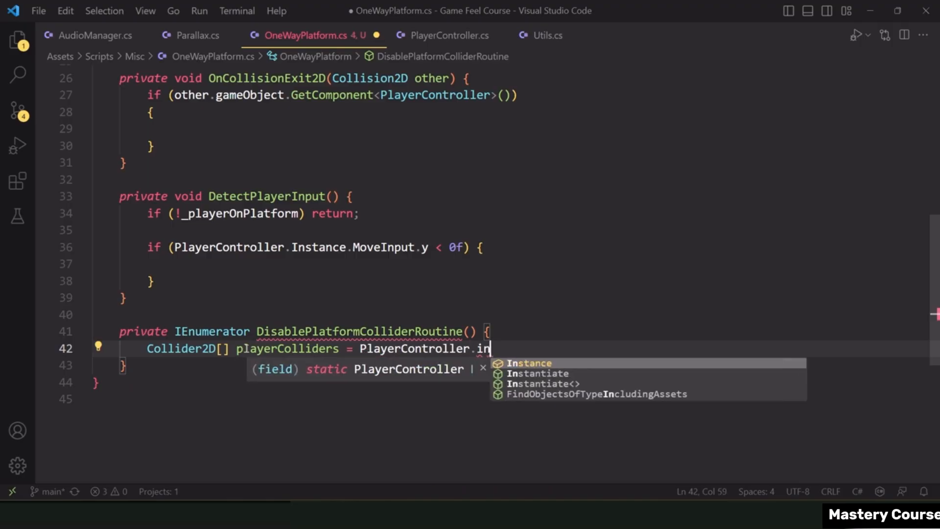
pyautogui.press('Tab')
pyautogui.write('.getcompon')
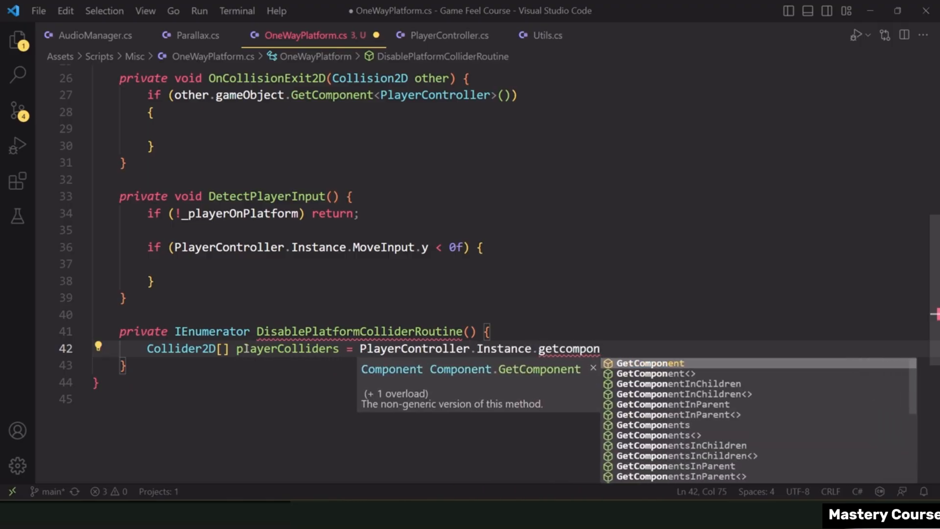
pyautogui.press('Tab')
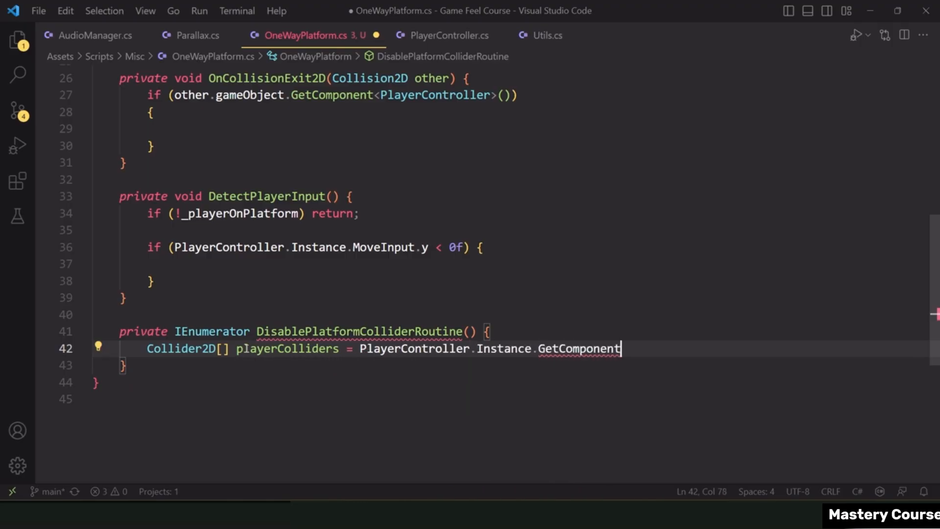
pyautogui.write('s<collid')
pyautogui.press('BackSpace')
pyautogui.press('BackSpace')
pyautogui.press('BackSpace')
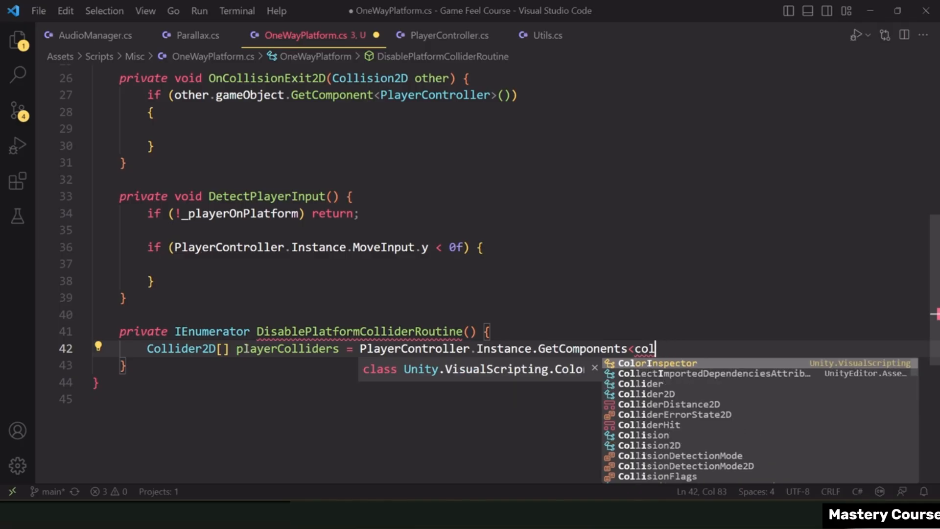
pyautogui.write('lid')
pyautogui.press('Tab')
pyautogui.write('2D>();')
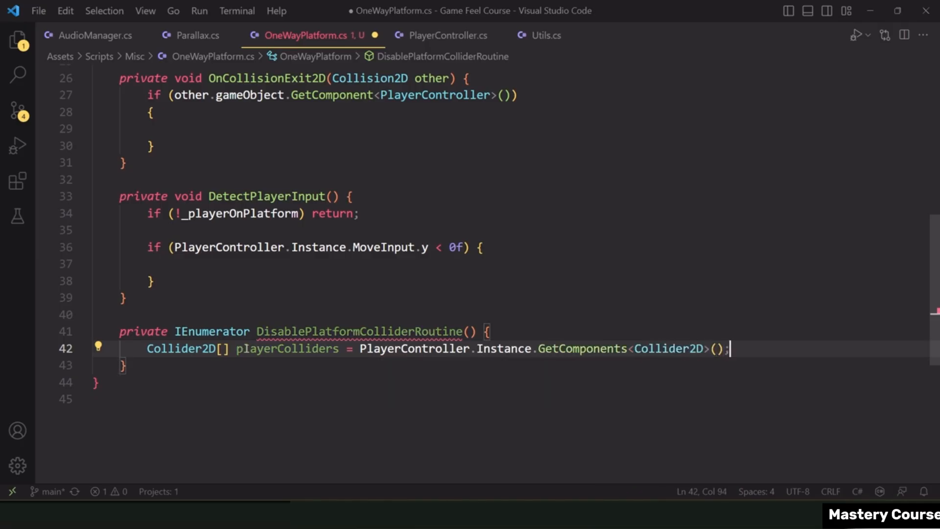
pyautogui.hotkey('ctrl', 's')
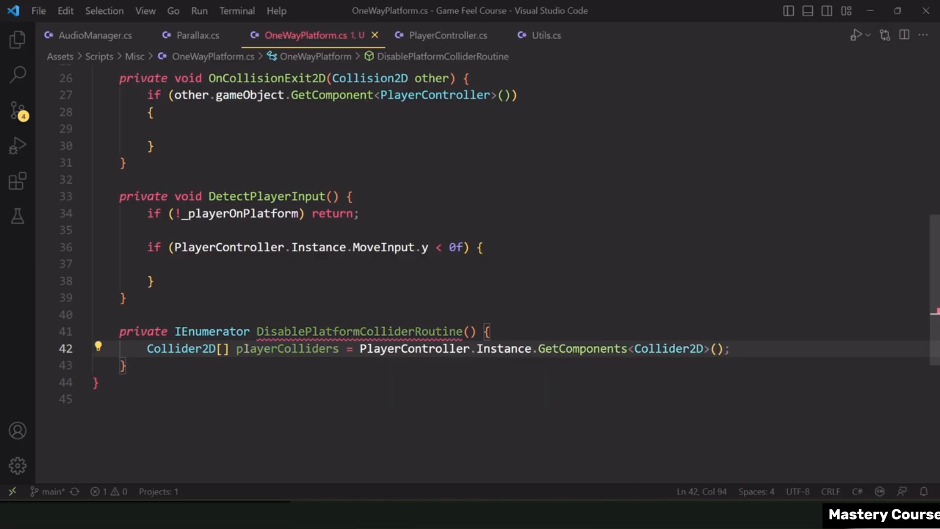
# Insert a foreach loop template below the playerColliders declaration, separated by a blank line, and save.
pyautogui.press('Return')
pyautogui.press('Return')
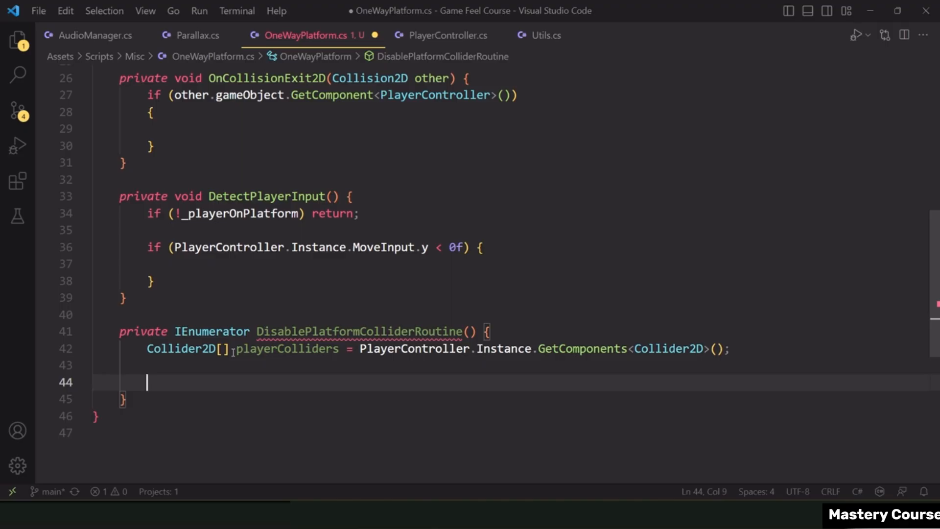
pyautogui.write('foreach')
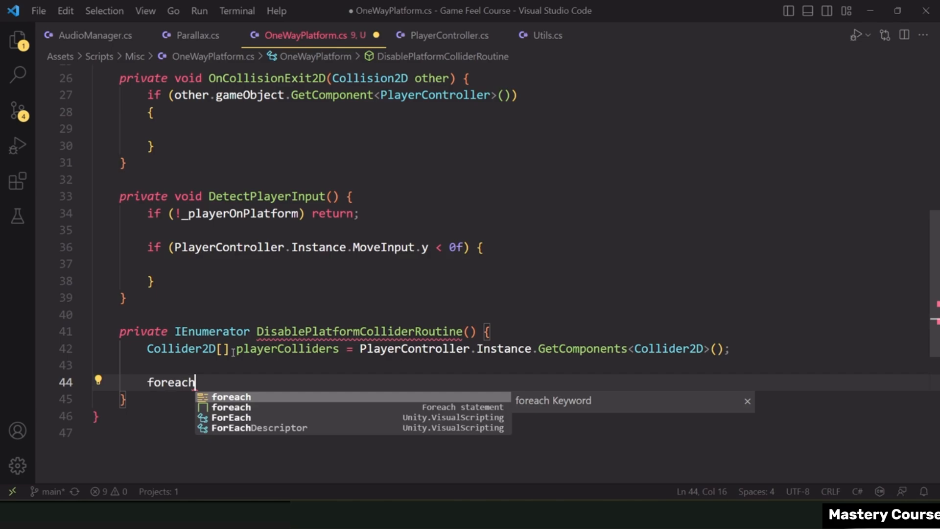
pyautogui.press('Tab')
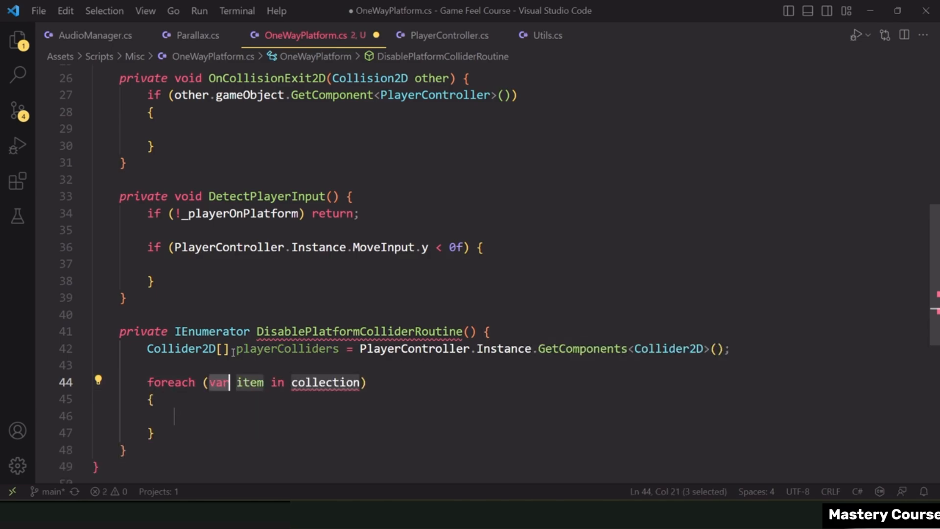
pyautogui.hotkey('ctrl', 's')
pyautogui.press('Left')
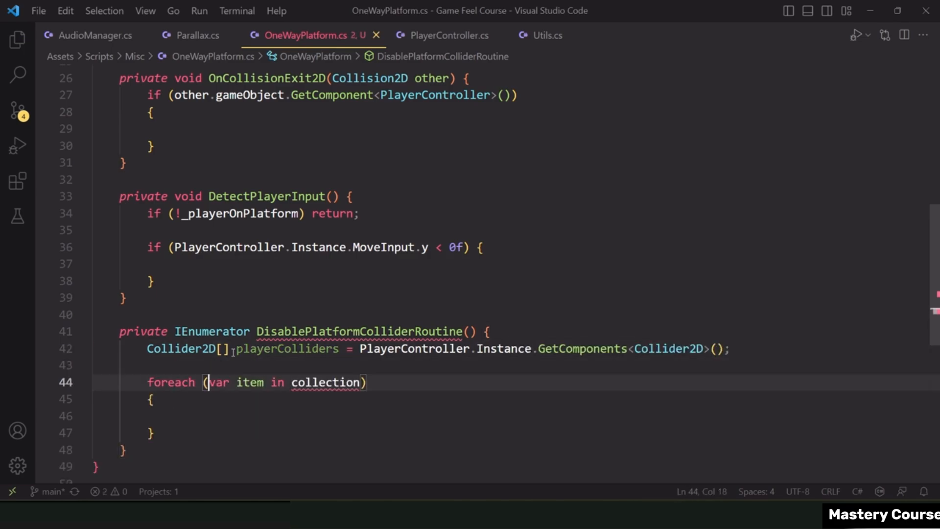
# Make the foreach loop iterate over playerColliders with its loop variable named playerCollider, and save the script.
pyautogui.doubleClick(260, 349)
pyautogui.hotkey('ctrl', 'c')
pyautogui.doubleClick(332, 382)
pyautogui.hotkey('ctrl', 'v')
pyautogui.doubleClick(242, 383)
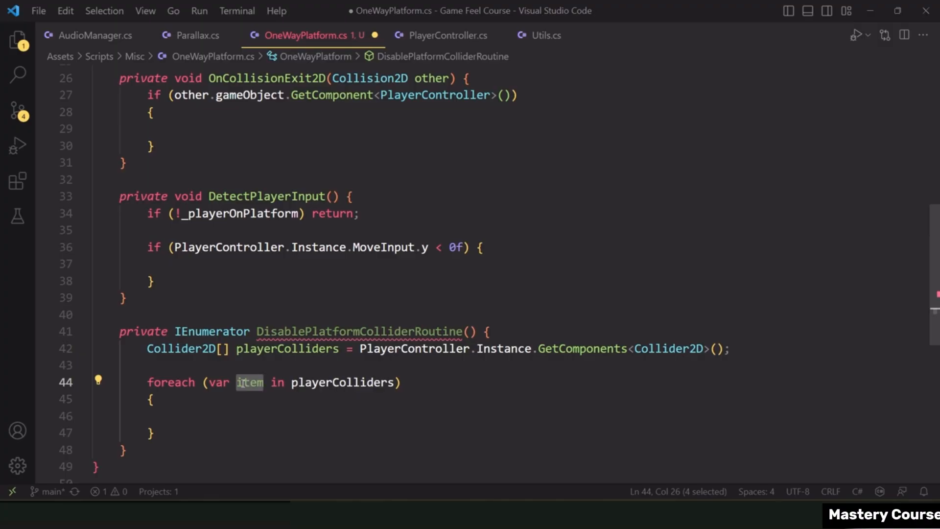
pyautogui.write('playerCo')
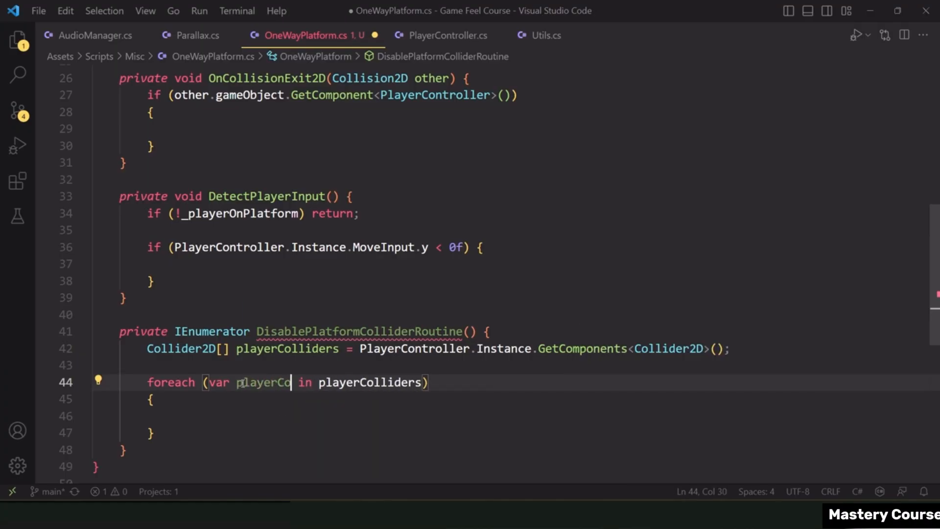
pyautogui.write('llider')
pyautogui.hotkey('ctrl', 's')
# Replace the foreach variable's var type with Collider2D and save the script.
pyautogui.hotkey('ctrl', 'Left')
pyautogui.press('Left')
pyautogui.hotkey('ctrl', 'shift', 'Left')
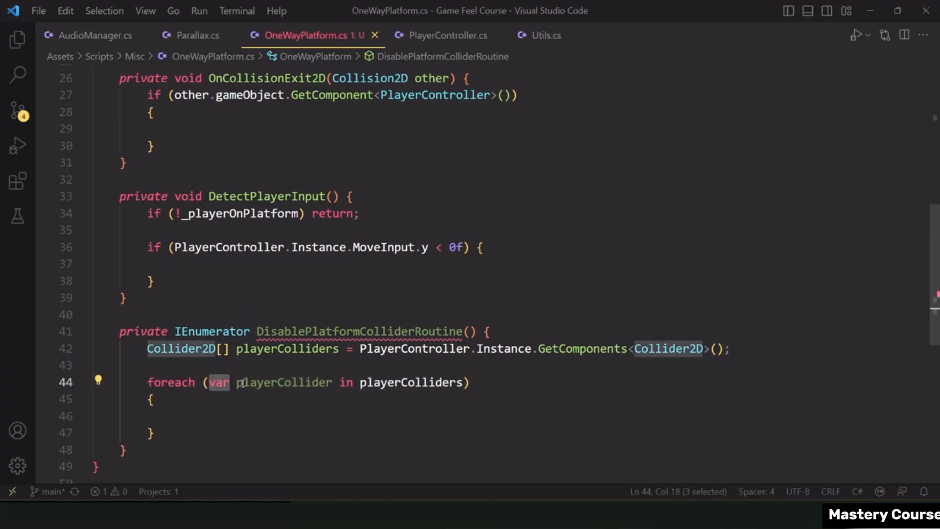
pyautogui.click(189, 349)
pyautogui.doubleClick(189, 349)
pyautogui.click(223, 383)
pyautogui.doubleClick(223, 382)
pyautogui.hotkey('ctrl', 'v')
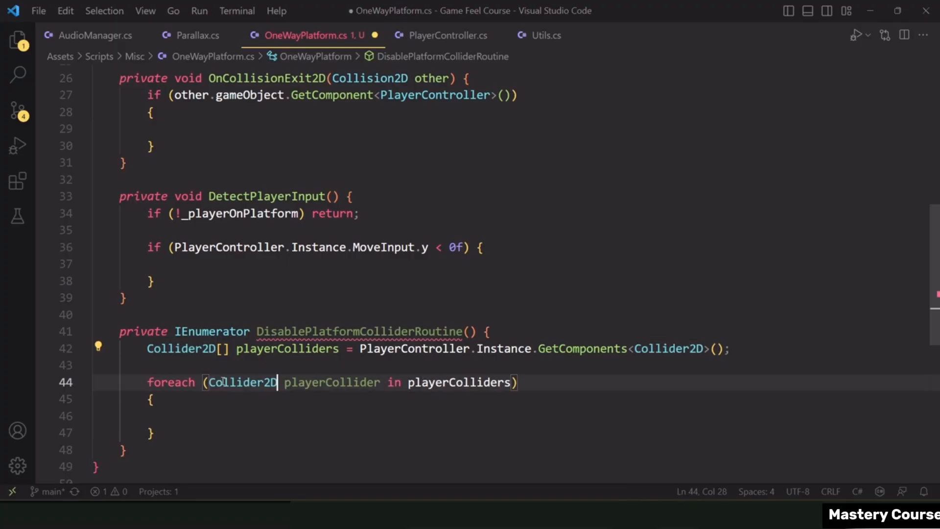
pyautogui.hotkey('ctrl', 's')
# Add a Physics2D.IgnoreCollision() call inside the foreach loop body.
pyautogui.click(280, 421)
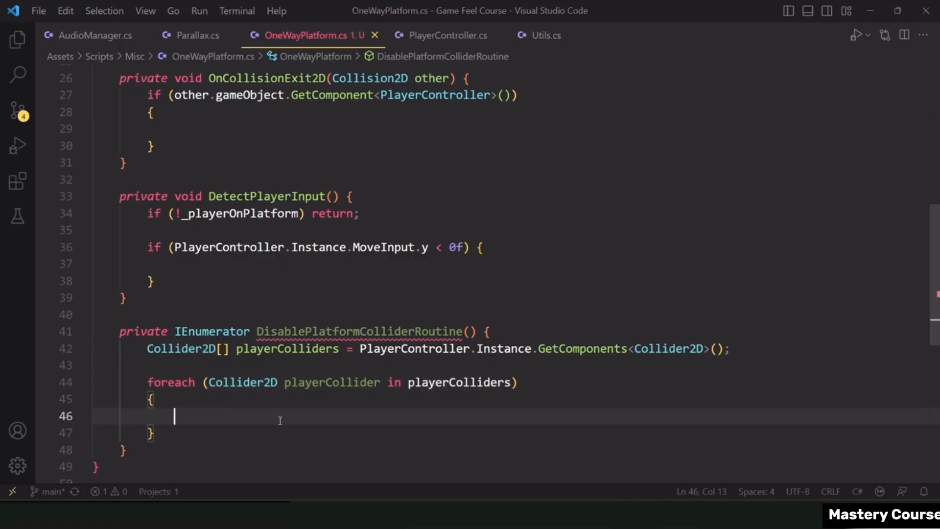
pyautogui.write('physics')
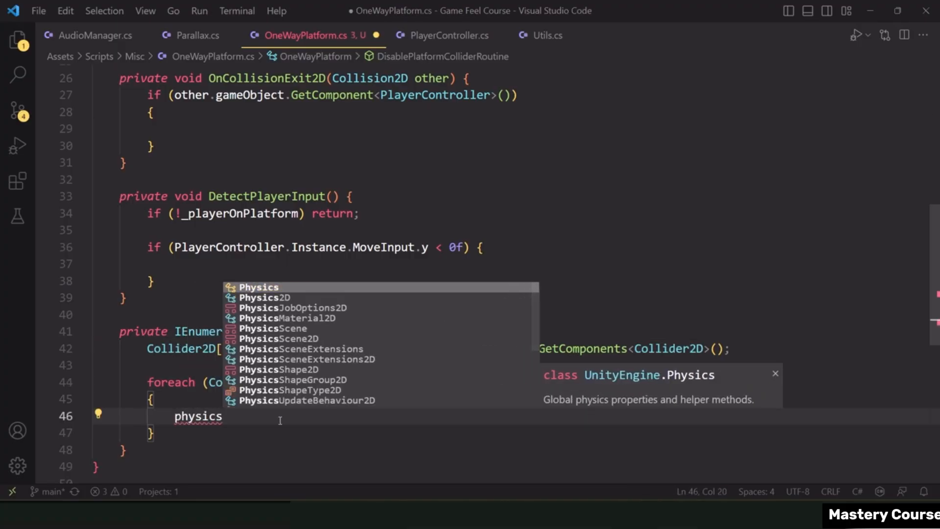
pyautogui.write('2d.ignorecol')
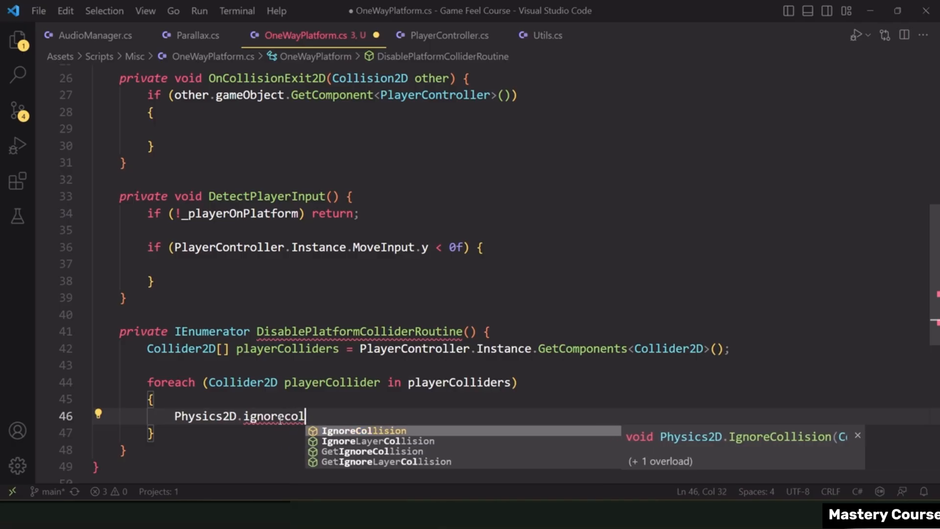
pyautogui.press('Tab')
pyautogui.write('(')
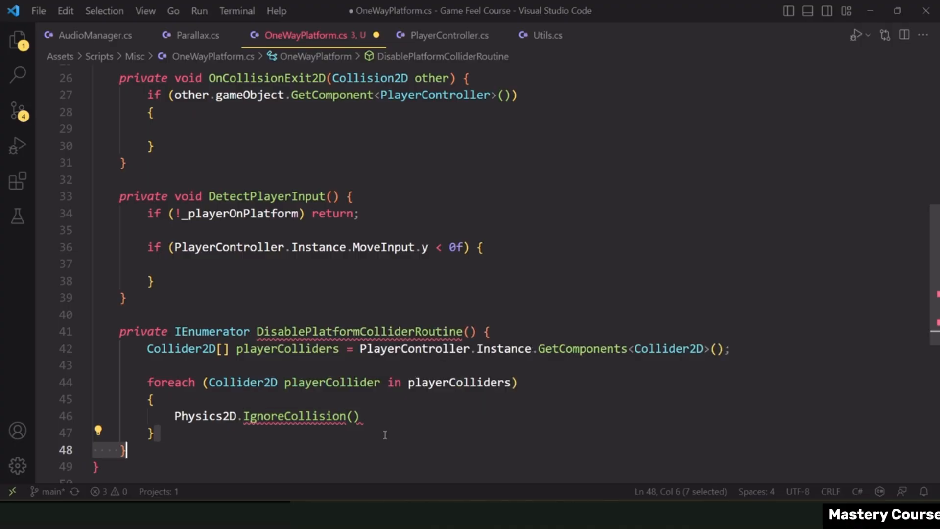
# Complete the Physics2D.IgnoreCollision call with the arguments playerCollider, _collider, true, end it with a semicolon, and save the script.
pyautogui.click(382, 434)
pyautogui.click(352, 416)
pyautogui.click(353, 417)
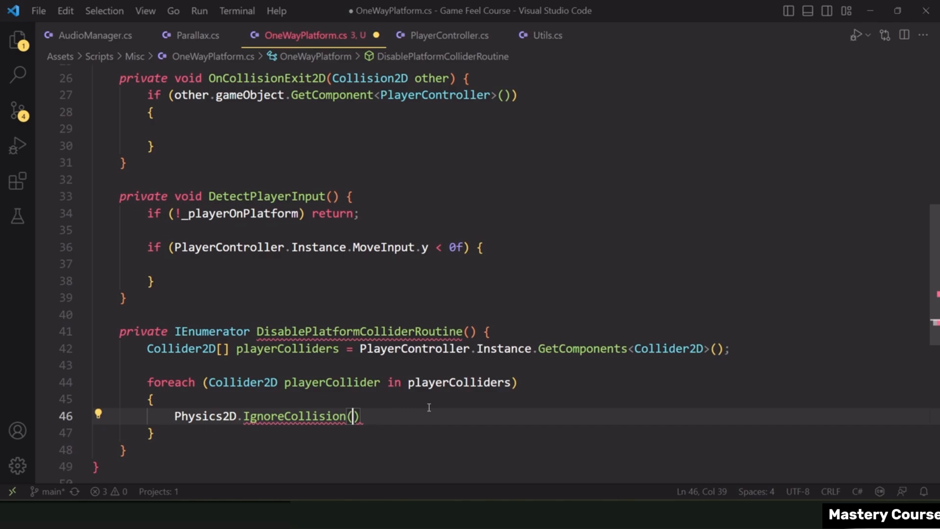
pyautogui.write('playerCollider')
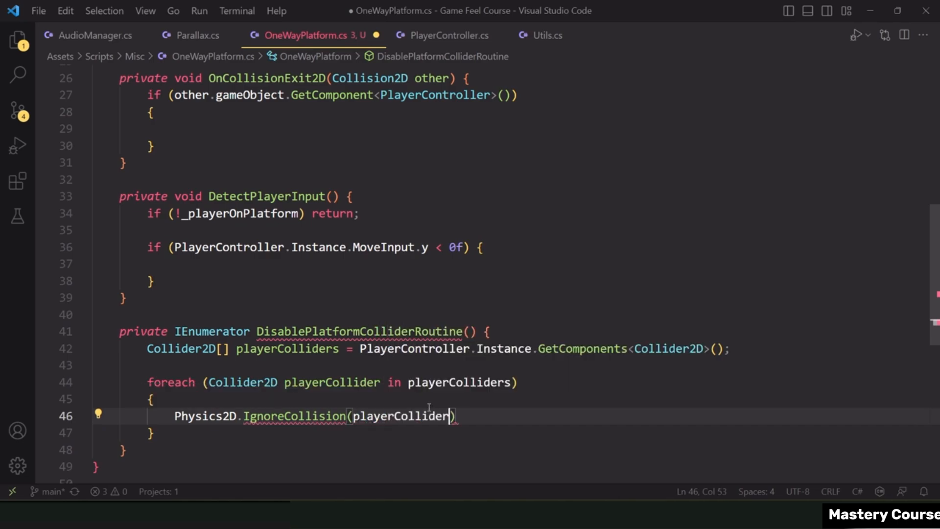
pyautogui.write(', _collider')
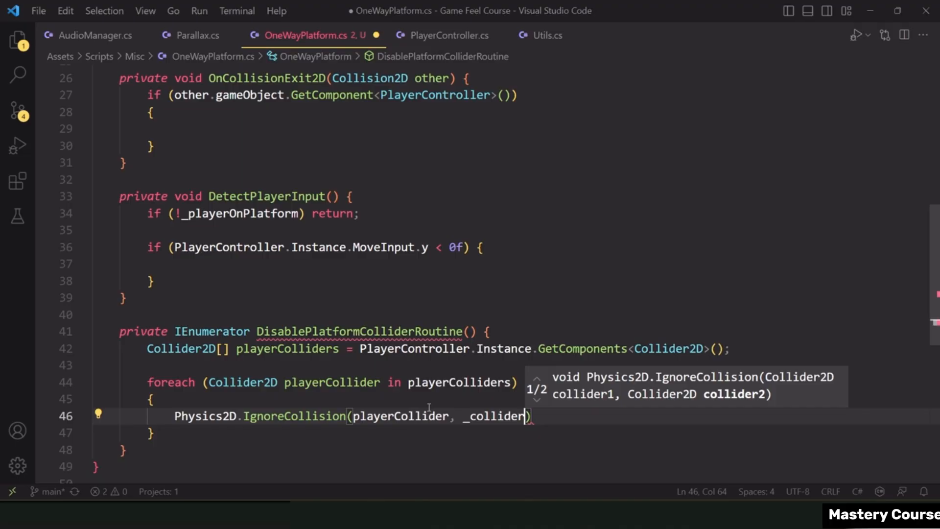
pyautogui.write(', true);')
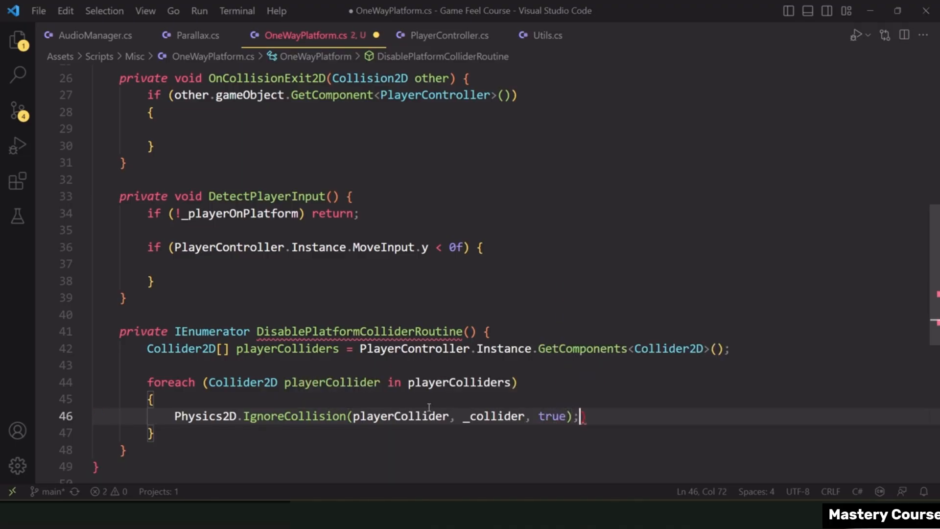
pyautogui.hotkey('ctrl', 's')
# Add "yield return new WaitForSeconds(_disableColliderTime);" below the foreach loop in DisablePlatformColliderRoutine, separated by a blank line.
pyautogui.scroll(-3, 349, 342)
pyautogui.press('Down')
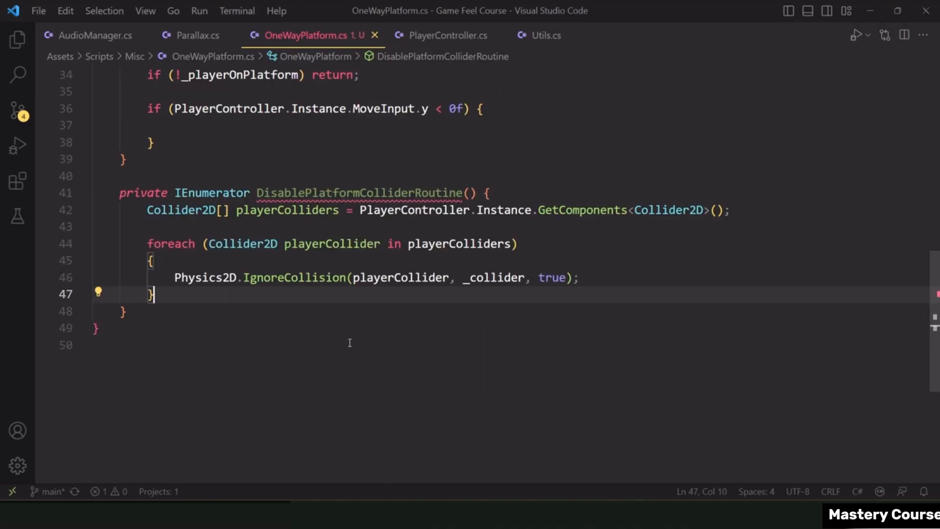
pyautogui.press('Return')
pyautogui.press('Return')
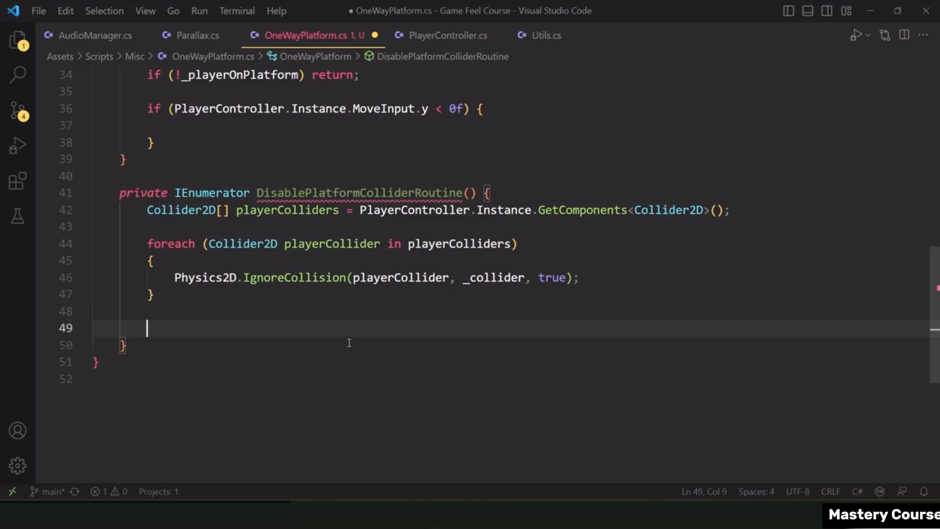
pyautogui.write('yield return new')
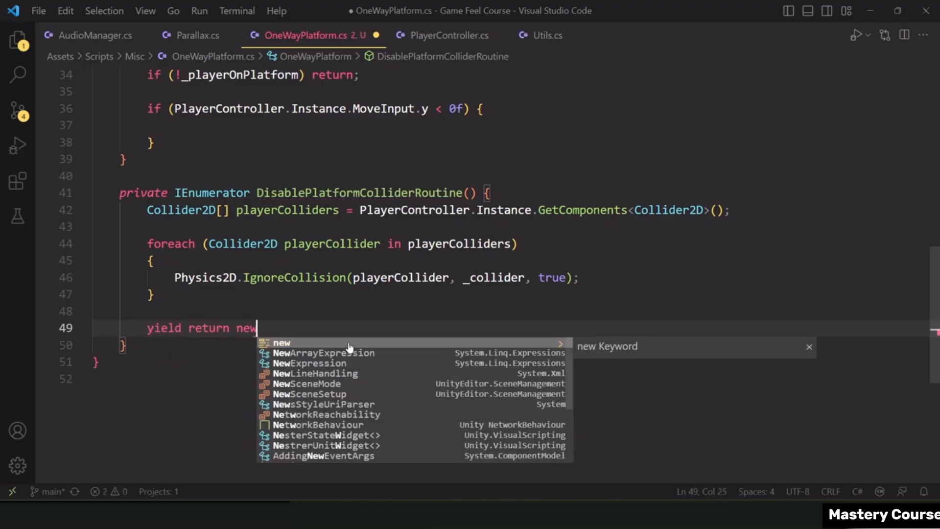
pyautogui.write(' waitforsecon')
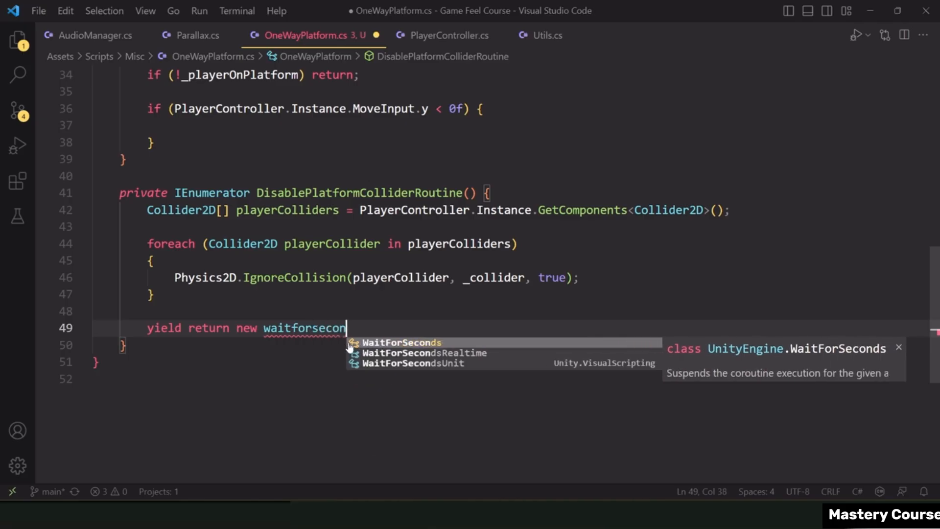
pyautogui.press('Tab')
pyautogui.write('(_di')
pyautogui.press('Tab')
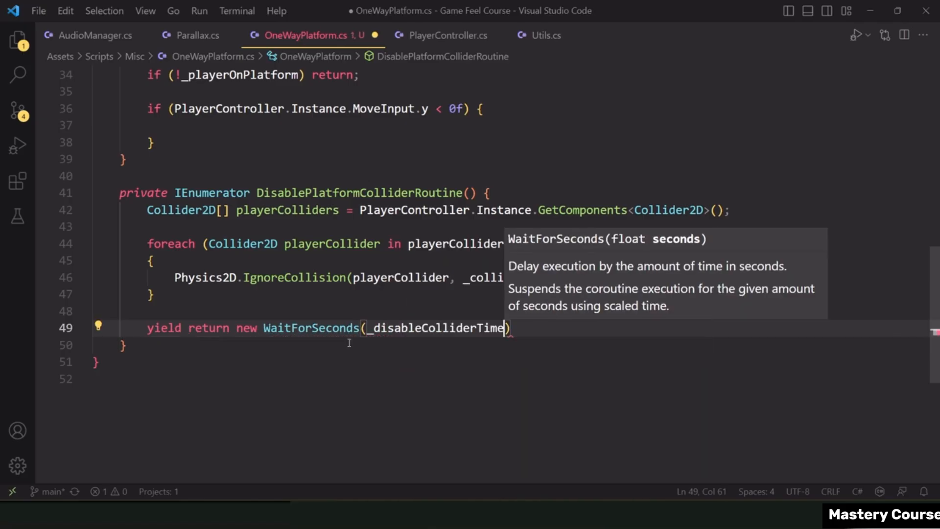
pyautogui.write(') {')
pyautogui.press('BackSpace')
pyautogui.press('BackSpace')
pyautogui.write(';')
# Copy the whole foreach loop below the WaitForSeconds line, leaving a blank line between them, and save the script.
pyautogui.press('Return')
pyautogui.press('Return')
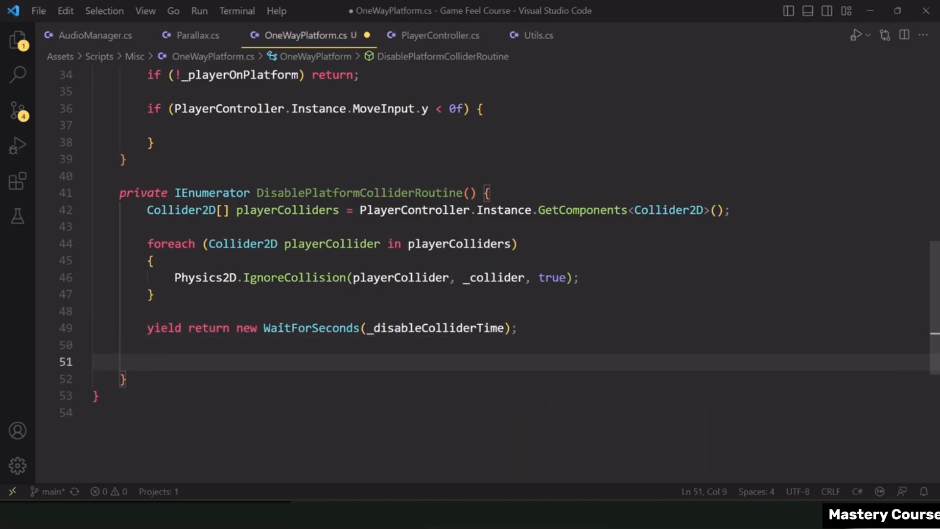
pyautogui.moveTo(177, 298); pyautogui.dragTo(147, 243)
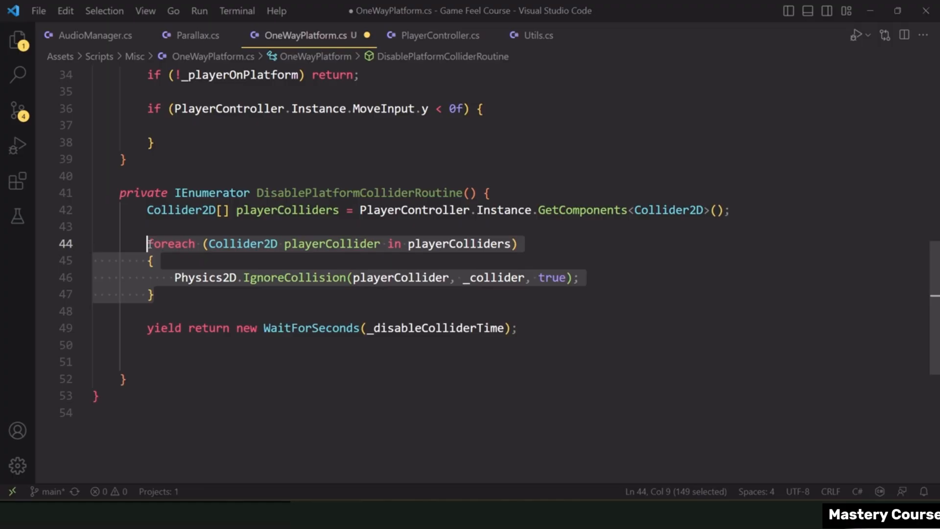
pyautogui.hotkey('ctrl', 'c')
pyautogui.click(219, 361)
pyautogui.hotkey('ctrl', 'v')
pyautogui.hotkey('ctrl', 's')
# Set the last IgnoreCollision argument in the second foreach loop to false.
pyautogui.doubleClick(551, 396)
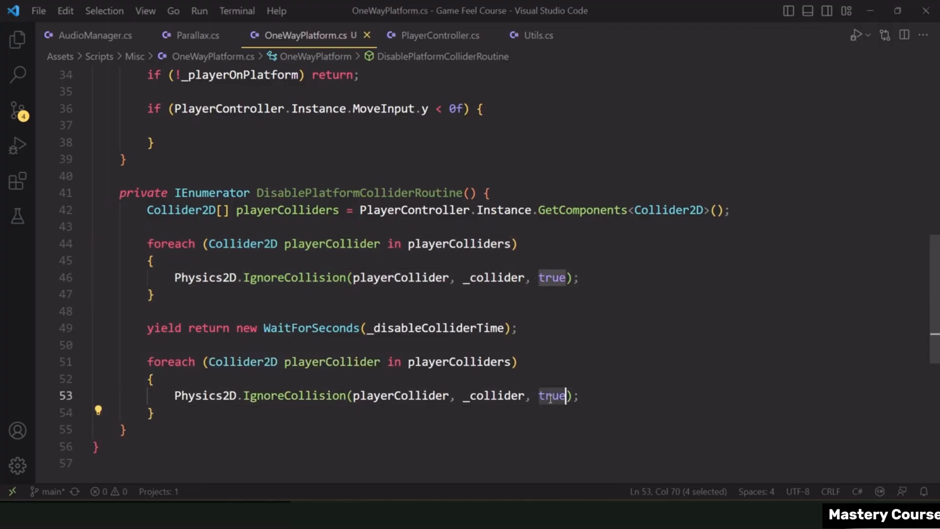
pyautogui.write('false')
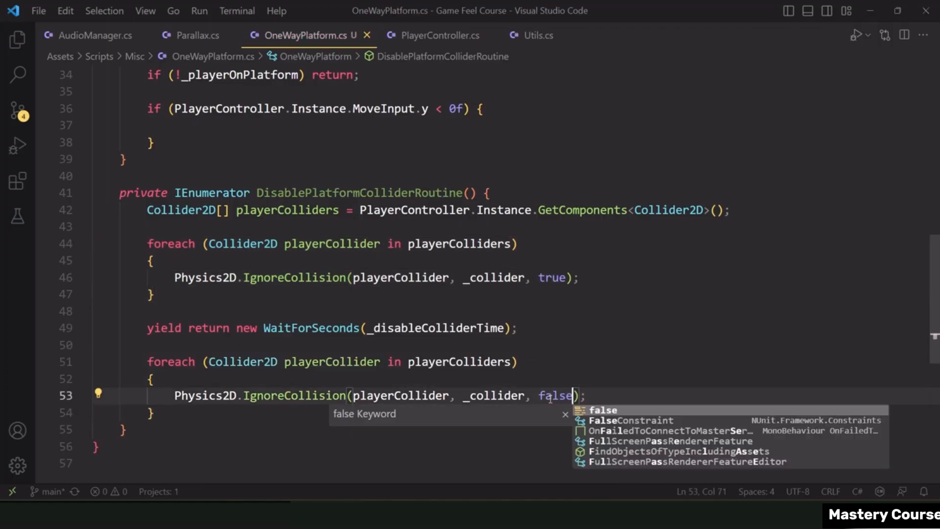
pyautogui.click(554, 364)
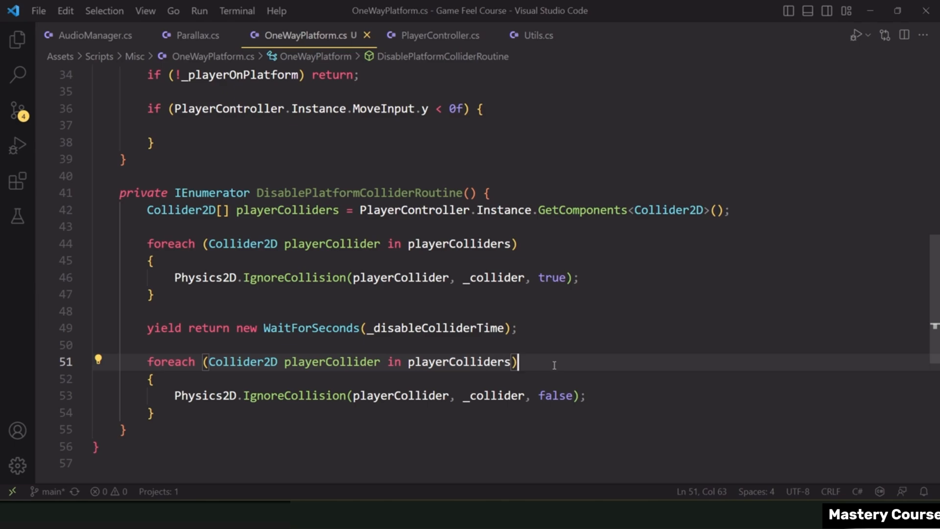
# Call StartCoroutine(DisablePlatformColliderRoutine()); inside the MoveInput.y condition in DetectPlayerInput, and save the script.
pyautogui.scroll(4, 555, 365)
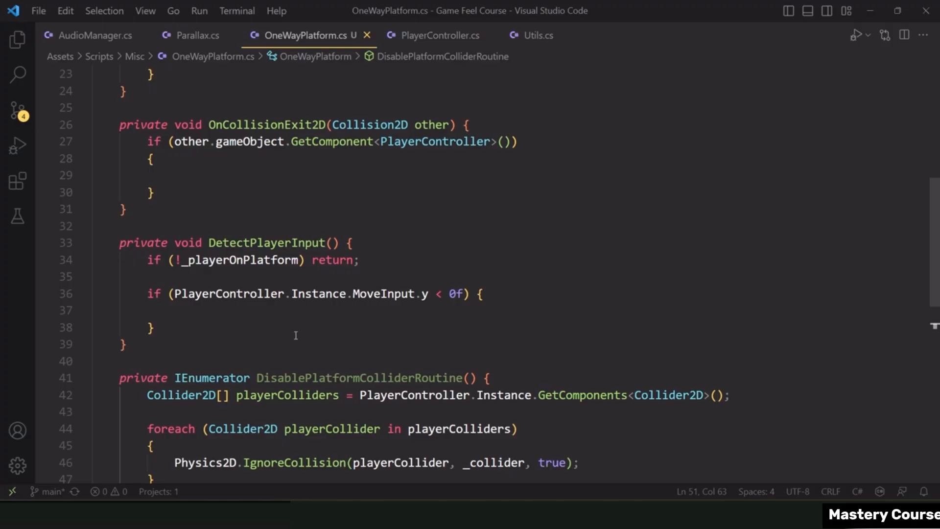
pyautogui.click(284, 313)
pyautogui.click(333, 379)
pyautogui.click(277, 314)
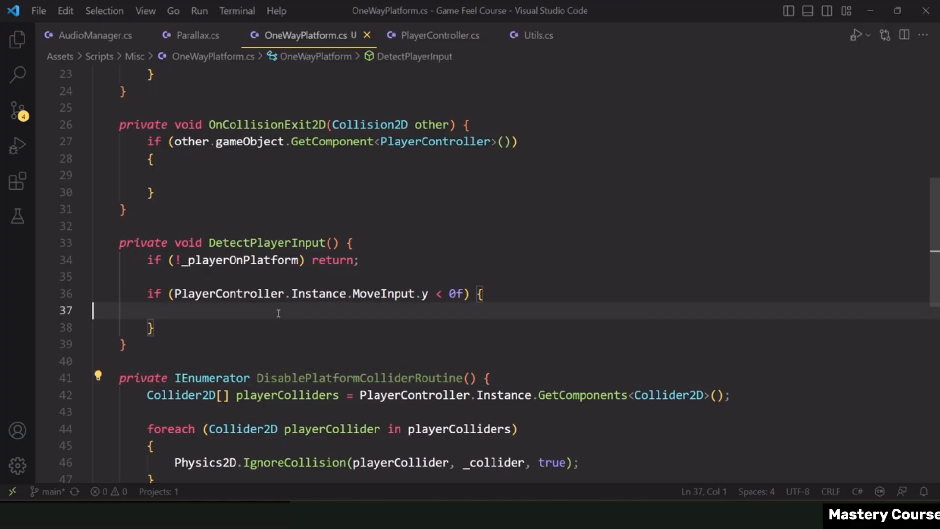
pyautogui.press('Tab')
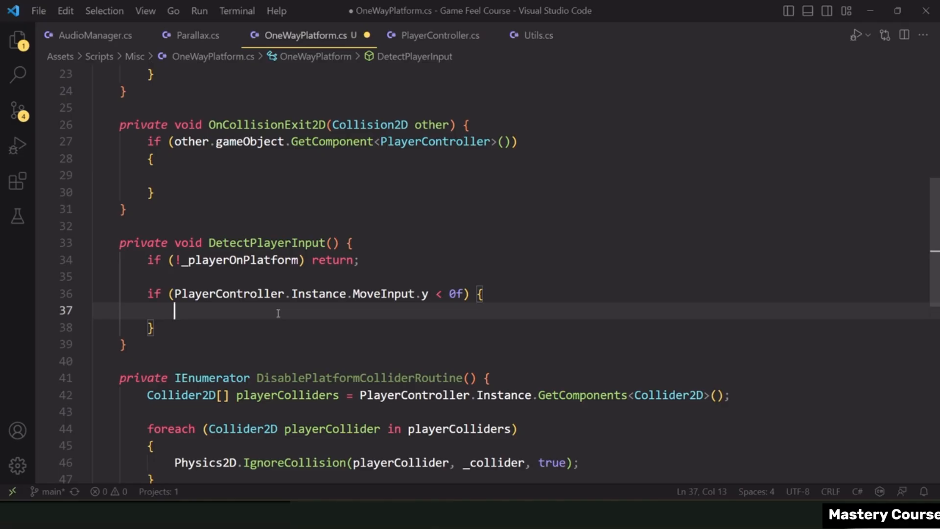
pyautogui.write('startco')
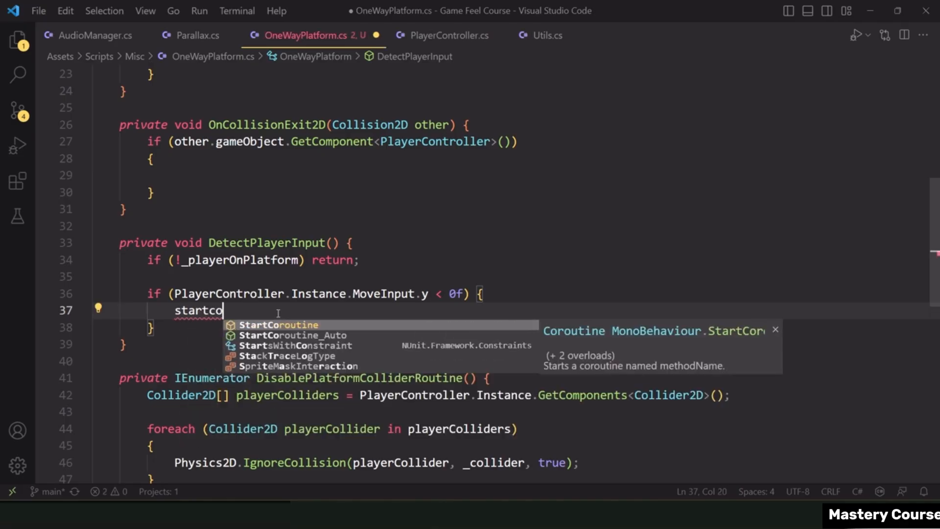
pyautogui.press('Tab')
pyautogui.write('(disbl')
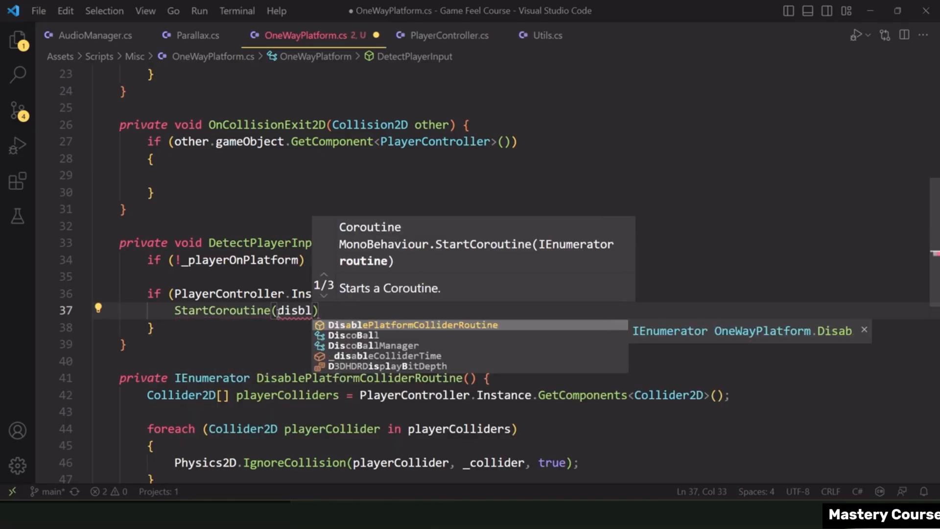
pyautogui.press('Tab')
pyautogui.write('());')
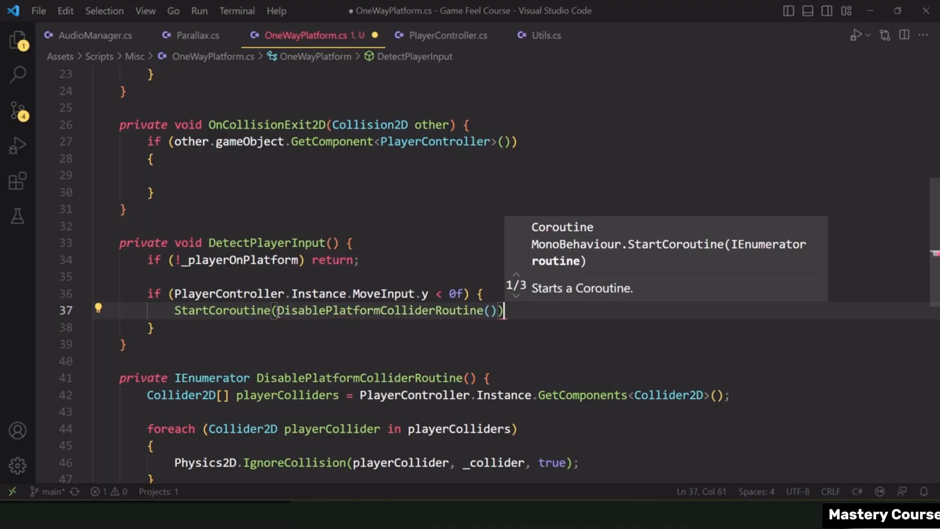
pyautogui.hotkey('ctrl', 's')
# Add "_playerOnPlatform = true;" inside the PlayerController check of OnCollisionEnter2D and save the script.
pyautogui.scroll(1, 293, 290)
pyautogui.press('Down')
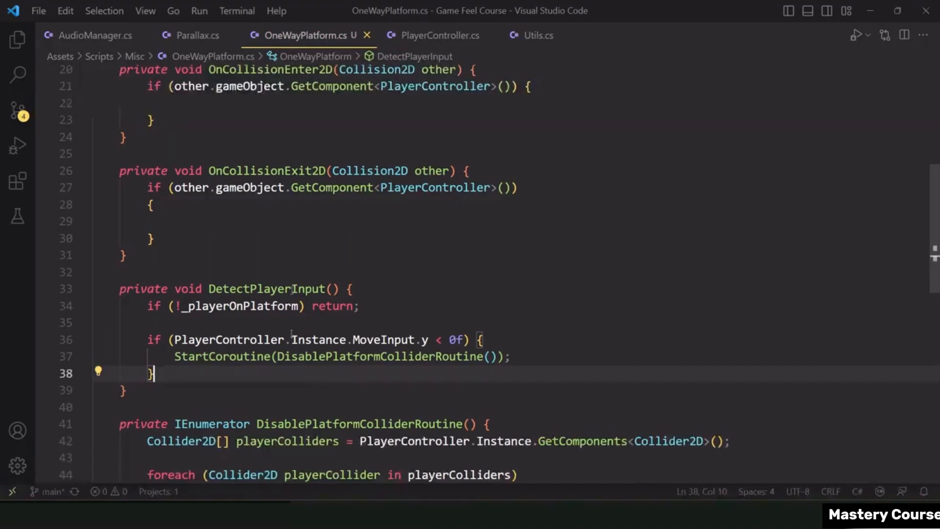
pyautogui.click(254, 222)
pyautogui.scroll(3, 290, 275)
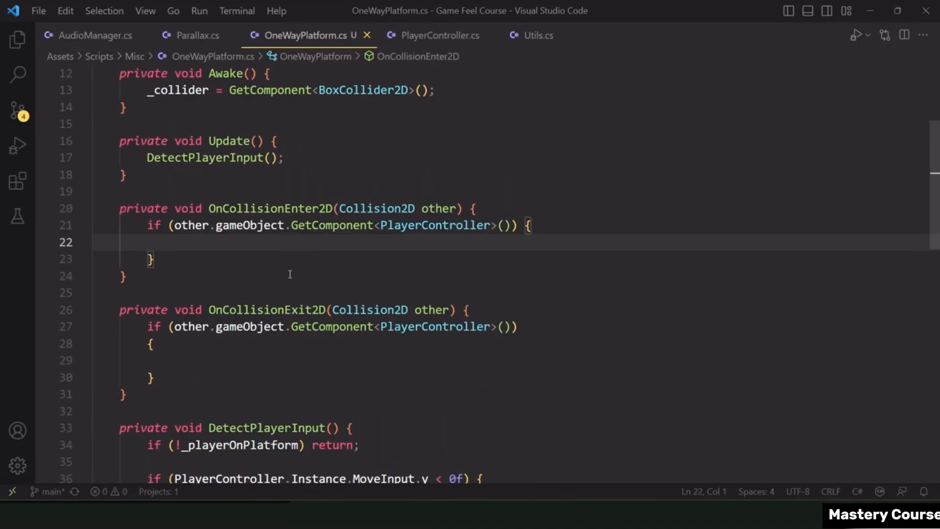
pyautogui.press('Tab')
pyautogui.press('Tab')
pyautogui.press('Tab')
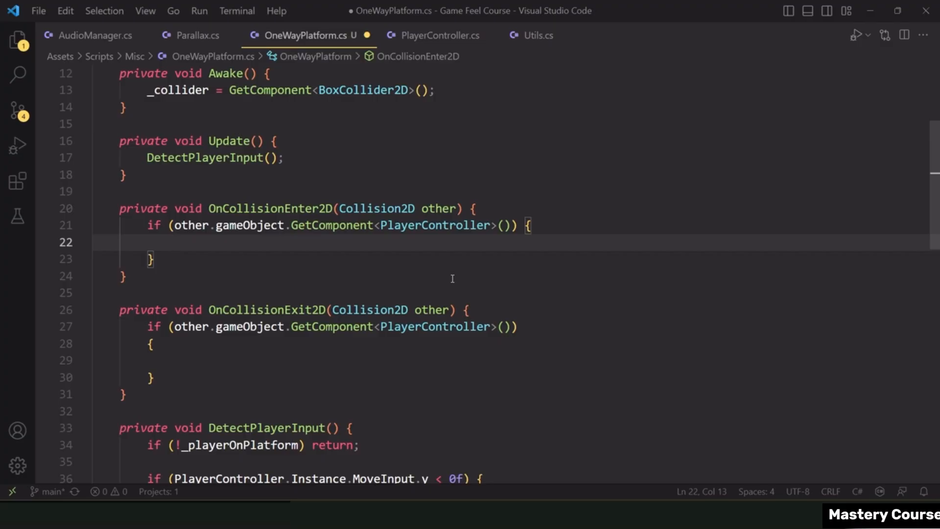
pyautogui.write('_player')
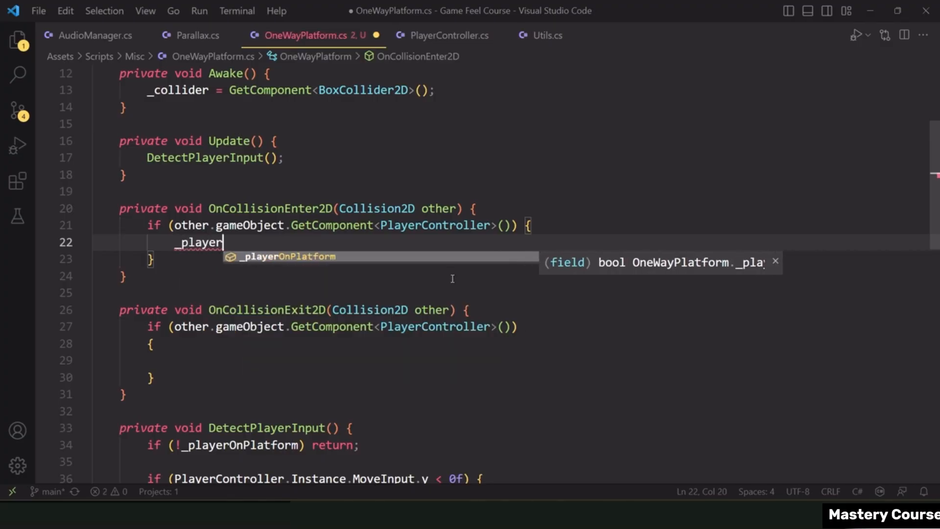
pyautogui.write('OnPlatform = true')
pyautogui.press('BackSpace')
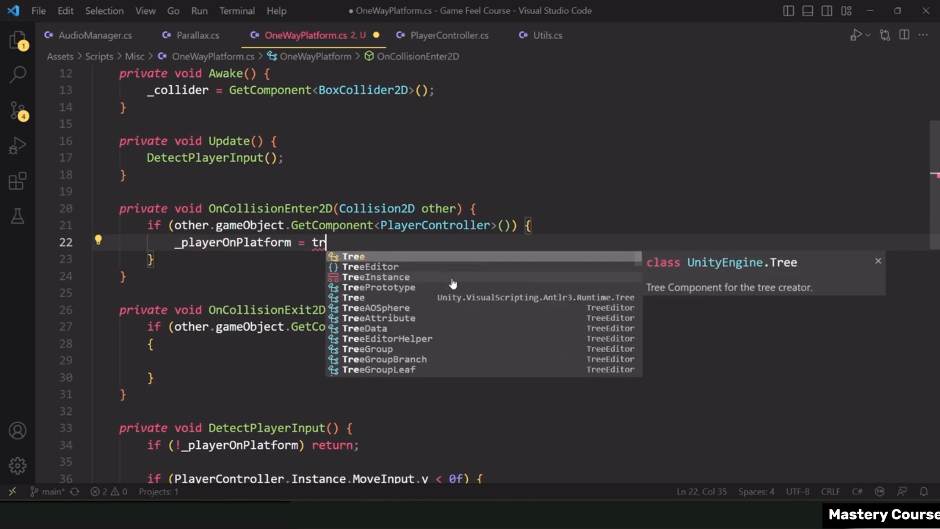
pyautogui.write('ue;')
pyautogui.hotkey('ctrl', 's')
# Duplicate the _playerOnPlatform assignment into the PlayerController check of OnCollisionExit2D, remove the empty line there, and save.
pyautogui.hotkey('shift', 'alt', 'Down')
pyautogui.hotkey('alt', 'Down')
pyautogui.hotkey('alt', 'Down')
pyautogui.hotkey('alt', 'Down')
pyautogui.hotkey('alt', 'Down')
pyautogui.hotkey('alt', 'Down')
pyautogui.hotkey('alt', 'Down')
pyautogui.hotkey('alt', 'Down')
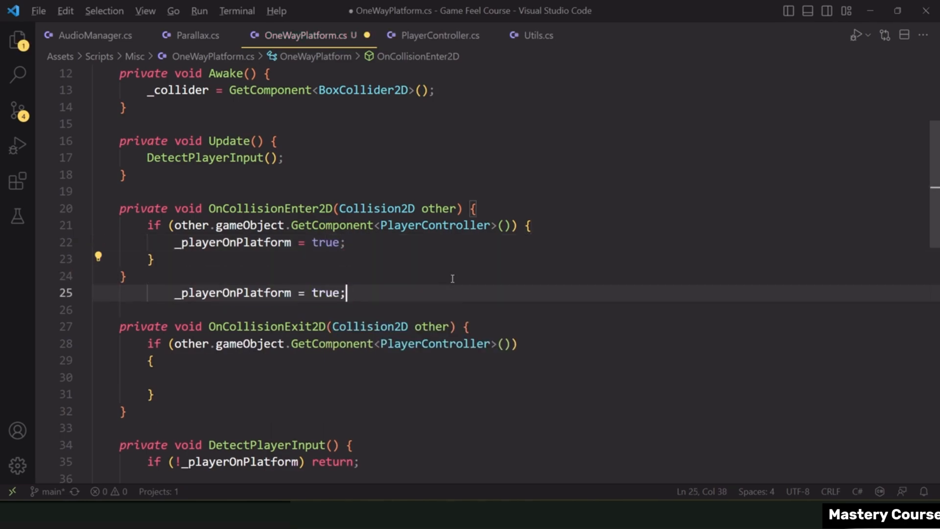
pyautogui.press('Up')
pyautogui.hotkey('ctrl', 'shift', 'k')
pyautogui.hotkey('ctrl', 's')
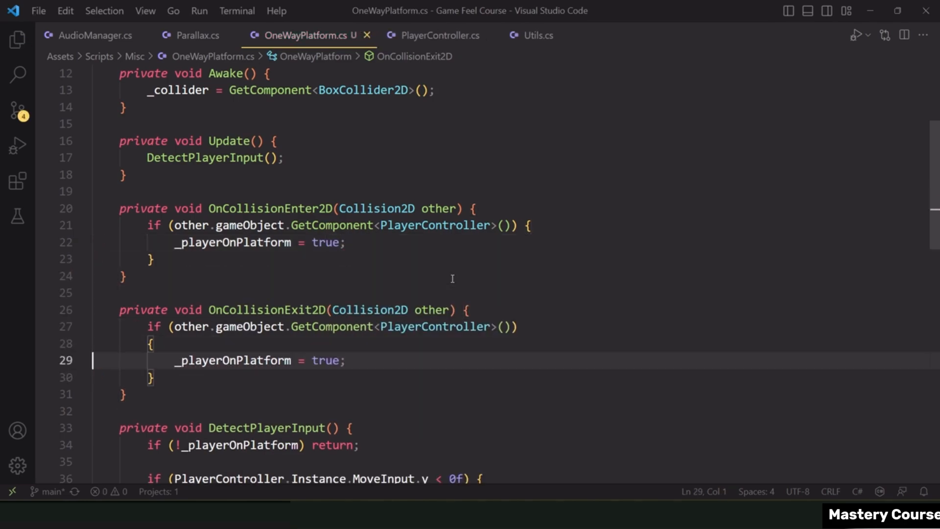
# Set _playerOnPlatform to false in OnCollisionExit2D and save the script.
pyautogui.hotkey('ctrl', 'shift', 'Left')
pyautogui.write('false')
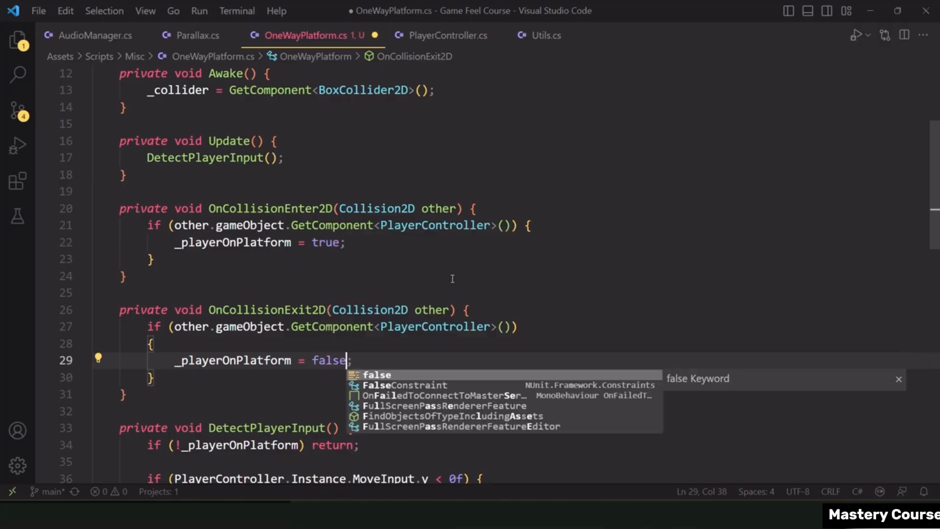
pyautogui.hotkey('ctrl', 's')
pyautogui.click(452, 277)
pyautogui.scroll(4, 453, 275)
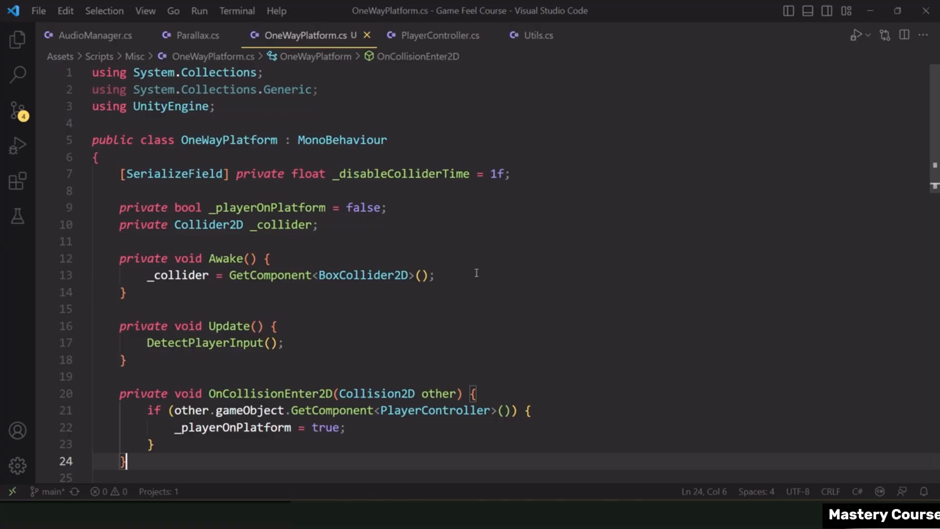
# Switch to Unity, run the game, and test dropping down through the one-way platform and jumping back onto it several times.
pyautogui.hotkey('alt', 'Tab')
pyautogui.click(451, 37)
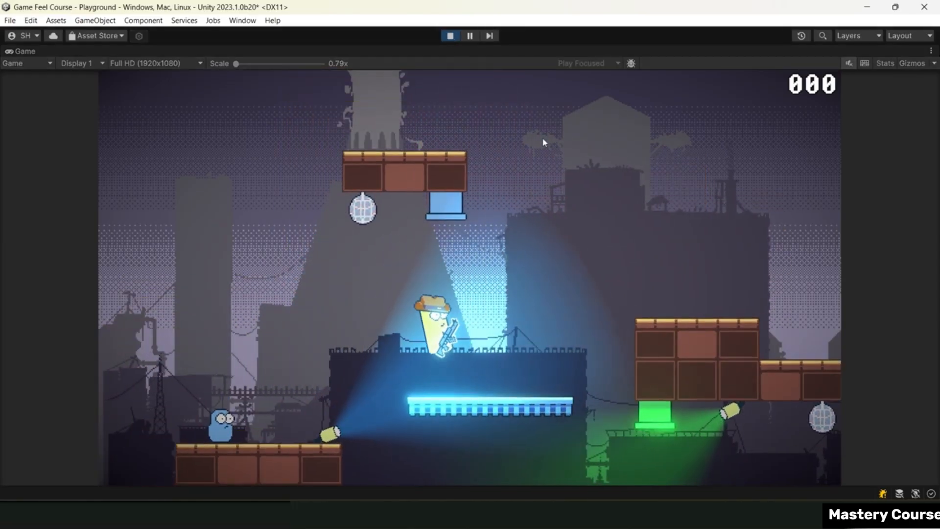
pyautogui.press('s')
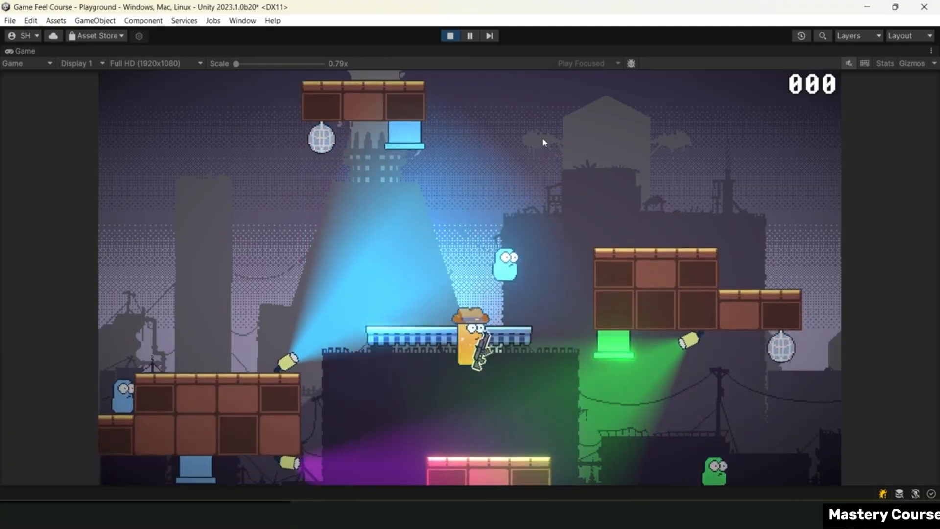
pyautogui.press('d')
pyautogui.press('space')
pyautogui.press('a')
pyautogui.press('space')
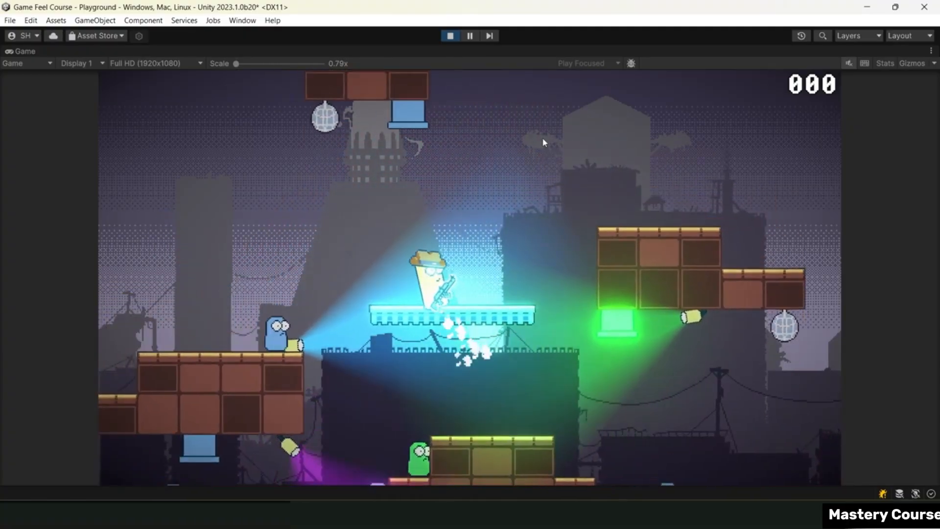
pyautogui.press('d')
pyautogui.press('d')
pyautogui.press('s')
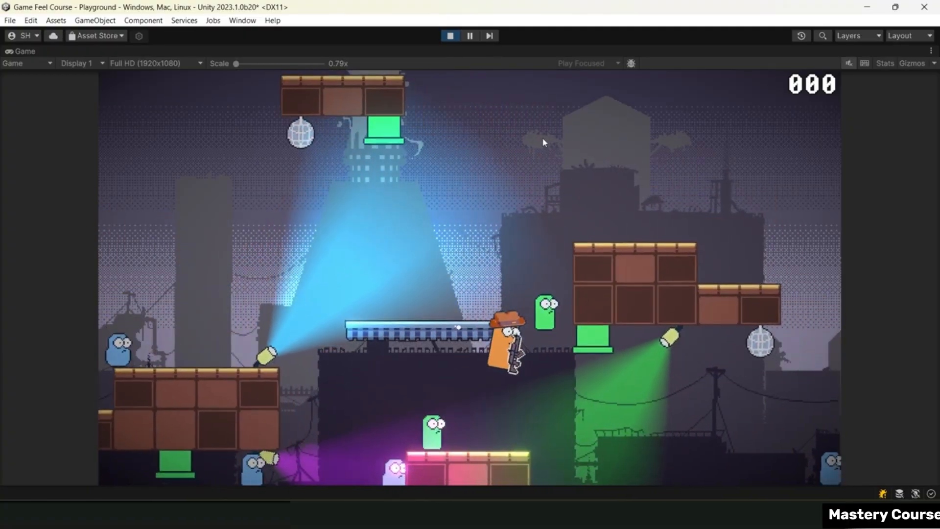
pyautogui.press('space')
pyautogui.press('a')
pyautogui.press('space')
pyautogui.press('d')
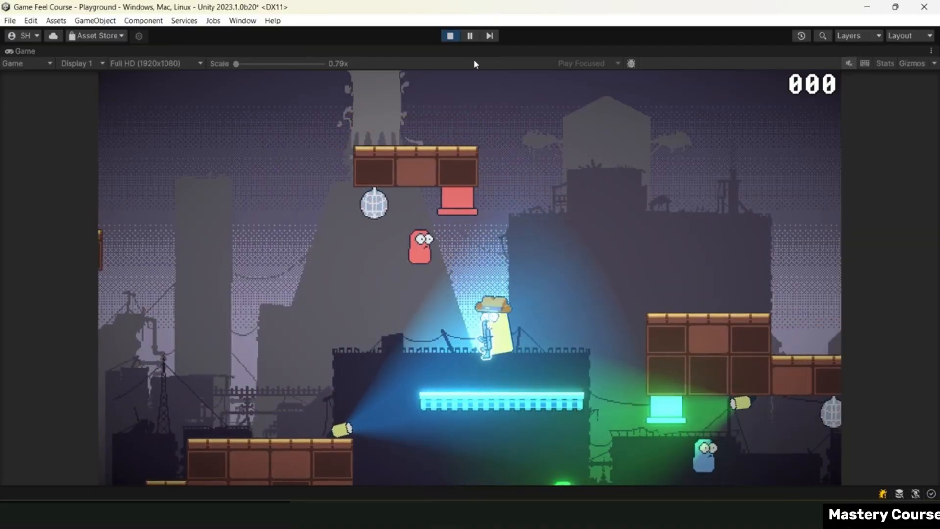
pyautogui.press('s')
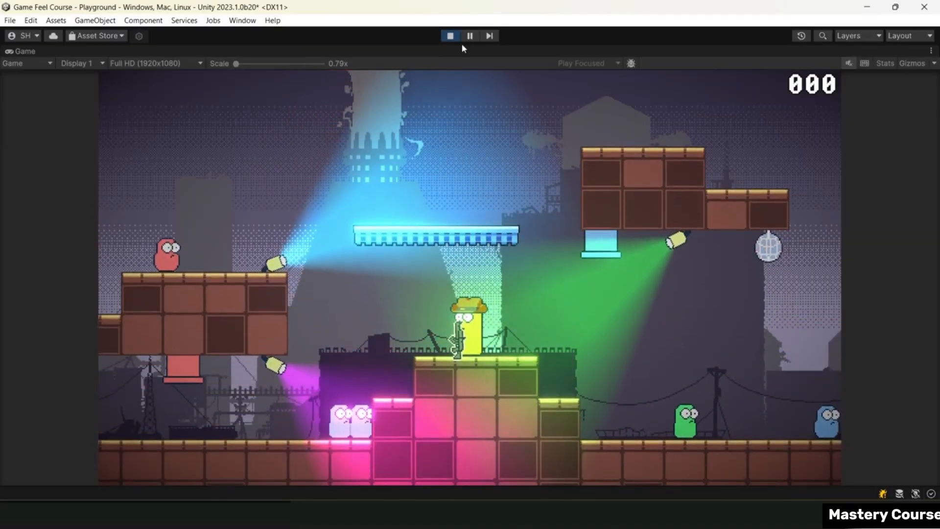
# Stop the game and save Platform_Medium as a prefab in the Assets/Prefabs/Environment folder.
pyautogui.click(450, 35)
pyautogui.doubleClick(38, 50)
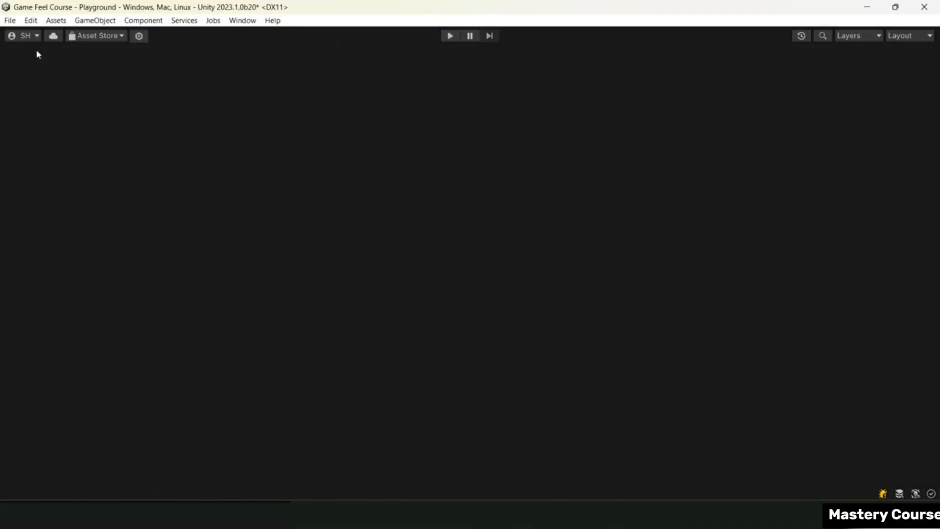
pyautogui.scroll(-8, 177, 205)
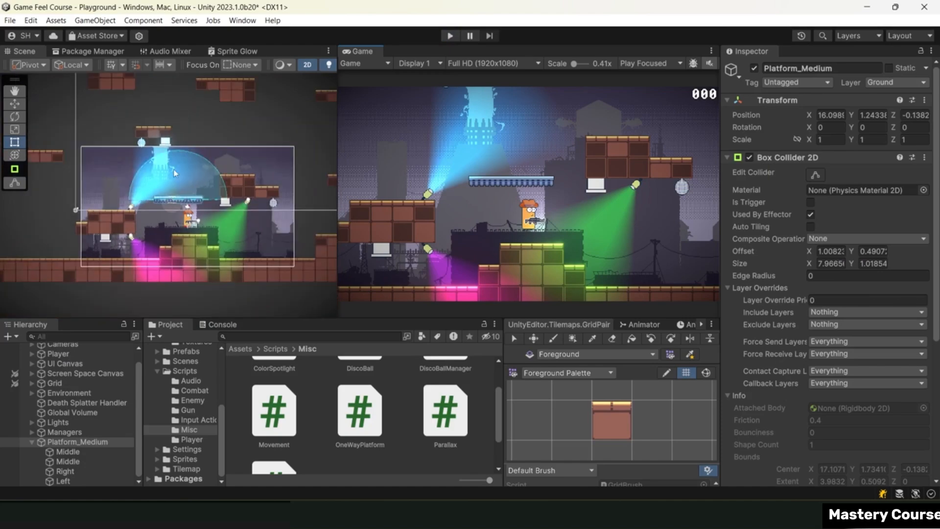
pyautogui.moveTo(178, 171); pyautogui.dragTo(204, 192, button='middle')
pyautogui.scroll(-6, 187, 208)
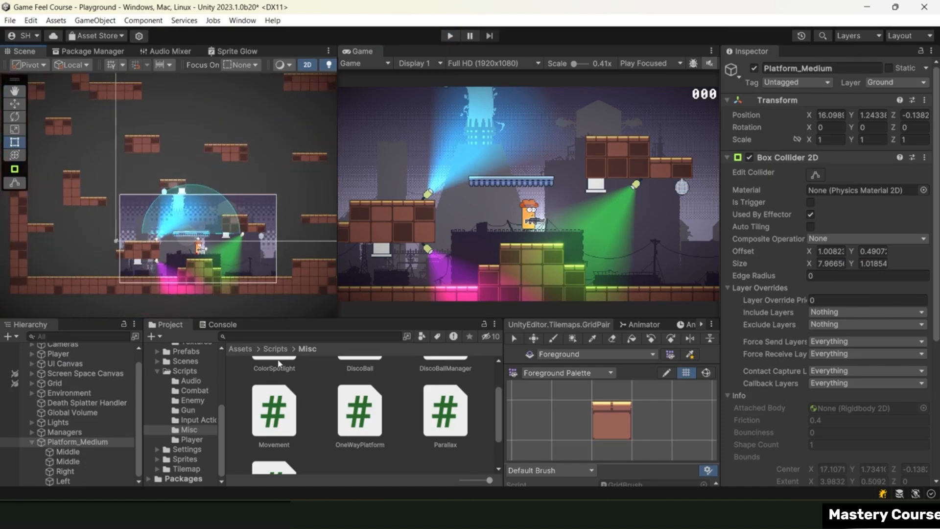
pyautogui.click(243, 351)
pyautogui.doubleClick(381, 404)
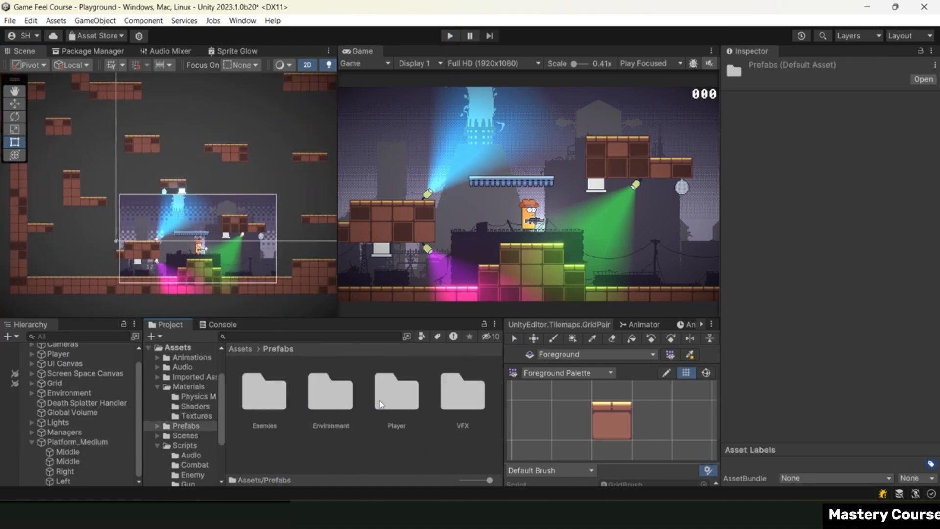
pyautogui.doubleClick(338, 383)
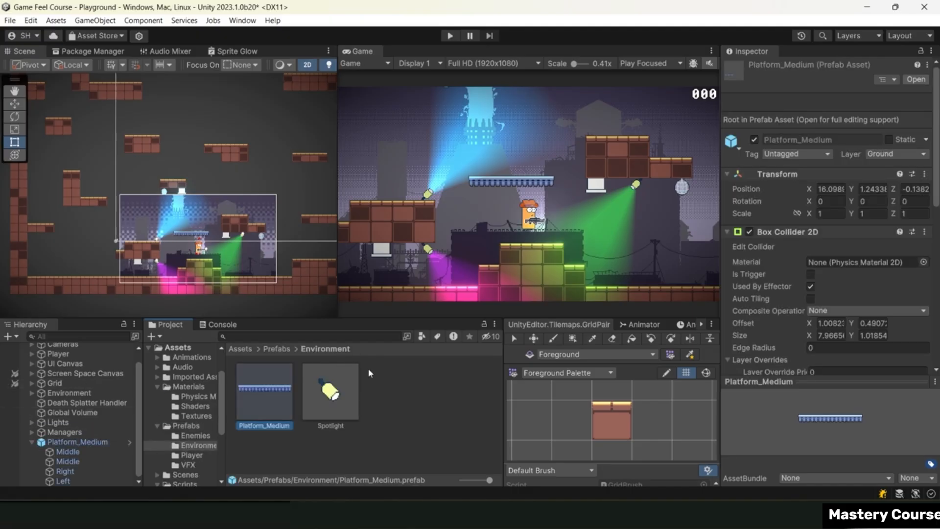
# Place four additional Platform_Medium prefab instances in open areas around the level at different heights.
pyautogui.moveTo(76, 253); pyautogui.dragTo(76, 257)
pyautogui.scroll(-3, 223, 180)
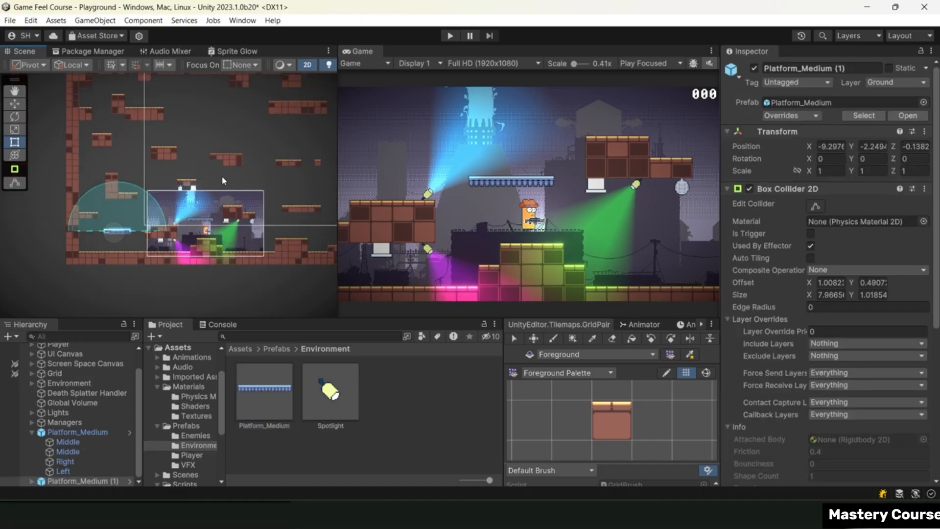
pyautogui.moveTo(230, 162); pyautogui.dragTo(155, 196, button='middle')
pyautogui.moveTo(279, 387); pyautogui.dragTo(192, 232)
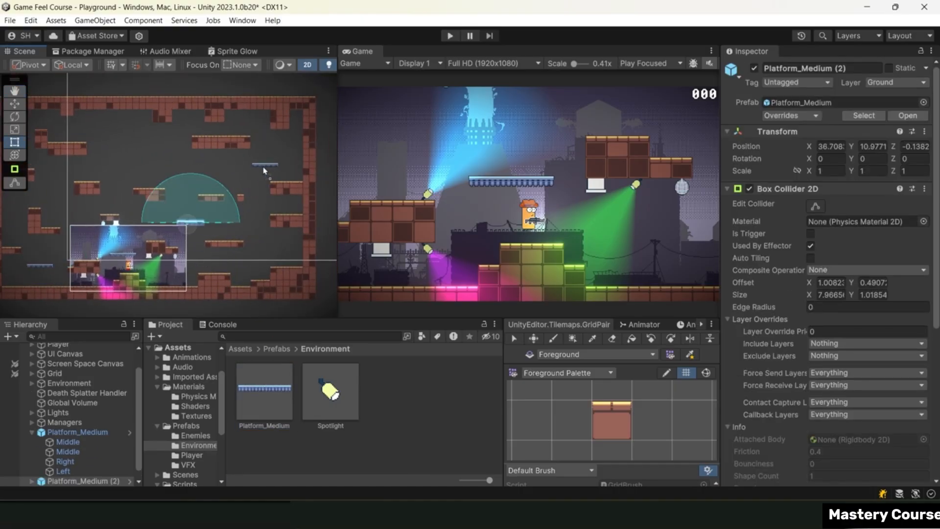
pyautogui.moveTo(264, 171); pyautogui.dragTo(264, 171)
pyautogui.moveTo(180, 185); pyautogui.dragTo(212, 195, button='middle')
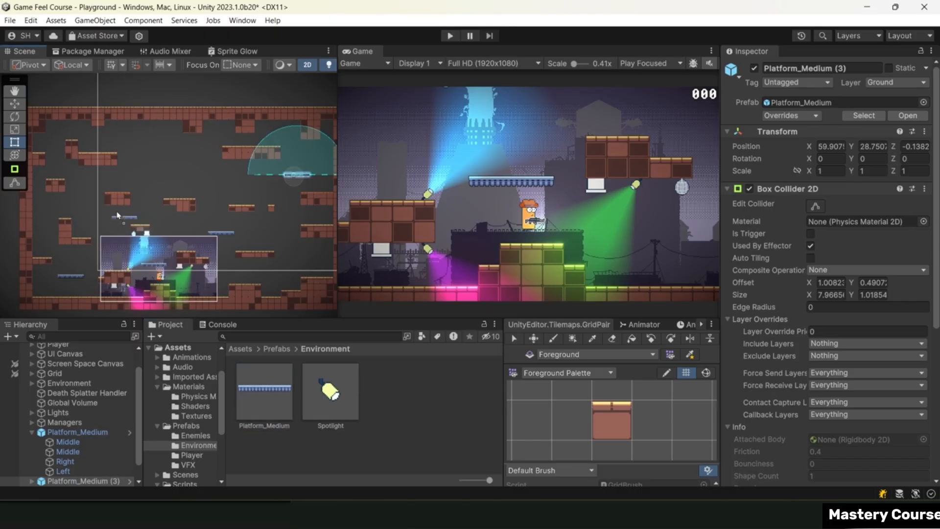
pyautogui.moveTo(146, 155); pyautogui.dragTo(146, 155)
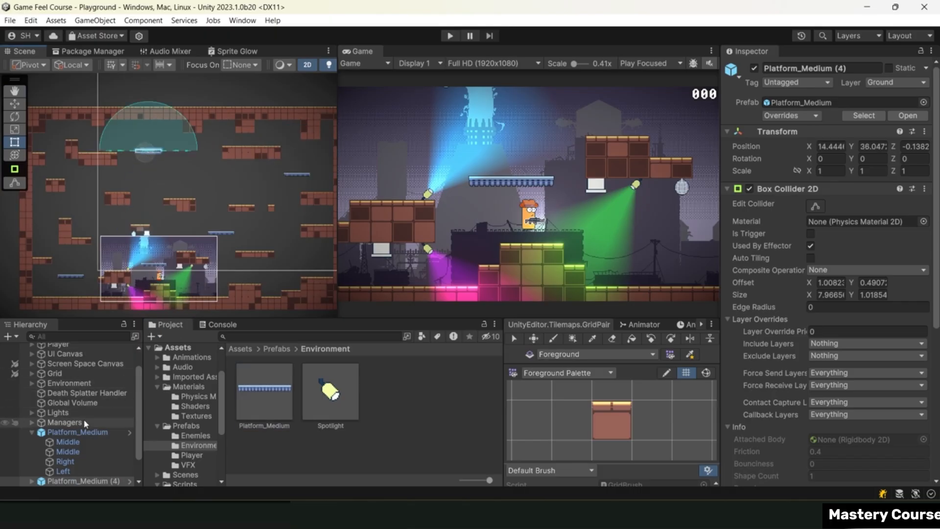
# Unpack the original Platform_Medium completely from its prefab and rename it Platform_Large.
pyautogui.click(82, 433)
pyautogui.rightClick(82, 432)
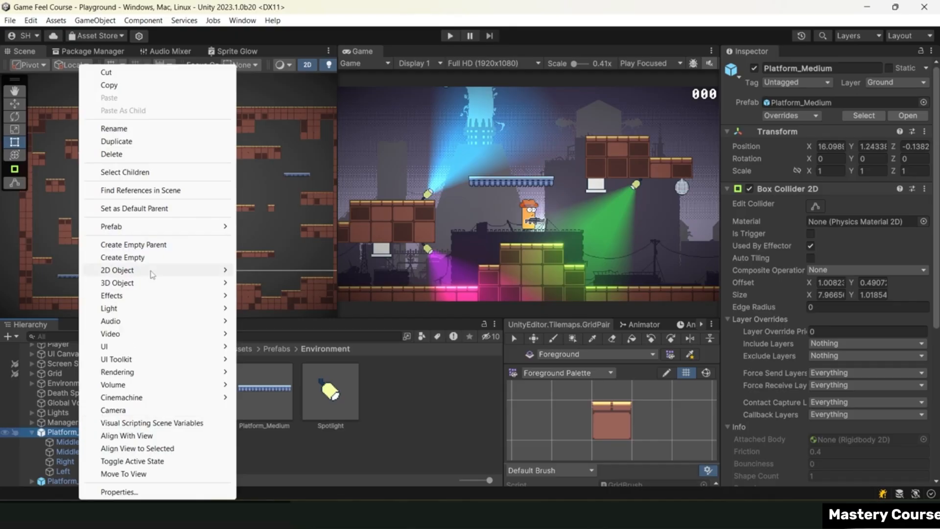
pyautogui.moveTo(151, 229)
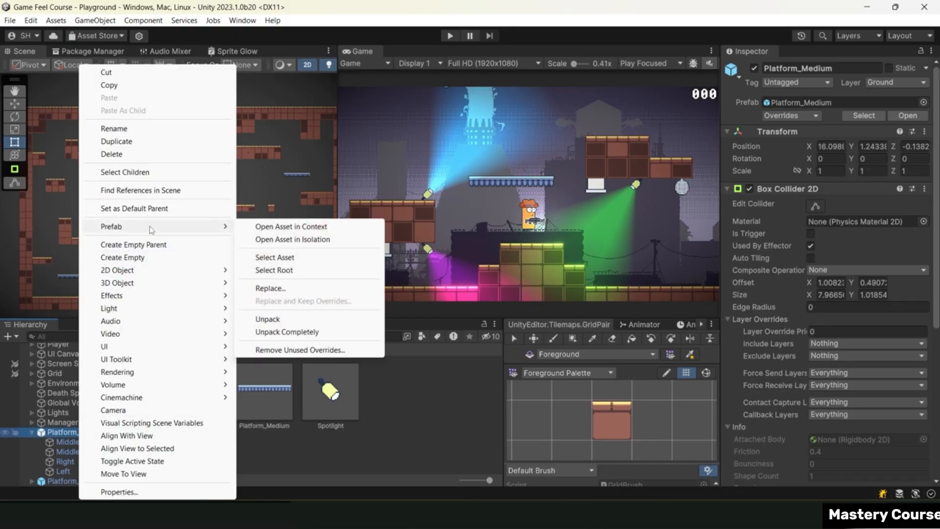
pyautogui.click(287, 332)
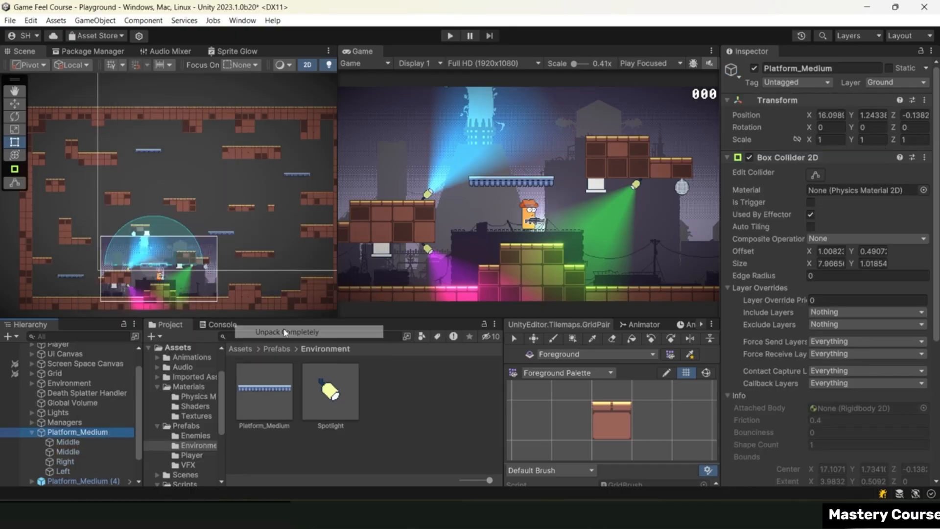
pyautogui.click(98, 433)
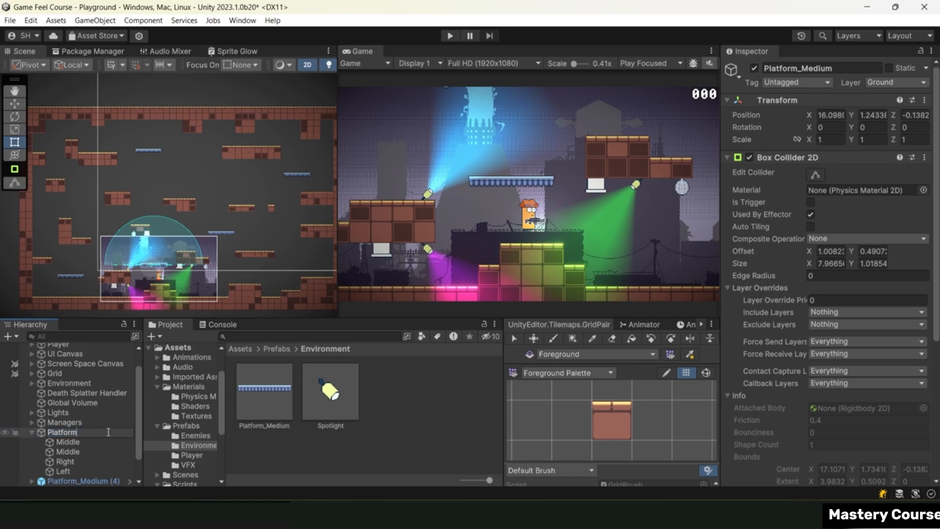
pyautogui.write('Platform_Large')
pyautogui.press('Return')
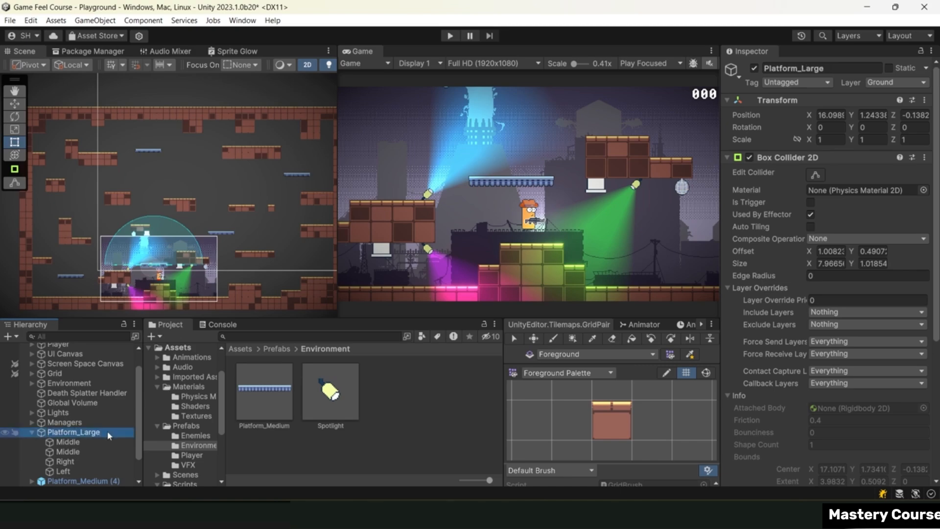
# Duplicate Platform_Large's Middle tile four times and line the copies up to extend the platform leftward, with the last at X -10.
pyautogui.press('f')
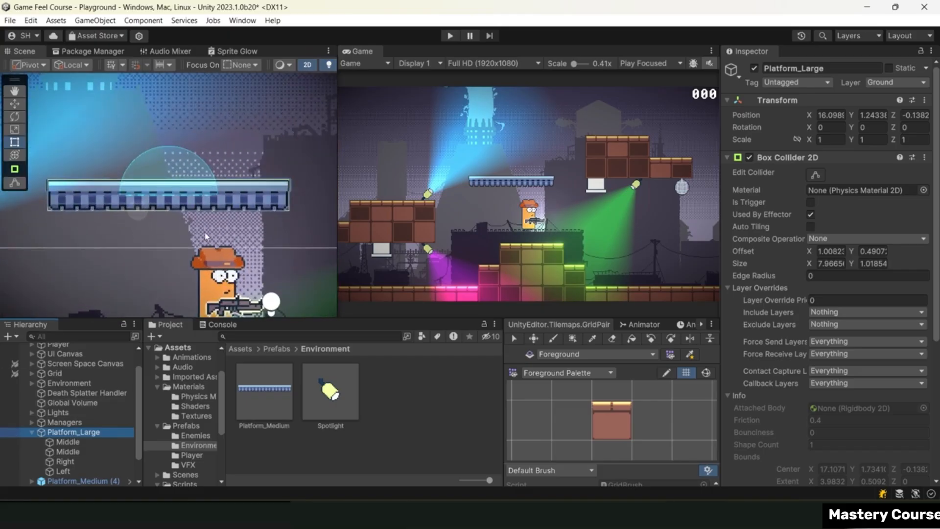
pyautogui.scroll(-5, 205, 236)
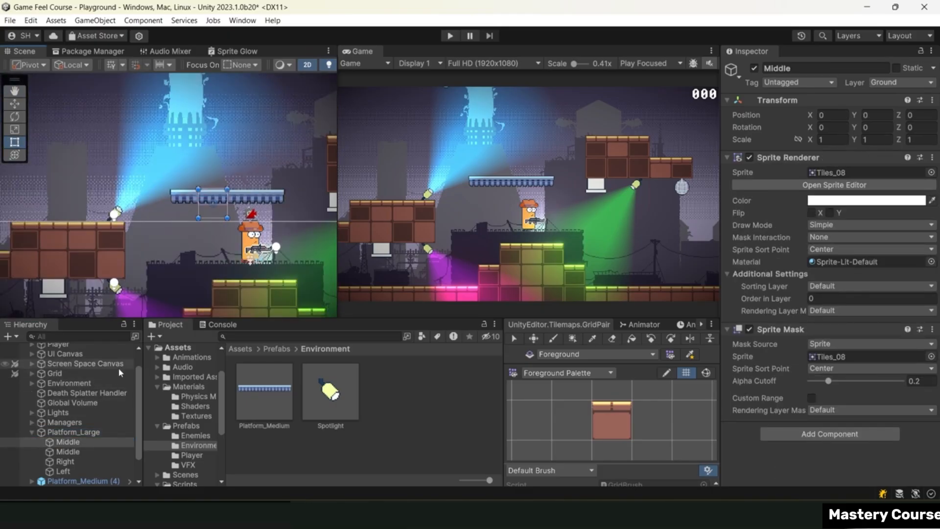
pyautogui.press('w')
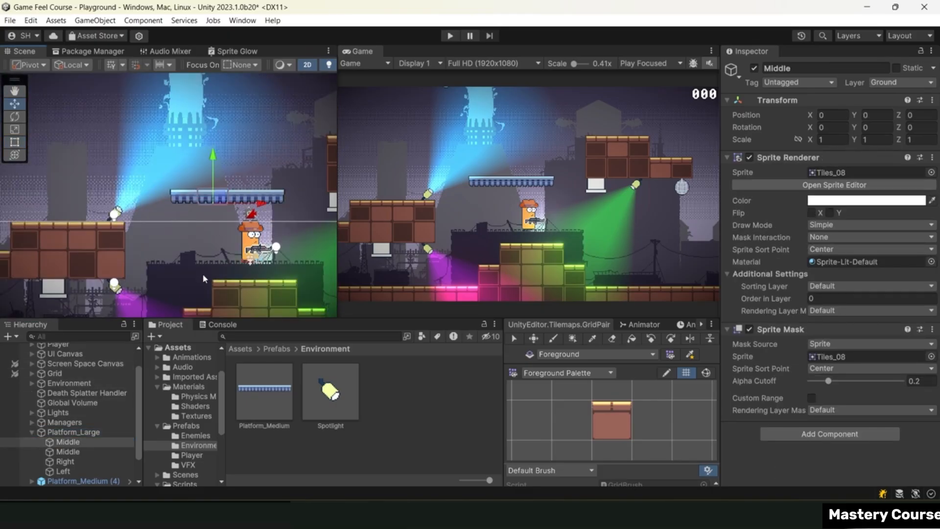
pyautogui.hotkey('ctrl', 'd')
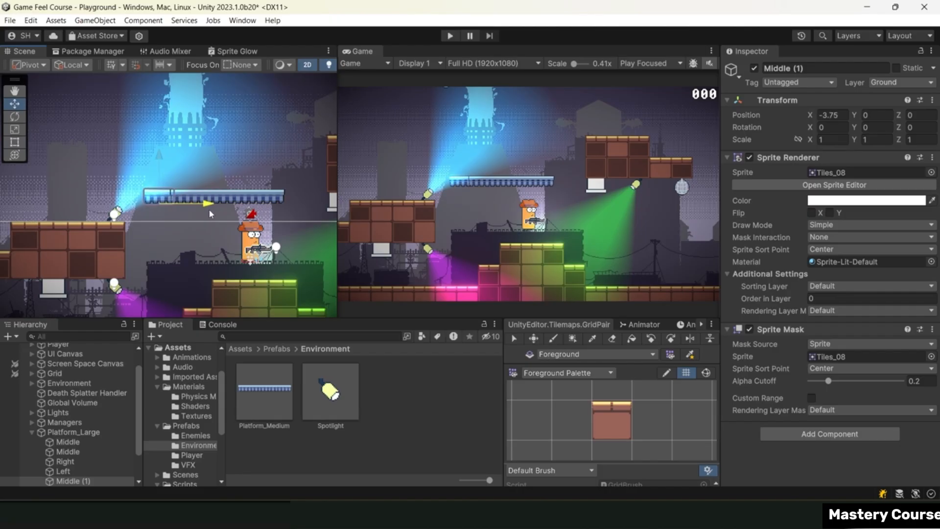
pyautogui.hotkey('ctrl', 'd')
pyautogui.moveTo(207, 208); pyautogui.dragTo(115, 211)
pyautogui.hotkey('ctrl', 'd')
pyautogui.hotkey('ctrl', 'd')
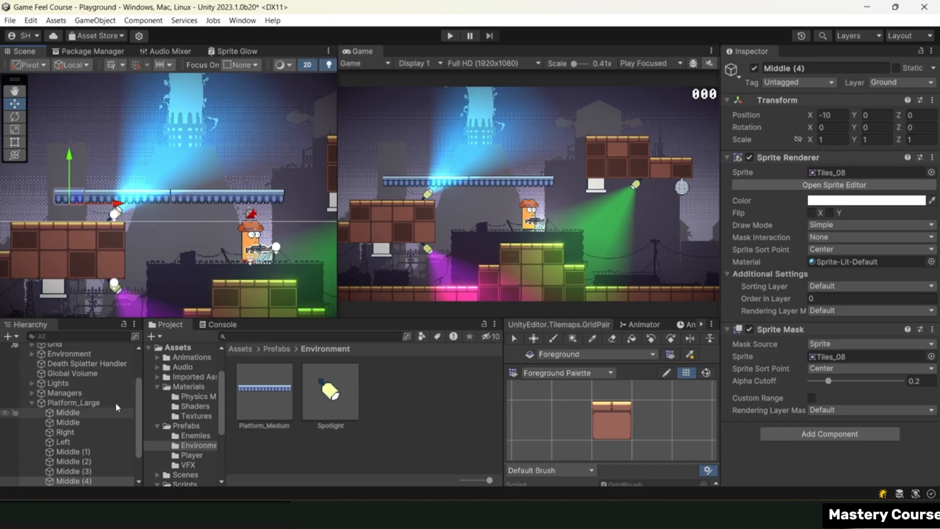
# Set the Sprite Renderer of the outermost tile at X -10 to Tiles_07 and rename the tile Left.
pyautogui.click(932, 173)
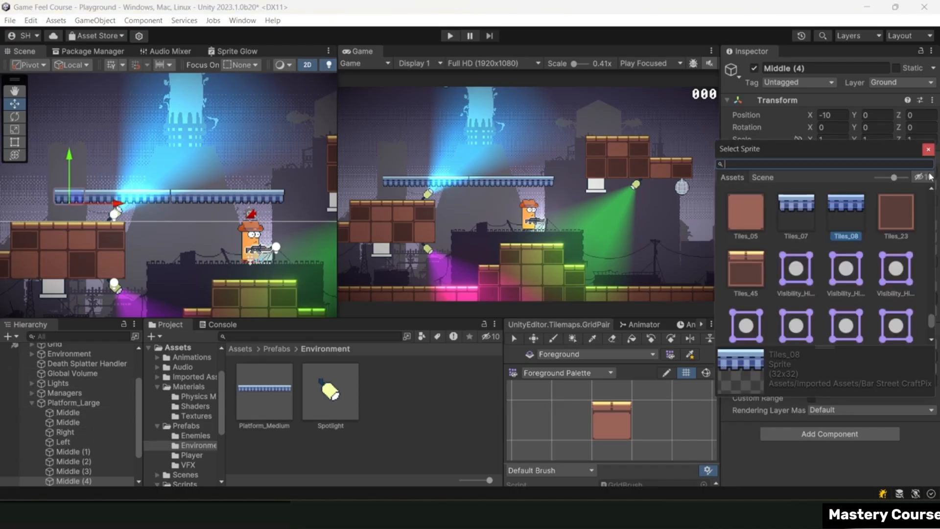
pyautogui.write('tiles_07')
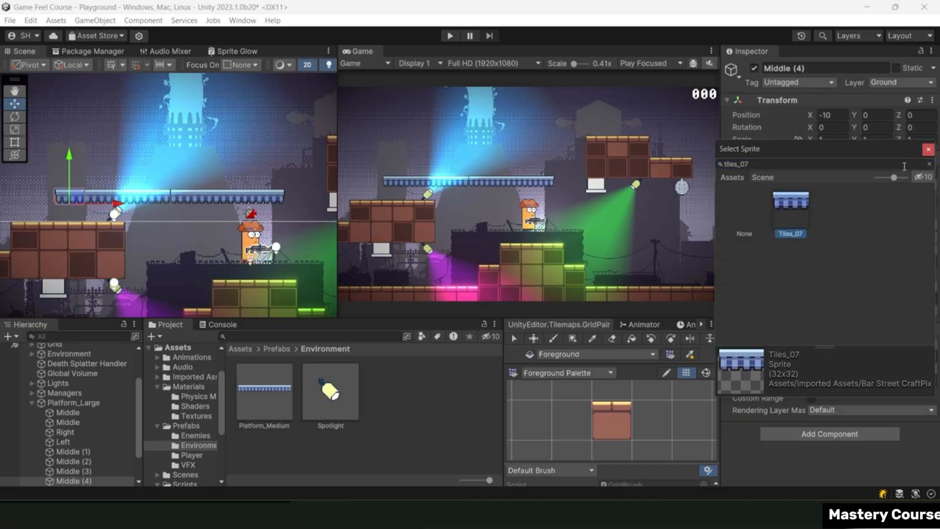
pyautogui.click(929, 151)
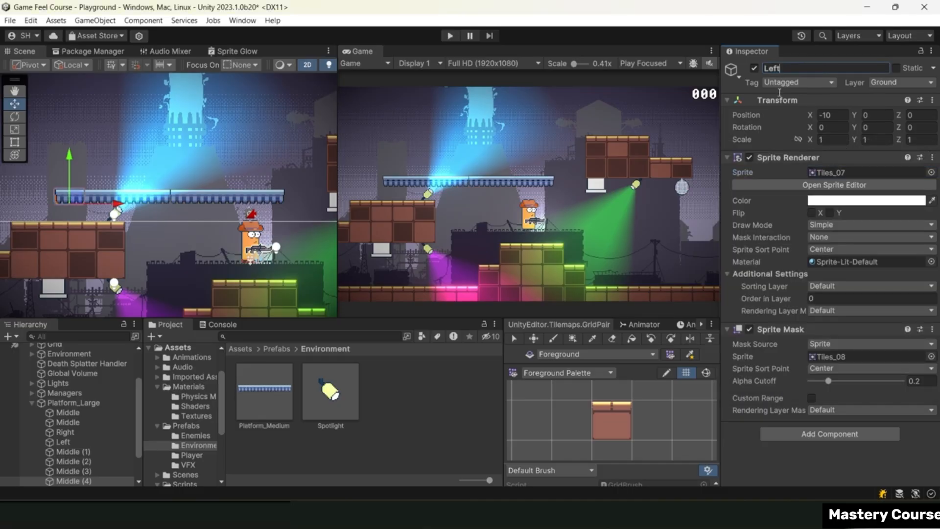
# Rename the former Left tile at X -2 to Middle and set both its Sprite Renderer and Sprite Mask sprites to Tiles_08.
pyautogui.click(83, 442)
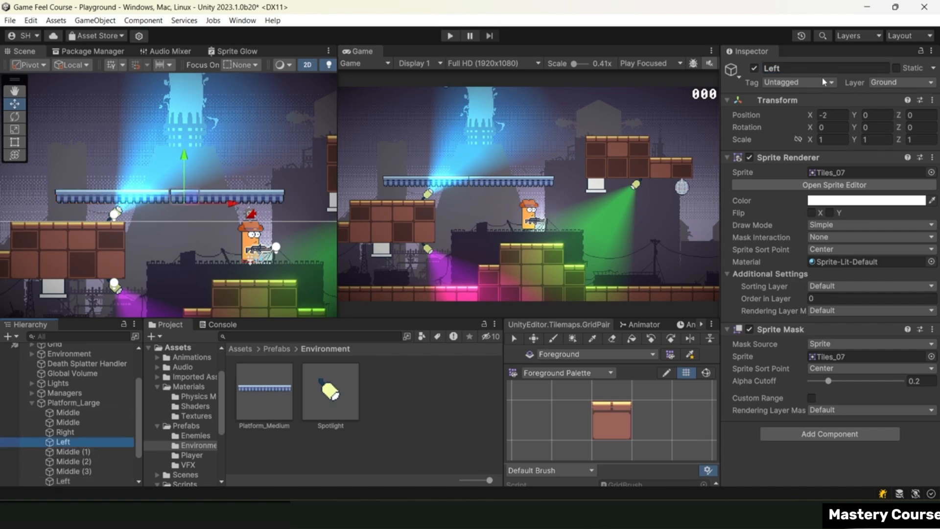
pyautogui.click(798, 68)
pyautogui.click(931, 173)
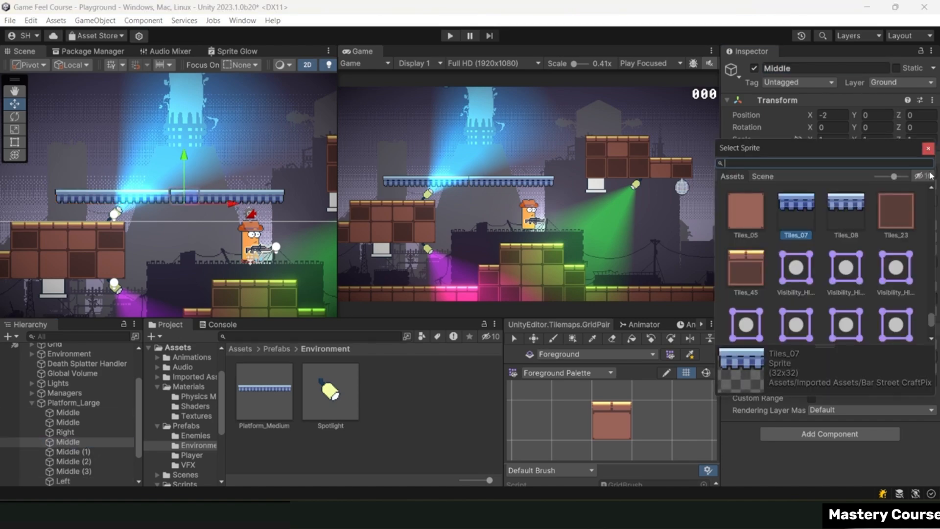
pyautogui.click(851, 205)
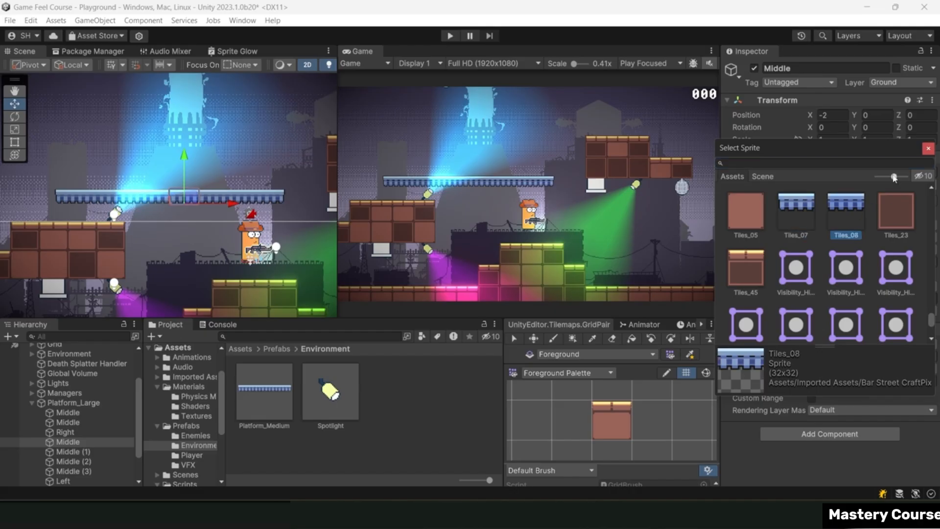
pyautogui.click(928, 149)
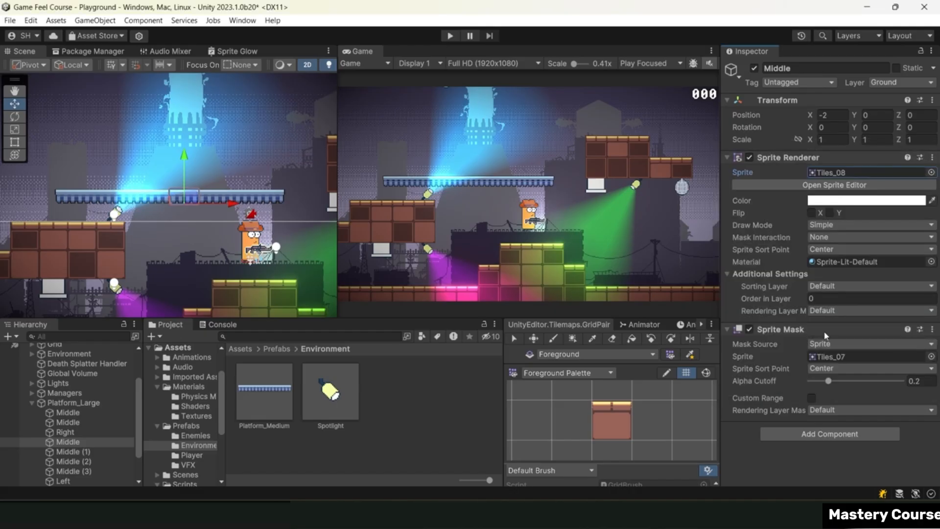
pyautogui.click(932, 357)
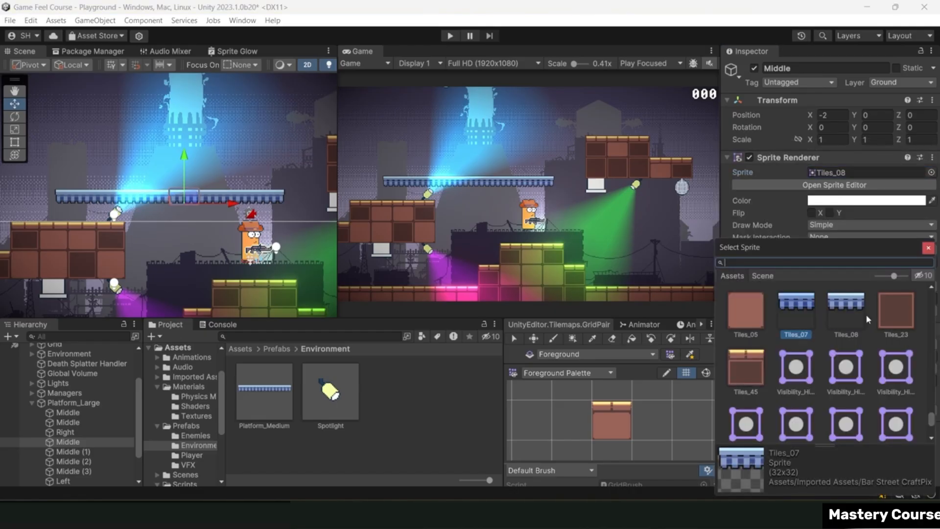
pyautogui.doubleClick(850, 309)
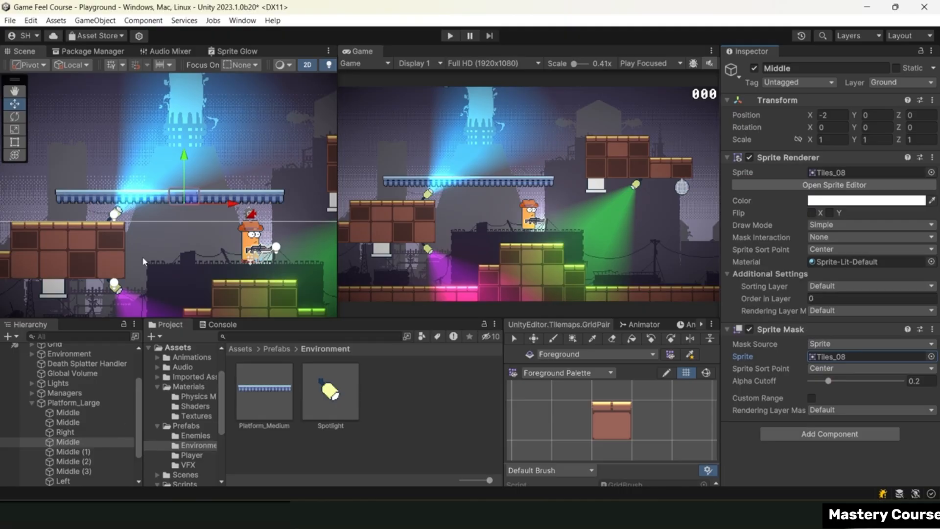
# Set the Sprite Mask sprite of the Left tile at X -10 to Tiles_07.
pyautogui.click(63, 196)
pyautogui.click(64, 197)
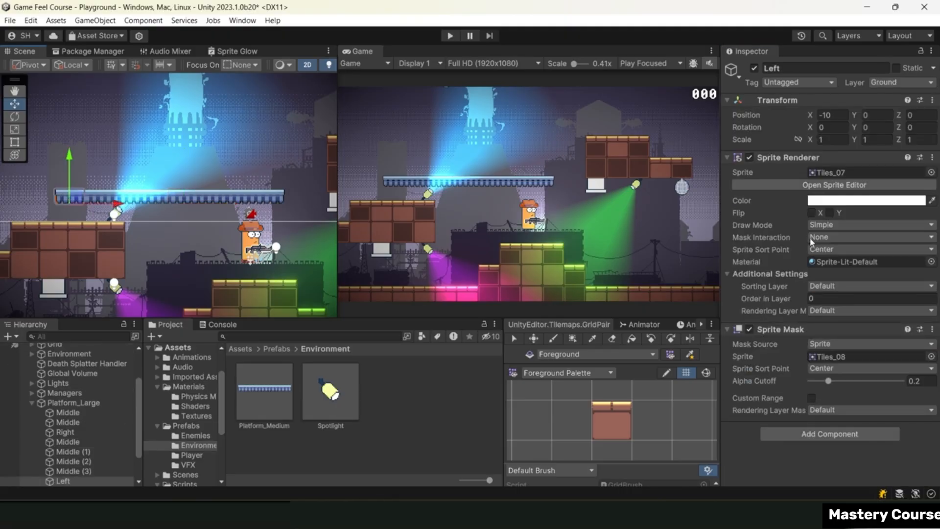
pyautogui.click(931, 357)
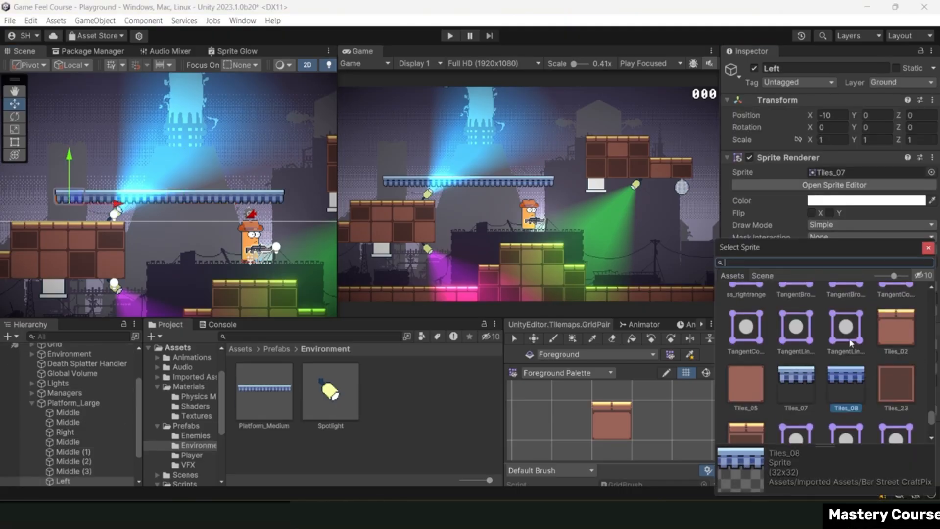
pyautogui.click(796, 380)
pyautogui.click(928, 248)
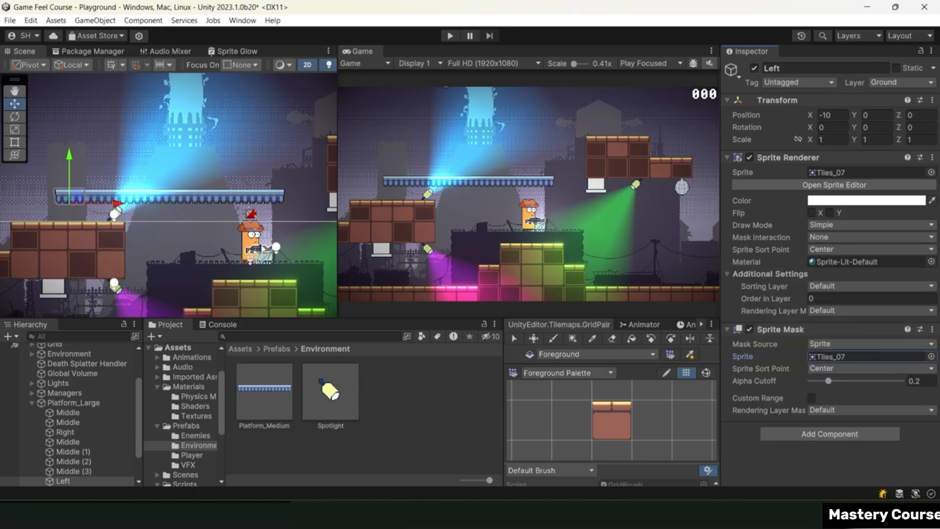
# Save Platform_Large as a prefab in the Prefabs/Environment folder.
pyautogui.click(97, 402)
pyautogui.moveTo(98, 401); pyautogui.dragTo(440, 402)
pyautogui.scroll(-3, 256, 216)
pyautogui.scroll(-3, 252, 188)
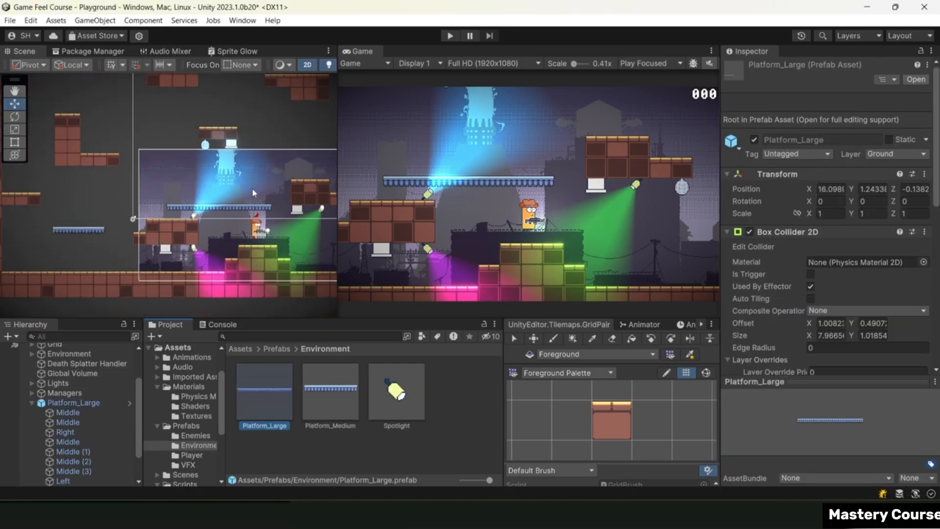
# Move Platform_Large in the scene to about X 16.9, Y 2.4.
pyautogui.click(246, 192)
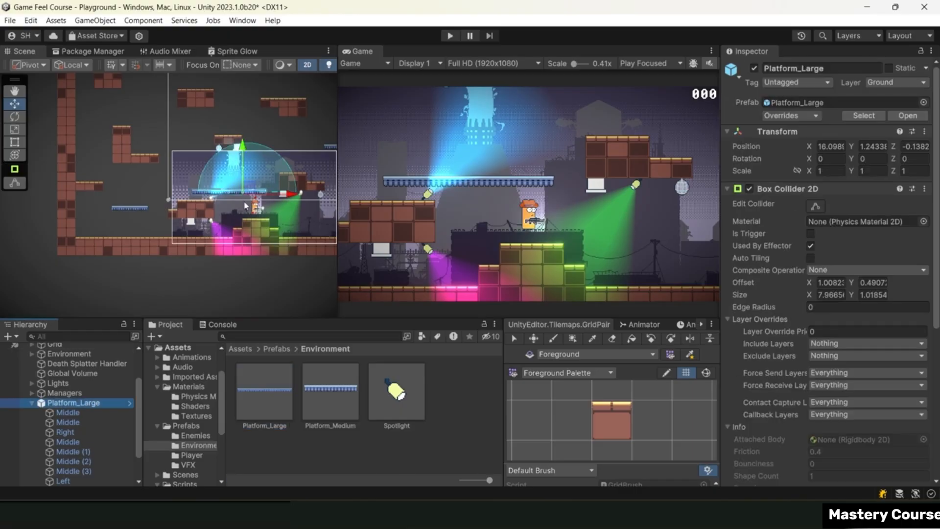
pyautogui.moveTo(249, 189); pyautogui.dragTo(253, 182)
pyautogui.scroll(-3, 253, 185)
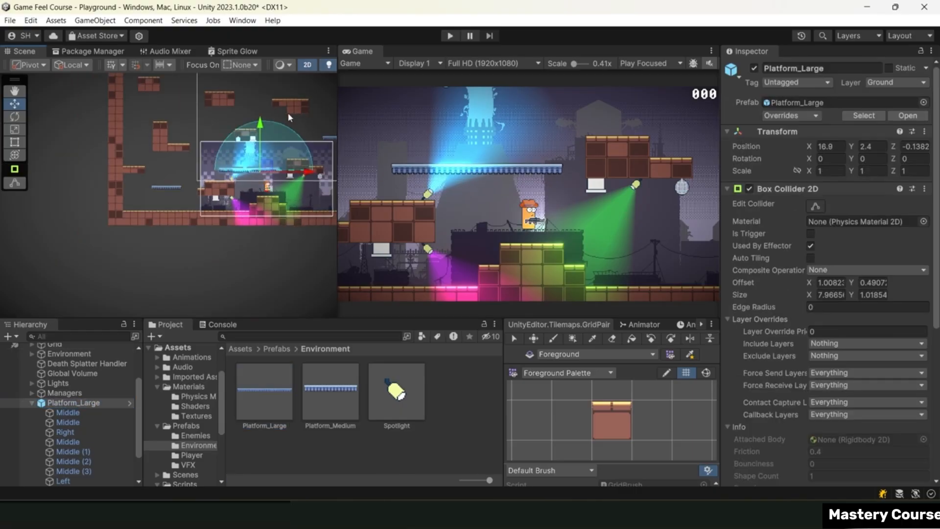
# Place duplicates of the large and medium platforms around the level, with Platform_Medium (5) at about X -5.8, Y 19.
pyautogui.hotkey('ctrl', 'd')
pyautogui.moveTo(200, 251); pyautogui.dragTo(294, 169)
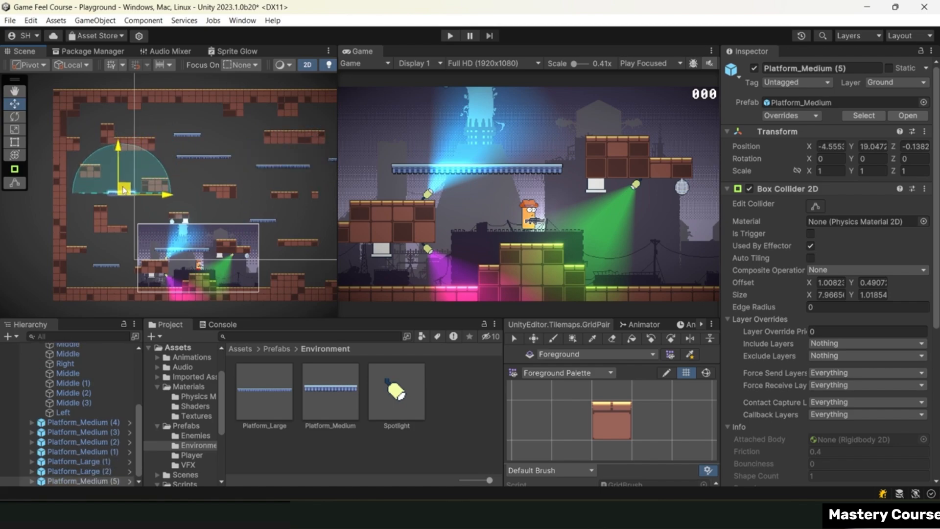
pyautogui.moveTo(123, 190); pyautogui.dragTo(121, 190)
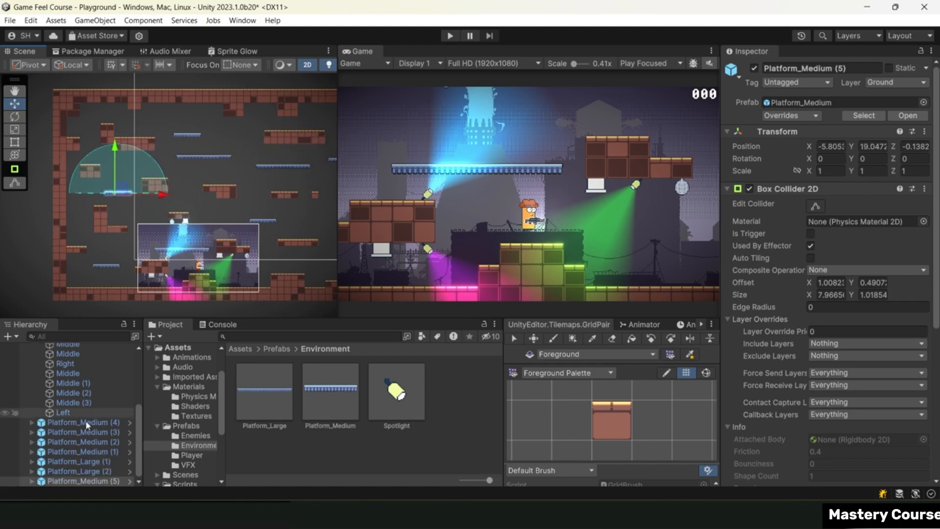
# Create an empty child object named Platforms under Environment.
pyautogui.scroll(5, 44, 421)
pyautogui.click(32, 444)
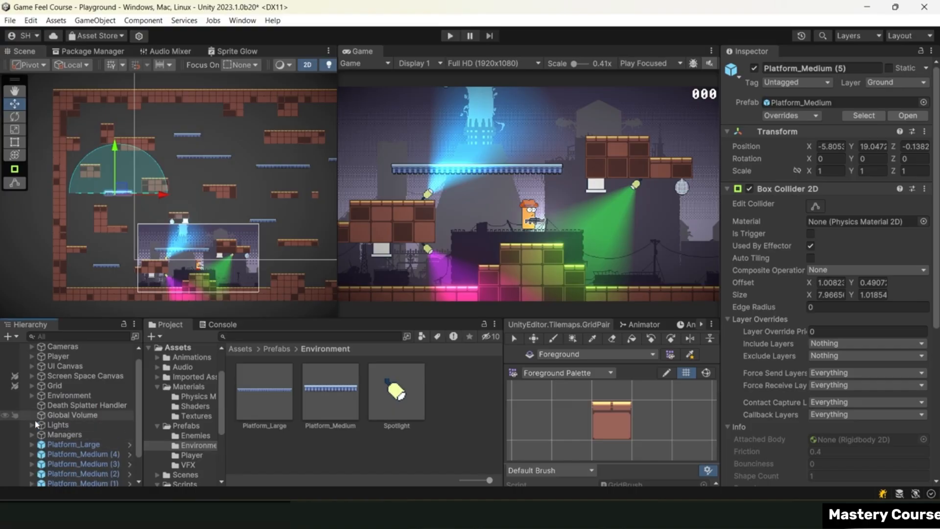
pyautogui.click(31, 396)
pyautogui.rightClick(65, 396)
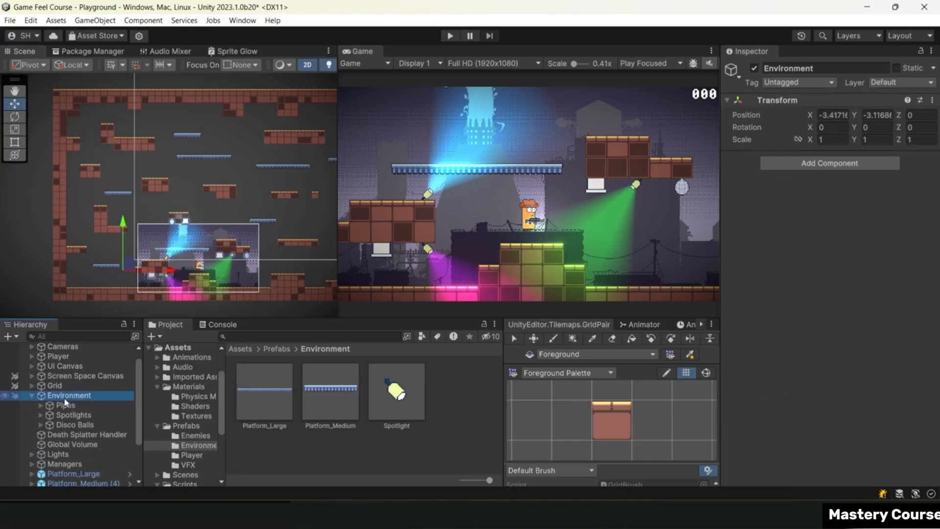
pyautogui.click(129, 257)
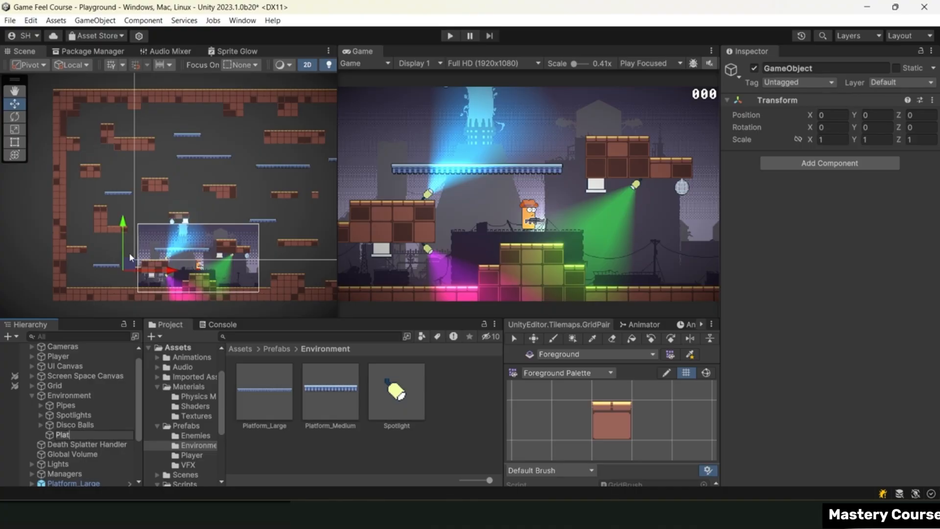
pyautogui.write('Platforms')
pyautogui.press('Return')
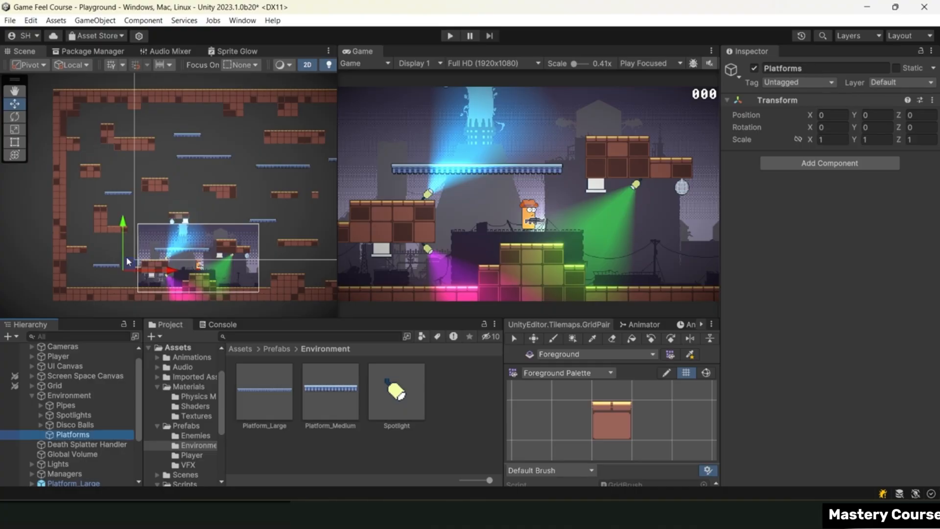
# Parent all the Platform_Large and Platform_Medium instances to the Platforms object.
pyautogui.scroll(-3, 83, 392)
pyautogui.click(74, 413)
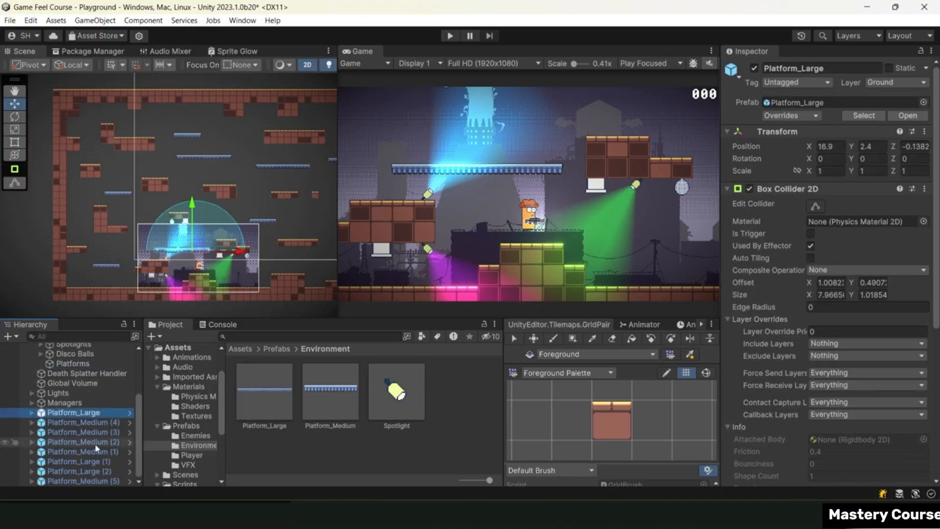
pyautogui.keyDown('shift'); pyautogui.click(83, 481); pyautogui.keyUp('shift')
pyautogui.scroll(2, 98, 417)
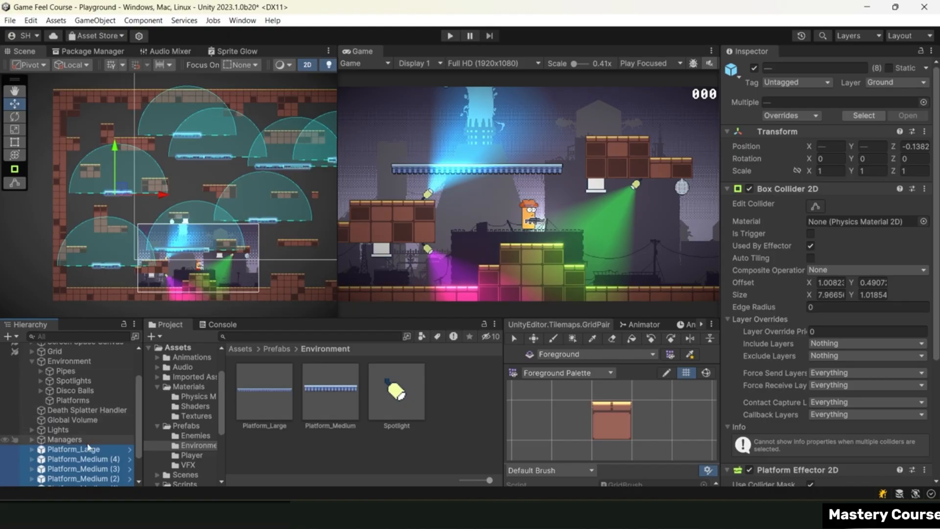
pyautogui.moveTo(88, 444); pyautogui.dragTo(78, 403)
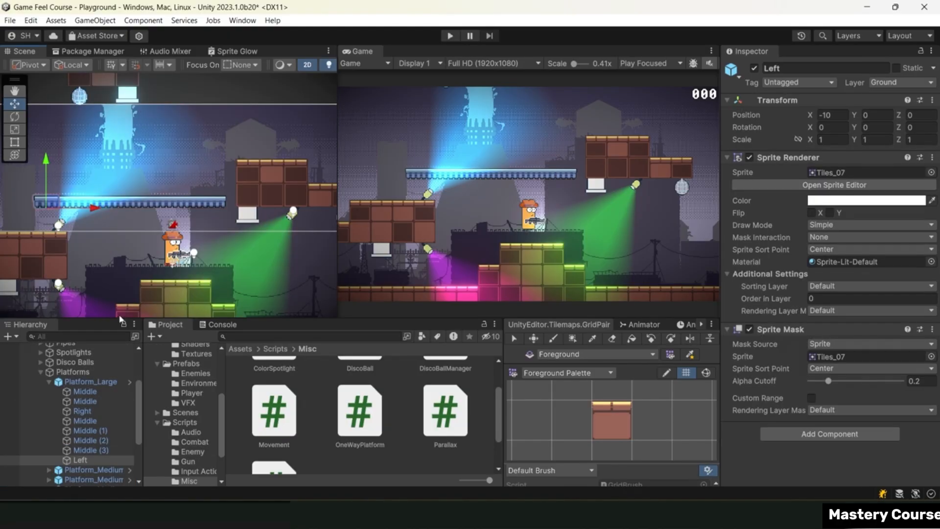
# Extend Platform_Large's box collider across the full platform, to about 16.1 wide, and apply all overrides to the prefab.
pyautogui.click(91, 383)
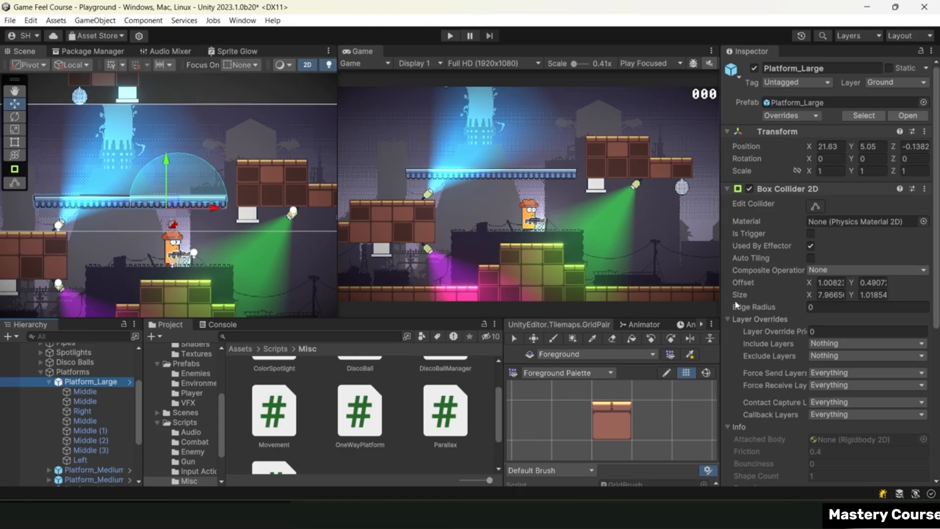
pyautogui.click(816, 206)
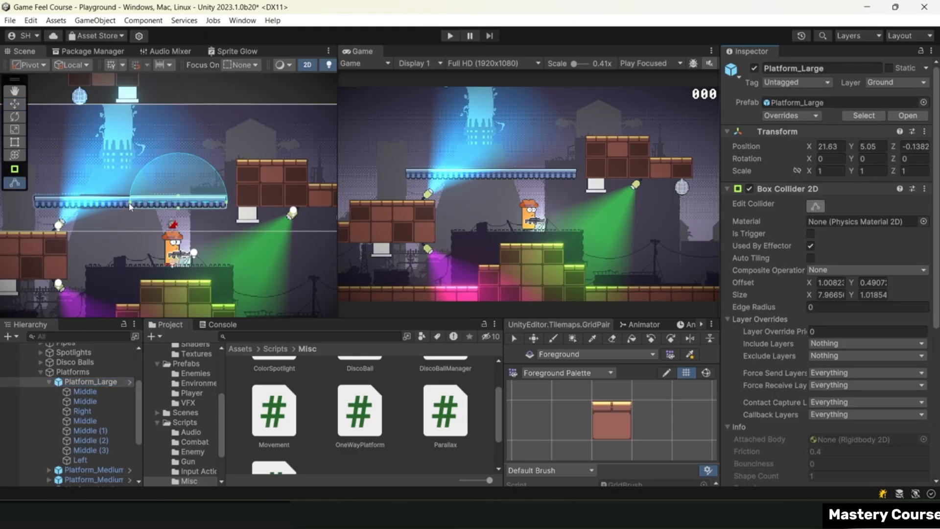
pyautogui.moveTo(130, 206); pyautogui.dragTo(38, 205)
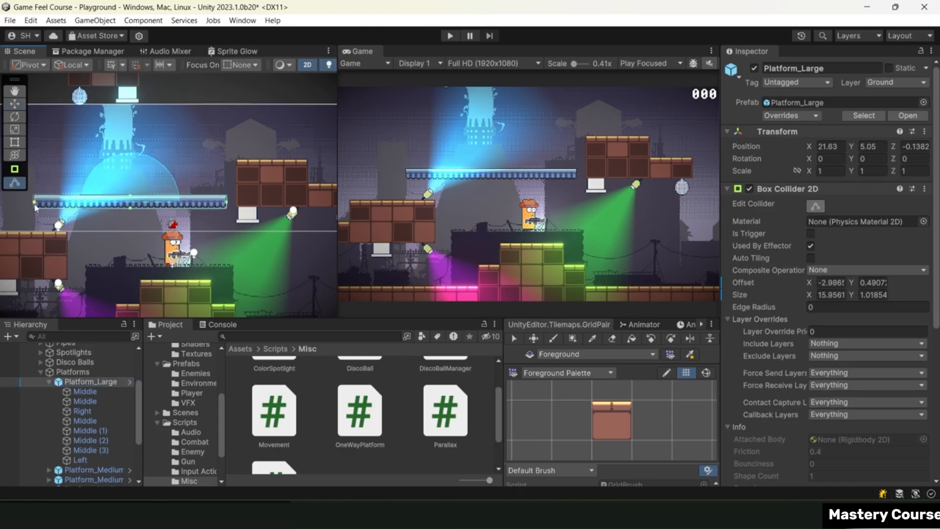
pyautogui.click(799, 116)
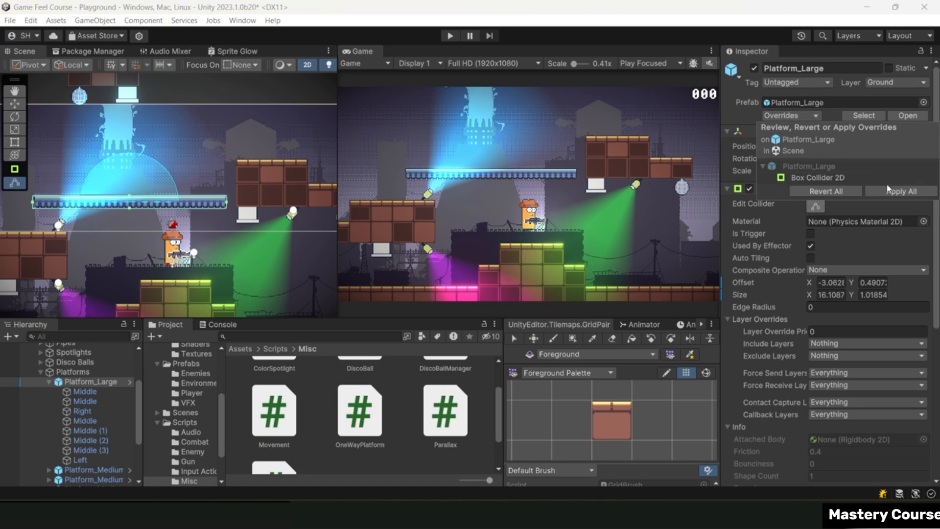
pyautogui.click(888, 190)
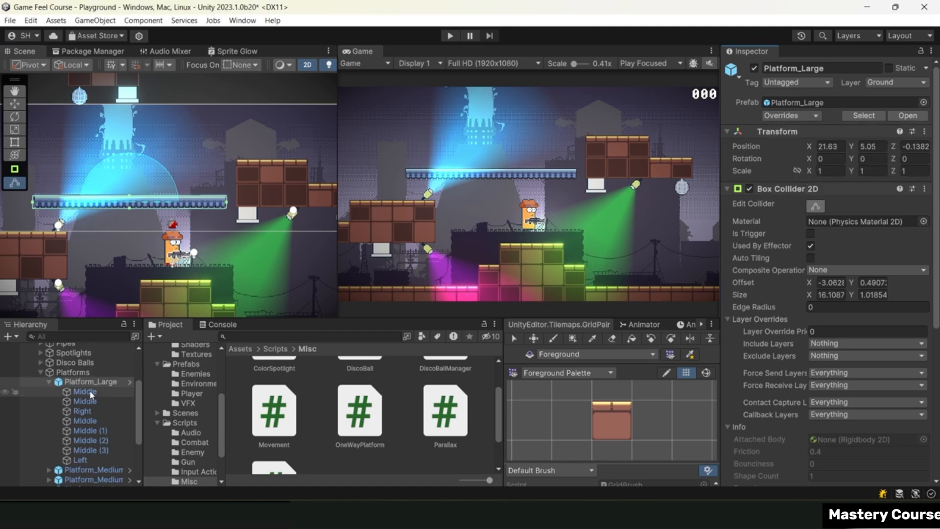
# Run the game in a maximized Game view and test jumping up through and dropping down from the large platform.
pyautogui.click(450, 36)
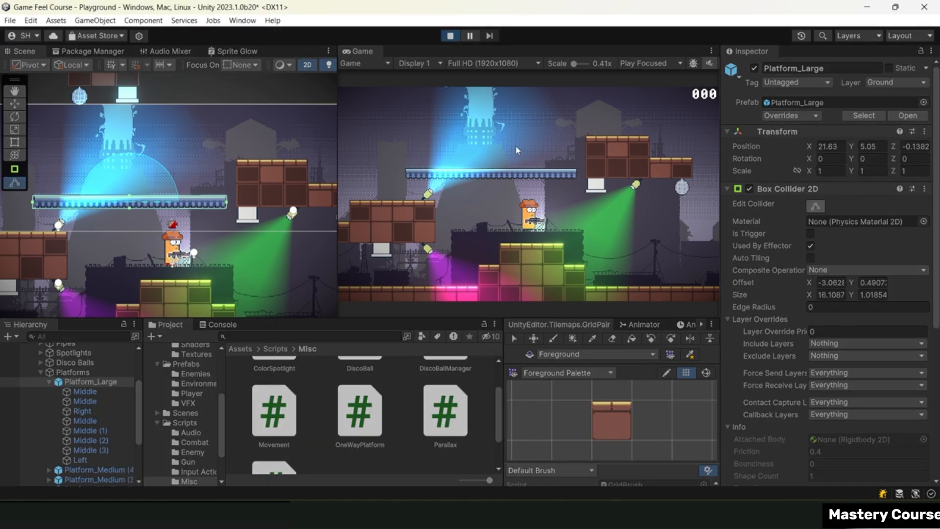
pyautogui.doubleClick(363, 50)
pyautogui.press('space')
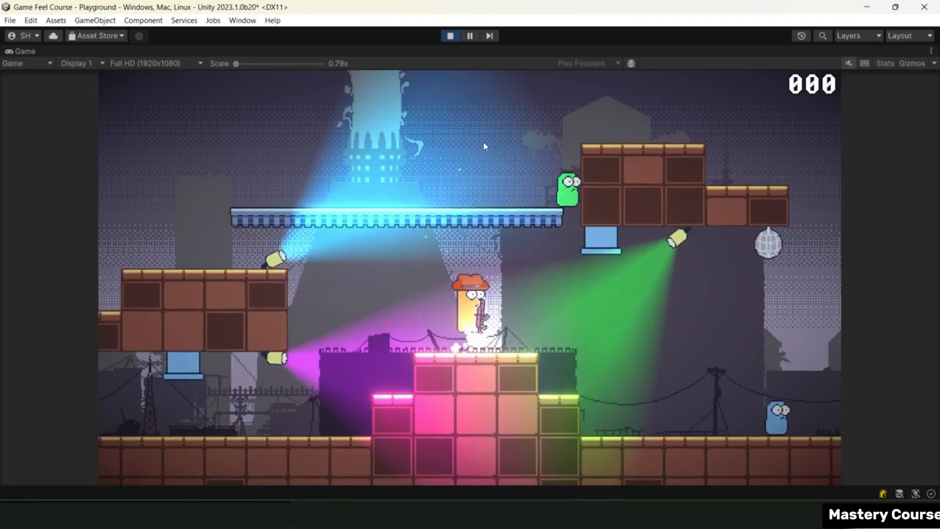
pyautogui.press('a')
pyautogui.press('space')
pyautogui.press('d')
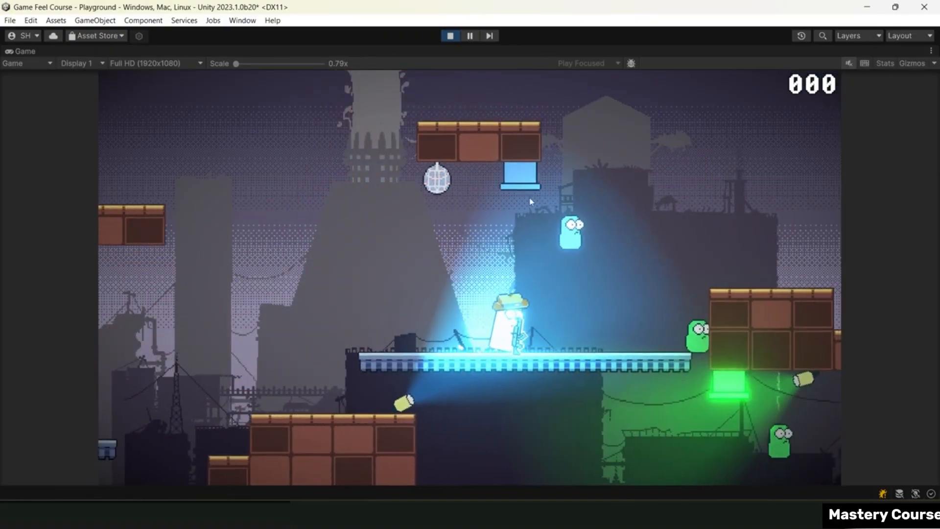
pyautogui.press('s')
pyautogui.press('space')
pyautogui.press('a')
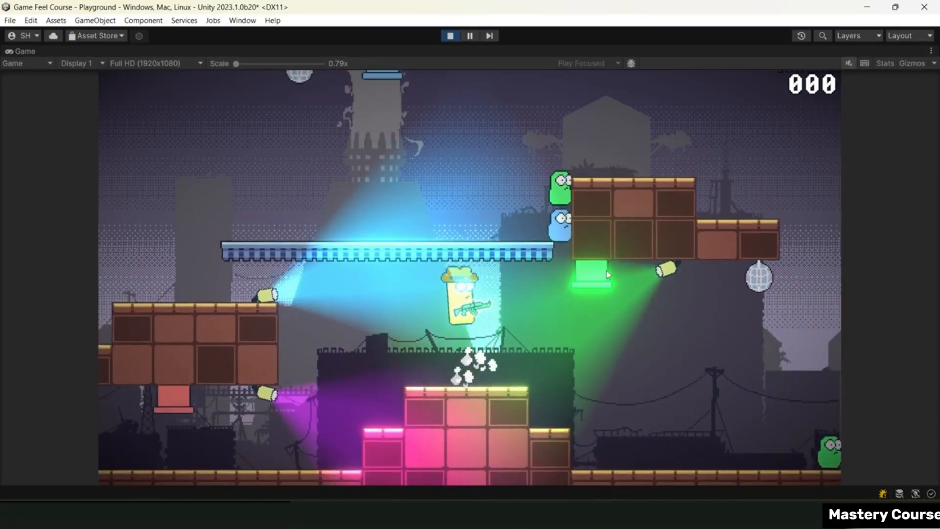
# Play-test the medium platform near the level's left wall by landing on it, dropping through and jumping back up.
pyautogui.press('space')
pyautogui.press('space')
pyautogui.press('a')
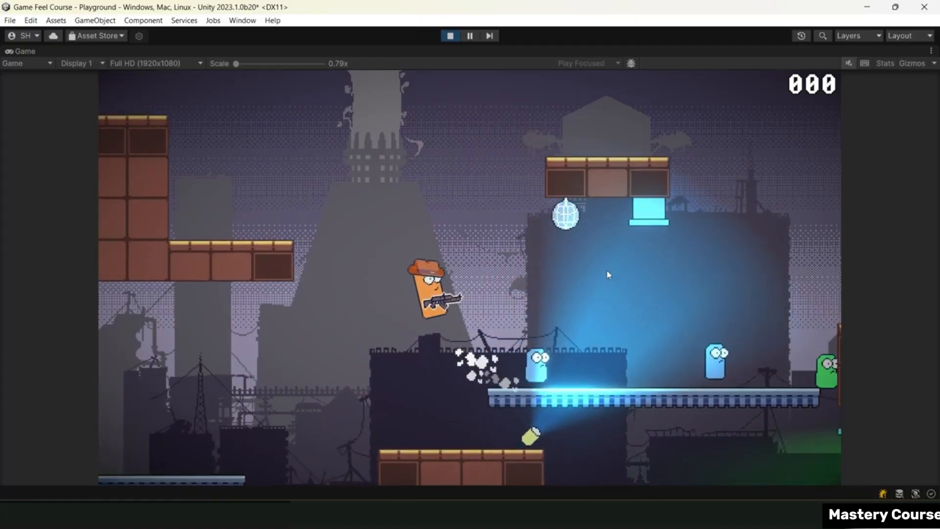
pyautogui.press('space')
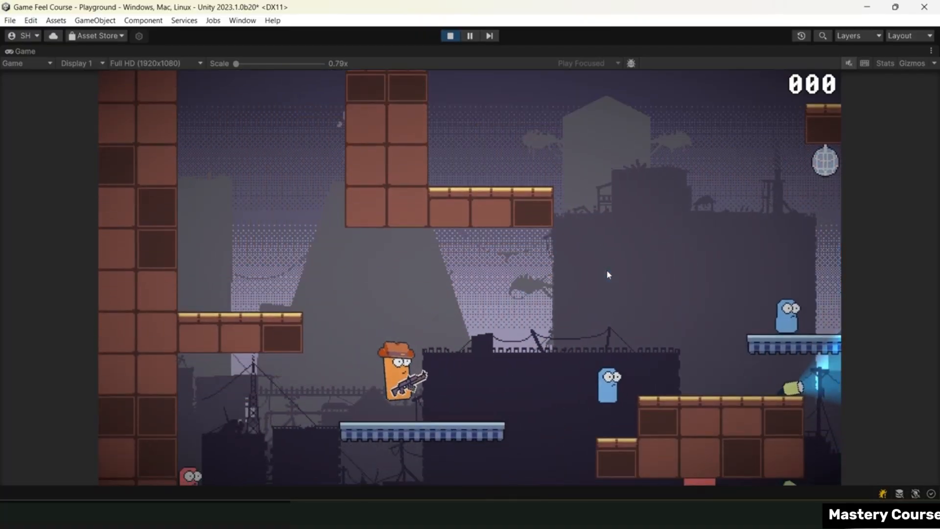
pyautogui.press('s')
pyautogui.press('d')
pyautogui.press('space')
pyautogui.press('space')
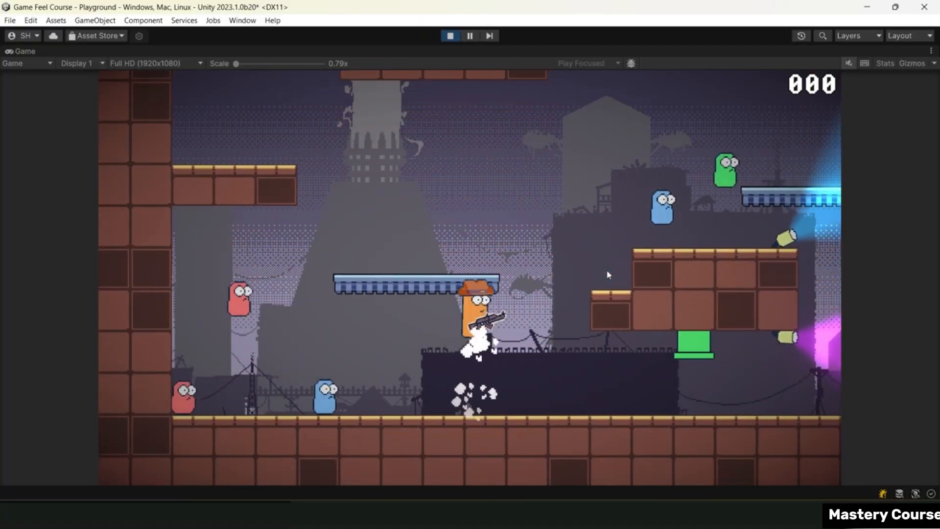
pyautogui.press('a')
pyautogui.press('space')
pyautogui.press('d')
# Test shooting at enemies while returning to the large platform.
pyautogui.click(607, 272)
pyautogui.click(643, 304)
pyautogui.press('space')
pyautogui.press('space')
pyautogui.click(644, 308)
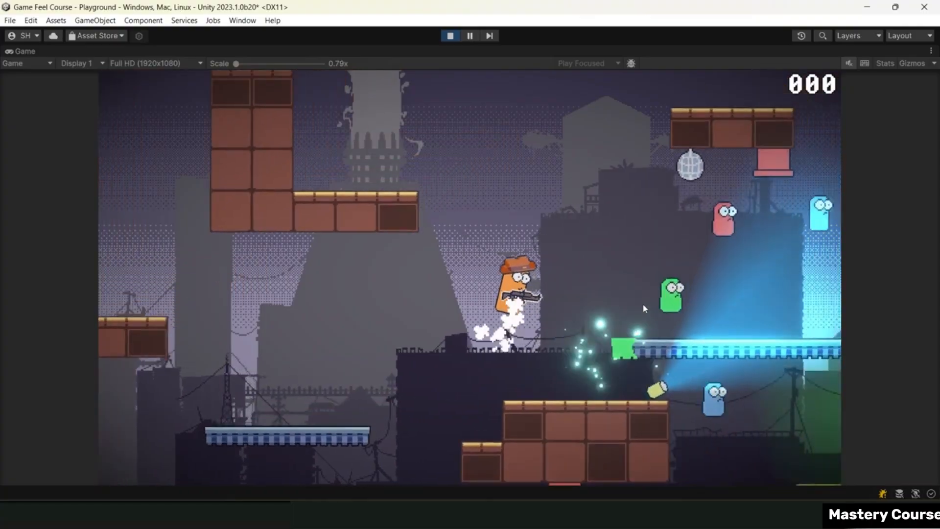
pyautogui.click(646, 331)
pyautogui.click(646, 353)
pyautogui.press('d')
pyautogui.click(643, 356)
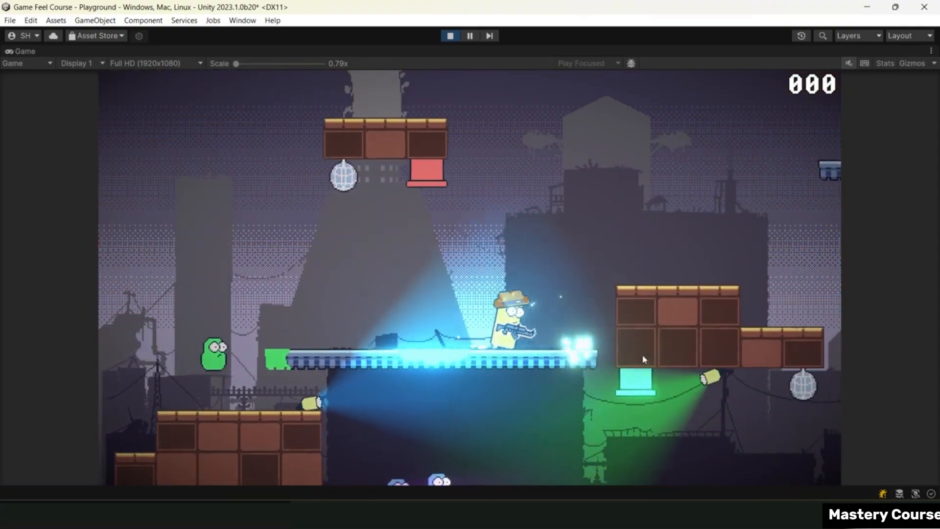
# Test dropping through the large platform and jumping back up through it while fighting enemies.
pyautogui.press('a')
pyautogui.click(642, 356)
pyautogui.press('s')
pyautogui.click(642, 355)
pyautogui.press('d')
pyautogui.press('space')
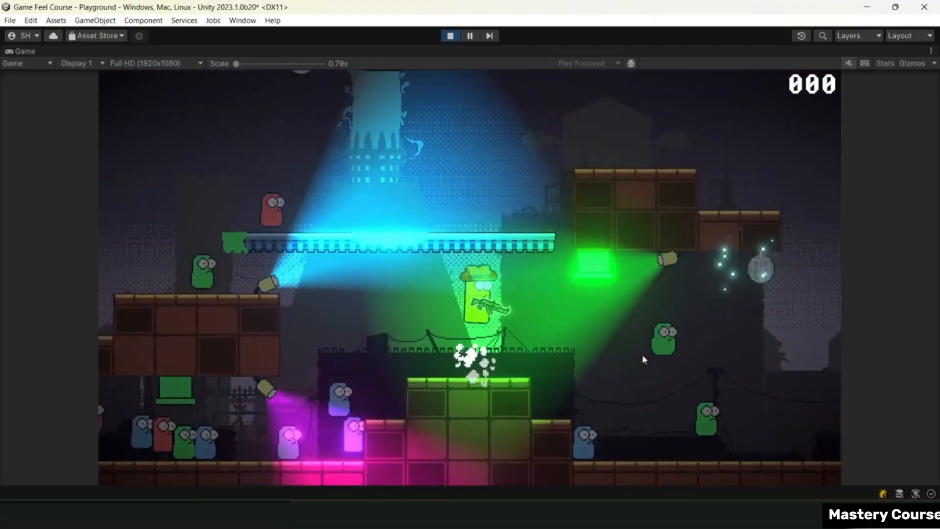
pyautogui.press('a')
pyautogui.press('space')
pyautogui.press('d')
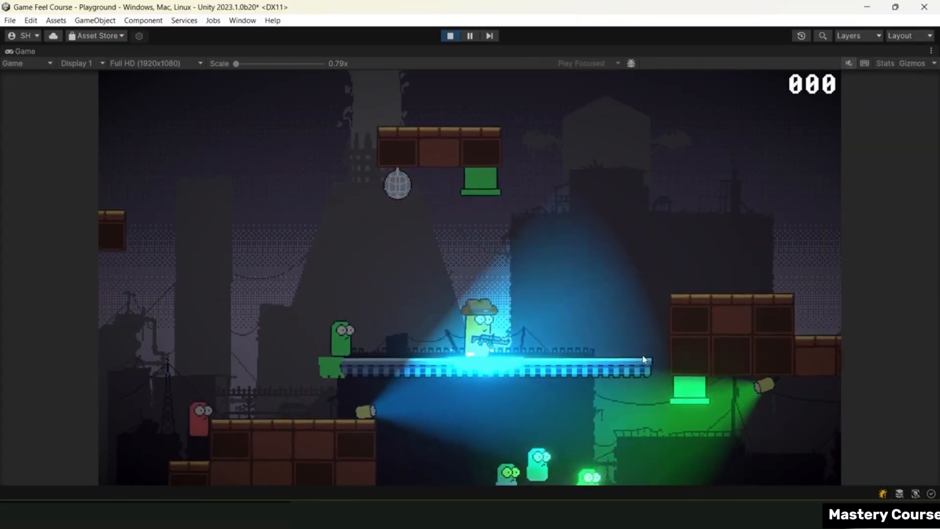
pyautogui.press('s')
pyautogui.press('d')
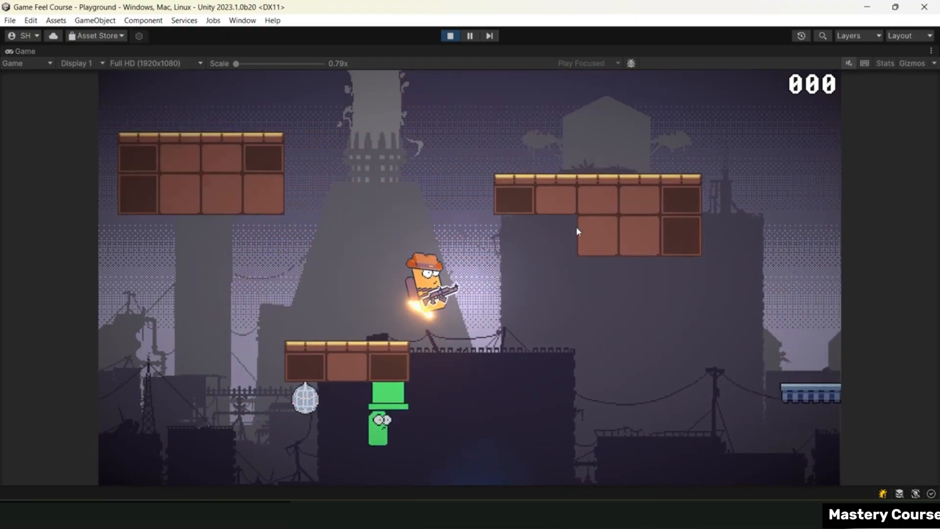
# Play-test the platforms in the upper part of the level by moving and jumping between them.
pyautogui.press('d')
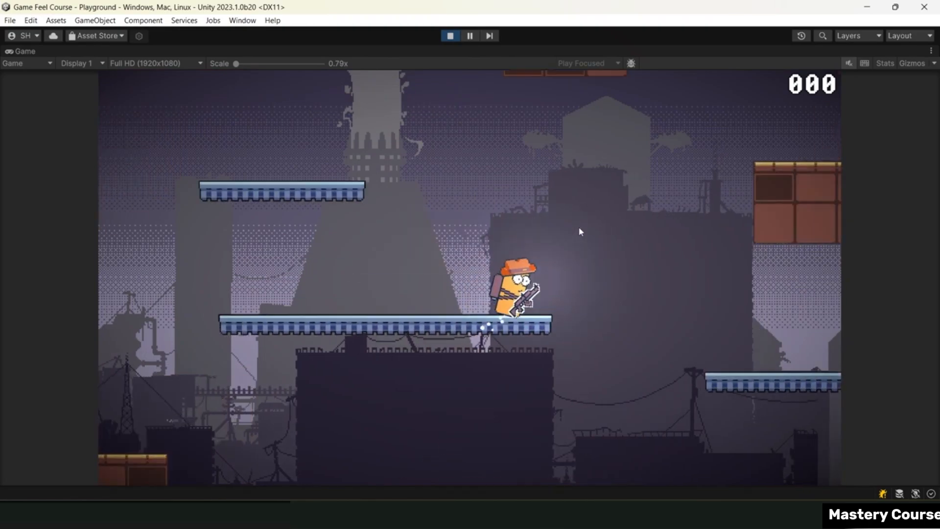
pyautogui.press('space')
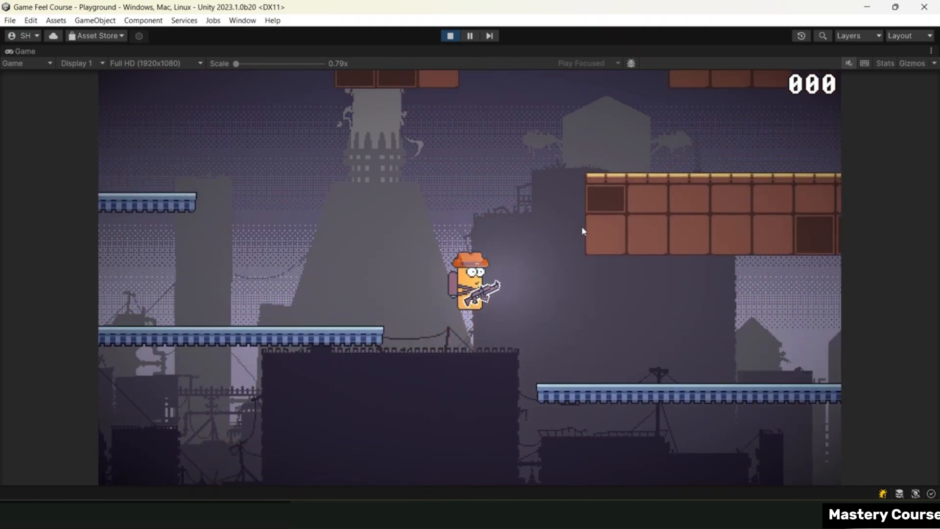
pyautogui.press('a')
pyautogui.press('space')
pyautogui.press('d')
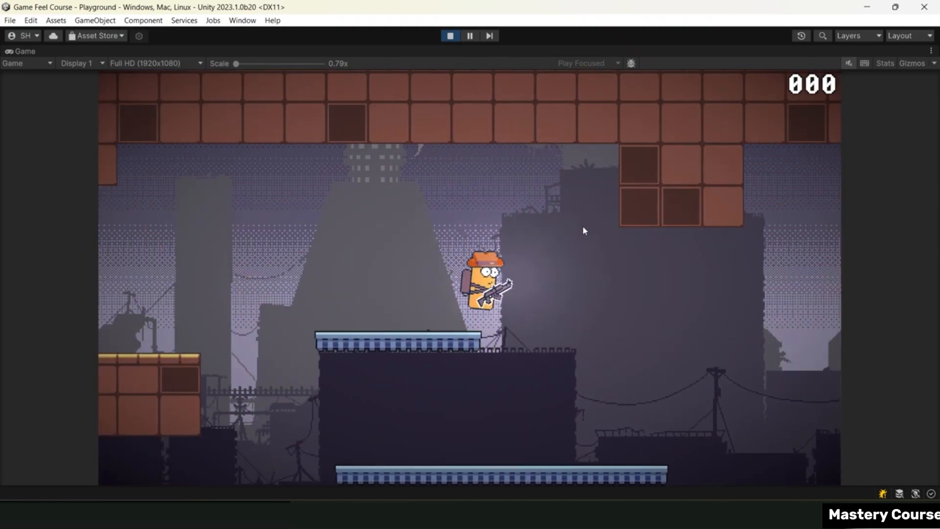
# Frame the Player in the scene and expand its Visuals hierarchy down to the children of Character Sprite.
pyautogui.press('space')
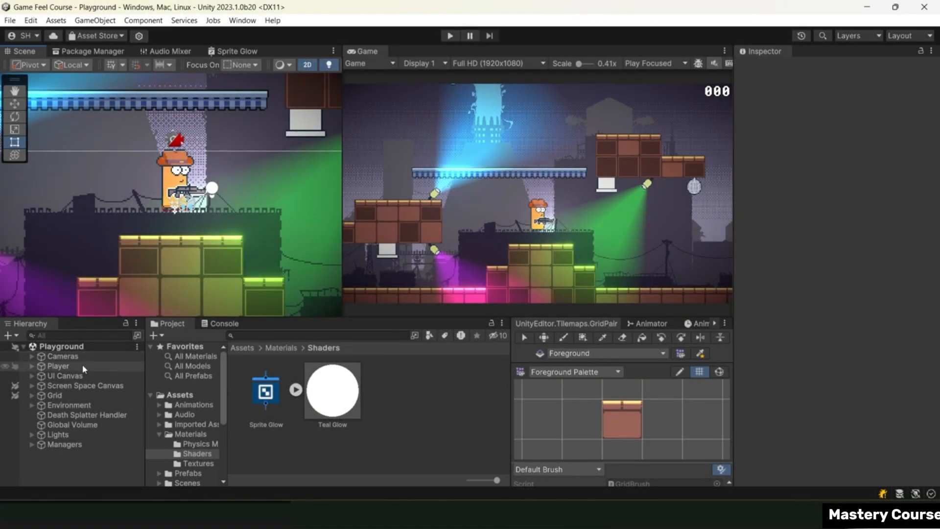
pyautogui.click(57, 367)
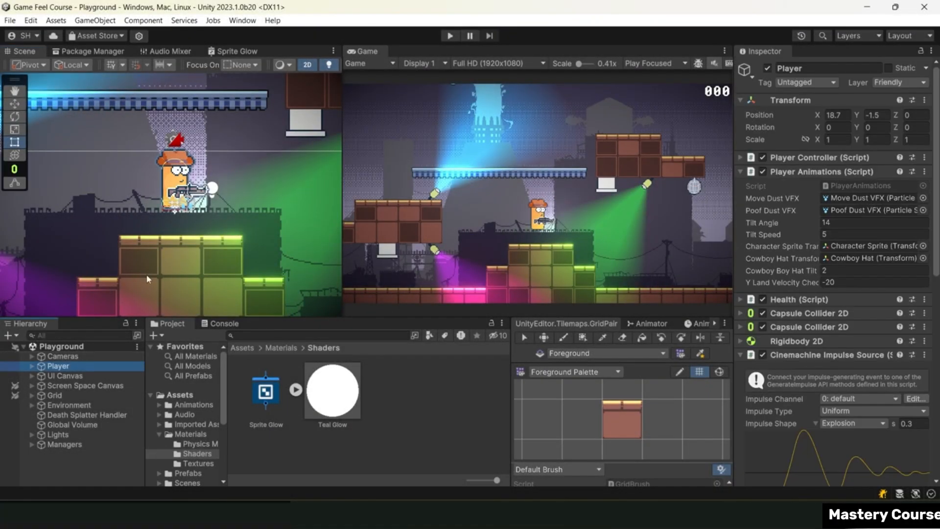
pyautogui.press('f')
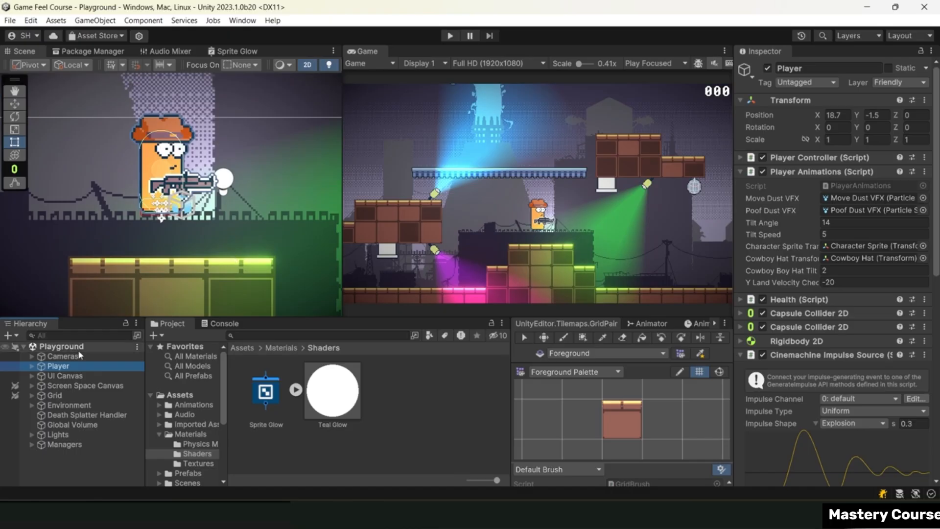
pyautogui.click(32, 366)
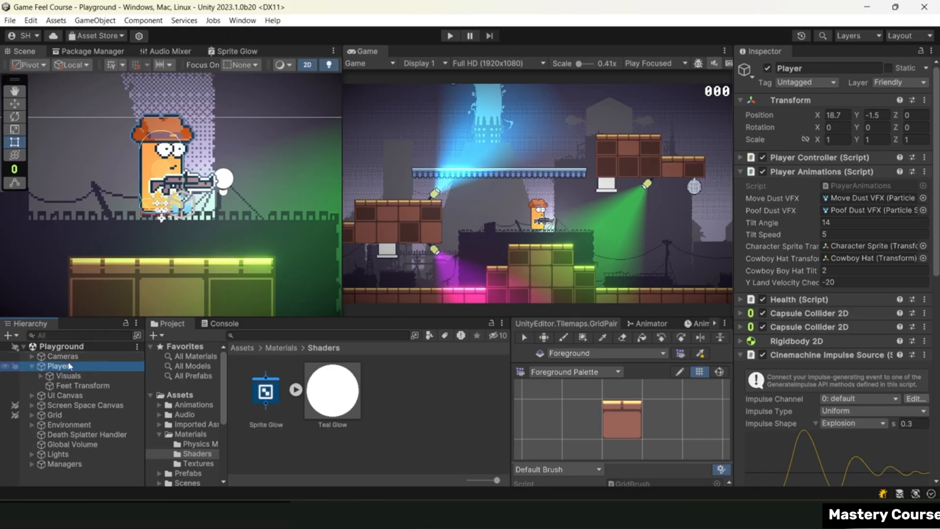
pyautogui.click(40, 376)
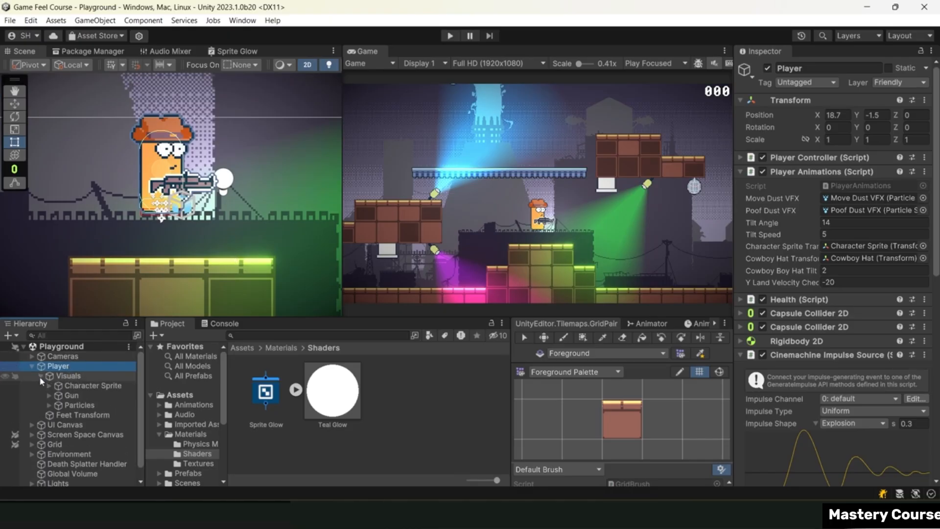
pyautogui.click(49, 386)
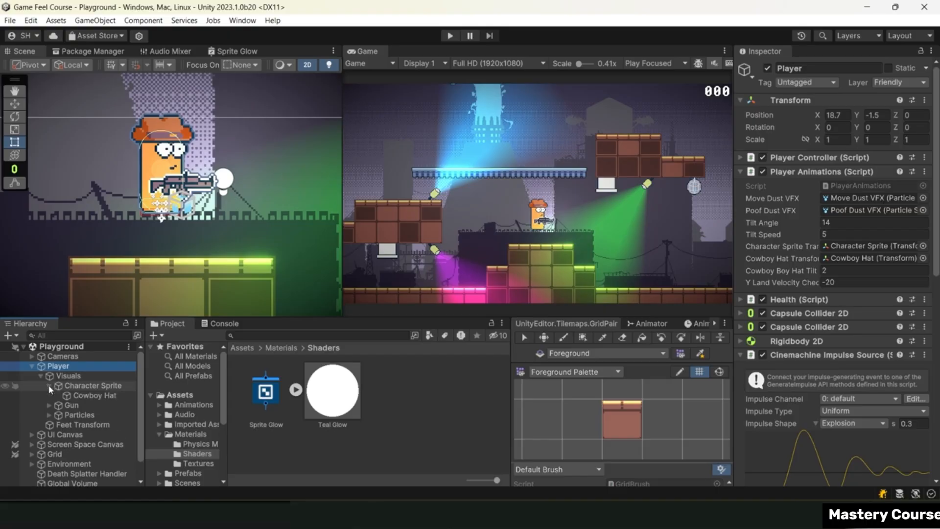
pyautogui.click(81, 386)
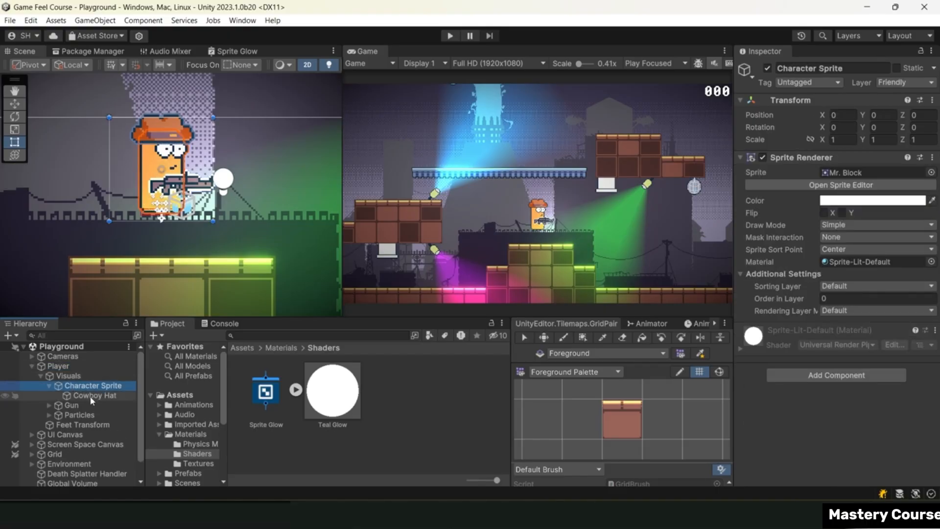
# Duplicate the Cowboy Hat object under Character Sprite and rename the copy Jetpack.
pyautogui.click(90, 396)
pyautogui.hotkey('ctrl', 'd')
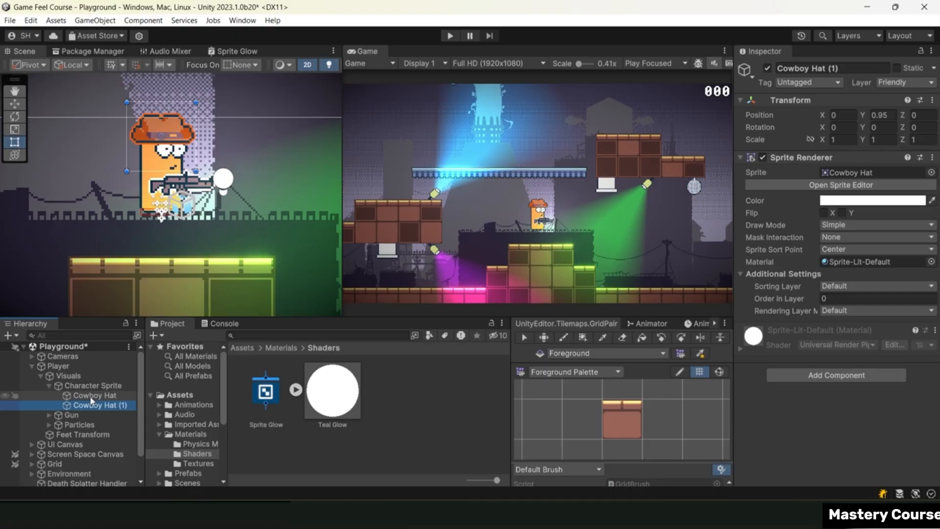
pyautogui.click(90, 407)
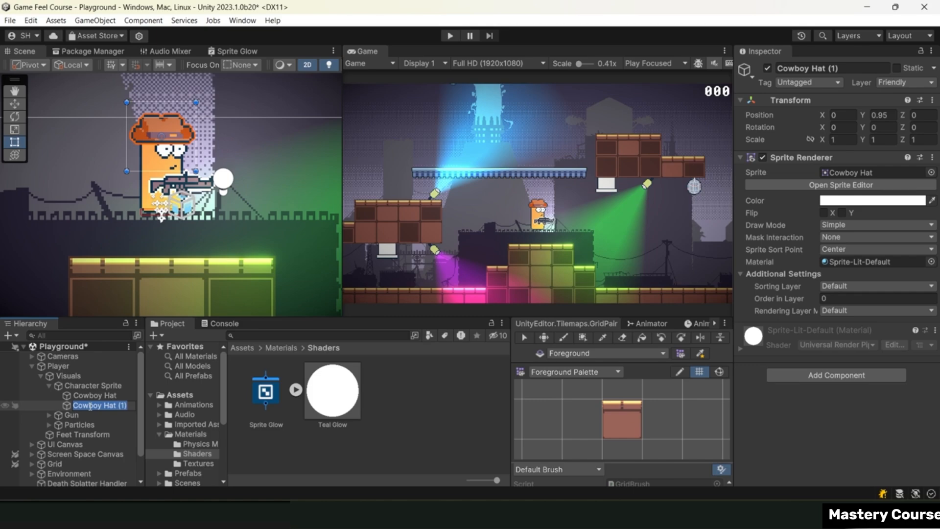
pyautogui.write('Jetpack')
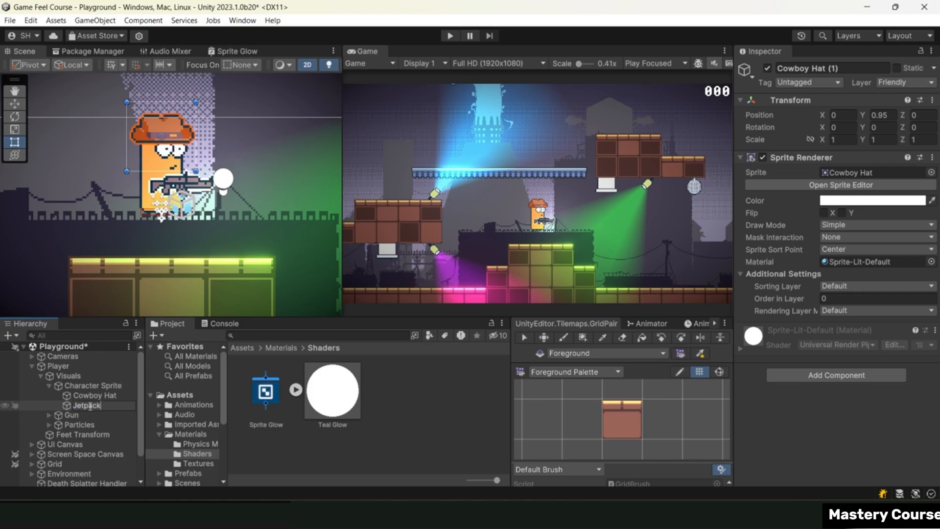
pyautogui.press('Return')
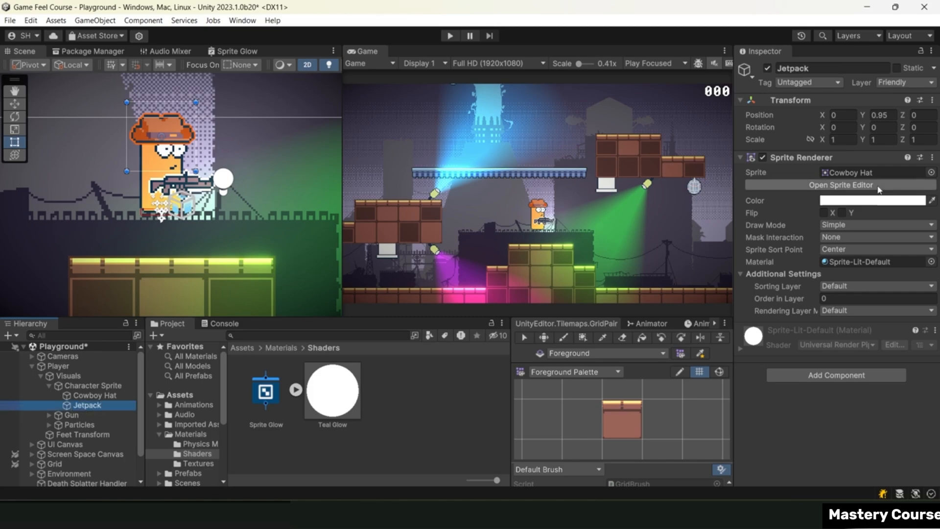
# Assign the Jetpack sprite to the Jetpack object, set its Y position to 0, and save the scene.
pyautogui.click(931, 173)
pyautogui.write('jetpack')
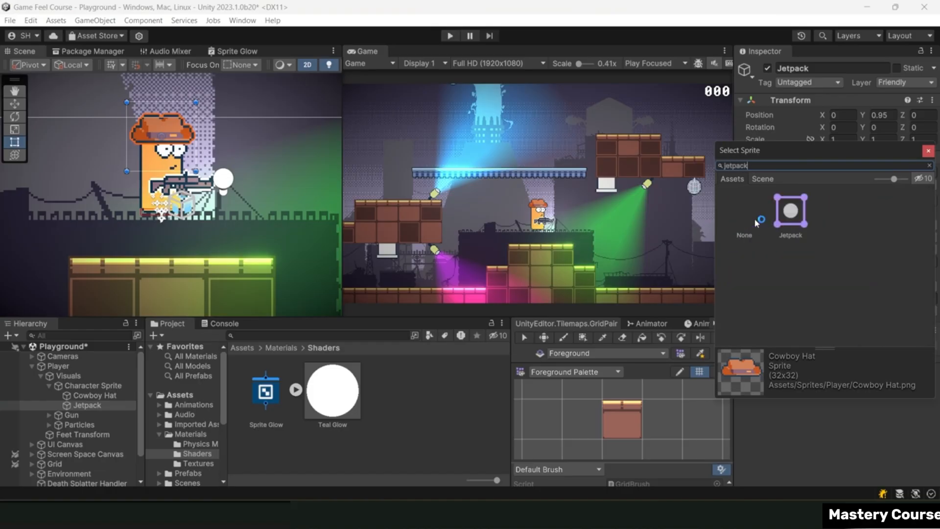
pyautogui.click(797, 214)
pyautogui.click(929, 152)
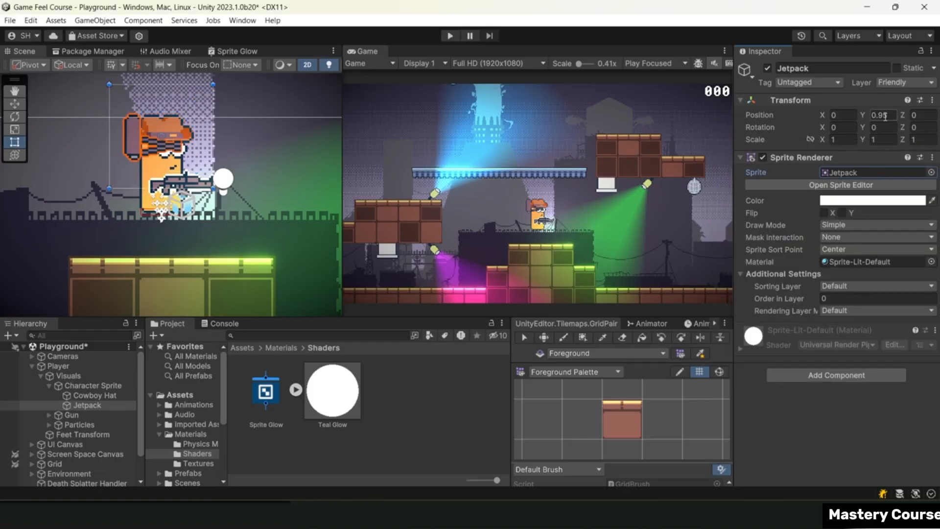
pyautogui.click(885, 116)
pyautogui.write('0')
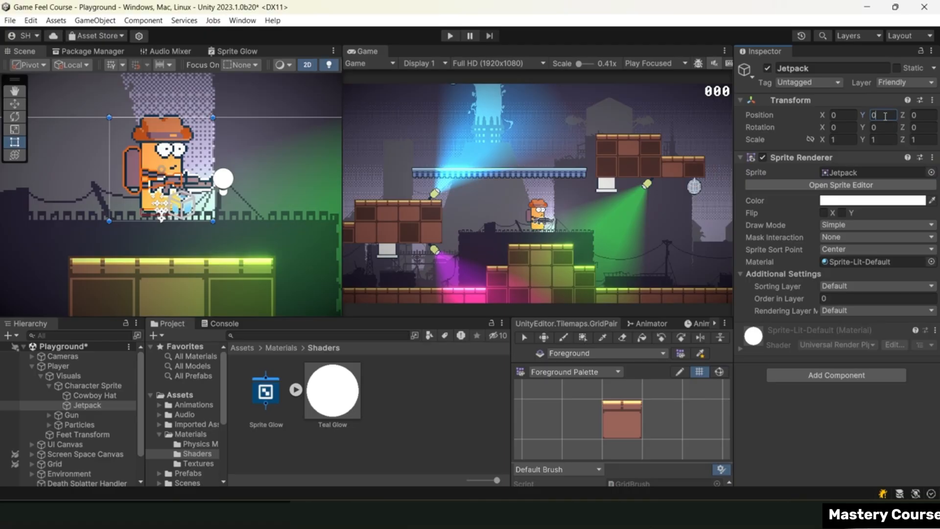
pyautogui.hotkey('ctrl', 's')
# Play-test the scene by moving and jumping with the character to check the jetpack, and stop playing.
pyautogui.click(450, 35)
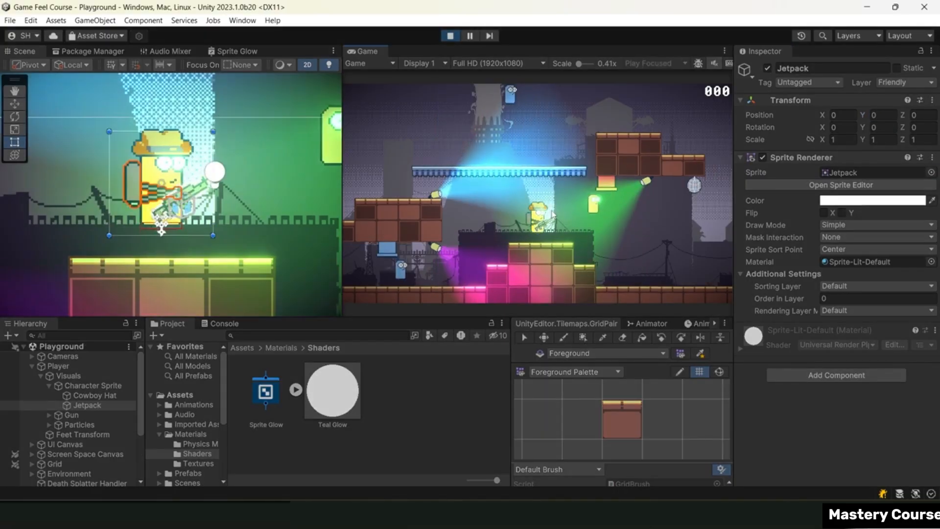
pyautogui.press('d')
pyautogui.press('space')
pyautogui.press('a')
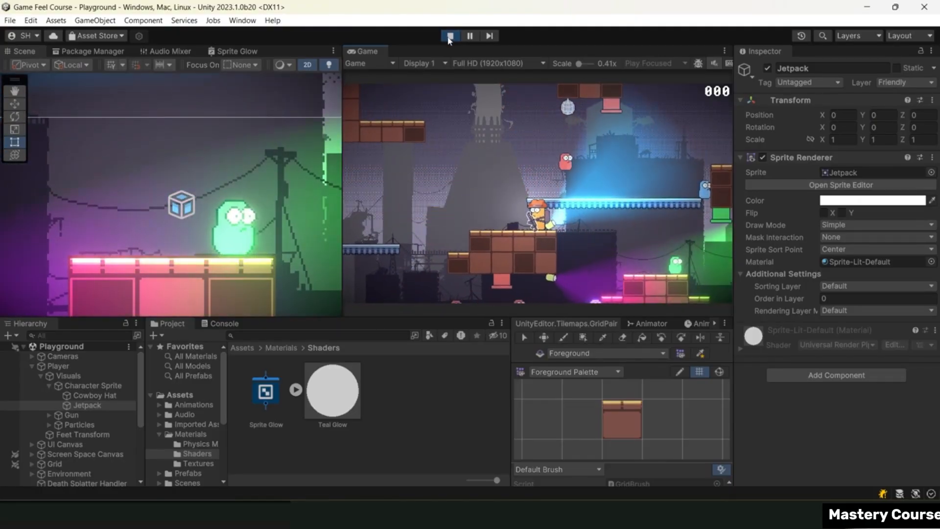
pyautogui.hotkey('ctrl', 'p')
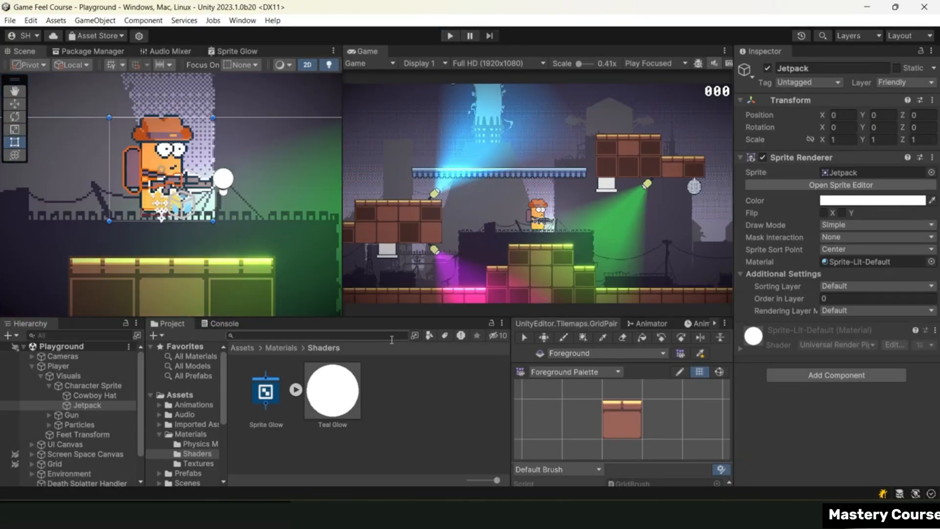
# Search the project assets for "input" and open the PlayerInputActions asset for editing.
pyautogui.click(253, 349)
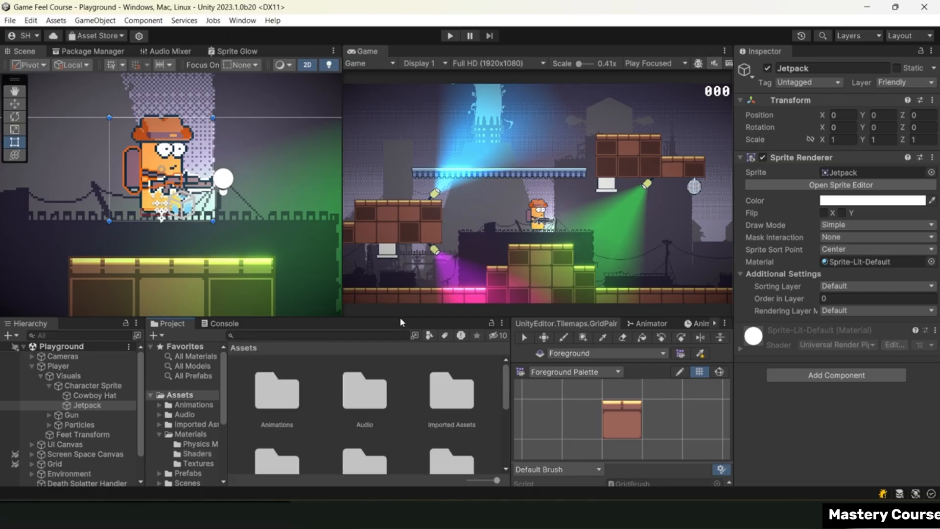
pyautogui.moveTo(399, 318); pyautogui.dragTo(408, 261)
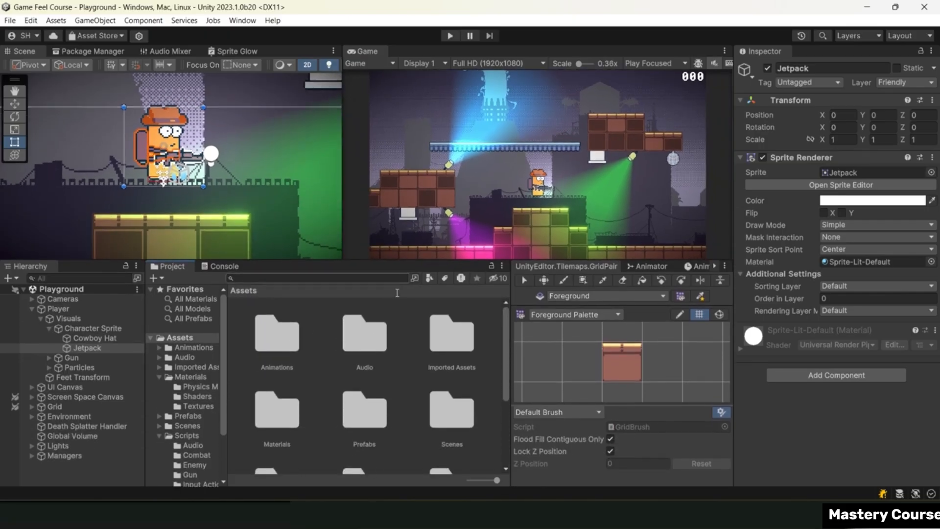
pyautogui.scroll(-2, 387, 348)
pyautogui.scroll(-1, 392, 345)
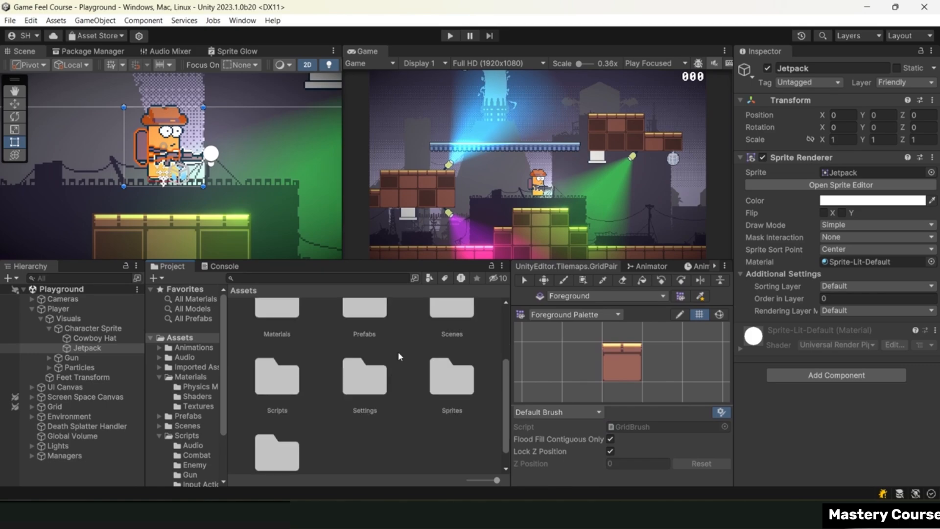
pyautogui.write('input')
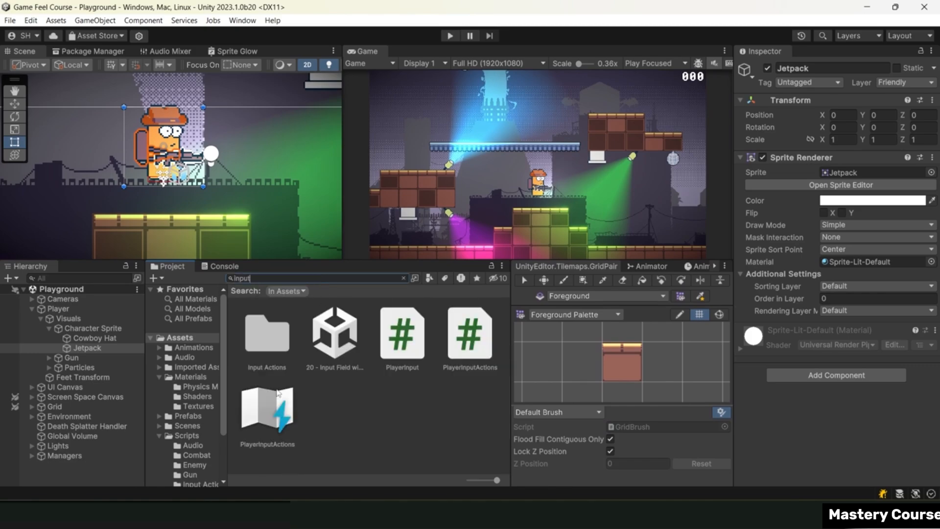
pyautogui.click(278, 393)
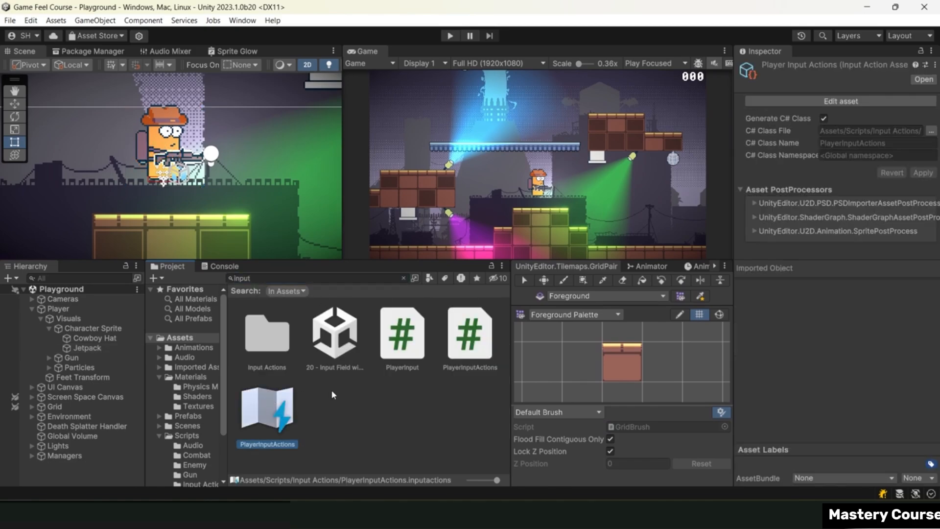
pyautogui.doubleClick(271, 407)
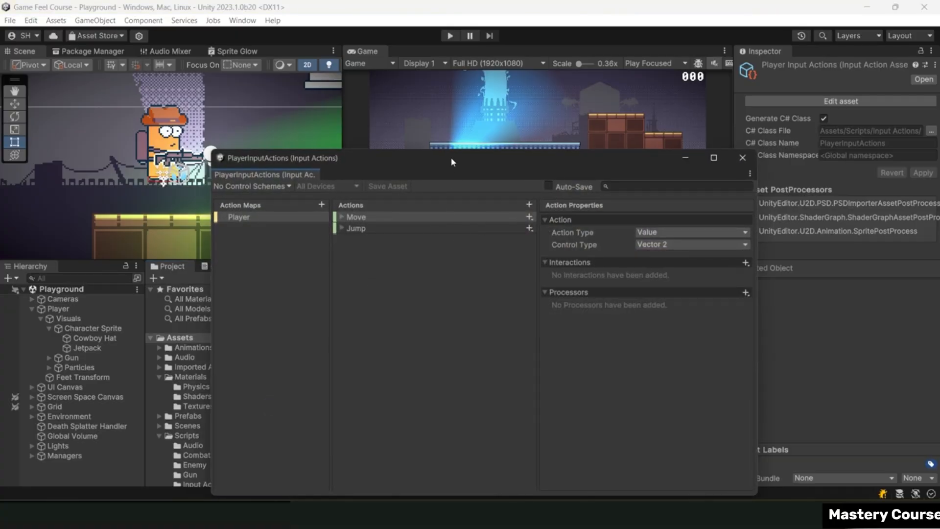
# Add a new action named Jetpack to the Player action map.
pyautogui.moveTo(451, 162); pyautogui.dragTo(427, 144)
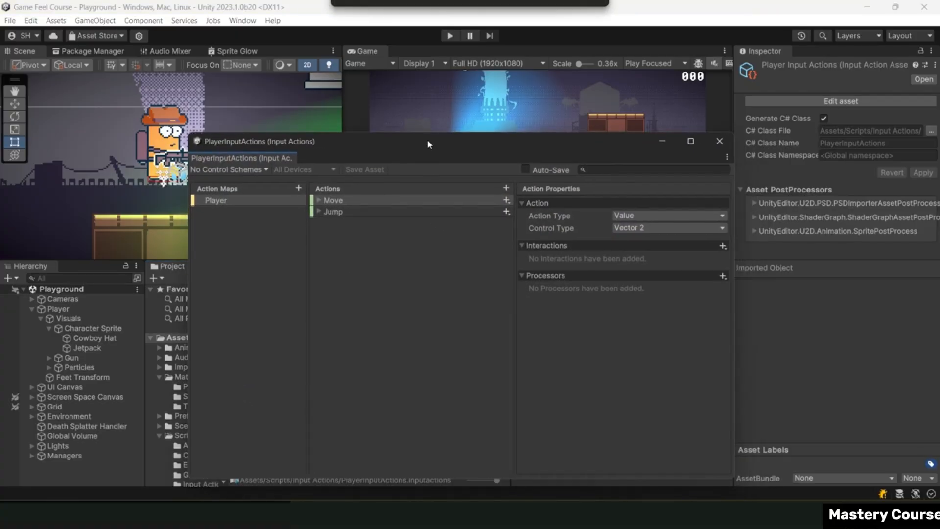
pyautogui.click(505, 187)
pyautogui.write('Jetpack')
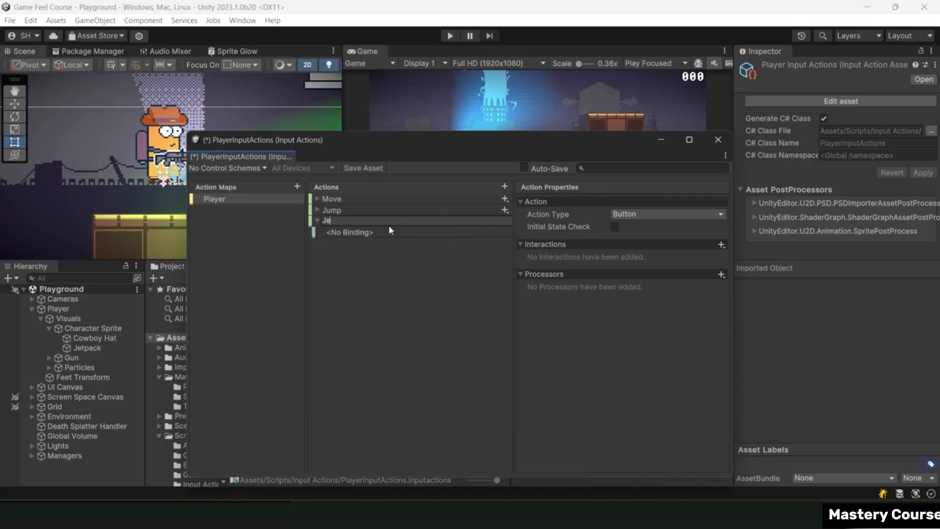
pyautogui.press('Return')
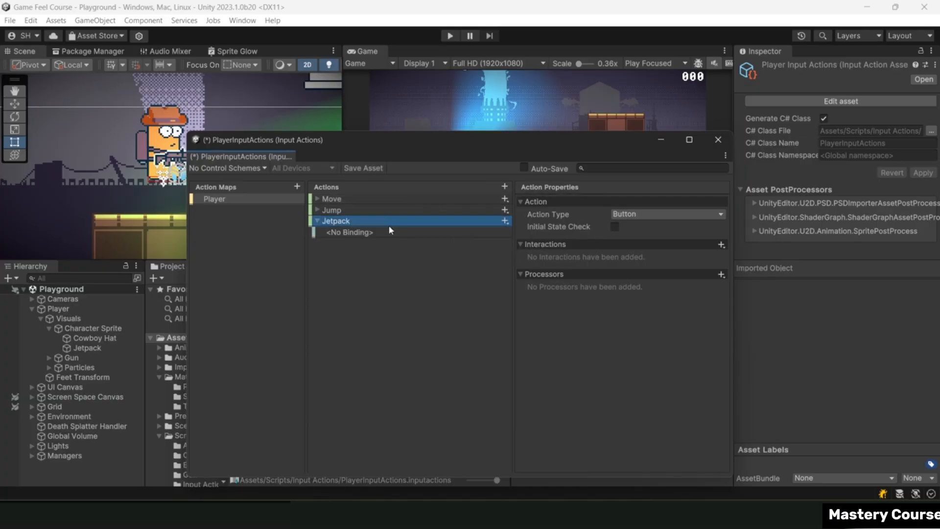
# Bind the Jetpack action to Back [Mouse] by listening for the input, and save the asset.
pyautogui.click(388, 231)
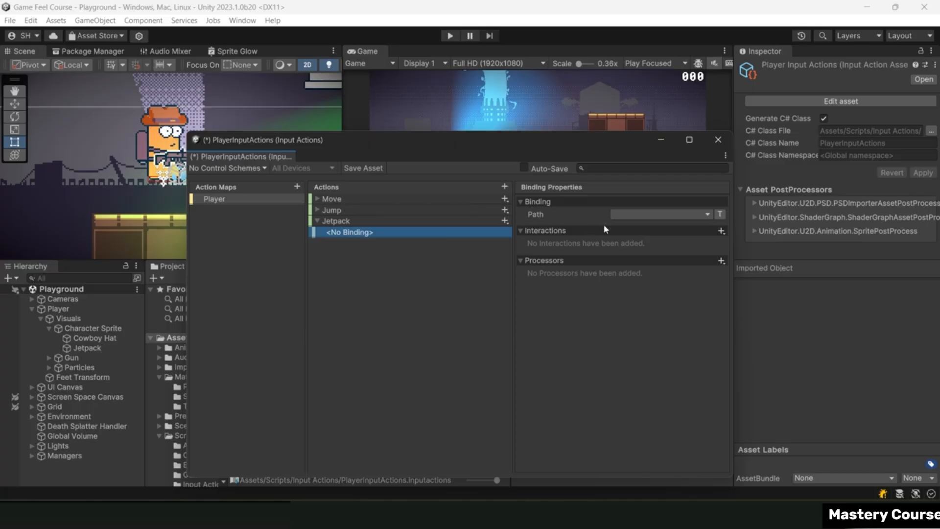
pyautogui.click(626, 216)
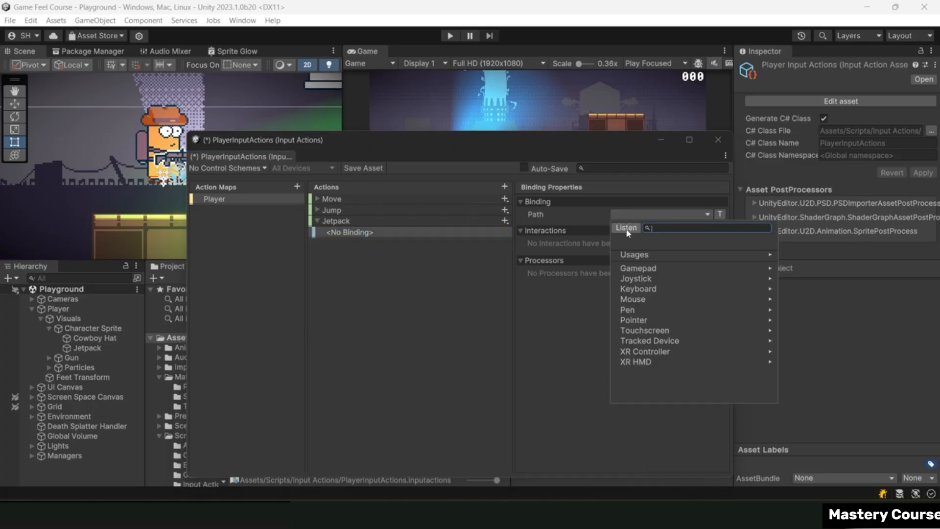
pyautogui.click(627, 228)
pyautogui.press('XF86Back')
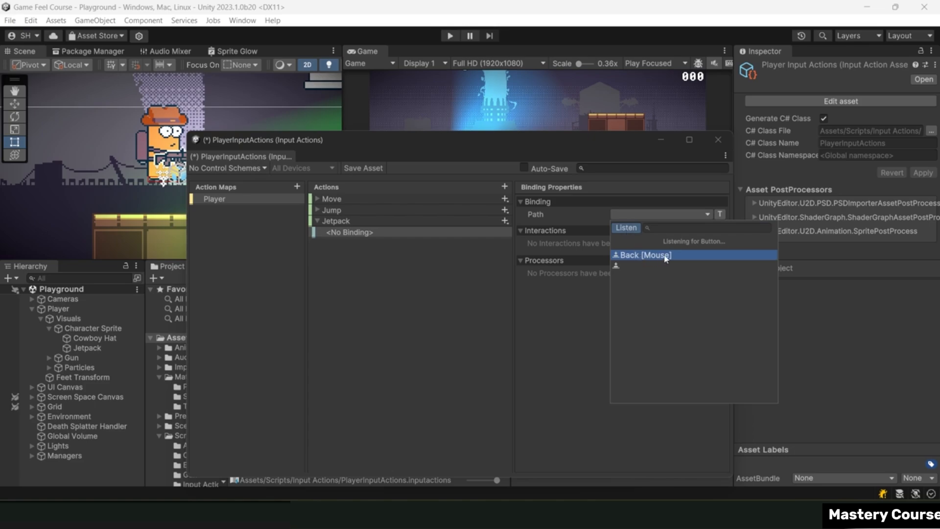
pyautogui.click(678, 255)
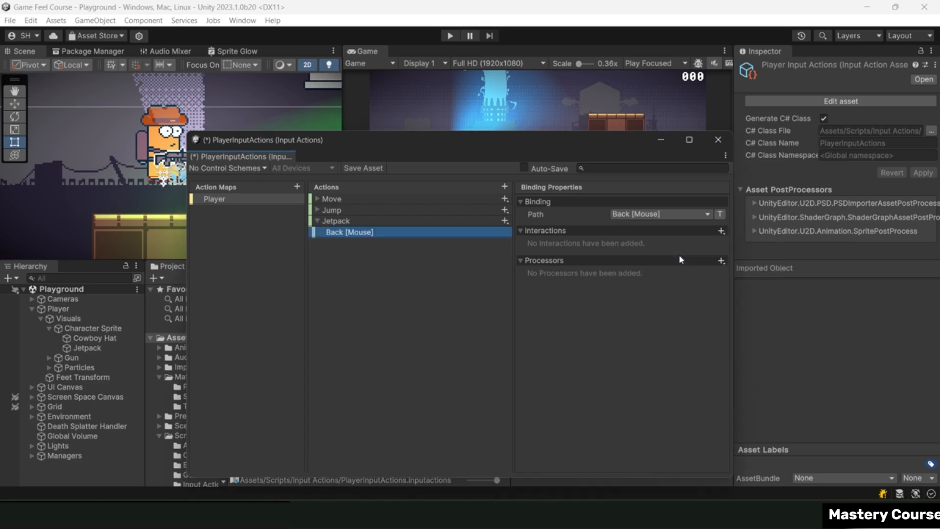
pyautogui.click(375, 170)
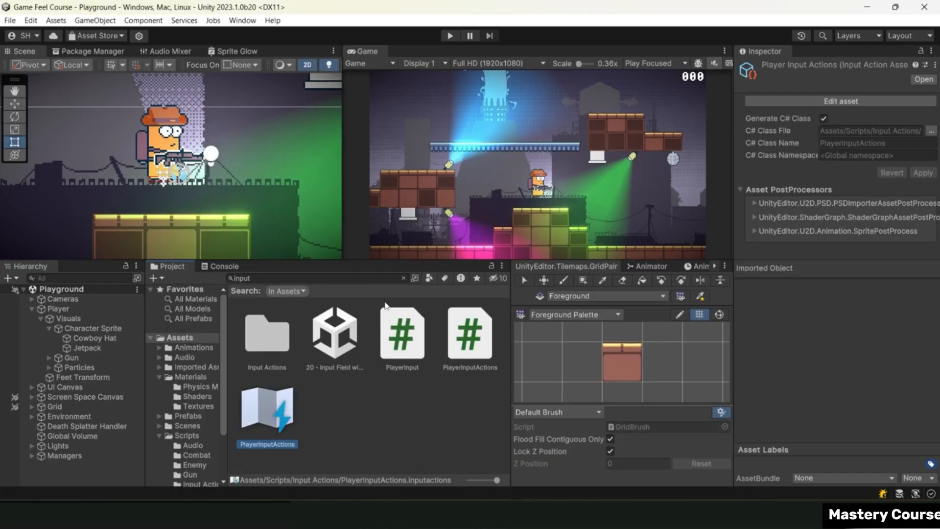
# Open the PlayerInput script and move the _jump variable into the same InputAction declaration as _move.
pyautogui.doubleClick(402, 334)
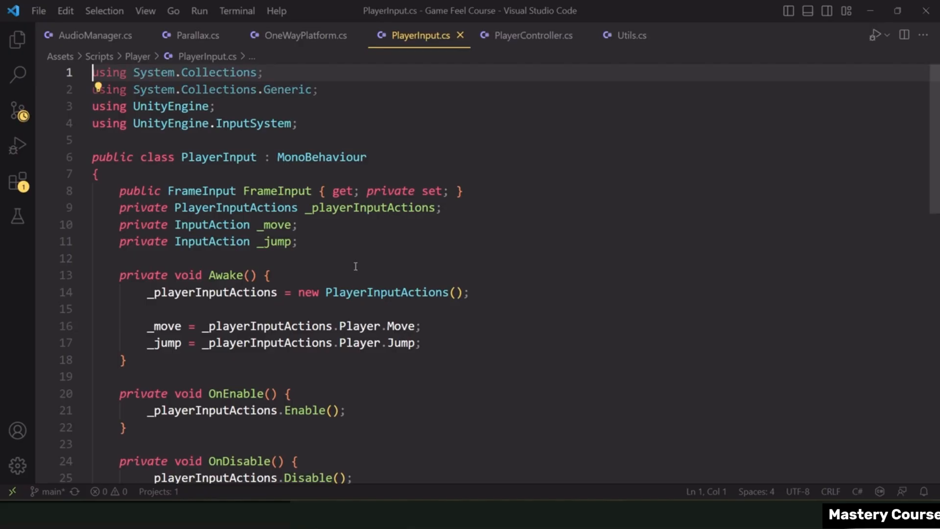
pyautogui.click(333, 244)
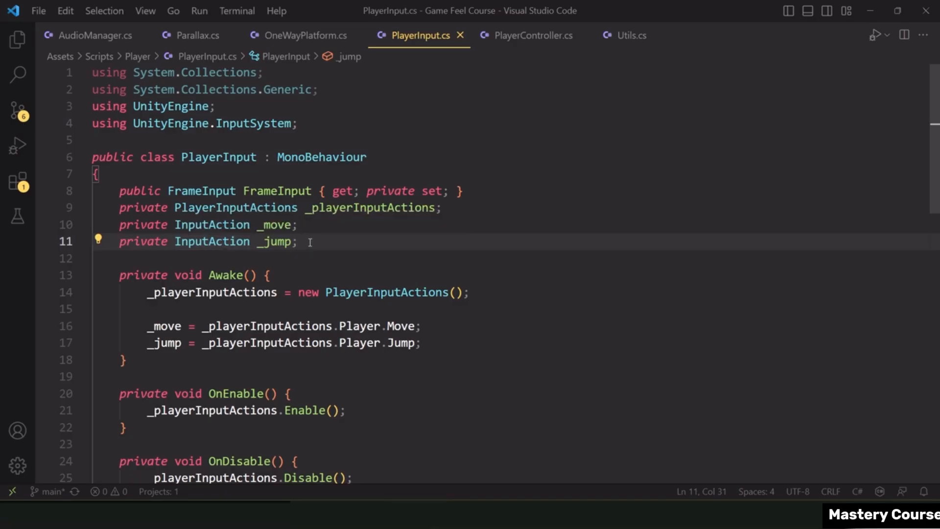
pyautogui.moveTo(292, 242); pyautogui.dragTo(260, 242)
pyautogui.hotkey('ctrl', 'c')
pyautogui.press('BackSpace')
pyautogui.click(292, 226)
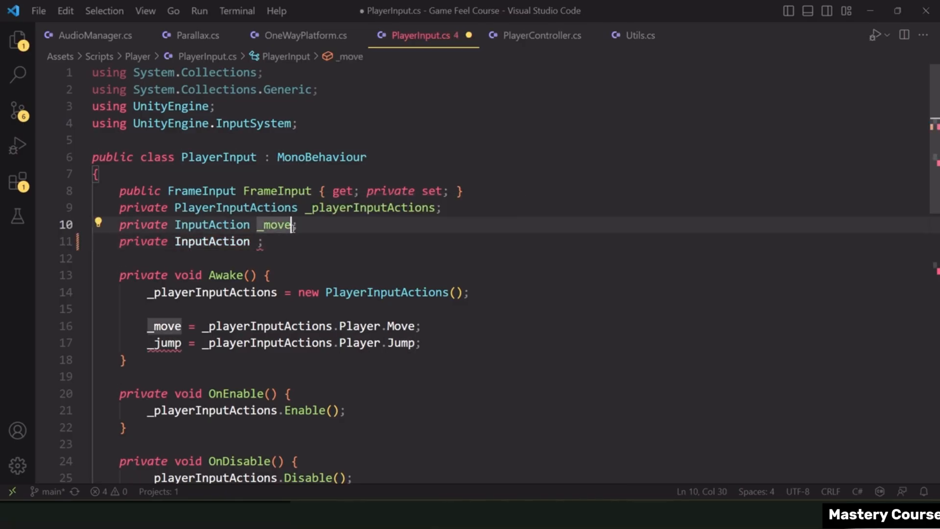
pyautogui.write(',')
pyautogui.hotkey('ctrl', 'v')
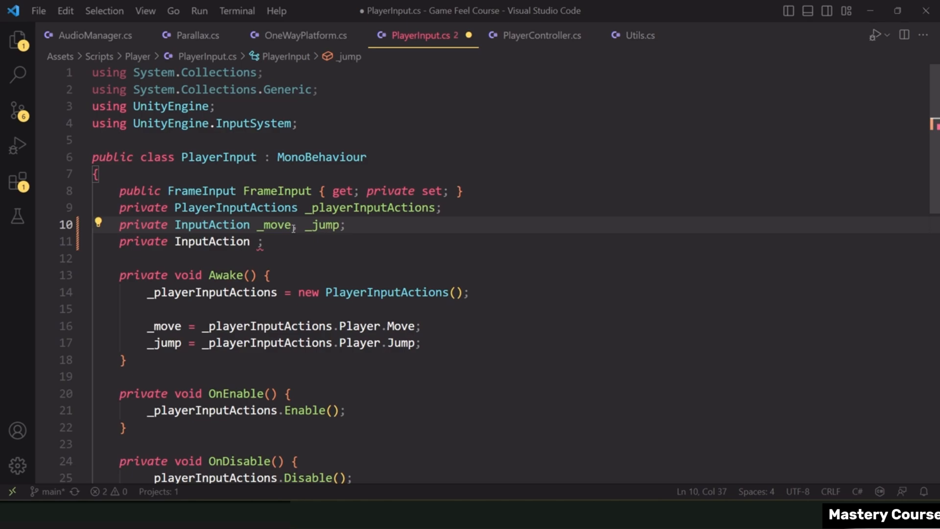
# Add _jetpack to the shared InputAction declaration, remove the leftover nameless InputAction line, and save the script.
pyautogui.write(', jet')
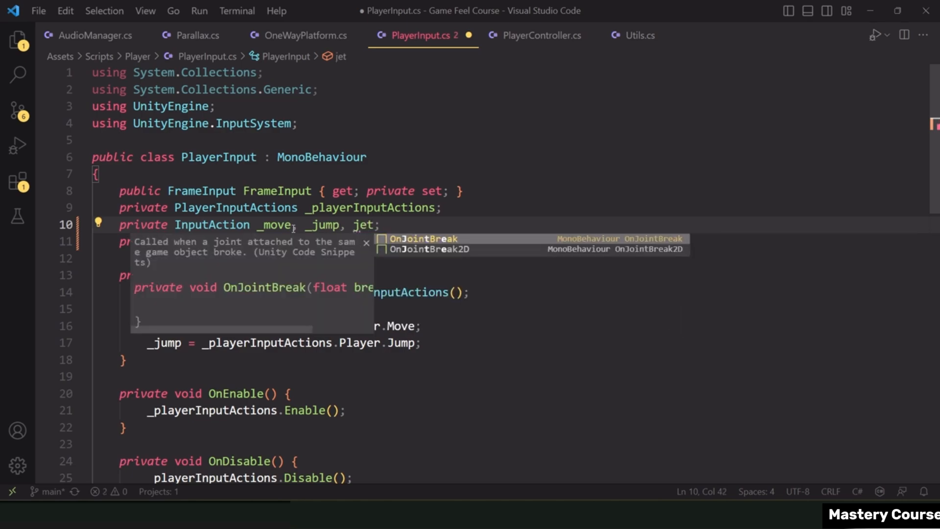
pyautogui.write('pack')
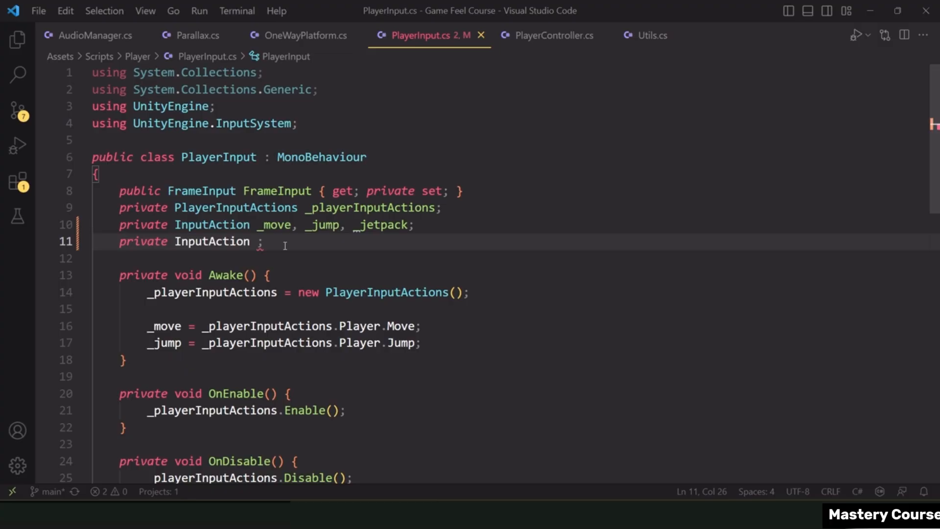
pyautogui.hotkey('ctrl', 'x')
pyautogui.hotkey('ctrl', 's')
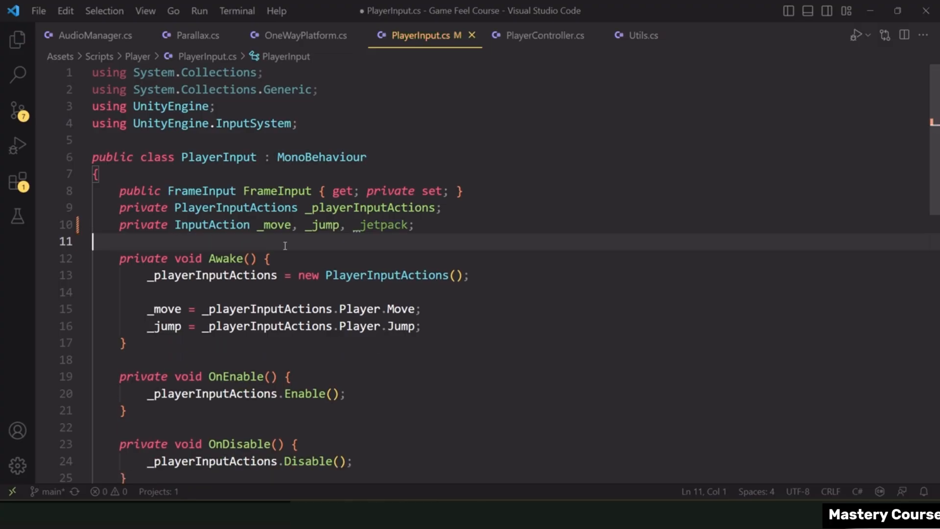
pyautogui.hotkey('ctrl', 's')
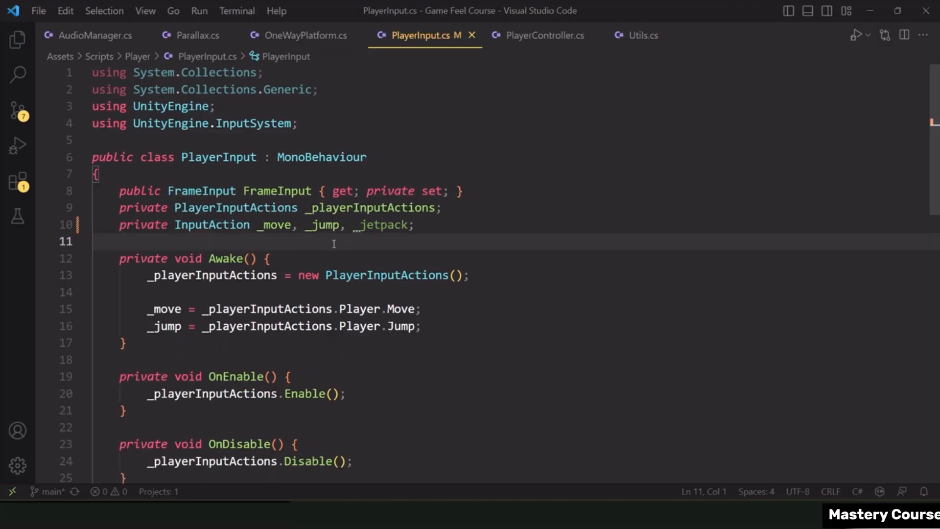
# In Awake, assign _jetpack = _playerInputActions.Player.Jetpack; below the _jump assignment and save the script.
pyautogui.click(428, 326)
pyautogui.press('Return')
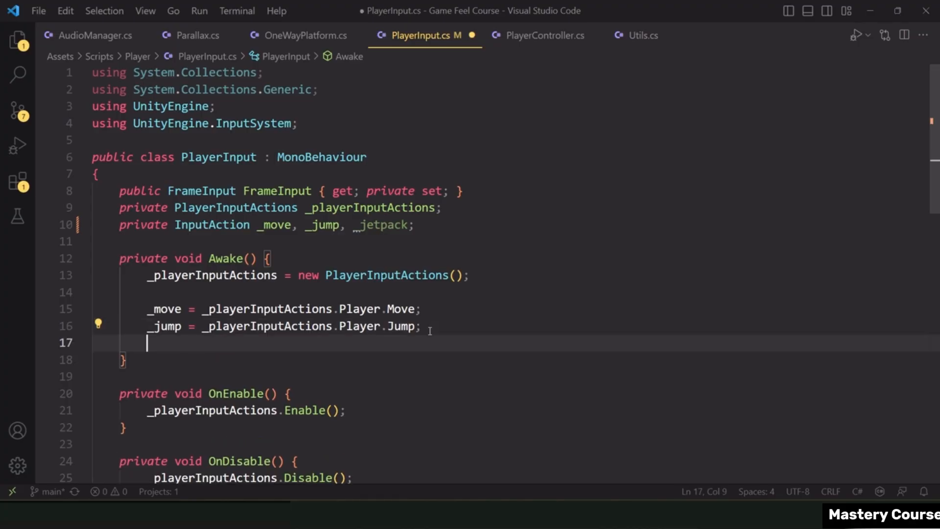
pyautogui.write('_jetpack ')
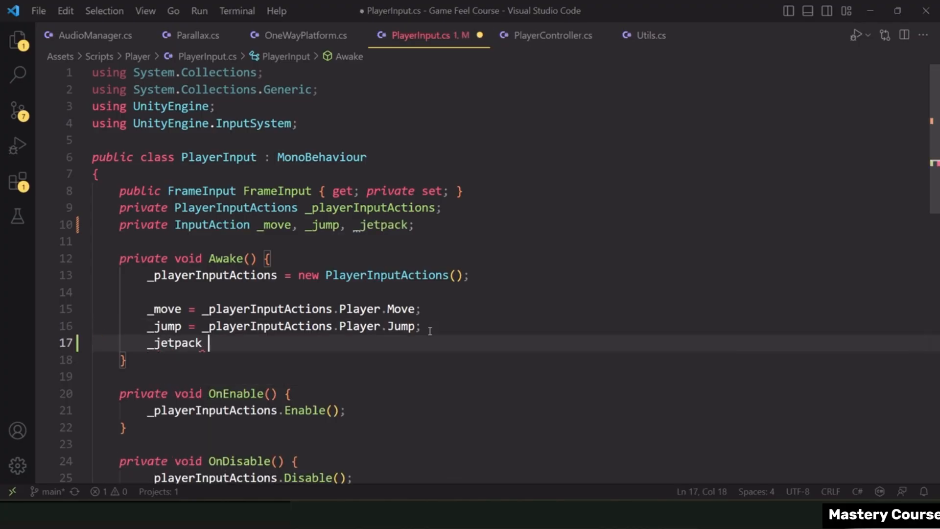
pyautogui.write('= _playe')
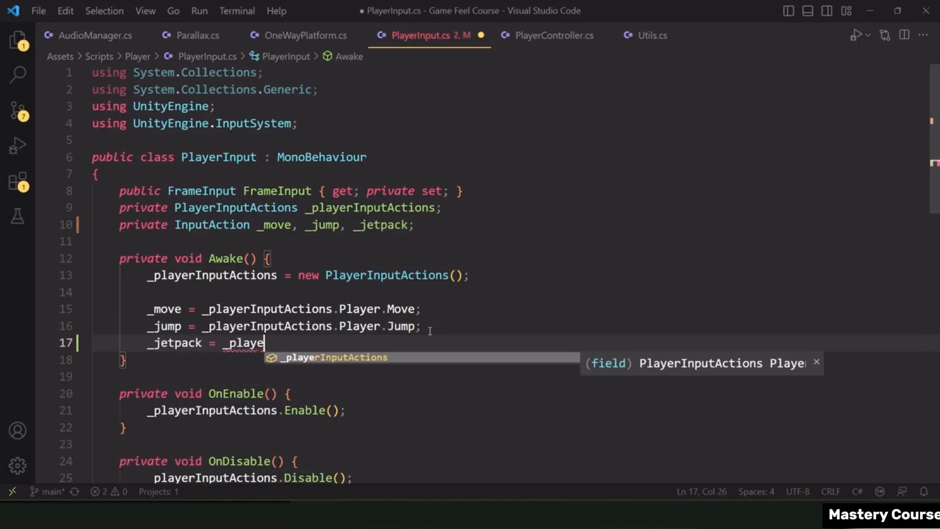
pyautogui.write('rInputActions.Player.')
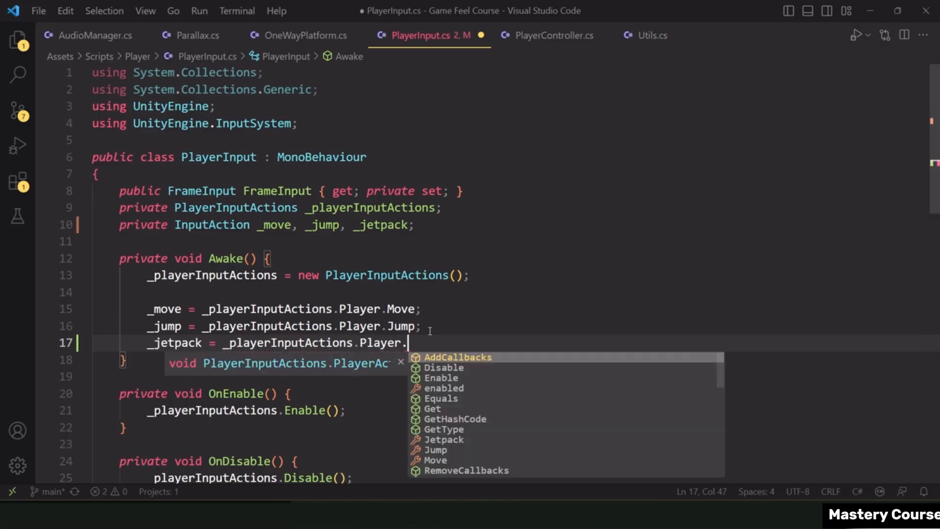
pyautogui.write('Jetpack;')
pyautogui.hotkey('ctrl', 's')
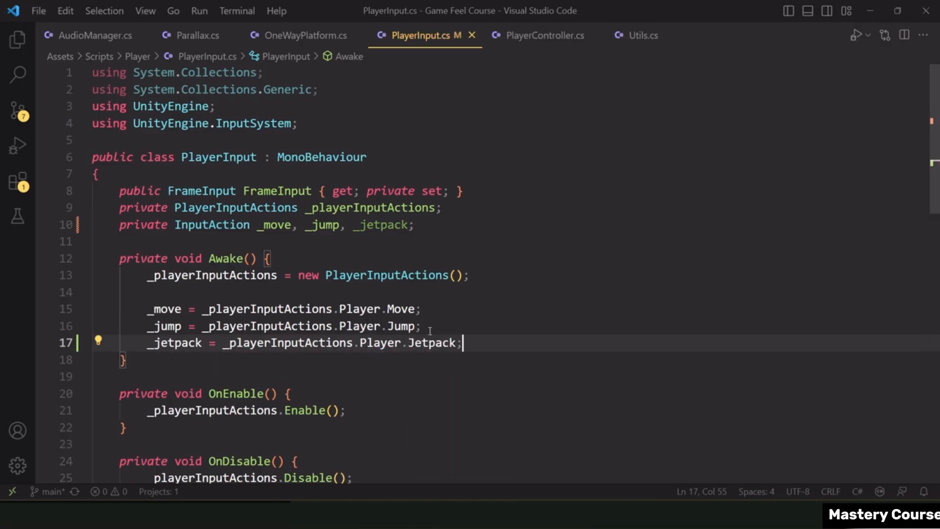
# Add the field public bool Jetpack; below Jump in the FrameInput struct and save the script.
pyautogui.scroll(-3, 418, 311)
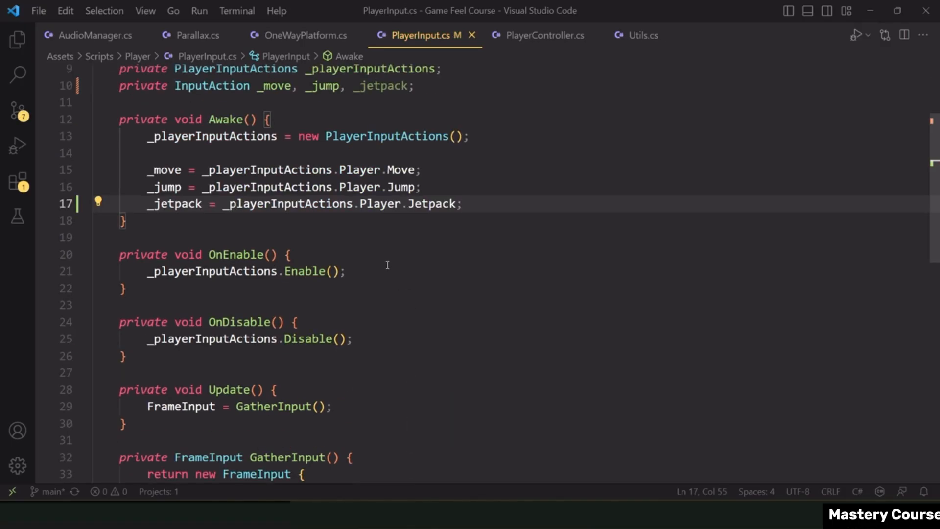
pyautogui.scroll(-5, 384, 267)
pyautogui.click(262, 399)
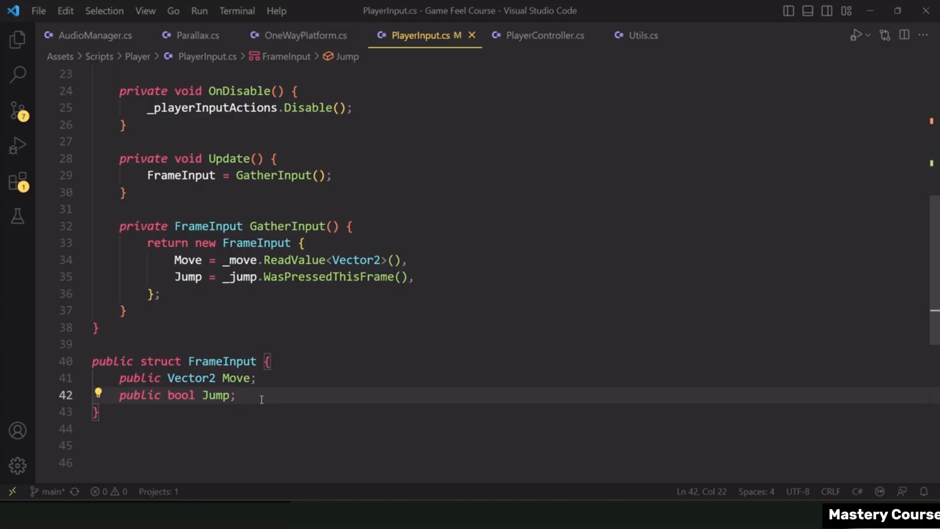
pyautogui.press('Return')
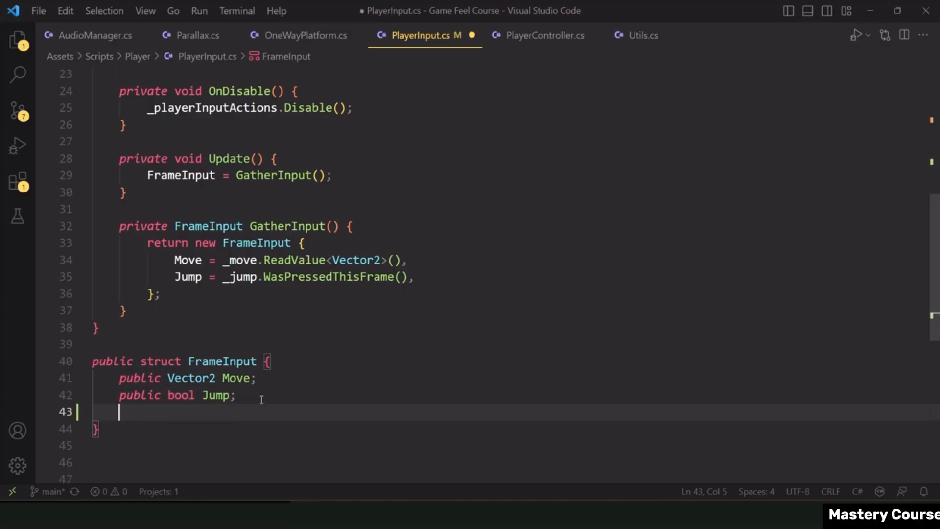
pyautogui.write('public bool Jetpack;')
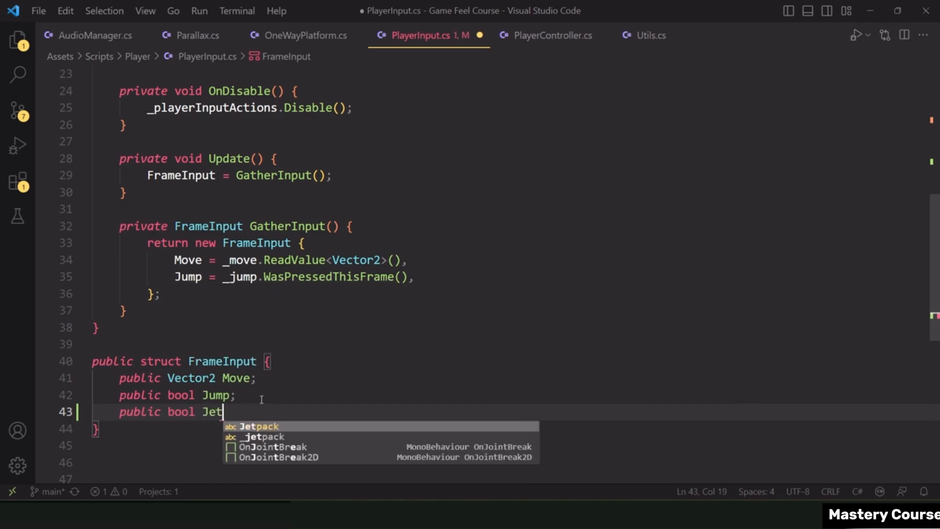
pyautogui.hotkey('ctrl', 's')
# In GatherInput, add Jetpack = _jump.WasPressedThisFrame() below the Jump entry of the returned FrameInput.
pyautogui.press('Up')
pyautogui.press('Up')
pyautogui.press('Up')
pyautogui.press('Up')
pyautogui.press('Up')
pyautogui.press('Up')
pyautogui.press('Up')
pyautogui.press('Up')
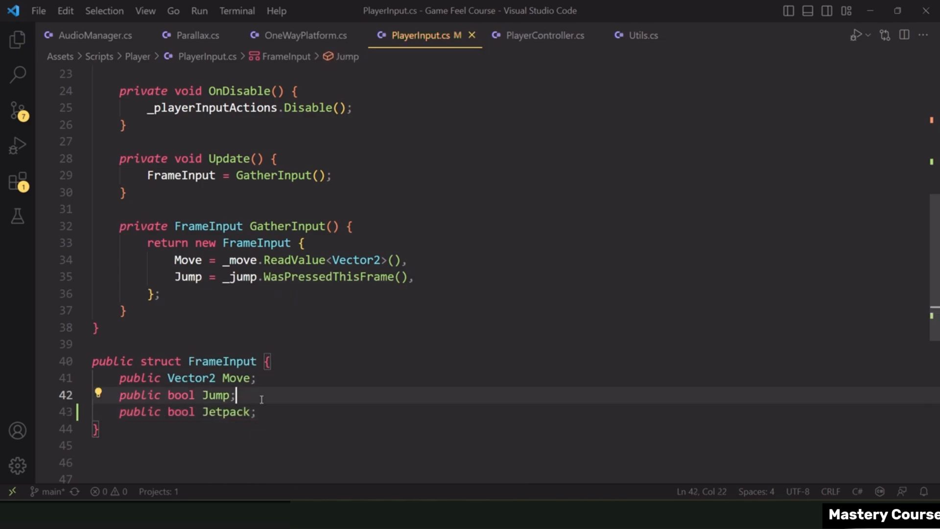
pyautogui.press('End')
pyautogui.press('Return')
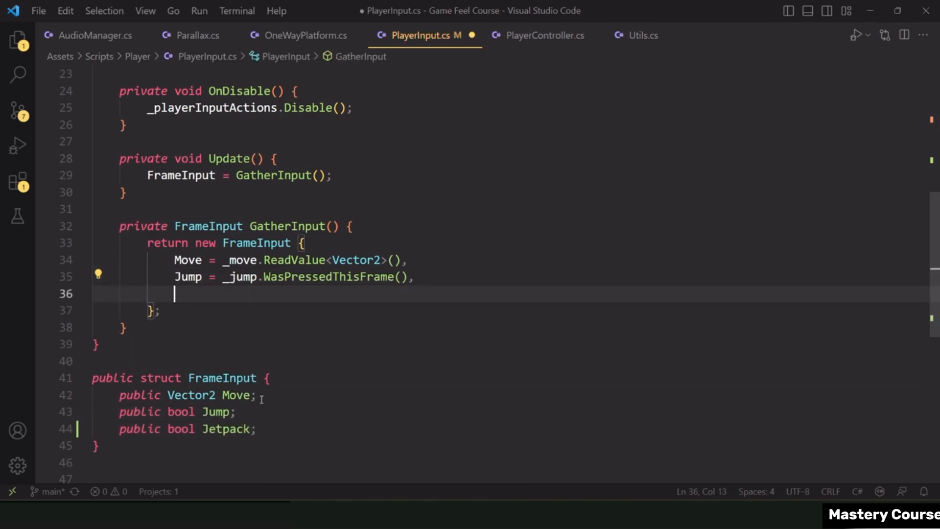
pyautogui.write('Jetp')
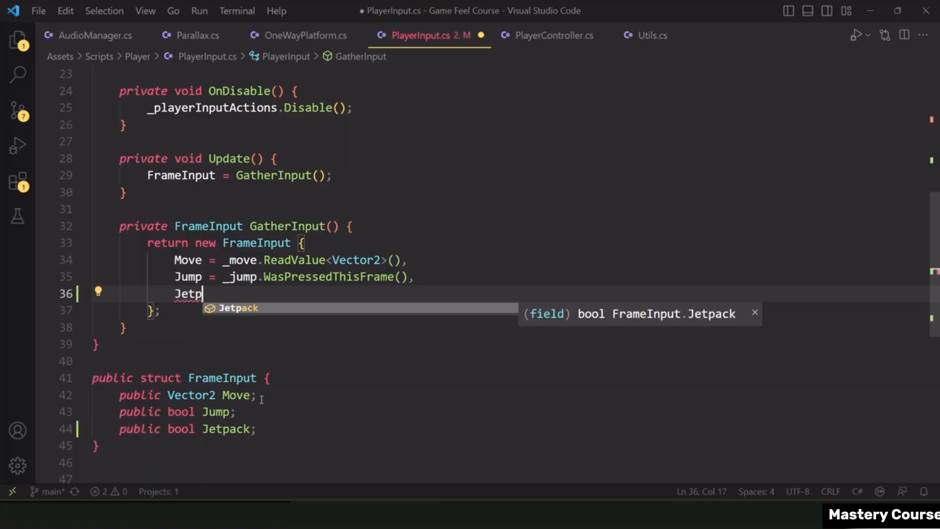
pyautogui.write('ack = _jum')
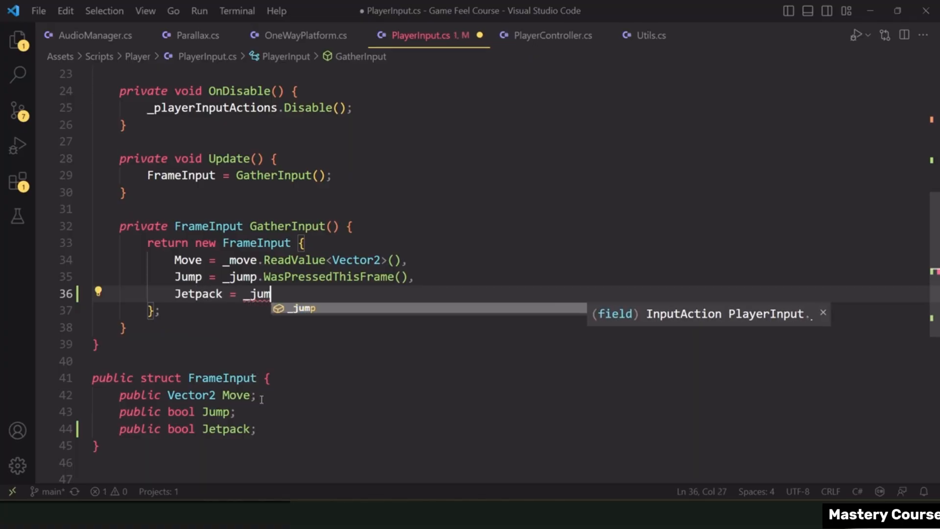
pyautogui.write('p')
pyautogui.write('.waspres')
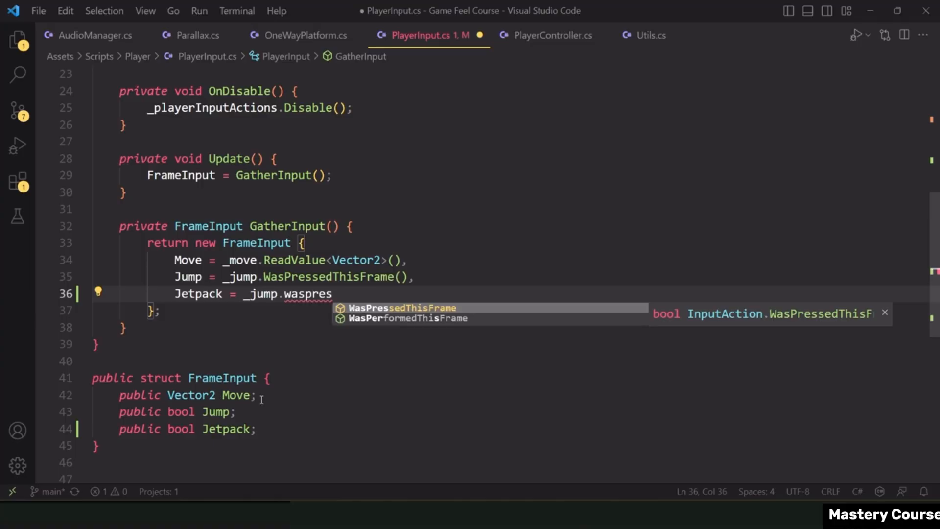
pyautogui.press('Tab')
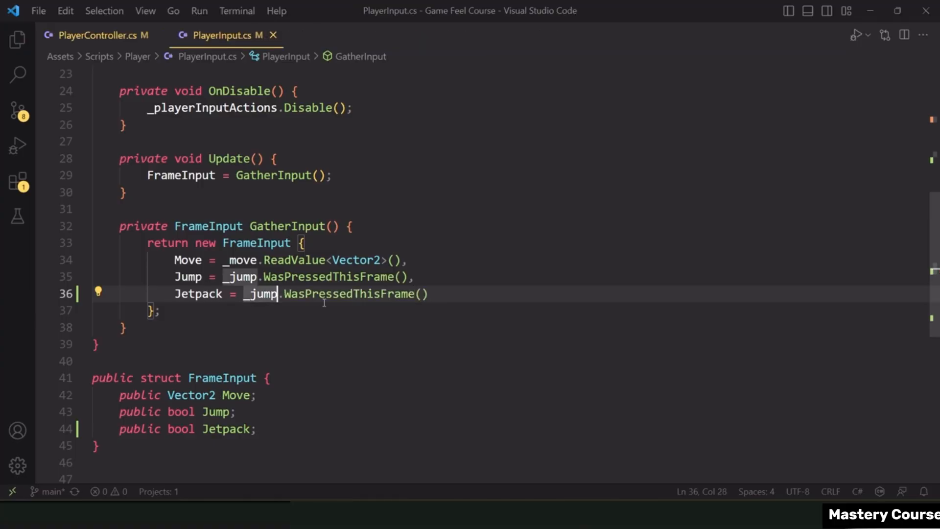
# Replace _jump with _jetpack in GatherInput's Jetpack entry and save the script.
pyautogui.press('BackSpace')
pyautogui.press('BackSpace')
pyautogui.press('BackSpace')
pyautogui.press('BackSpace')
pyautogui.press('BackSpace')
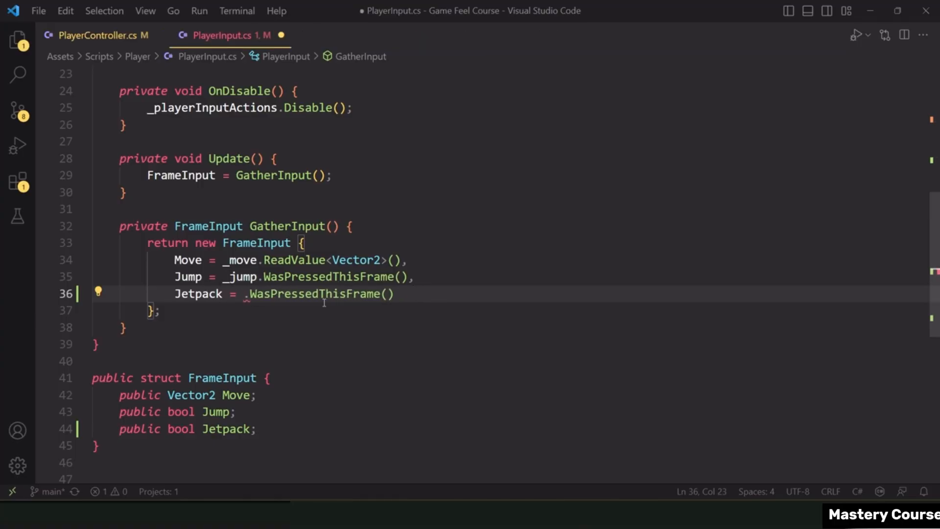
pyautogui.write('_')
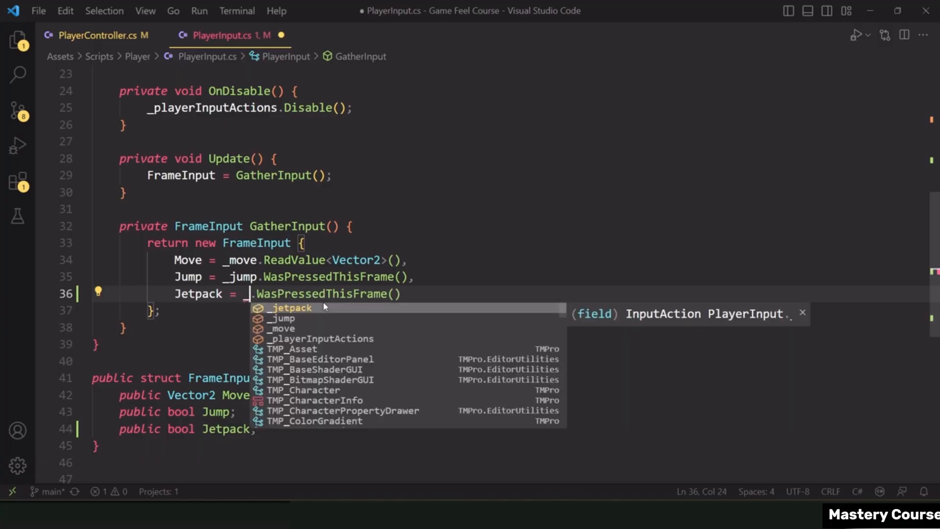
pyautogui.press('Tab')
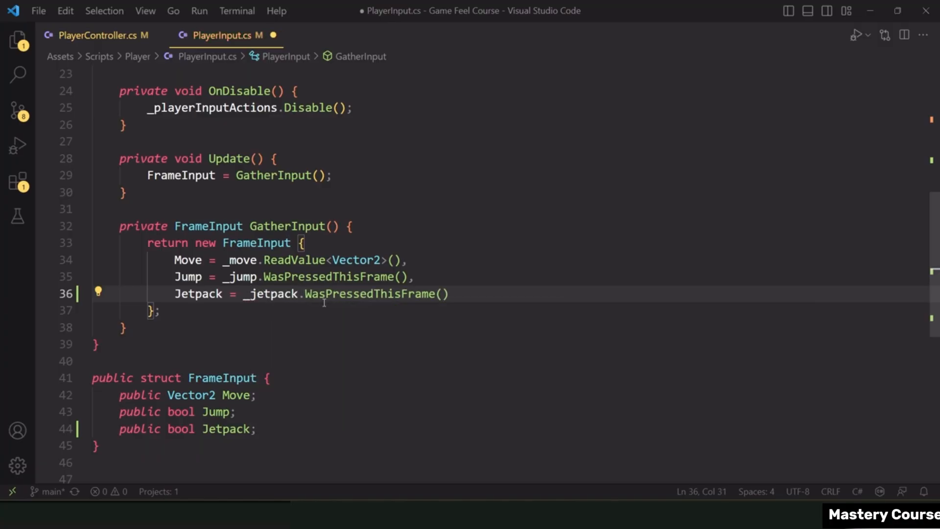
pyautogui.hotkey('ctrl', 's')
pyautogui.press('End')
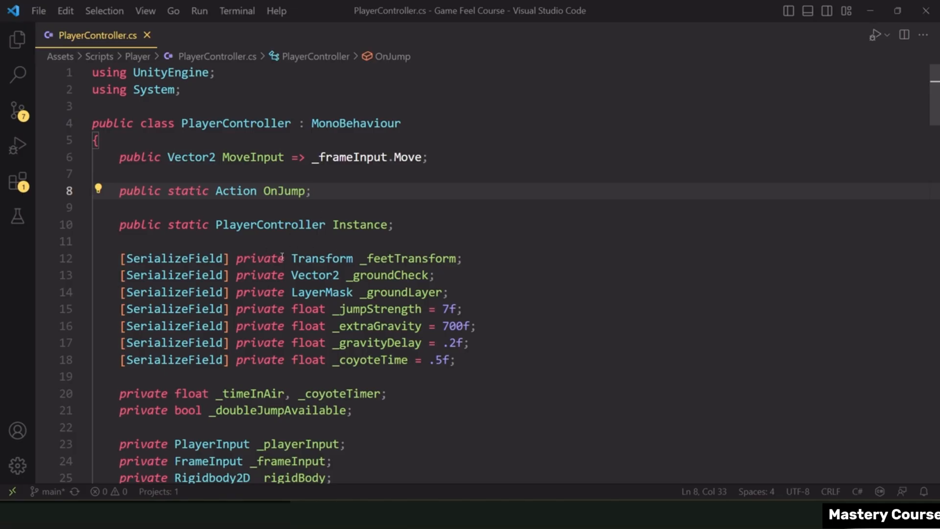
# In PlayerController, add [SerializeField] private float _jetPackTime = .6f; below _coyoteTime and save the script.
pyautogui.click(475, 357)
pyautogui.press('Return')
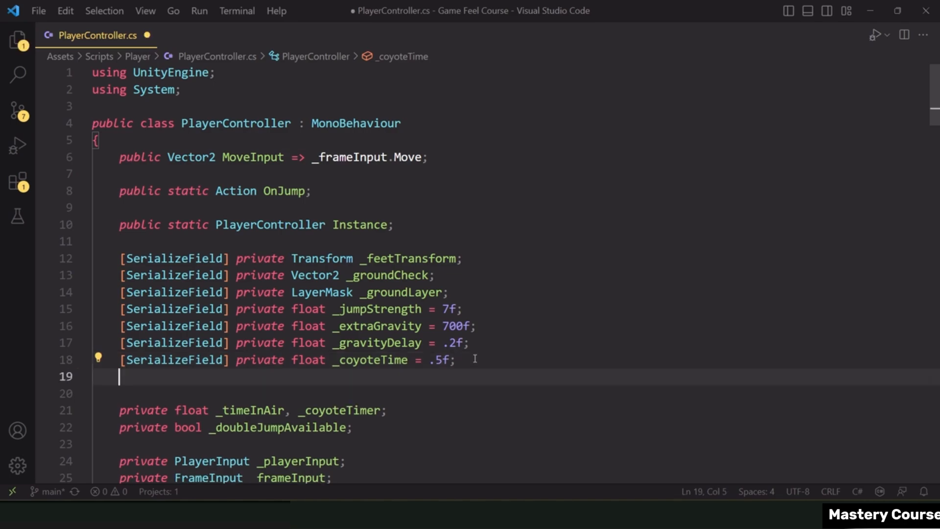
pyautogui.write('[seri')
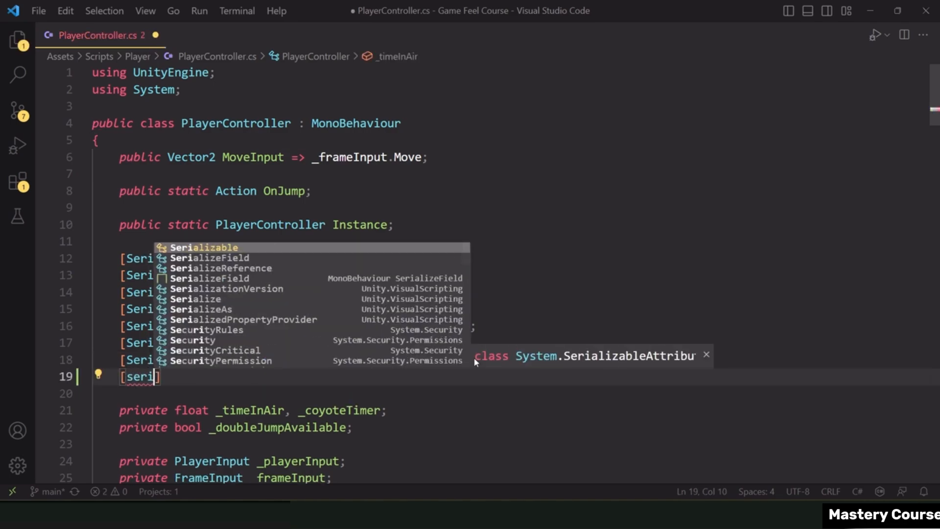
pyautogui.press('Down')
pyautogui.press('Tab')
pyautogui.write('] priv')
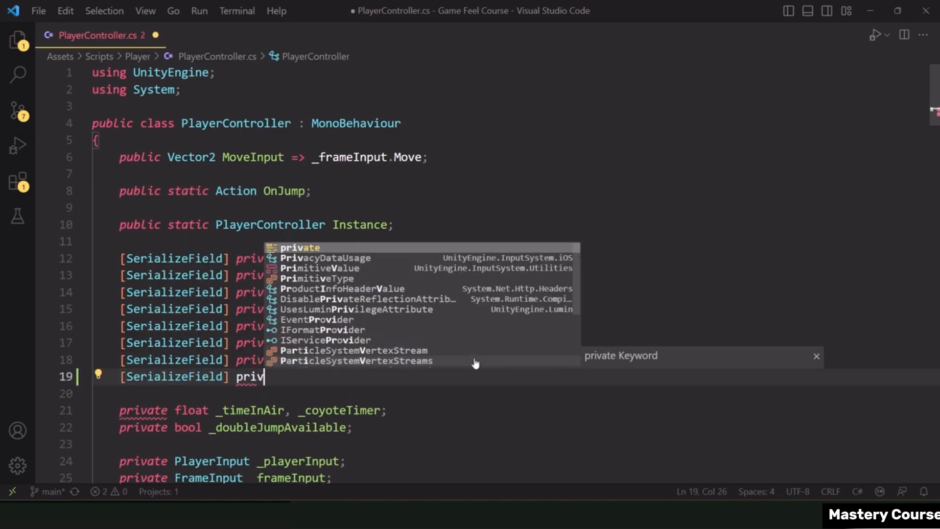
pyautogui.write('ate float _jet')
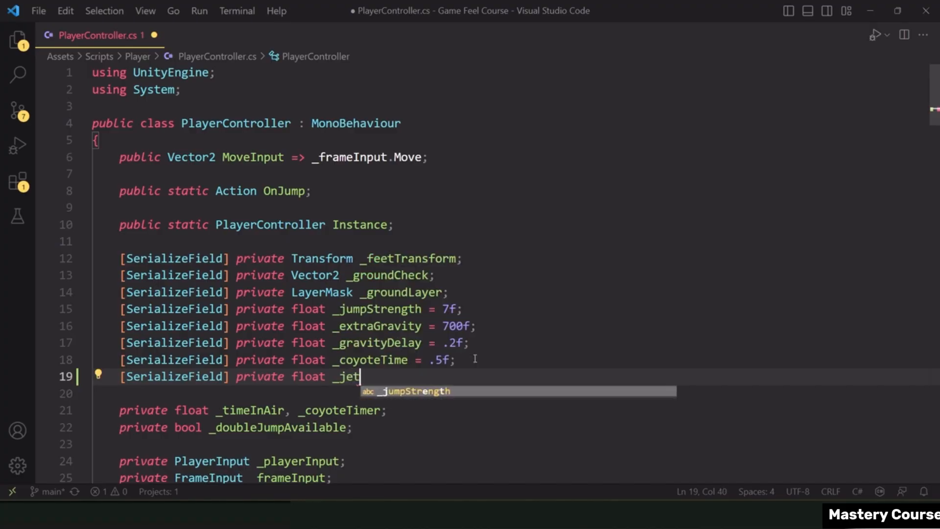
pyautogui.write('PackTime = .')
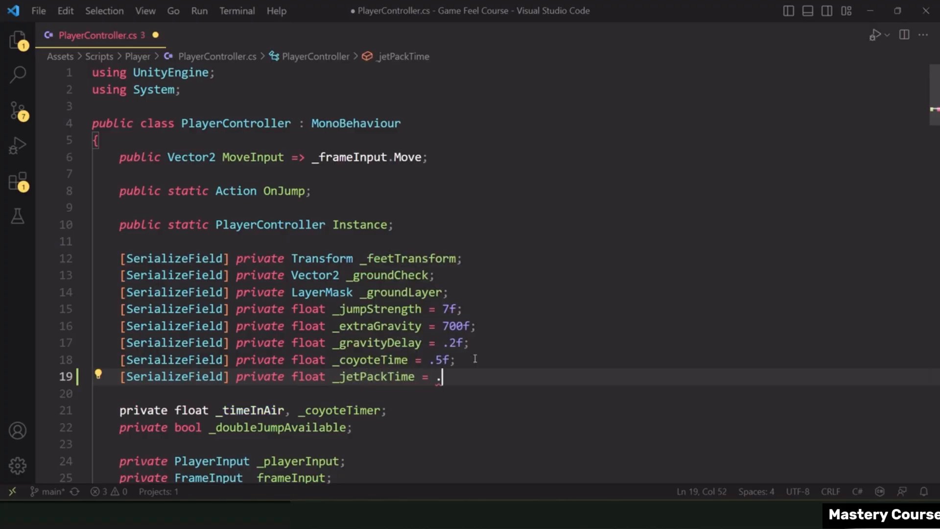
pyautogui.write('6f;')
pyautogui.hotkey('ctrl', 's')
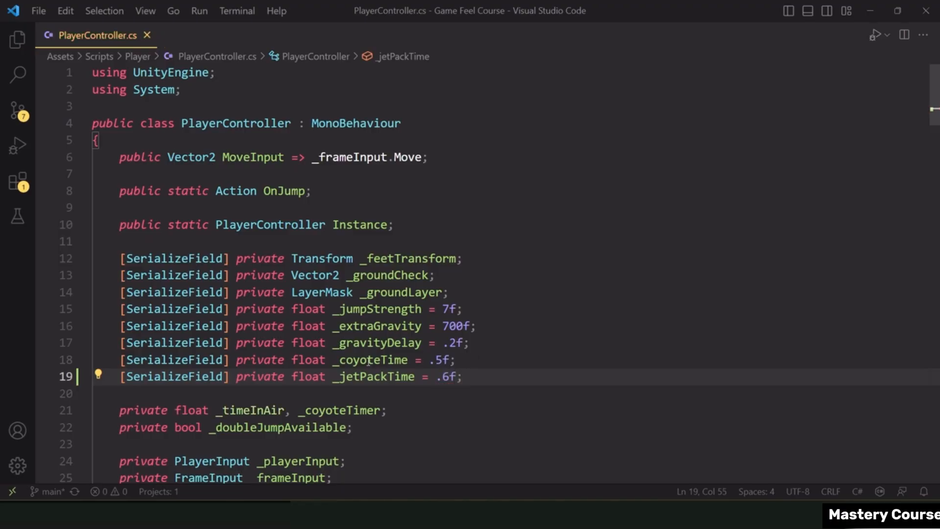
# Add [SerializeField] private TrailRenderer _jetPackTrailerRenderer; above the _feetTransform field and save the script.
pyautogui.scroll(-1, 478, 372)
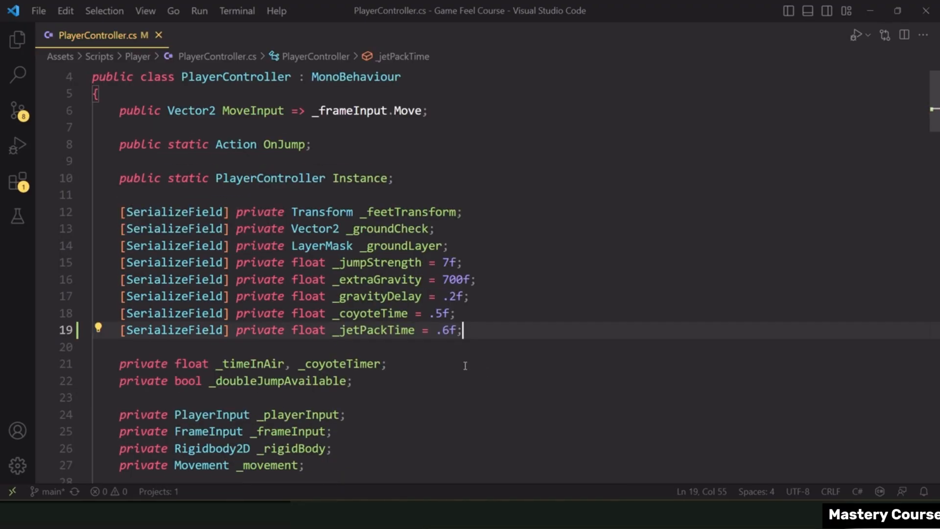
pyautogui.click(443, 201)
pyautogui.press('Return')
pyautogui.press('Tab')
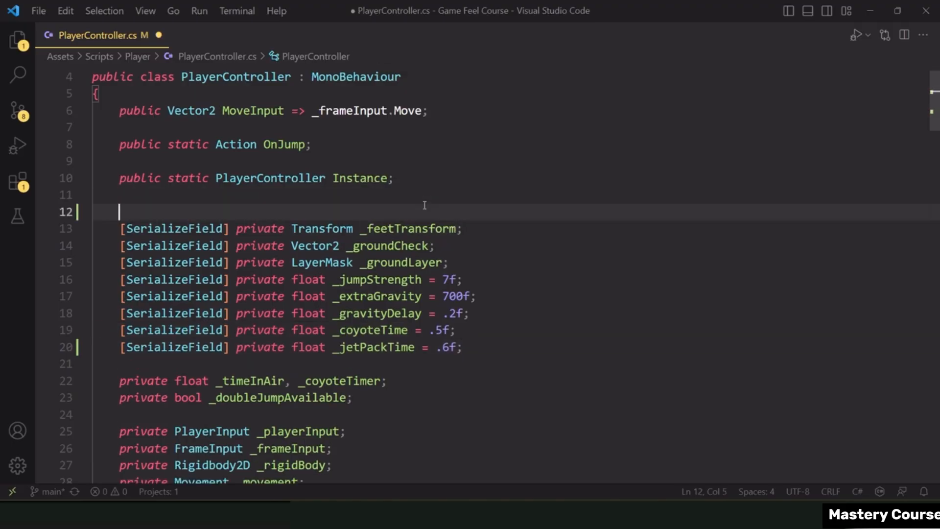
pyautogui.write('[seri')
pyautogui.press('Down')
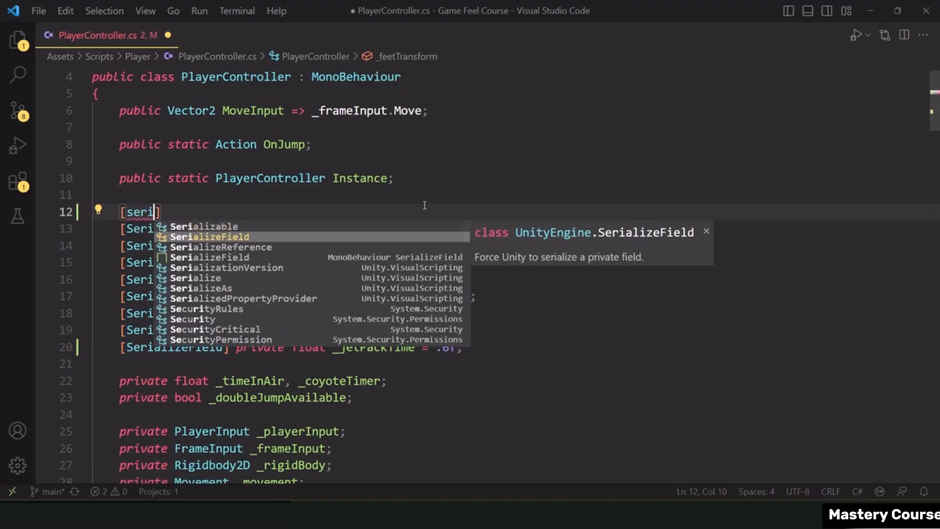
pyautogui.press('Return')
pyautogui.write('pr')
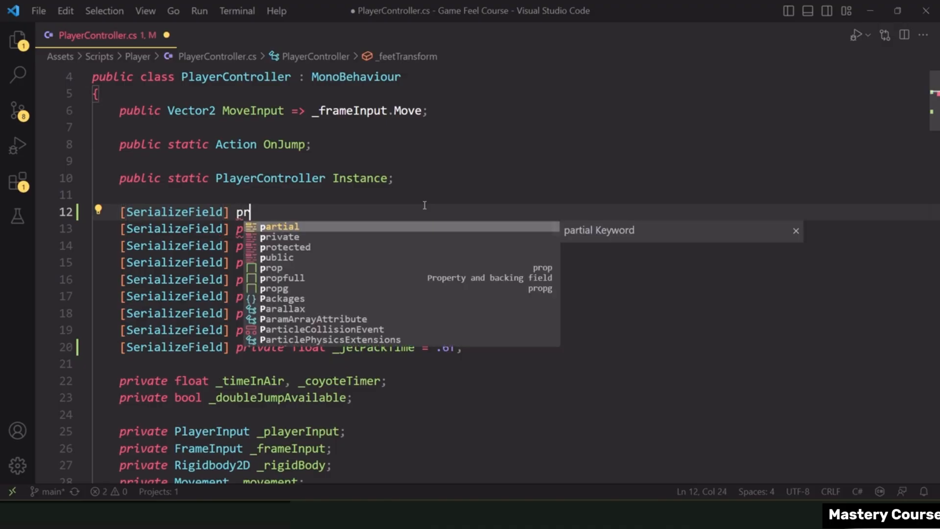
pyautogui.write('ivate TrailRender')
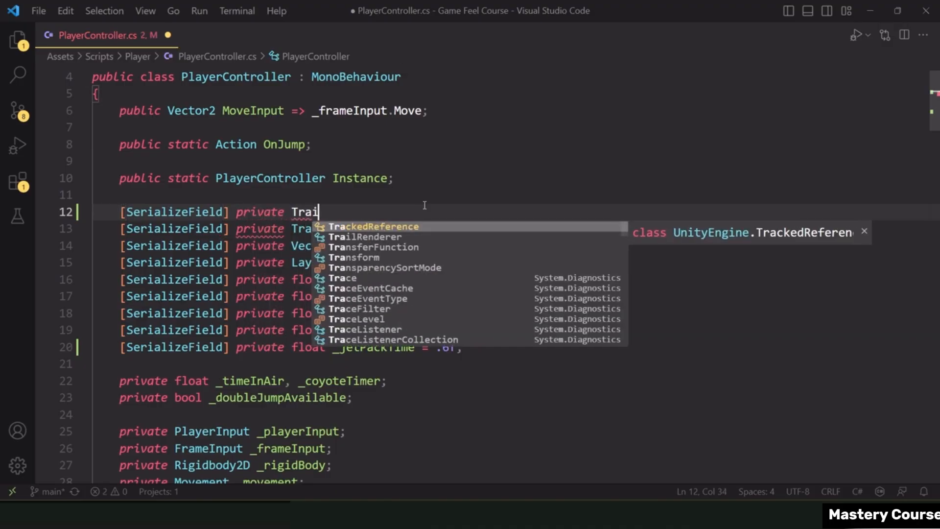
pyautogui.press('Return')
pyautogui.write('_jet')
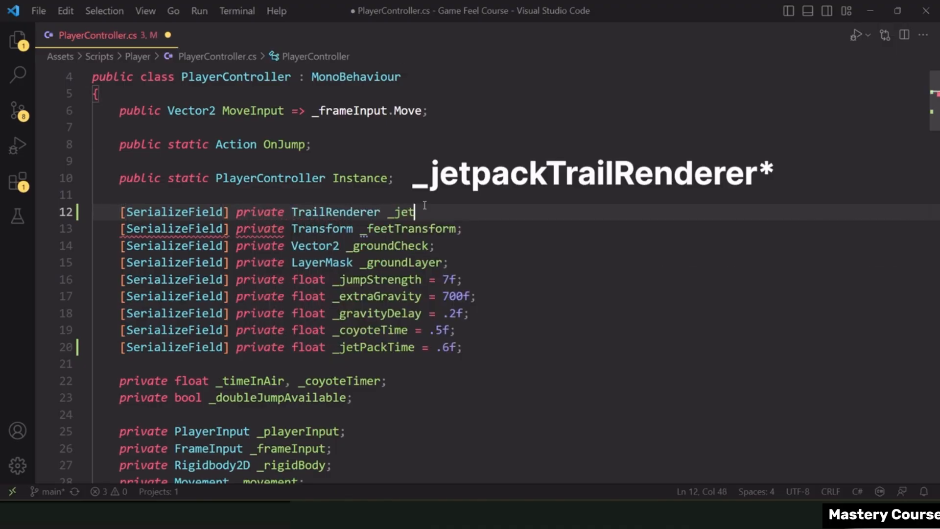
pyautogui.write('PackTrailerRenderere')
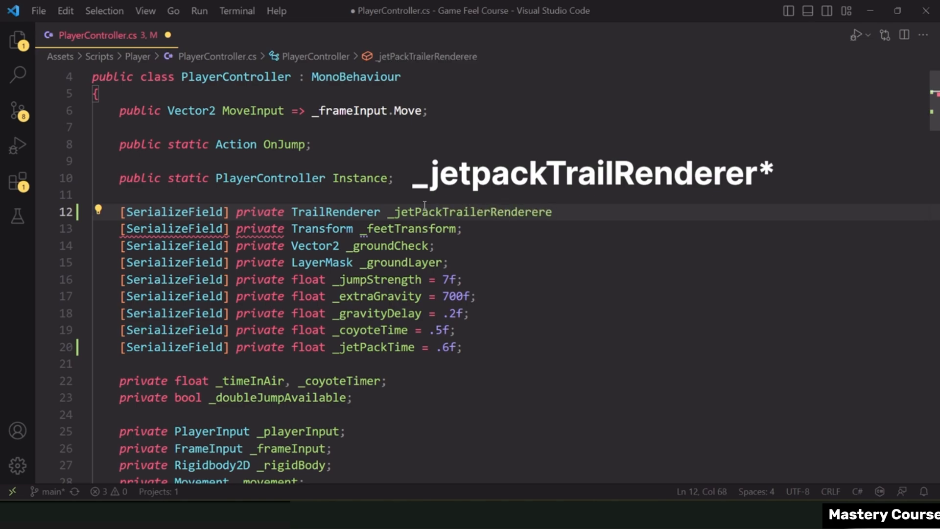
pyautogui.press('BackSpace')
pyautogui.write(';')
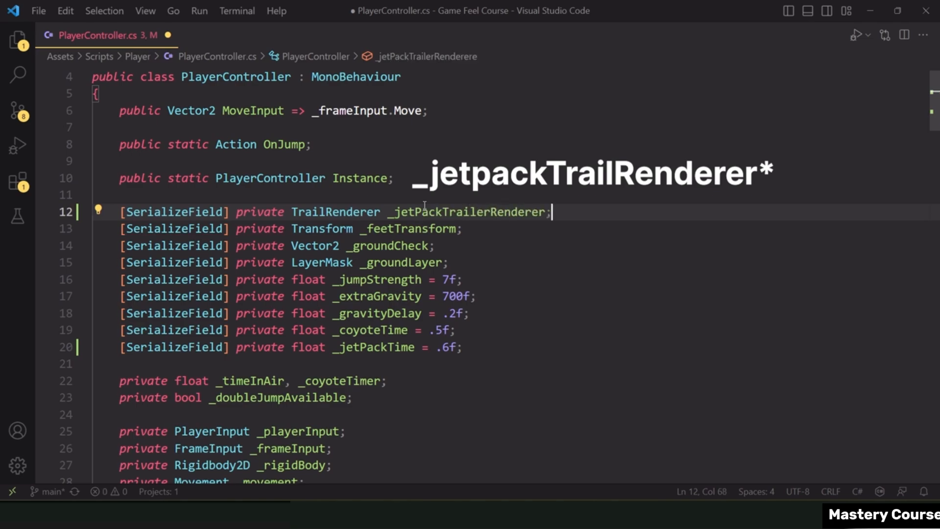
pyautogui.hotkey('ctrl', 's')
# Declare public static Action OnJetpack; directly below the OnJump action and save the script.
pyautogui.scroll(-6, 508, 277)
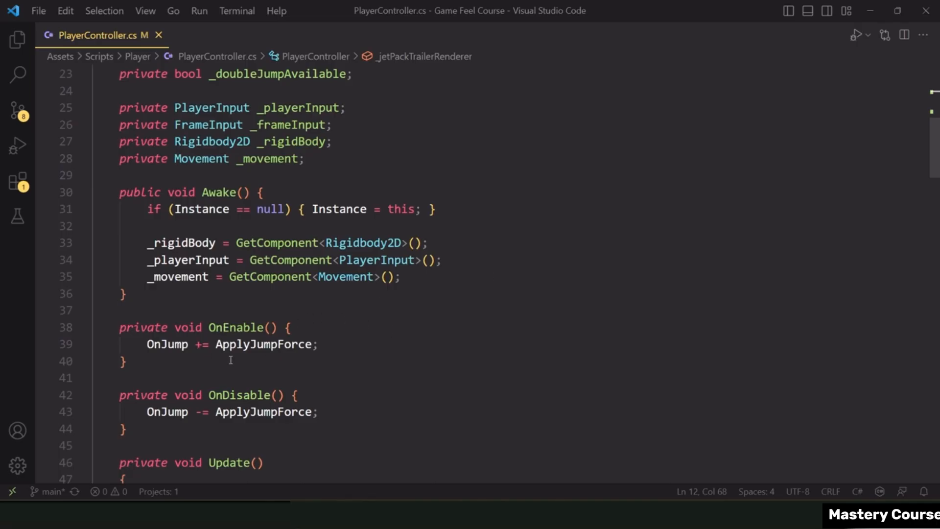
pyautogui.scroll(1, 352, 337)
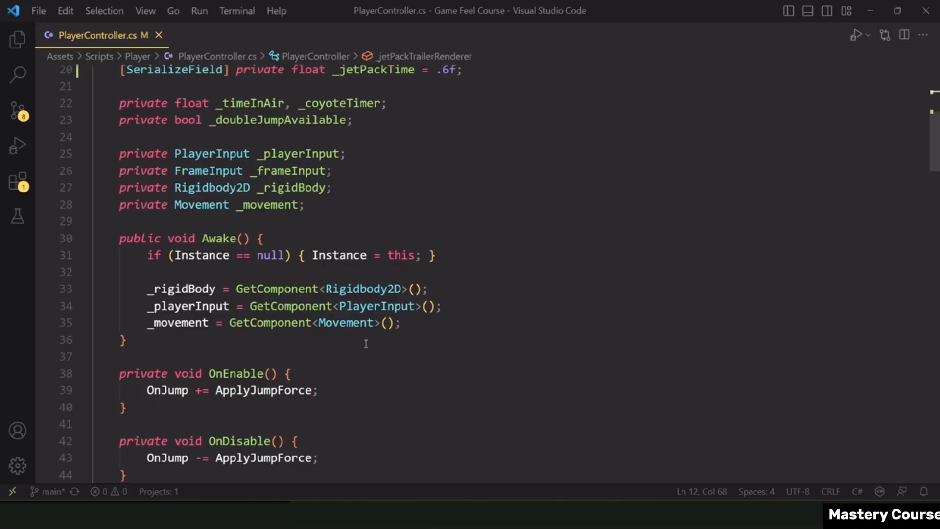
pyautogui.scroll(-1, 365, 343)
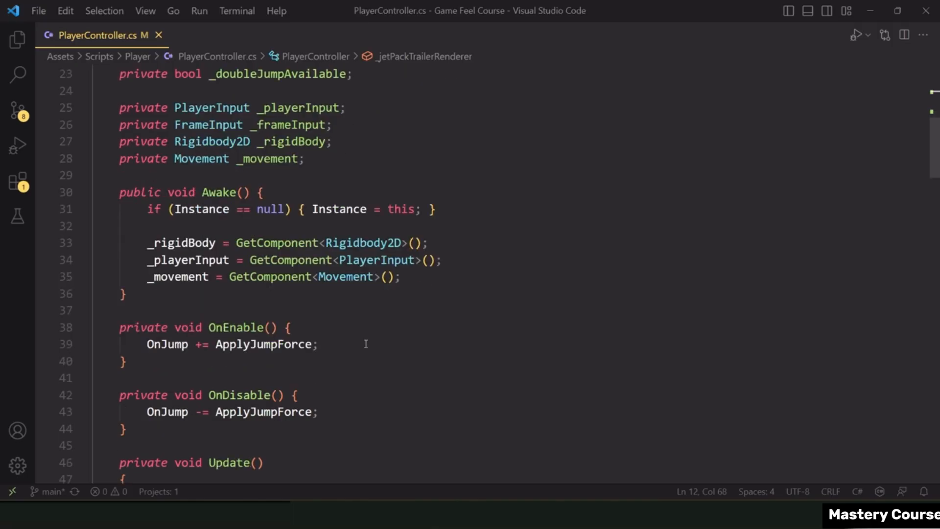
pyautogui.scroll(7, 366, 344)
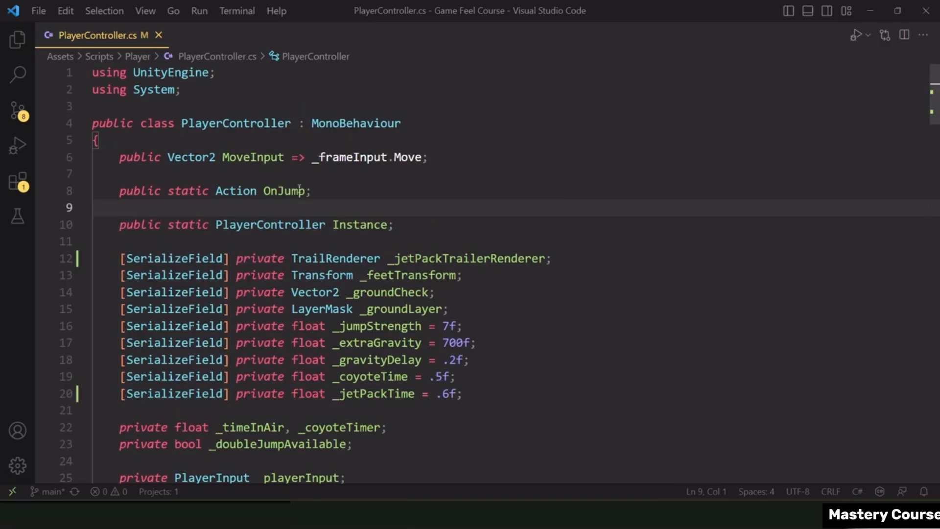
pyautogui.click(345, 192)
pyautogui.press('Return')
pyautogui.write('public ')
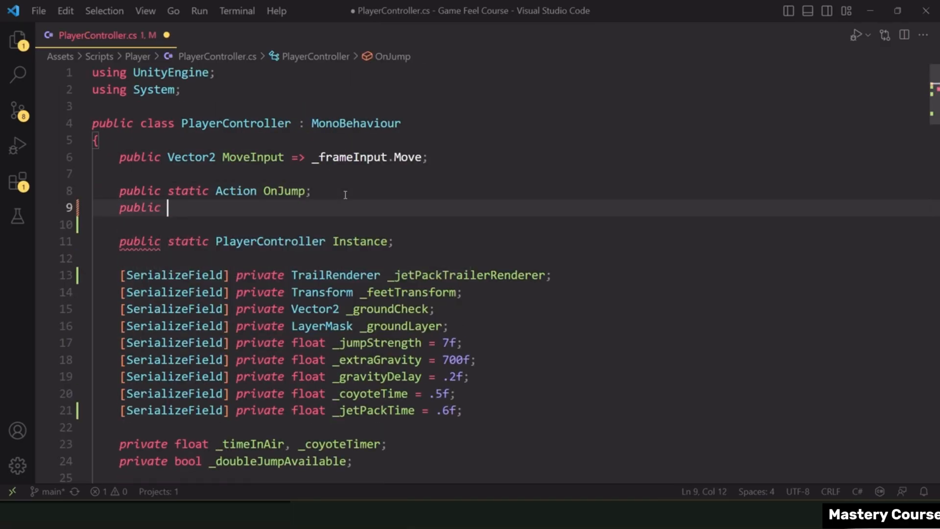
pyautogui.write('static Action')
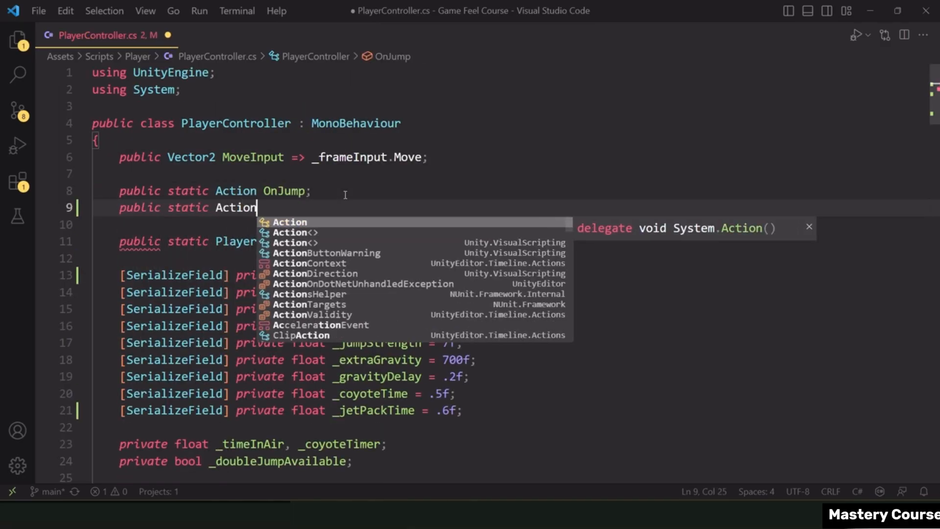
pyautogui.write(' OnJetpack;')
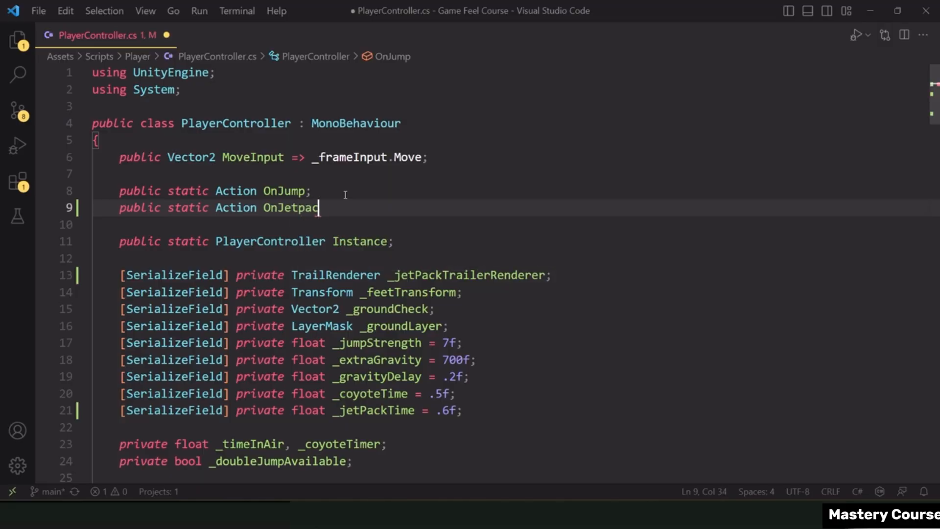
pyautogui.hotkey('ctrl', 's')
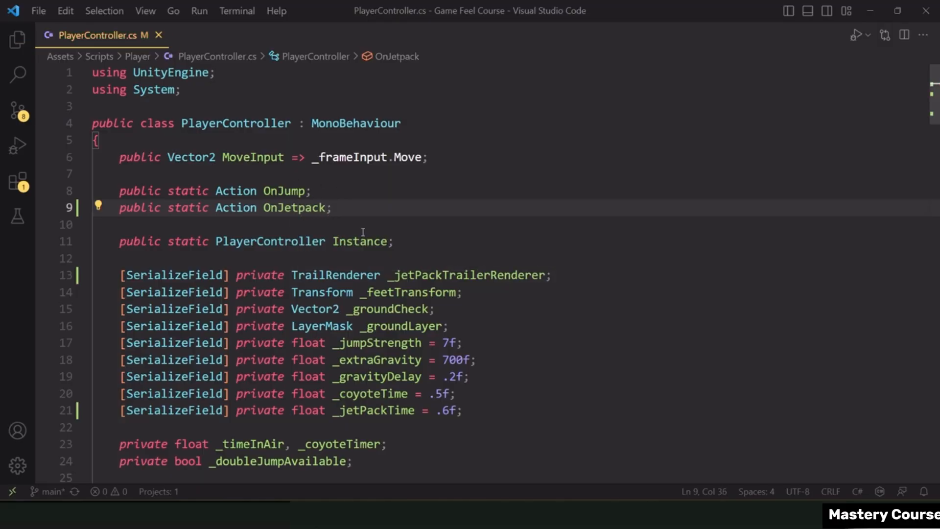
# Add a private void JetPack() method below HandleSpriteFlip at the end of the PlayerController class.
pyautogui.scroll(-5, 395, 240)
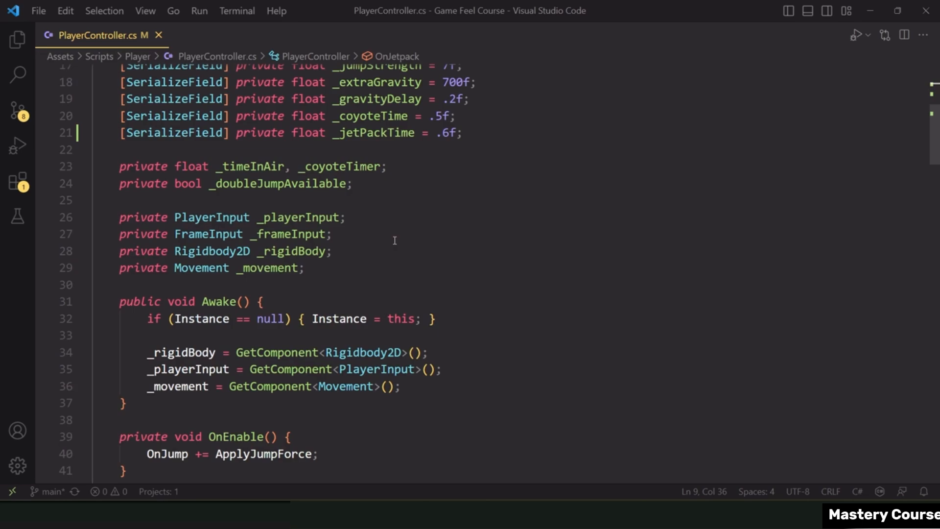
pyautogui.scroll(-4, 395, 241)
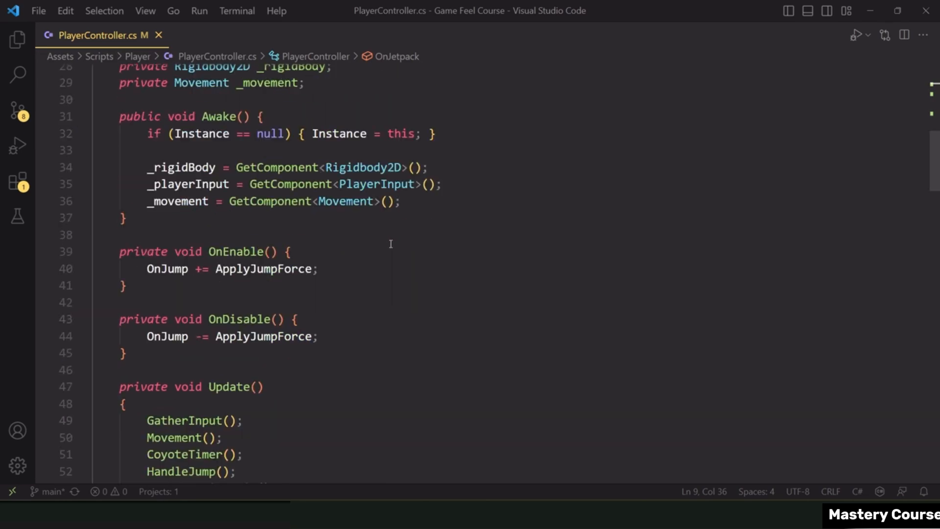
pyautogui.click(334, 261)
pyautogui.scroll(-20, 386, 281)
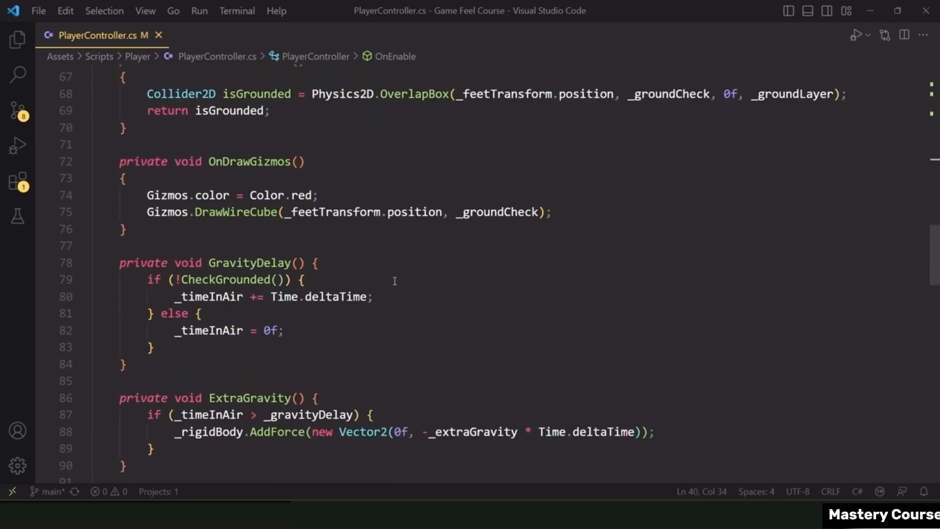
pyautogui.keyDown('alt'); pyautogui.scroll(-4, 395, 280); pyautogui.keyUp('alt')
pyautogui.keyDown('alt'); pyautogui.scroll(2, 396, 280); pyautogui.keyUp('alt')
pyautogui.keyDown('alt'); pyautogui.scroll(-1, 395, 280); pyautogui.keyUp('alt')
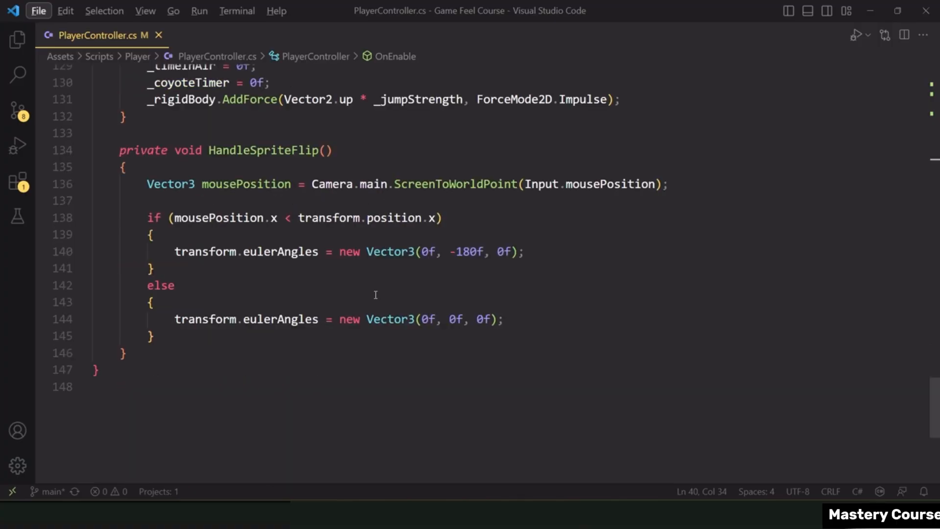
pyautogui.click(195, 355)
pyautogui.press('Return')
pyautogui.press('Return')
pyautogui.write('private void ')
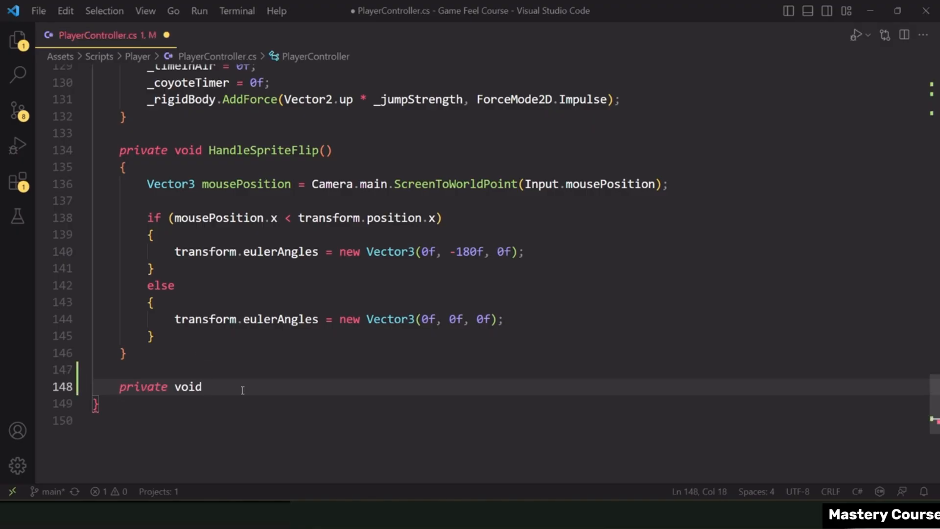
pyautogui.write('JetPack')
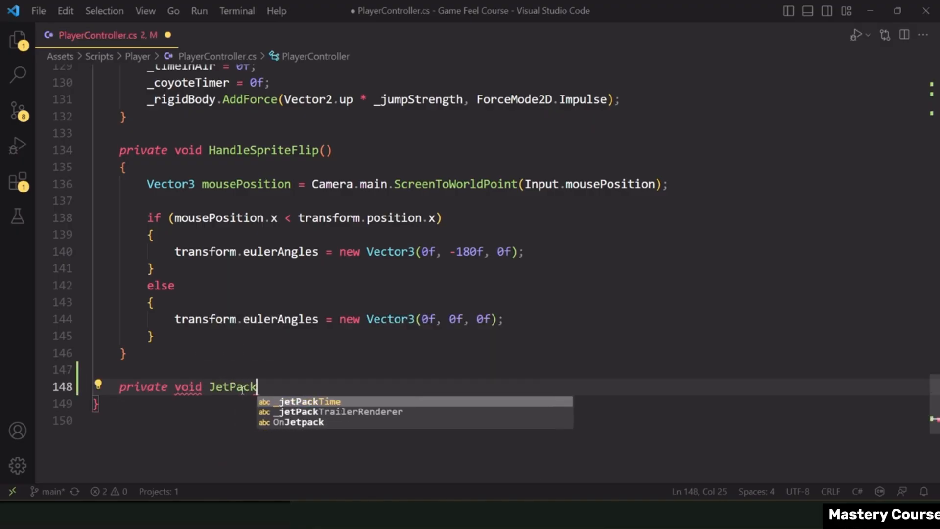
pyautogui.write('() {')
# Begin the JetPack method body with the guard if (!_frameInput.Jetpack) return;.
pyautogui.press('Return')
pyautogui.write('if (!')
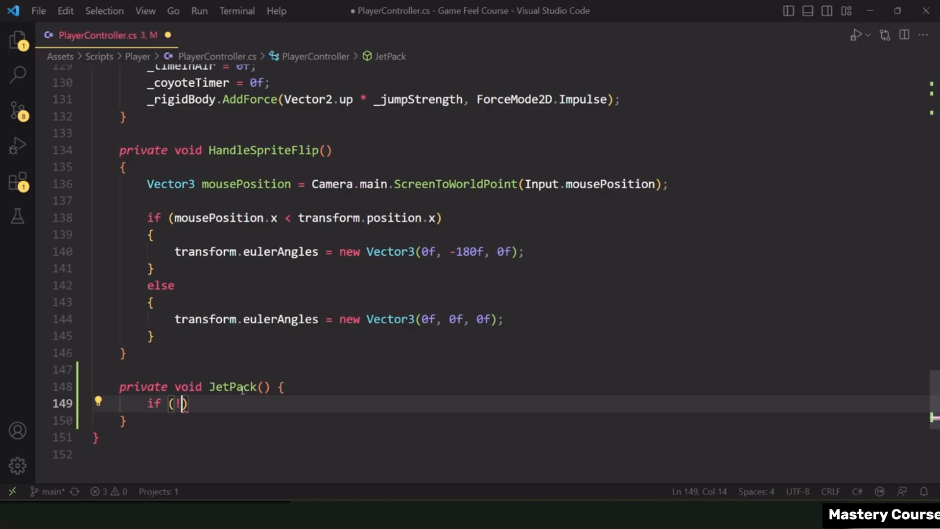
pyautogui.write('_frameInput')
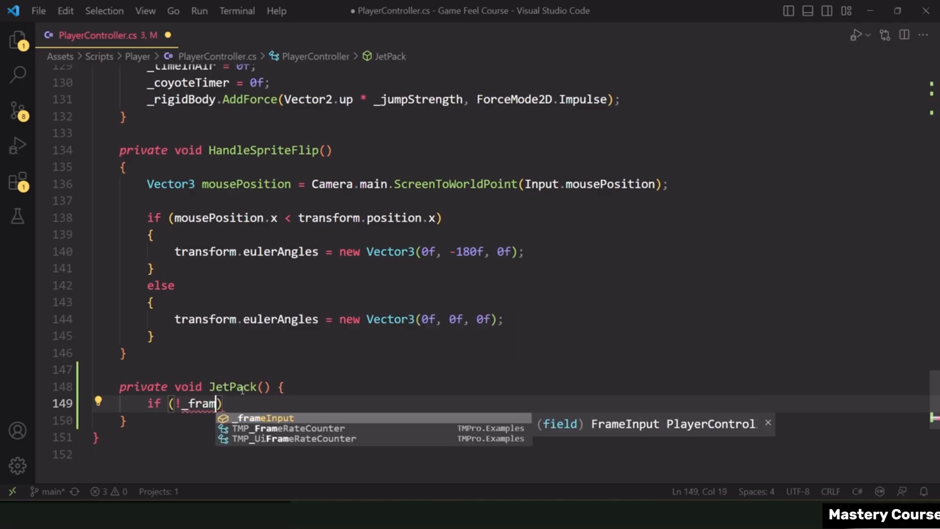
pyautogui.write('.Jetpack')
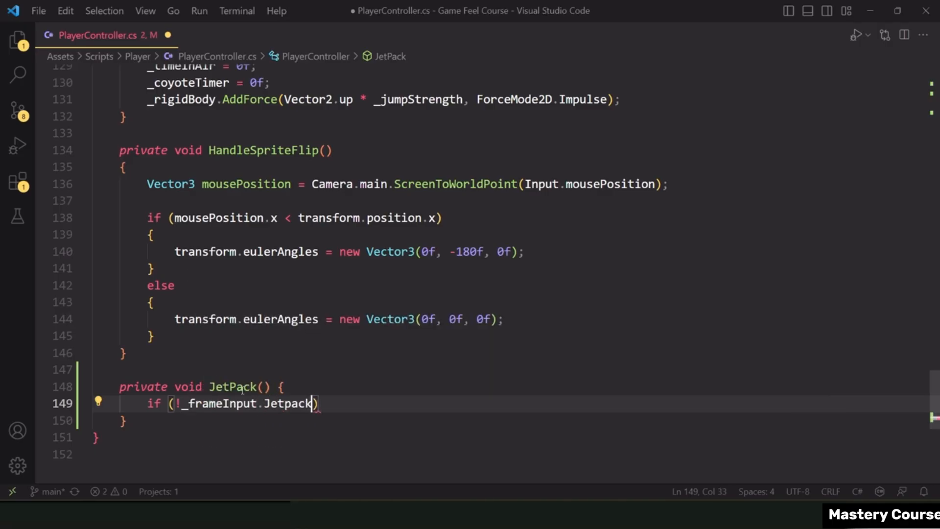
pyautogui.write(') return;')
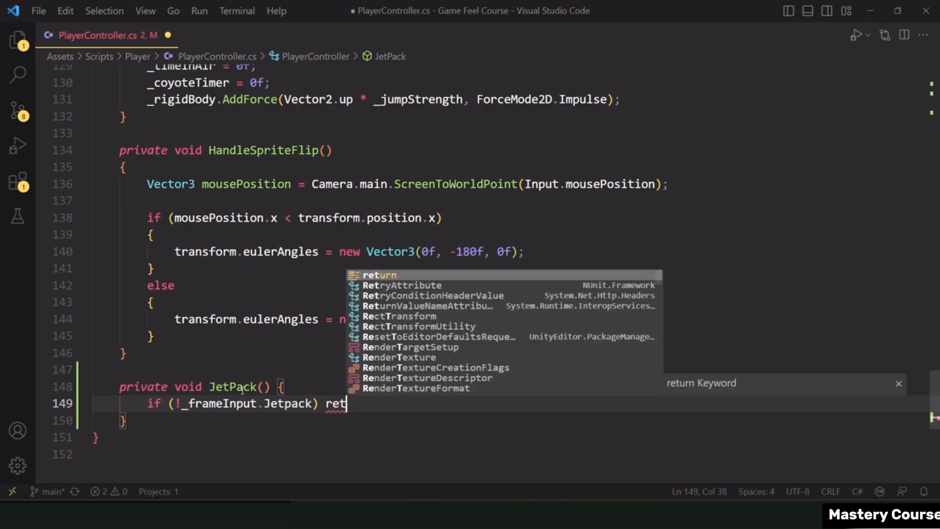
# Add OnJetpack?.Invoke(); after a blank line below the guard in JetPack and save the script.
pyautogui.press('Return')
pyautogui.press('Return')
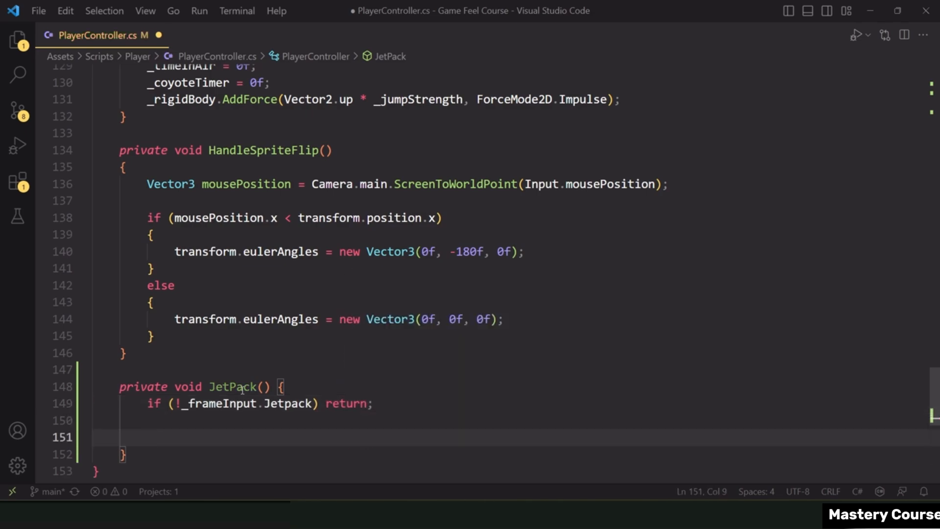
pyautogui.write('Onjetpa')
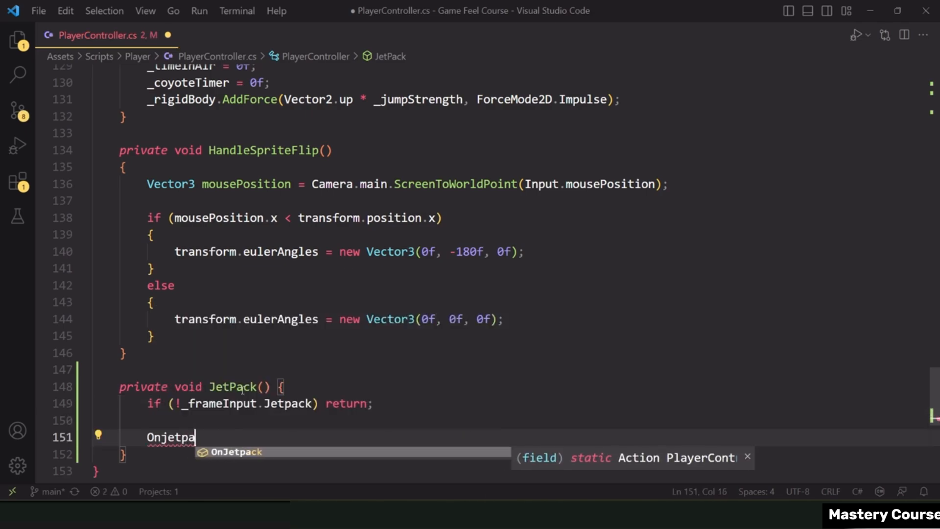
pyautogui.press('Tab')
pyautogui.write('.')
pyautogui.press('BackSpace')
pyautogui.write('?')
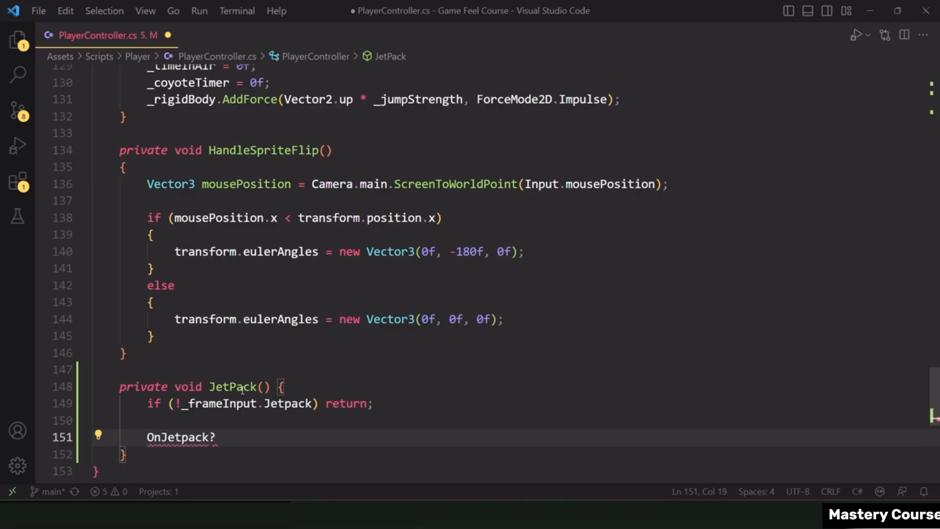
pyautogui.write('.in')
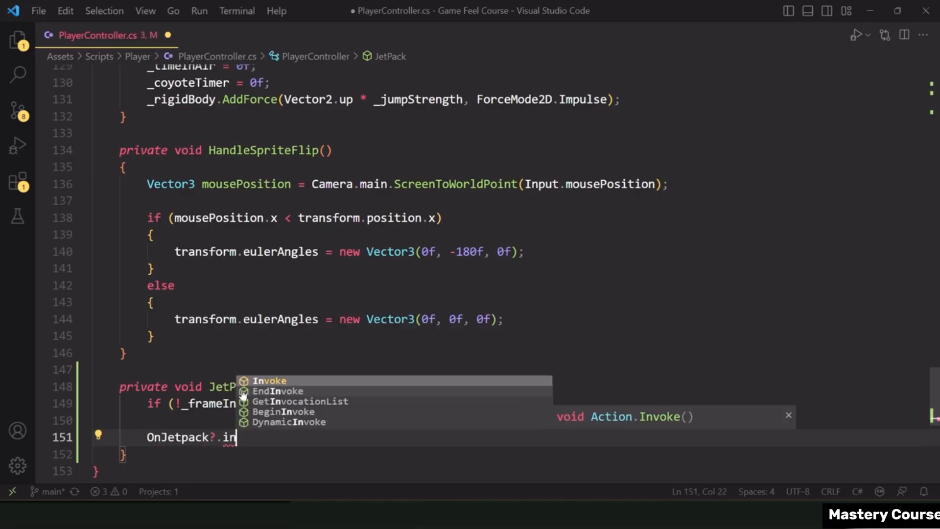
pyautogui.press('Tab')
pyautogui.write('();')
pyautogui.hotkey('ctrl', 's')
# Add an empty private void StartJetPack() method below JetPack at the end of the PlayerController class and save the script.
pyautogui.scroll(-2, 243, 394)
pyautogui.click(197, 365)
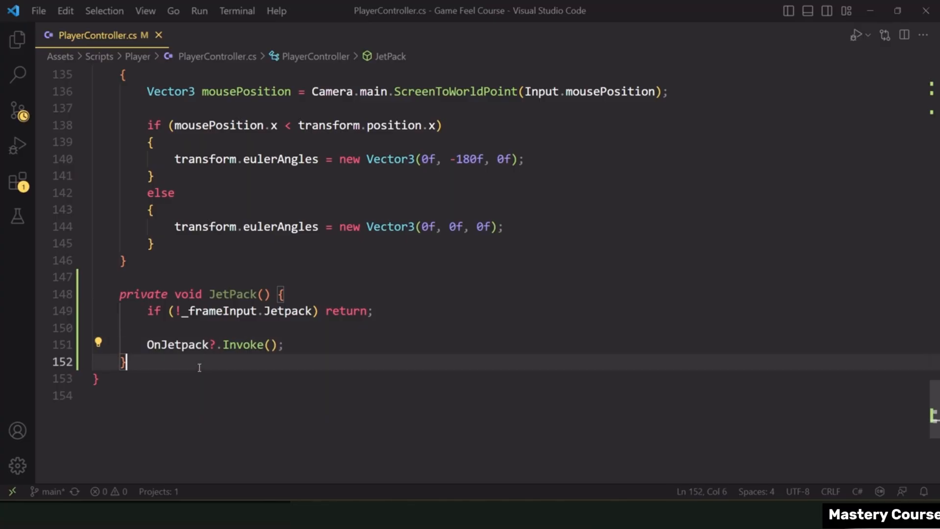
pyautogui.scroll(-2, 197, 365)
pyautogui.press('Return')
pyautogui.press('Return')
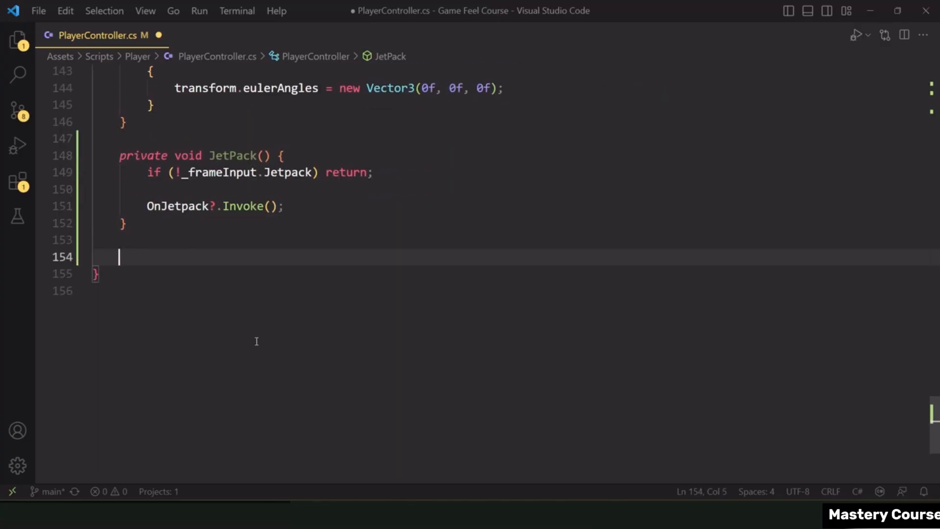
pyautogui.write('private void ')
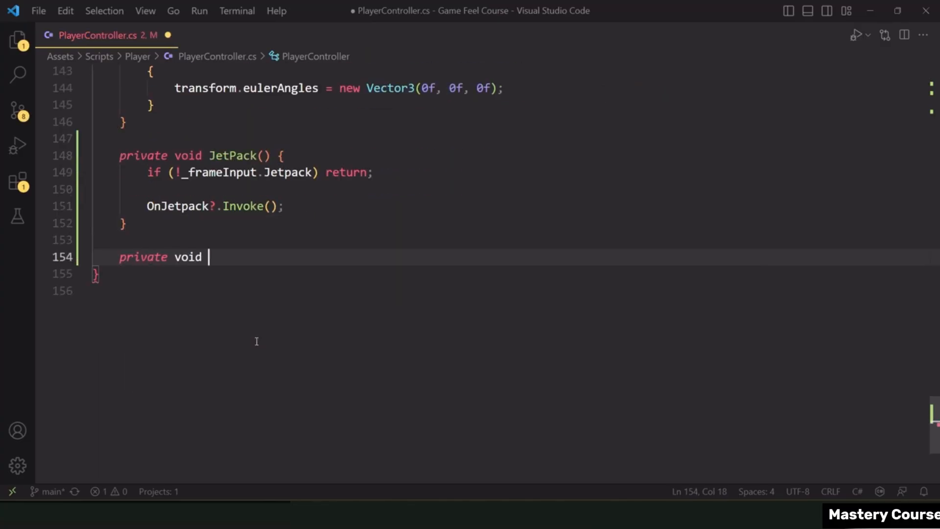
pyautogui.write('StartJet')
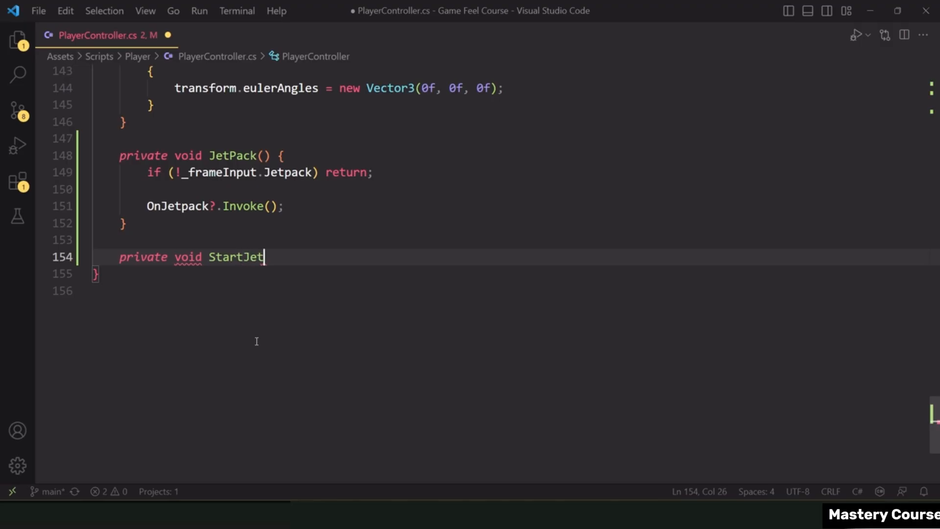
pyautogui.write('Pack() {')
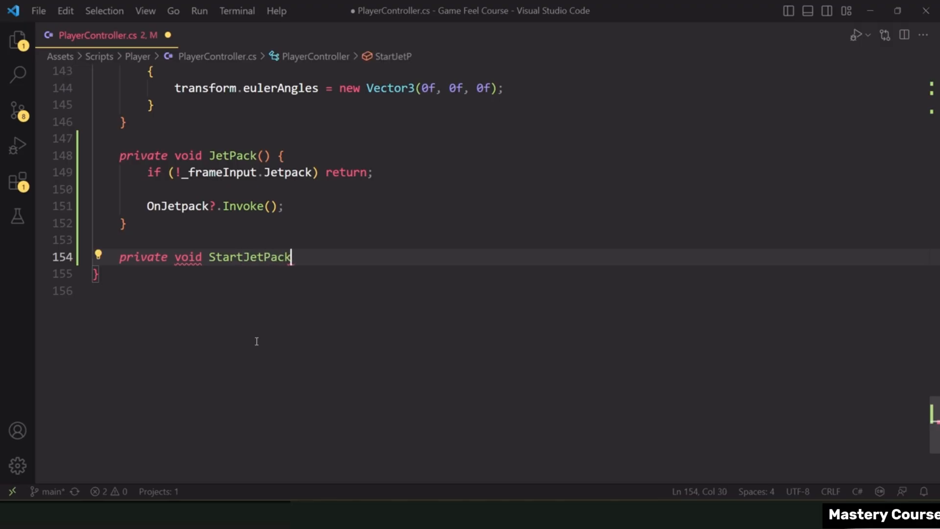
pyautogui.press('Return')
pyautogui.hotkey('ctrl', 's')
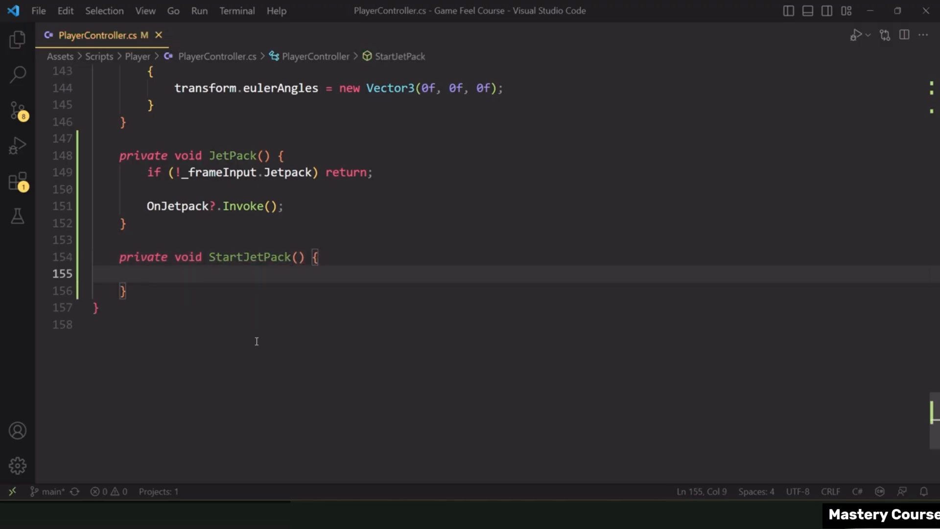
pyautogui.write('_jet')
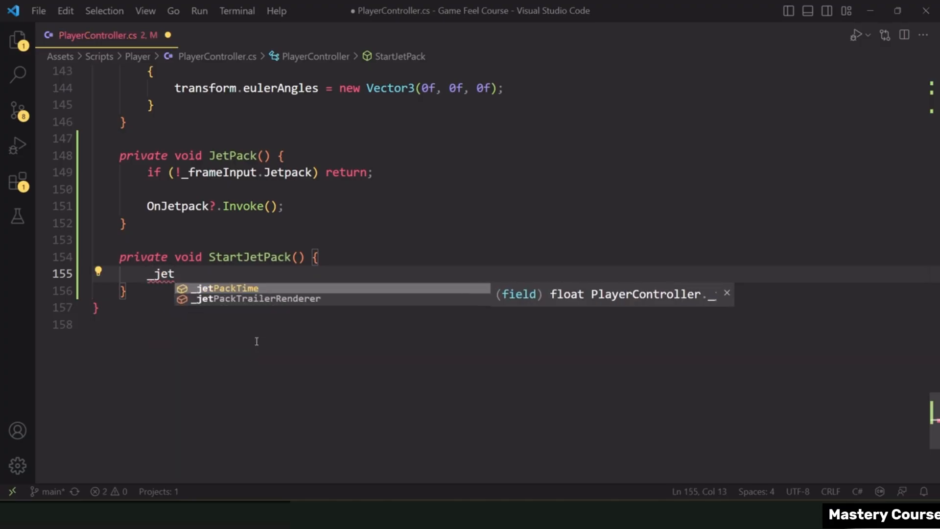
pyautogui.hotkey('ctrl', 'z')
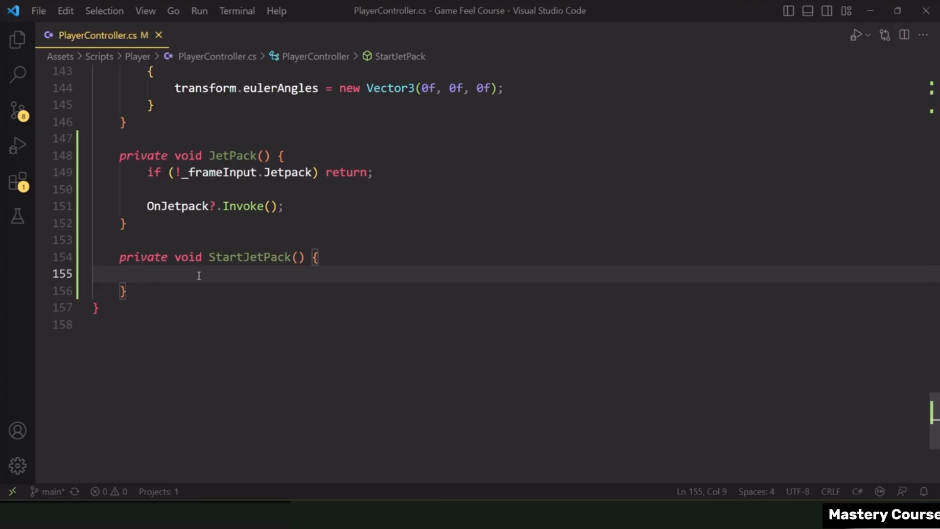
# Begin a private IEnumerator declaration named Jetpack below StartJetPack, importing System.Collections.
pyautogui.press('Down')
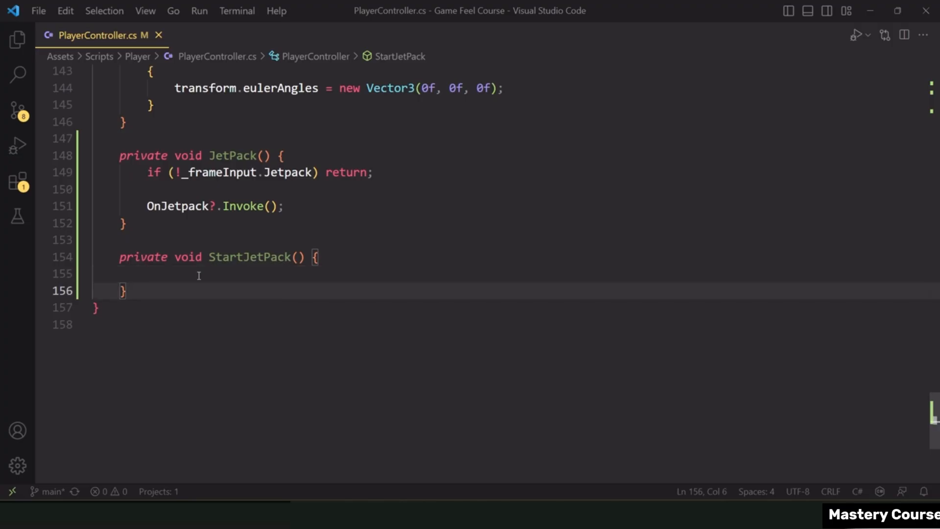
pyautogui.press('Return')
pyautogui.press('Return')
pyautogui.write('p')
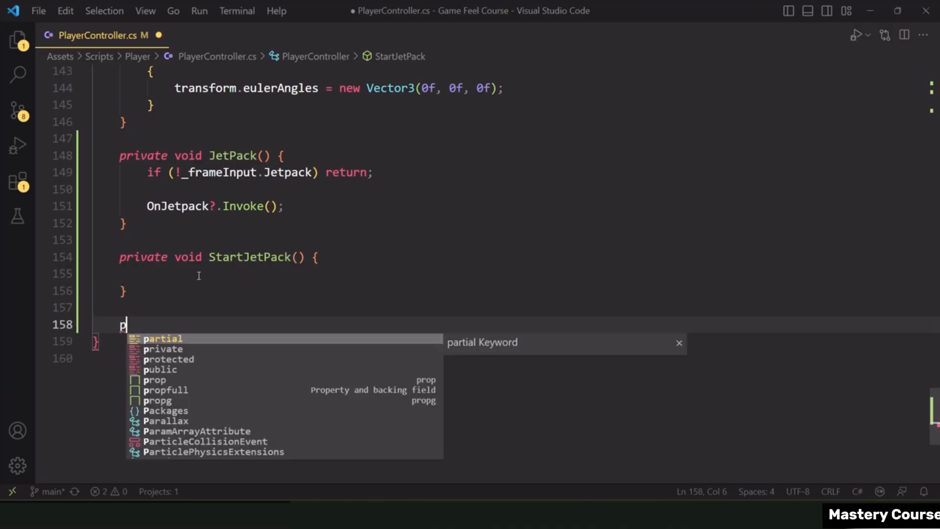
pyautogui.write('rivate IEnum')
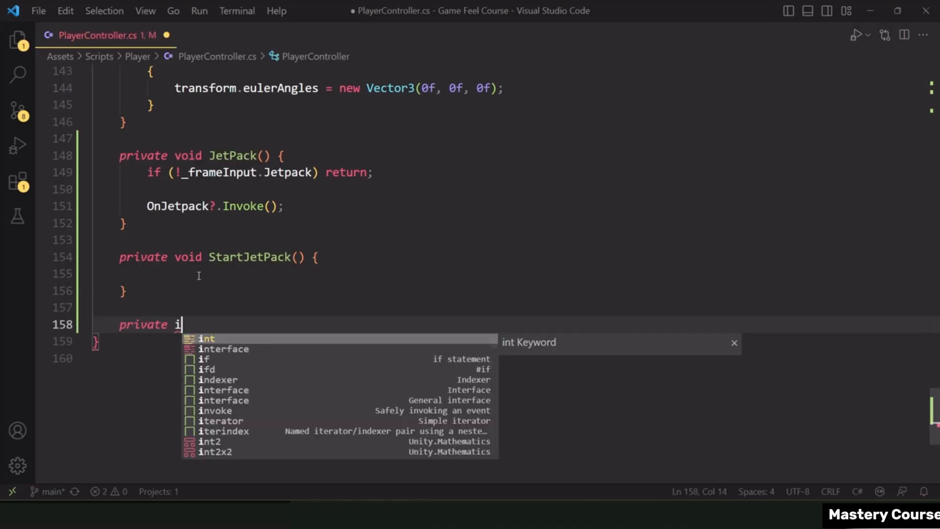
pyautogui.press('Tab')
pyautogui.write('Jetpa')
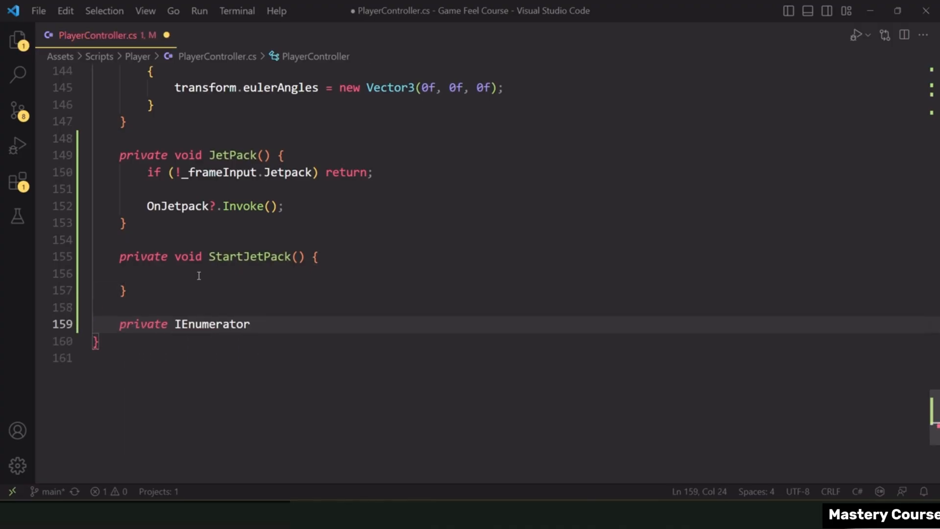
pyautogui.write('ck')
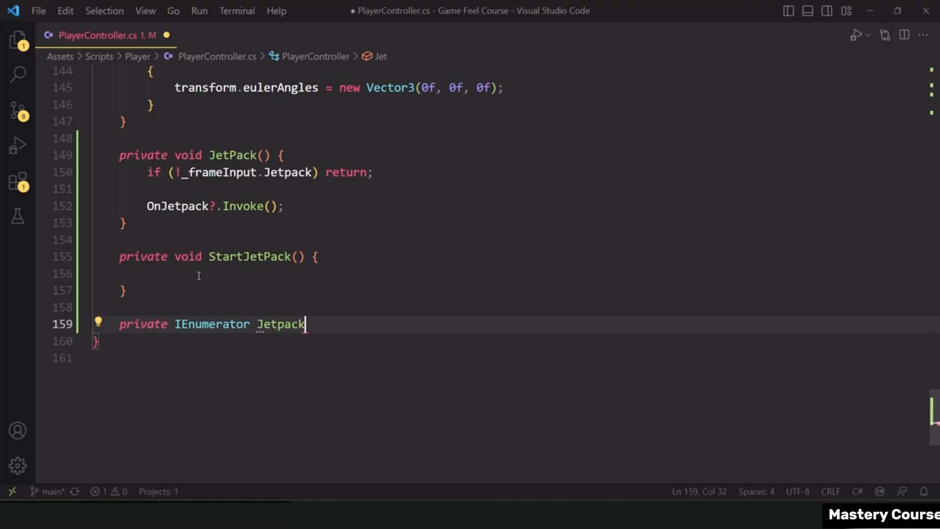
pyautogui.press('BackSpace')
pyautogui.press('BackSpace')
pyautogui.press('BackSpace')
pyautogui.press('BackSpace')
pyautogui.write('Pack')
pyautogui.press('BackSpace')
pyautogui.press('BackSpace')
pyautogui.press('BackSpace')
pyautogui.press('BackSpace')
pyautogui.write('pack')
pyautogui.press('BackSpace')
pyautogui.press('BackSpace')
pyautogui.press('BackSpace')
pyautogui.press('BackSpace')
pyautogui.write('Pack')
pyautogui.press('BackSpace')
pyautogui.press('BackSpace')
pyautogui.press('BackSpace')
pyautogui.press('BackSpace')
pyautogui.write('pack')
# Rename the StartJetPack and JetPack methods to StartJetpack and Jetpack, with a lowercase p.
pyautogui.click(273, 257)
pyautogui.moveTo(271, 258); pyautogui.dragTo(265, 258)
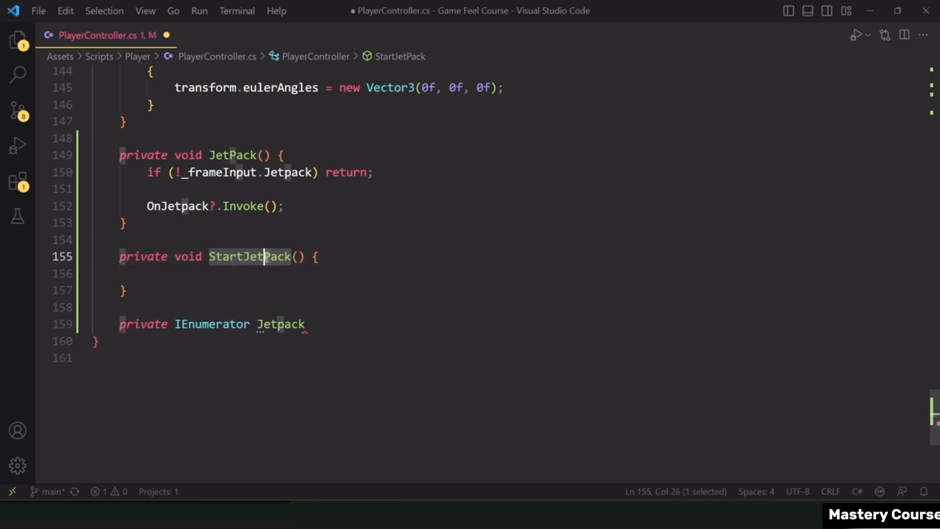
pyautogui.write('p')
pyautogui.click(238, 156)
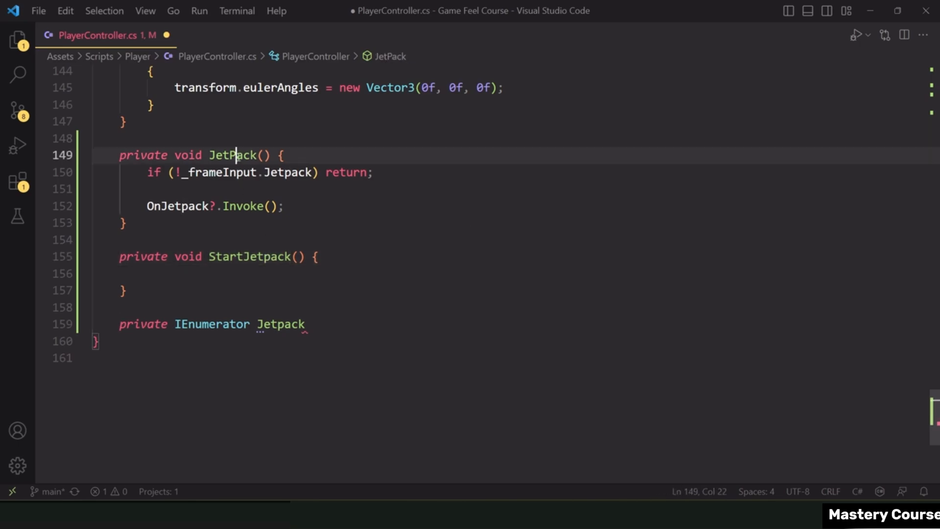
pyautogui.press('BackSpace')
pyautogui.write('p')
# Rename the TrailRenderer field to _jetpackTrailerRenderer, with a lowercase p.
pyautogui.scroll(20, 287, 219)
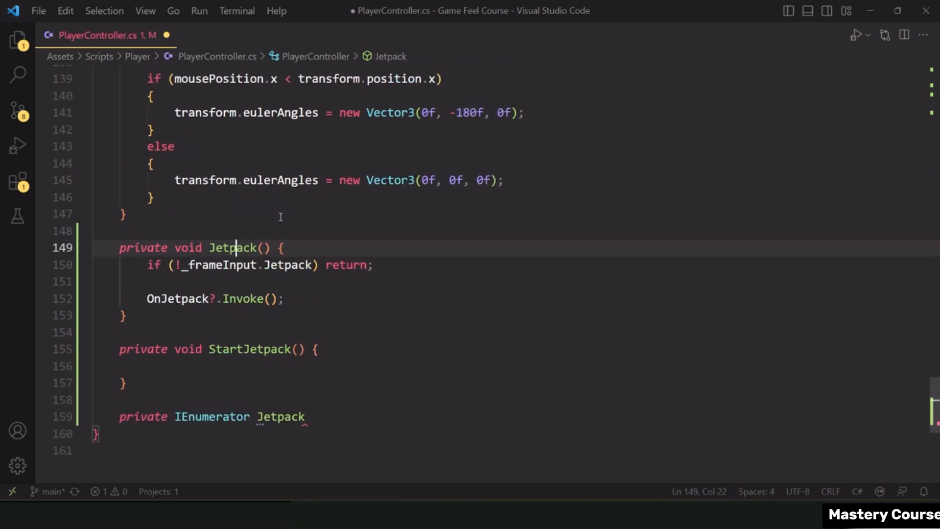
pyautogui.scroll(15, 288, 219)
pyautogui.press('alt')
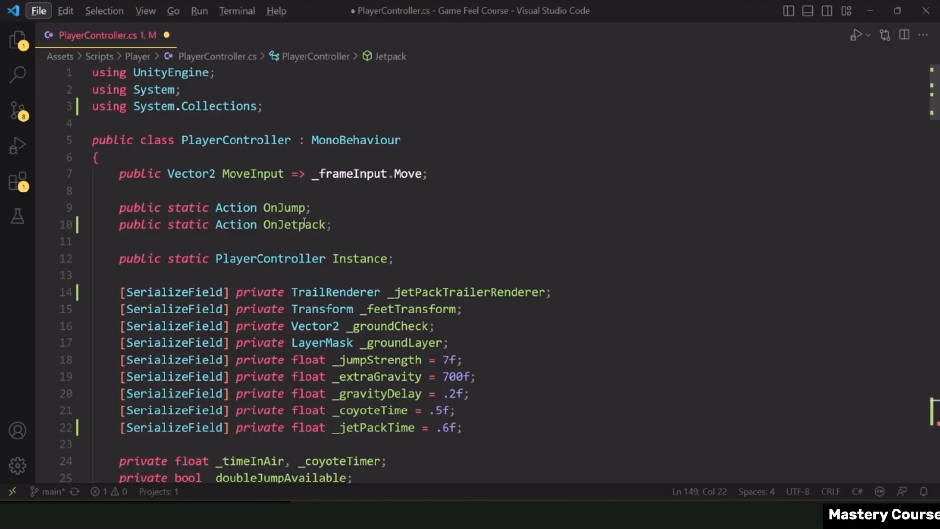
pyautogui.click(361, 225)
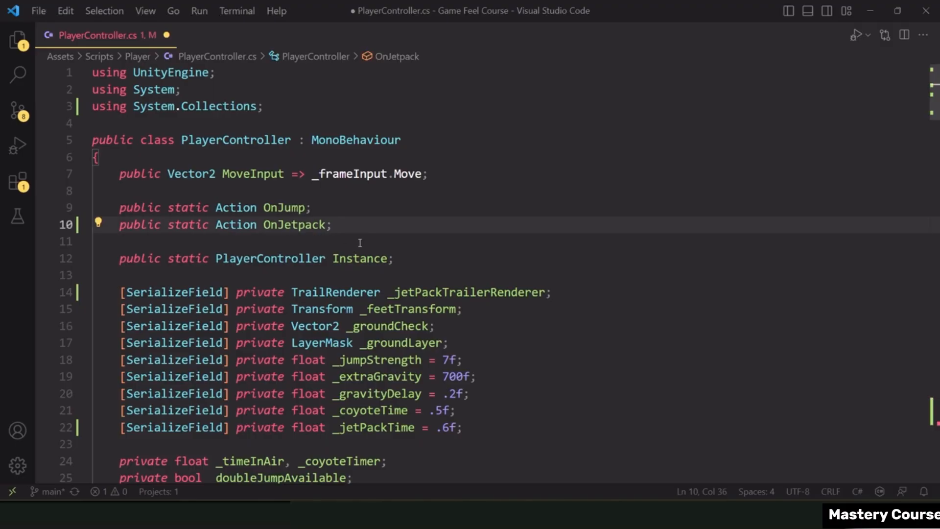
pyautogui.click(421, 290)
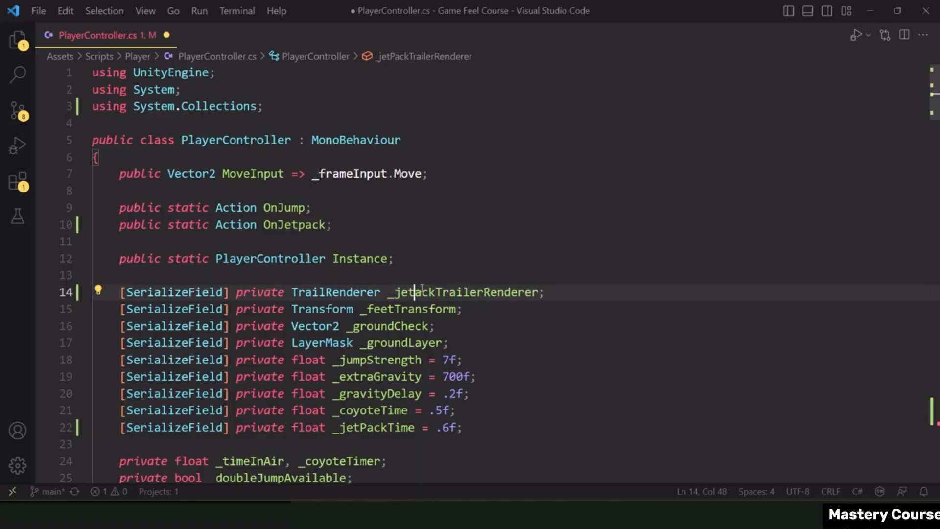
pyautogui.write('p')
pyautogui.scroll(-2, 429, 293)
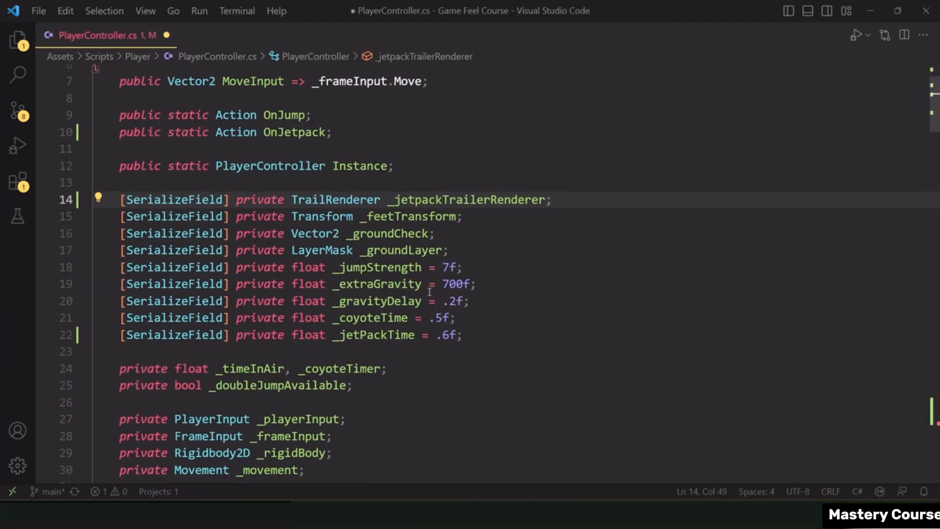
pyautogui.click(500, 299)
# Complete the IEnumerator declaration at the end of the class as JetpackRoutine() and open its body.
pyautogui.scroll(-3, 400, 239)
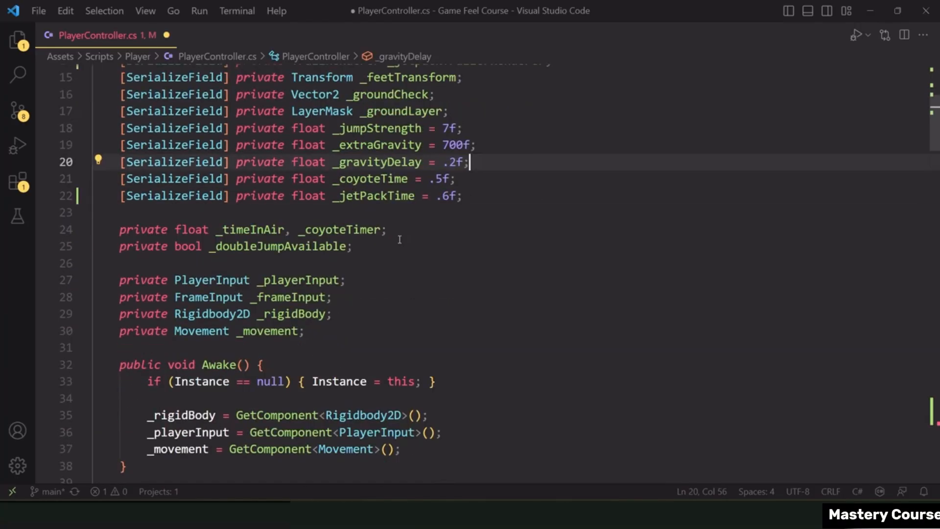
pyautogui.scroll(-20, 400, 240)
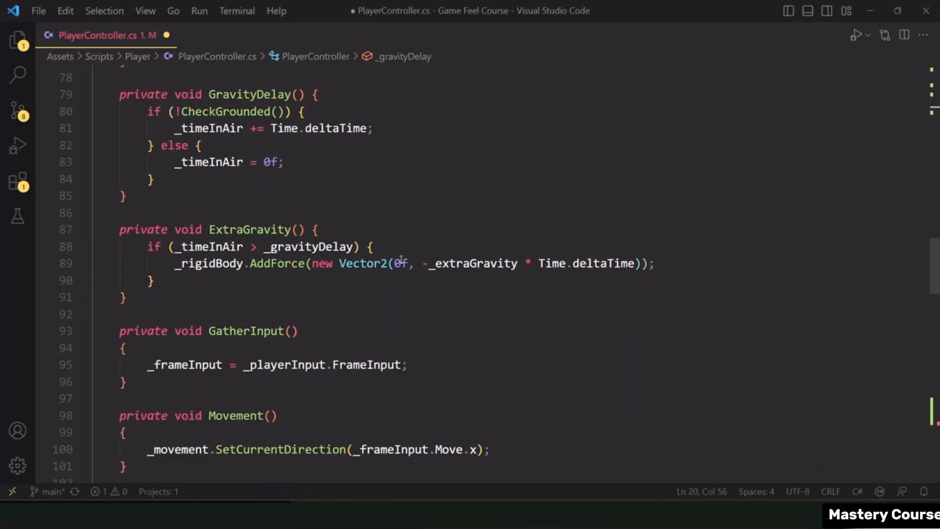
pyautogui.scroll(-20, 402, 259)
pyautogui.click(322, 241)
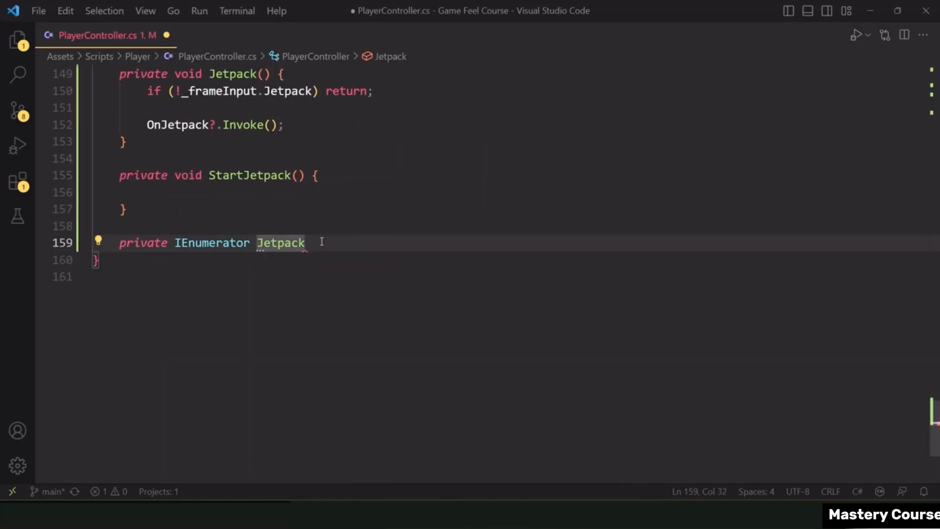
pyautogui.write('Routine() {')
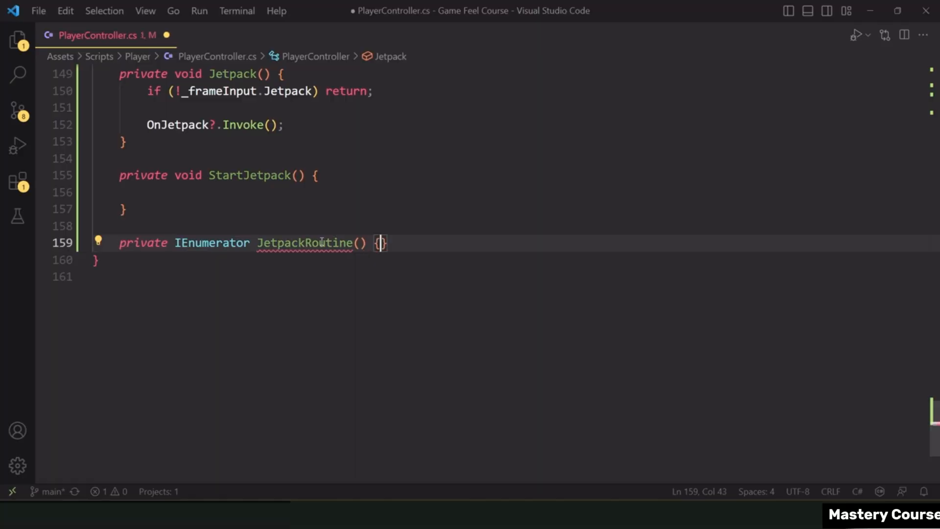
pyautogui.press('Return')
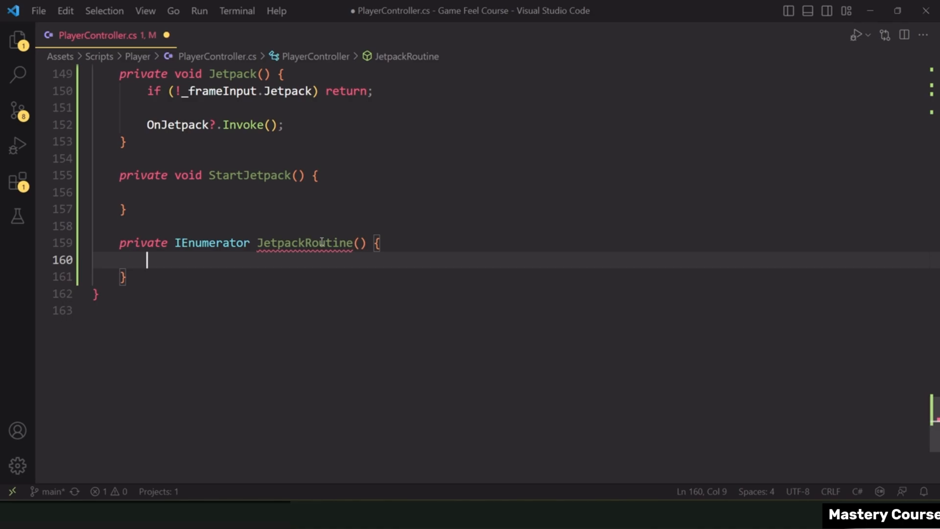
# Declare float jetTime = 0f; as the first line of JetpackRoutine, followed by a blank line.
pyautogui.write('fl')
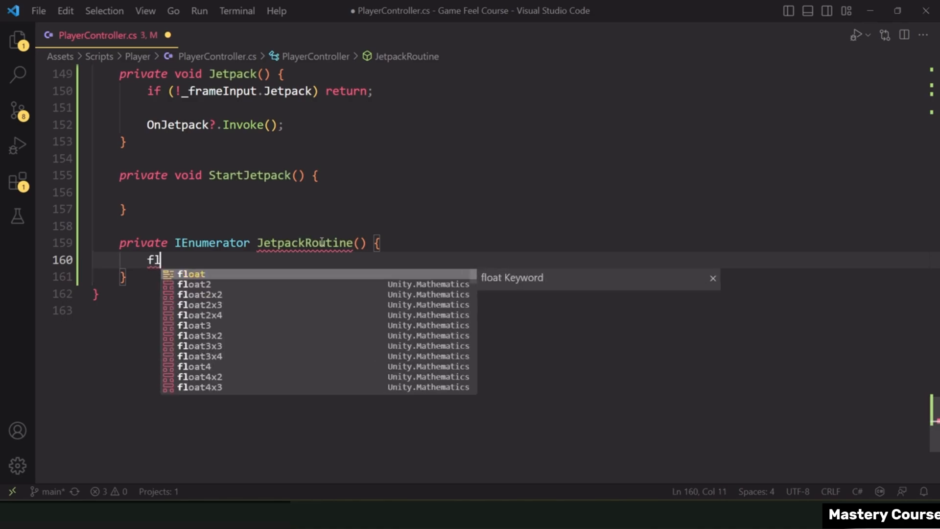
pyautogui.write('oat jetTime = 0f;')
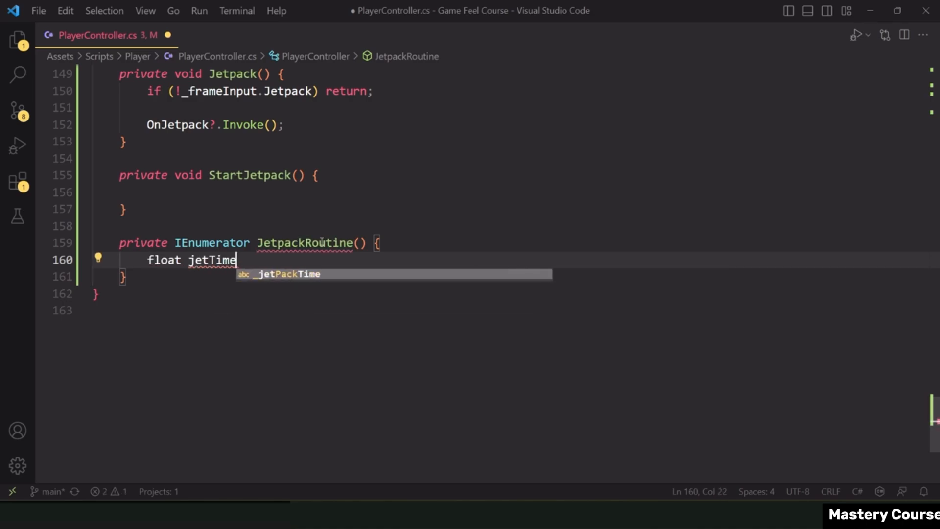
pyautogui.press('Return')
pyautogui.press('Return')
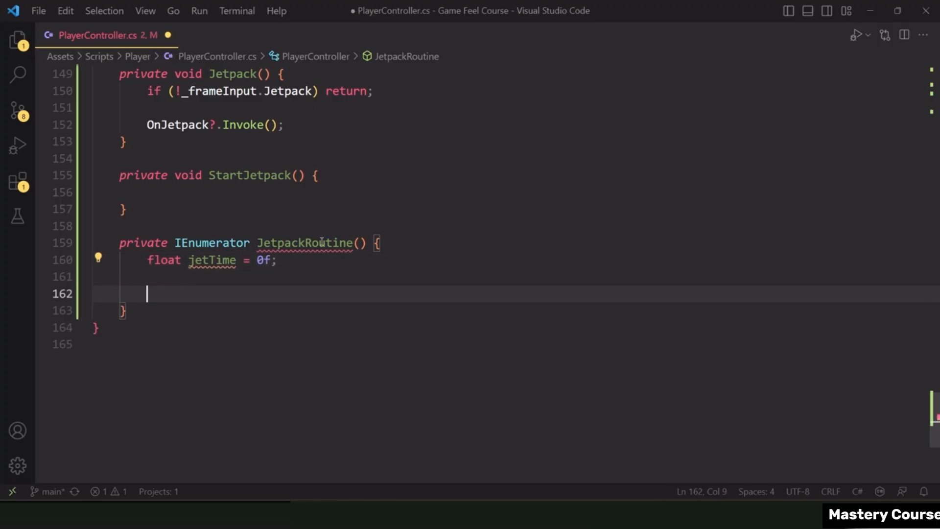
# Add a while loop with the condition jetTime < _jetPackTime below the jetTime declaration and save the script.
pyautogui.write('while')
pyautogui.press('Down')
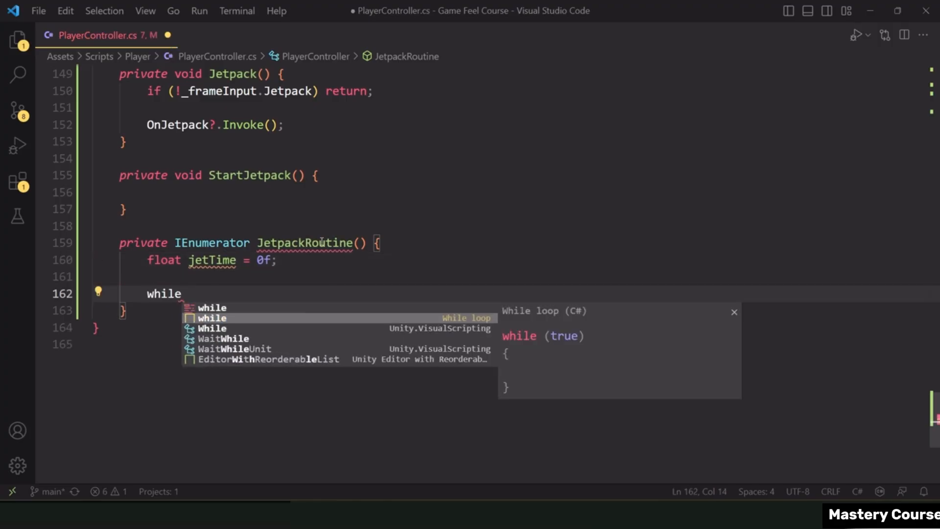
pyautogui.press('Return')
pyautogui.hotkey('ctrl', 's')
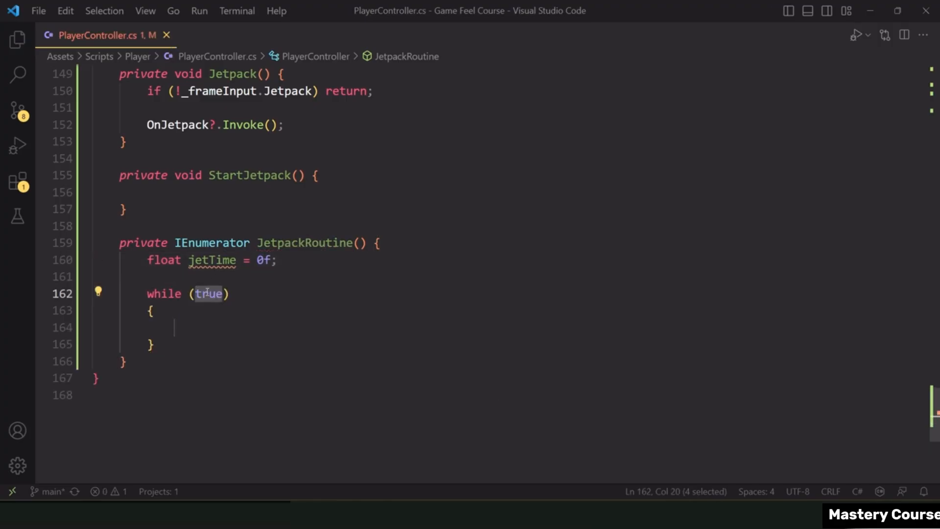
pyautogui.write('jet')
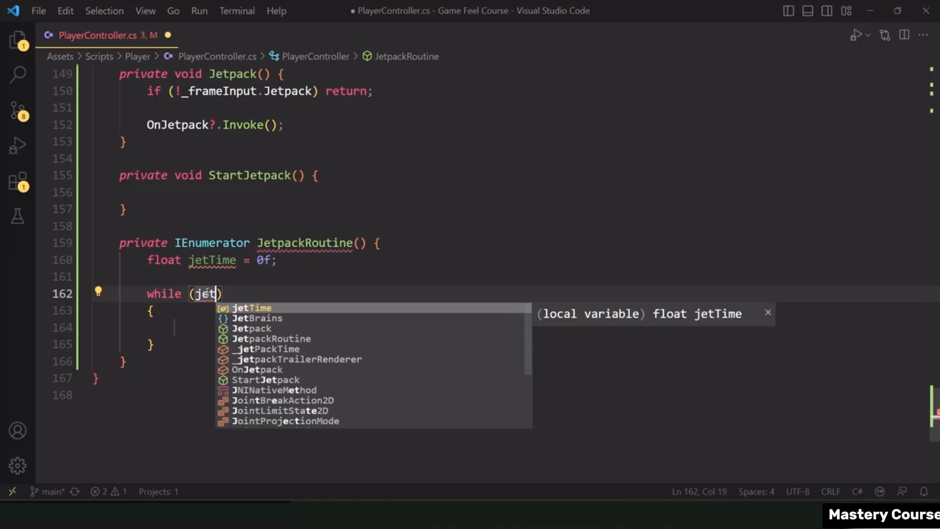
pyautogui.press('Tab')
pyautogui.write('< _jet')
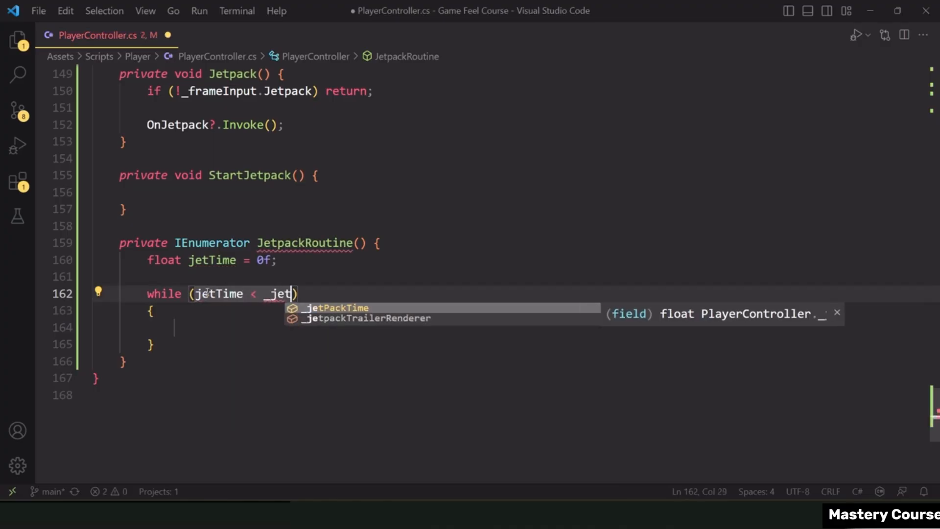
pyautogui.press('Tab')
pyautogui.hotkey('ctrl', 's')
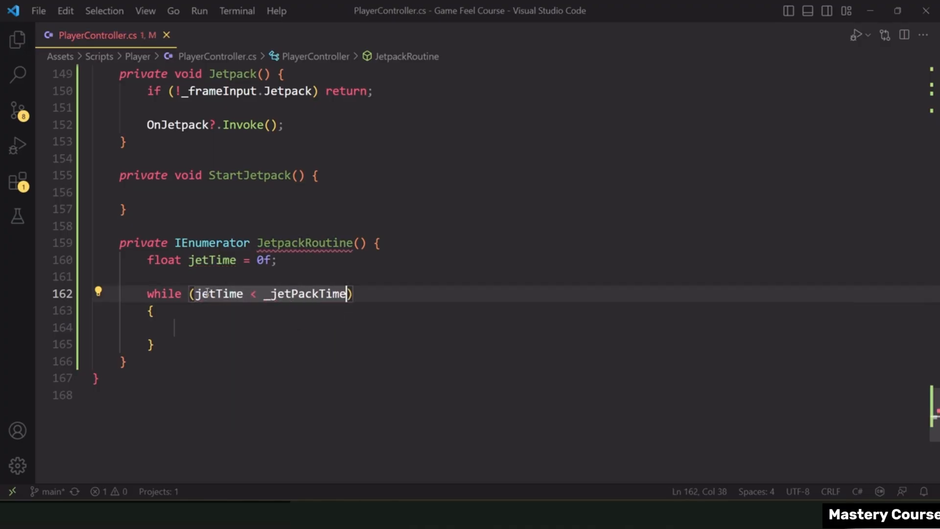
# Begin the first statement in JetpackRoutine's while loop with _rigidBody.velocity.
pyautogui.press('Down')
pyautogui.press('Down')
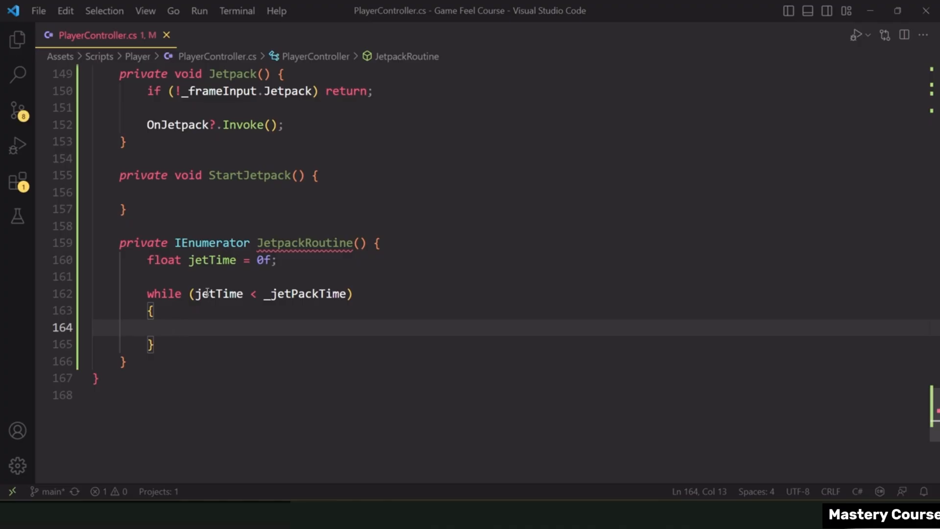
pyautogui.write('rig')
pyautogui.press('BackSpace')
pyautogui.press('BackSpace')
pyautogui.press('BackSpace')
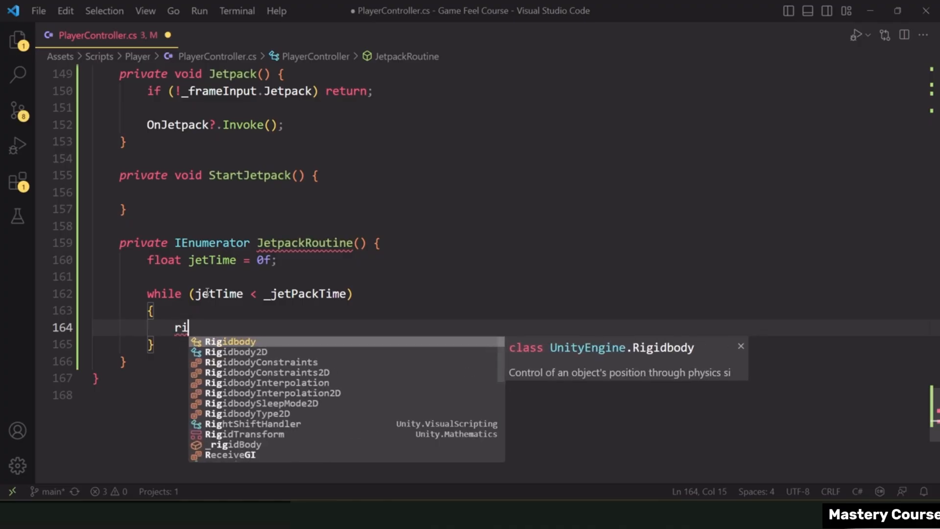
pyautogui.write('_rig')
pyautogui.press('Tab')
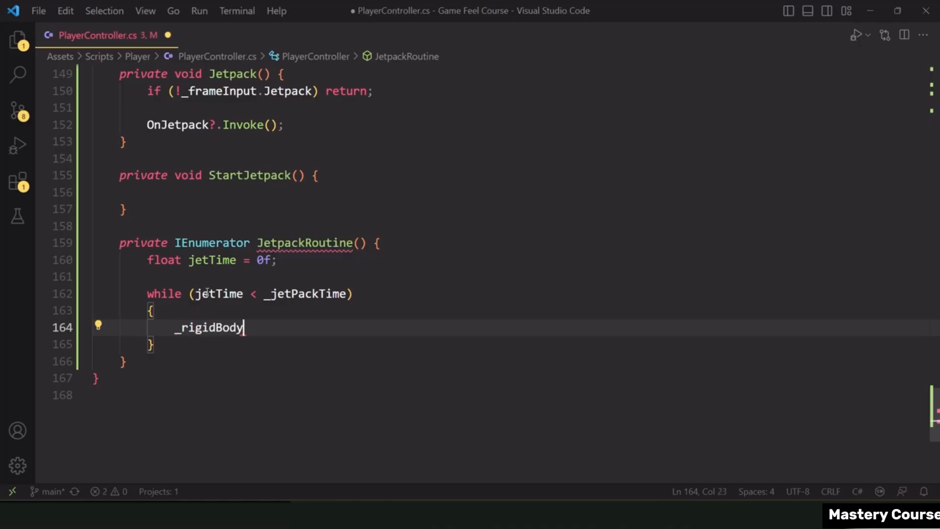
pyautogui.write('.ve')
pyautogui.press('Tab')
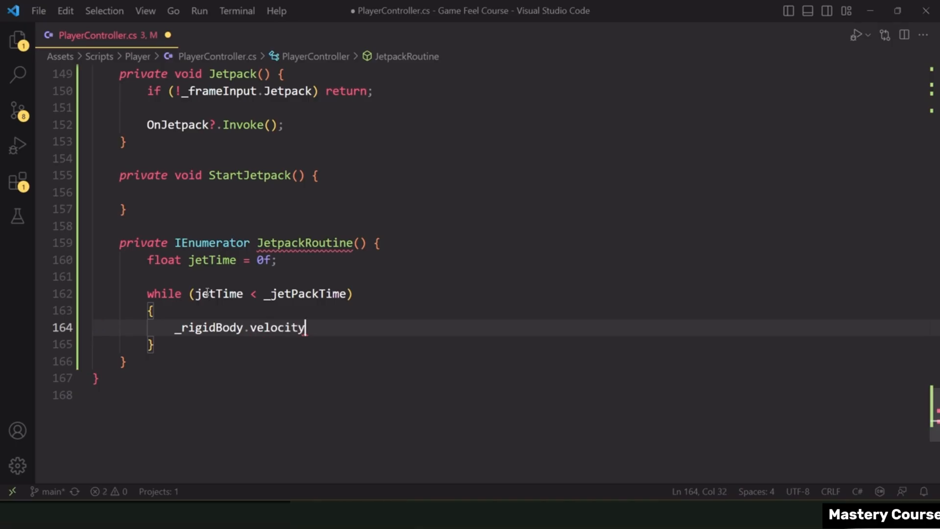
# Assign Vector2.up * _jetpackStrength; to the rigidbody velocity in the loop and save the script.
pyautogui.write('= vector')
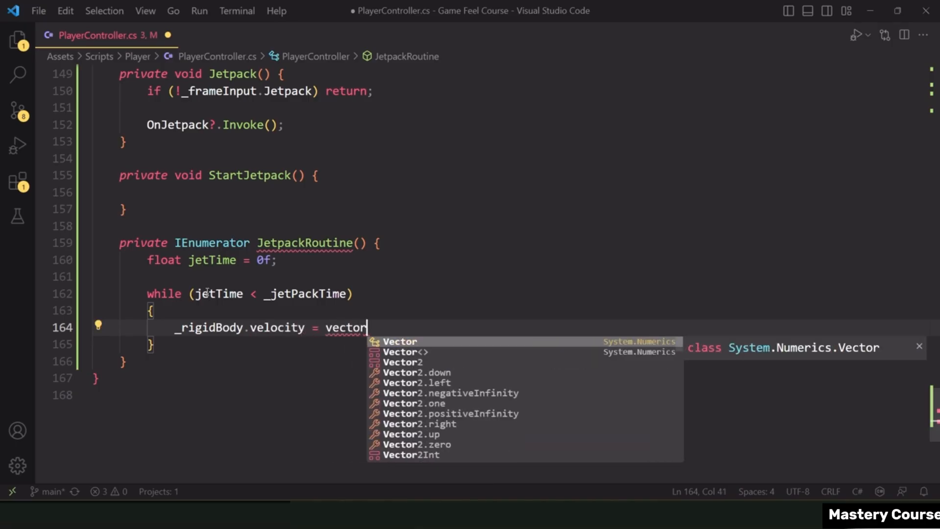
pyautogui.write('2.up')
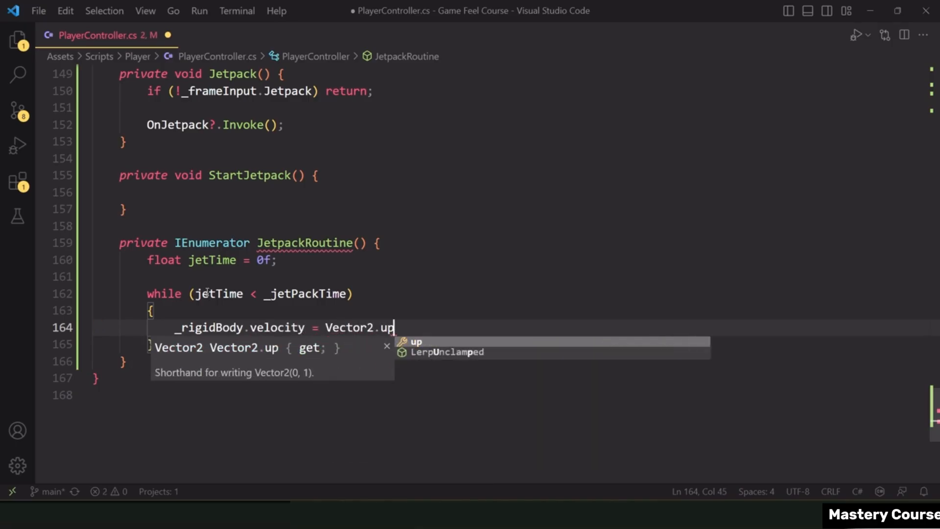
pyautogui.press('Escape')
pyautogui.write('* ')
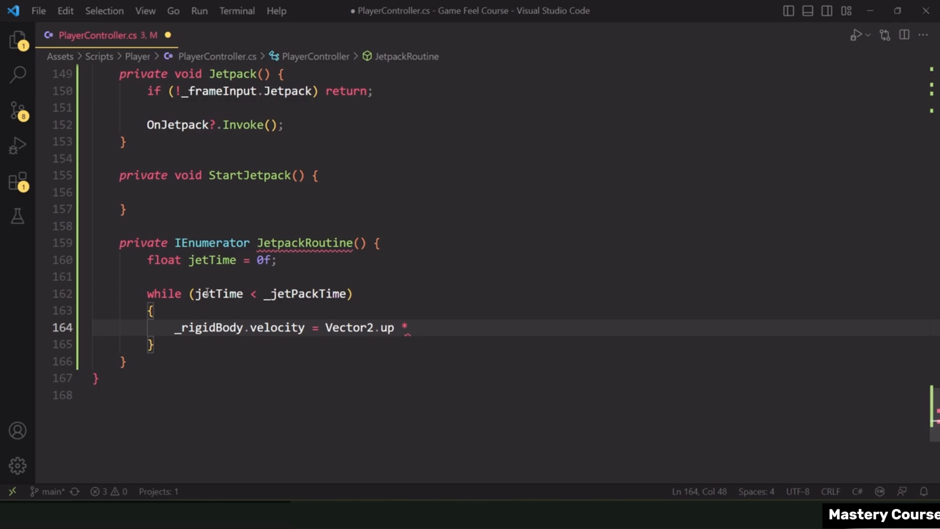
pyautogui.write('_jetp')
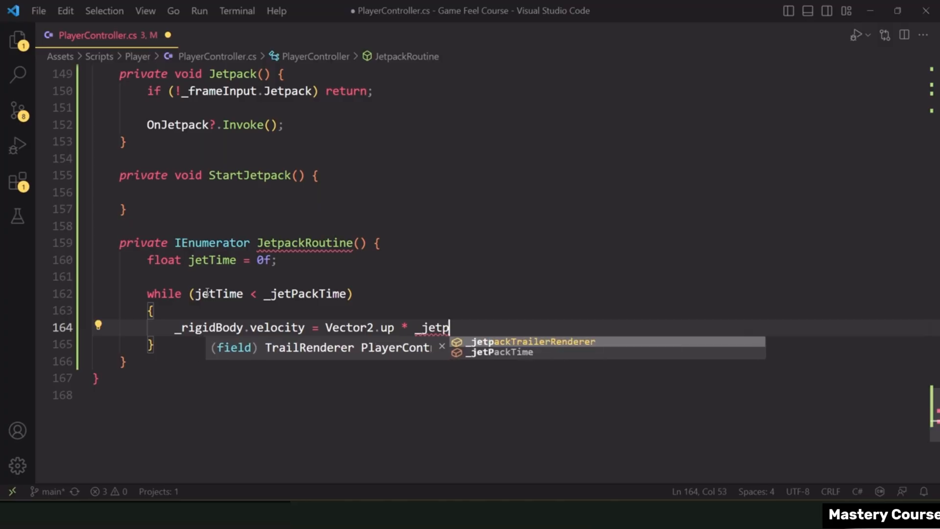
pyautogui.write('ackStrength;')
pyautogui.hotkey('ctrl', 's')
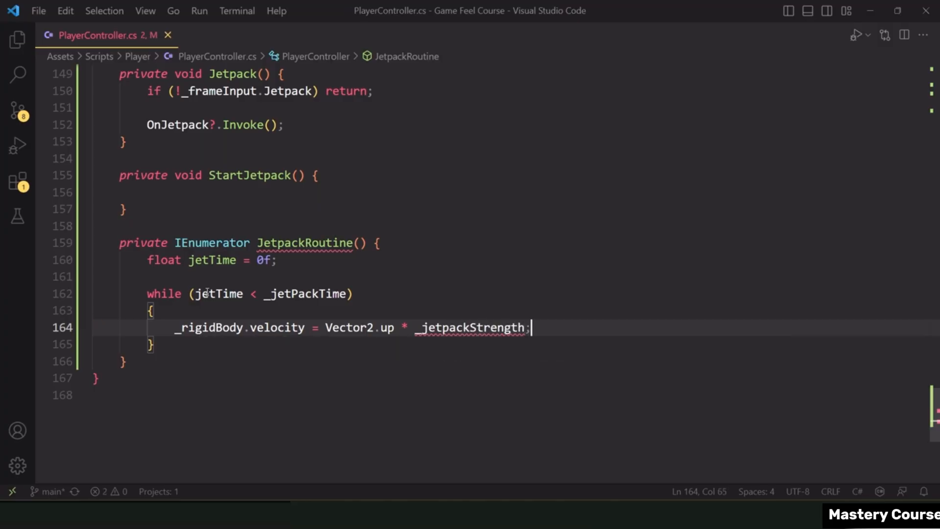
# Duplicate the serialized _jetPackTime float field below itself, rename the copy _jetpackStrength, and save the script.
pyautogui.doubleClick(449, 328)
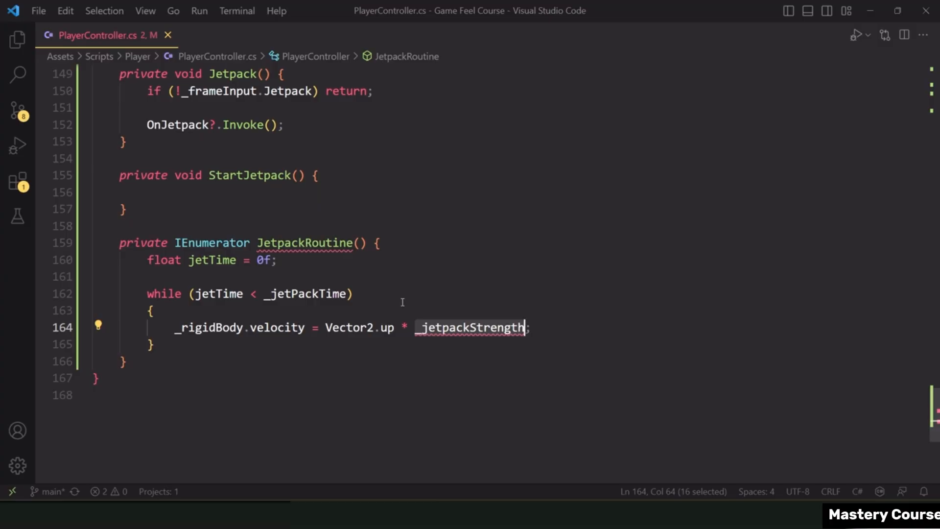
pyautogui.scroll(20, 402, 299)
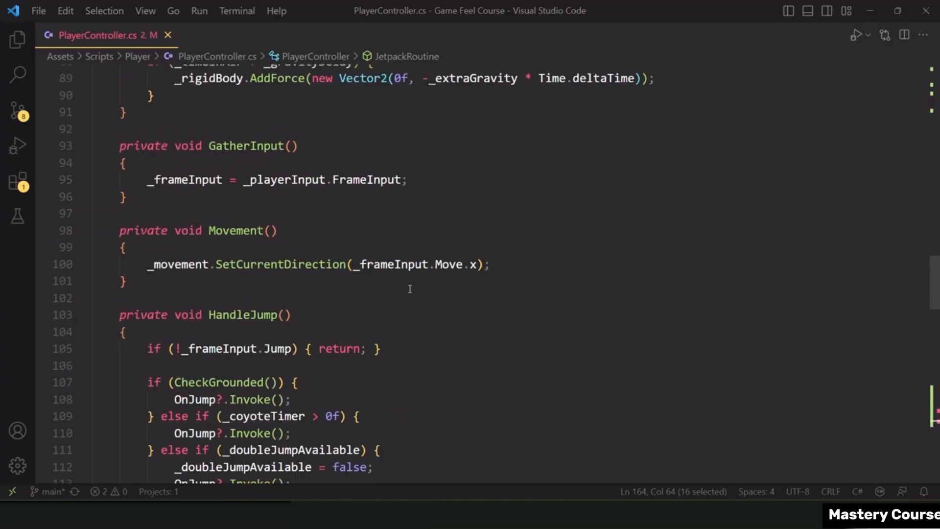
pyautogui.scroll(20, 410, 289)
pyautogui.scroll(-1, 410, 289)
pyautogui.press('alt')
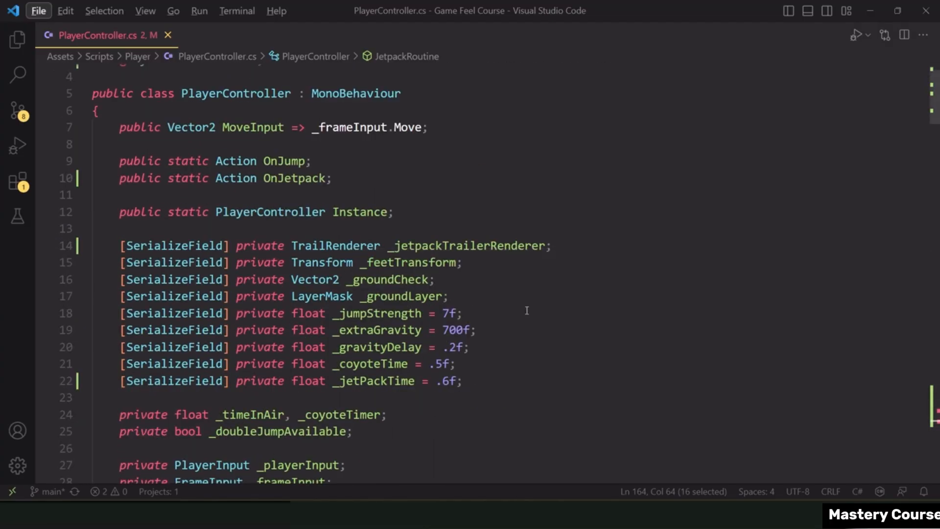
pyautogui.scroll(-15, 529, 310)
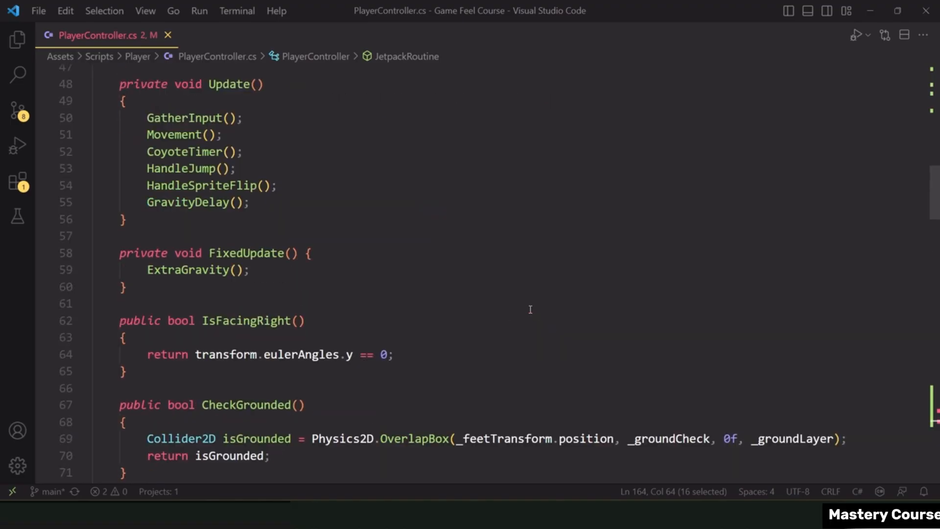
pyautogui.scroll(15, 530, 310)
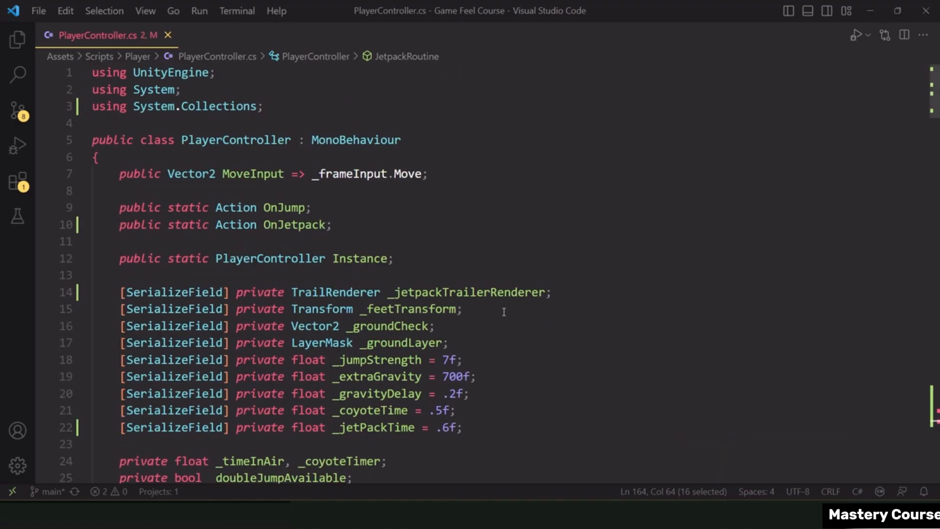
pyautogui.scroll(-2, 487, 290)
pyautogui.click(476, 335)
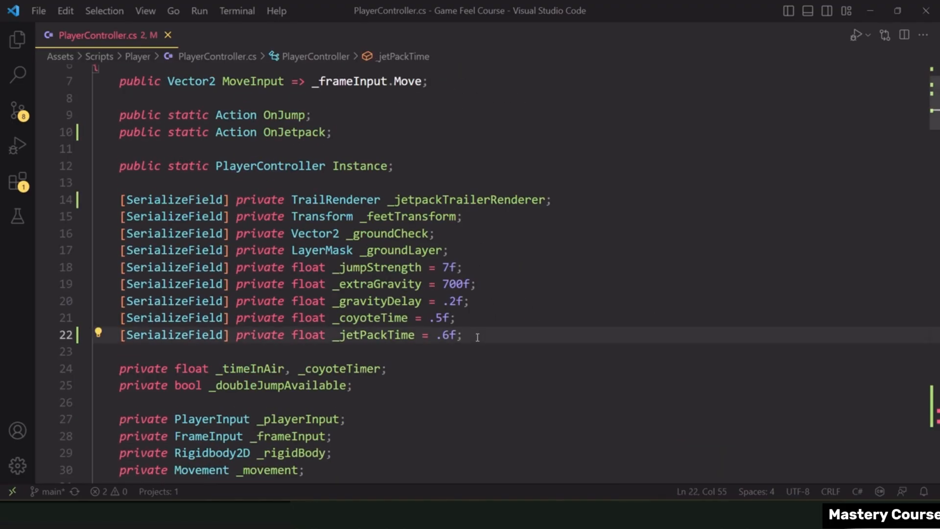
pyautogui.hotkey('shift', 'alt', 'Down')
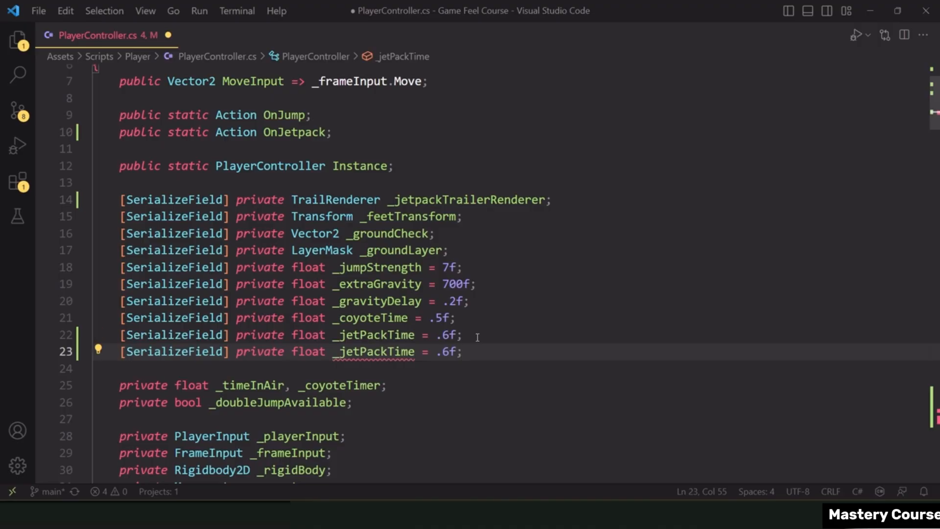
pyautogui.doubleClick(388, 353)
pyautogui.write('_jetpackStrength')
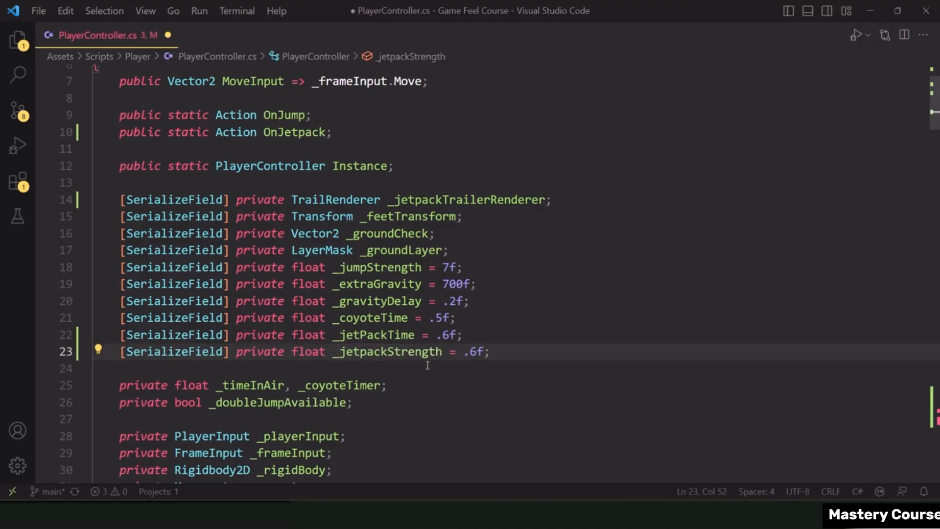
pyautogui.press('Down')
pyautogui.hotkey('ctrl', 's')
# Set the default value of the _jetpackStrength field to 11f.
pyautogui.moveTo(477, 353); pyautogui.dragTo(465, 355)
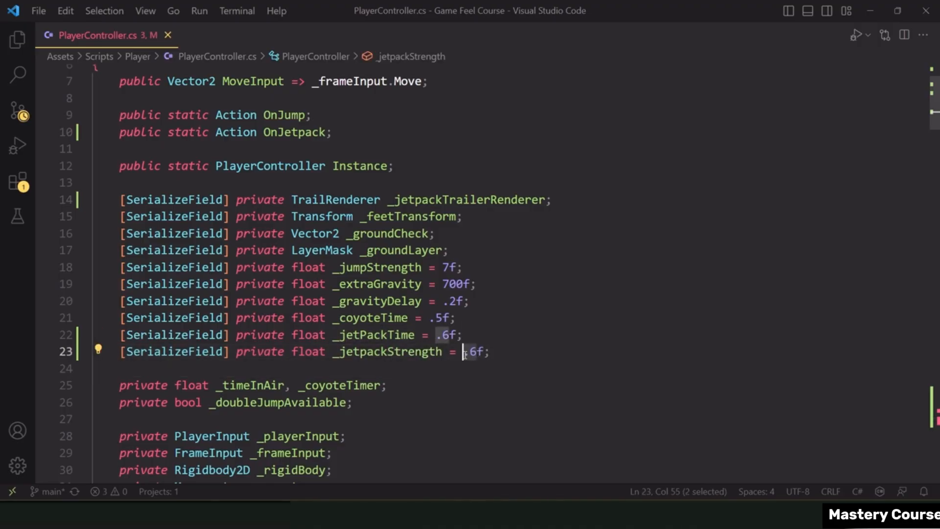
pyautogui.write('11')
pyautogui.press('End')
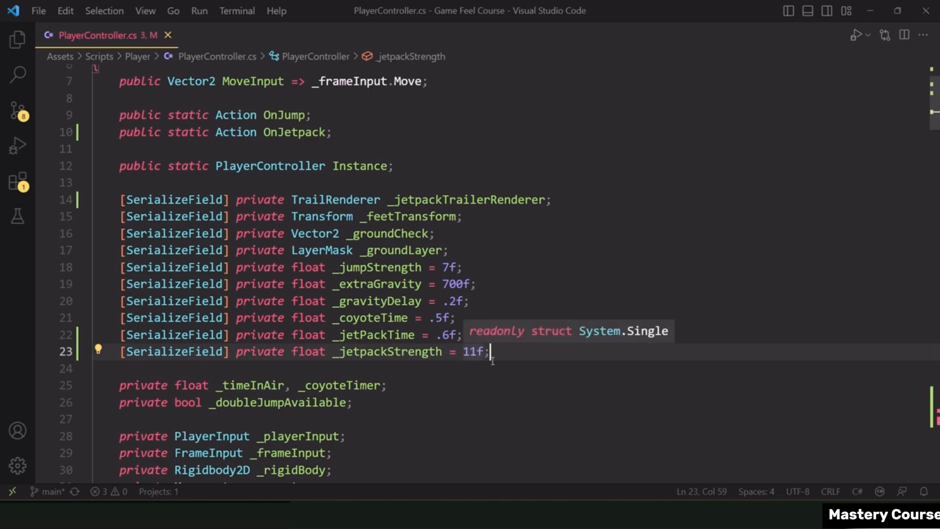
# Re-enter the _jetpackStrength field as the multiplier in JetpackRoutine's velocity assignment and save the script.
pyautogui.doubleClick(411, 351)
pyautogui.scroll(-15, 523, 346)
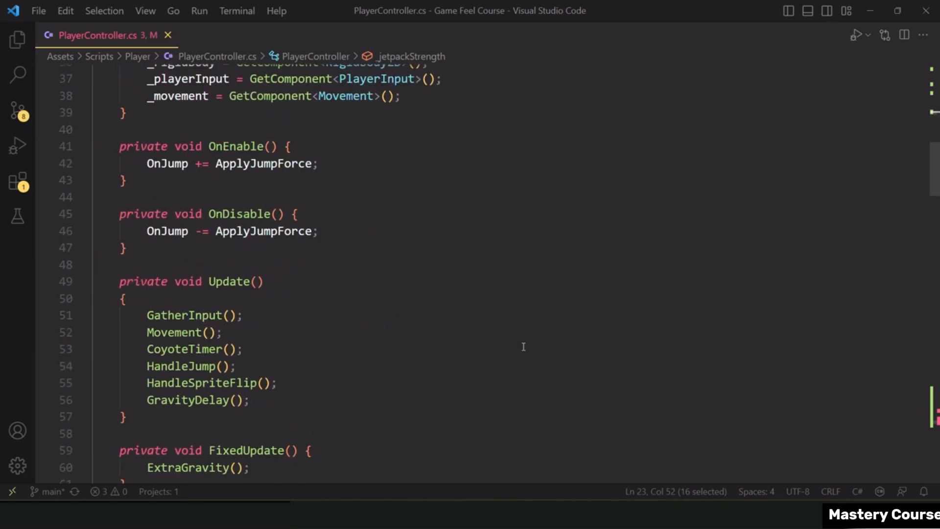
pyautogui.scroll(-17, 524, 345)
pyautogui.scroll(6, 524, 345)
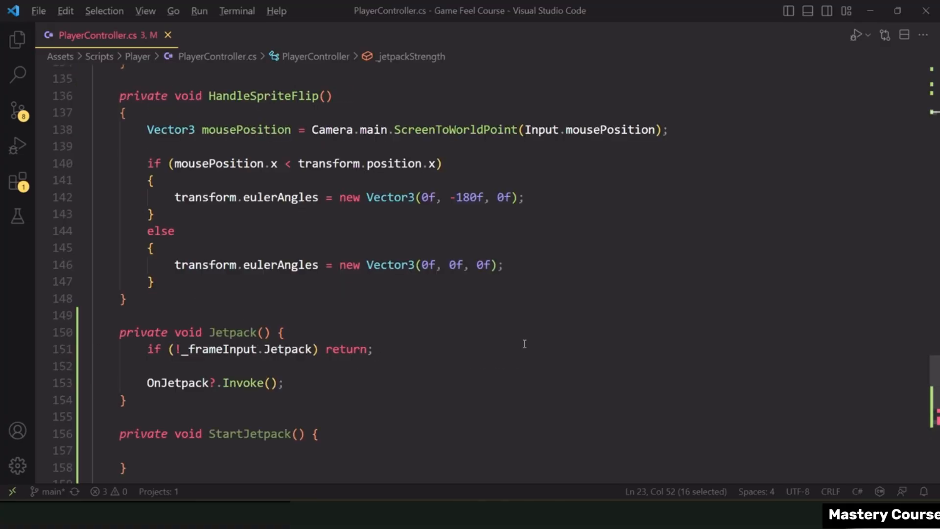
pyautogui.scroll(-3, 524, 345)
pyautogui.doubleClick(522, 356)
pyautogui.write('_jet')
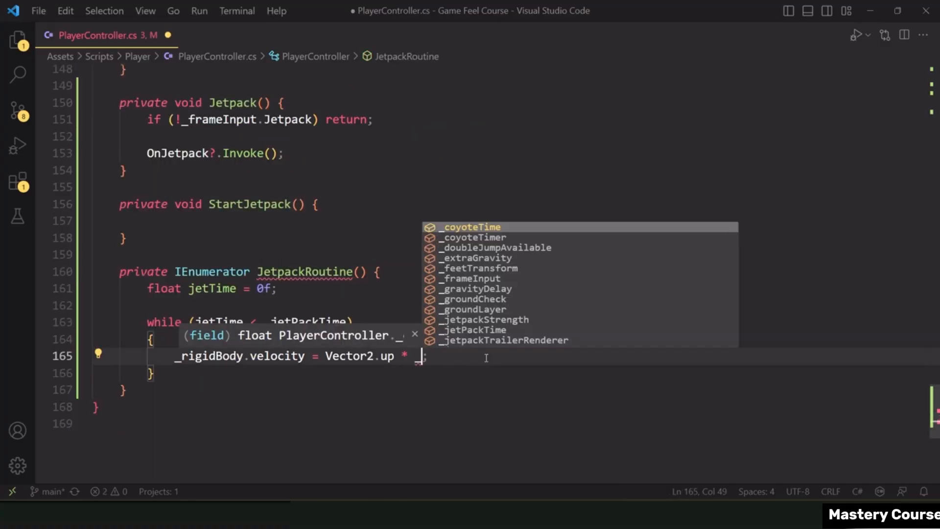
pyautogui.press('Tab')
pyautogui.hotkey('ctrl', 's')
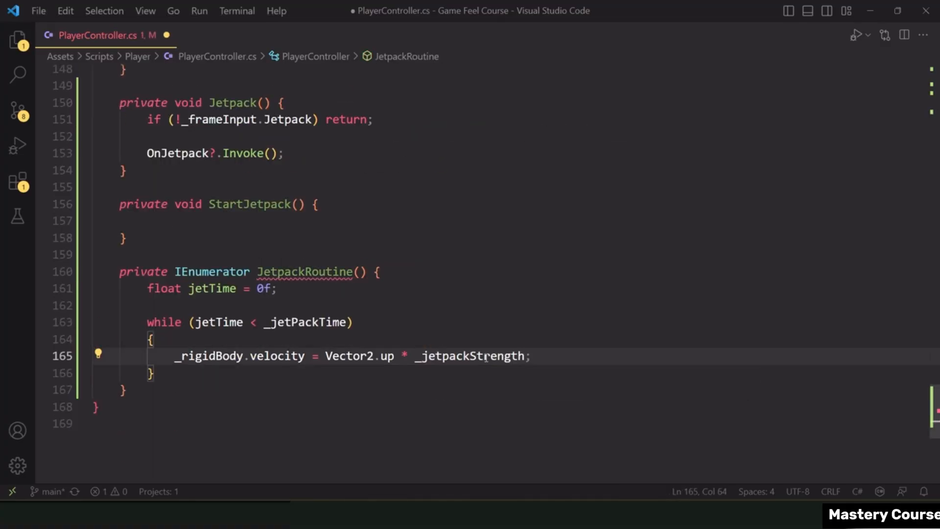
pyautogui.press('End')
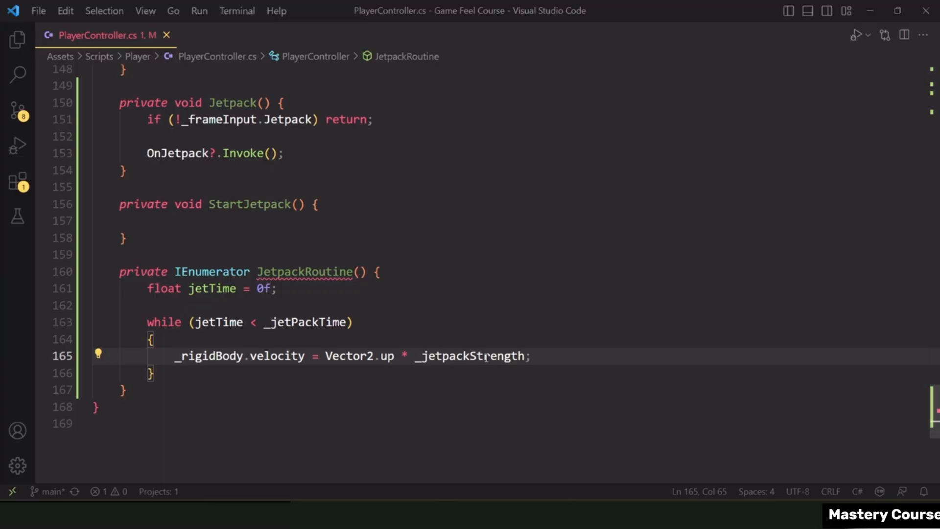
# Insert jetTime += Time.deltaTime; above the velocity assignment inside the while loop.
pyautogui.hotkey('ctrl', 'shift', 'Return')
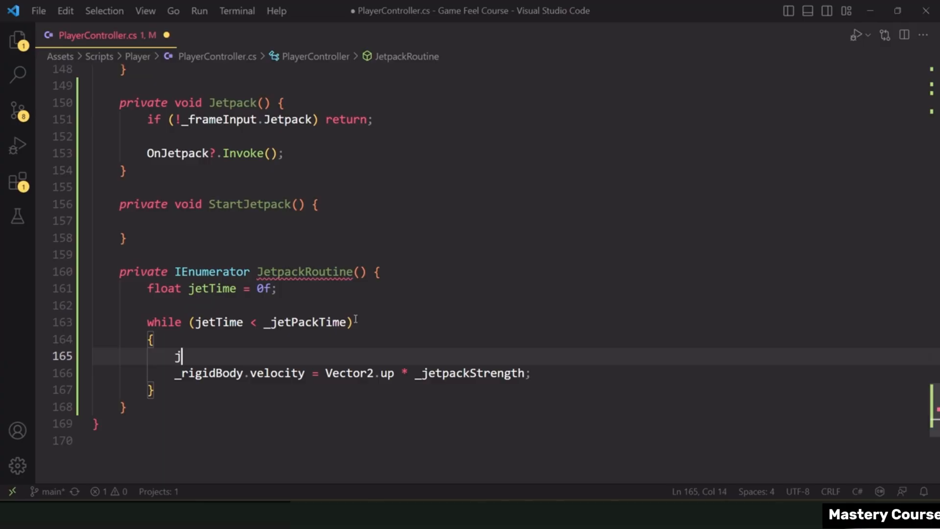
pyautogui.write('jettime')
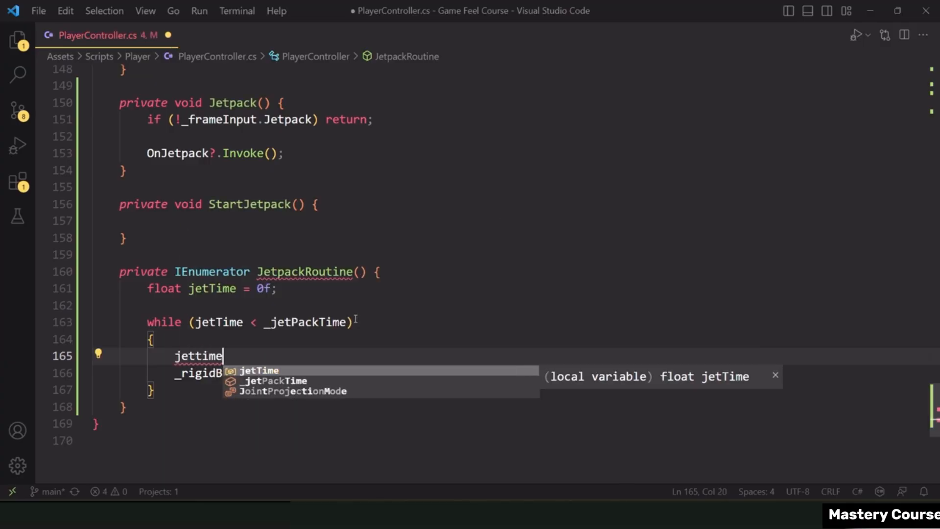
pyautogui.press('Tab')
pyautogui.write('+=')
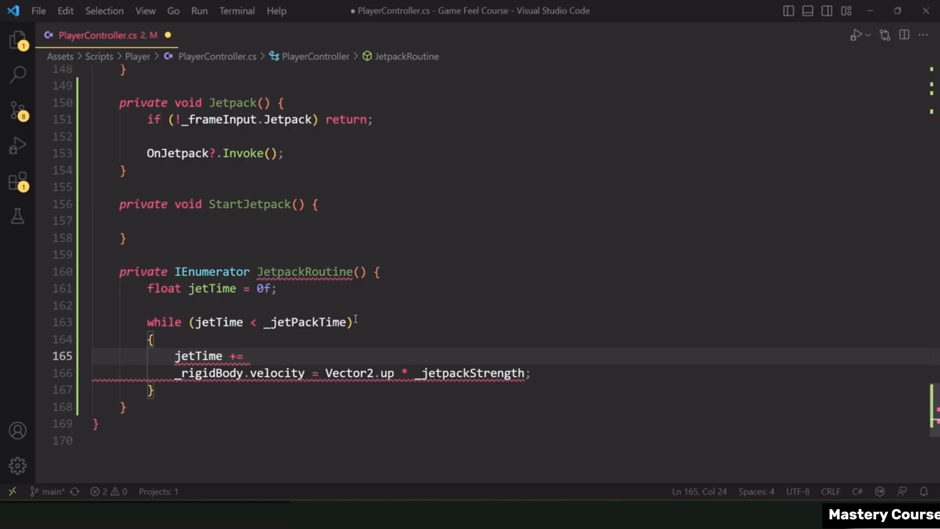
pyautogui.write(' Time.del')
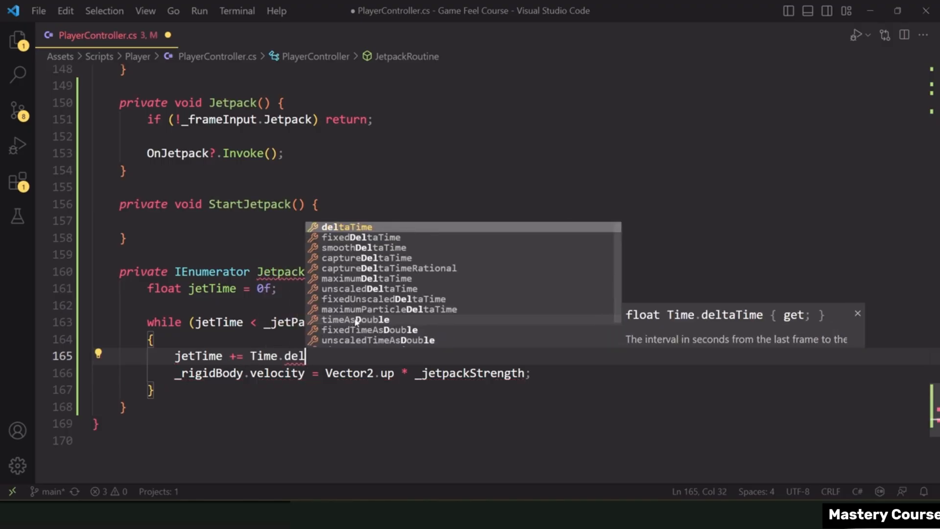
pyautogui.write('ta')
pyautogui.press('Tab')
pyautogui.write(';')
# Add yield return null; below the velocity assignment as the loop's last statement and save the script.
pyautogui.press('Return')
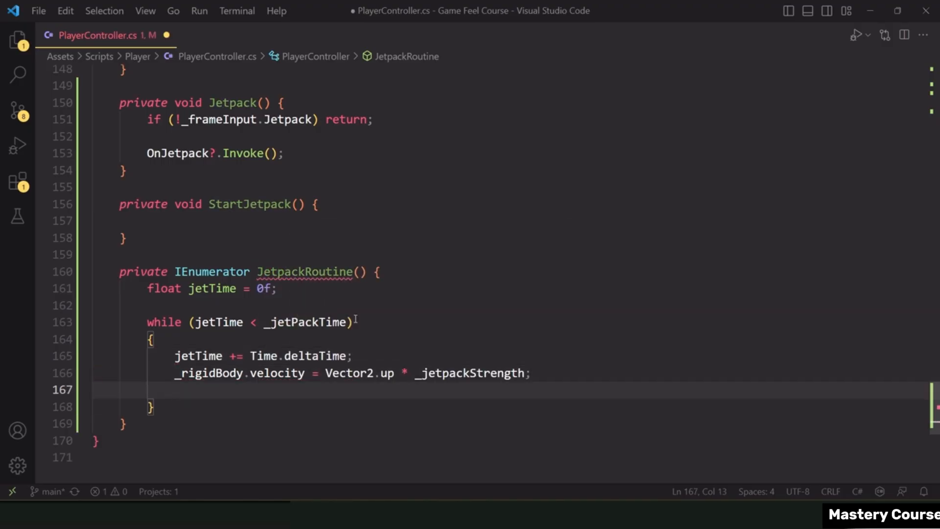
pyautogui.write('re')
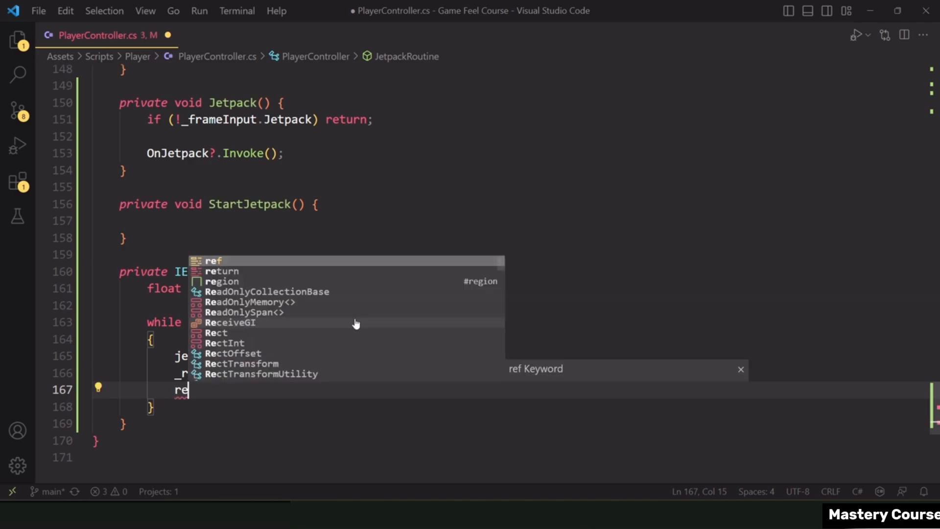
pyautogui.press('BackSpace')
pyautogui.press('BackSpace')
pyautogui.write('yield ret')
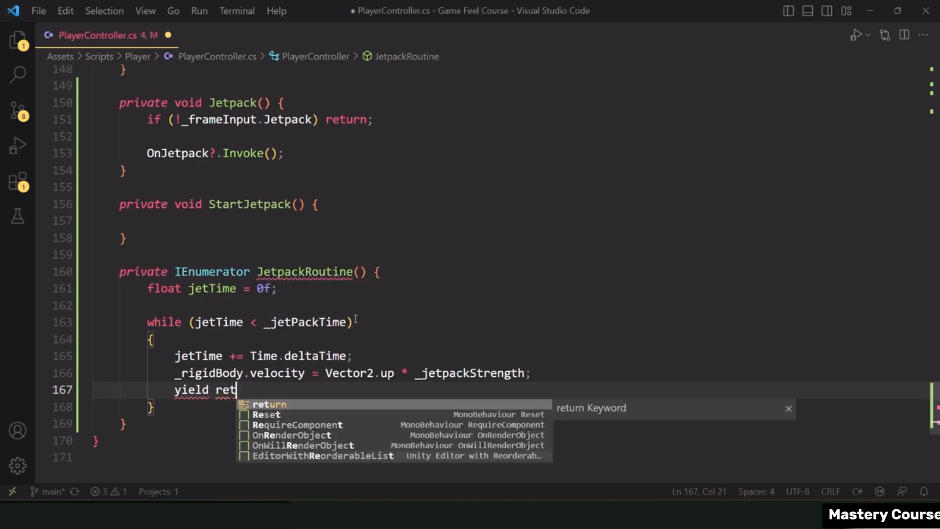
pyautogui.write('urn null;')
pyautogui.hotkey('ctrl', 's')
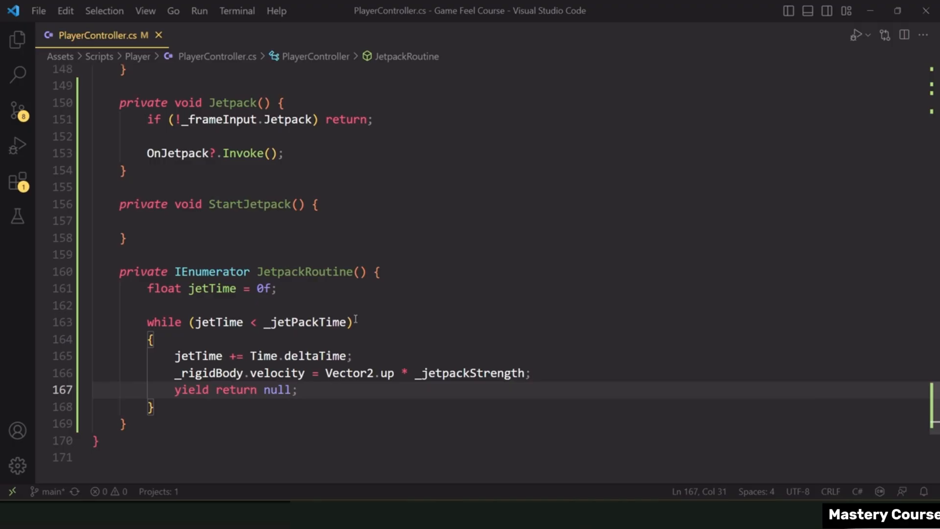
# Add two empty lines after the while loop inside JetpackRoutine and save the script.
pyautogui.press('Down')
pyautogui.press('Return')
pyautogui.press('Return')
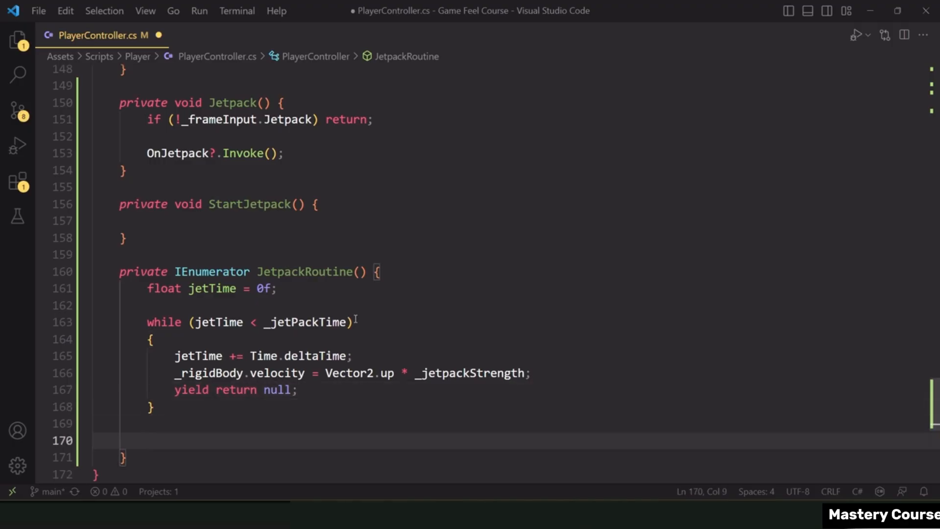
pyautogui.hotkey('ctrl', 's')
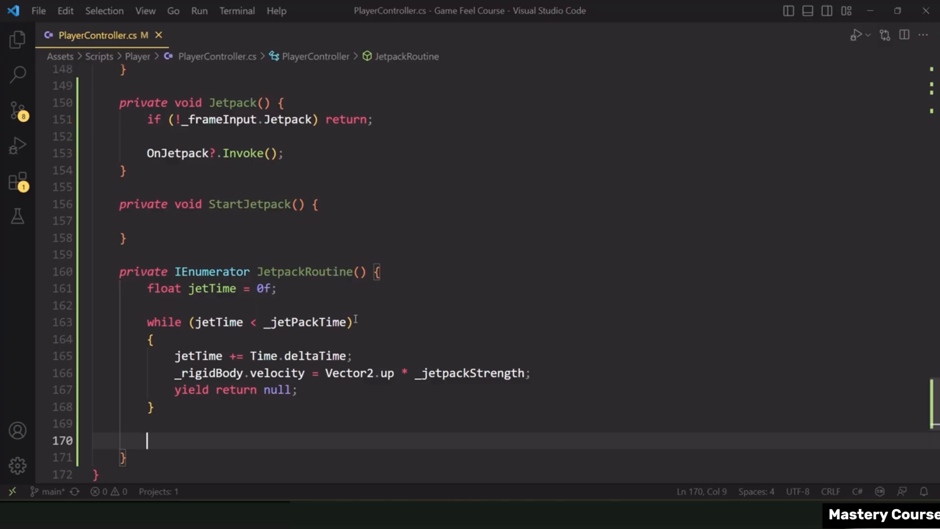
pyautogui.press('Up')
pyautogui.press('Up')
pyautogui.press('Up')
pyautogui.press('Up')
pyautogui.press('Up')
pyautogui.press('Up')
pyautogui.press('Up')
pyautogui.press('Up')
pyautogui.press('Up')
pyautogui.press('Up')
pyautogui.press('Up')
pyautogui.press('Up')
pyautogui.press('Up')
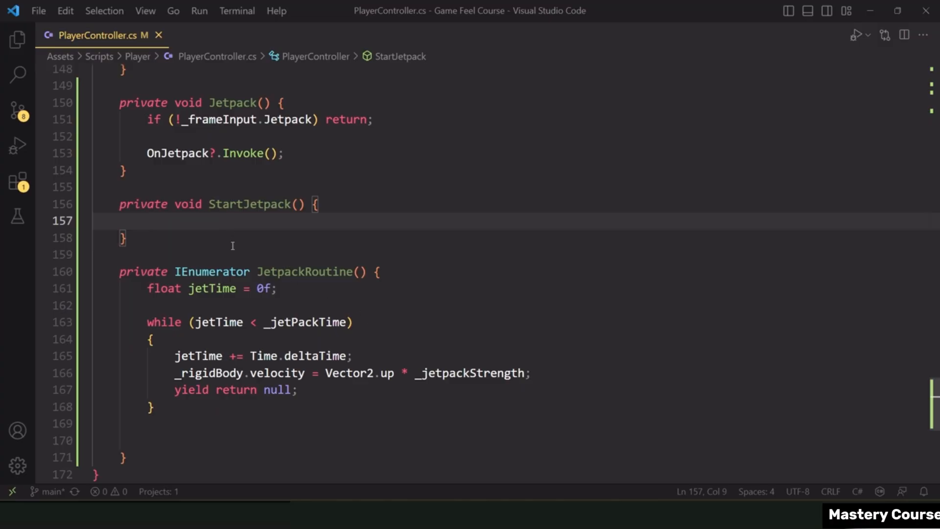
# Declare the field private Coroutine _jetPackCoroutine; below the _doubleJumpAvailable field and save the script.
pyautogui.scroll(20, 245, 232)
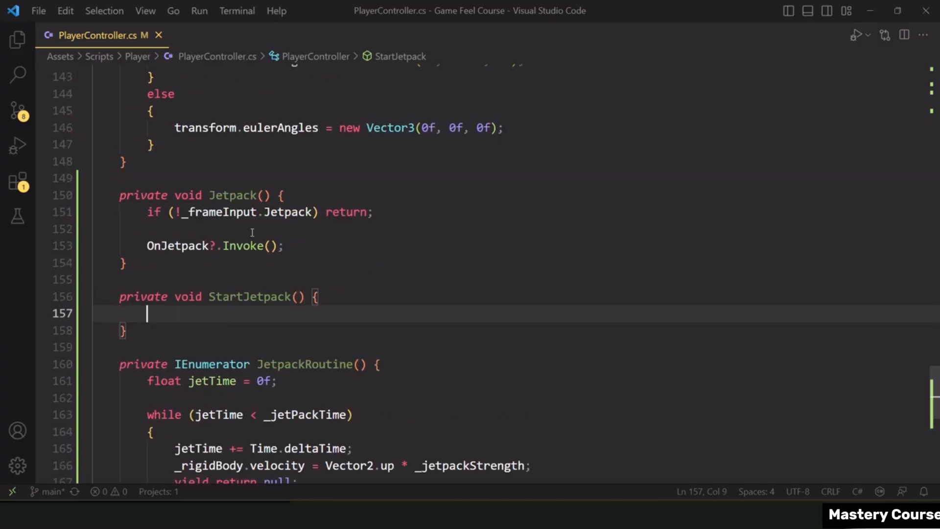
pyautogui.scroll(20, 303, 262)
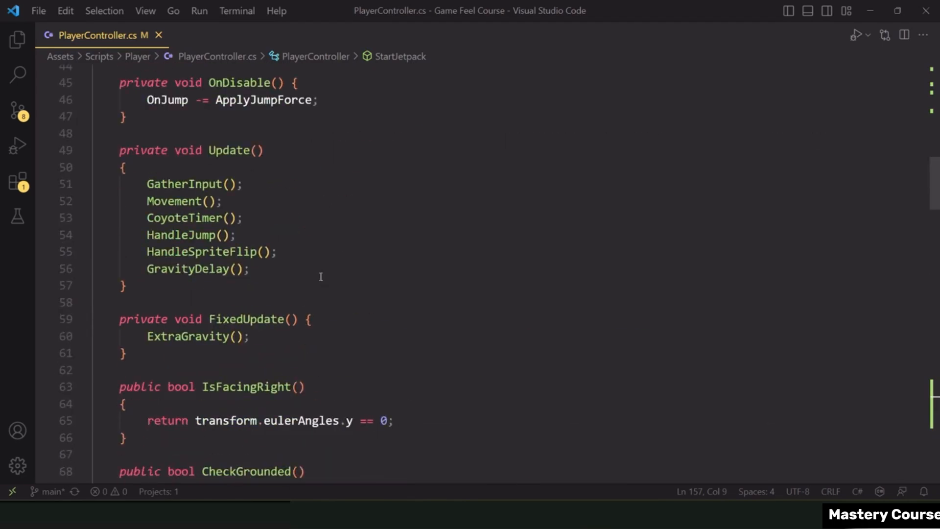
pyautogui.click(365, 225)
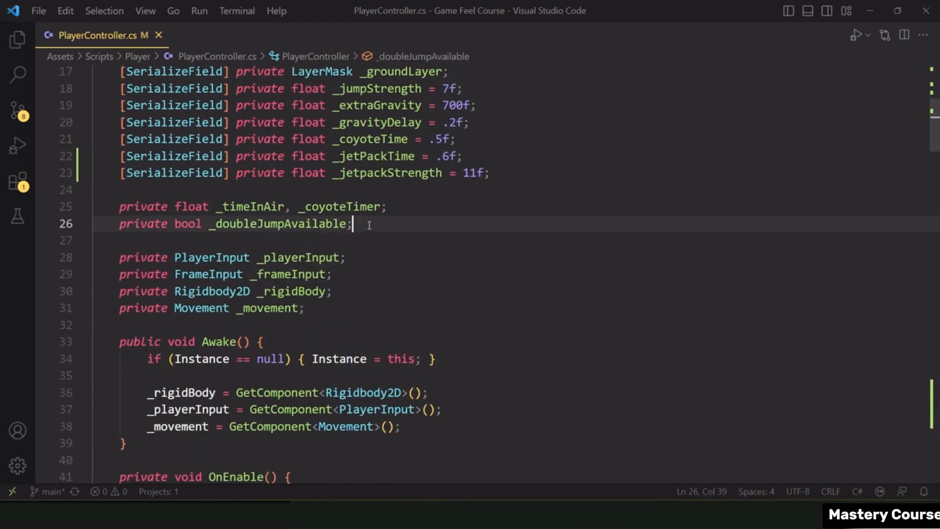
pyautogui.press('Return')
pyautogui.write('private Co')
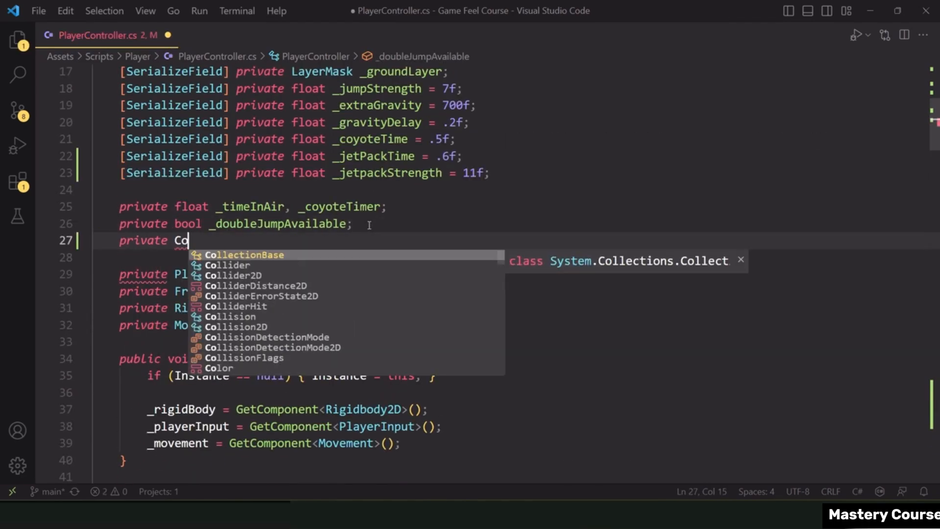
pyautogui.write('routine _jetPackP')
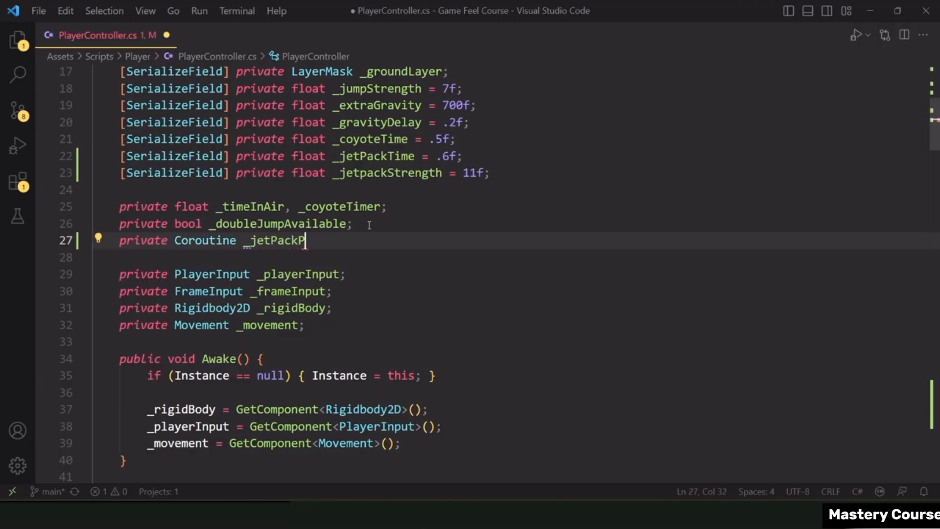
pyautogui.press('BackSpace')
pyautogui.write('Coroutine;')
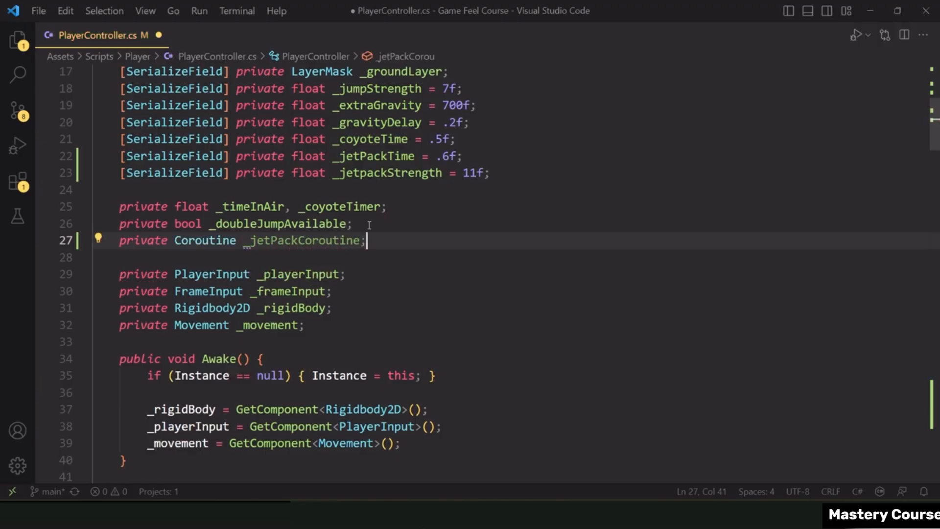
pyautogui.hotkey('ctrl', 's')
# Fill the StartJetpack body with _jetPackCoroutine = StartCoroutine(JetpackRoutine()); and save the script.
pyautogui.doubleClick(338, 241)
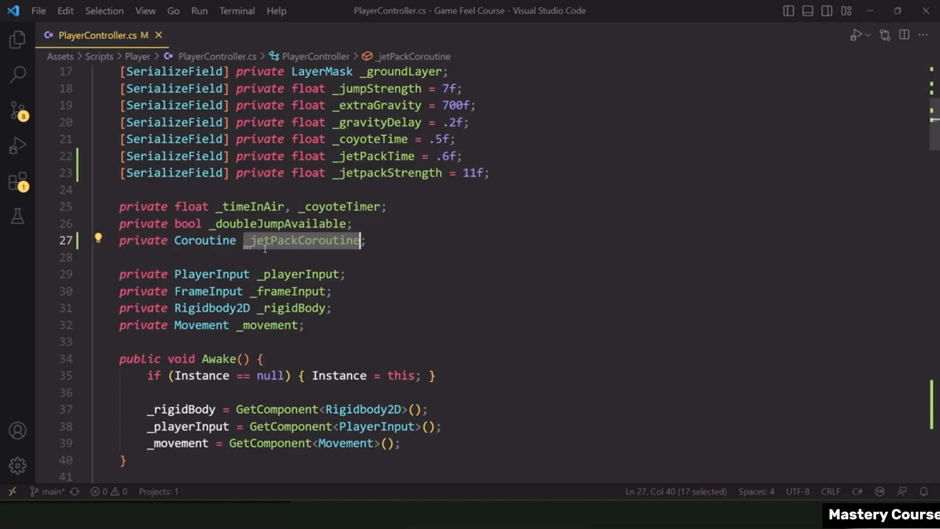
pyautogui.scroll(-19, 358, 258)
pyautogui.scroll(-11, 386, 257)
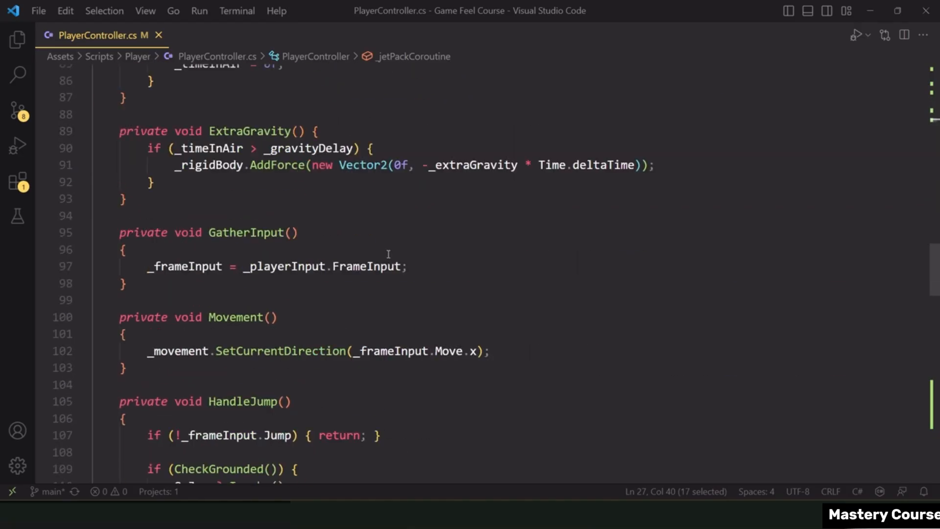
pyautogui.scroll(-9, 387, 253)
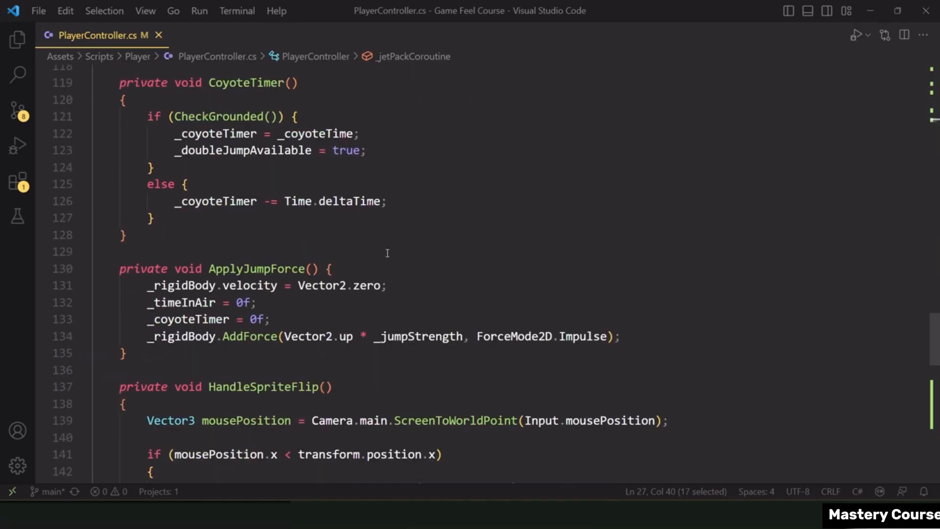
pyautogui.scroll(-3, 389, 253)
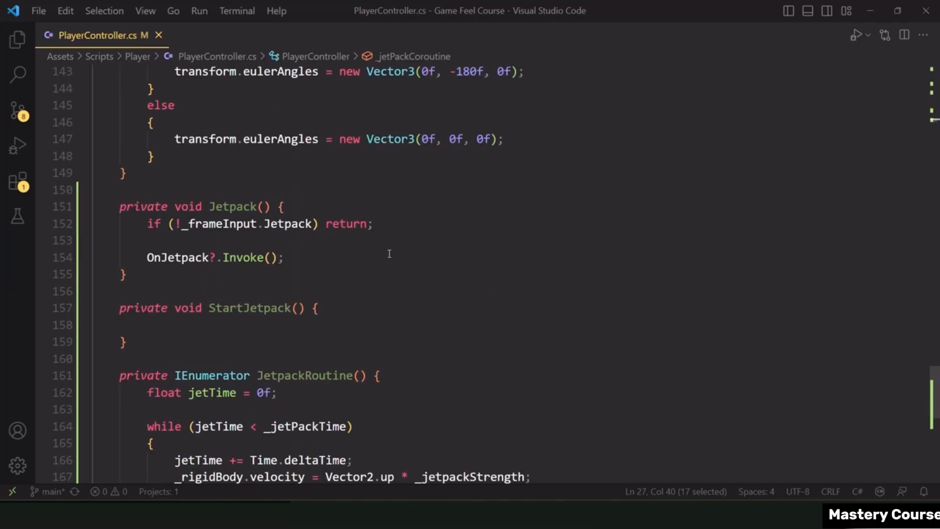
pyautogui.click(248, 325)
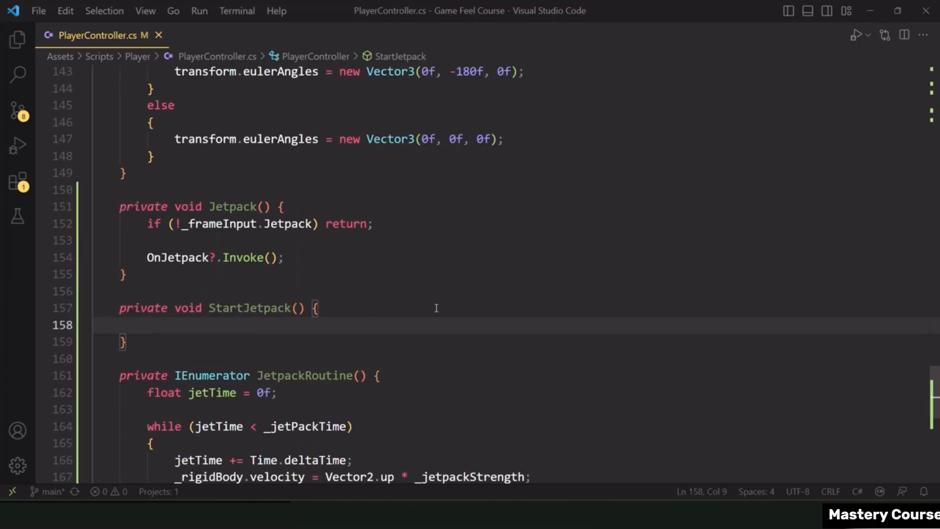
pyautogui.write('_jetPackCoroutine')
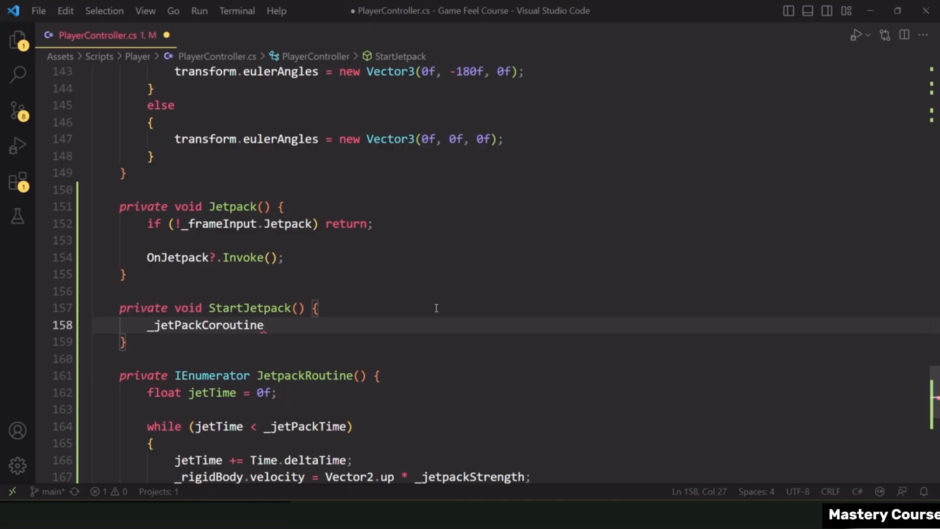
pyautogui.write(' = StartCoroutine')
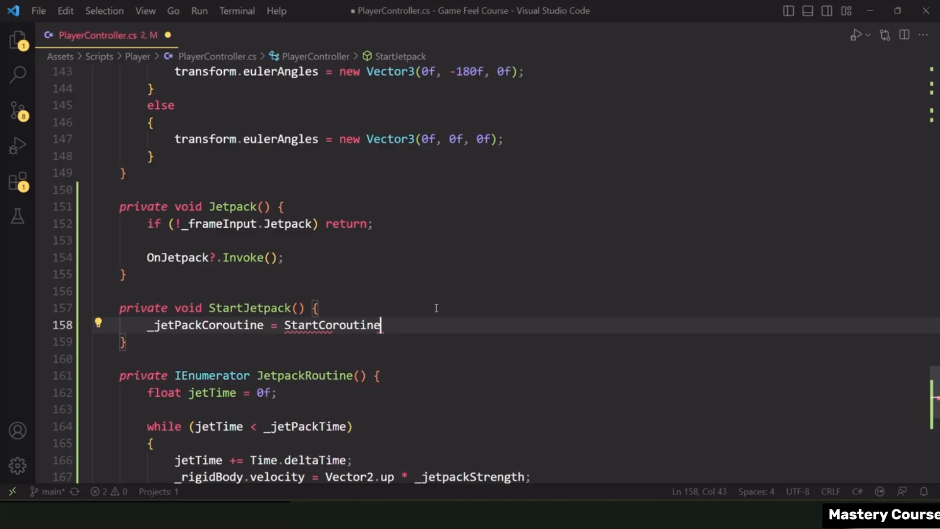
pyautogui.write('(jetpack')
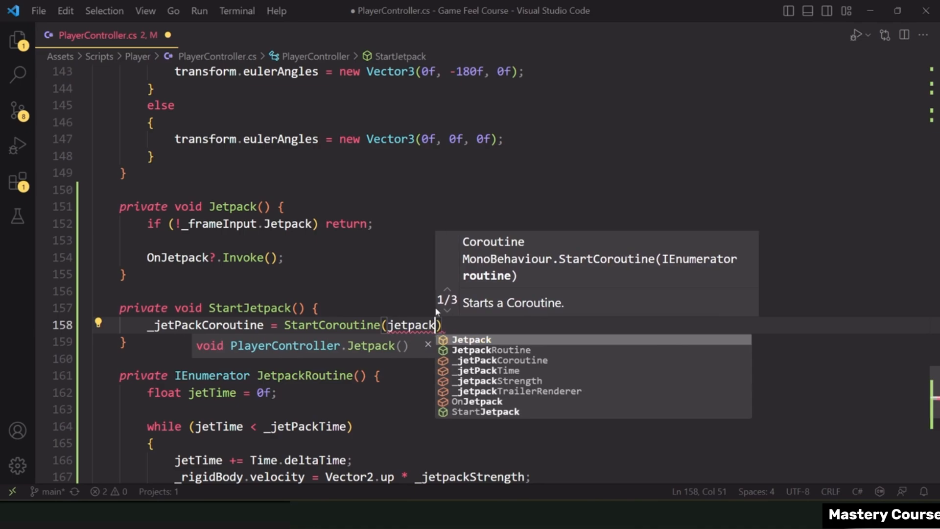
pyautogui.press('Down')
pyautogui.press('Tab')
pyautogui.write('());')
pyautogui.hotkey('ctrl', 's')
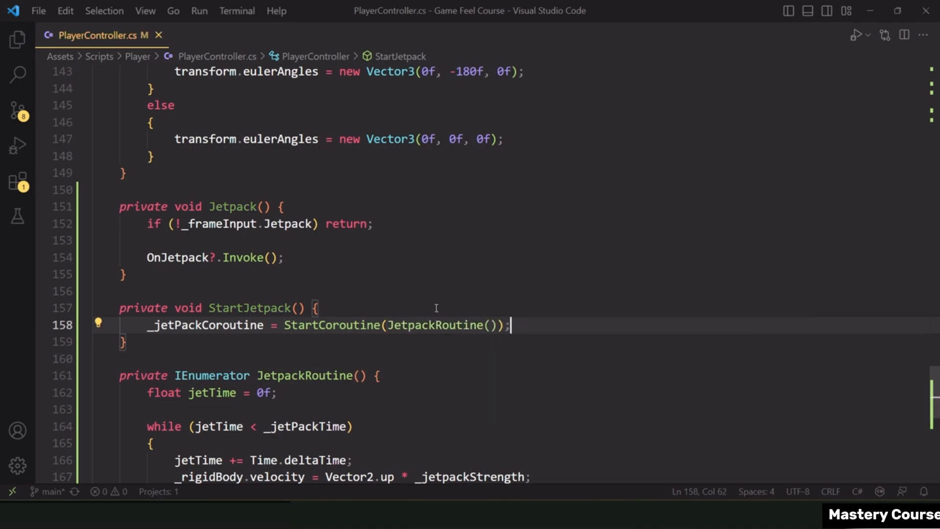
# Extend the early-return condition in the Jetpack method with || _jetPackCoroutine != null and save the script.
pyautogui.moveTo(246, 207)
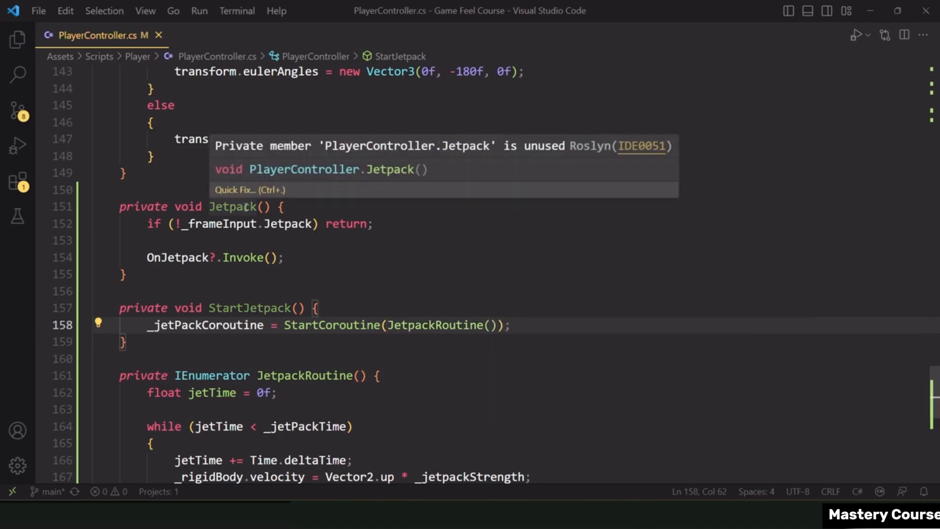
pyautogui.click(313, 224)
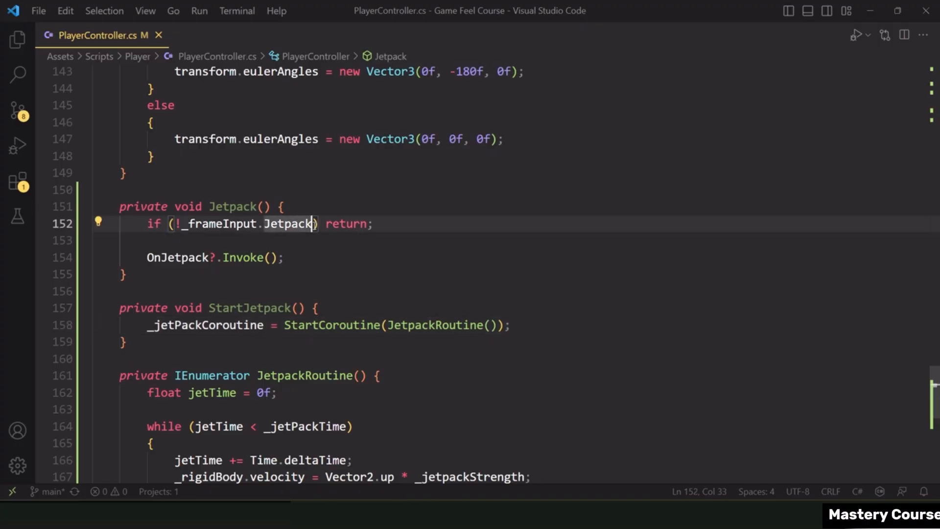
pyautogui.write('|| _jetPackCoroutine')
pyautogui.write(' != null')
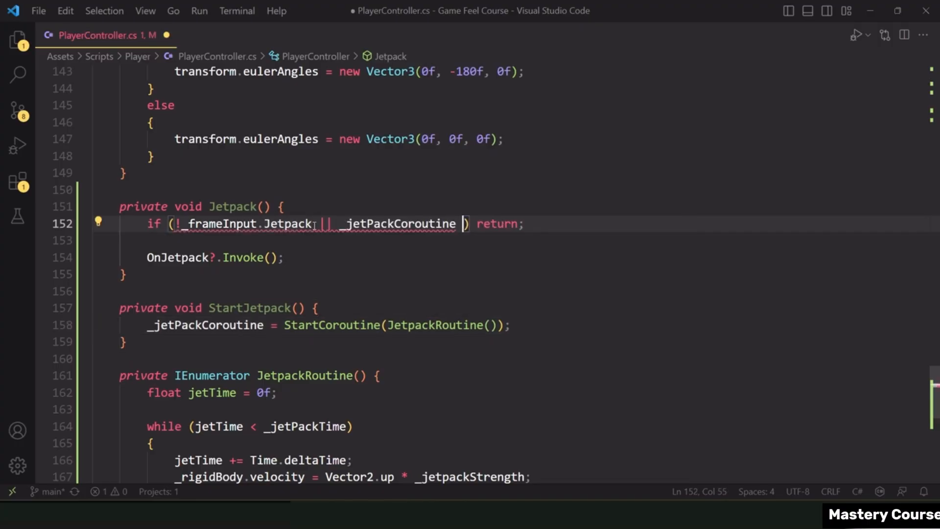
pyautogui.hotkey('ctrl', 's')
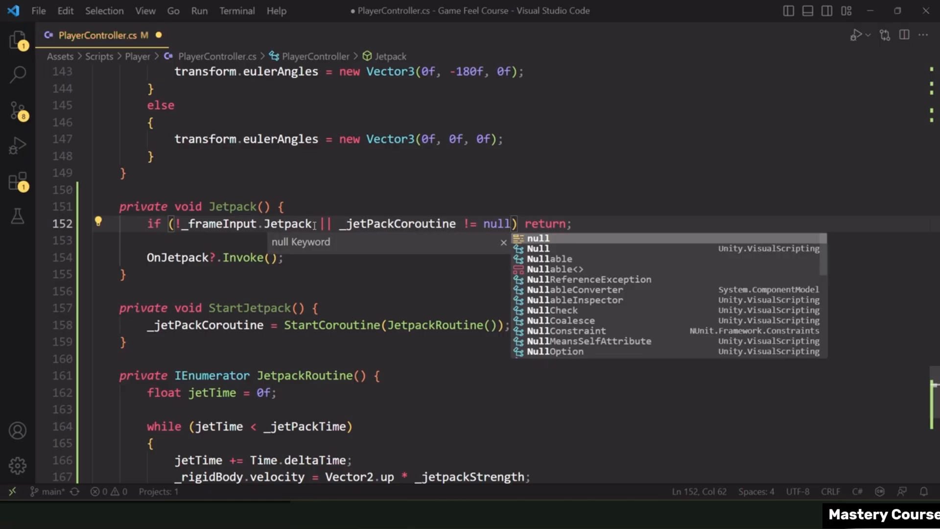
pyautogui.click(314, 225)
pyautogui.click(363, 256)
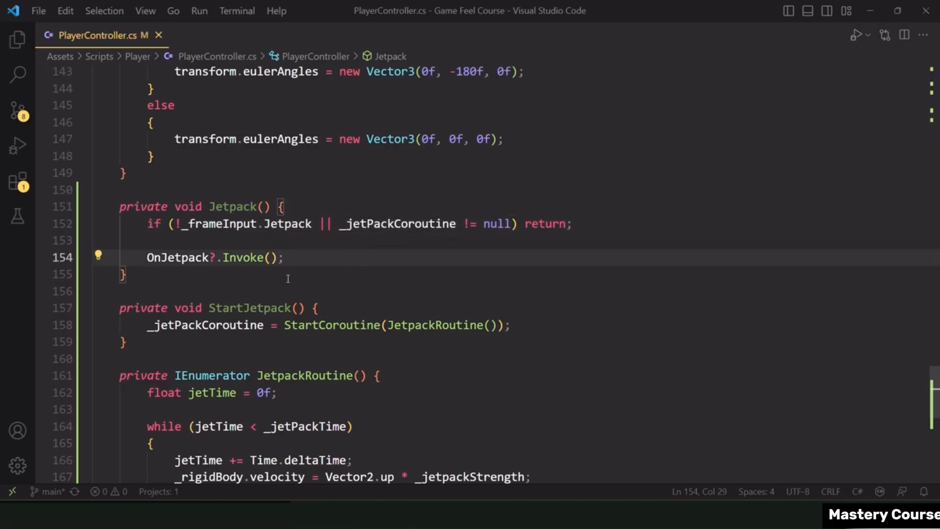
# Remove the two empty lines after the while loop in JetpackRoutine and save the script.
pyautogui.scroll(-1, 352, 271)
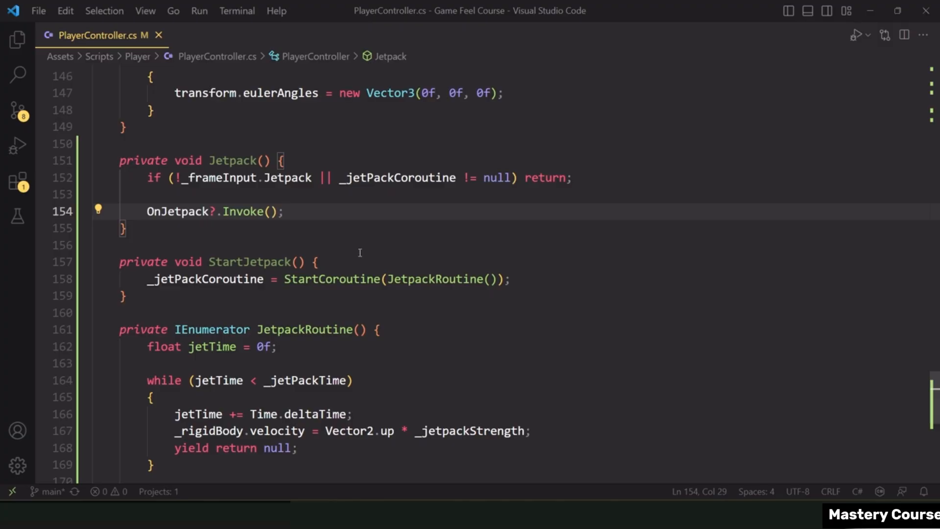
pyautogui.scroll(-1, 356, 248)
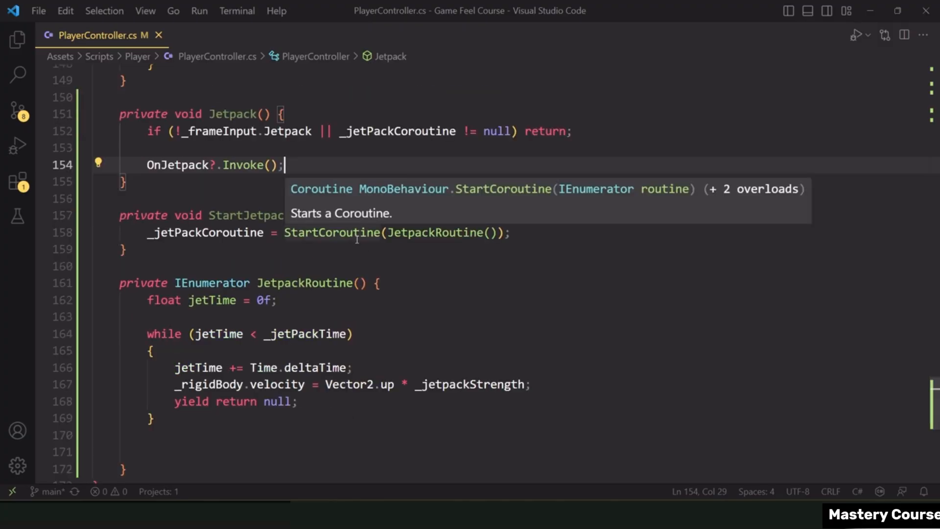
pyautogui.click(188, 435)
pyautogui.press('Delete')
pyautogui.press('Delete')
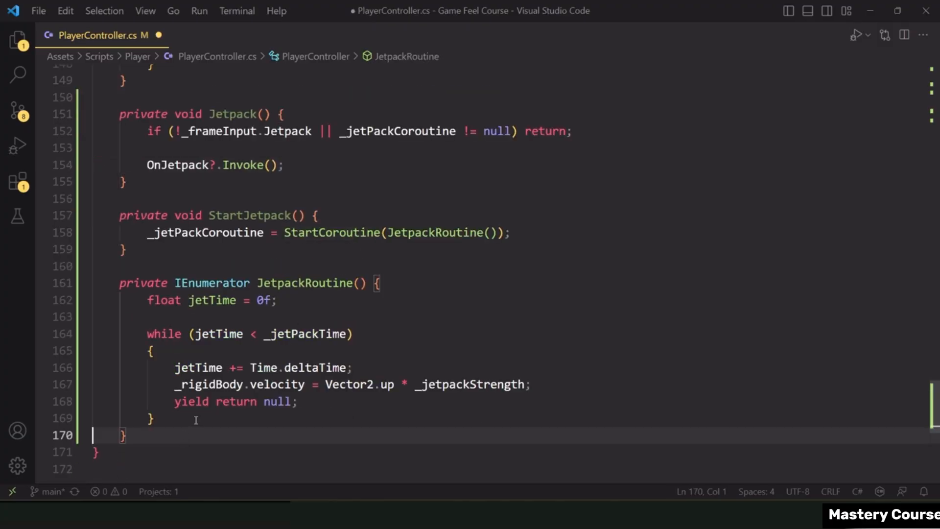
pyautogui.click(435, 316)
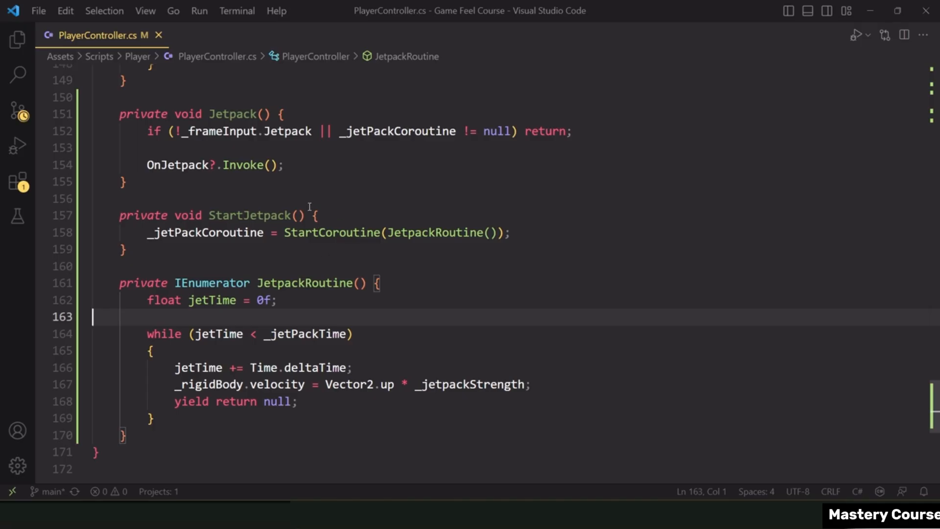
# Add a Jetpack(); call below GravityDelay(); as the last line of the Update method and save the script.
pyautogui.scroll(1, 333, 207)
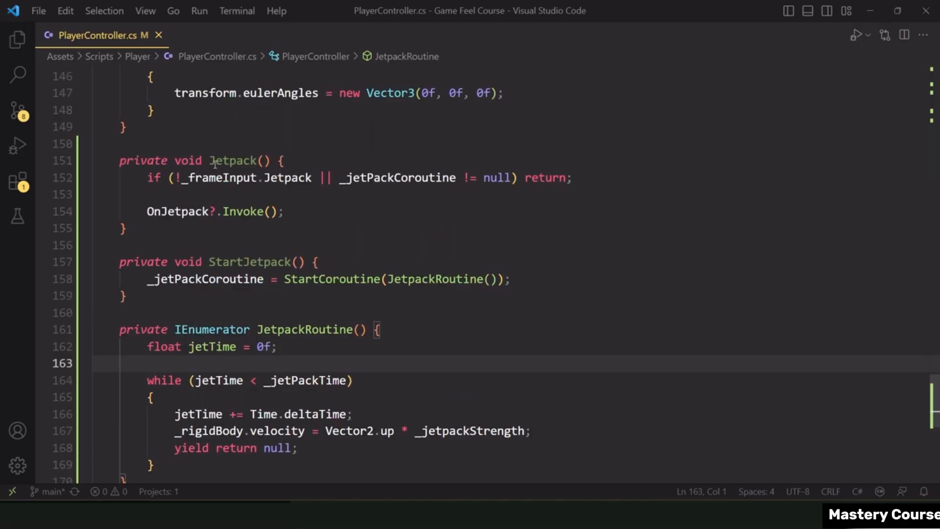
pyautogui.moveTo(204, 160); pyautogui.dragTo(272, 286)
pyautogui.click(341, 241)
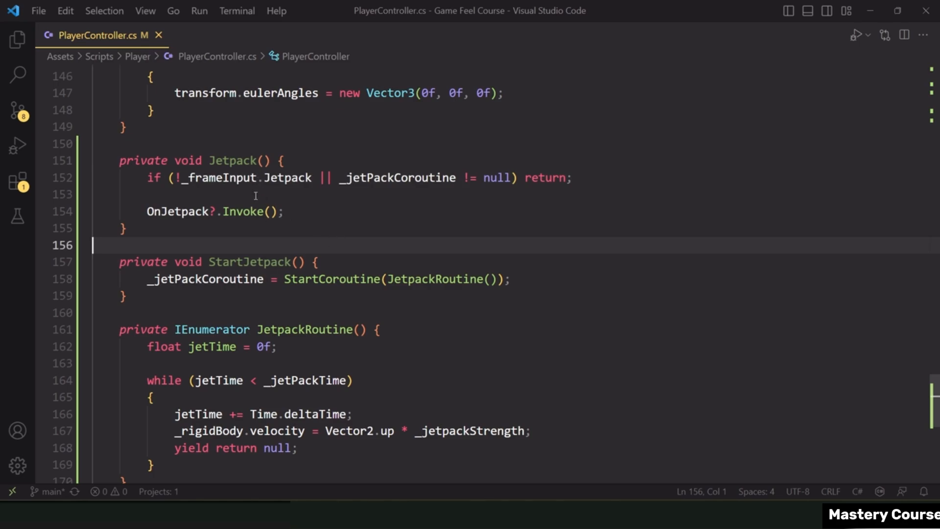
pyautogui.click(252, 178)
pyautogui.scroll(5, 340, 241)
pyautogui.scroll(20, 341, 241)
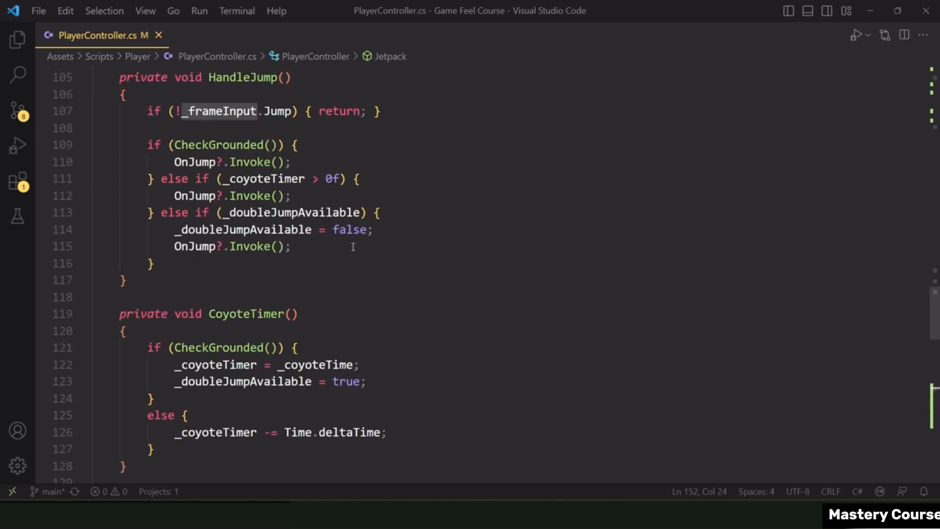
pyautogui.scroll(-3, 380, 269)
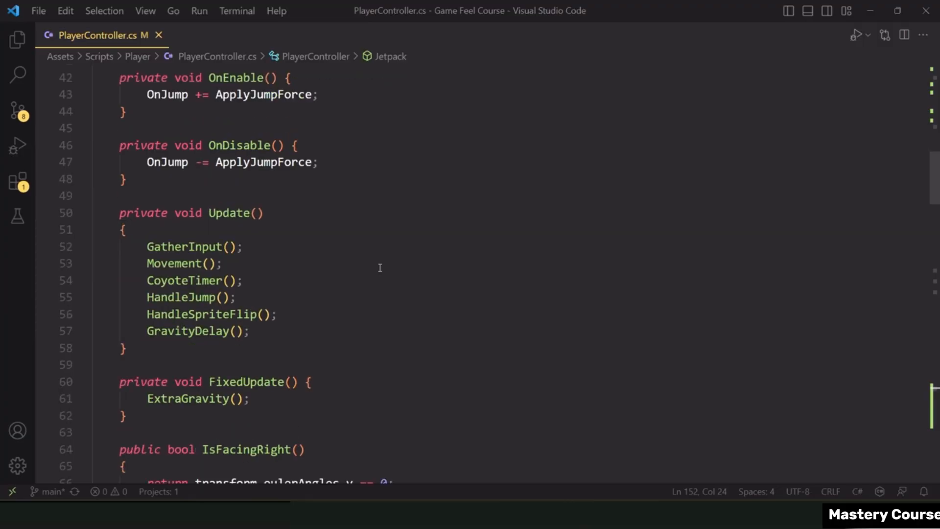
pyautogui.click(278, 239)
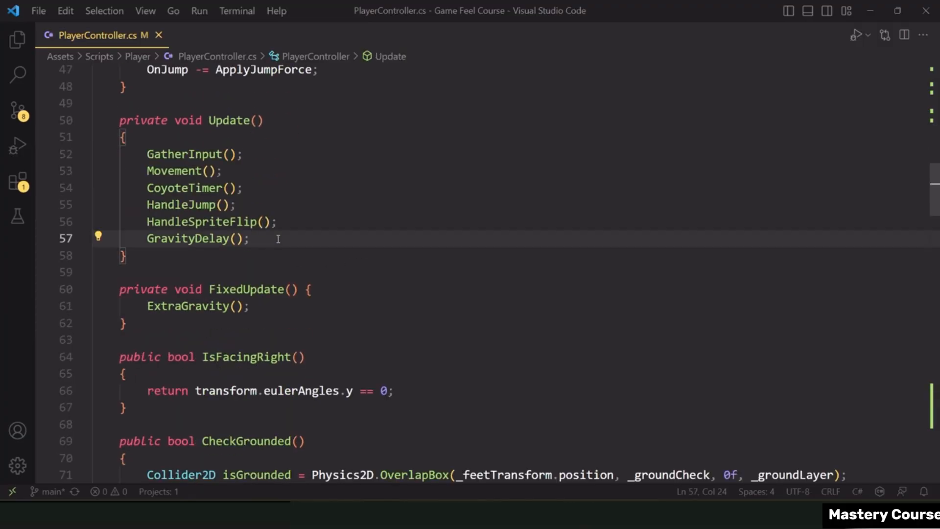
pyautogui.press('Return')
pyautogui.write('Jetpack()')
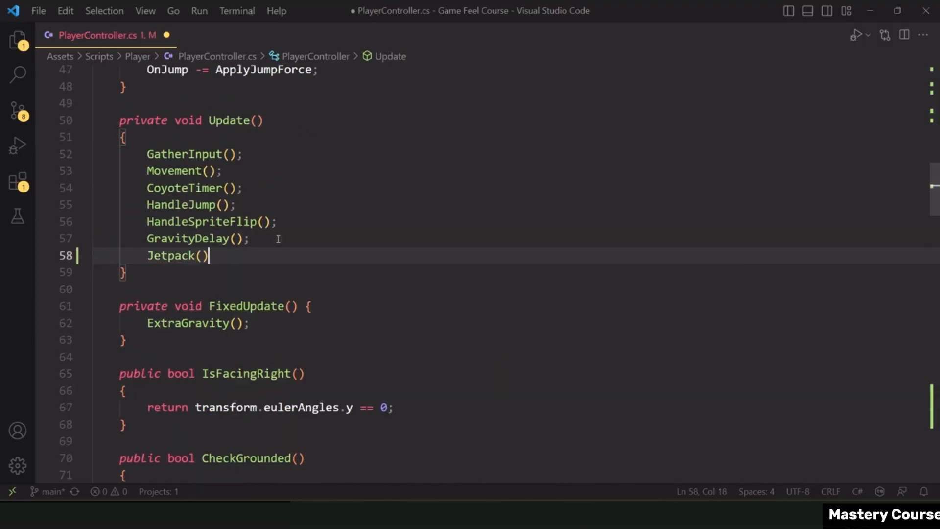
pyautogui.write(';')
pyautogui.hotkey('ctrl', 's')
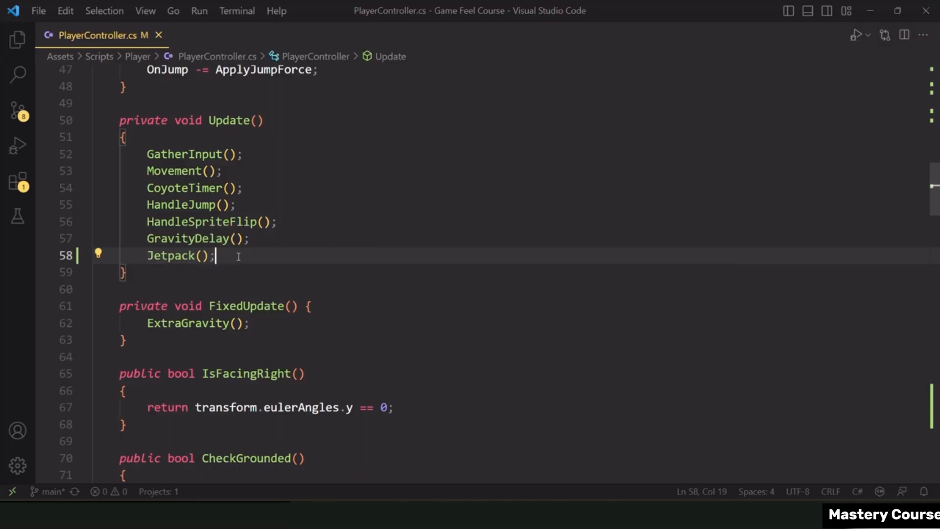
# Subscribe StartJetpack to the event in OnEnable by adding OnJetpack += StartJetpack; below the OnJump line, and save the script.
pyautogui.scroll(4, 238, 256)
pyautogui.click(327, 186)
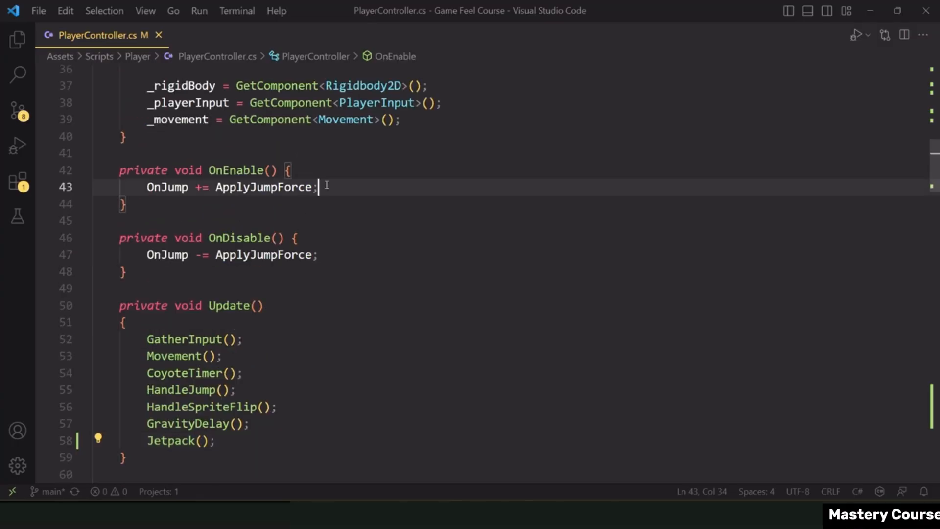
pyautogui.press('Return')
pyautogui.write('on')
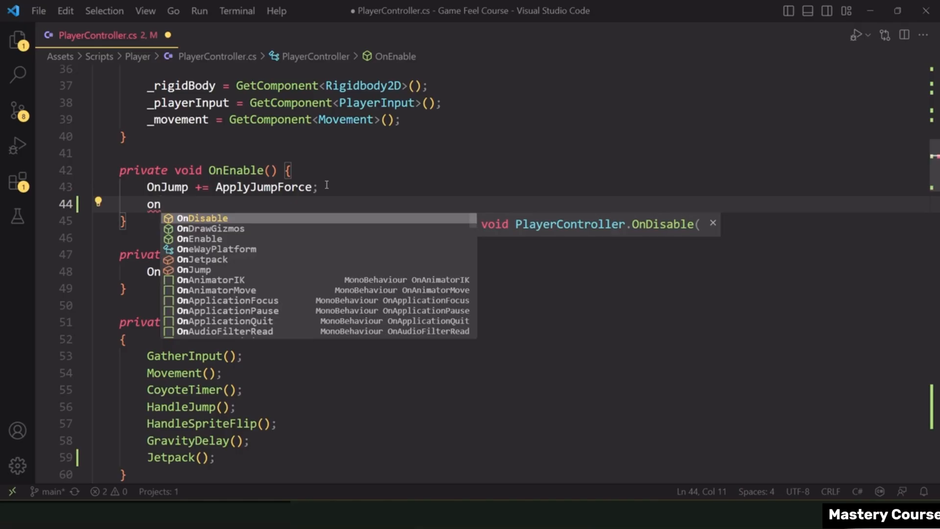
pyautogui.write('je')
pyautogui.press('Tab')
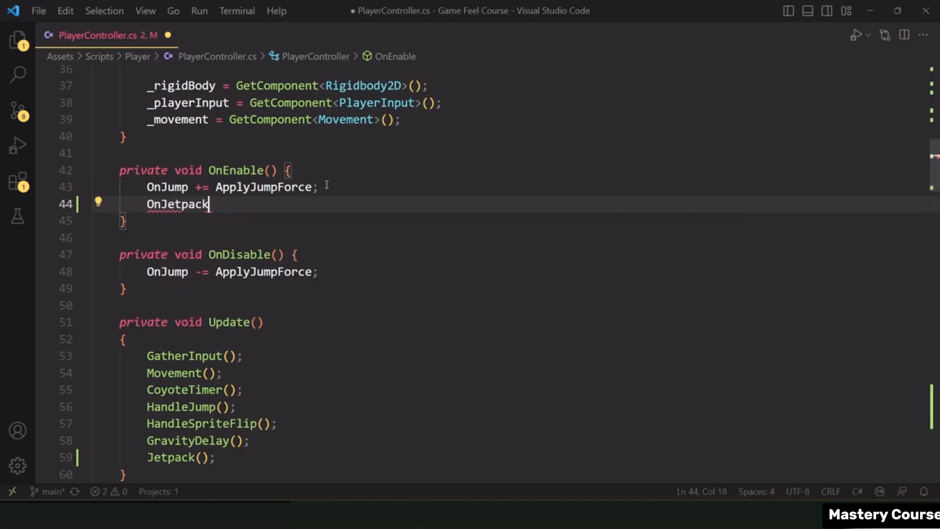
pyautogui.write('+= start')
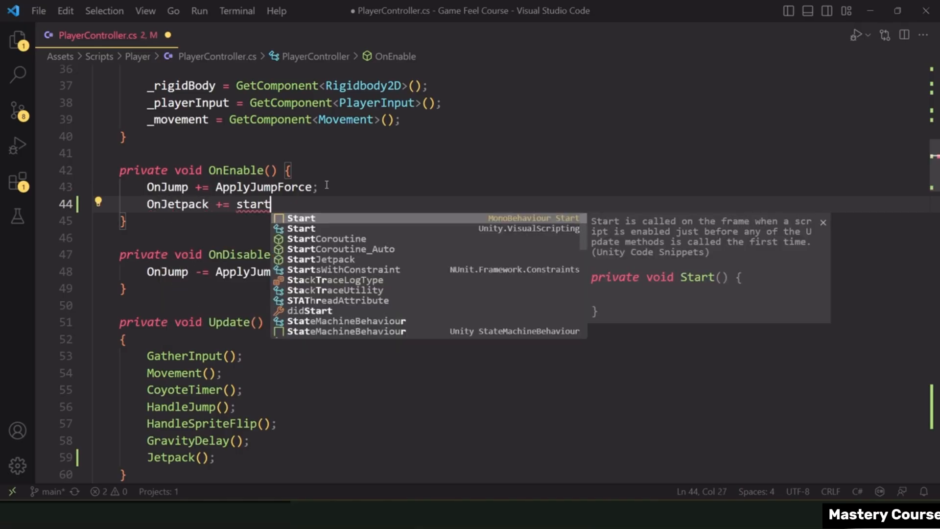
pyautogui.write('jet')
pyautogui.press('Tab')
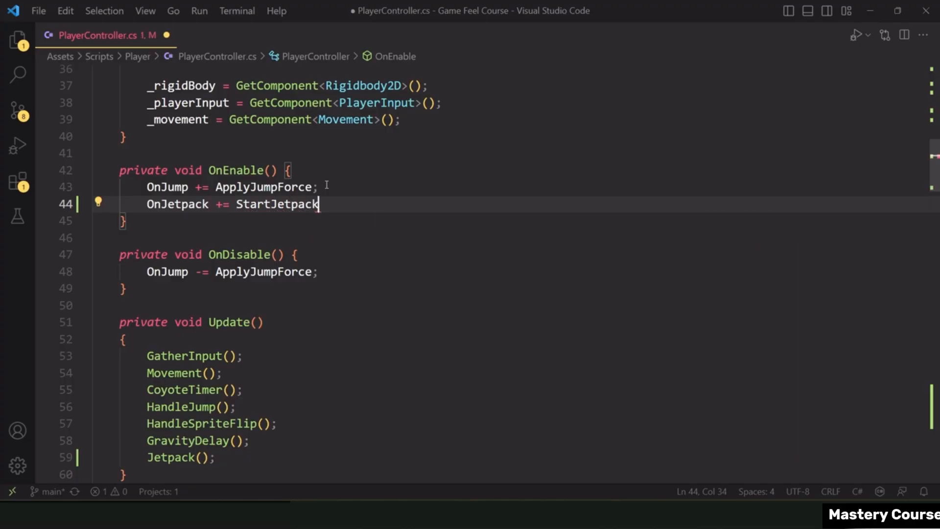
pyautogui.write(';')
pyautogui.hotkey('ctrl', 's')
# Copy the OnJetpack subscription line into OnDisable below the OnJump line, change it to OnJetpack -= StartJetpack; and save the script.
pyautogui.hotkey('shift', 'alt', 'Down')
pyautogui.hotkey('alt', 'Down')
pyautogui.hotkey('alt', 'Down')
pyautogui.hotkey('alt', 'Down')
pyautogui.hotkey('alt', 'Down')
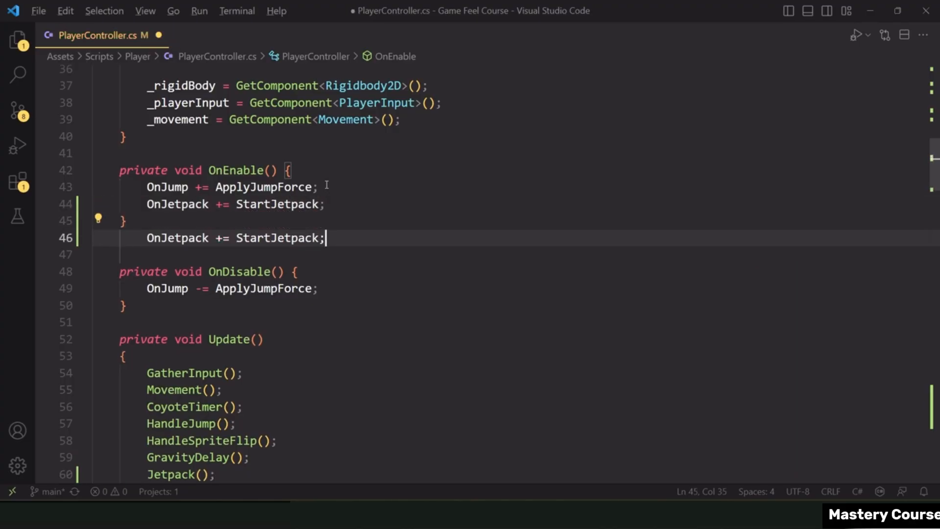
pyautogui.press('Left')
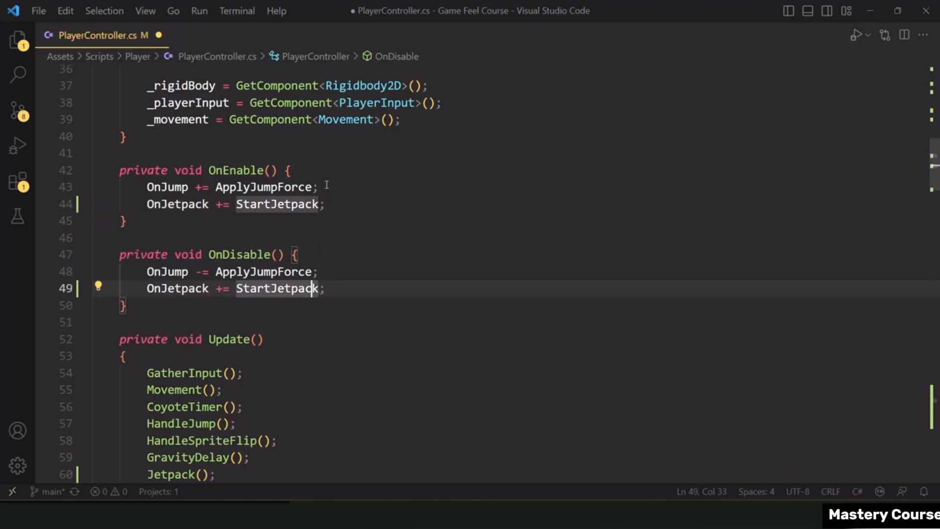
pyautogui.press('Left')
pyautogui.press('Left')
pyautogui.press('Left')
pyautogui.press('Left')
pyautogui.press('Left')
pyautogui.press('Left')
pyautogui.press('Left')
pyautogui.press('Left')
pyautogui.press('Left')
pyautogui.press('Left')
pyautogui.press('Left')
pyautogui.press('Left')
pyautogui.press('Left')
pyautogui.press('BackSpace')
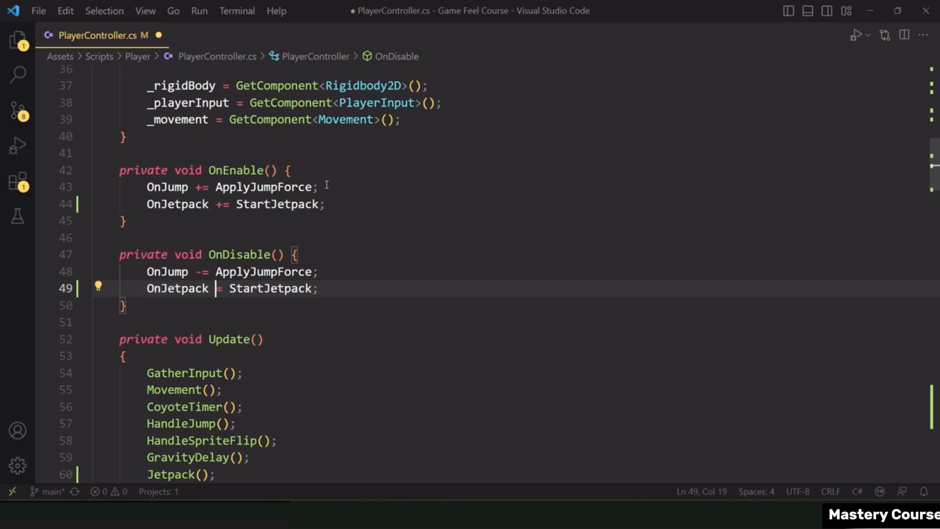
pyautogui.write('-')
pyautogui.hotkey('ctrl', 's')
# Add _jetPackCoroutine = null; after the while loop at the end of JetpackRoutine and save the script.
pyautogui.click(430, 238)
pyautogui.scroll(-20, 310, 171)
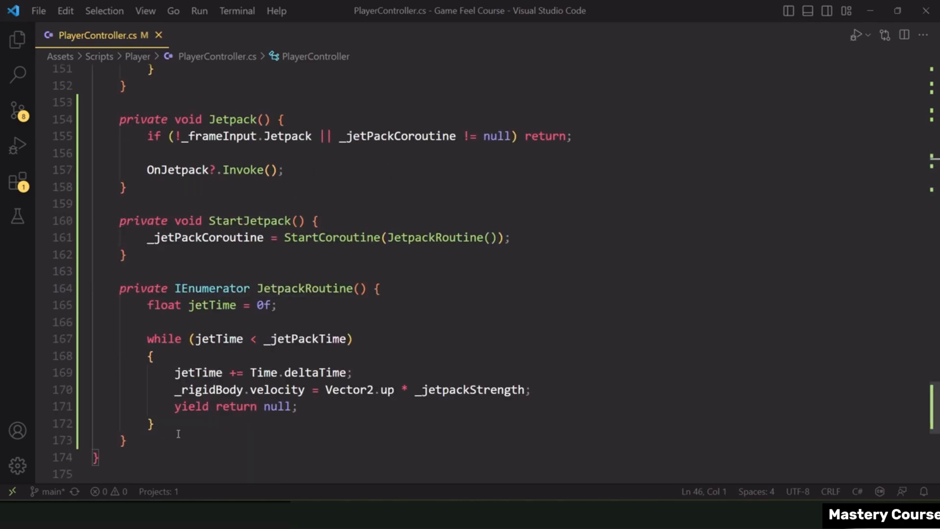
pyautogui.click(208, 425)
pyautogui.press('Return')
pyautogui.press('Return')
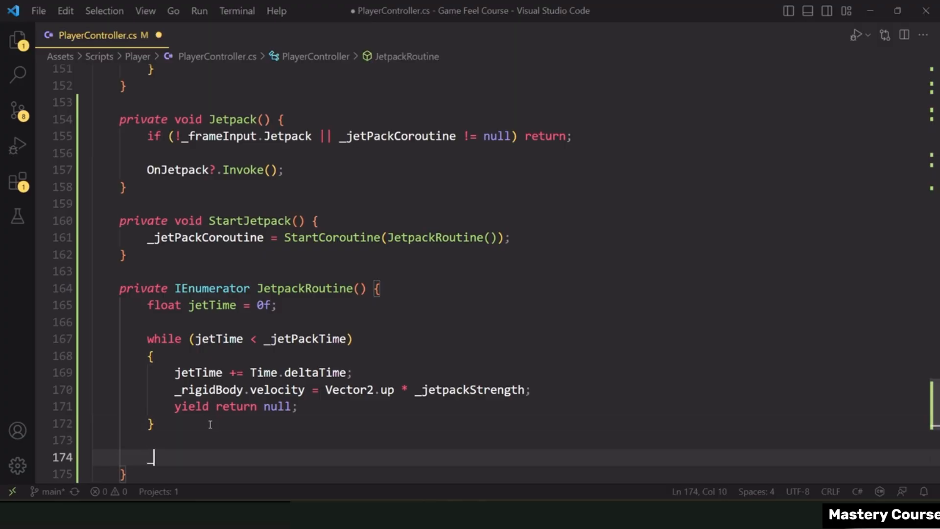
pyautogui.write('_jet')
pyautogui.press('Tab')
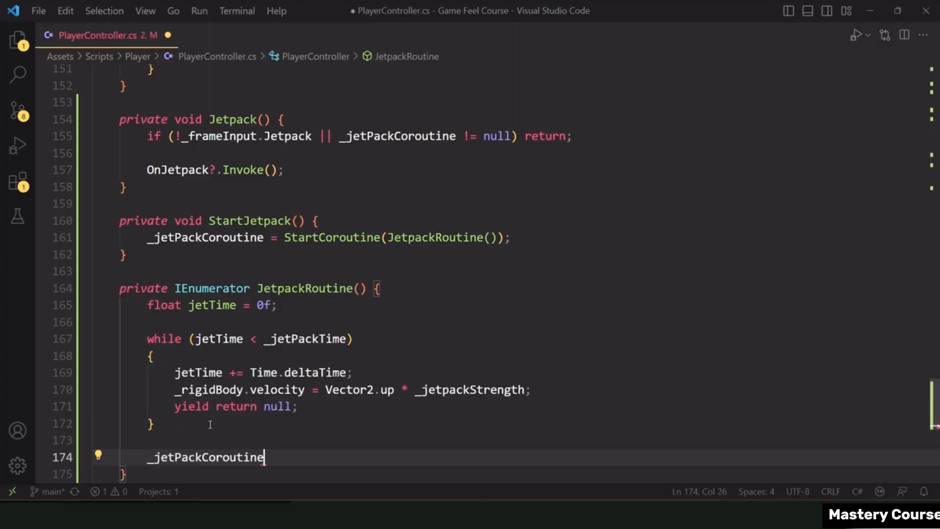
pyautogui.write('= null;')
pyautogui.hotkey('ctrl', 's')
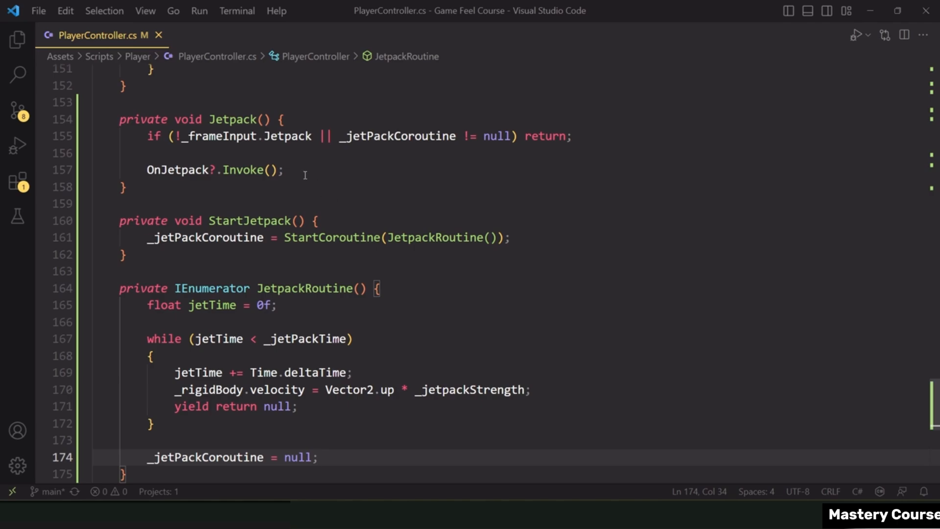
pyautogui.moveTo(264, 140); pyautogui.dragTo(420, 336)
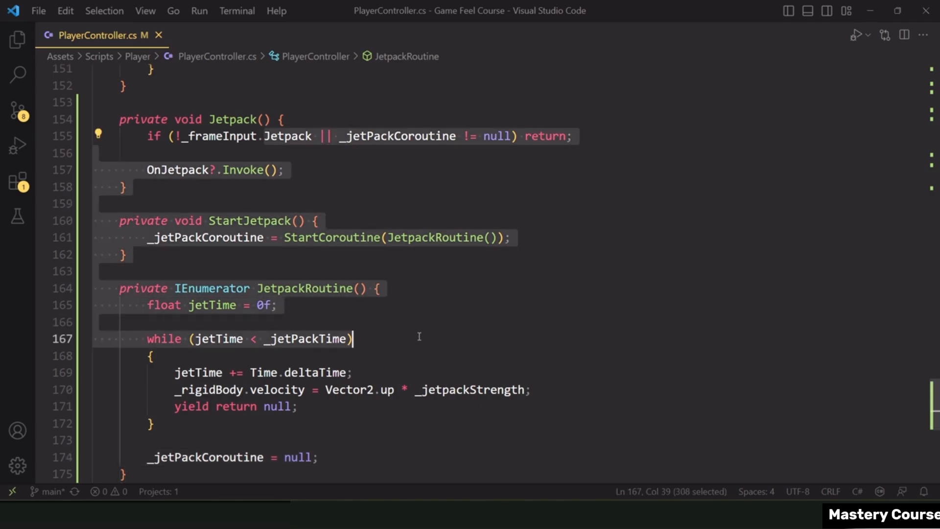
pyautogui.click(421, 335)
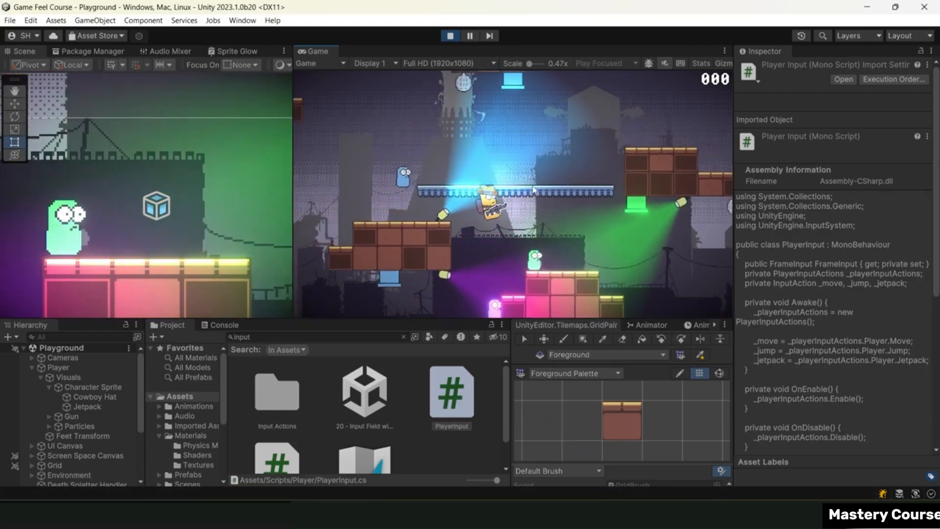
# Switch to Unity, playtest the player's running, jumping and jetpack across the Playground platforms, and stop play mode.
pyautogui.press('a')
pyautogui.press('space')
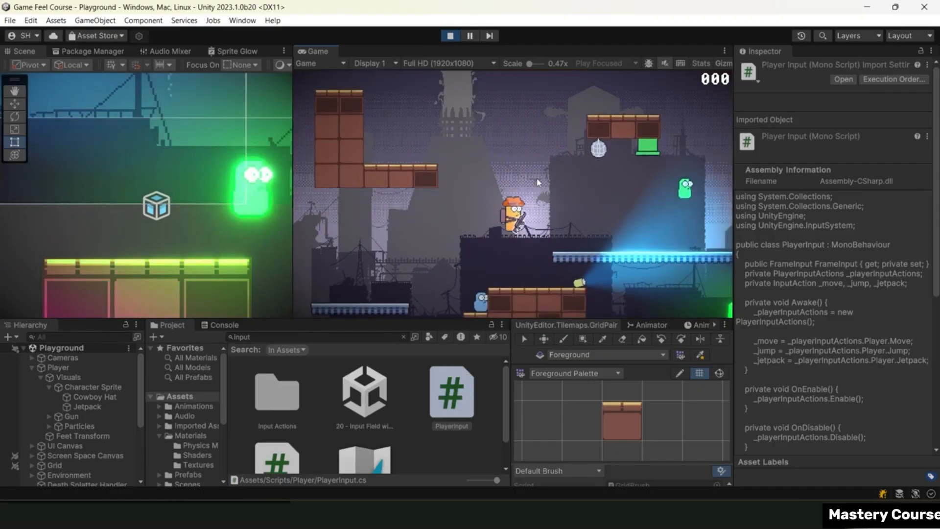
pyautogui.press('space')
pyautogui.press('a')
pyautogui.press('d')
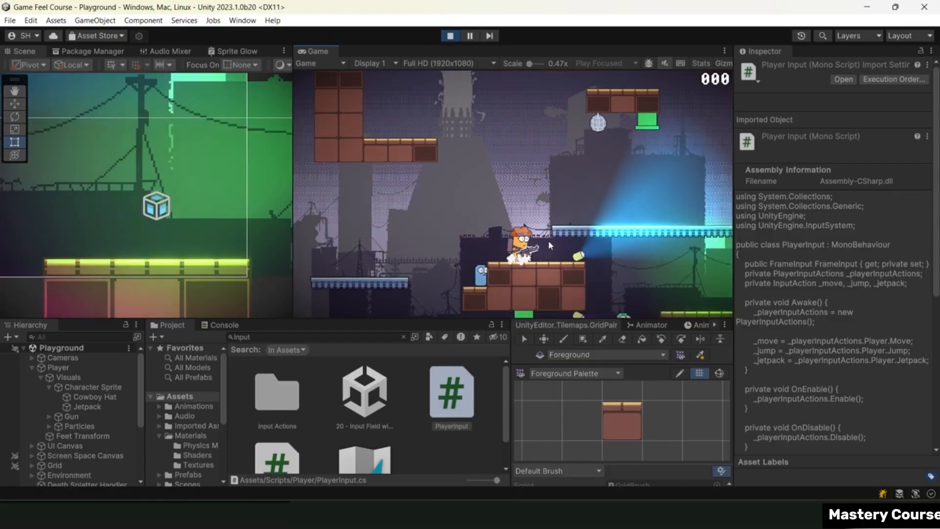
pyautogui.press('space')
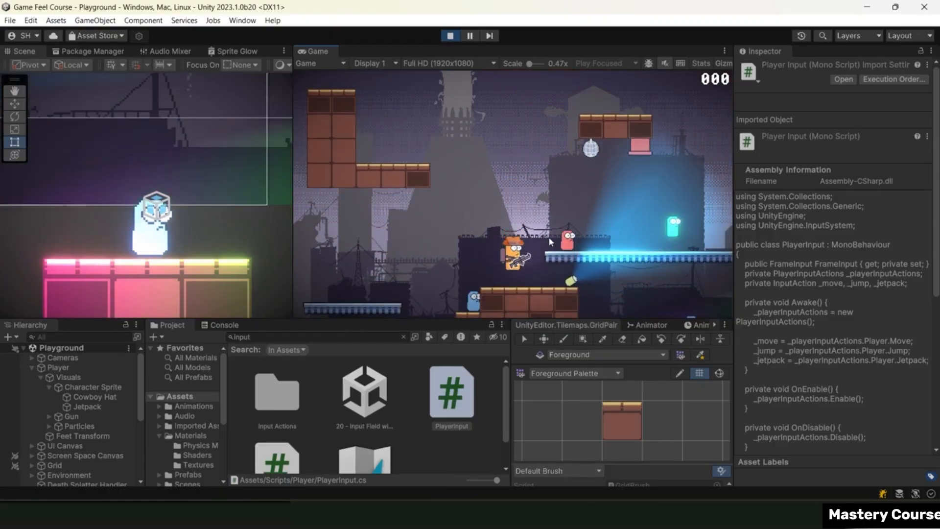
pyautogui.press('space')
pyautogui.press('d')
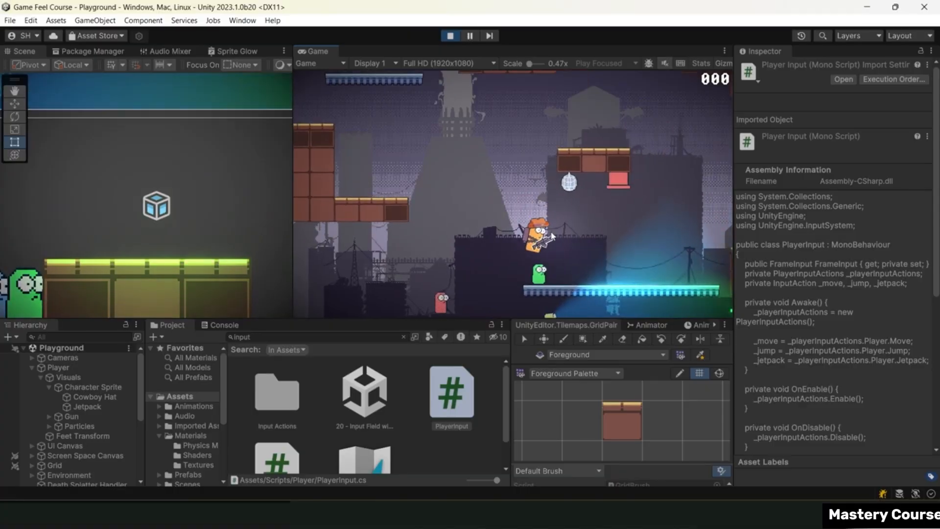
pyautogui.press('d')
pyautogui.press('space')
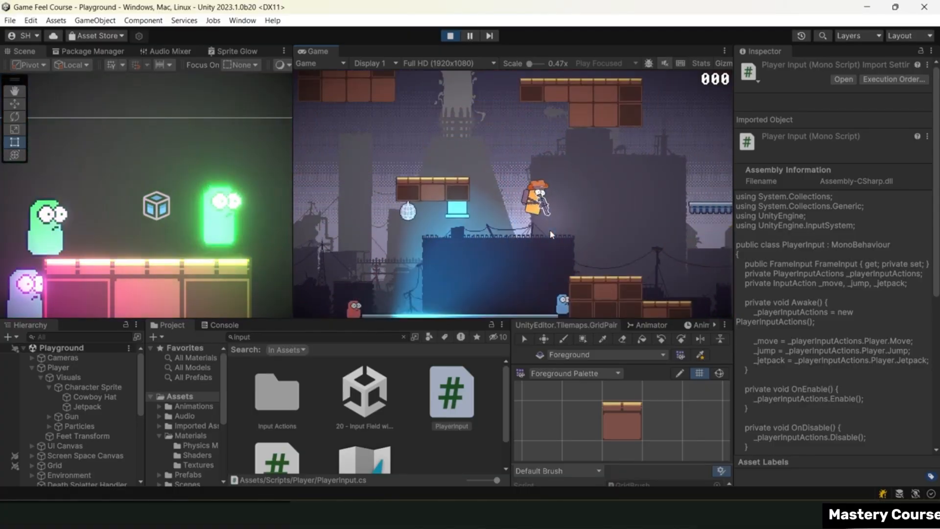
pyautogui.press('d')
pyautogui.press('space')
pyautogui.press('a')
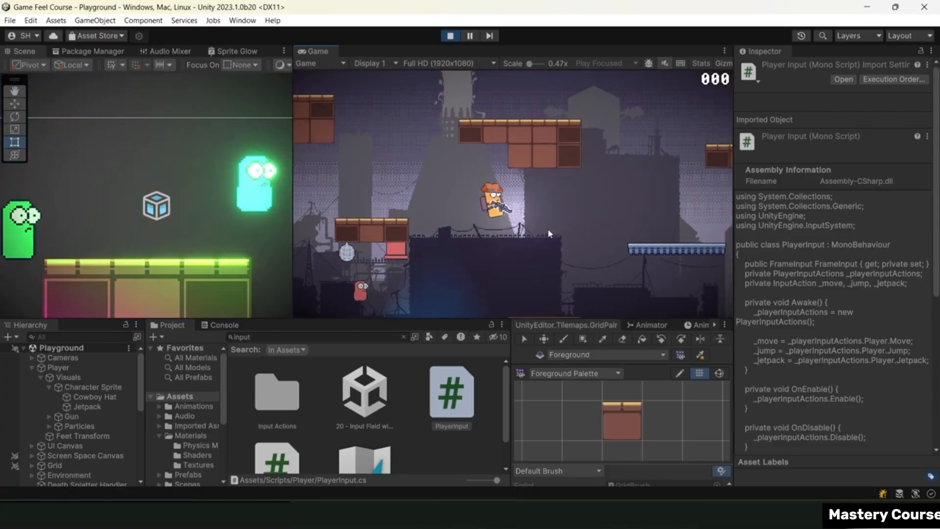
pyautogui.press('d')
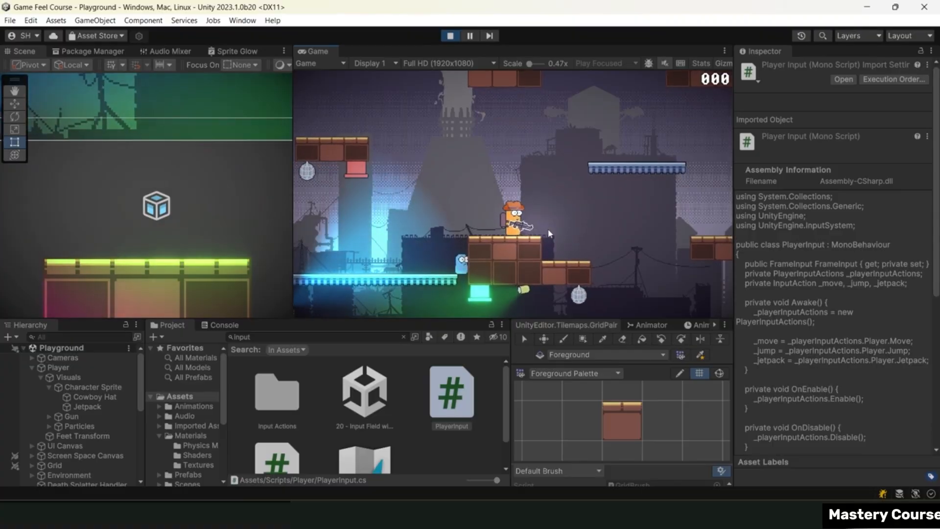
pyautogui.press('space')
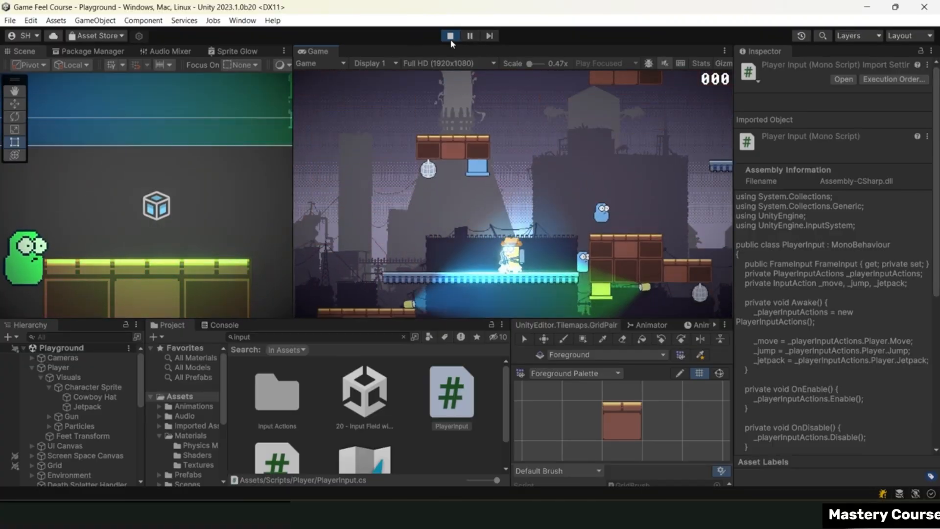
pyautogui.click(450, 36)
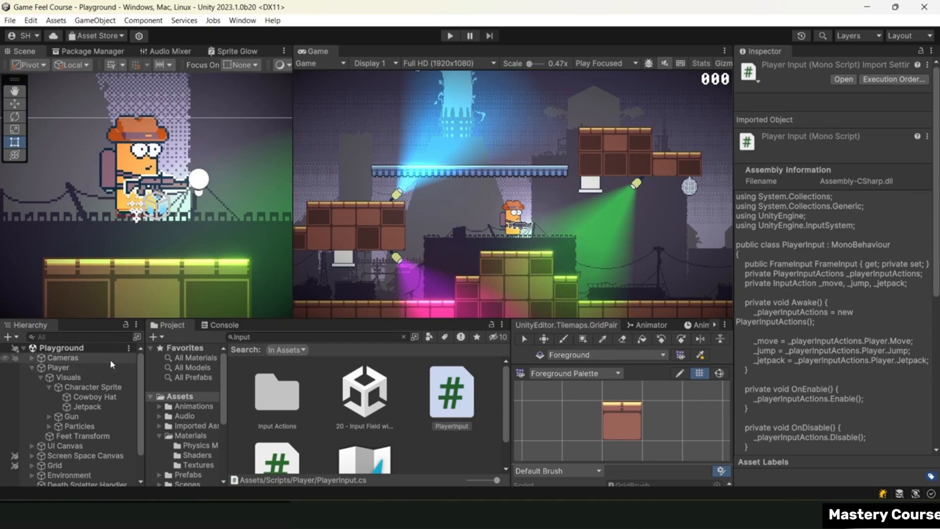
# Create an empty child object under the player's Jetpack object and name it Trail Renderer.
pyautogui.click(95, 408)
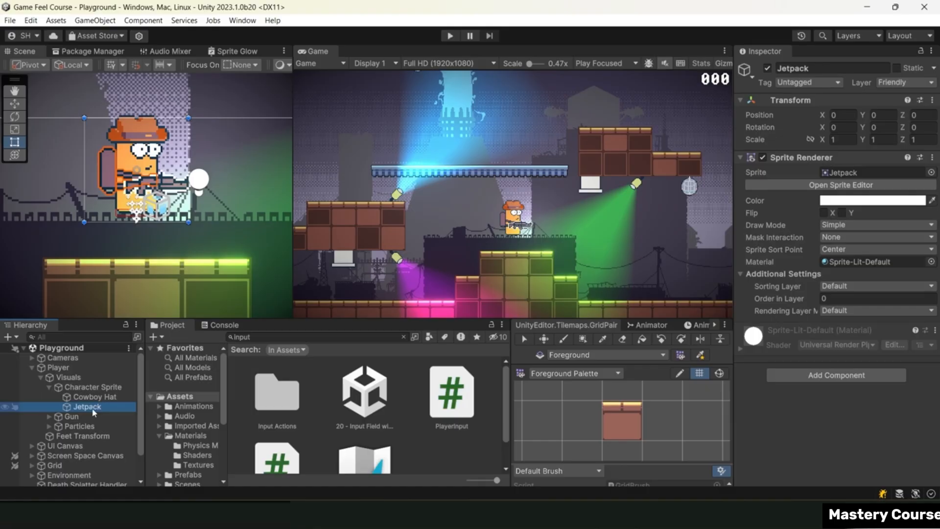
pyautogui.rightClick(95, 412)
pyautogui.click(151, 234)
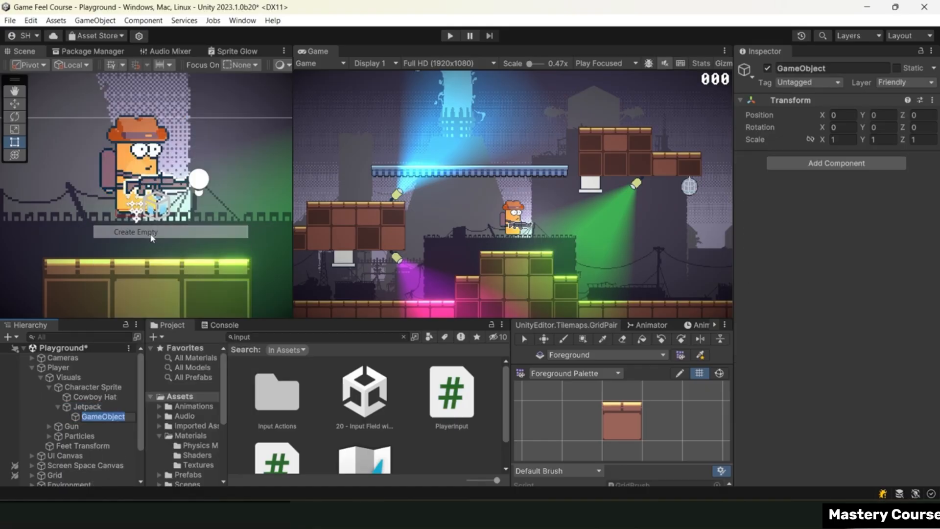
pyautogui.write('Trail')
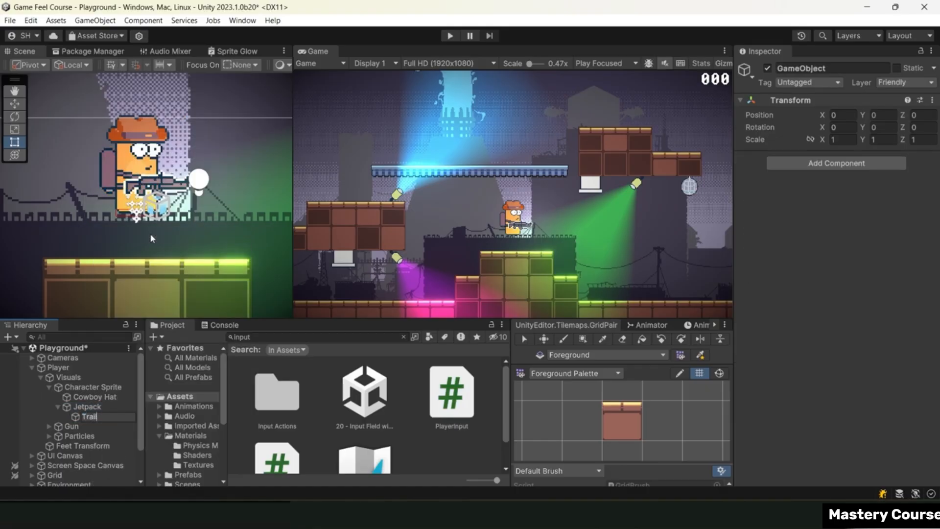
pyautogui.write(' Renderer')
pyautogui.press('Return')
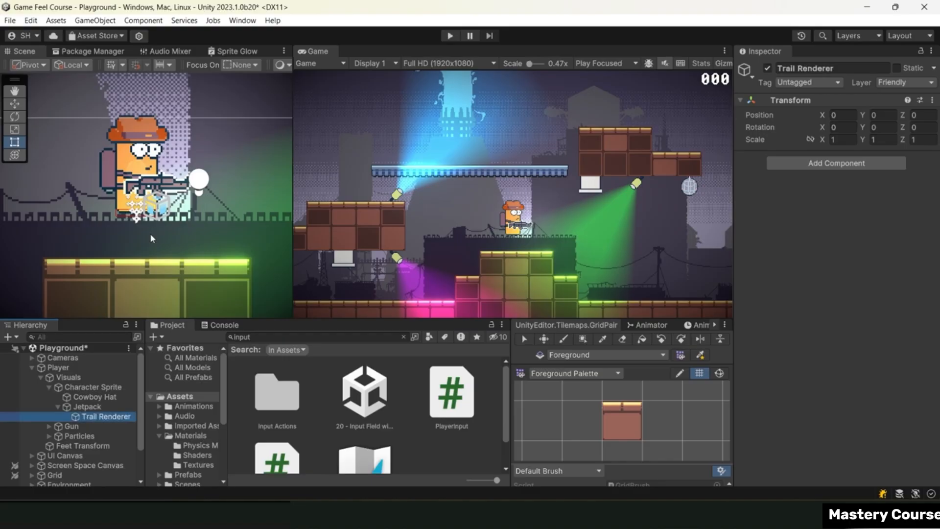
# Add a Trail Renderer component to the new Trail Renderer object.
pyautogui.click(851, 163)
pyautogui.write('tra')
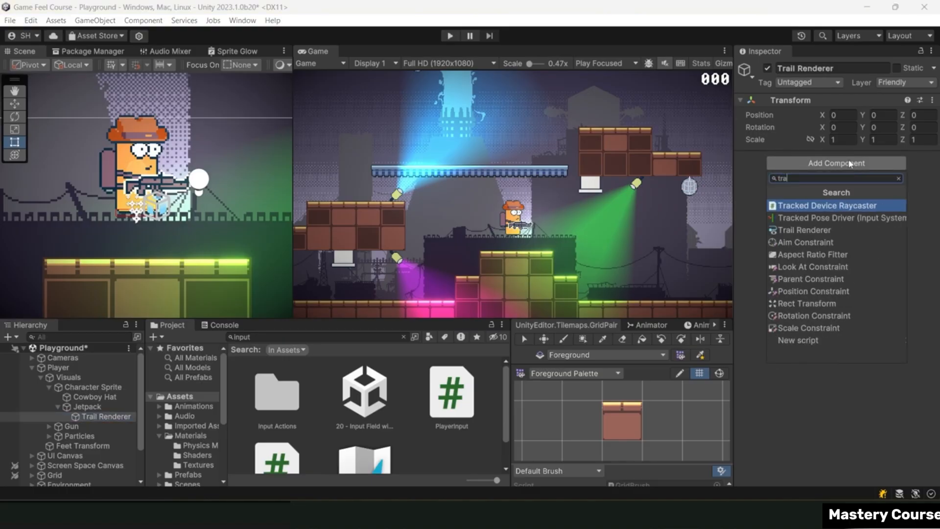
pyautogui.write('il')
pyautogui.press('Return')
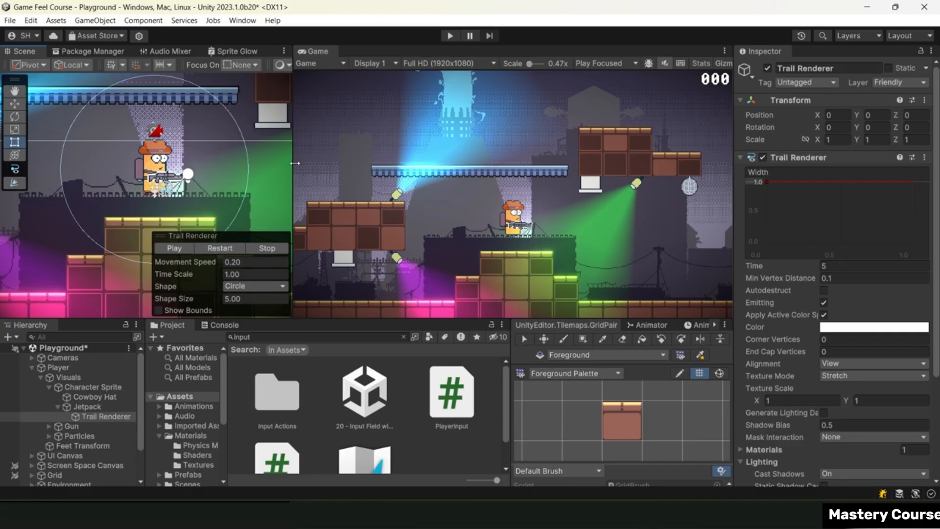
# Widen the scene view and move the Trail Renderer object to about X 7.29, Y -1.66 to preview its trail.
pyautogui.moveTo(295, 163); pyautogui.dragTo(367, 164)
pyautogui.click(97, 408)
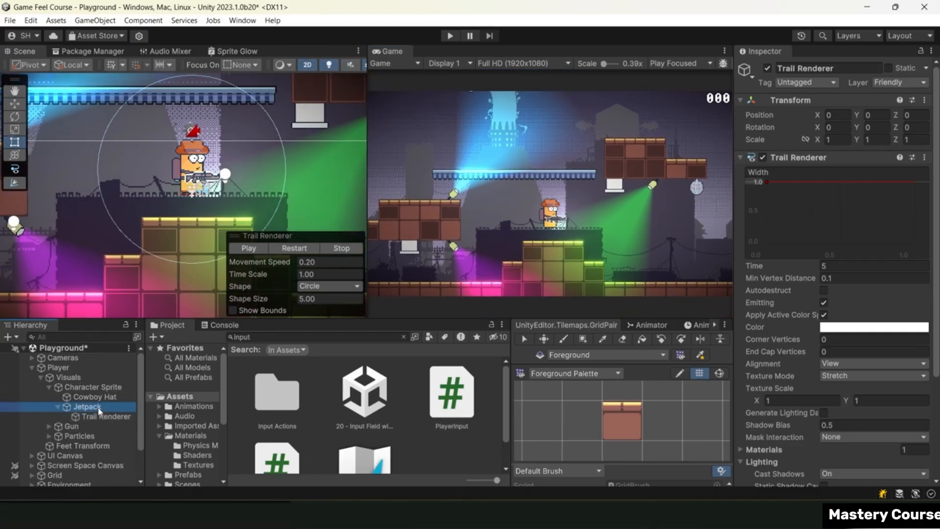
pyautogui.click(99, 415)
pyautogui.press('w')
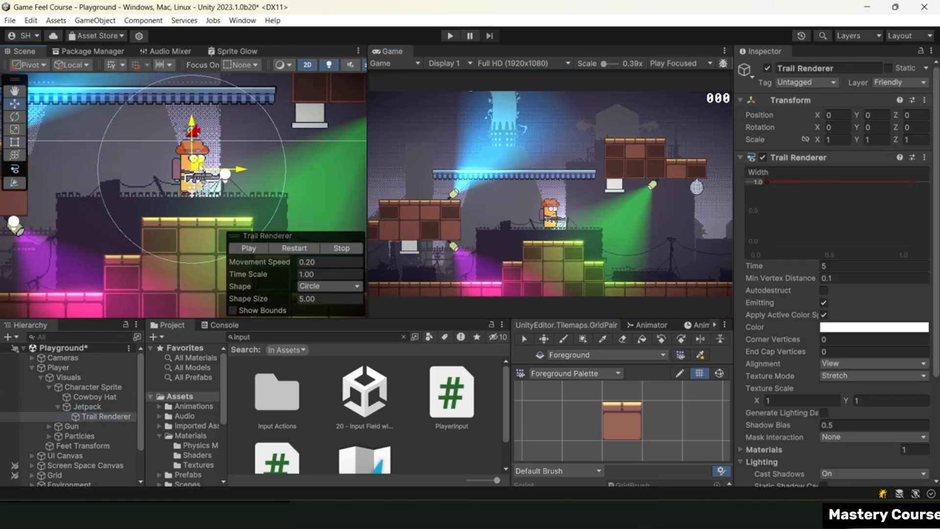
pyautogui.moveTo(201, 166)
pyautogui.mouseDown()
pyautogui.moveTo(299, 140)
pyautogui.moveTo(147, 181)
pyautogui.moveTo(308, 145)
pyautogui.moveTo(195, 169)
pyautogui.moveTo(188, 182)
pyautogui.moveTo(293, 161)
pyautogui.moveTo(338, 198)
pyautogui.mouseUp()
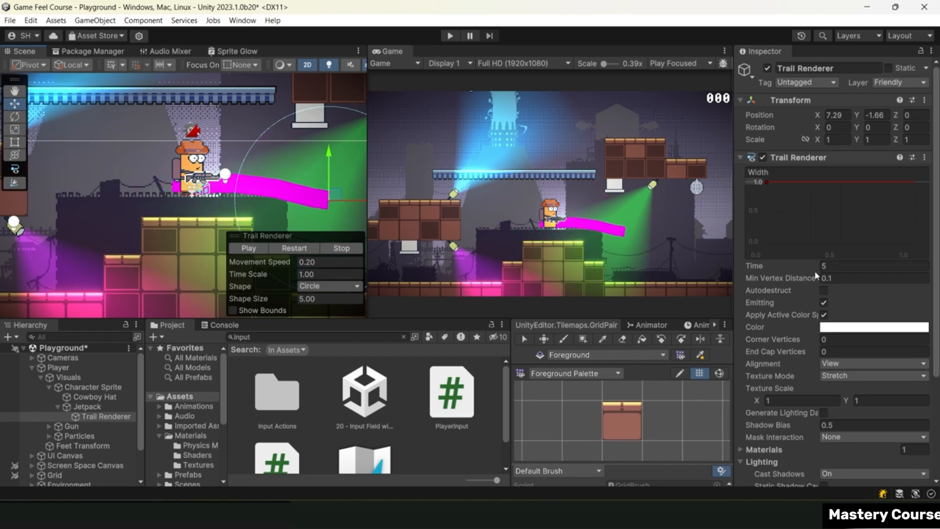
# Clear the project search and open the Assets/Materials/Textures folder.
pyautogui.scroll(-3, 904, 322)
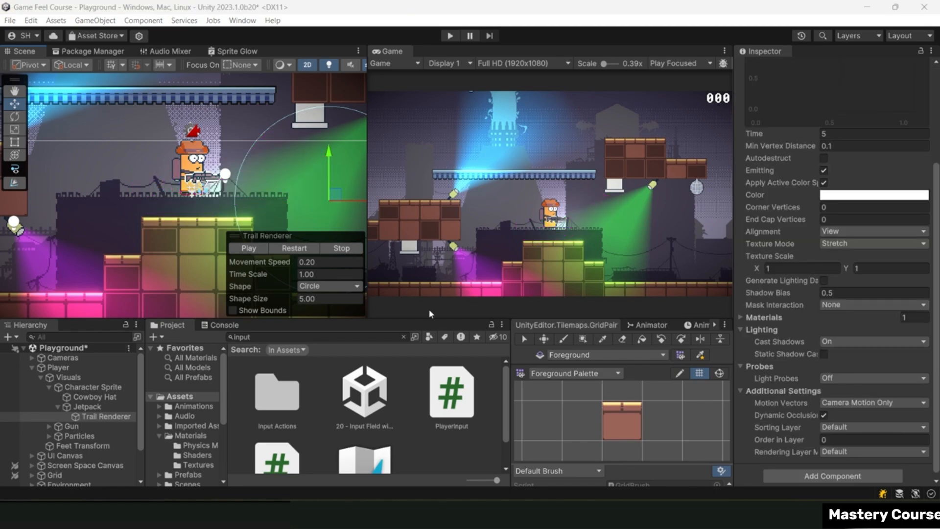
pyautogui.click(403, 337)
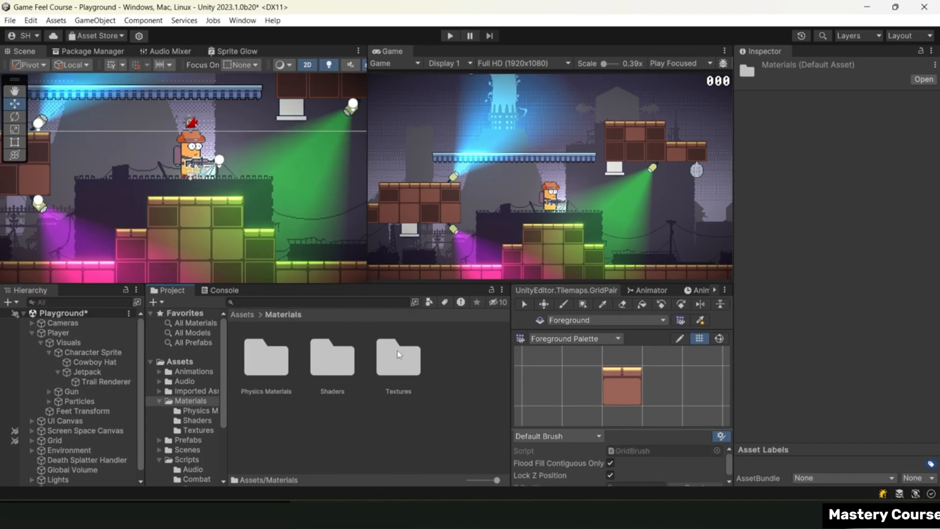
pyautogui.doubleClick(397, 356)
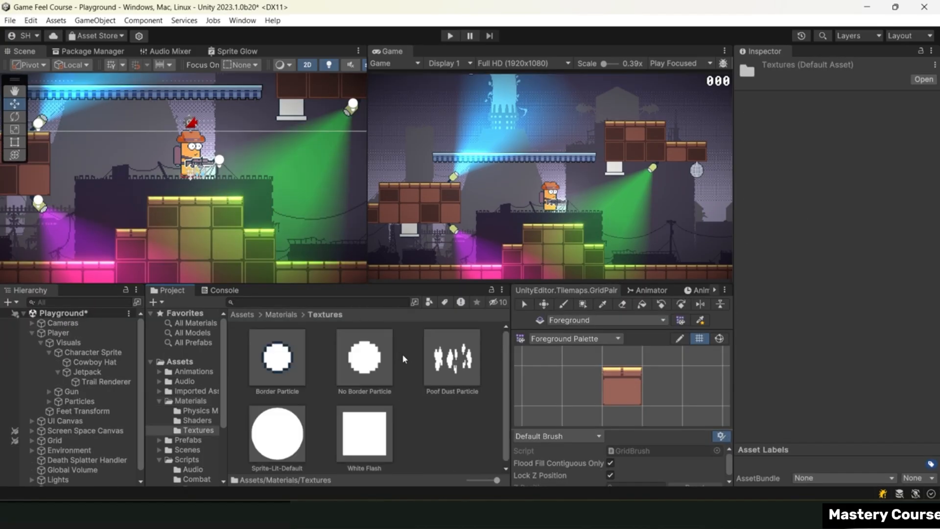
# Create a new material named Jetpack Glow in the Assets/Materials/Textures folder.
pyautogui.rightClick(431, 426)
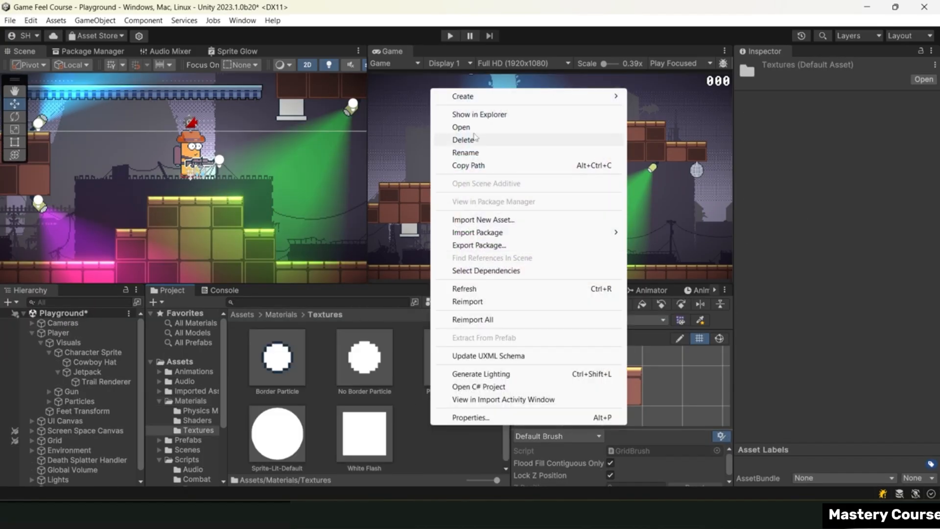
pyautogui.moveTo(559, 102)
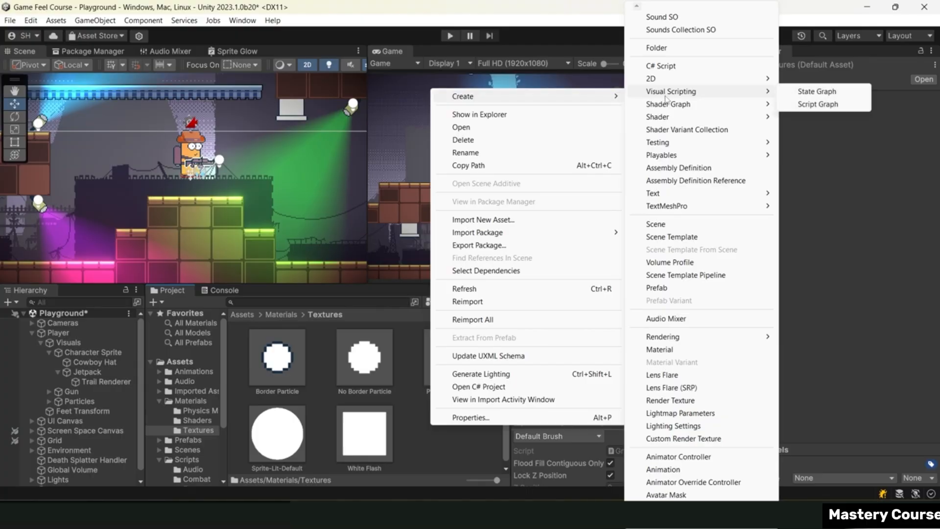
pyautogui.click(679, 349)
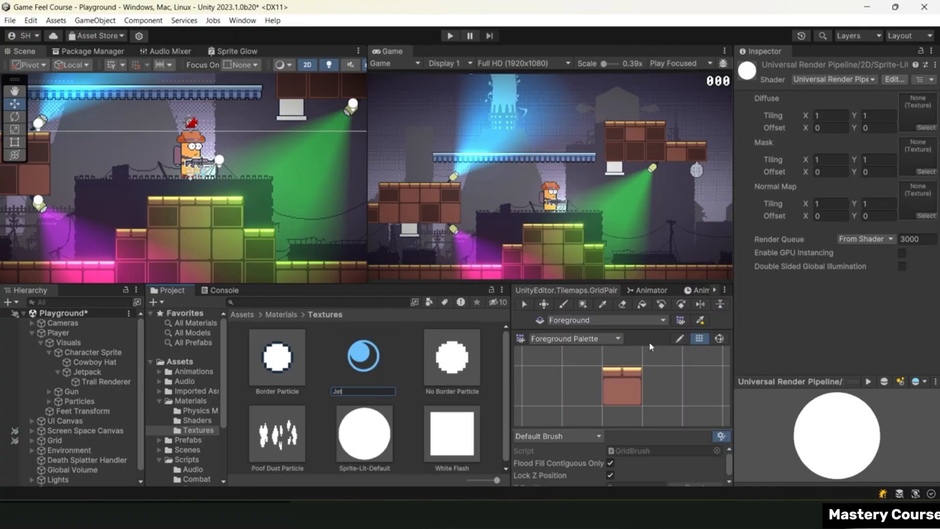
pyautogui.press('Return')
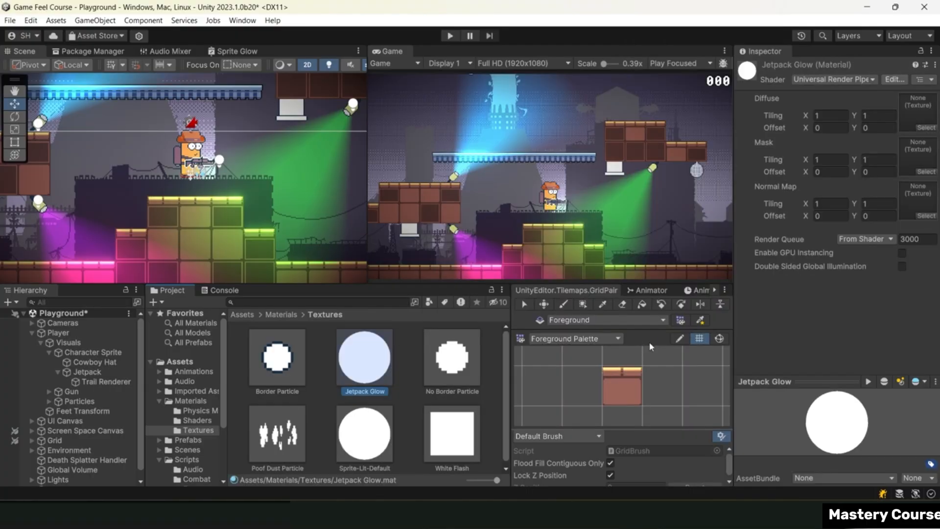
# Change the Jetpack Glow material's shader to Particles/Standard Unlit.
pyautogui.click(823, 82)
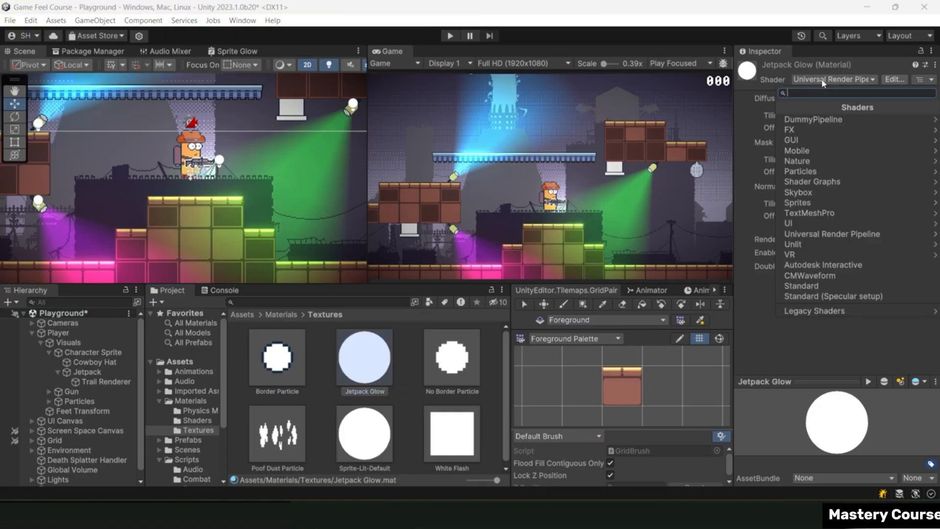
pyautogui.click(821, 170)
pyautogui.click(830, 130)
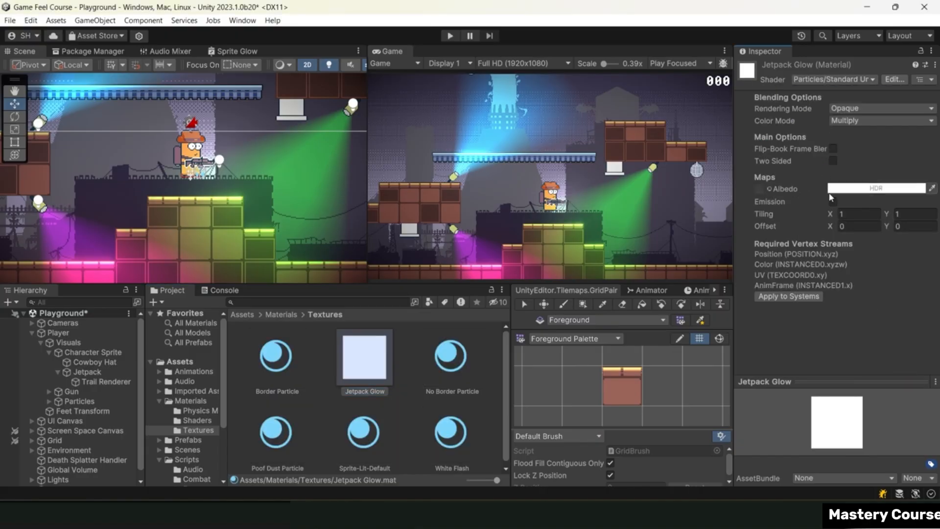
# Set the Jetpack Glow albedo to an orange HDR colour of about RGB 224, 150, 79 with intensity 1.6.
pyautogui.click(854, 189)
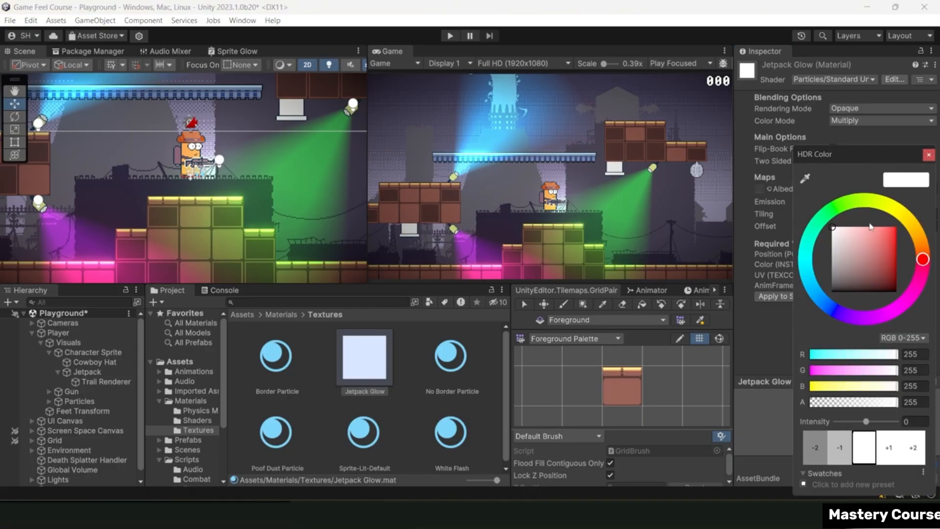
pyautogui.click(901, 215)
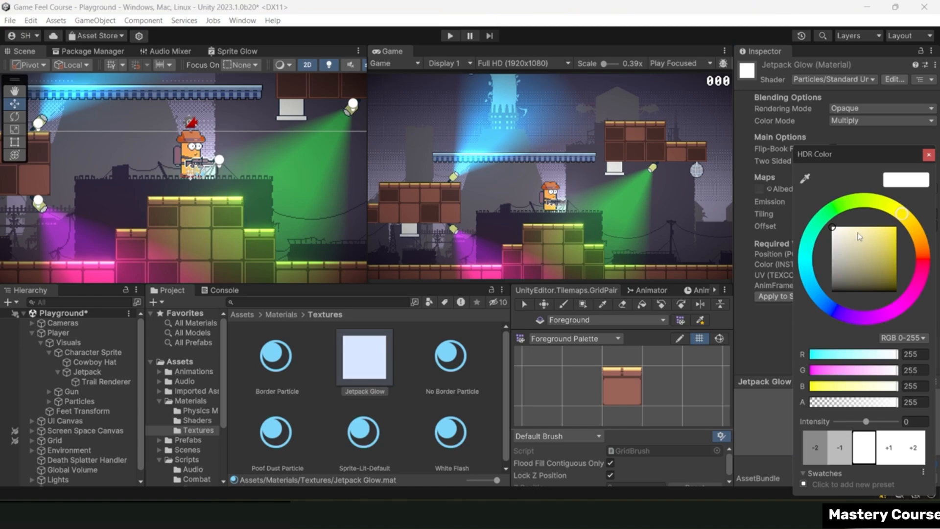
pyautogui.moveTo(857, 232); pyautogui.dragTo(875, 227)
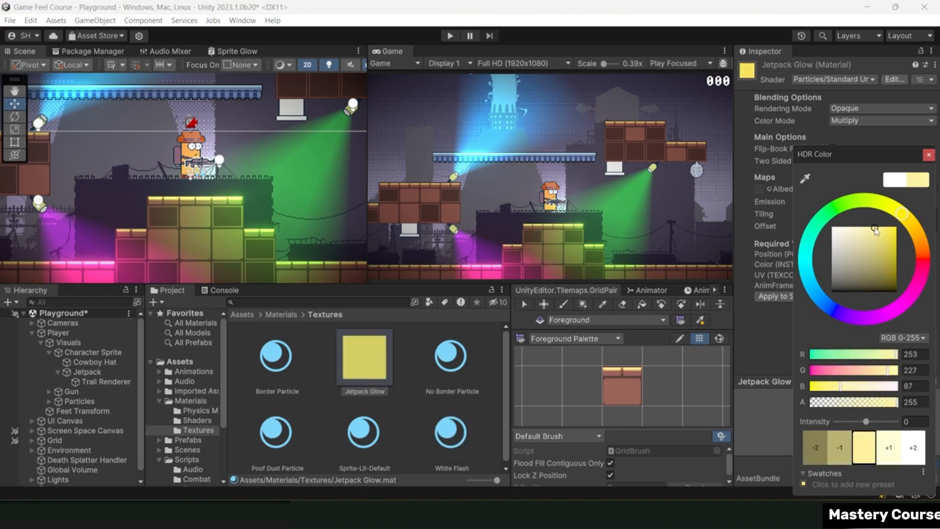
pyautogui.click(916, 229)
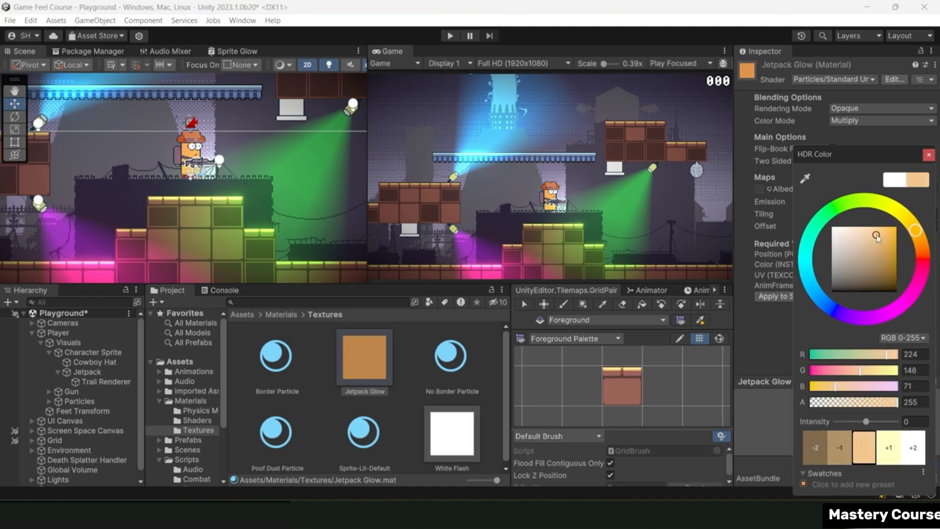
pyautogui.moveTo(870, 235); pyautogui.dragTo(873, 235)
pyautogui.click(928, 155)
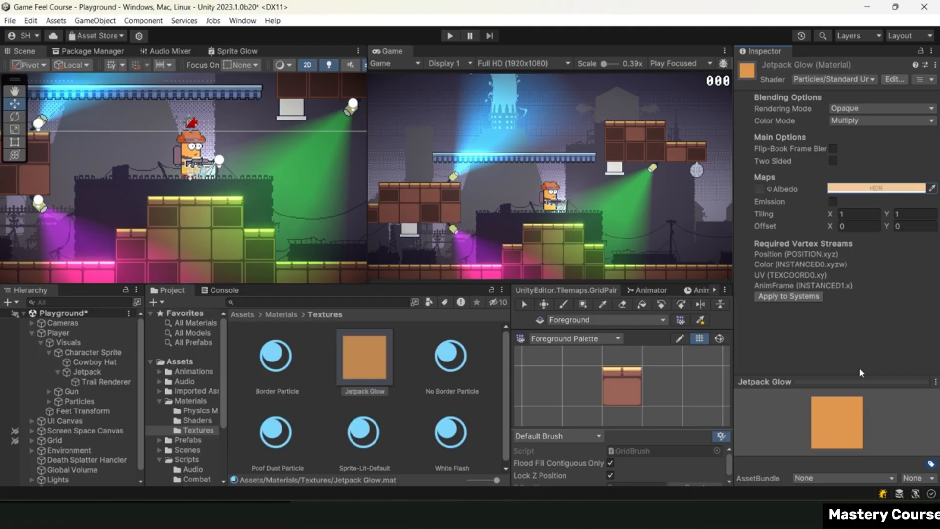
pyautogui.click(901, 189)
pyautogui.moveTo(865, 423); pyautogui.dragTo(873, 426)
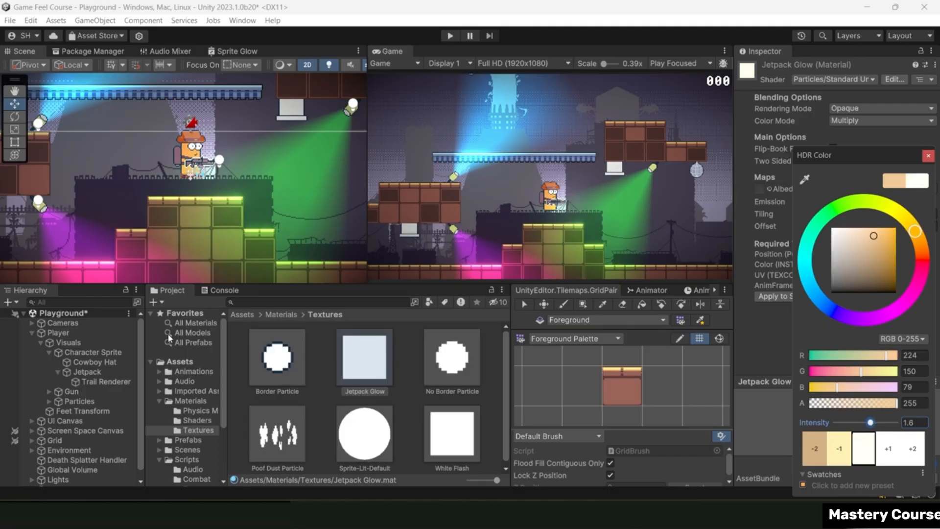
# Assign Jetpack Glow as the Trail Renderer's Element 0 material and move the object around the scene to preview the glowing trail.
pyautogui.click(118, 382)
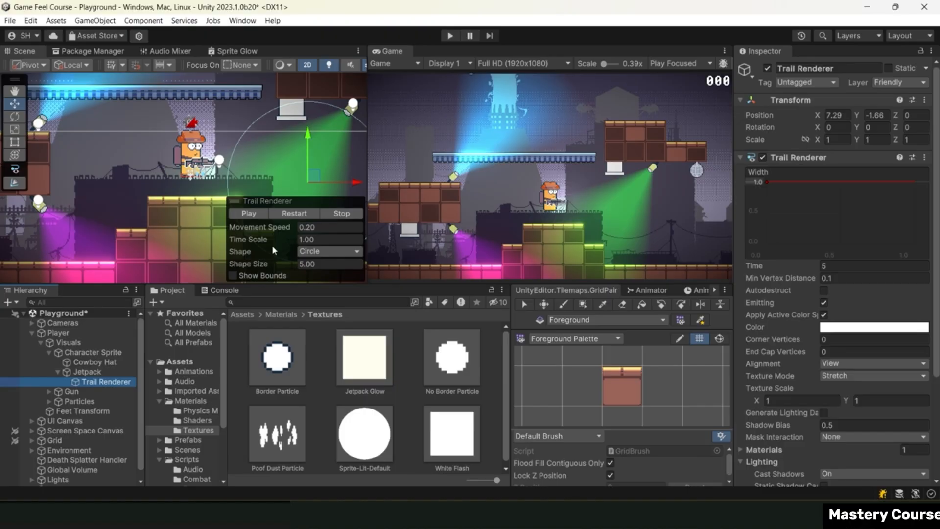
pyautogui.scroll(-5, 856, 330)
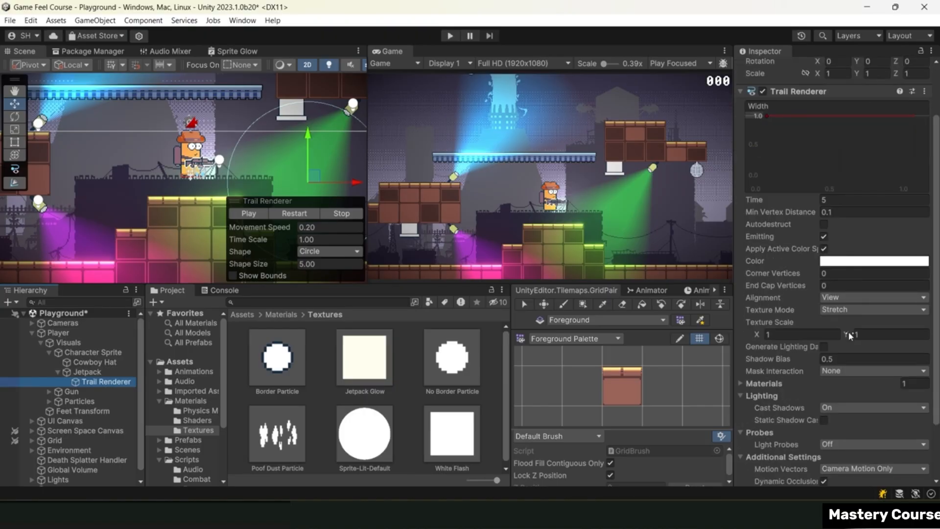
pyautogui.scroll(-1, 860, 272)
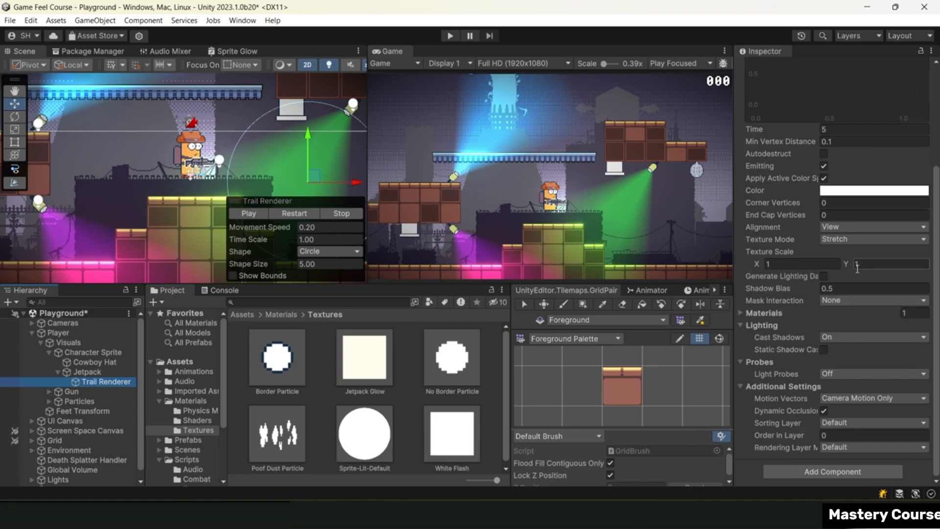
pyautogui.click(741, 314)
pyautogui.moveTo(364, 357); pyautogui.dragTo(857, 331)
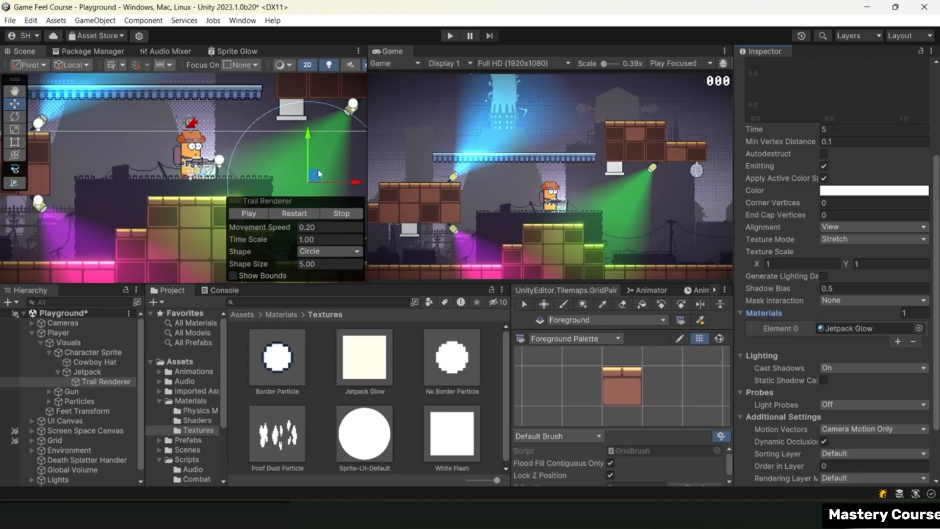
pyautogui.moveTo(259, 147)
pyautogui.mouseDown()
pyautogui.moveTo(147, 96)
pyautogui.moveTo(115, 164)
pyautogui.moveTo(220, 130)
pyautogui.moveTo(88, 98)
pyautogui.moveTo(303, 127)
pyautogui.moveTo(54, 212)
pyautogui.moveTo(29, 196)
pyautogui.moveTo(220, 215)
pyautogui.mouseUp()
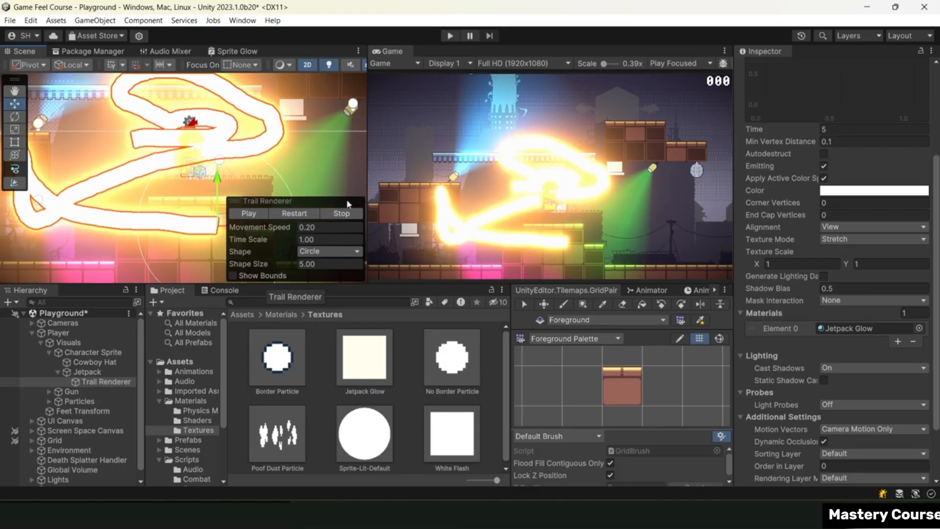
# Set the Trail Renderer's Time to 0.1.
pyautogui.scroll(2, 837, 231)
pyautogui.scroll(4, 837, 231)
pyautogui.click(834, 228)
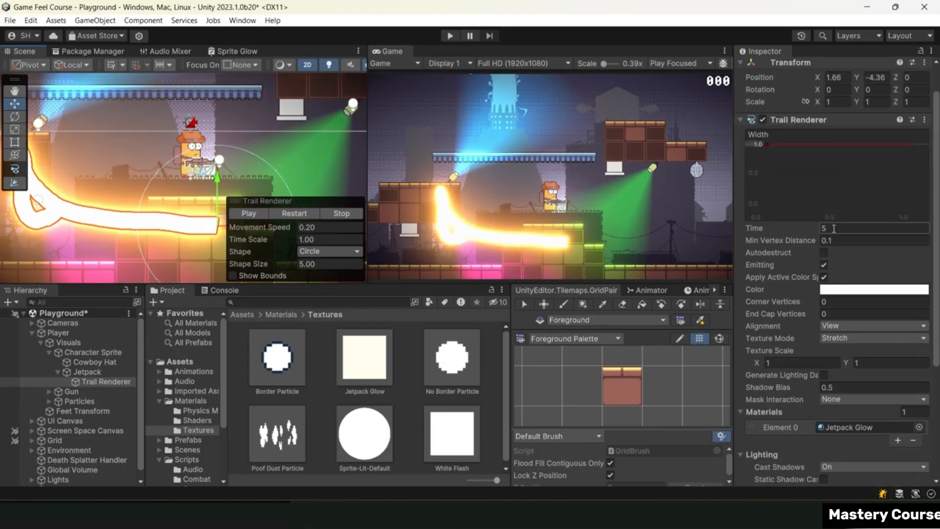
pyautogui.write('.1')
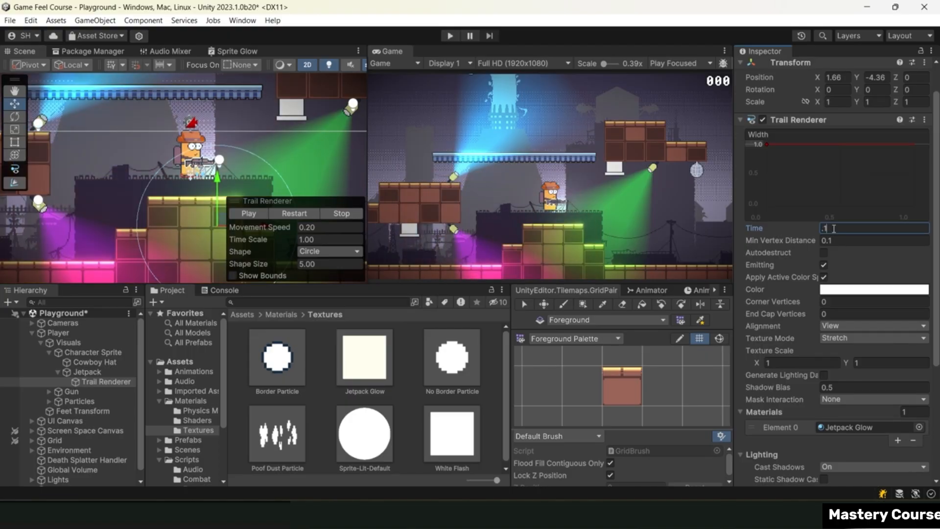
# Taper the trail's width curve by adding an end key at about 0.3 and lowering the start key to about 0.7.
pyautogui.rightClick(911, 144)
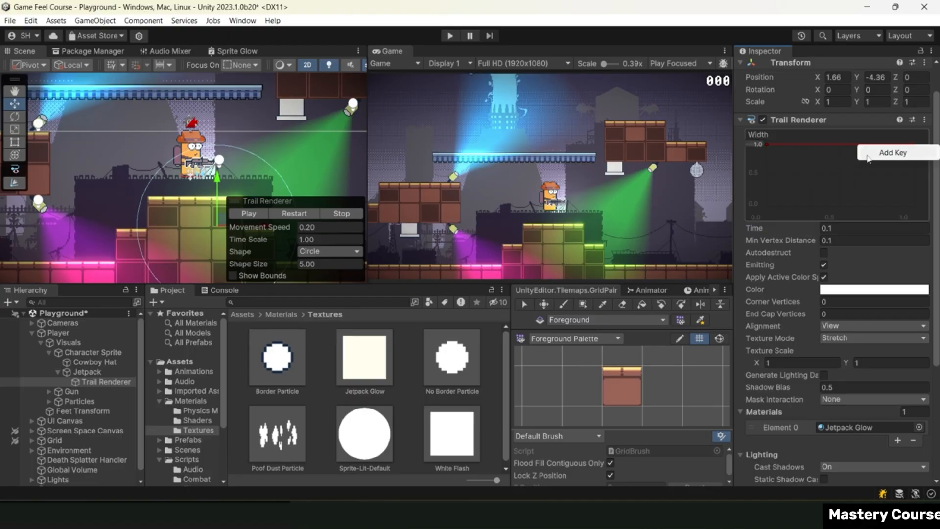
pyautogui.click(916, 153)
pyautogui.moveTo(912, 147); pyautogui.dragTo(919, 188)
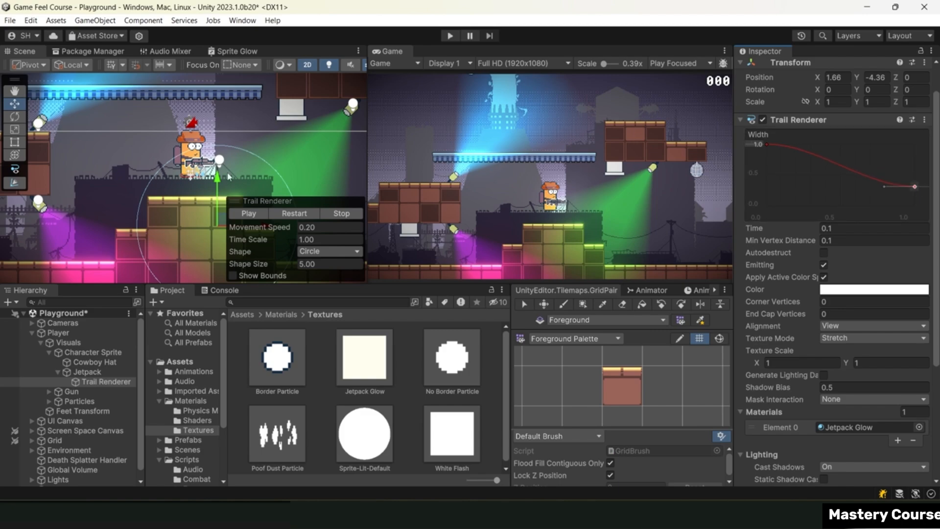
pyautogui.moveTo(222, 217)
pyautogui.mouseDown()
pyautogui.moveTo(202, 172)
pyautogui.moveTo(260, 121)
pyautogui.moveTo(141, 198)
pyautogui.mouseUp()
pyautogui.moveTo(767, 144); pyautogui.dragTo(758, 160)
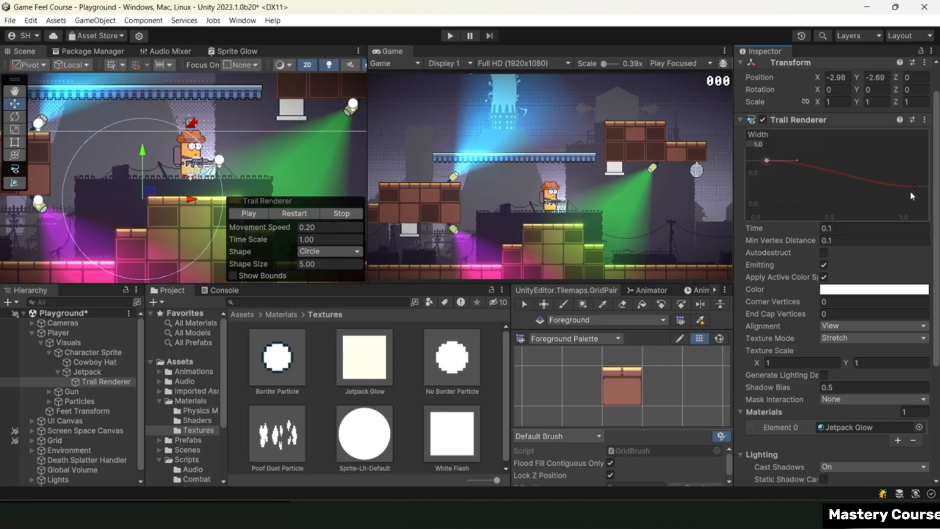
# Move the Trail Renderer object onto the jetpack at about X -0.85, Y -0.6 and play-test the trail while moving and jumping.
pyautogui.moveTo(152, 192)
pyautogui.mouseDown()
pyautogui.moveTo(204, 150)
pyautogui.moveTo(267, 155)
pyautogui.moveTo(208, 155)
pyautogui.moveTo(115, 186)
pyautogui.moveTo(196, 147)
pyautogui.moveTo(254, 142)
pyautogui.moveTo(152, 157)
pyautogui.moveTo(183, 160)
pyautogui.mouseUp()
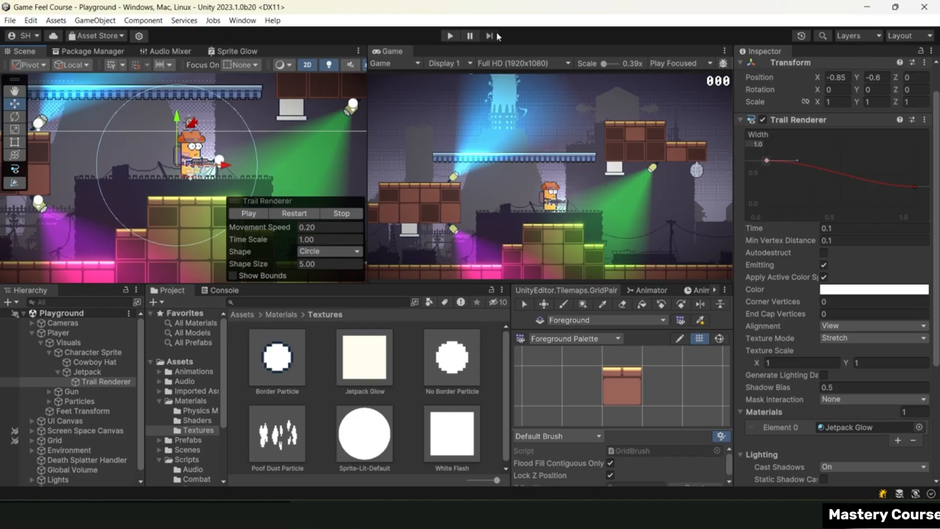
pyautogui.click(450, 35)
pyautogui.press('space')
pyautogui.press('a')
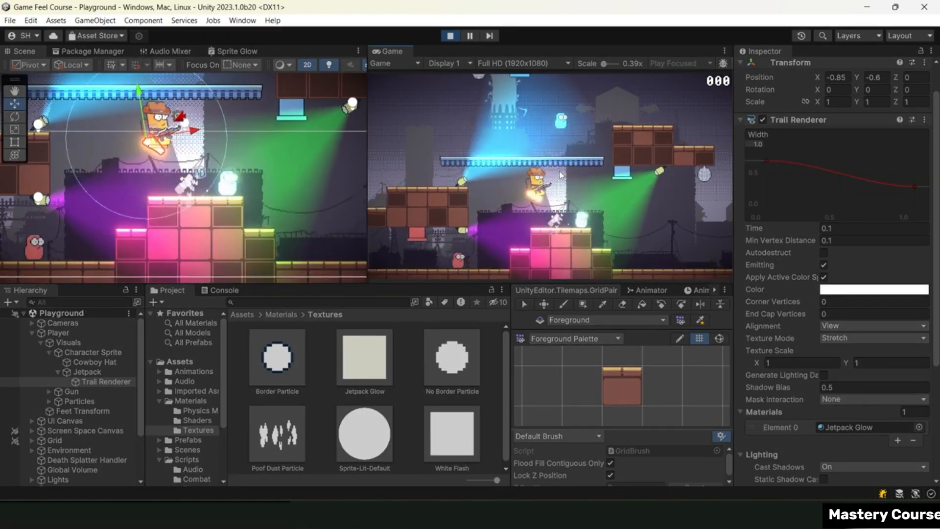
pyautogui.press('d')
pyautogui.press('d')
pyautogui.press('space')
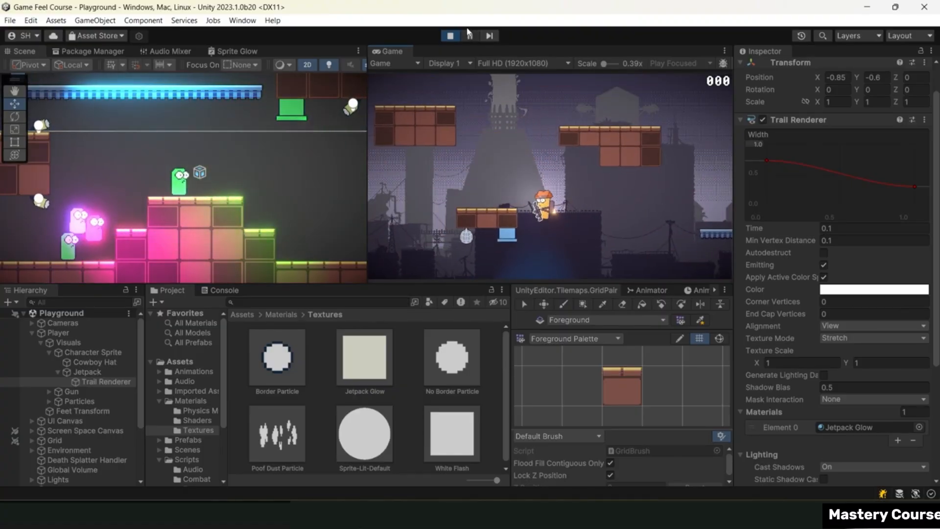
pyautogui.hotkey('ctrl', 'p')
# Raise the Trail Renderer object to about Y -0.41 and lower both keys of its width curve slightly.
pyautogui.scroll(3, 197, 163)
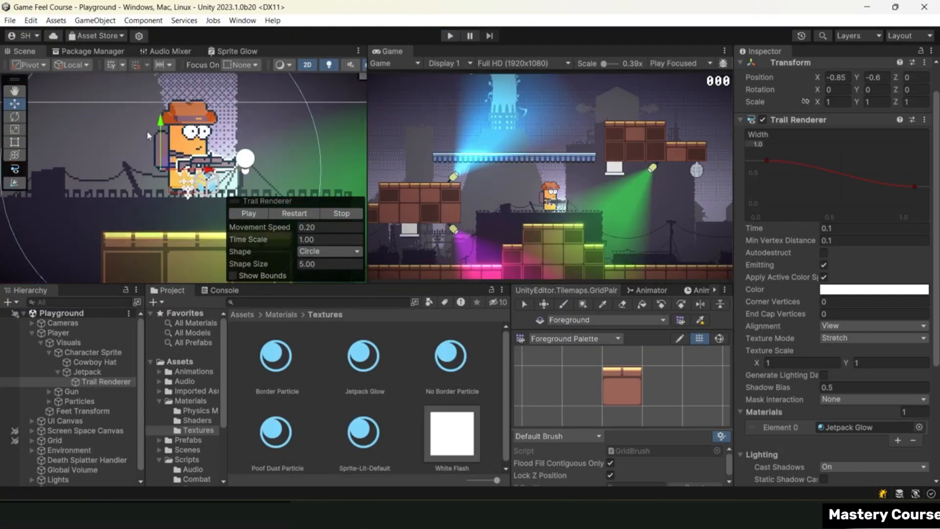
pyautogui.moveTo(164, 125); pyautogui.dragTo(165, 119)
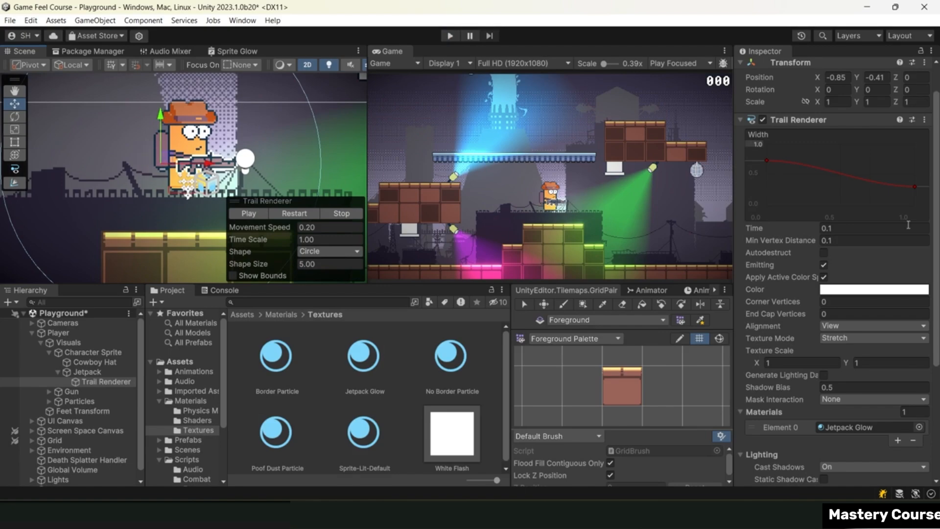
pyautogui.moveTo(767, 164); pyautogui.dragTo(767, 167)
pyautogui.moveTo(916, 191); pyautogui.dragTo(915, 194)
# Turn off the trail's Emitting option, assign Trail Renderer to the Player's Jetpack Trailer Renderer field, and save the scene.
pyautogui.hotkey('ctrl', 's')
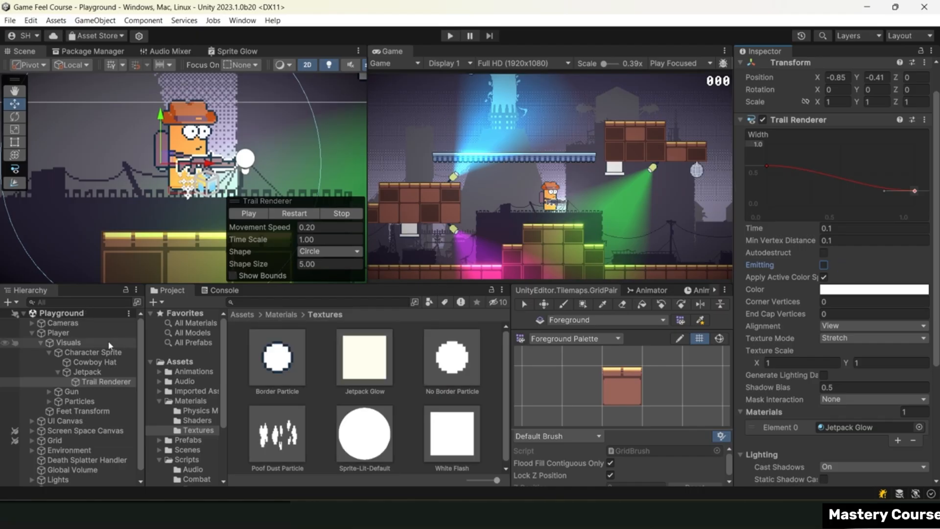
pyautogui.click(90, 334)
pyautogui.moveTo(802, 222); pyautogui.dragTo(844, 143)
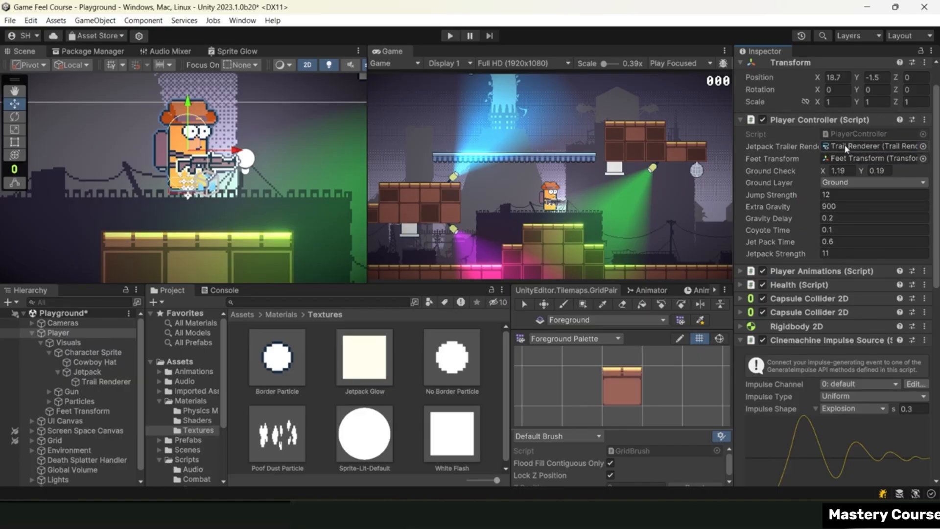
pyautogui.hotkey('ctrl', 's')
# In the PlayerController script, set _jetpackTrailerRenderer.emitting to true as the first line of StartJetpack and save the script.
pyautogui.doubleClick(854, 134)
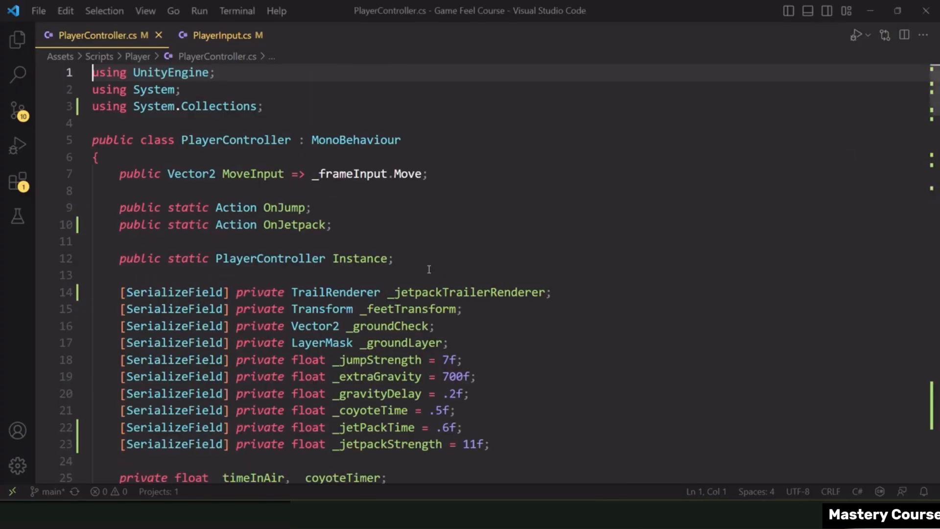
pyautogui.scroll(-20, 421, 270)
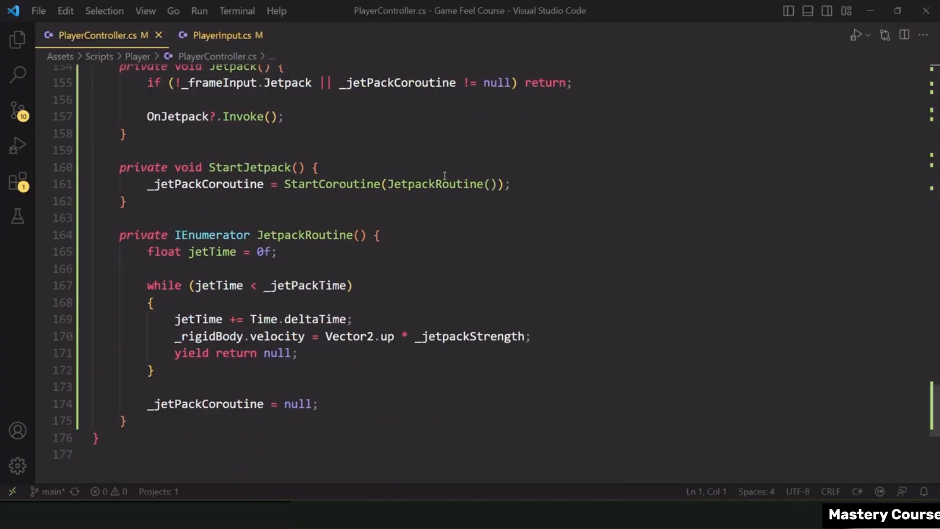
pyautogui.click(443, 169)
pyautogui.press('Return')
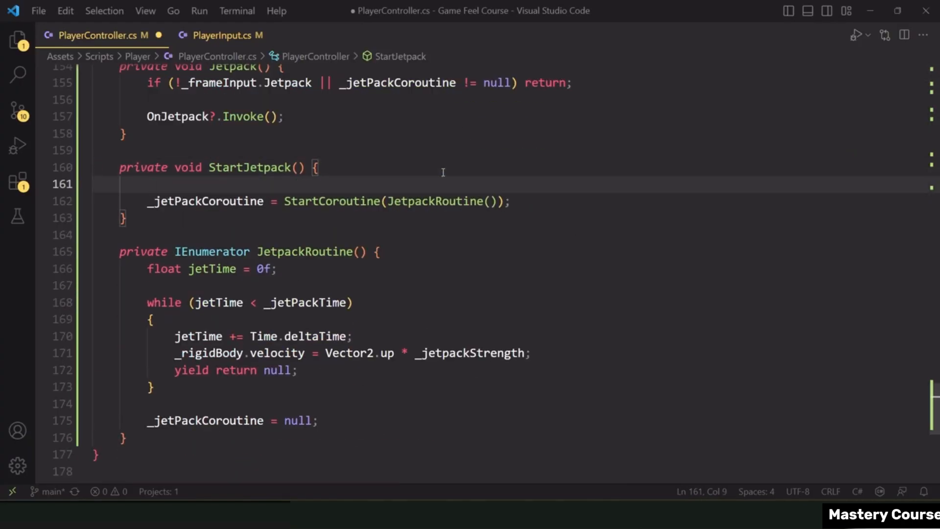
pyautogui.write('_trail')
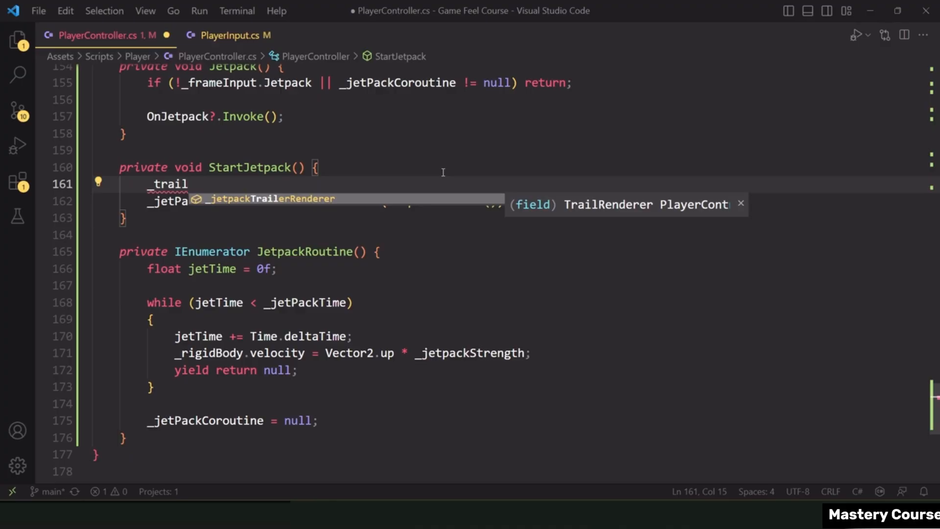
pyautogui.press('Tab')
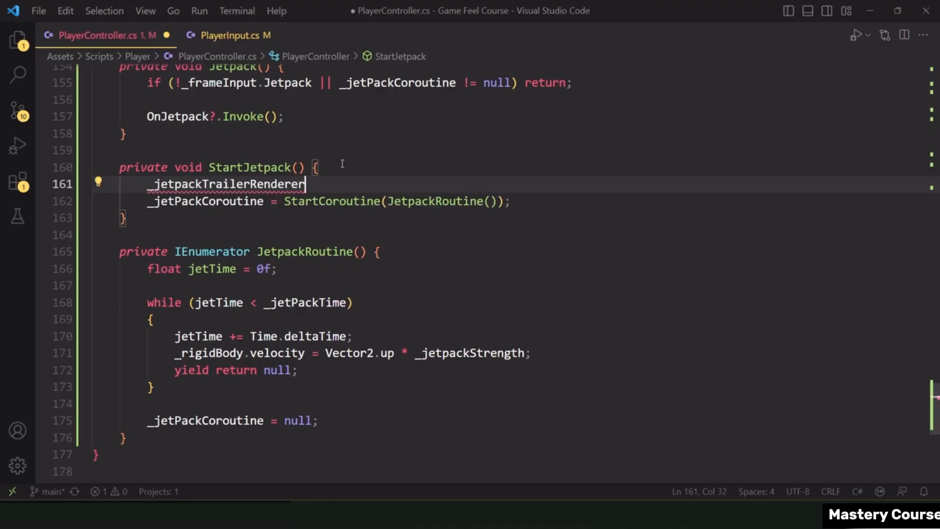
pyautogui.moveTo(197, 185); pyautogui.dragTo(298, 186)
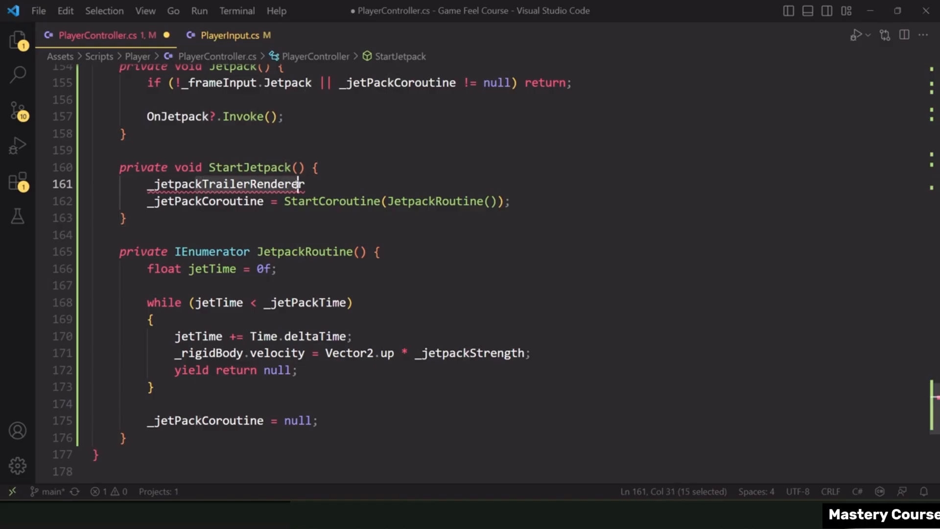
pyautogui.click(323, 186)
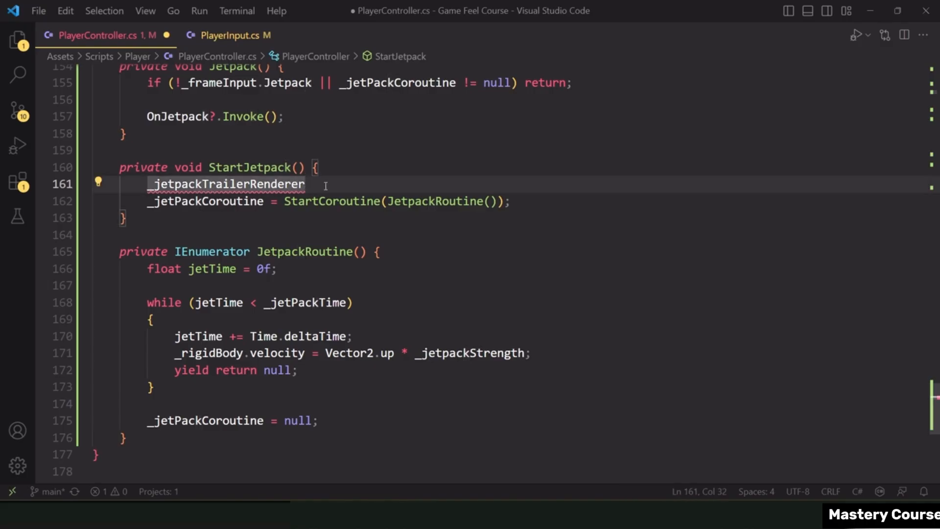
pyautogui.write('.em')
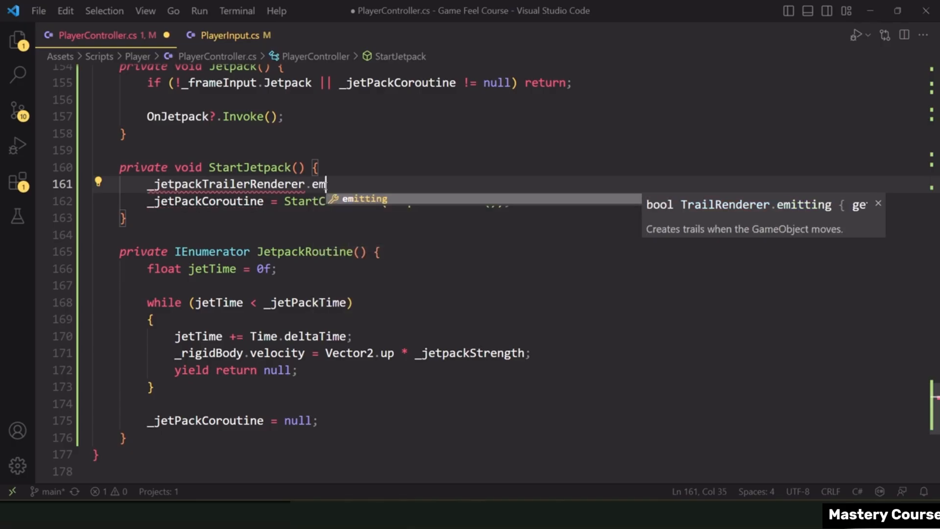
pyautogui.press('Tab')
pyautogui.write('= true;')
pyautogui.hotkey('ctrl', 's')
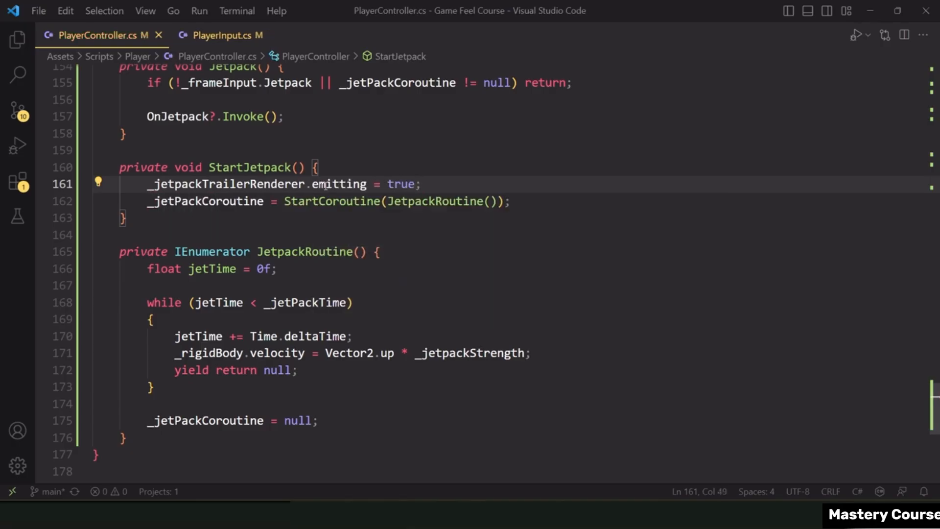
# Rename the _jetpackTrailerRenderer variable to _jetpackTrailRenderer everywhere in the script.
pyautogui.press('Left')
pyautogui.press('Left')
pyautogui.press('Left')
pyautogui.press('Left')
pyautogui.press('Left')
pyautogui.press('Left')
pyautogui.press('Left')
pyautogui.press('Left')
pyautogui.press('Left')
pyautogui.press('Left')
pyautogui.press('Left')
pyautogui.press('Left')
pyautogui.press('Left')
pyautogui.press('Left')
pyautogui.press('Left')
pyautogui.press('Left')
pyautogui.hotkey('ctrl', 'shift', 'Left')
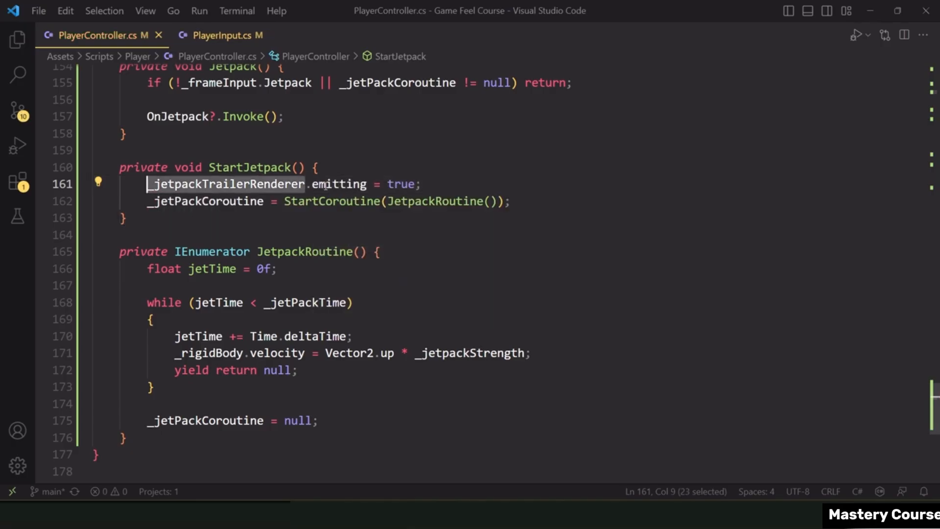
pyautogui.press('F2')
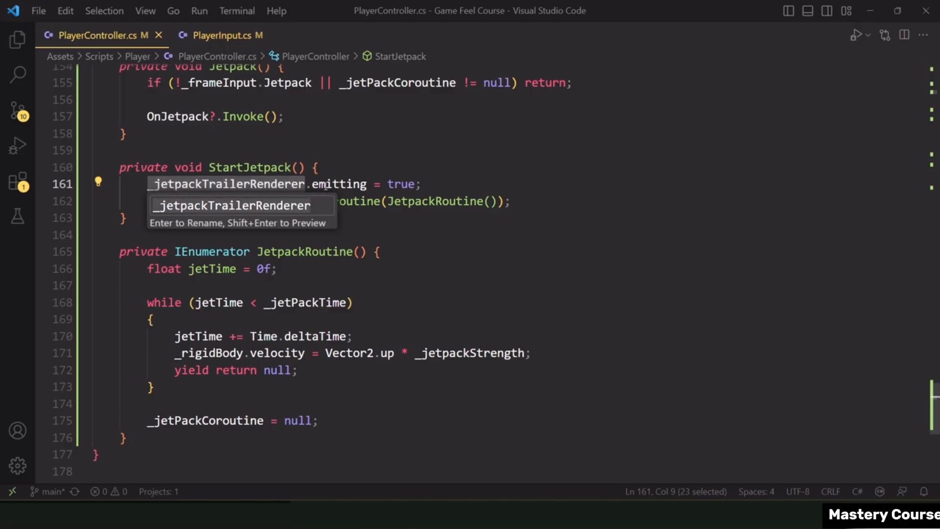
pyautogui.press('Right')
pyautogui.press('Left')
pyautogui.press('Left')
pyautogui.press('Left')
pyautogui.press('Left')
pyautogui.press('Left')
pyautogui.press('Left')
pyautogui.press('Left')
pyautogui.press('Left')
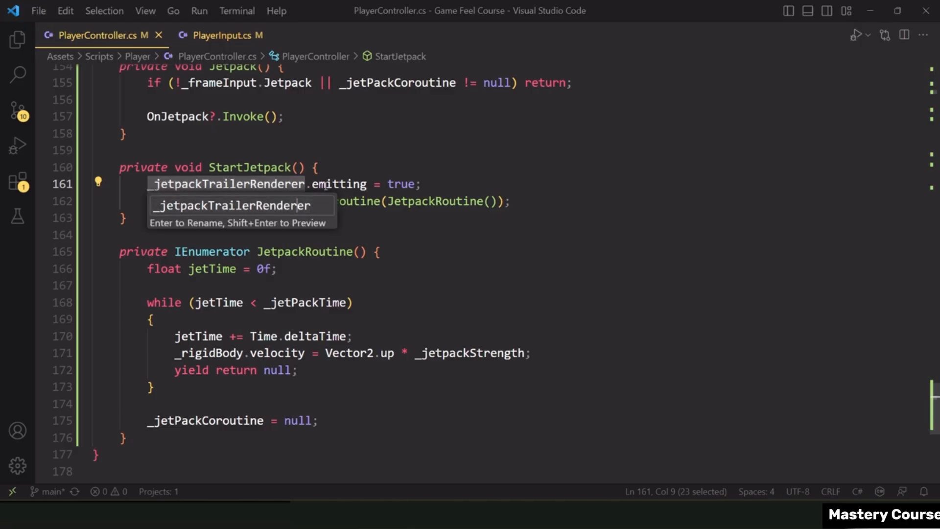
pyautogui.press('BackSpace')
pyautogui.press('BackSpace')
pyautogui.press('Return')
# Copy the emitting line into JetpackRoutine just above _jetPackCoroutine = null and change its value to false.
pyautogui.click(421, 185)
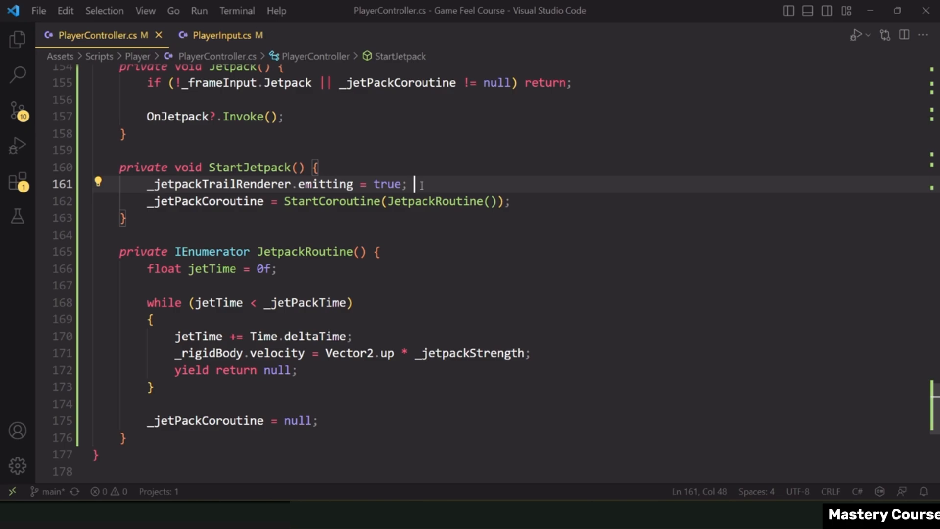
pyautogui.click(220, 405)
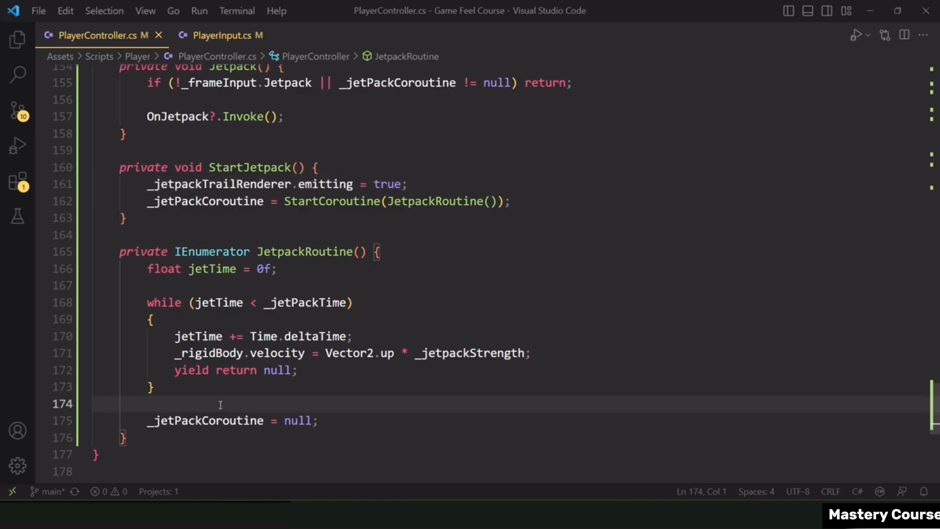
pyautogui.press('Return')
pyautogui.press('Tab')
pyautogui.write('_jetpackTrailRenderer.emitting = true;')
pyautogui.press('Delete')
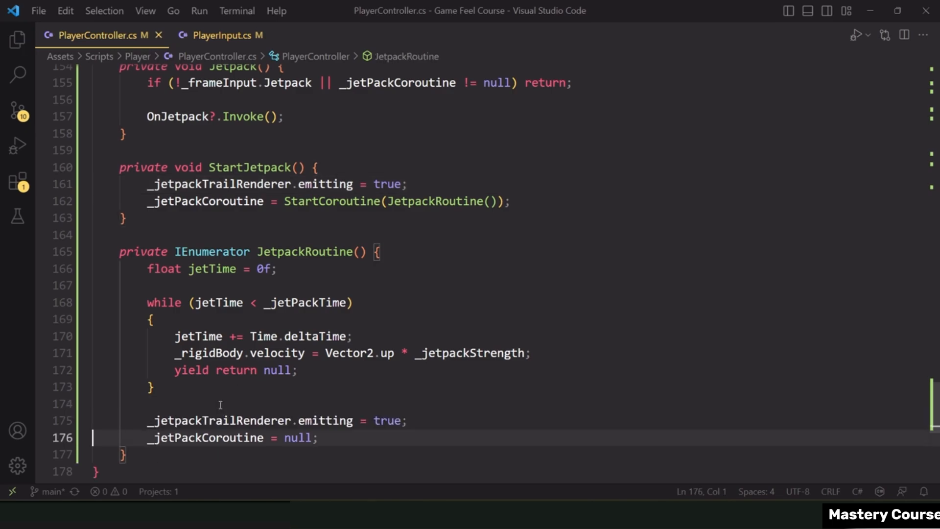
pyautogui.press('Up')
pyautogui.hotkey('ctrl', 's')
pyautogui.press('End')
pyautogui.press('Left')
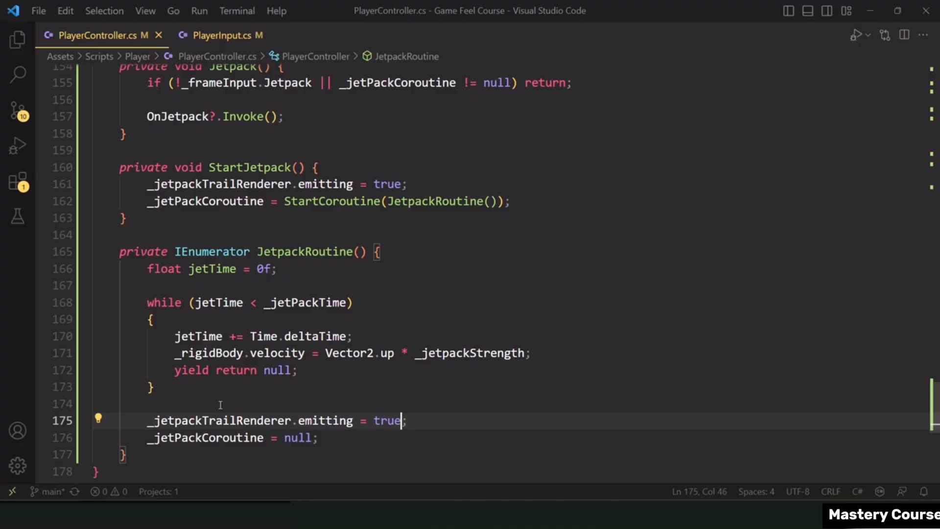
pyautogui.hotkey('ctrl', 'shift', 'Left')
pyautogui.write('false')
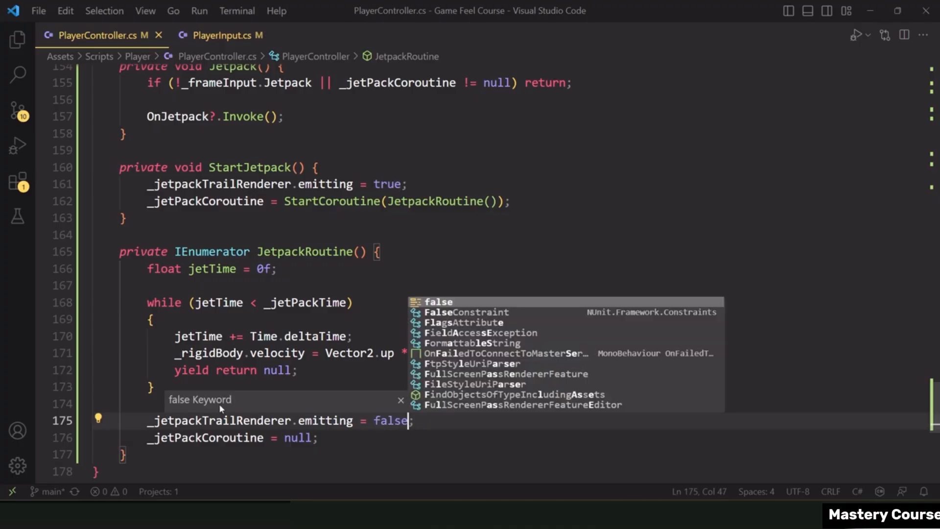
pyautogui.click(340, 336)
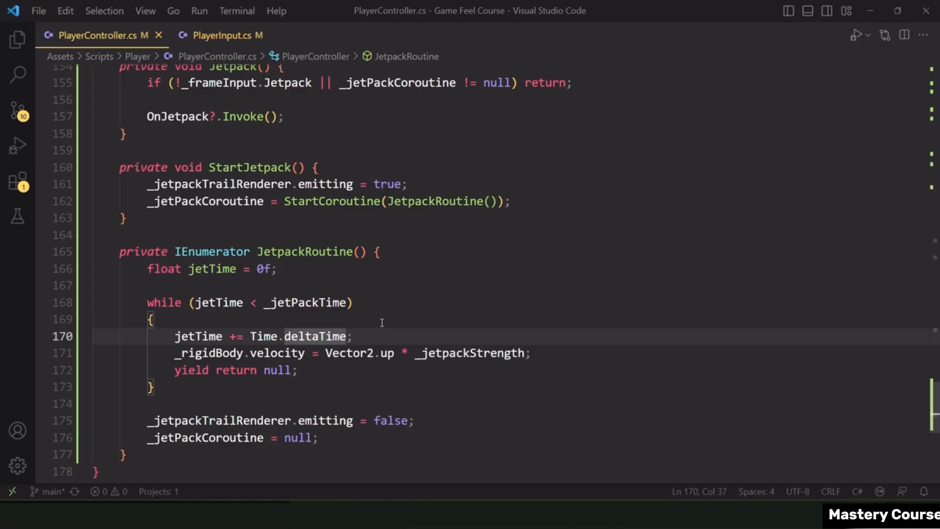
# Switch back to Unity and assign the Trail Renderer object to the Player's Jetpack Trail Renderer field.
pyautogui.hotkey('alt', 'Tab')
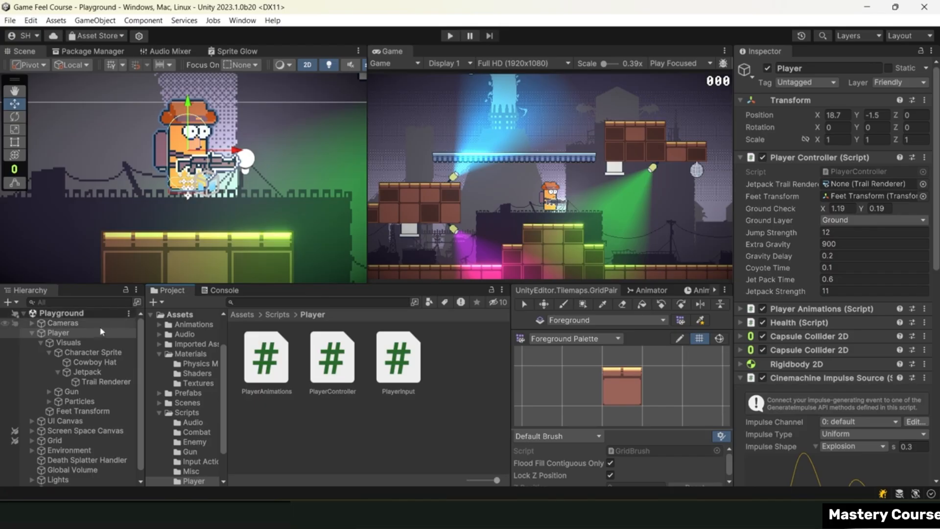
pyautogui.click(72, 324)
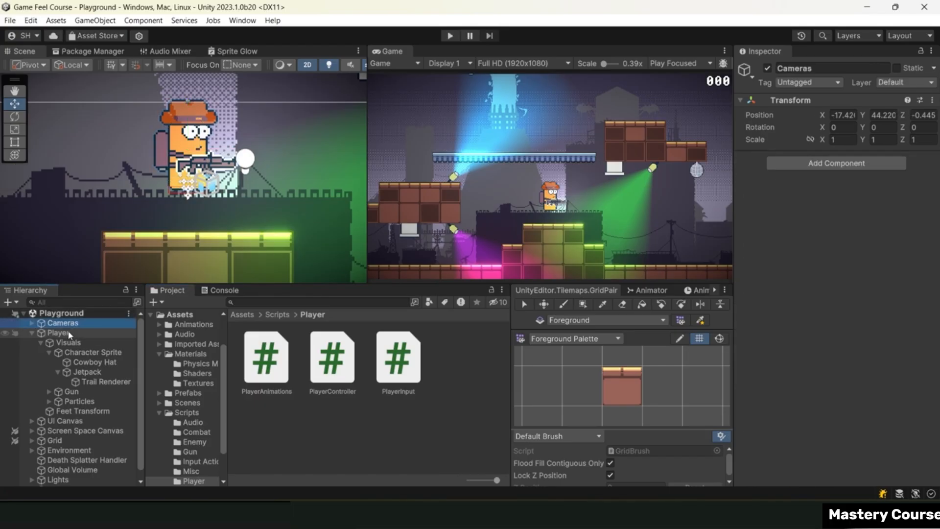
pyautogui.click(71, 334)
pyautogui.moveTo(98, 383); pyautogui.dragTo(858, 186)
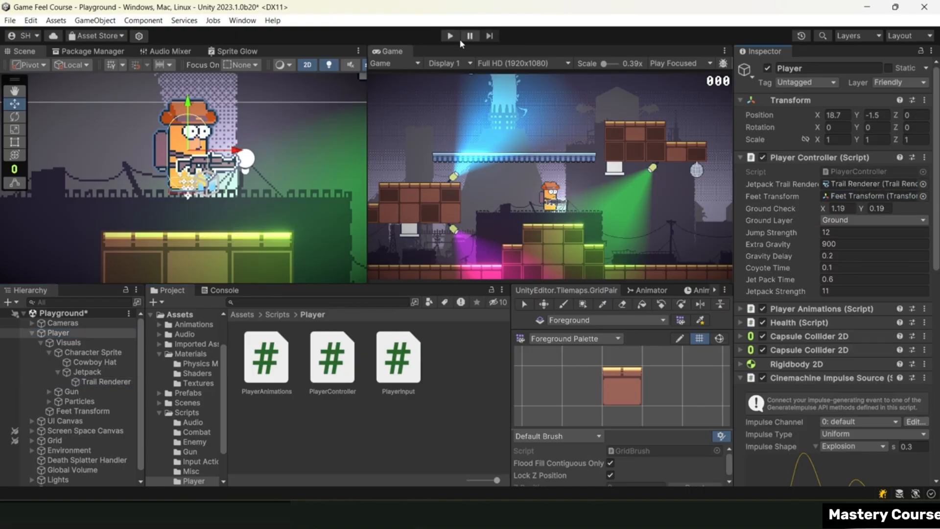
# Play-test the jetpack trail while moving, jumping and jetting around the level, and stop the game.
pyautogui.click(451, 37)
pyautogui.press('space')
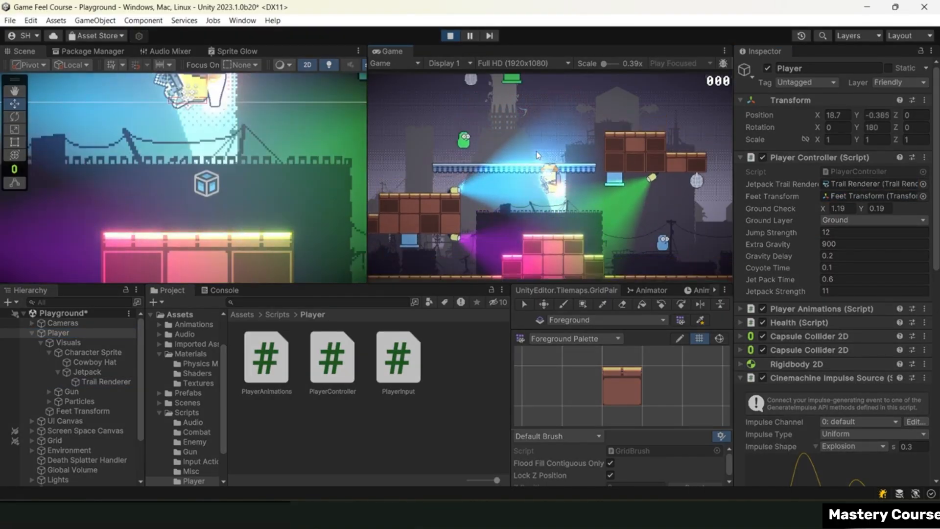
pyautogui.press('d')
pyautogui.press('a')
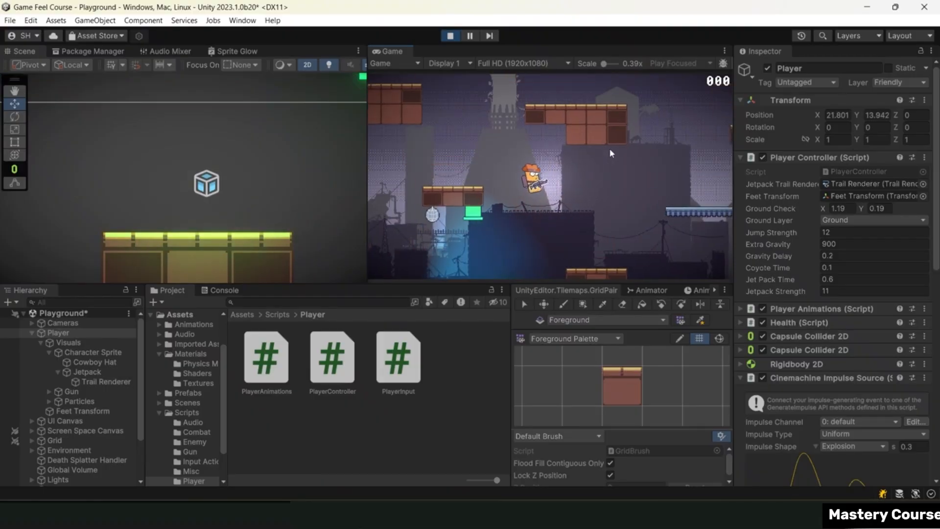
pyautogui.press('space')
pyautogui.press('space')
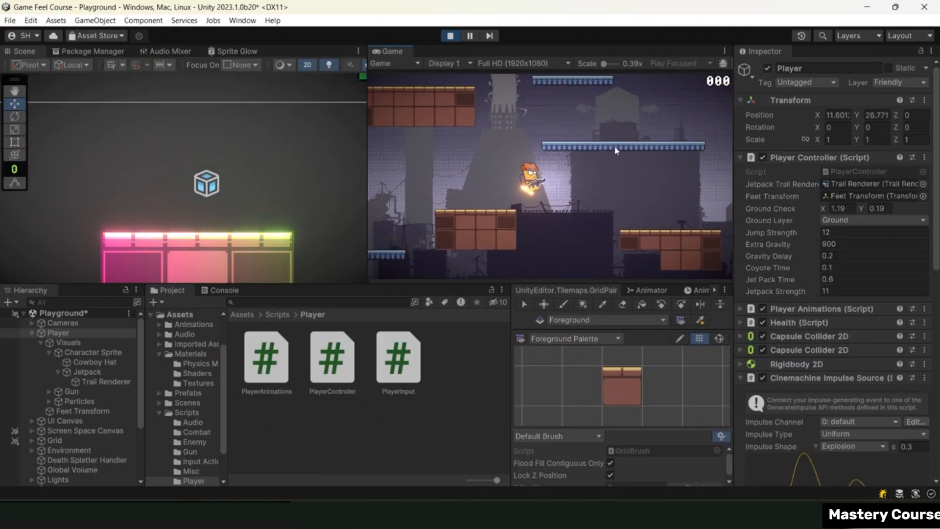
pyautogui.press('space')
pyautogui.press('a')
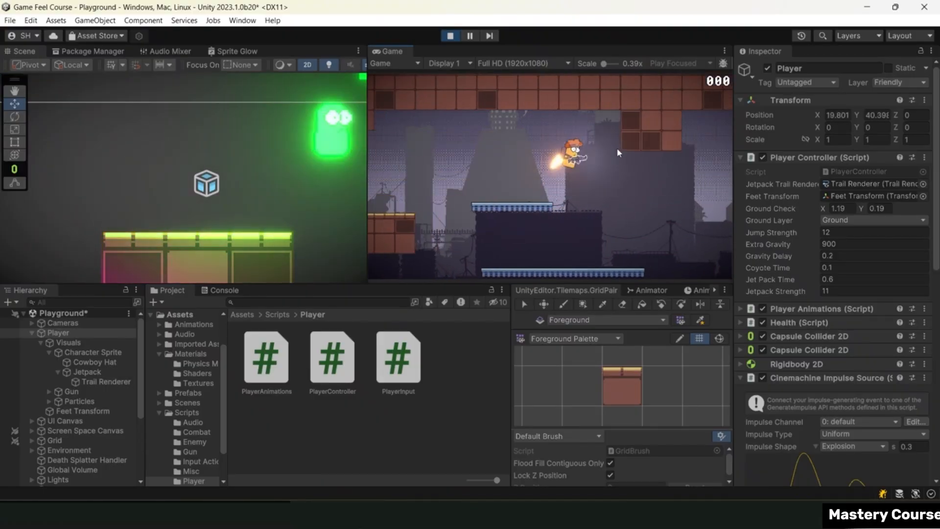
pyautogui.press('a')
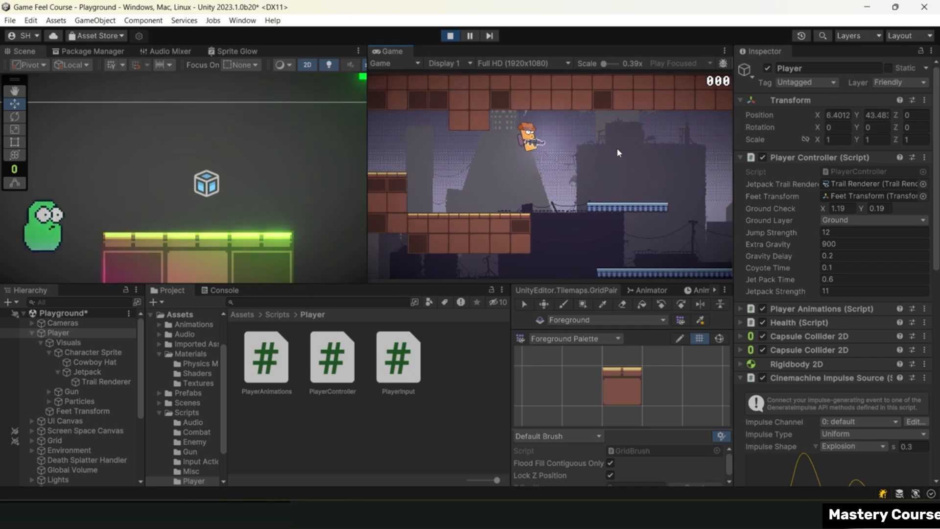
pyautogui.press('space')
pyautogui.press('d')
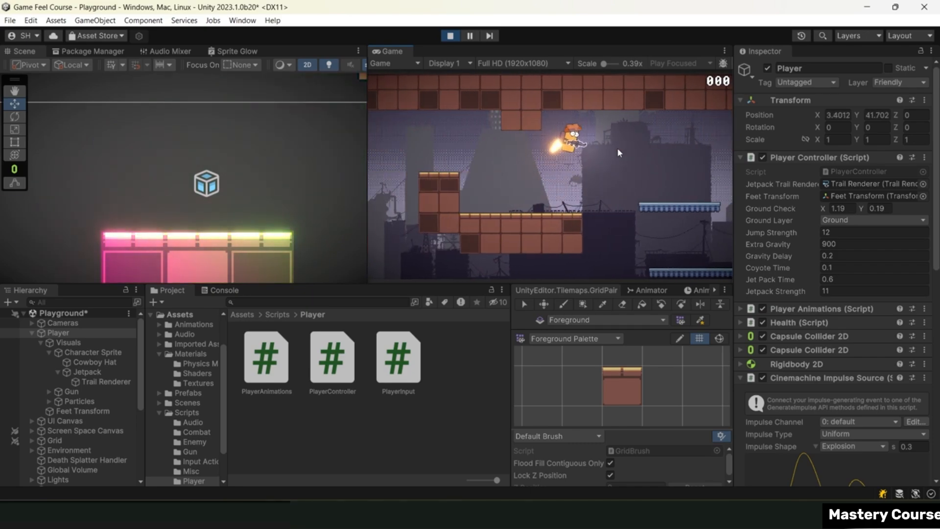
pyautogui.press('d')
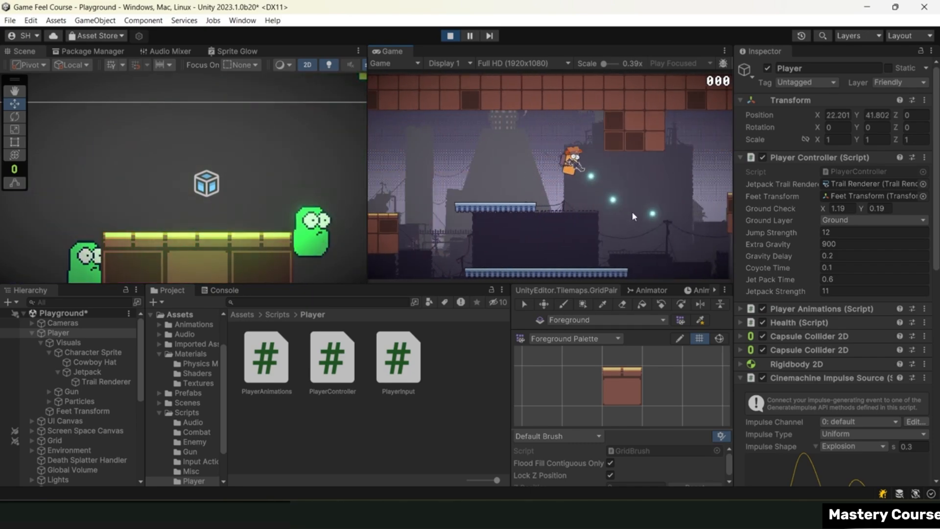
pyautogui.press('a')
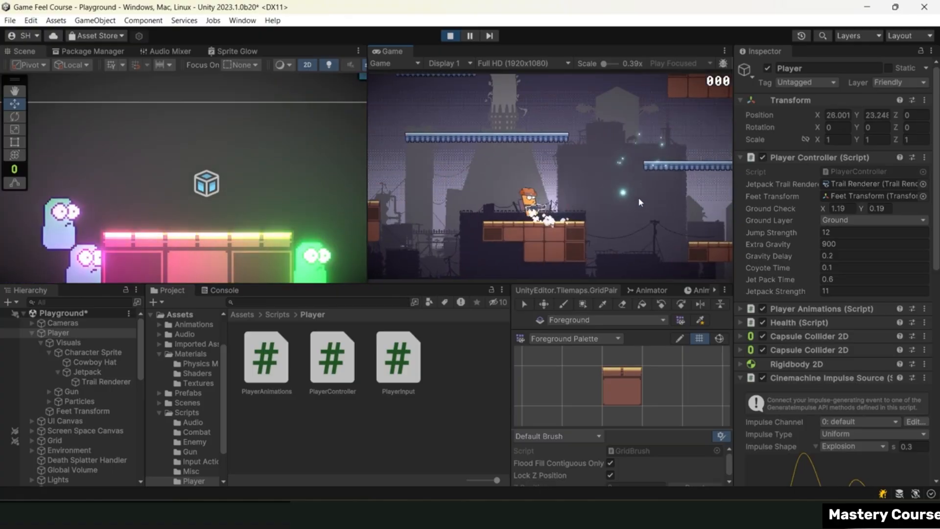
pyautogui.press('space')
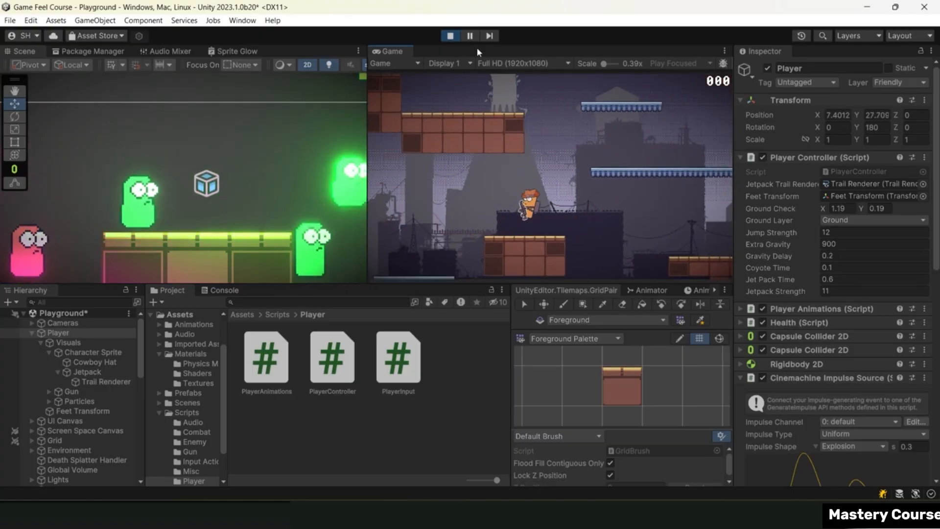
pyautogui.click(450, 36)
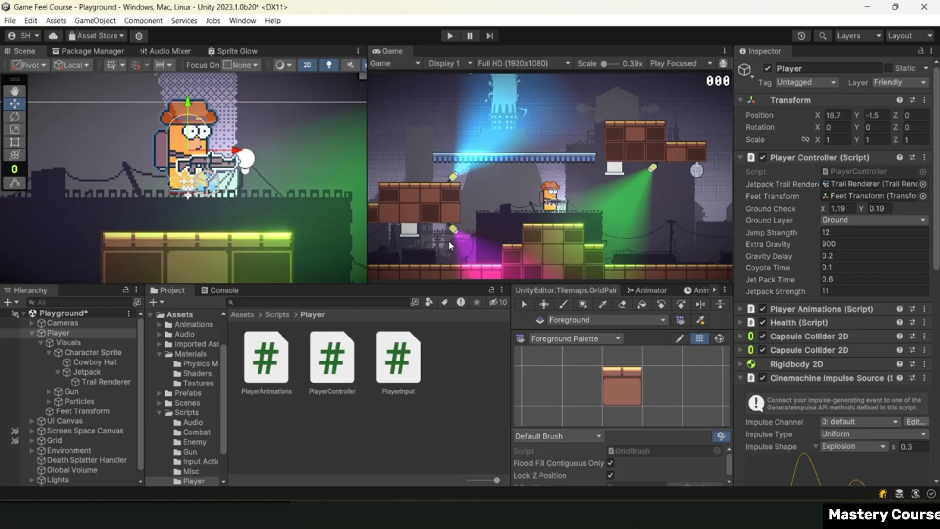
# Save the scene and open the SoundsCollectionSO script from the Sounds Collection SO asset in the Audio folder.
pyautogui.hotkey('ctrl', 's')
pyautogui.click(244, 315)
pyautogui.doubleClick(389, 362)
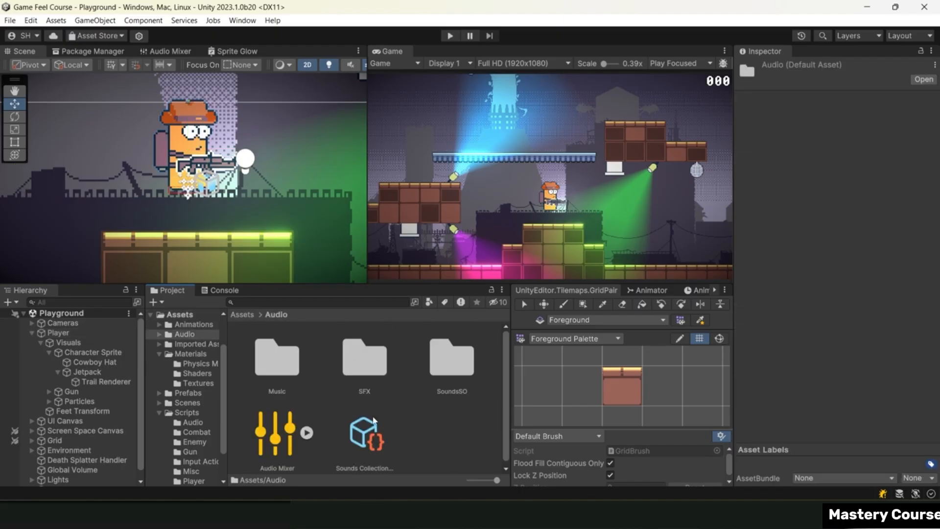
pyautogui.click(374, 421)
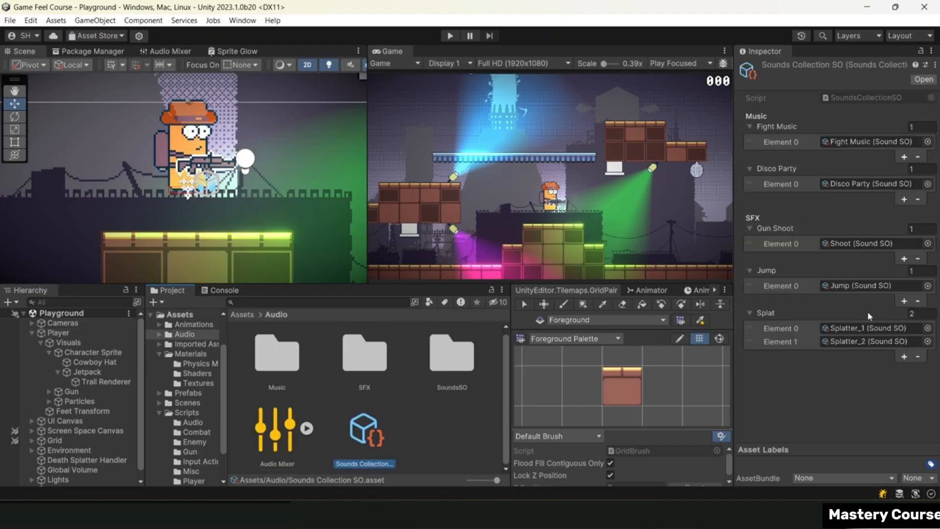
pyautogui.doubleClick(870, 98)
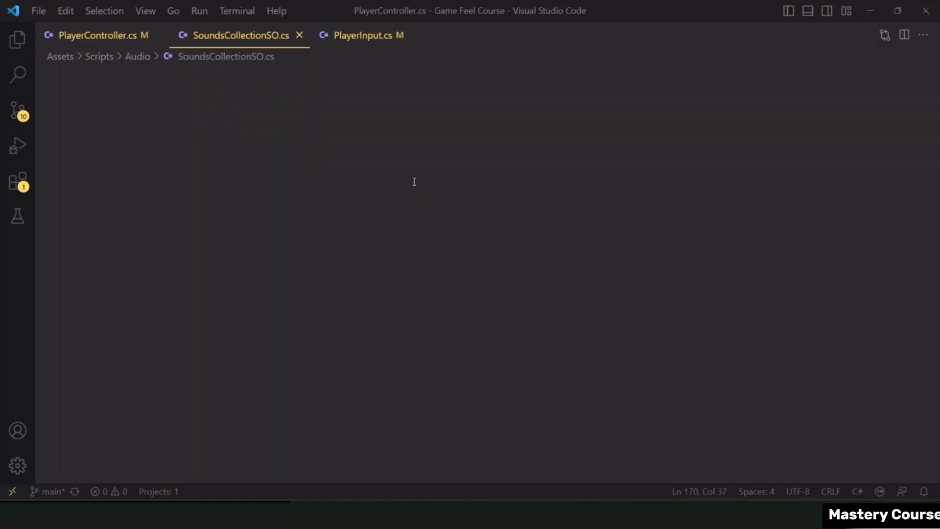
# Declare a public SoundSO[] Jetpack array below Splat in SoundsCollectionSO and save the script.
pyautogui.click(297, 309)
pyautogui.press('Return')
pyautogui.write('publ')
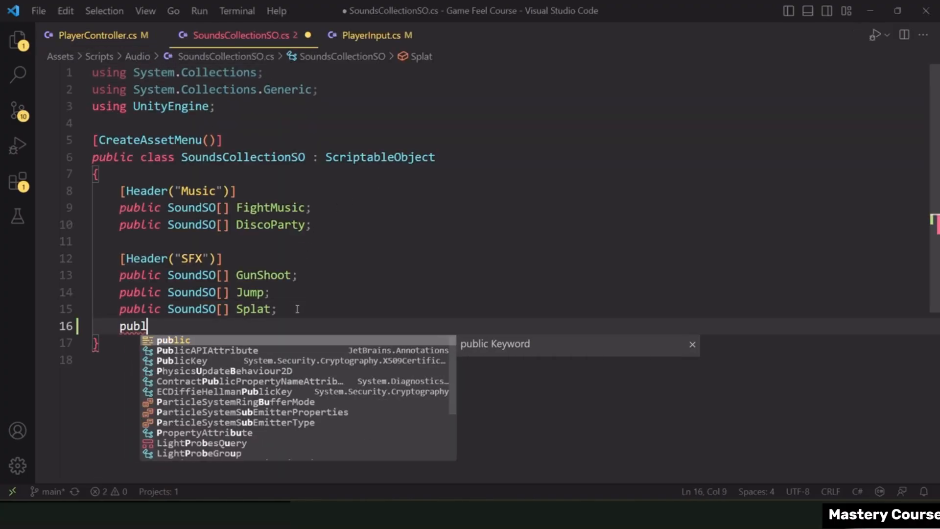
pyautogui.write('ic SoundSO[] ')
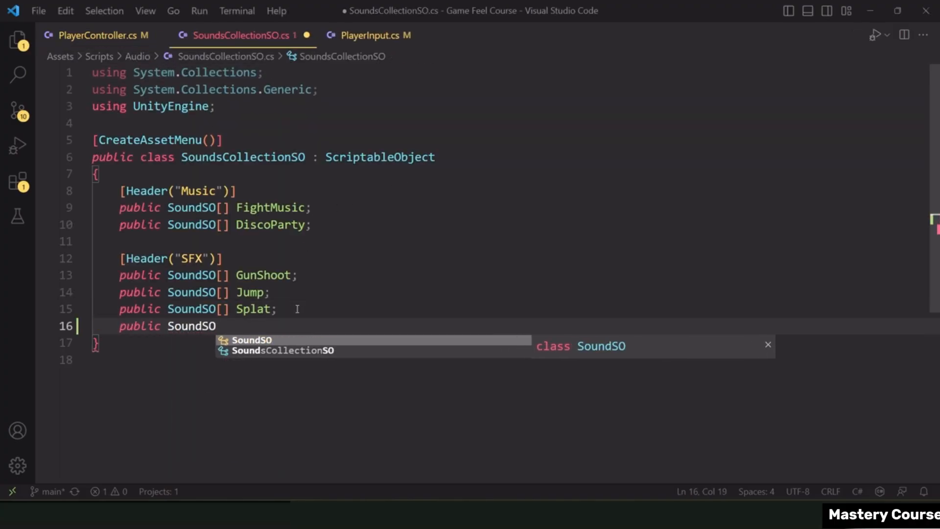
pyautogui.write('Jetpack;')
pyautogui.hotkey('ctrl', 's')
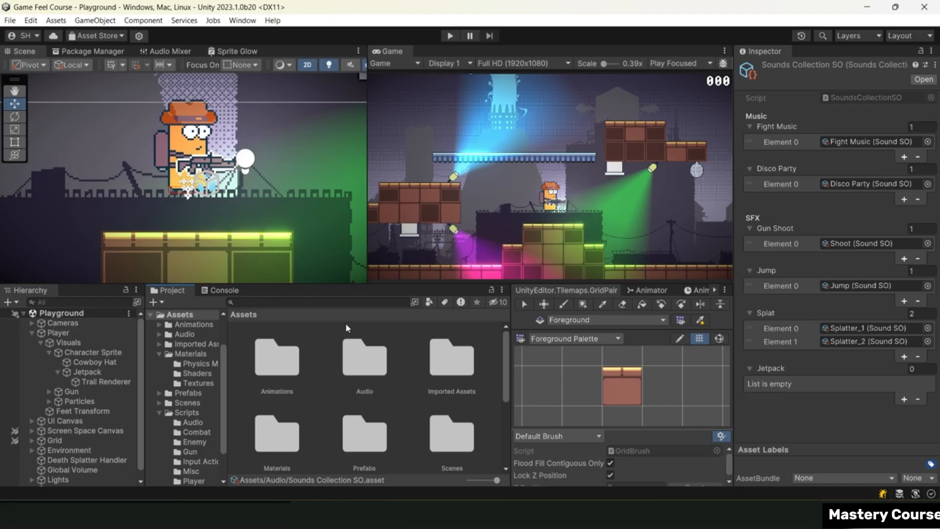
# Switch to Unity and look up the Jetpack audio clip in the SFX folder under Audio.
pyautogui.doubleClick(358, 351)
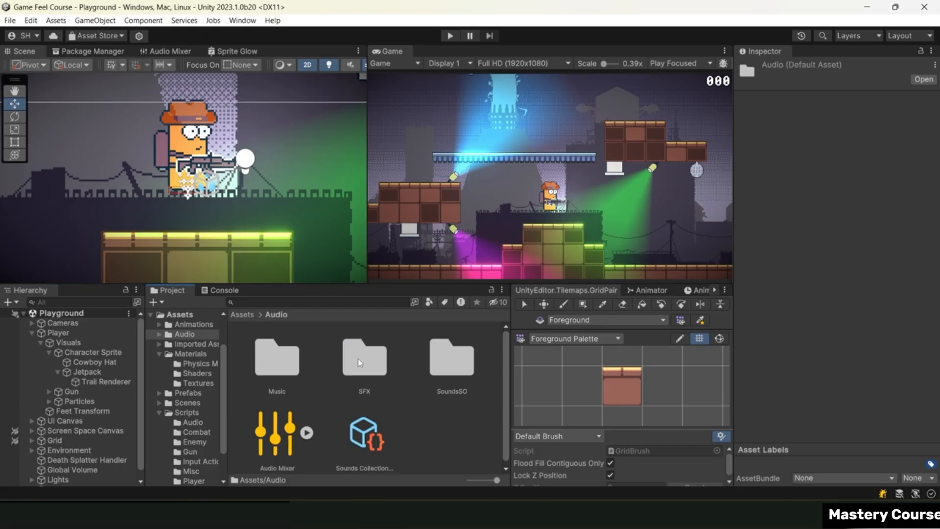
pyautogui.doubleClick(359, 363)
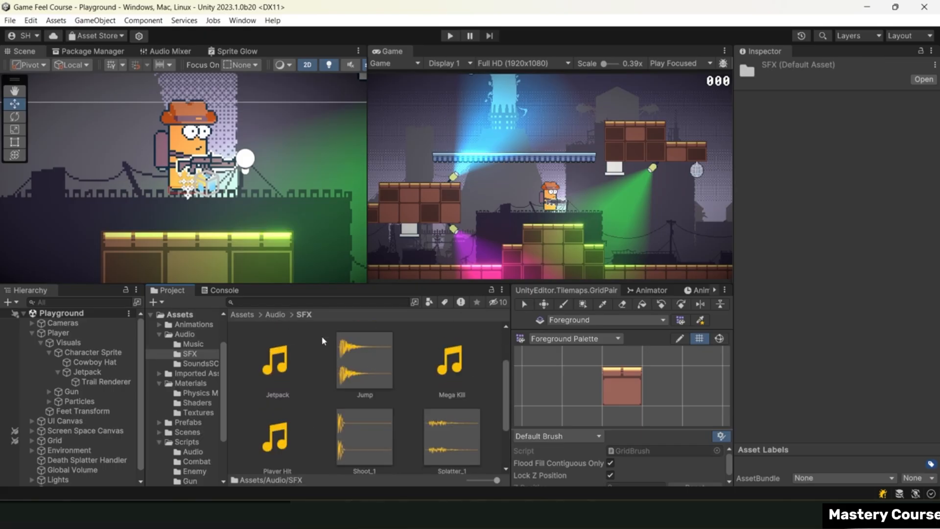
pyautogui.scroll(-3, 371, 366)
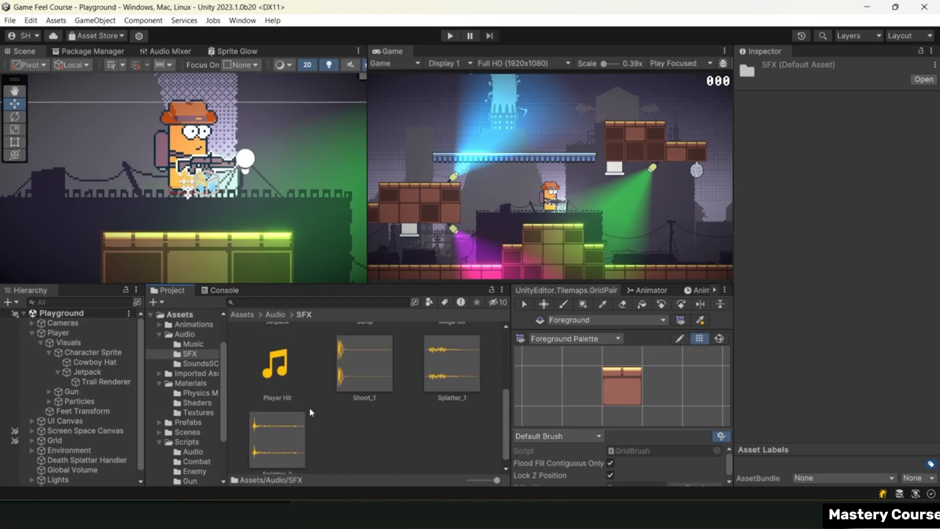
pyautogui.scroll(3, 309, 407)
pyautogui.click(289, 360)
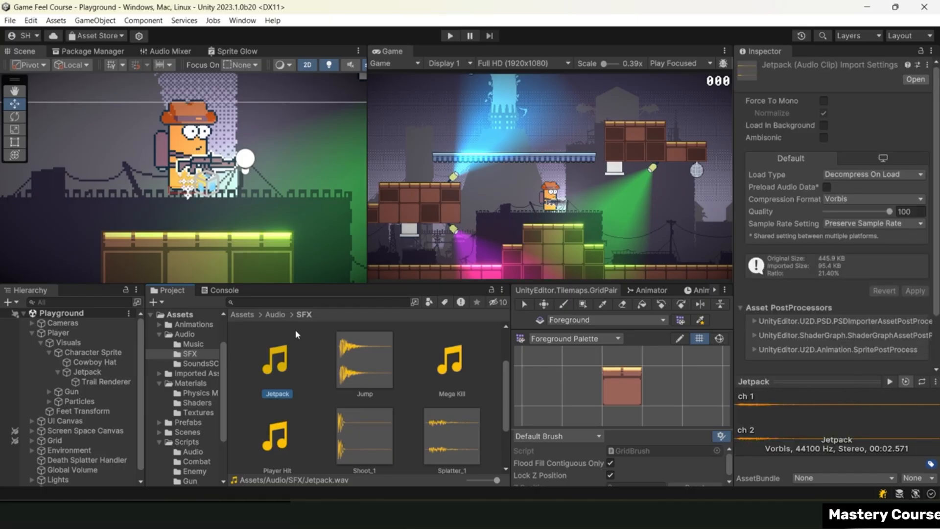
# Create a Sound SO asset named Jetpack in the SoundsSO folder under Audio.
pyautogui.click(277, 316)
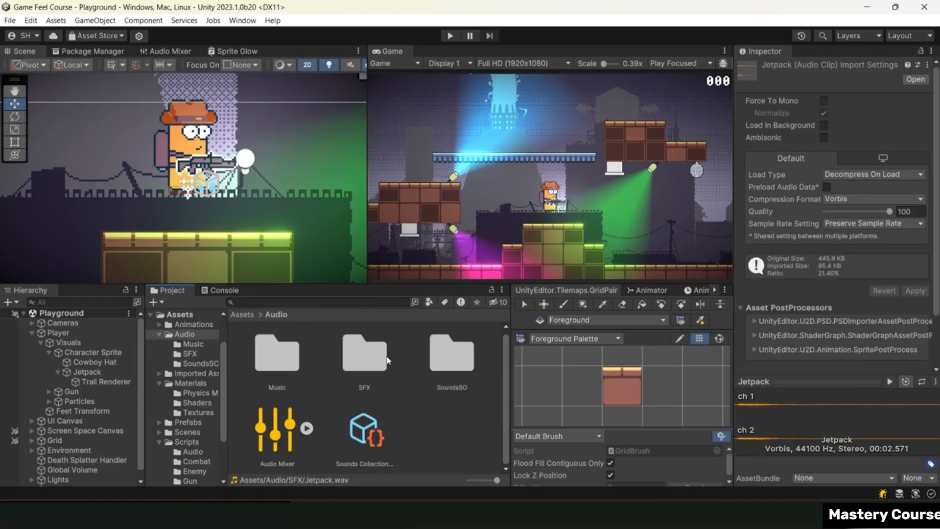
pyautogui.doubleClick(451, 354)
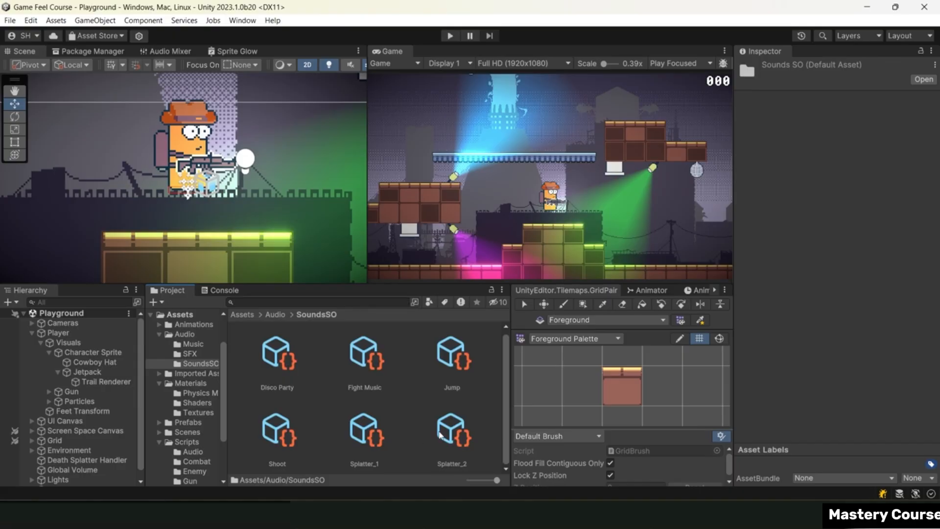
pyautogui.rightClick(417, 395)
pyautogui.moveTo(483, 63)
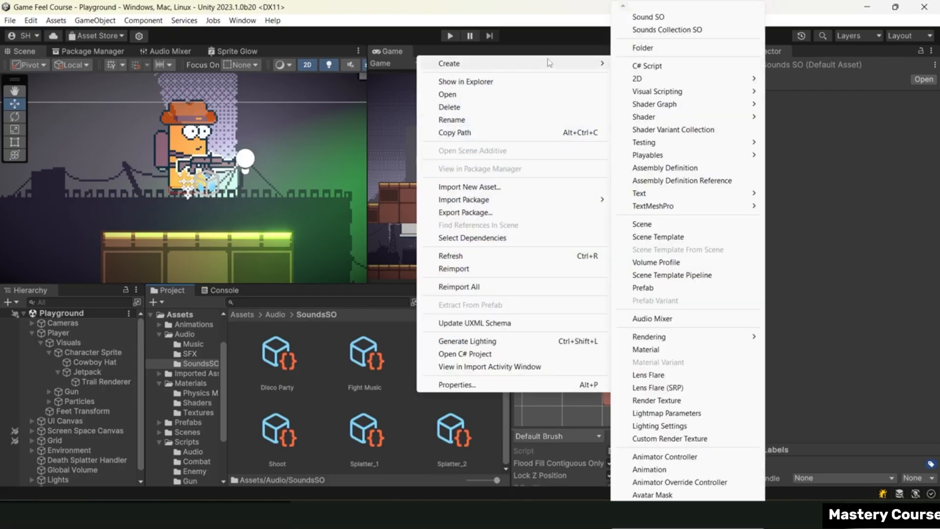
pyautogui.click(648, 17)
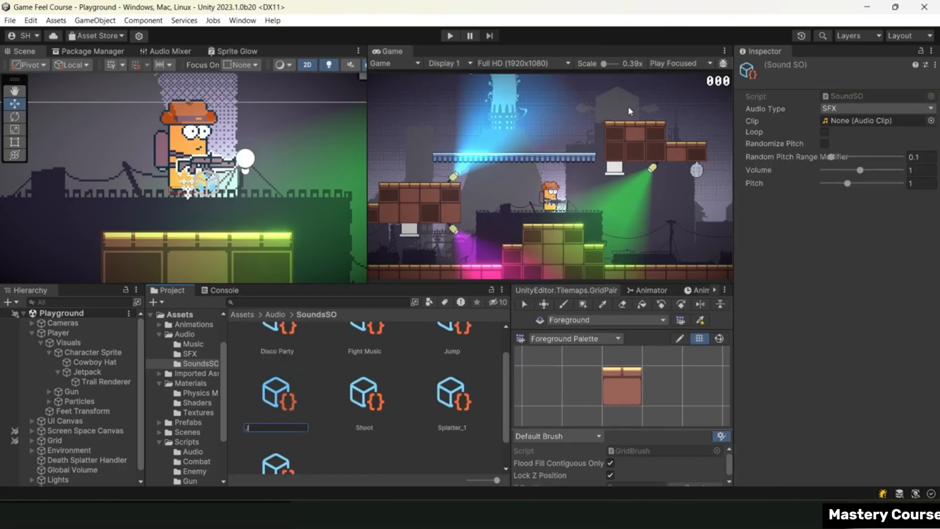
pyautogui.write('Jetpack')
pyautogui.press('Return')
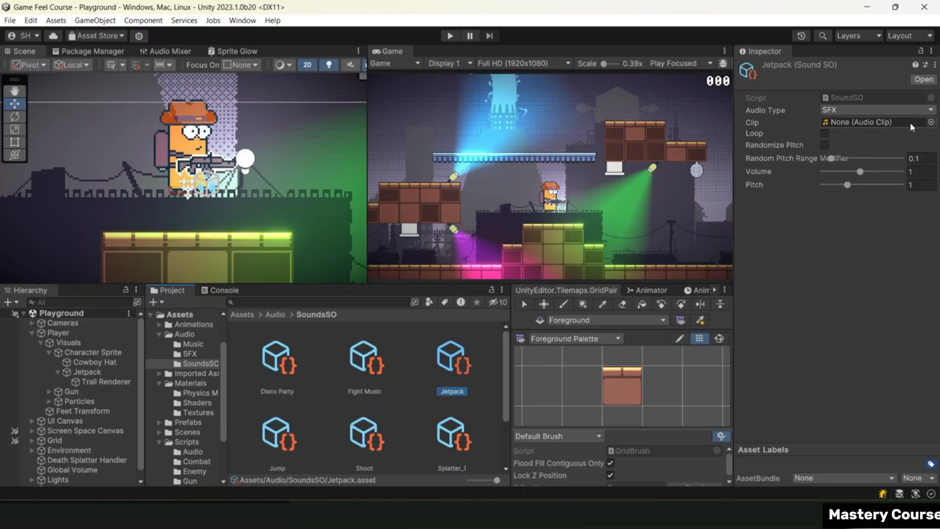
# Assign the Jetpack audio clip to the Jetpack Sound SO and set its volume to 2.
pyautogui.click(931, 122)
pyautogui.write('jet')
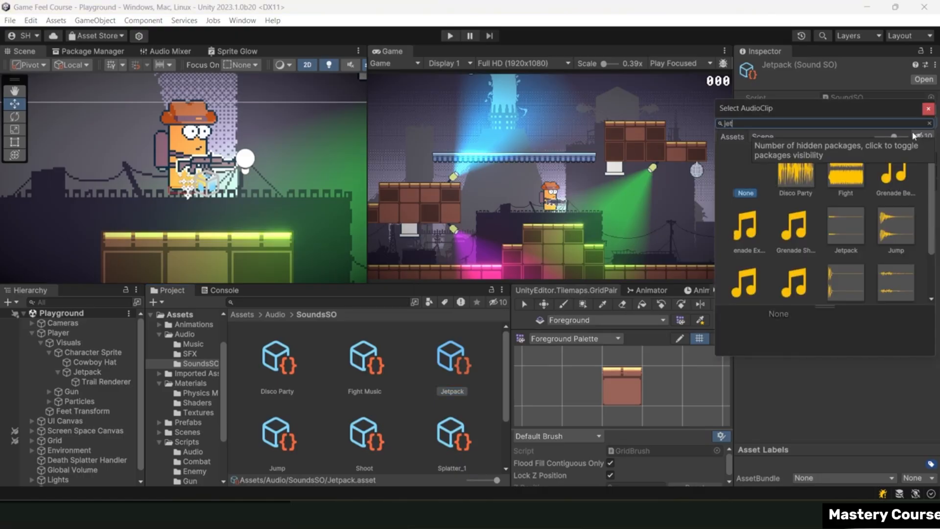
pyautogui.click(775, 172)
pyautogui.doubleClick(776, 172)
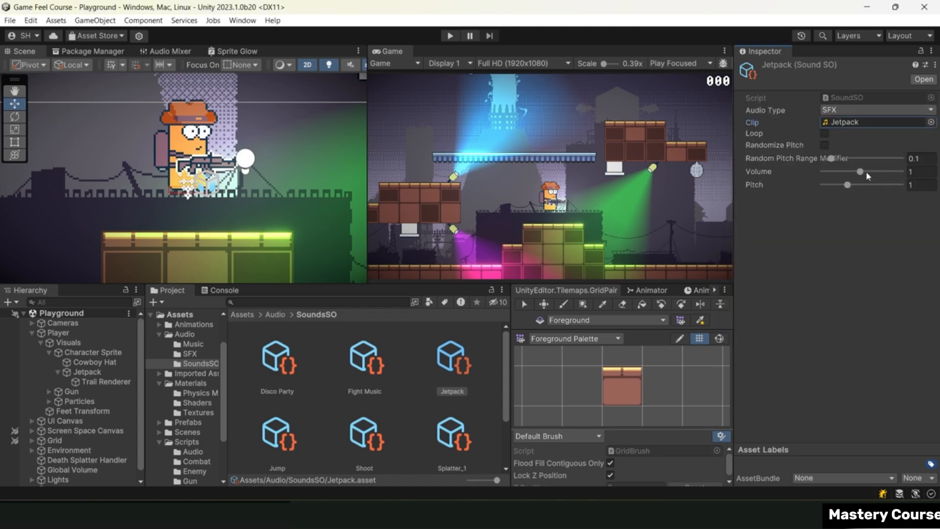
pyautogui.moveTo(864, 175); pyautogui.dragTo(902, 173)
# Add one element to the Jetpack list of the Sounds Collection SO asset and assign the Jetpack Sound SO to it.
pyautogui.click(276, 315)
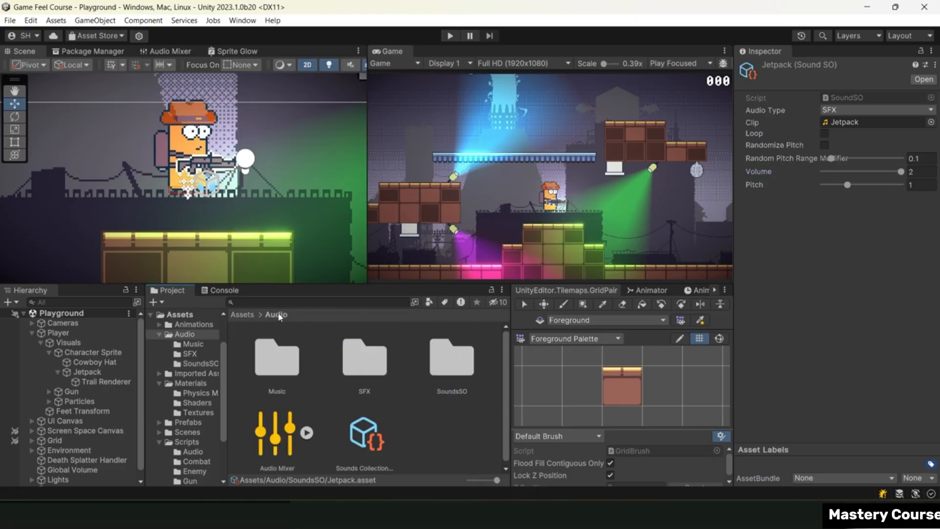
pyautogui.click(375, 433)
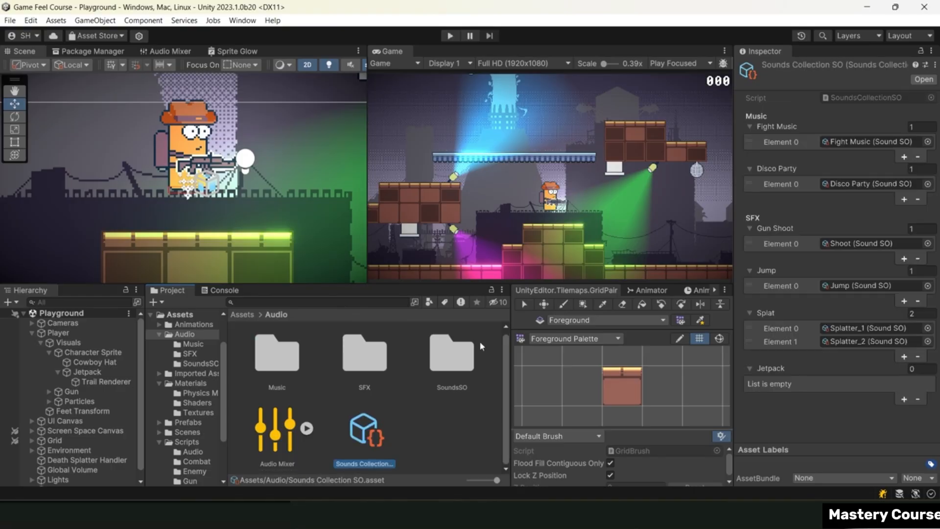
pyautogui.click(904, 400)
pyautogui.click(928, 385)
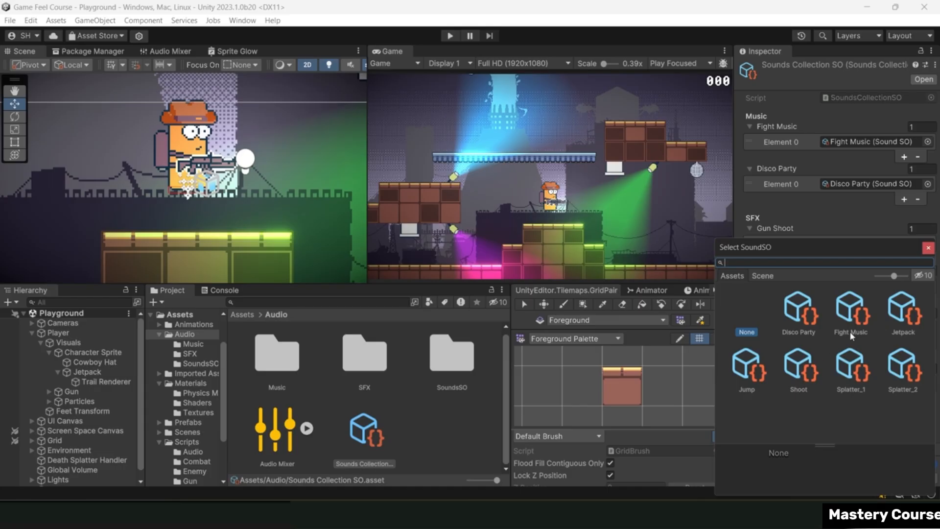
pyautogui.doubleClick(891, 322)
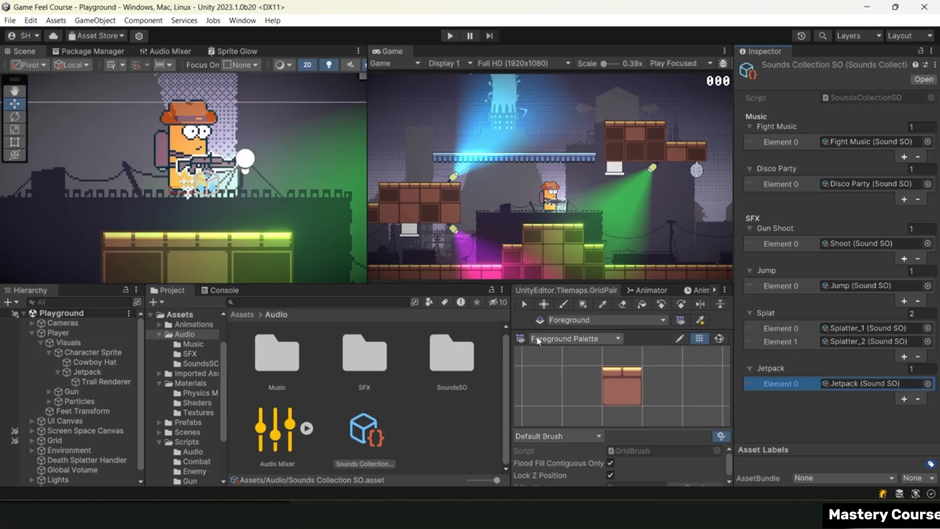
# Search the project for the AudioManager script, open it and expand its SFX region.
pyautogui.click(264, 302)
pyautogui.write('audiom')
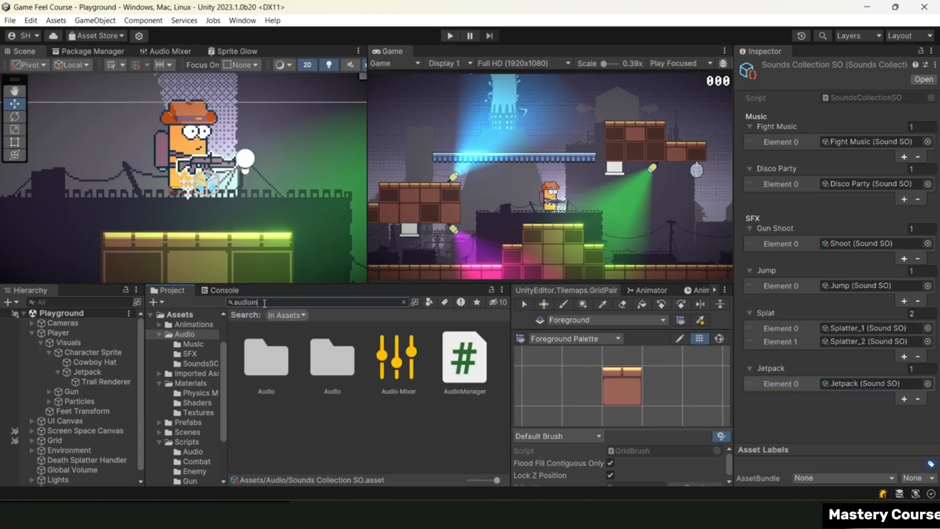
pyautogui.doubleClick(275, 338)
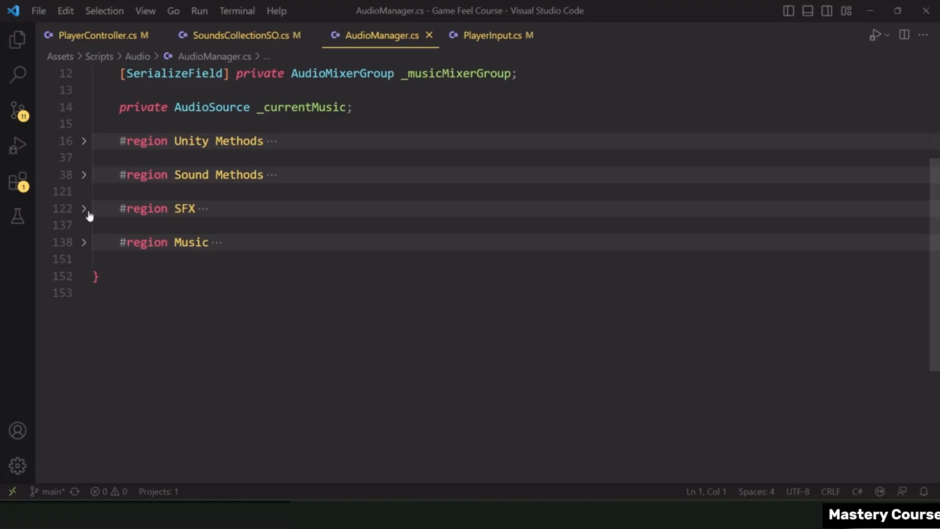
pyautogui.scroll(-2, 176, 230)
# Add a private void PlayerController_OnJetpack() method below Health_OnDeath in the SFX region.
pyautogui.click(190, 319)
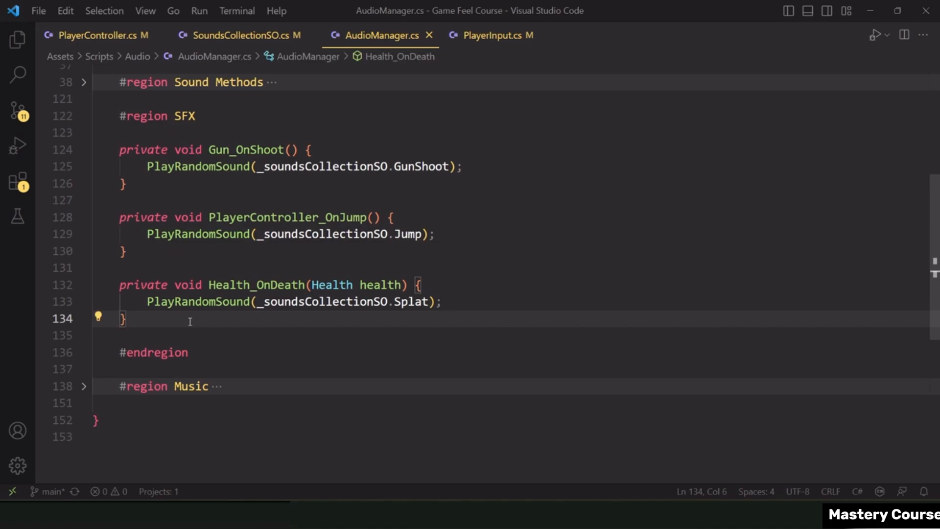
pyautogui.press('Return')
pyautogui.press('Return')
pyautogui.write('private void ')
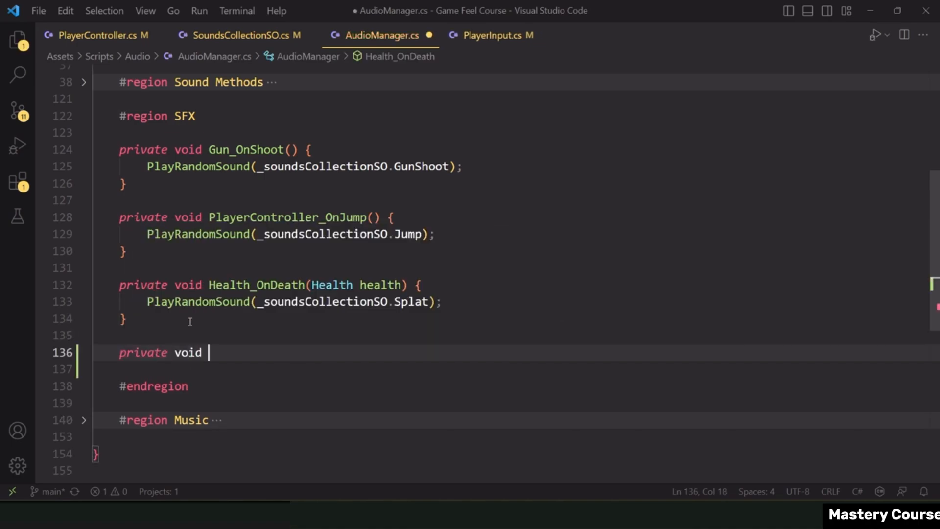
pyautogui.write('PlayerCont')
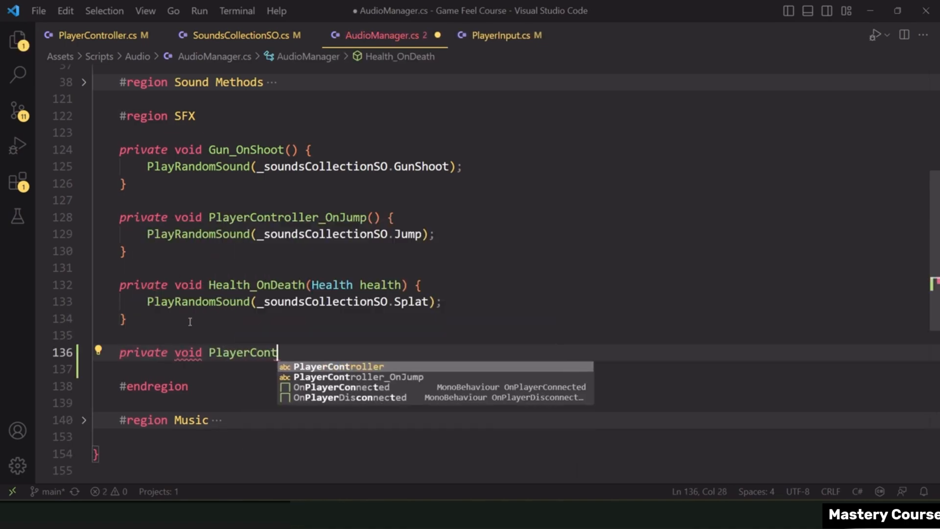
pyautogui.write('roller_OnJetpack')
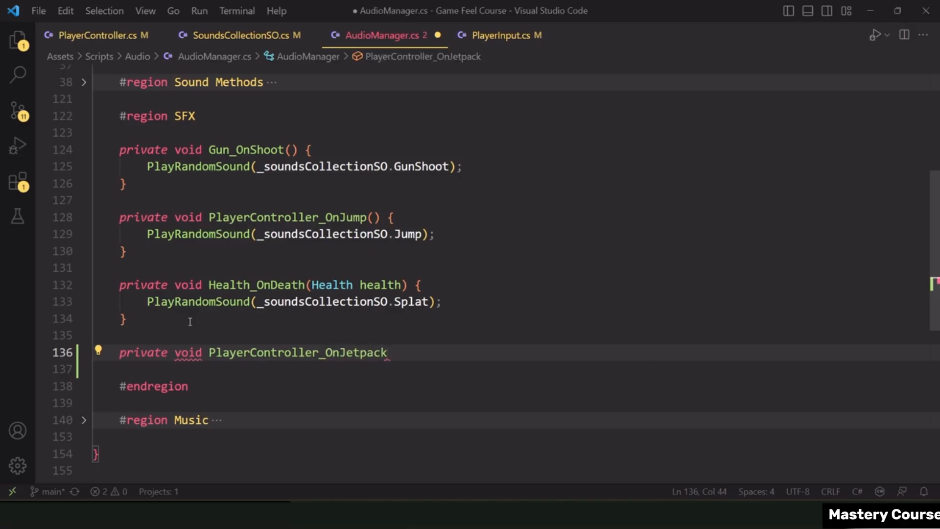
pyautogui.write('() {')
pyautogui.press('Return')
# Make PlayerController_OnJetpack call PlayRandomSound(_soundsCollectionSO.Jetpack); and save the AudioManager script.
pyautogui.write('playrandom')
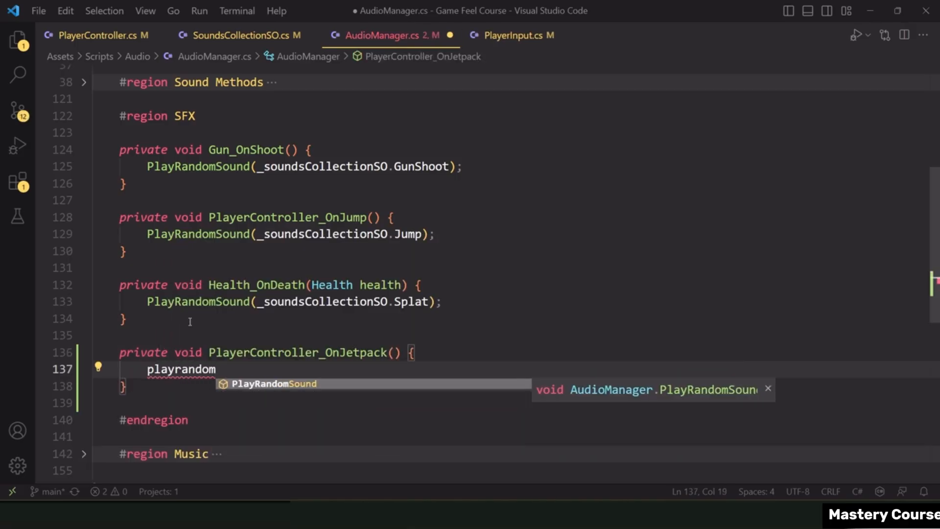
pyautogui.press('Tab')
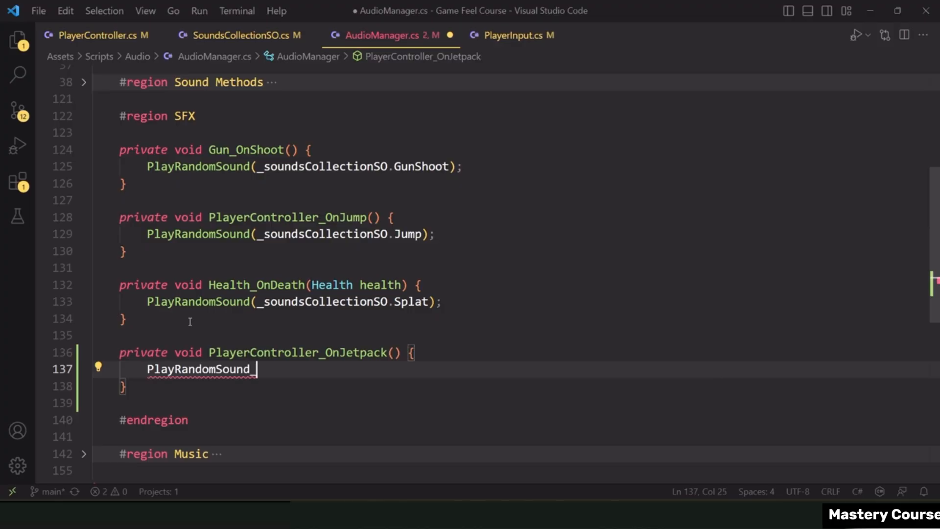
pyautogui.write('(_sound')
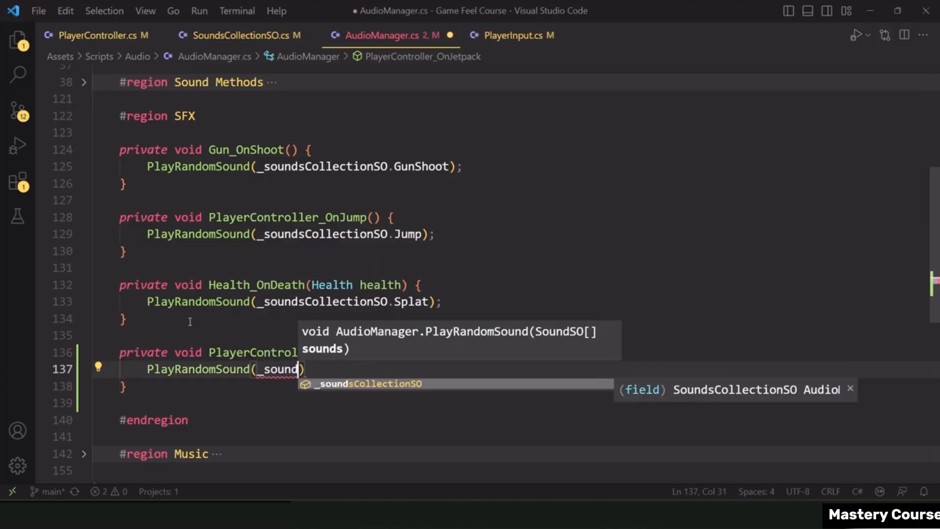
pyautogui.press('Tab')
pyautogui.write('.jet')
pyautogui.press('Tab')
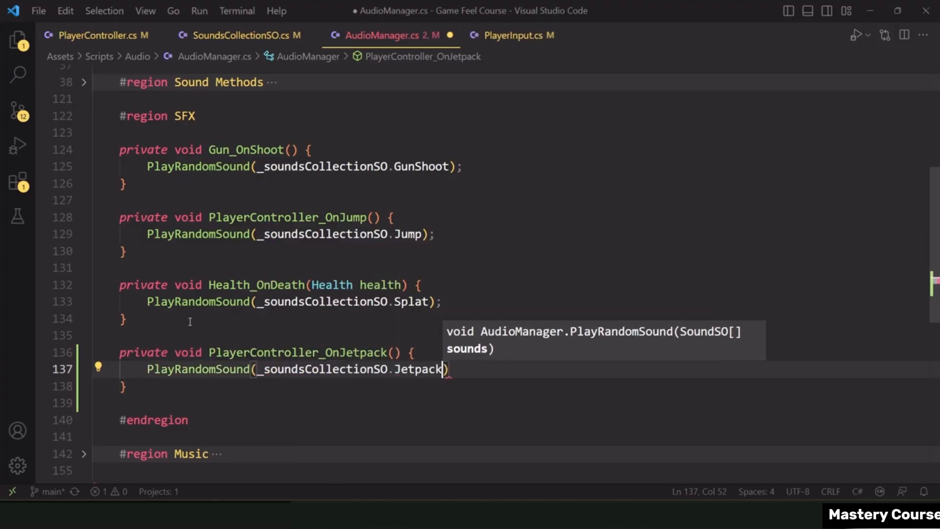
pyautogui.write(');')
pyautogui.hotkey('ctrl', 's')
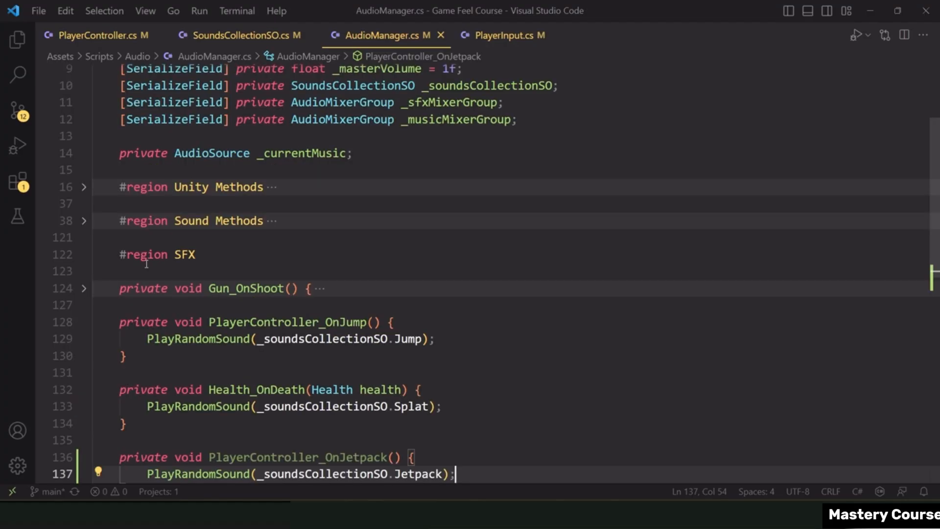
# Expand the Unity Methods region and subscribe PlayerController.OnJetpack += PlayerController_OnJetpack; below the OnJump line in OnEnable, saving the script.
pyautogui.click(83, 257)
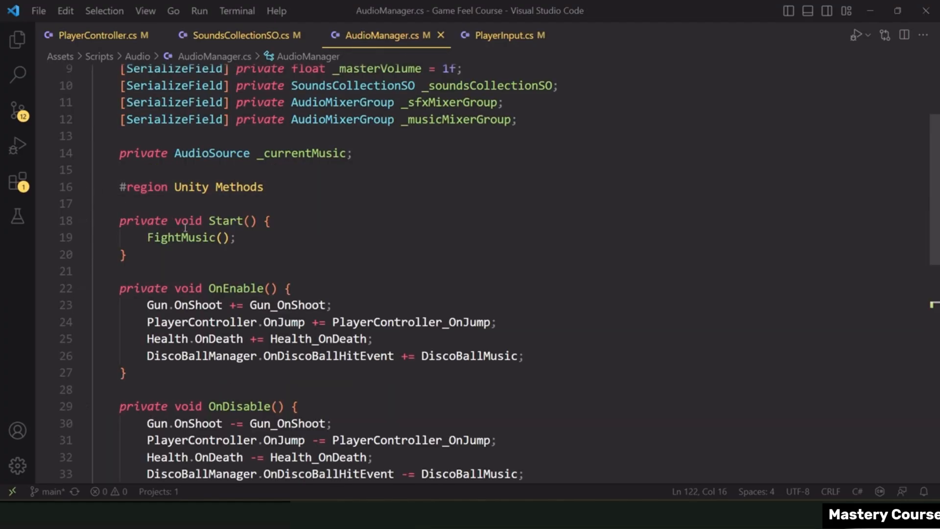
pyautogui.scroll(-2, 185, 227)
pyautogui.click(489, 263)
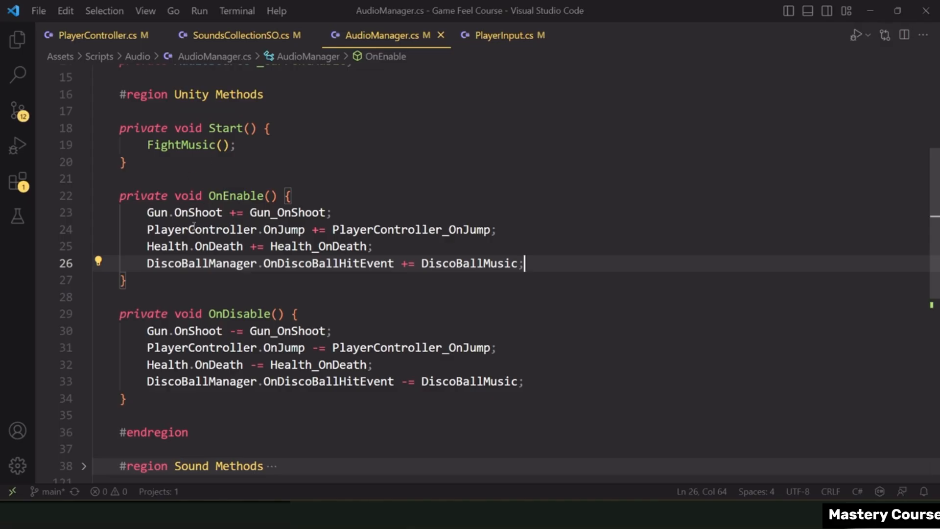
pyautogui.click(508, 230)
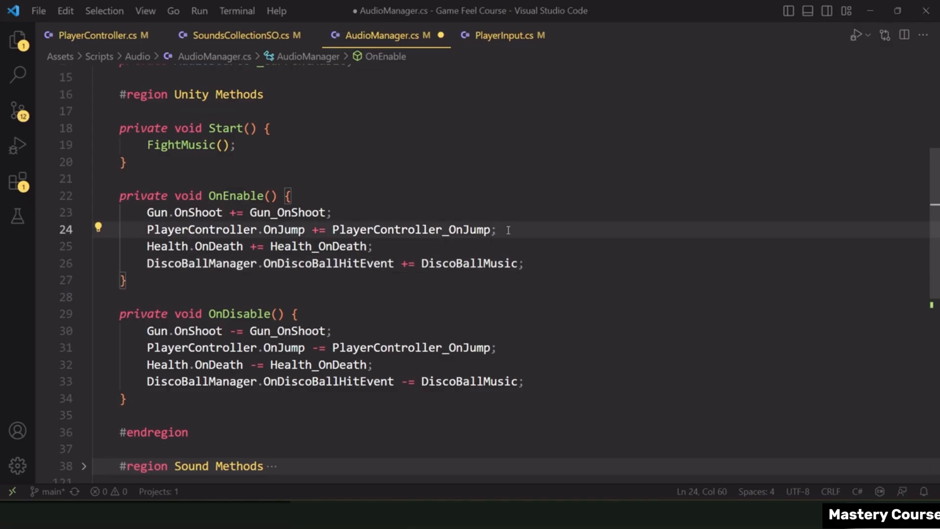
pyautogui.press('Return')
pyautogui.write('PlayerController.')
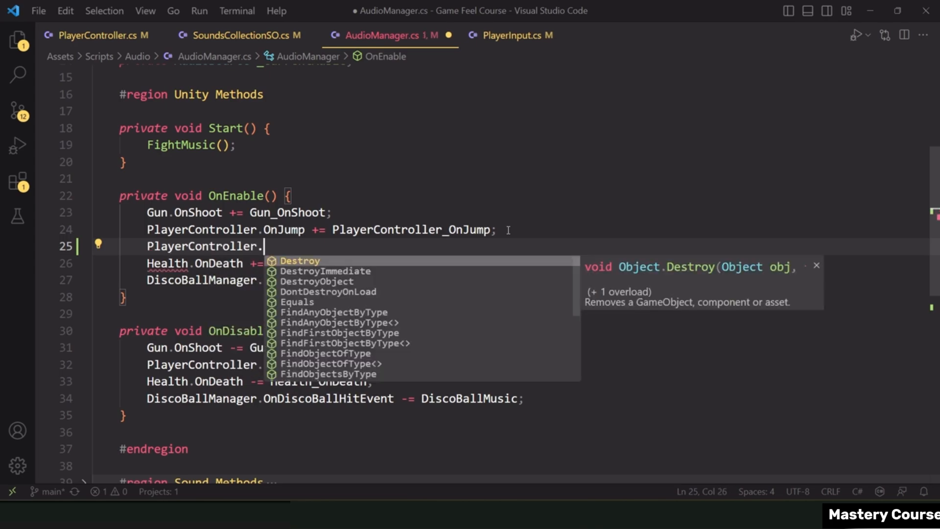
pyautogui.write('OnJetpack += ')
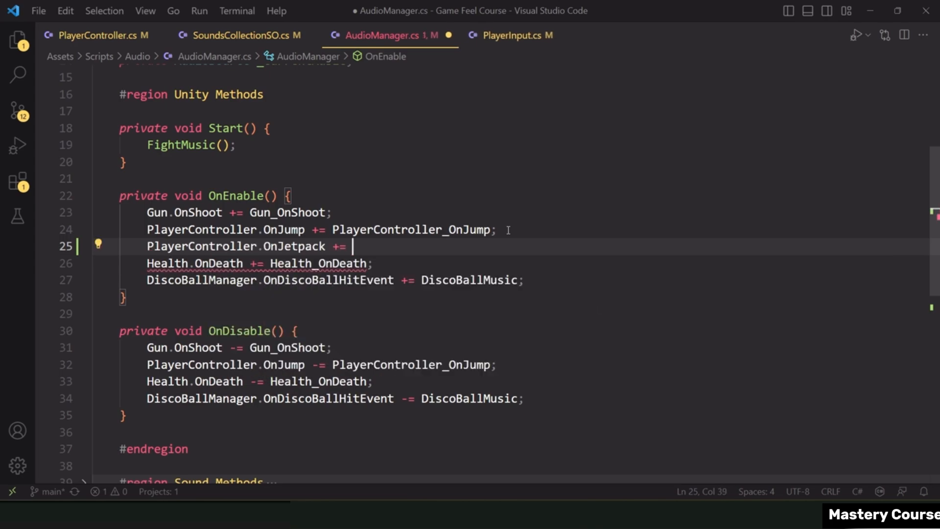
pyautogui.write('plyterco')
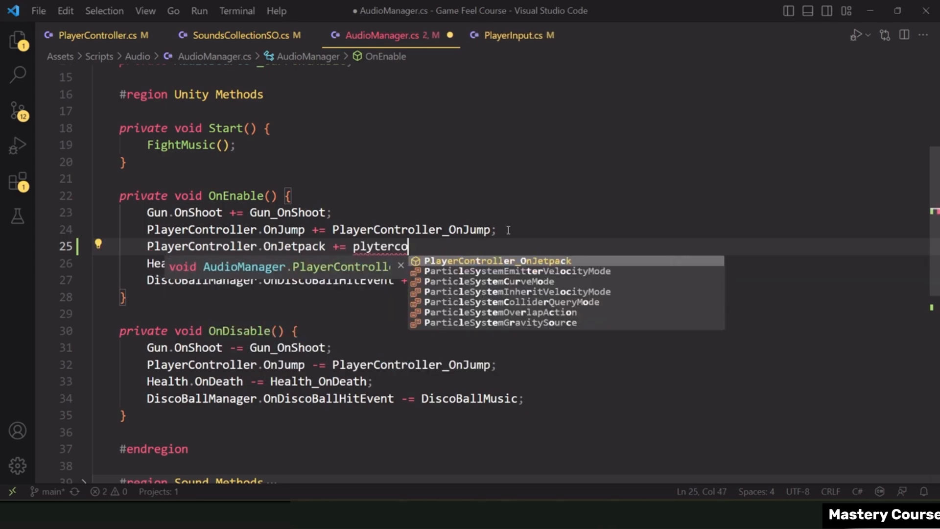
pyautogui.press('BackSpace')
pyautogui.press('BackSpace')
pyautogui.press('BackSpace')
pyautogui.press('BackSpace')
pyautogui.press('BackSpace')
pyautogui.press('BackSpace')
pyautogui.write('ayercon')
pyautogui.press('Tab')
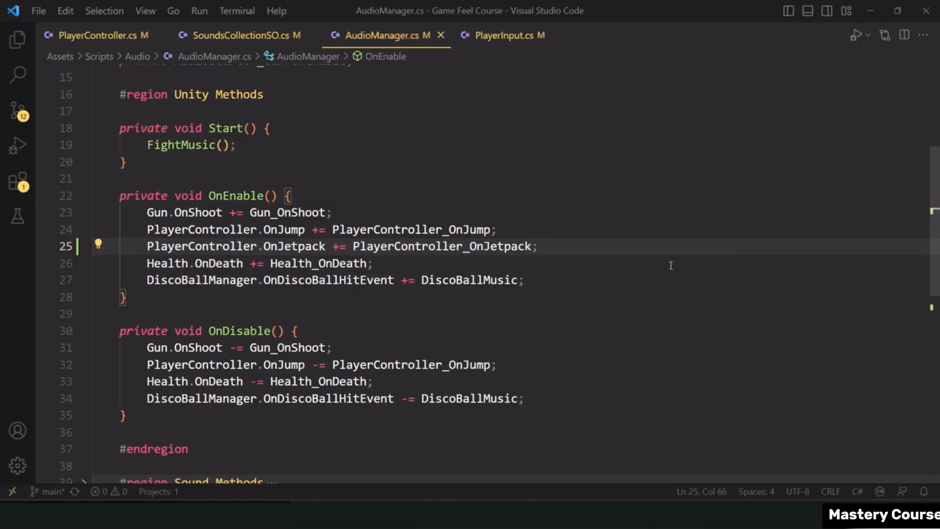
# Duplicate the OnJetpack subscription into OnDisable below the OnJump line, change it to -= to unsubscribe, and save the script.
pyautogui.hotkey('shift', 'alt', 'Down')
pyautogui.hotkey('alt', 'Down')
pyautogui.hotkey('alt', 'Down')
pyautogui.hotkey('alt', 'Down')
pyautogui.hotkey('alt', 'Down')
pyautogui.hotkey('alt', 'Down')
pyautogui.hotkey('alt', 'Down')
pyautogui.hotkey('alt', 'Down')
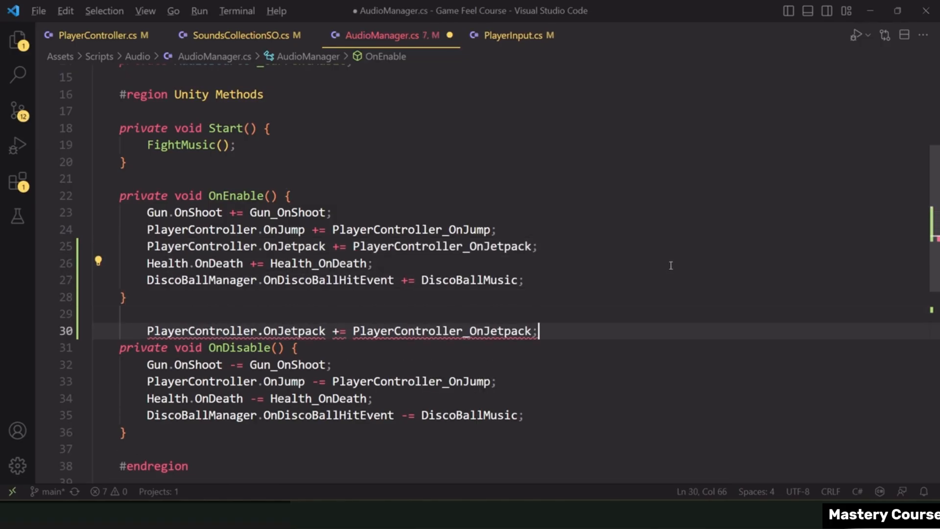
pyautogui.press('Left')
pyautogui.press('Left')
pyautogui.press('Left')
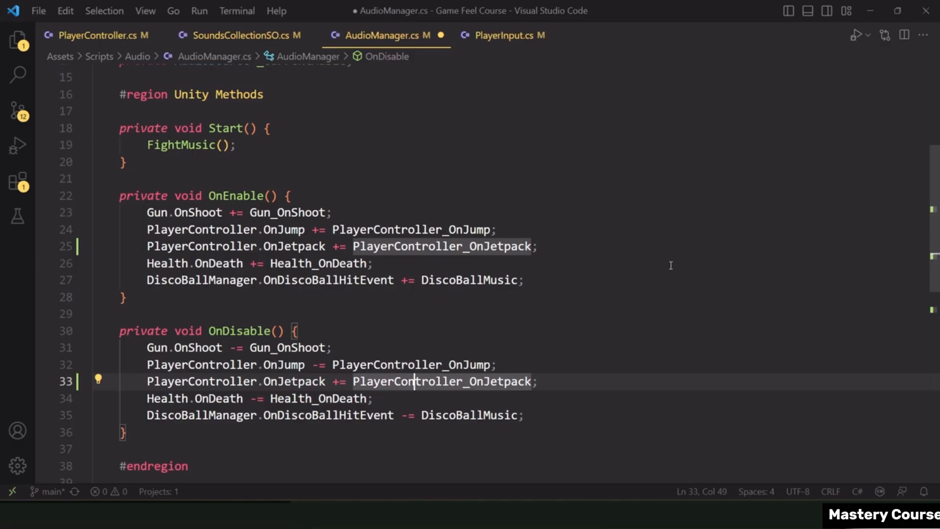
pyautogui.press('Left')
pyautogui.press('Left')
pyautogui.press('Left')
pyautogui.press('Left')
pyautogui.press('Left')
pyautogui.press('Left')
pyautogui.press('Left')
pyautogui.press('Left')
pyautogui.press('Left')
pyautogui.press('Left')
pyautogui.press('Left')
pyautogui.press('Left')
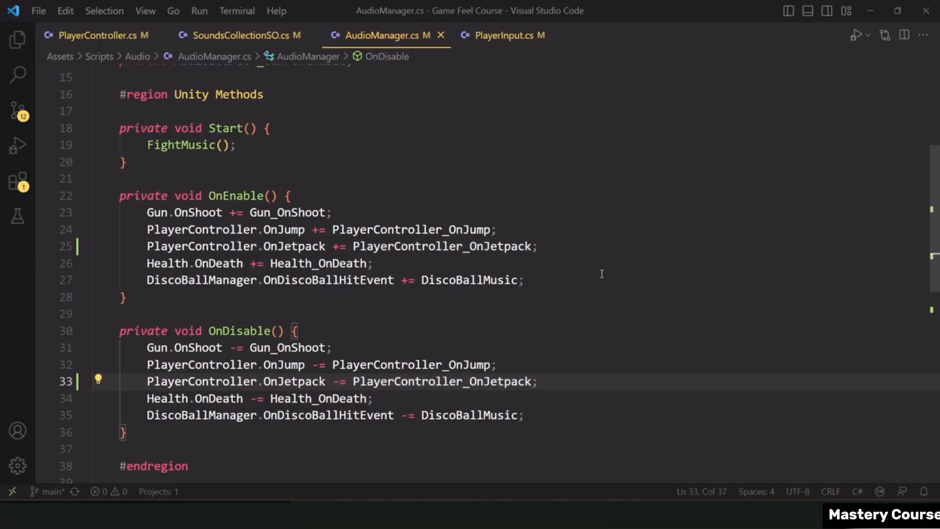
pyautogui.press('Up')
pyautogui.press('Up')
pyautogui.press('Up')
pyautogui.press('Up')
pyautogui.press('Up')
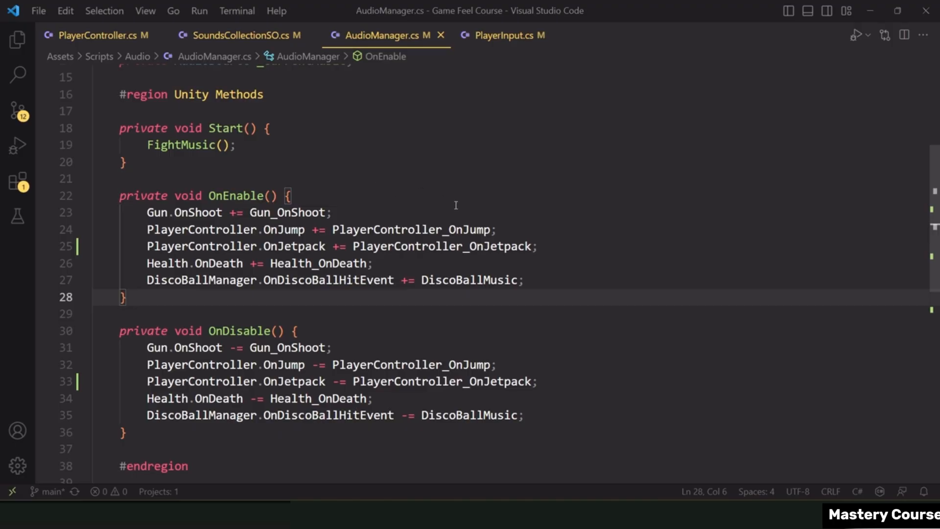
pyautogui.click(496, 212)
# Playtest the jetpack sound in Unity by jumping and jetting around the level, then stop play mode and restore the full editor layout.
pyautogui.click(569, 318)
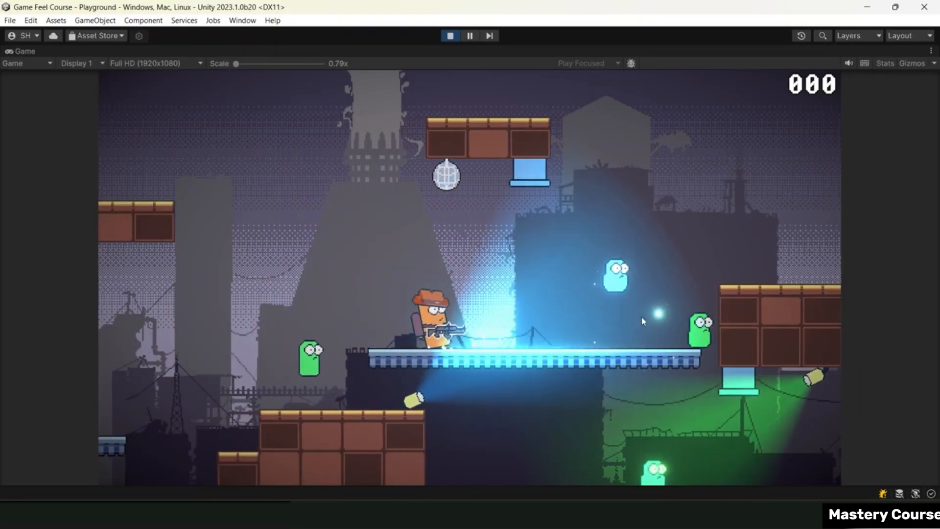
pyautogui.press('space')
pyautogui.press('shift')
pyautogui.press('a')
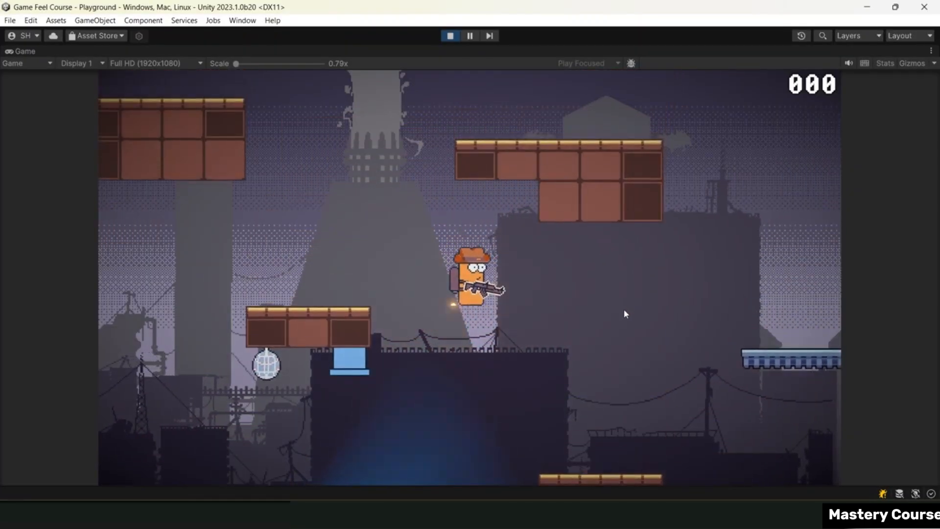
pyautogui.press('space')
pyautogui.press('shift')
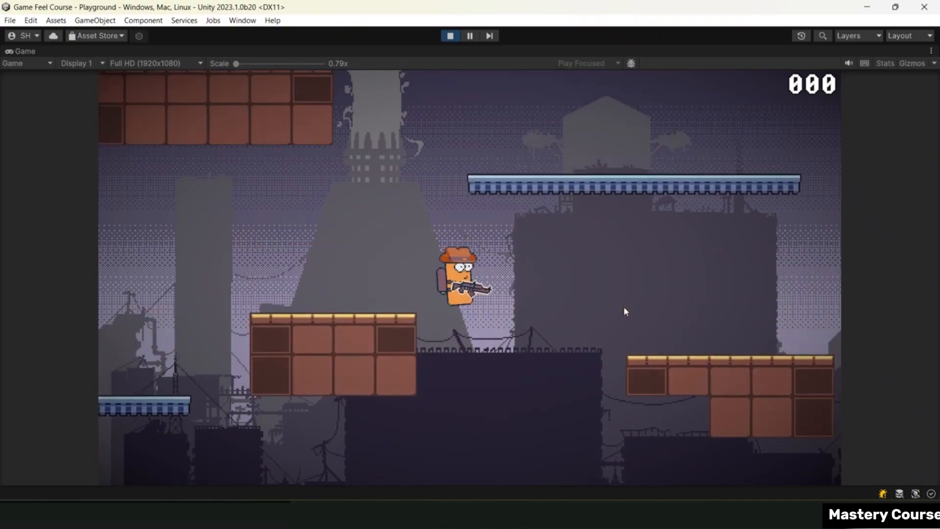
pyautogui.press('a')
pyautogui.press('space')
pyautogui.press('d')
pyautogui.press('shift')
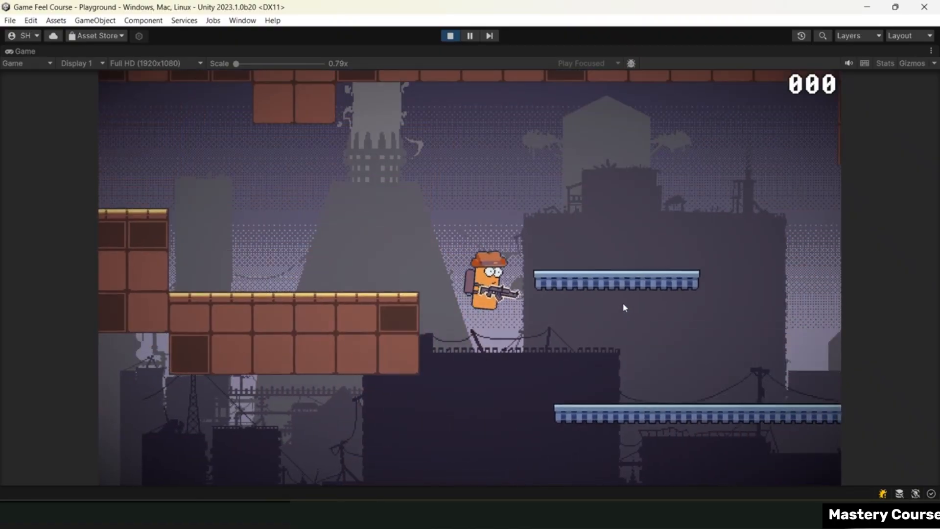
pyautogui.click(450, 36)
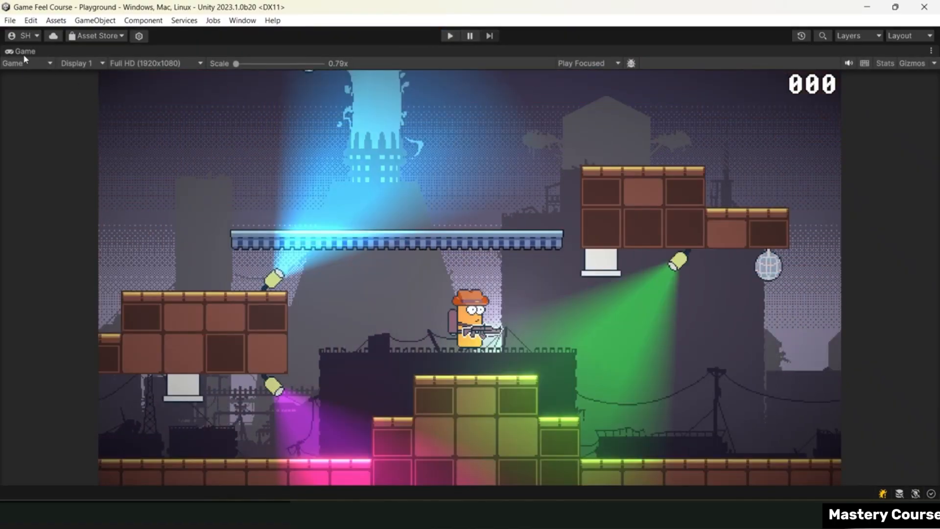
pyautogui.doubleClick(25, 51)
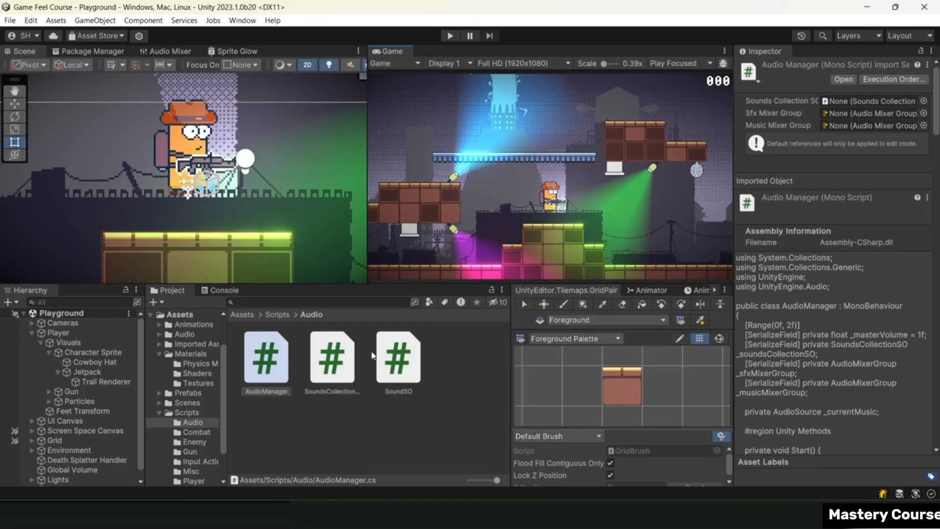
# Open the SoundSO script, change the Volume field's range to Range(.1f, 4f), and save it.
pyautogui.click(398, 360)
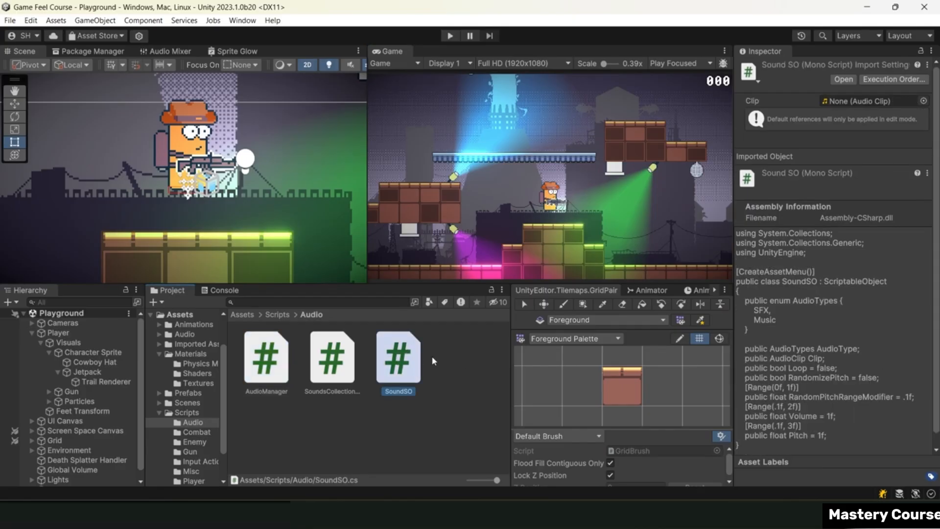
pyautogui.doubleClick(412, 360)
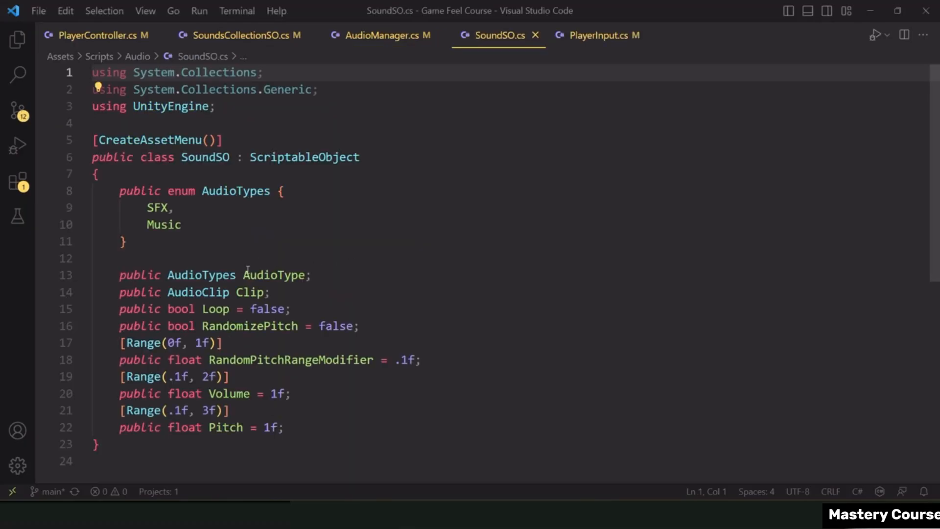
pyautogui.click(209, 377)
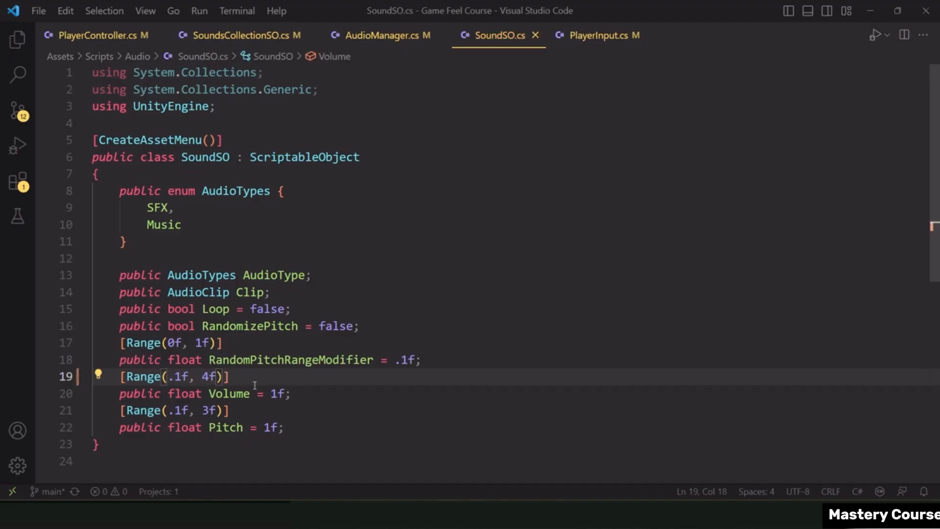
pyautogui.click(371, 393)
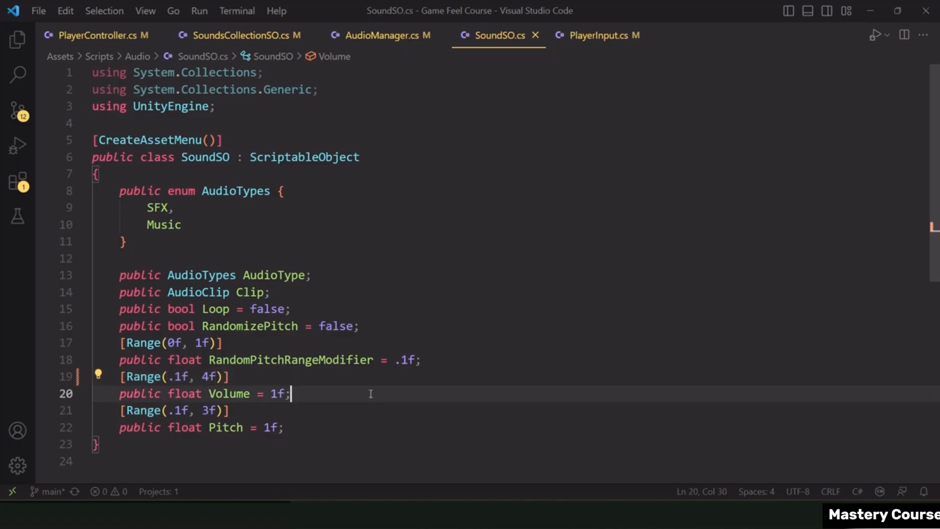
pyautogui.click(297, 376)
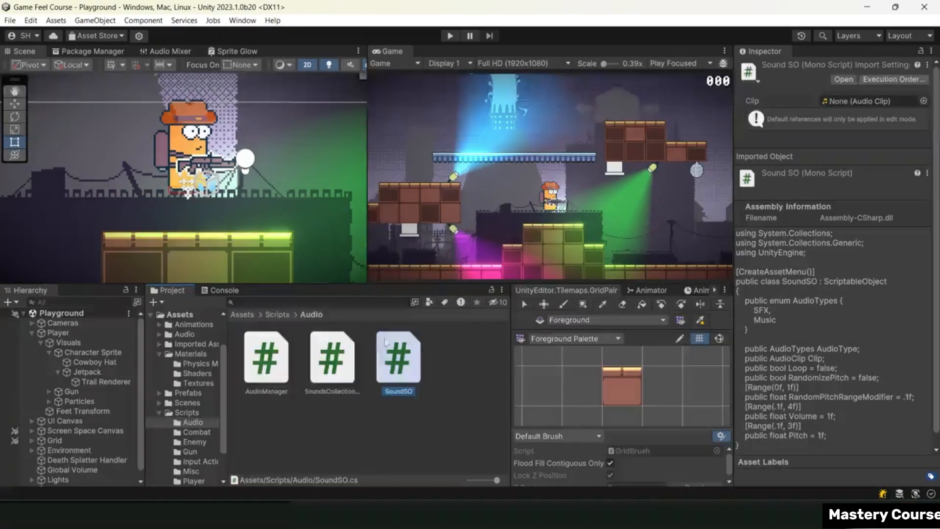
# In Unity, open the Jetpack Sound SO asset in Audio/SoundsSO and set its Volume to 2.5.
pyautogui.click(278, 315)
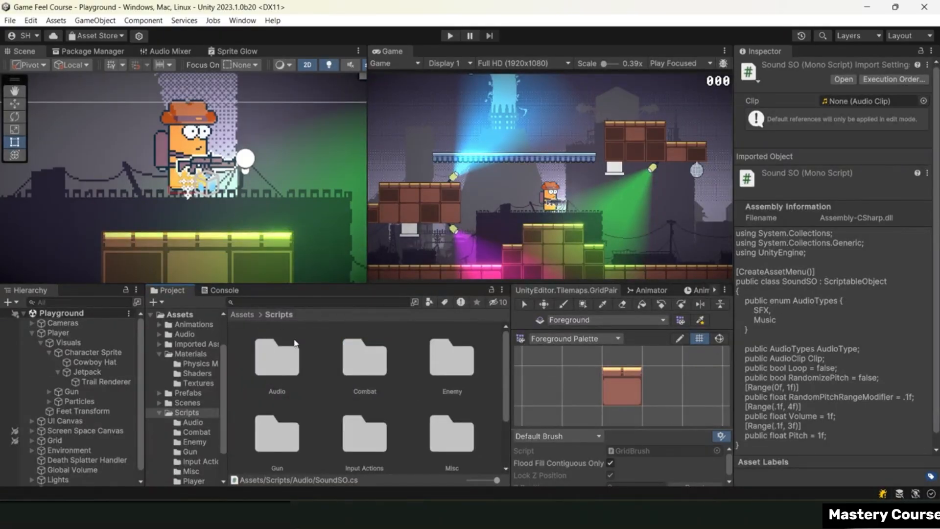
pyautogui.scroll(-1, 370, 362)
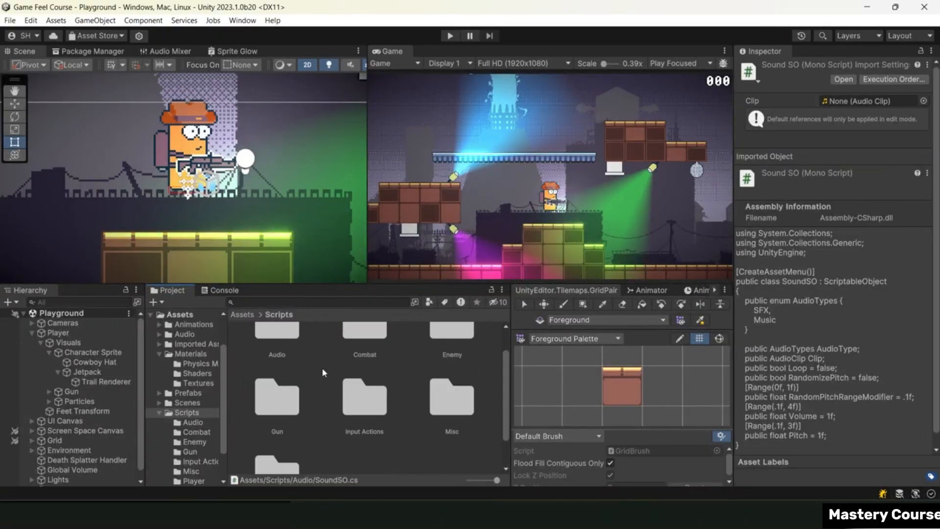
pyautogui.click(244, 315)
pyautogui.doubleClick(367, 349)
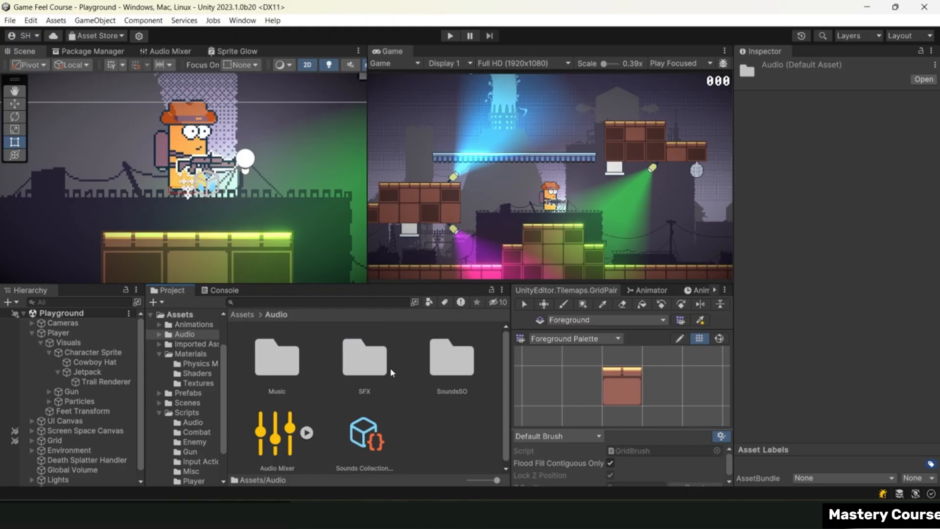
pyautogui.doubleClick(451, 360)
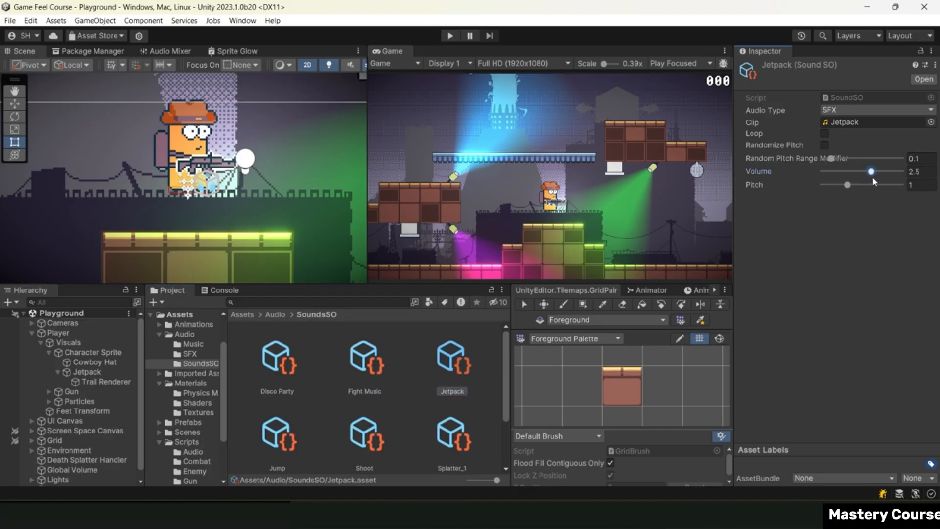
# Playtest the louder jetpack sound by jumping and jetting back and forth between the level's platforms.
pyautogui.click(451, 37)
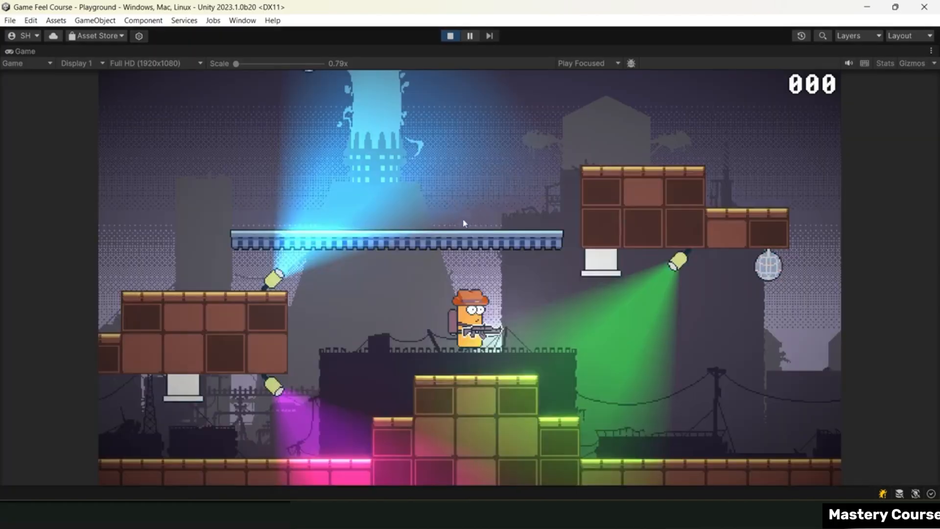
pyautogui.press('a')
pyautogui.press('shift')
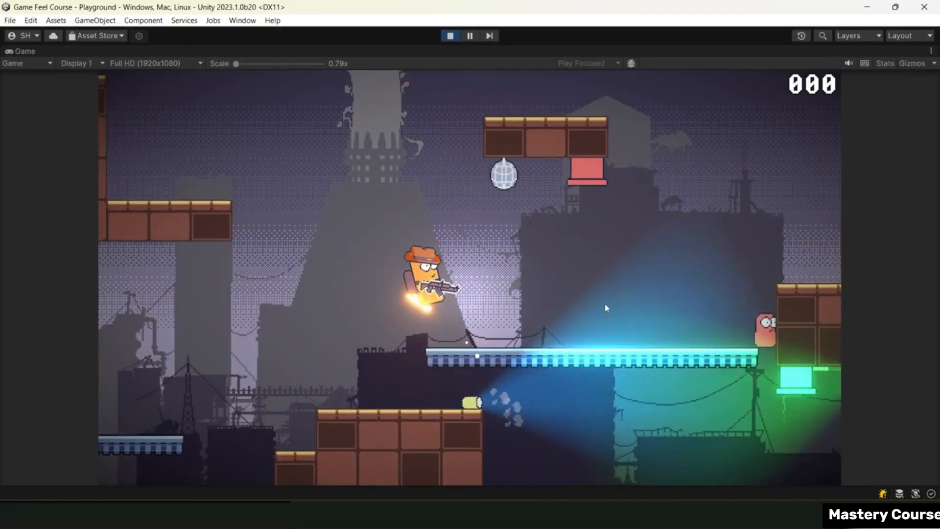
pyautogui.press('d')
pyautogui.press('shift')
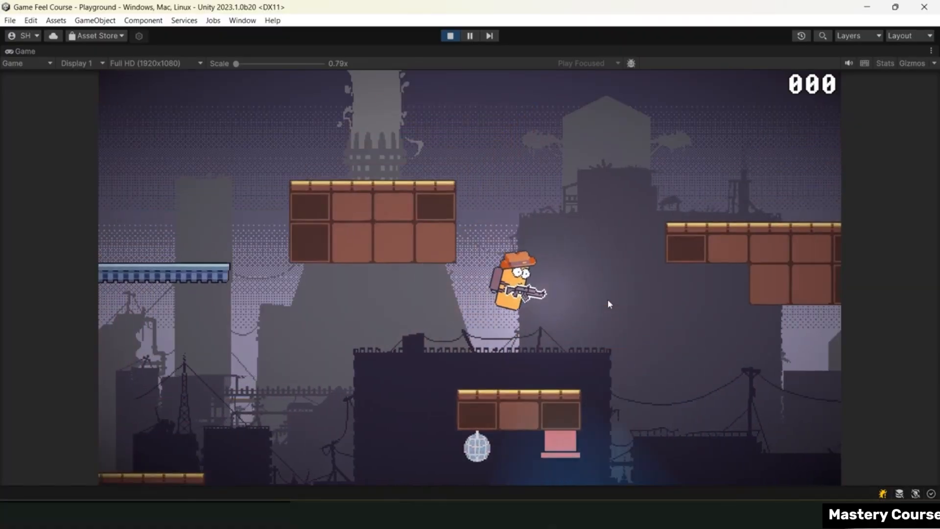
pyautogui.press('space')
pyautogui.press('a')
pyautogui.press('shift')
pyautogui.press('d')
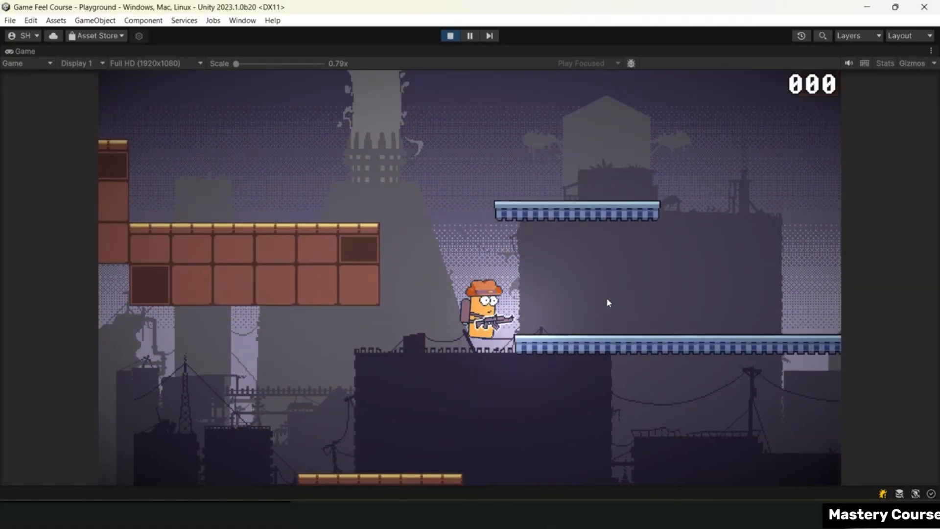
pyautogui.press('shift')
pyautogui.press('a')
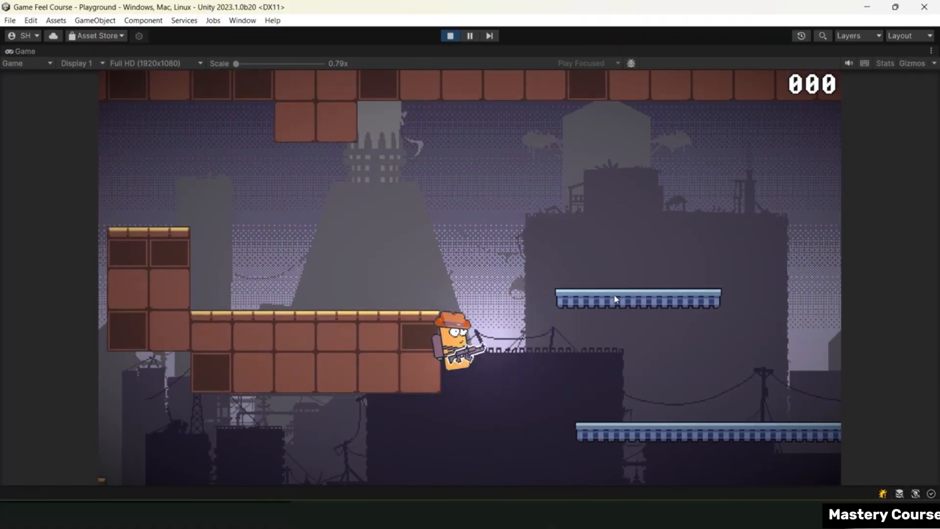
pyautogui.press('d')
pyautogui.press('shift')
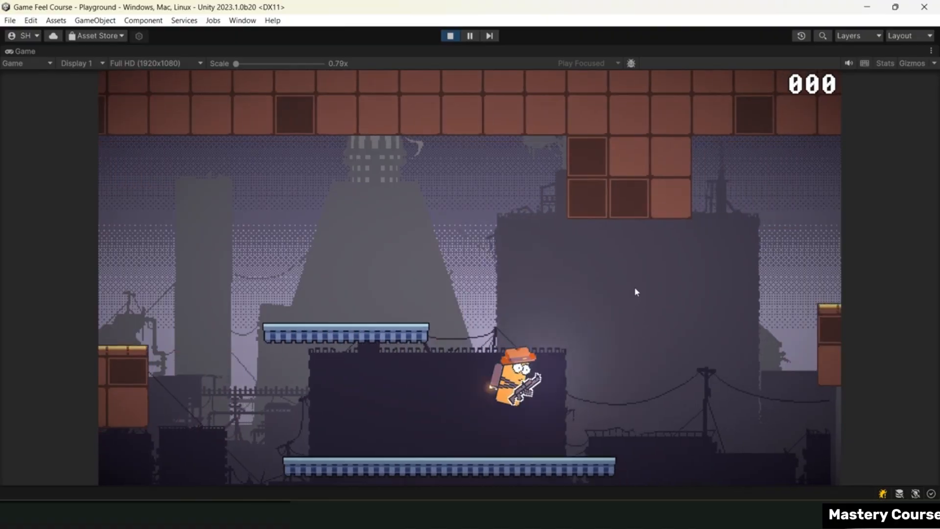
pyautogui.press('shift')
pyautogui.press('a')
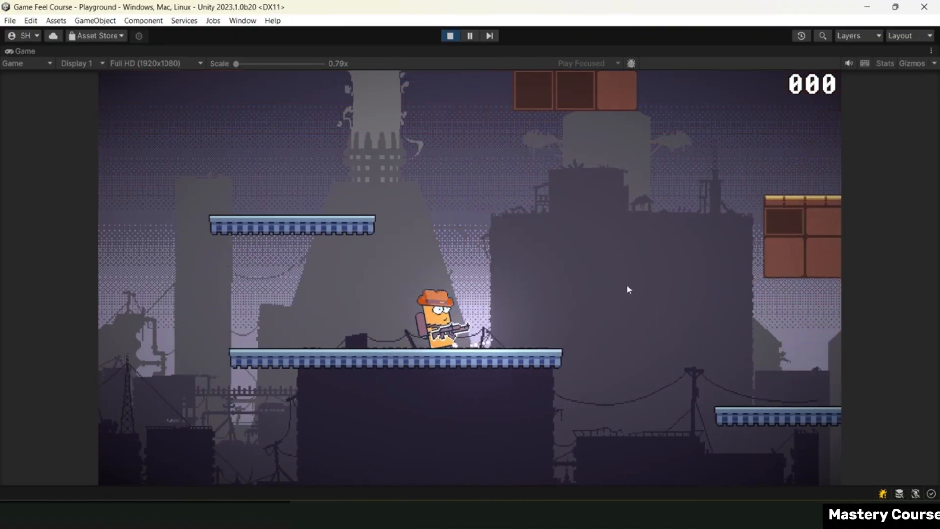
pyautogui.press('shift')
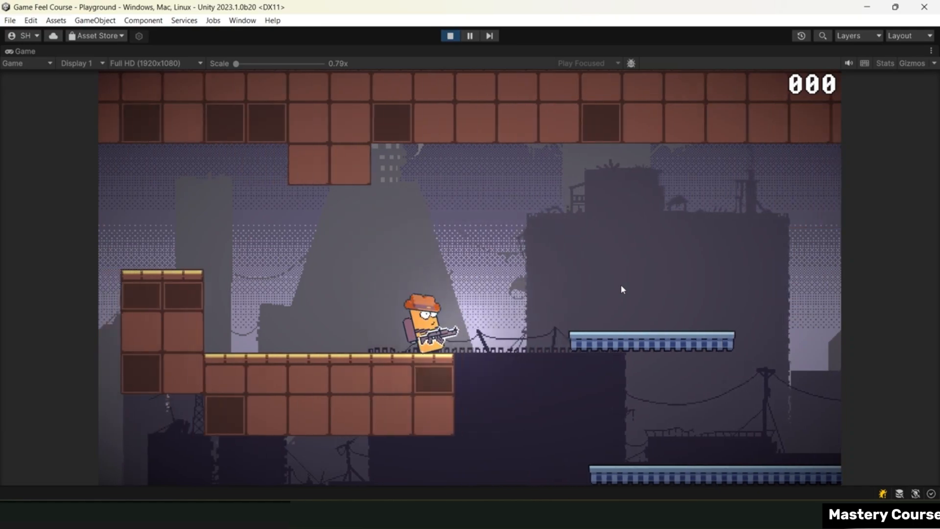
pyautogui.press('d')
pyautogui.press('shift')
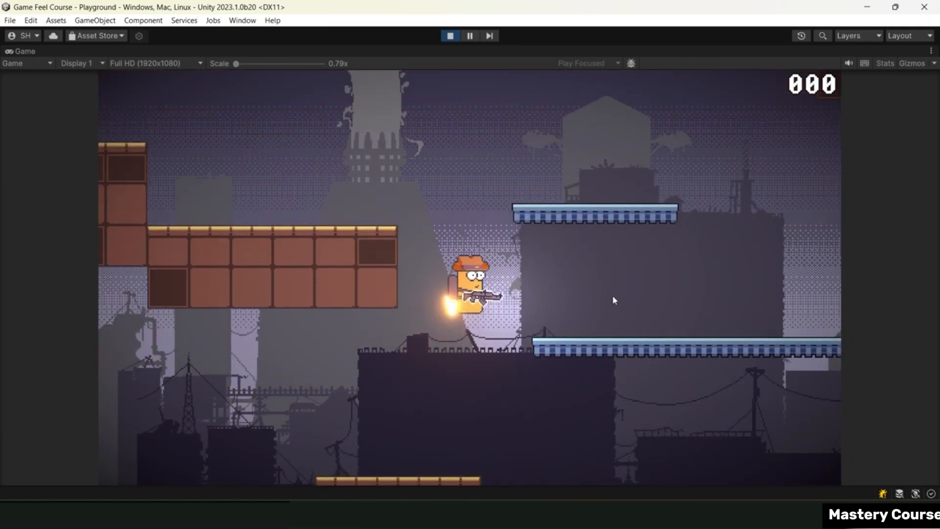
pyautogui.press('a')
pyautogui.press('shift')
pyautogui.press('a')
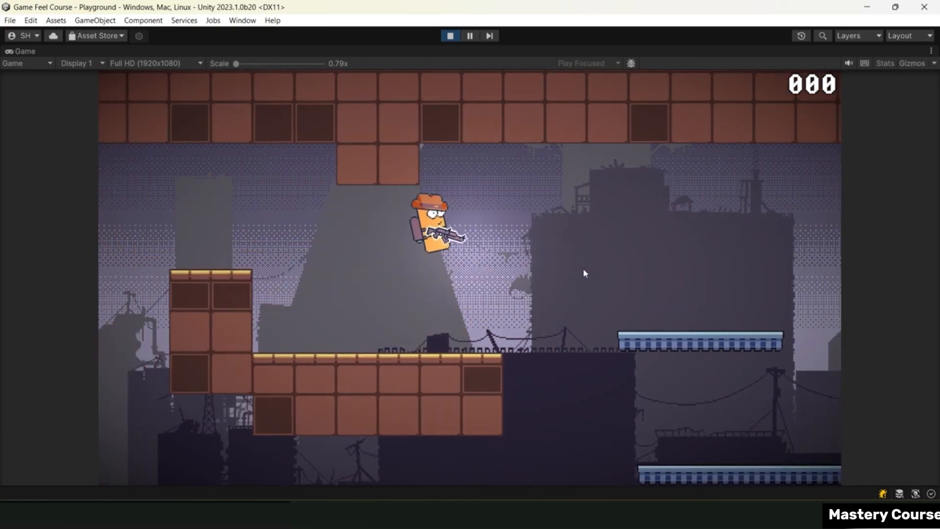
pyautogui.press('d')
pyautogui.press('space')
pyautogui.press('d')
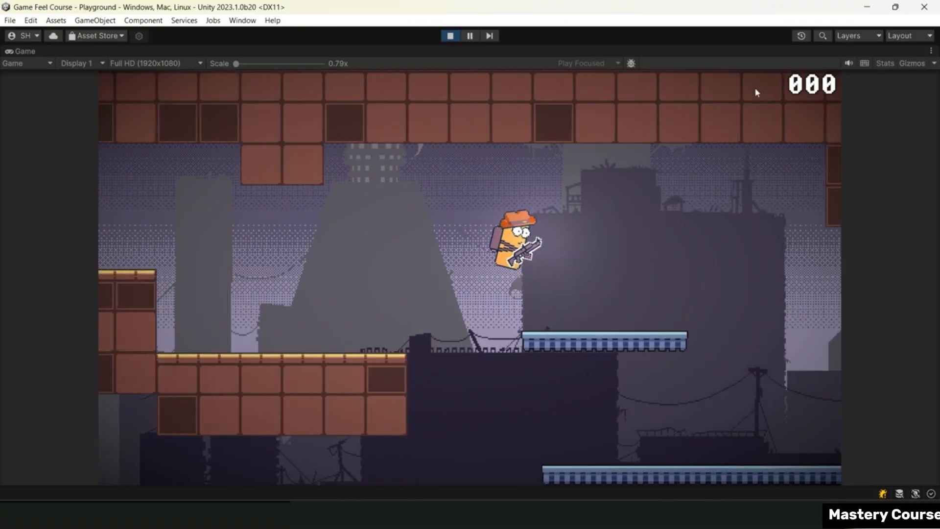
# Continue the playtest by firing the gun while running and jumping across the platforms and among the enemies.
pyautogui.click(625, 203)
pyautogui.press('d')
pyautogui.click(622, 327)
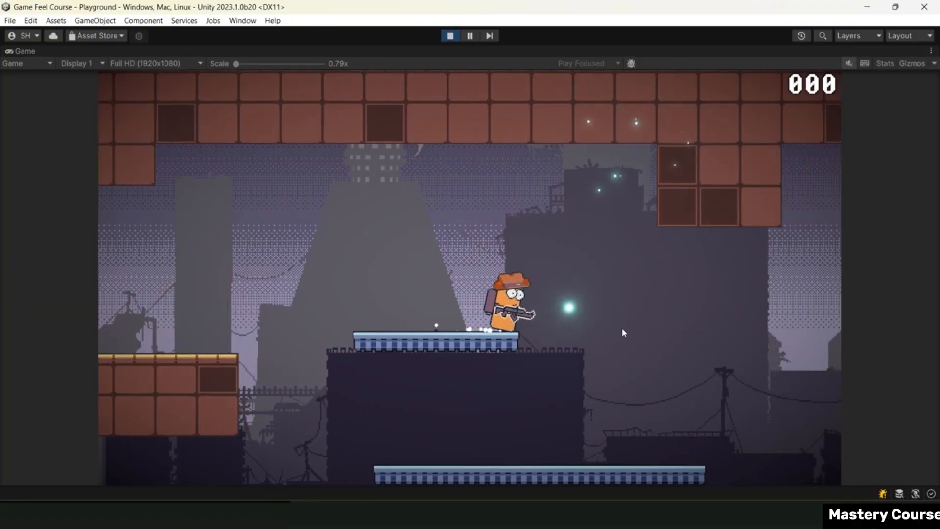
pyautogui.click(615, 361)
pyautogui.click(616, 361)
pyautogui.click(615, 362)
pyautogui.click(602, 371)
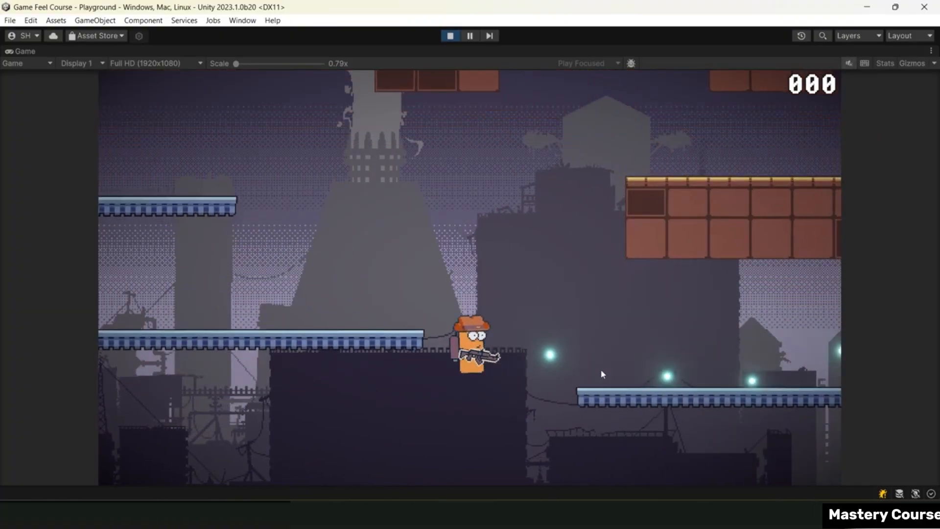
pyautogui.press('a')
pyautogui.click(601, 370)
pyautogui.press('space')
pyautogui.click(601, 370)
pyautogui.click(601, 371)
pyautogui.press('a')
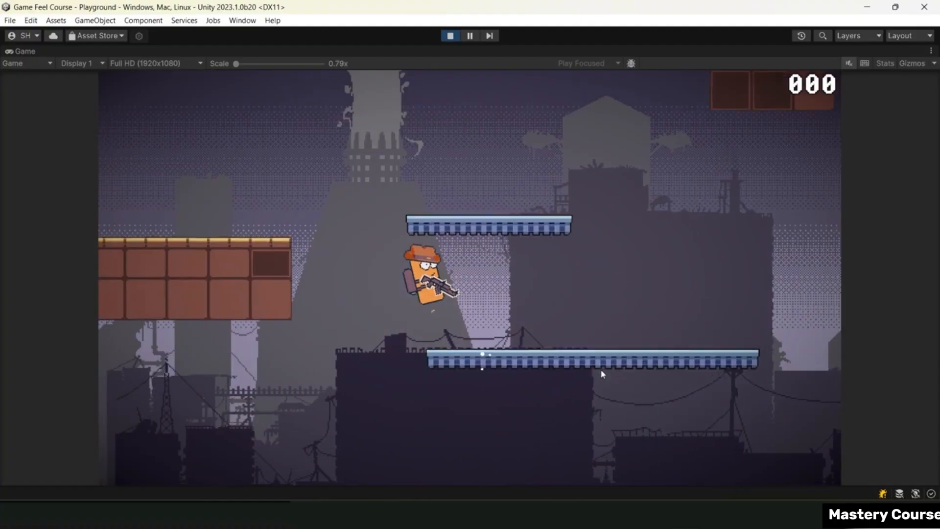
pyautogui.press('d')
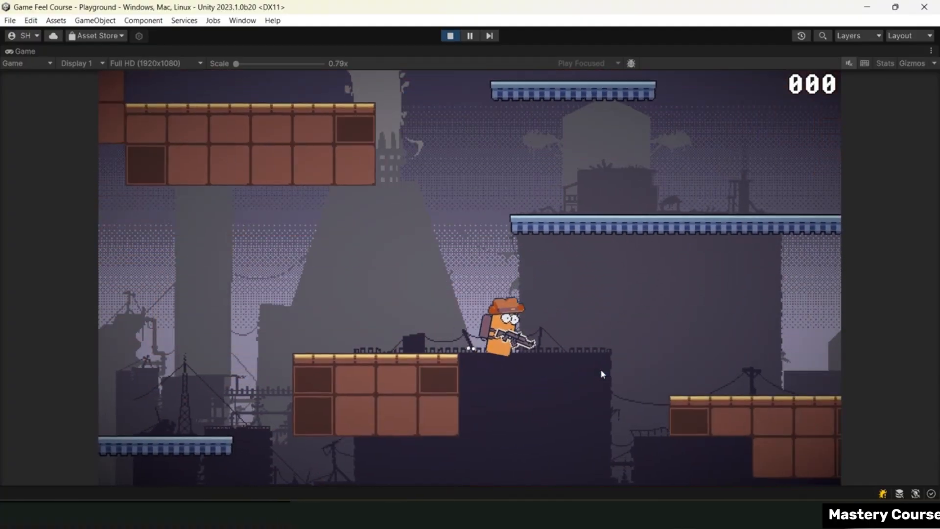
pyautogui.press('d')
pyautogui.click(603, 375)
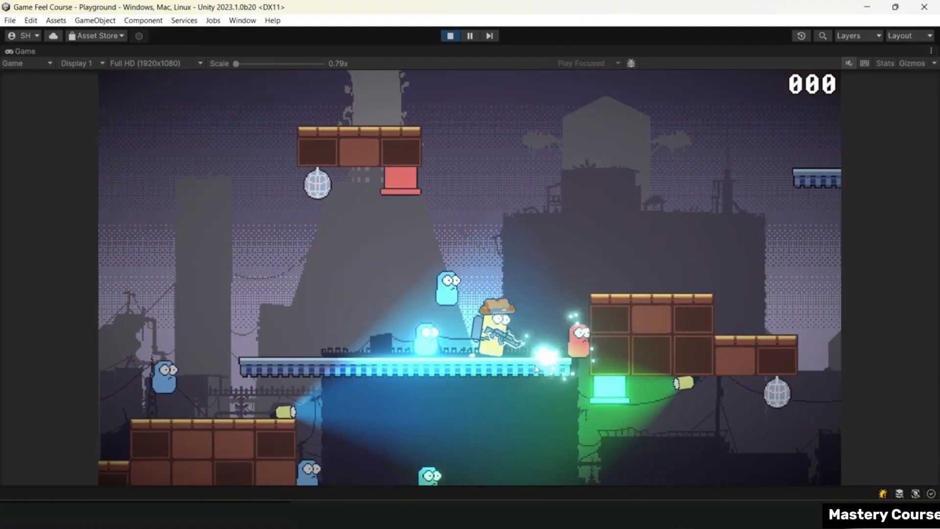
pyautogui.click(375, 355)
pyautogui.click(358, 351)
pyautogui.press('a')
pyautogui.click(344, 347)
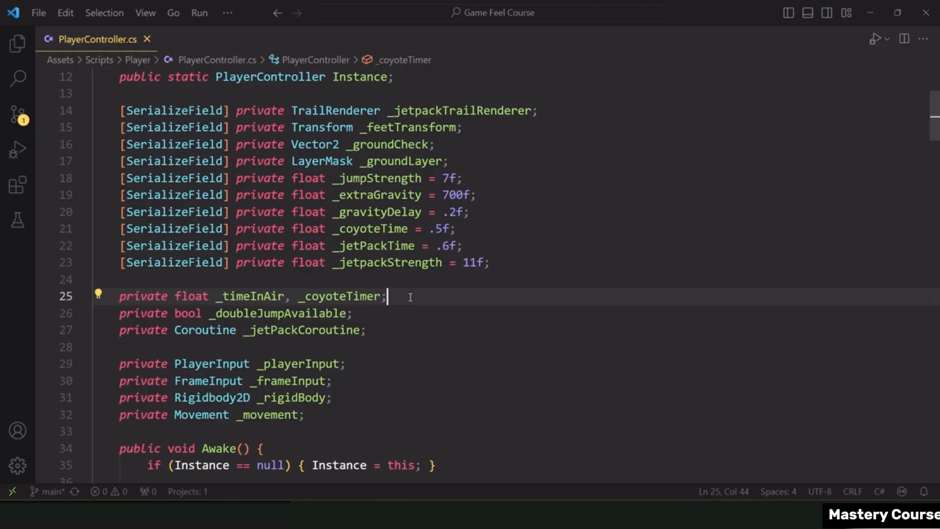
# In the PlayerController script, rename the _jetPackTime field to _jetpackTime and give _jetPackCoroutine the same lowercase p throughout.
pyautogui.doubleClick(388, 245)
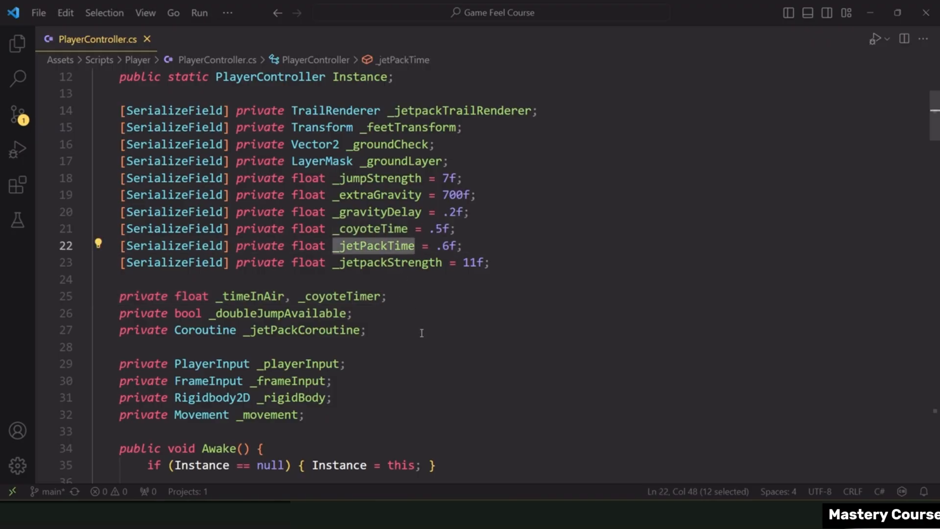
pyautogui.press('F2')
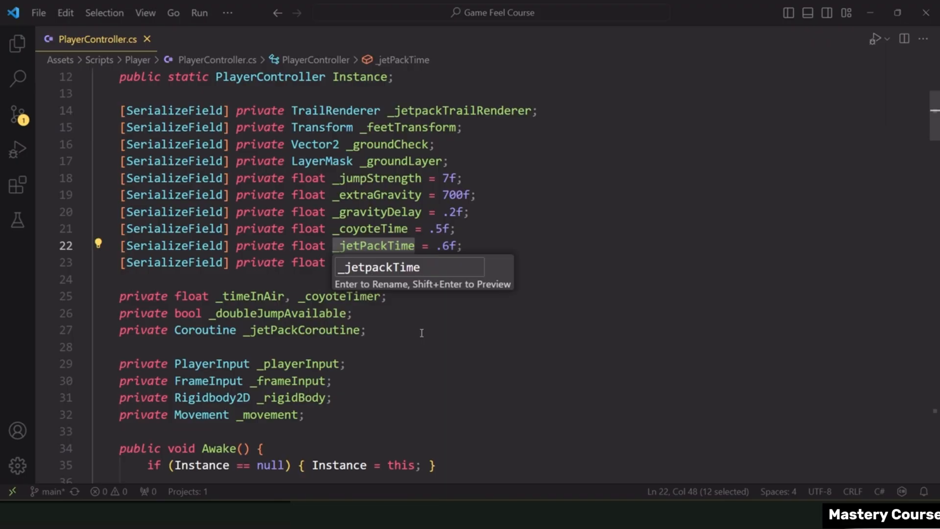
pyautogui.press('Return')
pyautogui.click(300, 330)
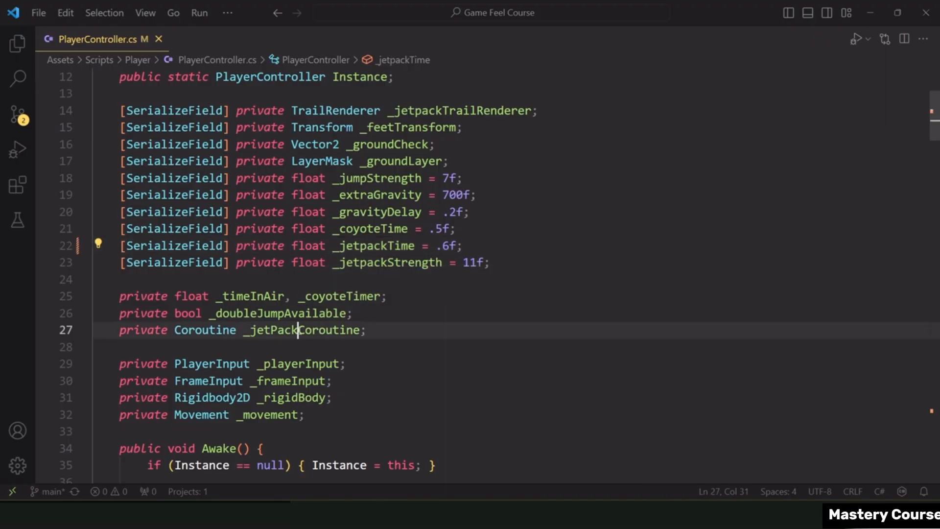
pyautogui.doubleClick(302, 331)
pyautogui.press('F2')
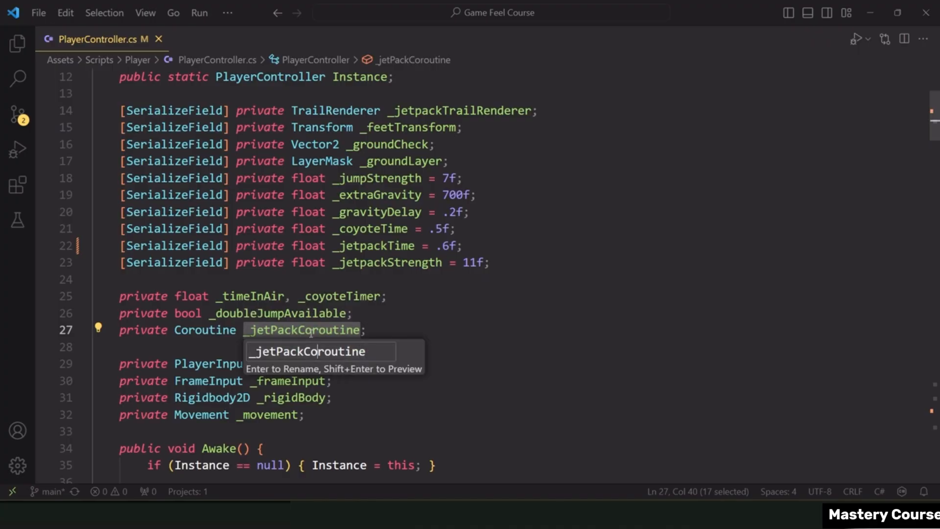
pyautogui.press('Return')
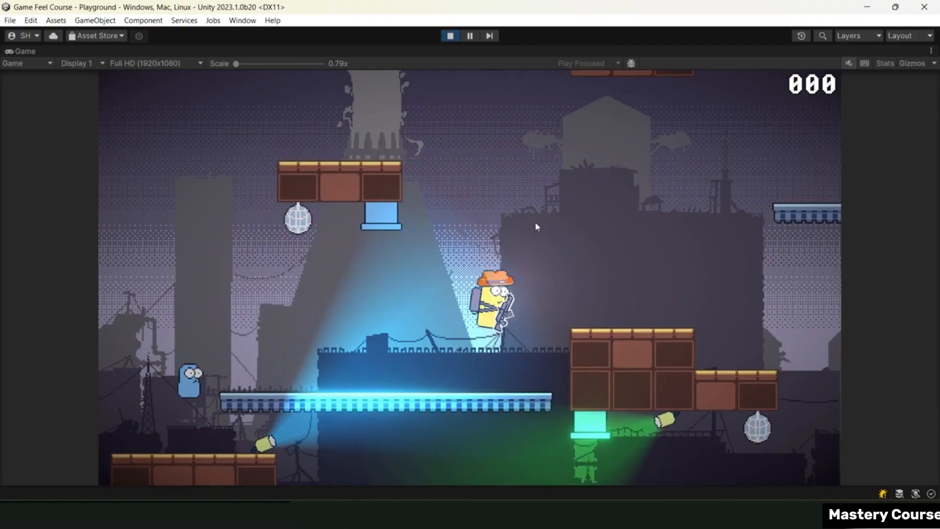
# In Unity's running game, playtest the jetpack and its glowing trail by repeatedly boosting while changing direction in mid-air.
pyautogui.press('shift')
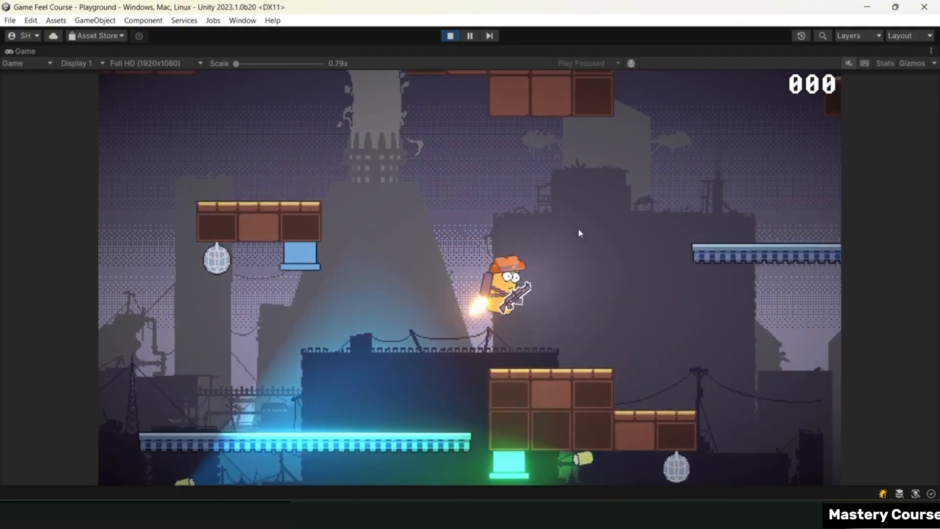
pyautogui.press('a')
pyautogui.press('shift')
pyautogui.press('d')
pyautogui.press('shift')
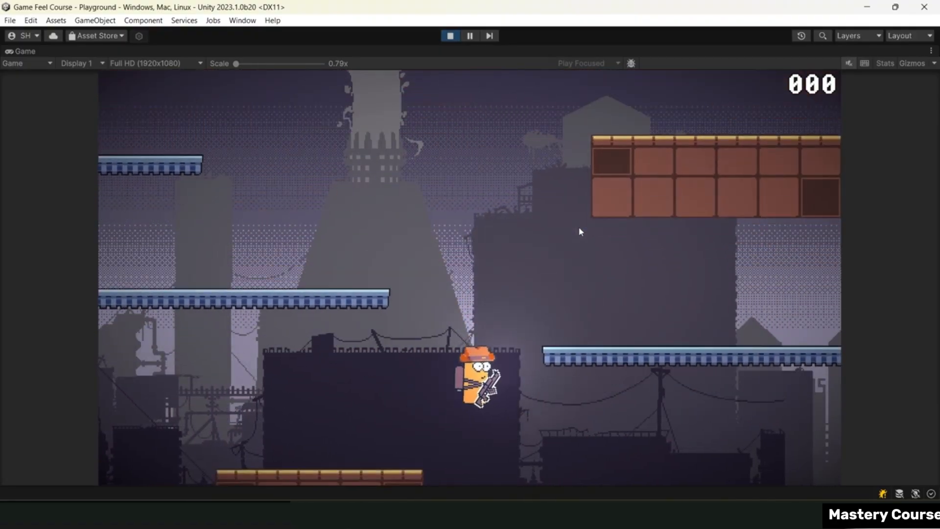
pyautogui.press('shift')
pyautogui.press('a')
pyautogui.press('shift')
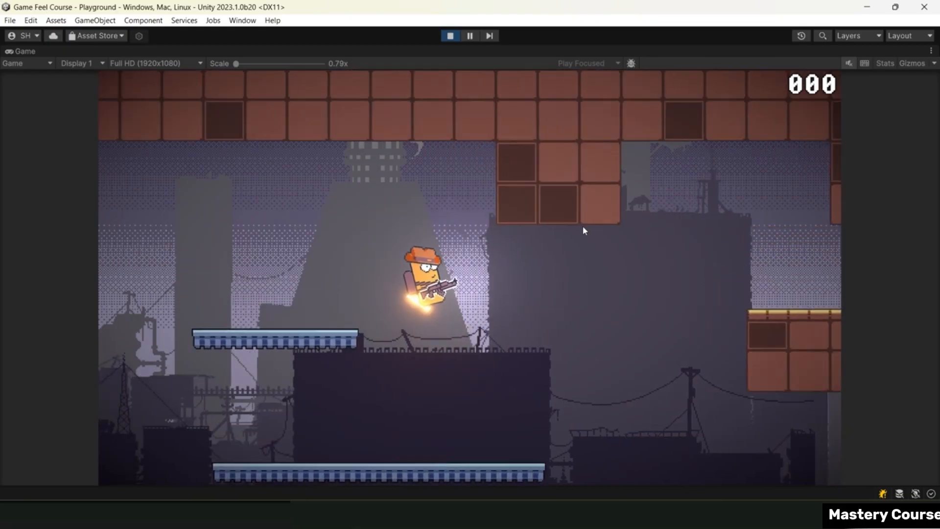
pyautogui.press('d')
pyautogui.press('shift')
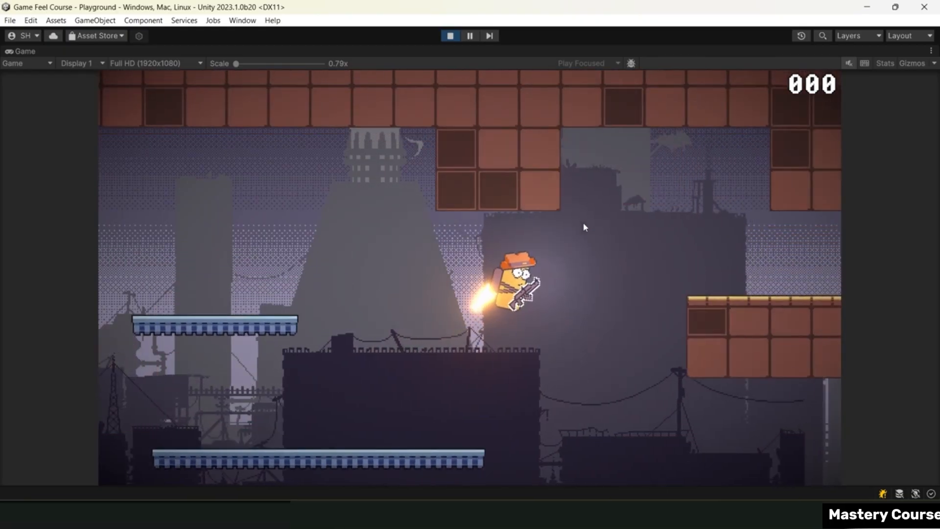
pyautogui.press('a')
pyautogui.press('shift')
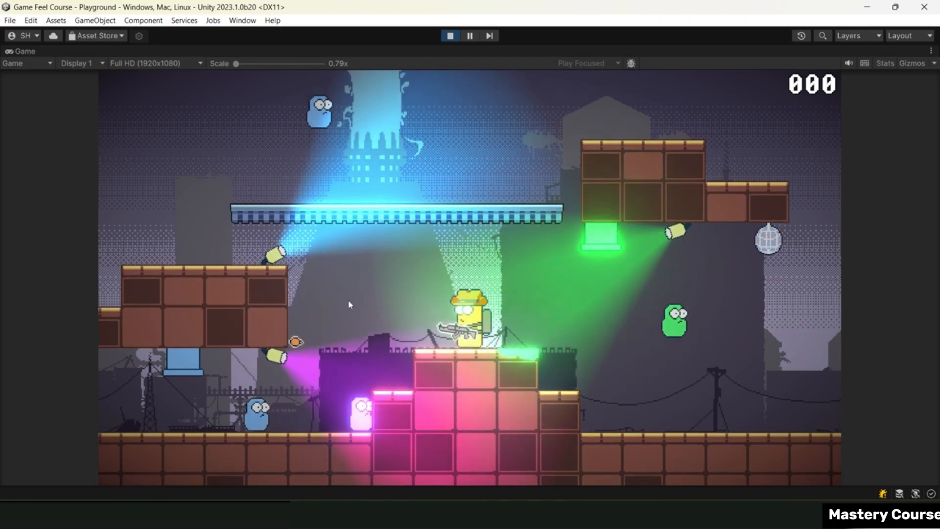
# Playtest the grenade launcher by throwing grenades at enemies and walls in both directions while running and jumping through the level.
pyautogui.press('d')
pyautogui.rightClick(705, 299)
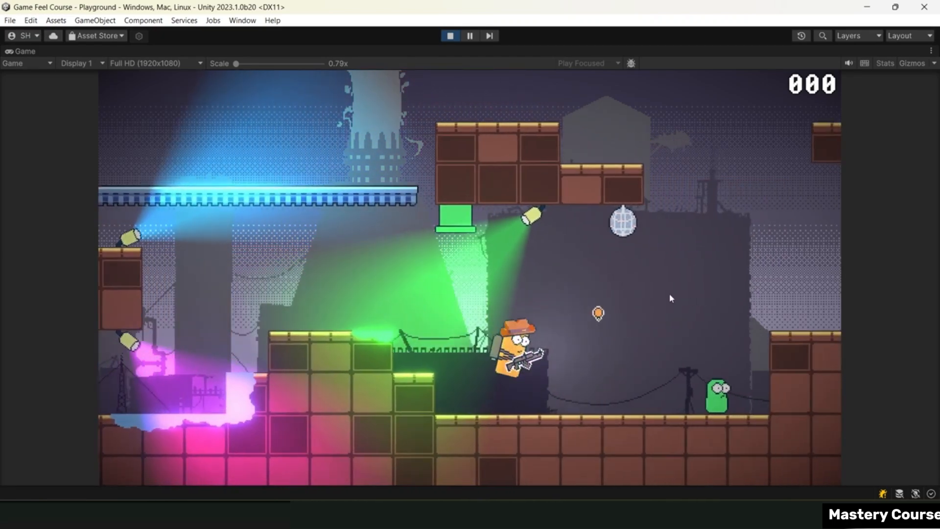
pyautogui.rightClick(633, 266)
pyautogui.press('d')
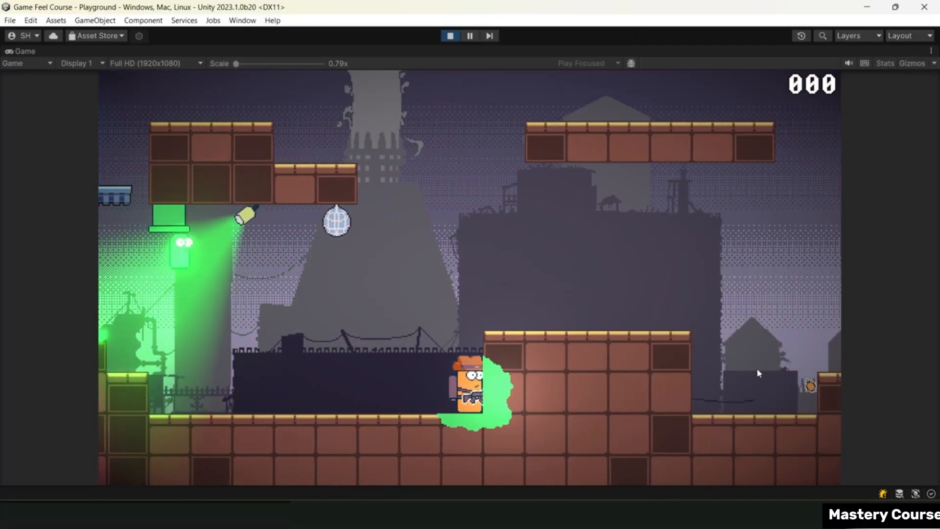
pyautogui.press('space')
pyautogui.press('d')
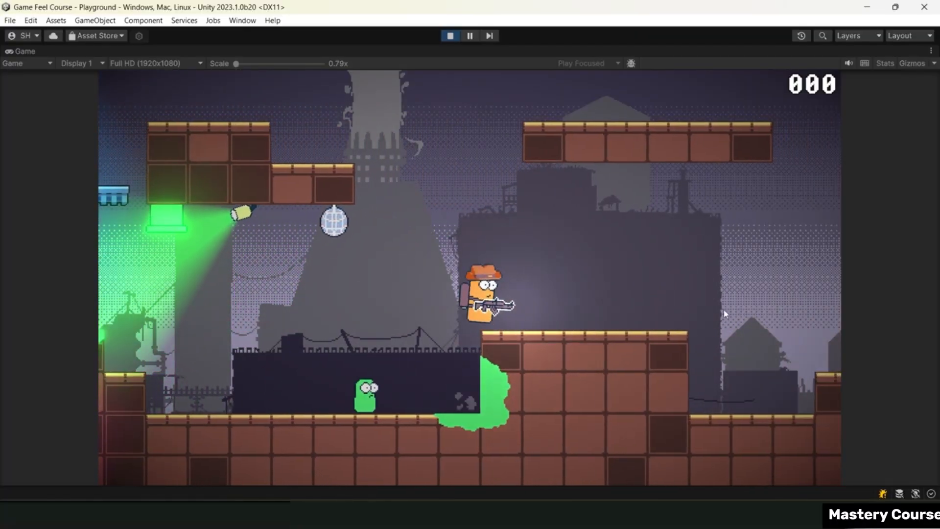
pyautogui.rightClick(708, 312)
pyautogui.rightClick(511, 201)
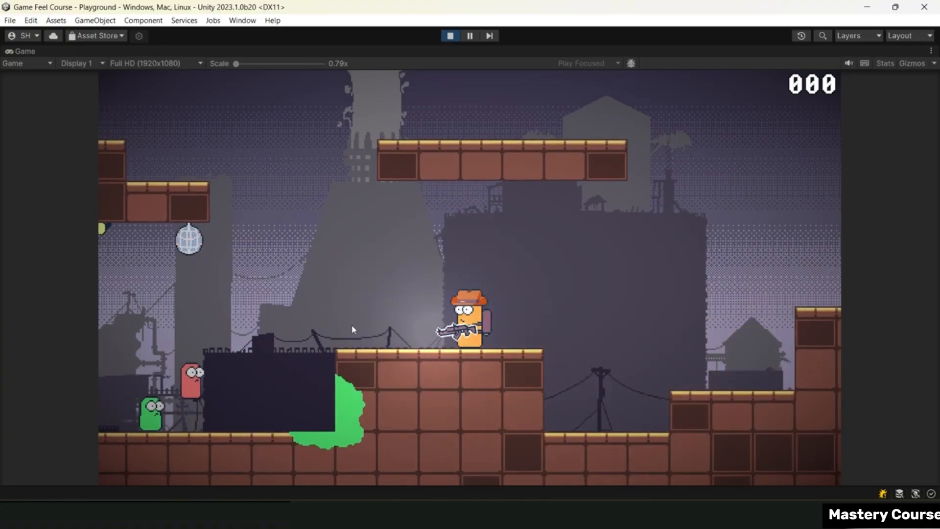
pyautogui.press('a')
pyautogui.rightClick(258, 377)
pyautogui.press('a')
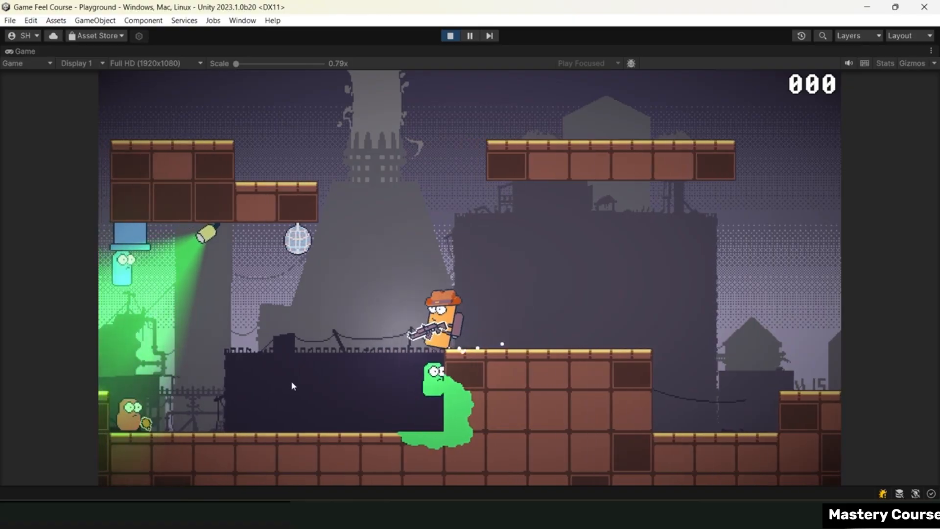
pyautogui.press('a')
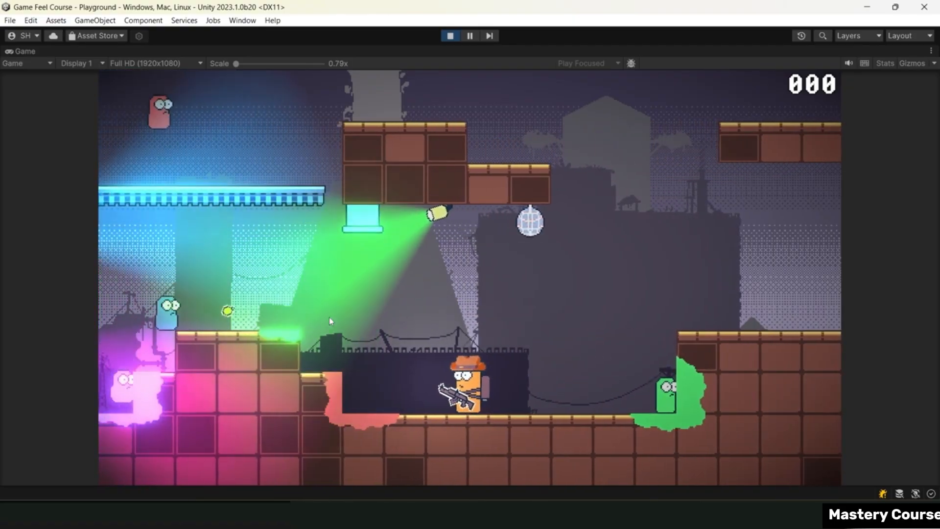
pyautogui.press('space')
pyautogui.press('a')
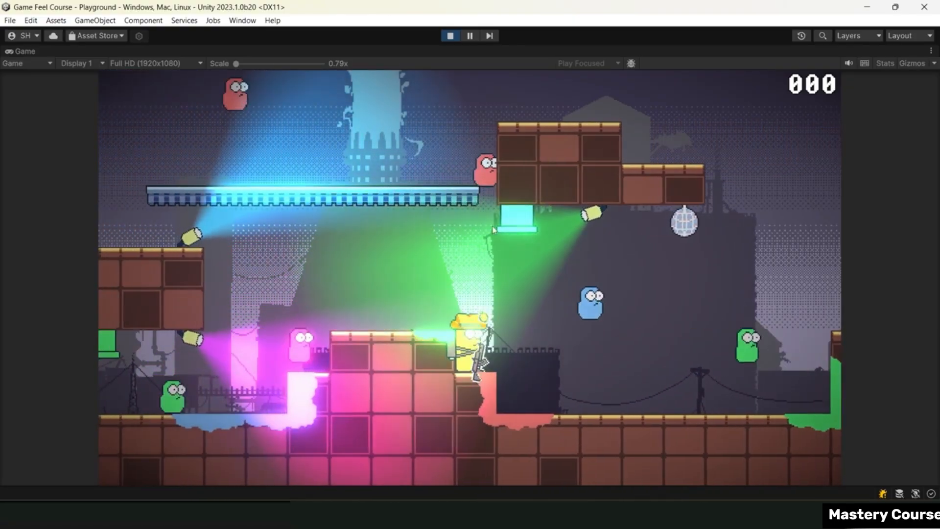
pyautogui.rightClick(491, 215)
pyautogui.press('space')
pyautogui.press('a')
pyautogui.rightClick(681, 363)
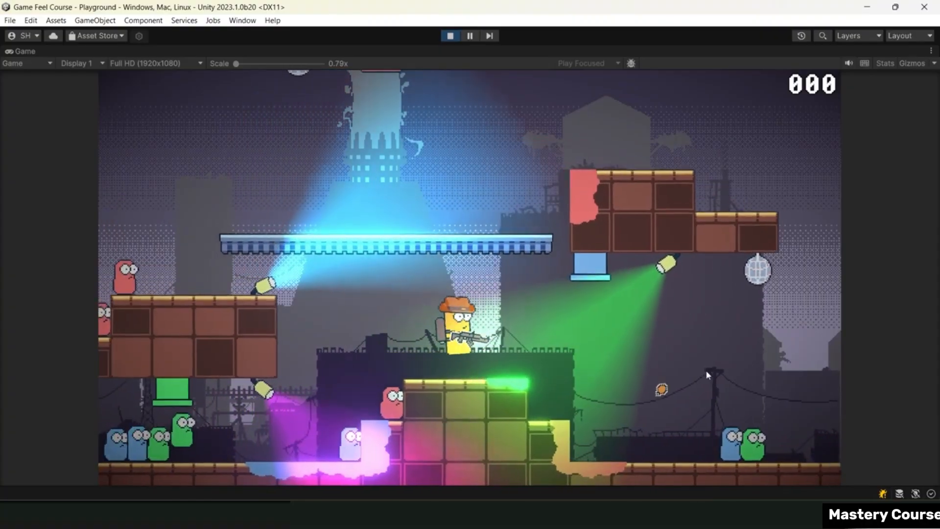
# Playtest grenades by throwing them at the enemies ahead while running from the central block platform down toward the level's left wall.
pyautogui.rightClick(321, 361)
pyautogui.press('a')
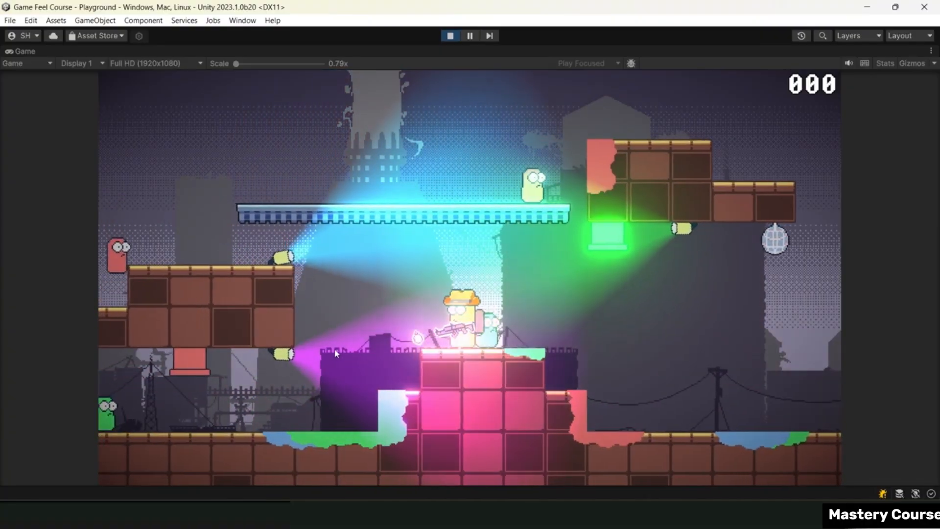
pyautogui.rightClick(341, 361)
pyautogui.press('a')
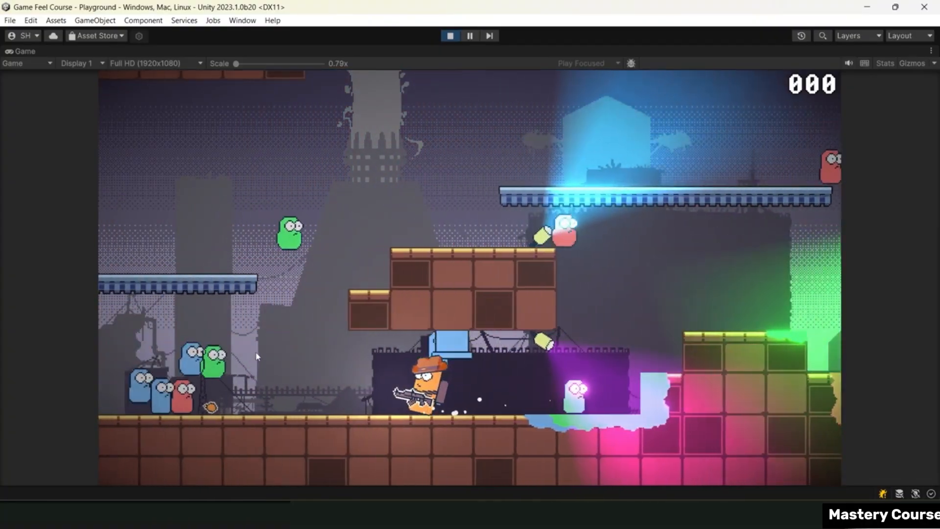
pyautogui.rightClick(285, 366)
pyautogui.press('a')
pyautogui.rightClick(259, 360)
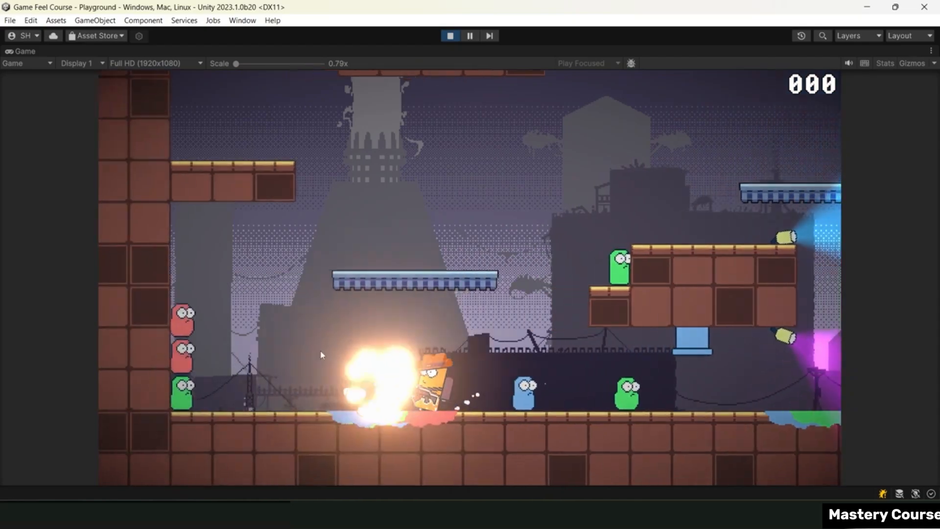
# Jump and turn back, lobbing grenades up at the enemies on the raised brick and metal platforms.
pyautogui.press('space')
pyautogui.press('d')
pyautogui.rightClick(531, 282)
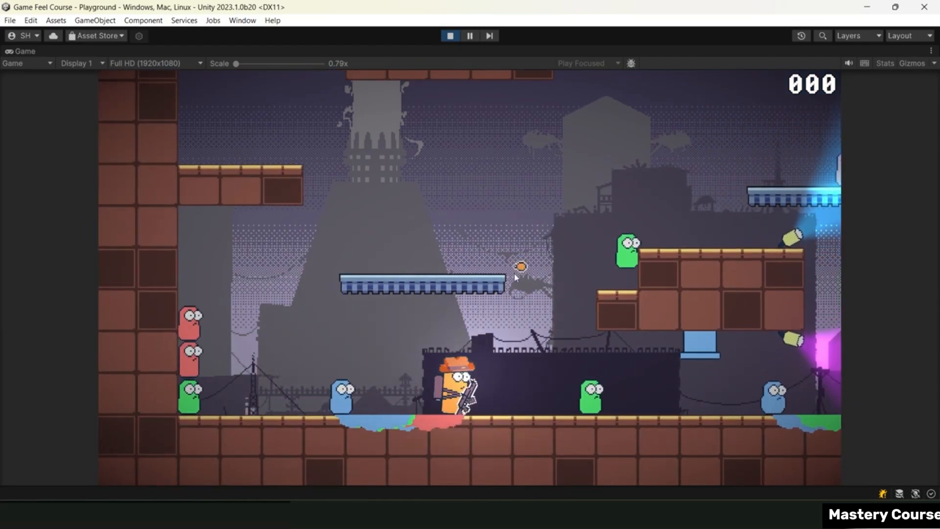
pyautogui.press('d')
pyautogui.rightClick(590, 237)
pyautogui.press('d')
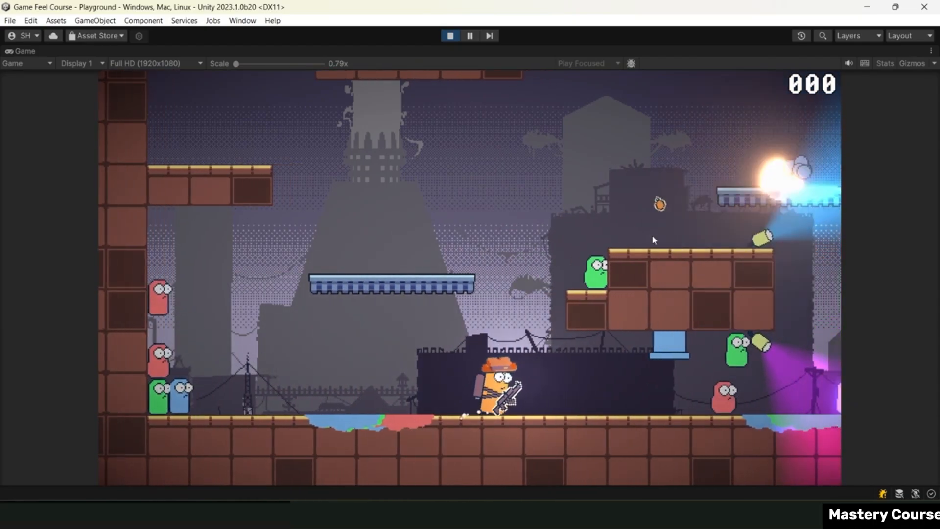
pyautogui.rightClick(644, 354)
# Keep reversing direction along the ground, throwing grenades at the enemies by the wall, under the pipe and on the brick ledge.
pyautogui.press('a')
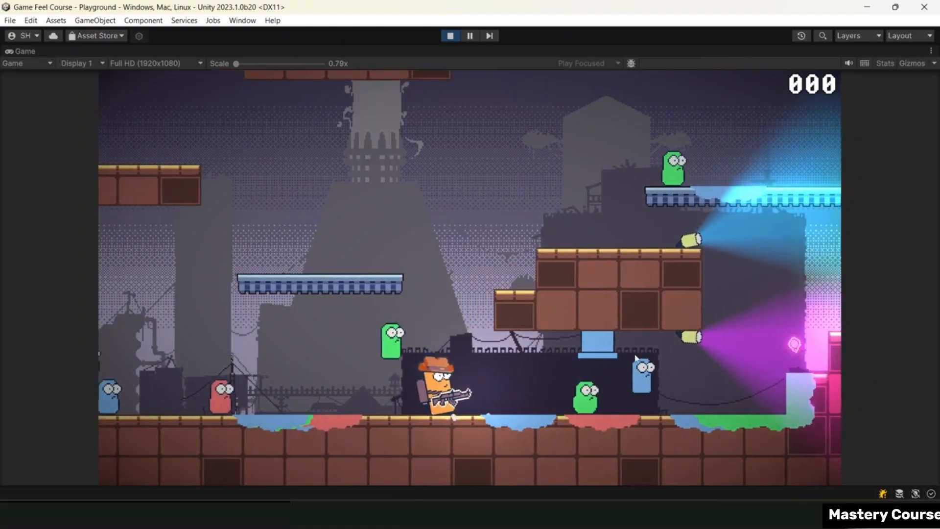
pyautogui.press('d')
pyautogui.rightClick(449, 420)
pyautogui.press('a')
pyautogui.rightClick(237, 337)
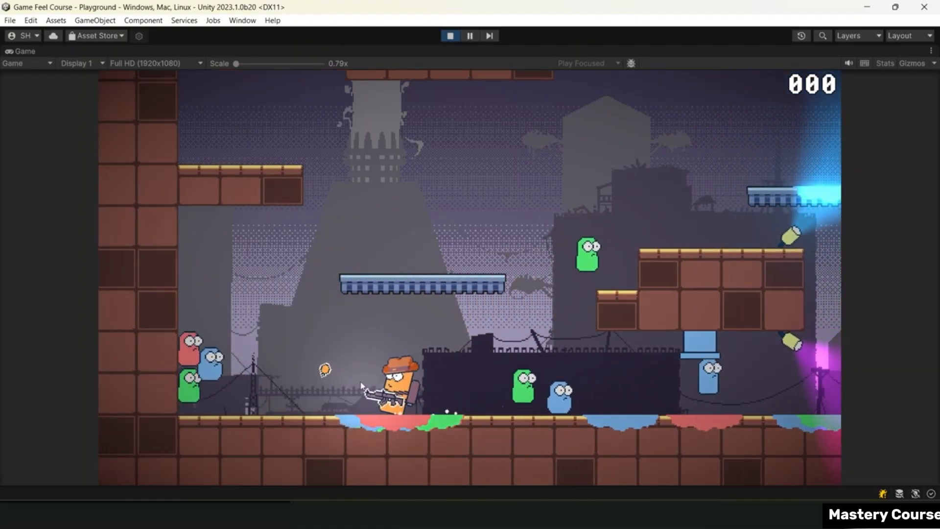
pyautogui.press('d')
pyautogui.rightClick(518, 355)
pyautogui.press('d')
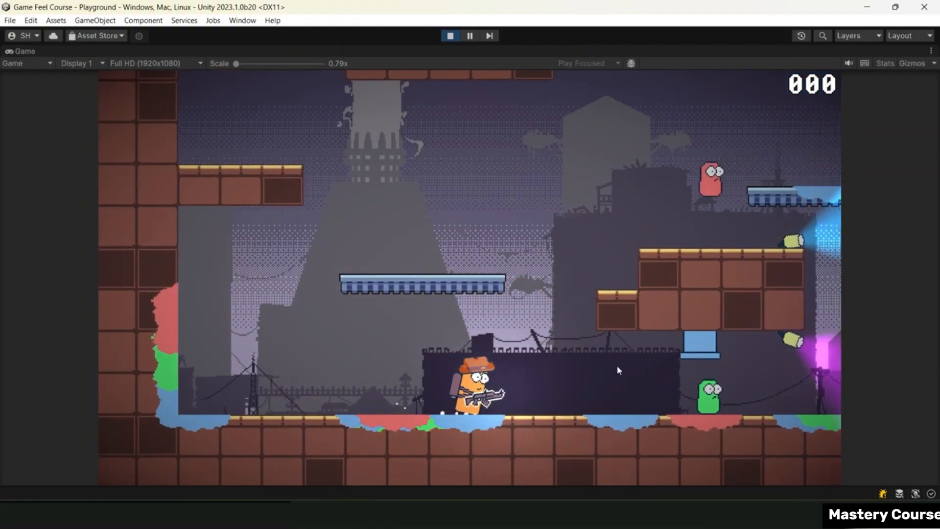
pyautogui.rightClick(648, 379)
pyautogui.press('a')
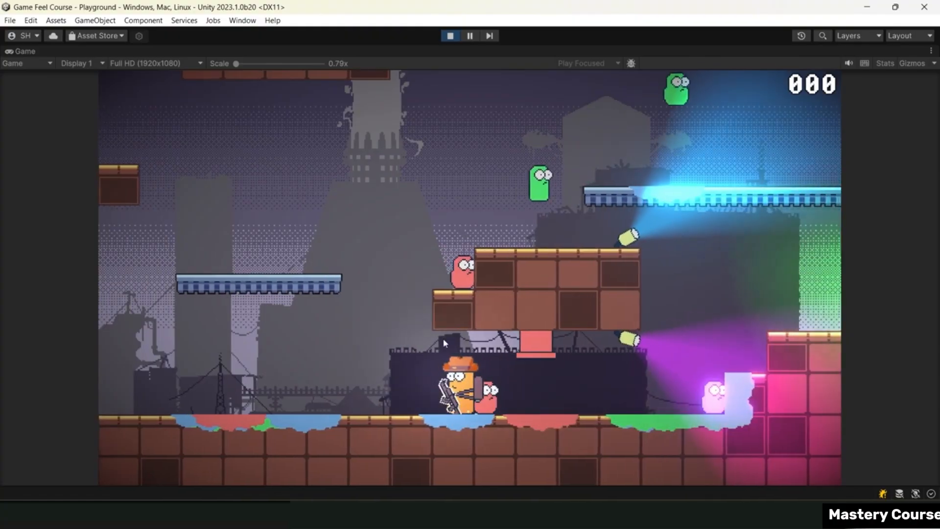
pyautogui.rightClick(512, 283)
pyautogui.press('a')
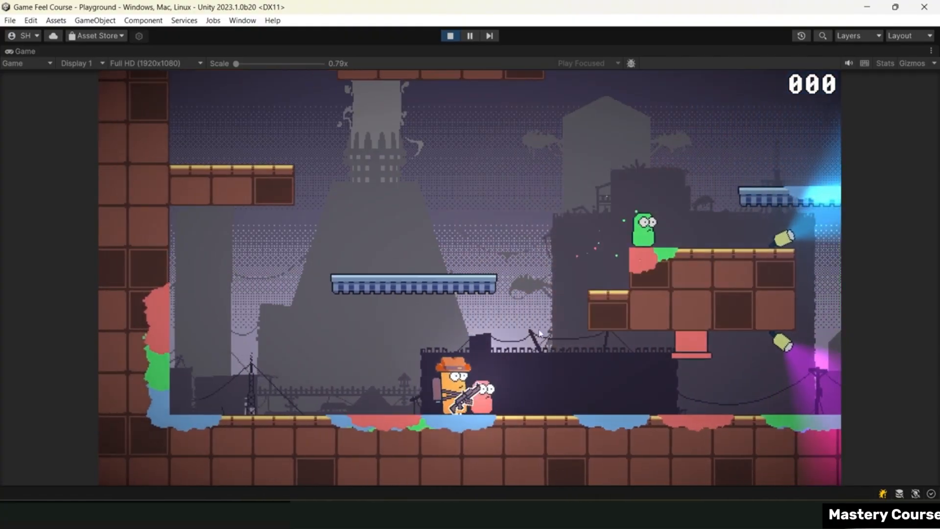
pyautogui.rightClick(558, 344)
# Playtest both weapons together by alternating gunfire and grenades against the enemies approaching along the ground.
pyautogui.click(535, 382)
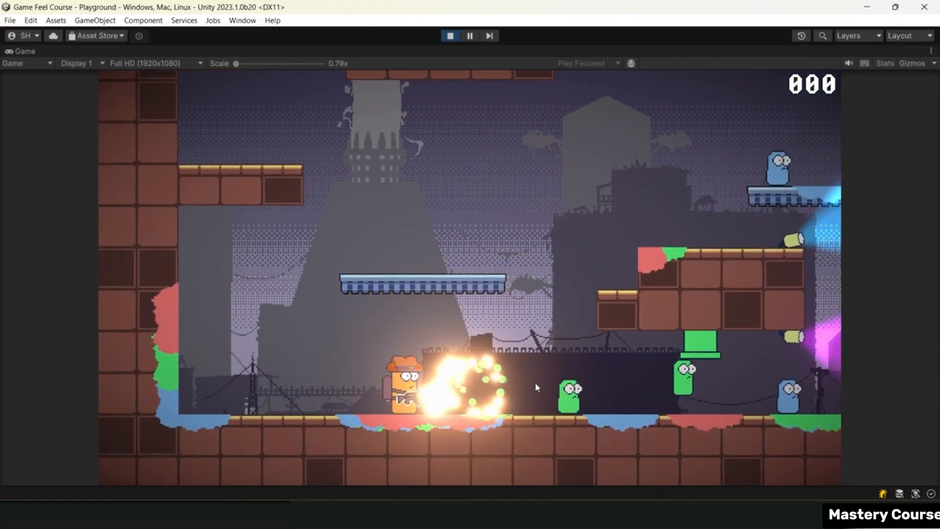
pyautogui.click(543, 376)
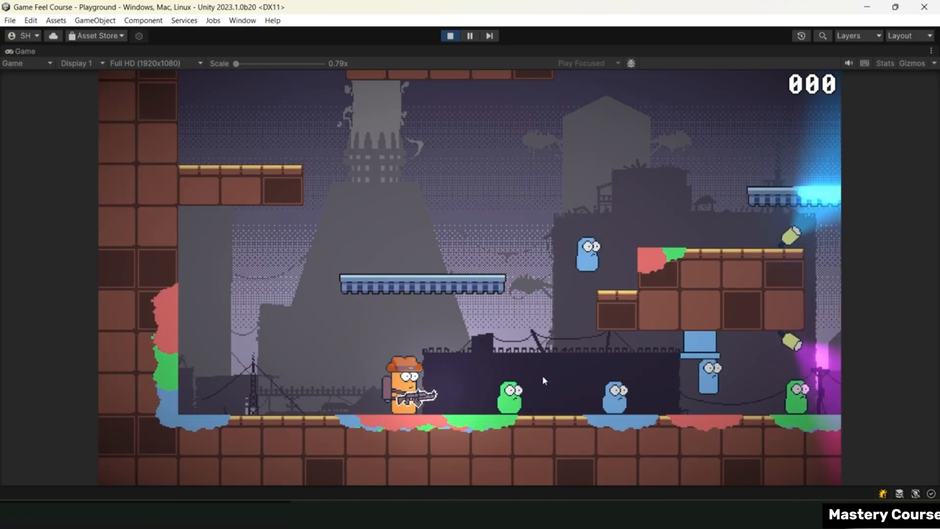
pyautogui.rightClick(543, 379)
pyautogui.press('a')
pyautogui.press('d')
pyautogui.rightClick(554, 247)
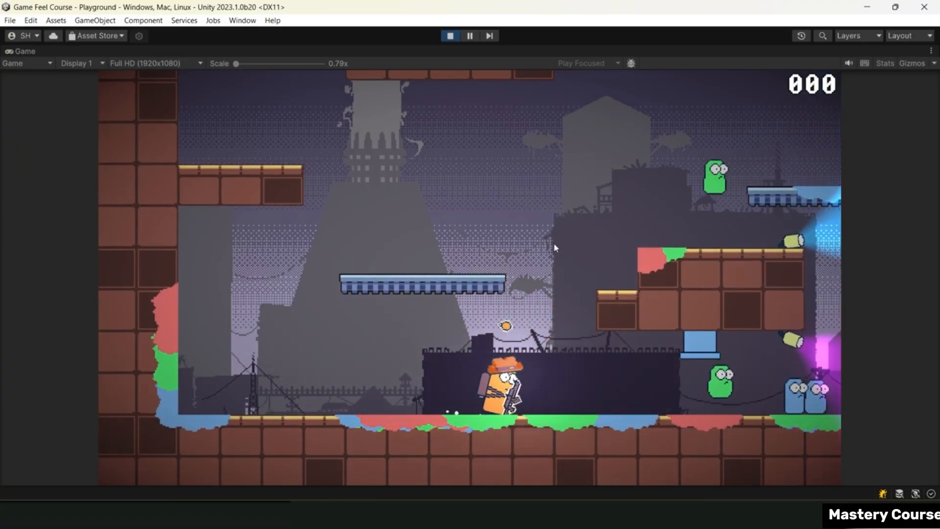
pyautogui.press('a')
pyautogui.click(571, 365)
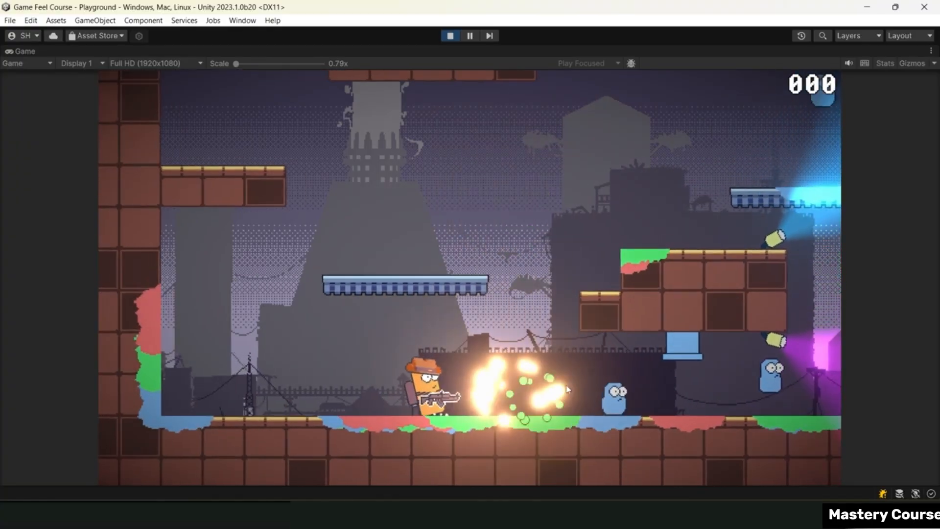
pyautogui.click(584, 379)
pyautogui.press('d')
pyautogui.rightClick(605, 384)
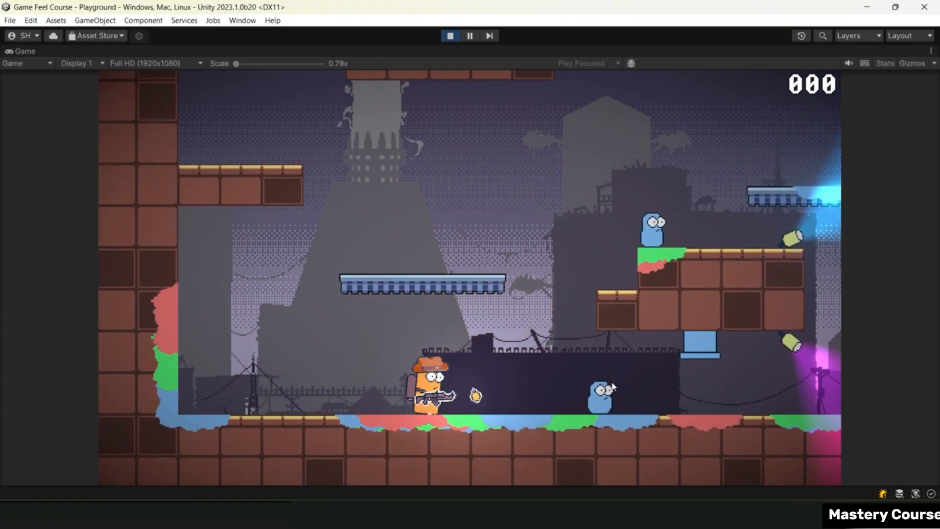
# Throw more grenades at the brick ledge and the enemies beneath the pipe while jumping and dodging back and forth.
pyautogui.rightClick(586, 255)
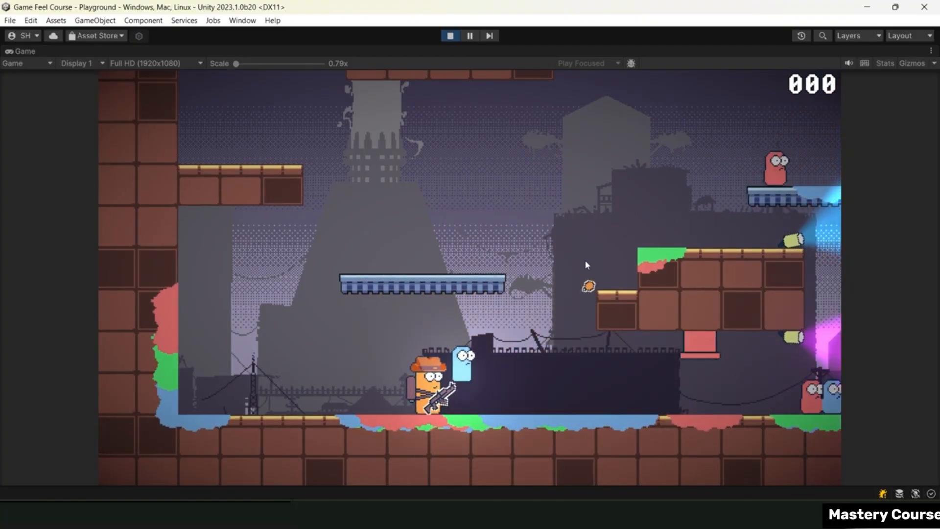
pyautogui.press('space')
pyautogui.press('a')
pyautogui.press('d')
pyautogui.press('a')
pyautogui.rightClick(559, 234)
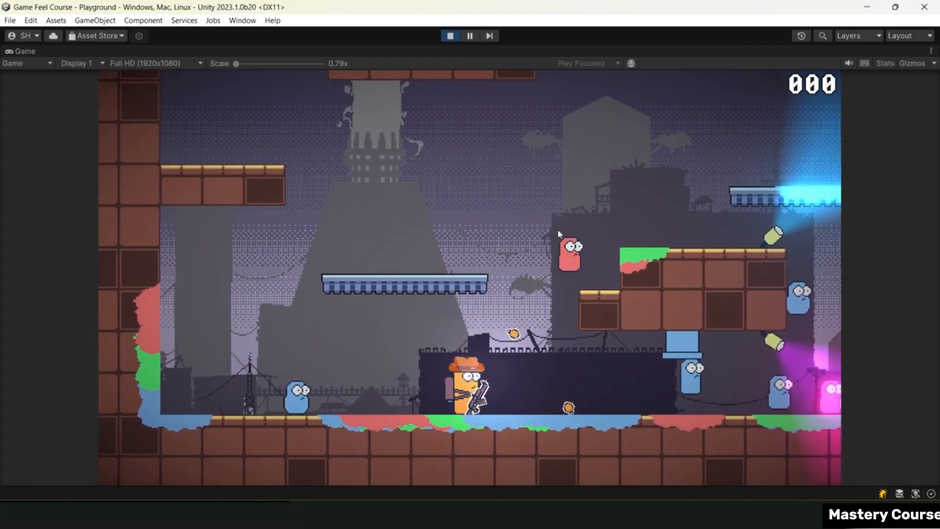
pyautogui.press('d')
pyautogui.rightClick(669, 373)
pyautogui.press('a')
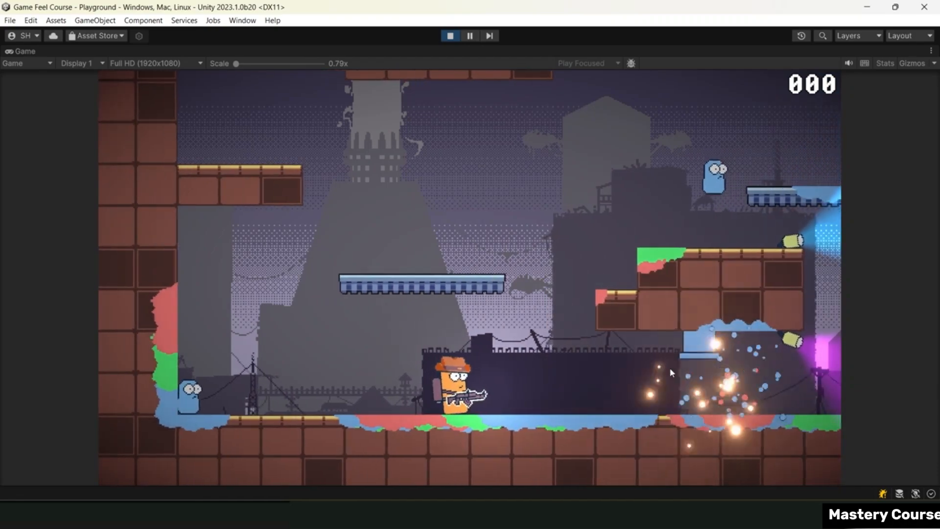